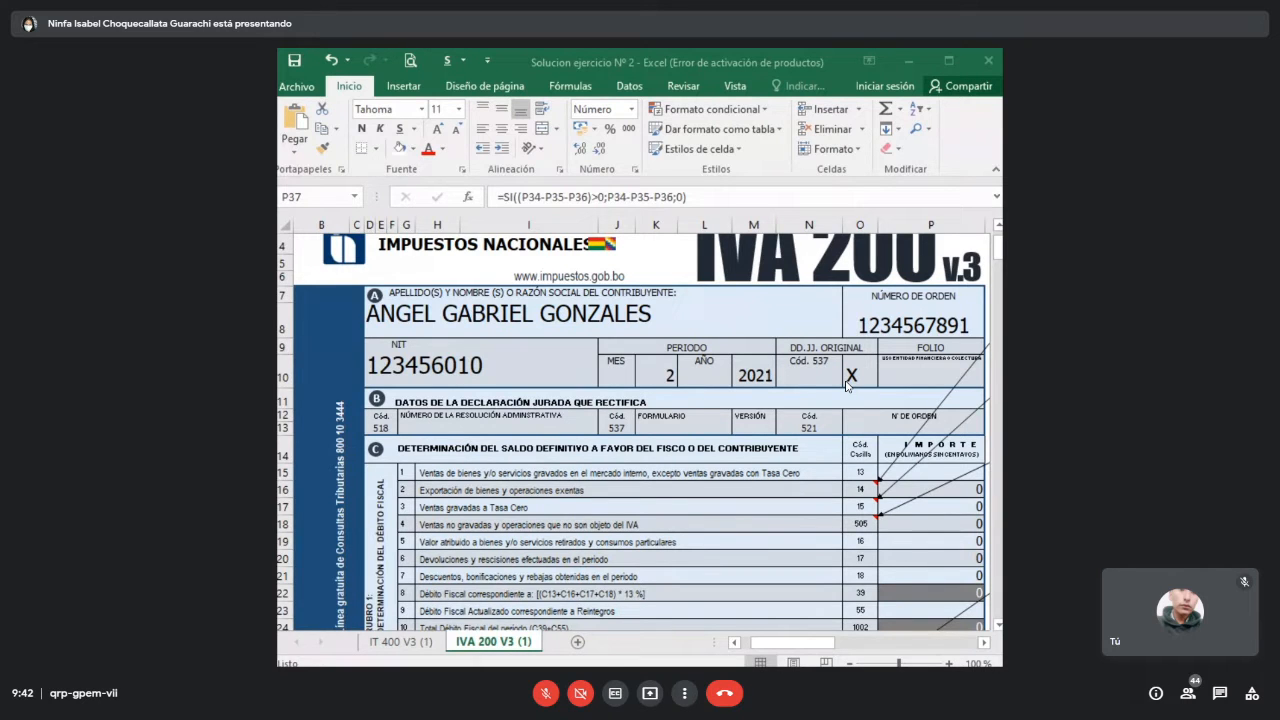
- Review the exports, zero-rate sales, withdrawn goods and discounts lines of the IVA 200 form
scroll(847, 385, down, 3)
click(966, 362)
scroll(804, 484, down, 3)
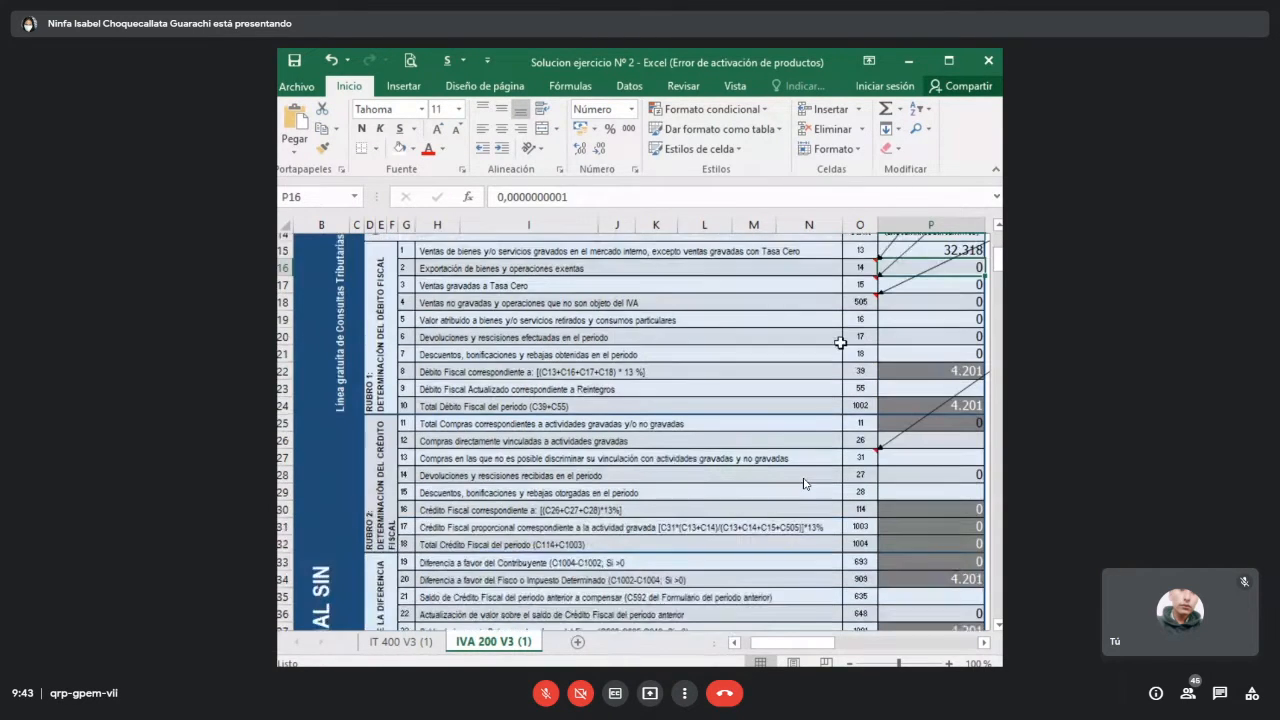
scroll(804, 484, up, 1)
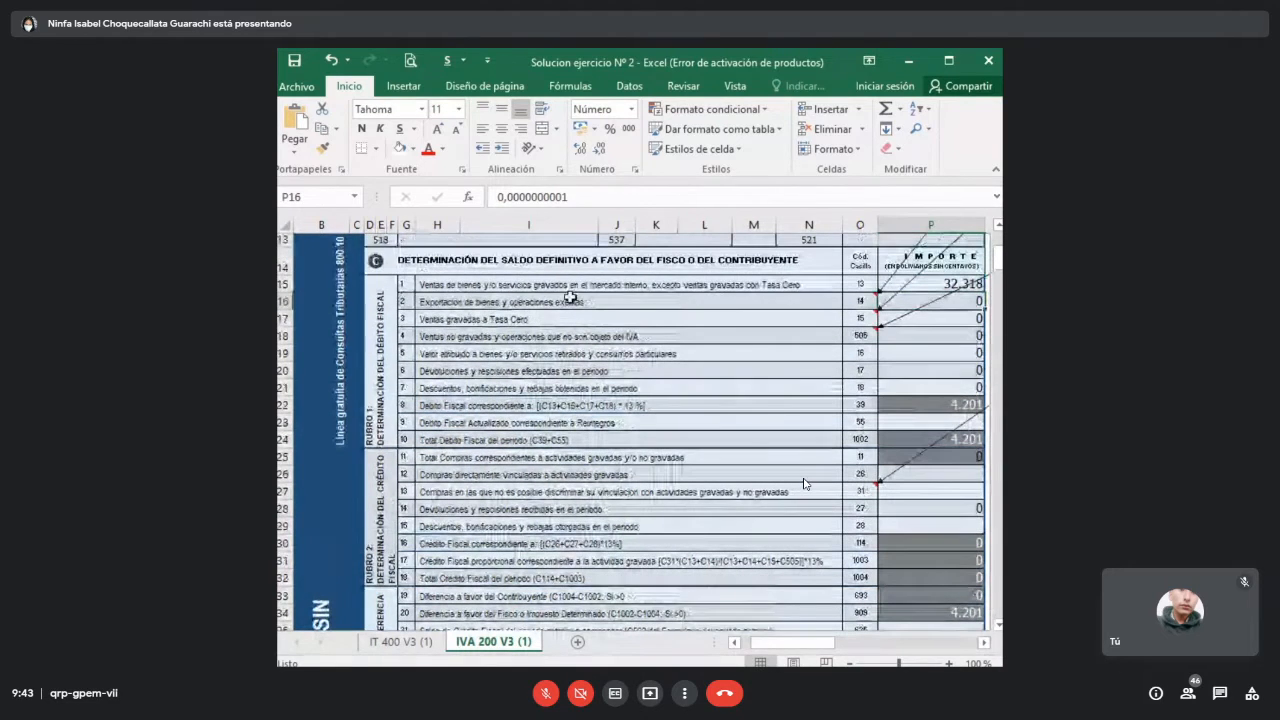
click(555, 302)
click(562, 318)
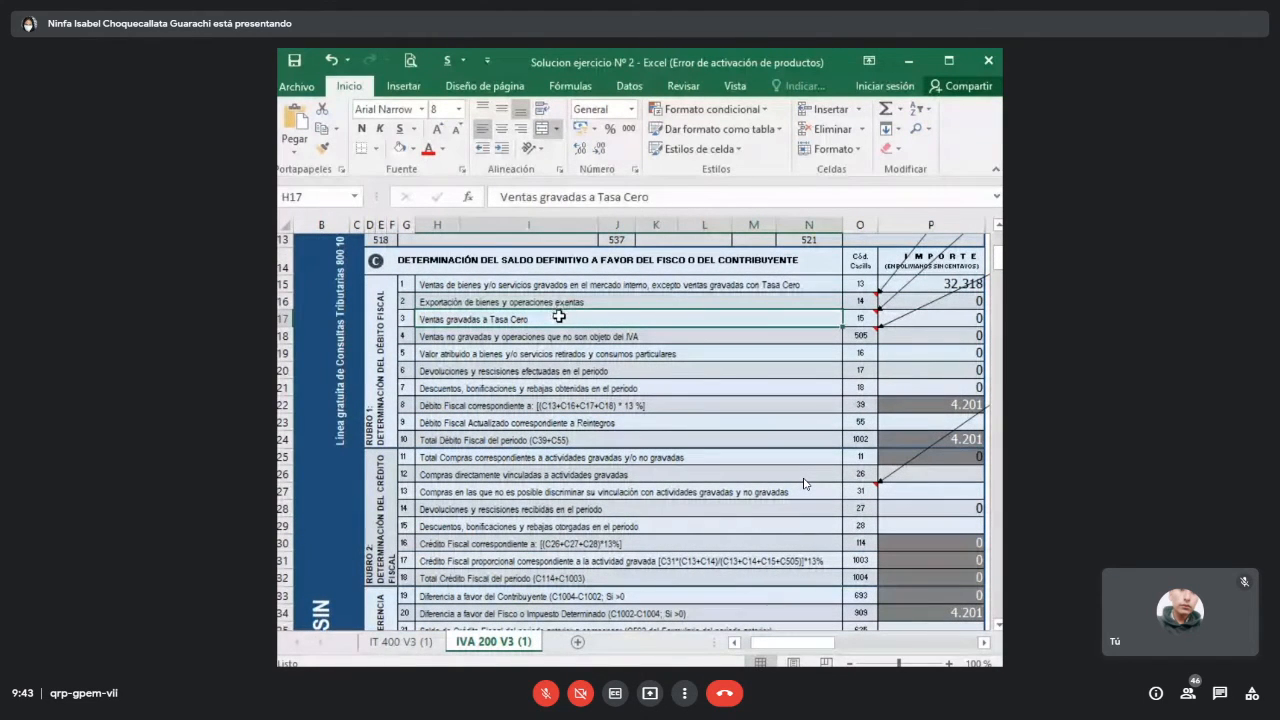
click(640, 353)
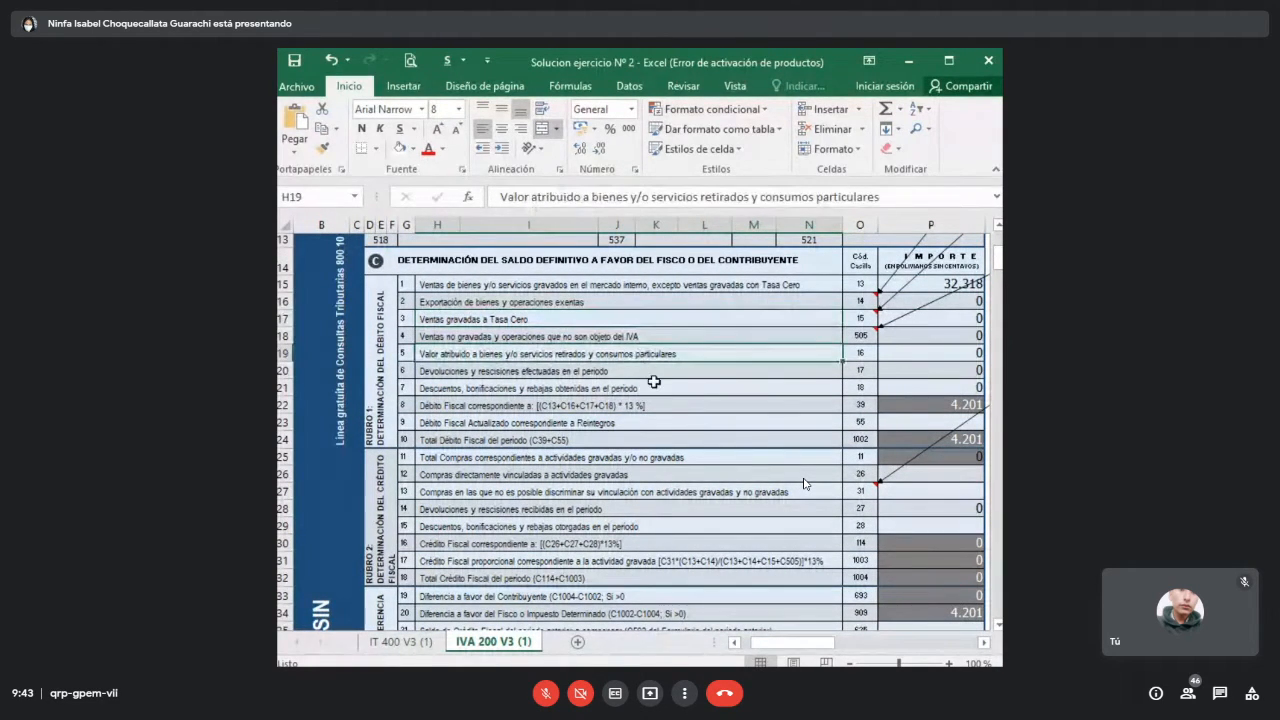
click(653, 382)
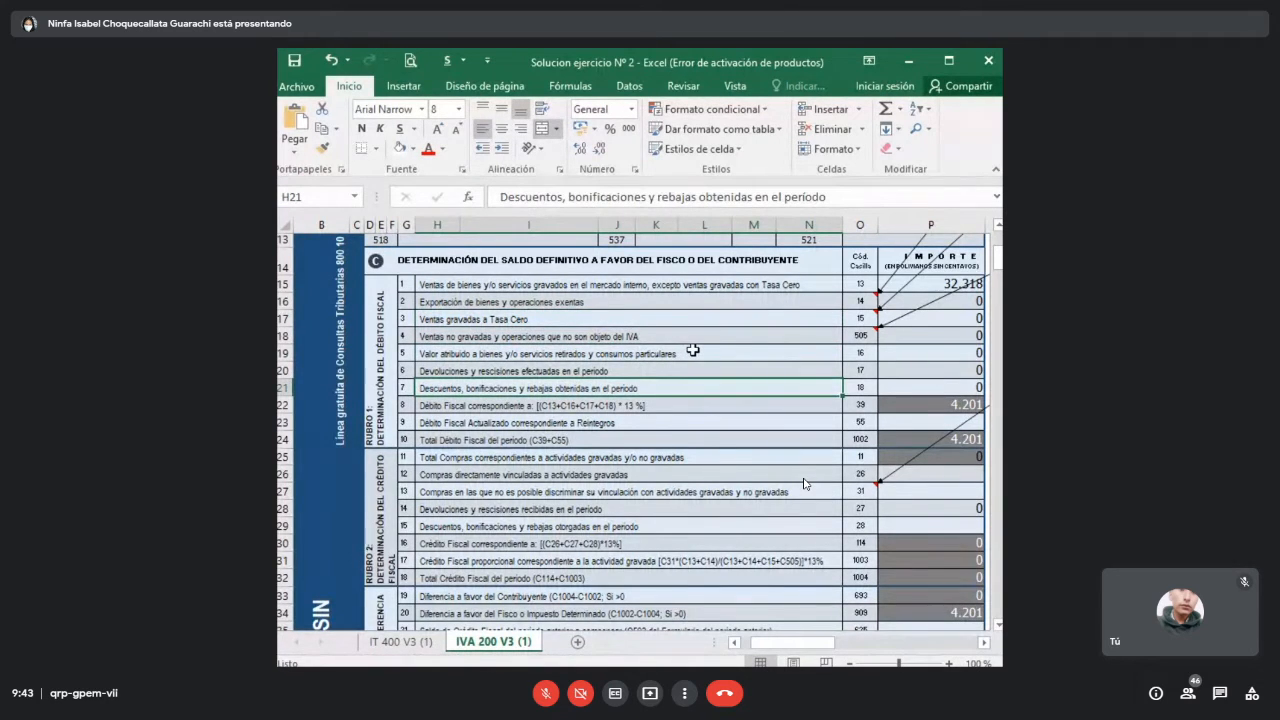
scroll(692, 349, down, 1)
scroll(692, 349, down, 2)
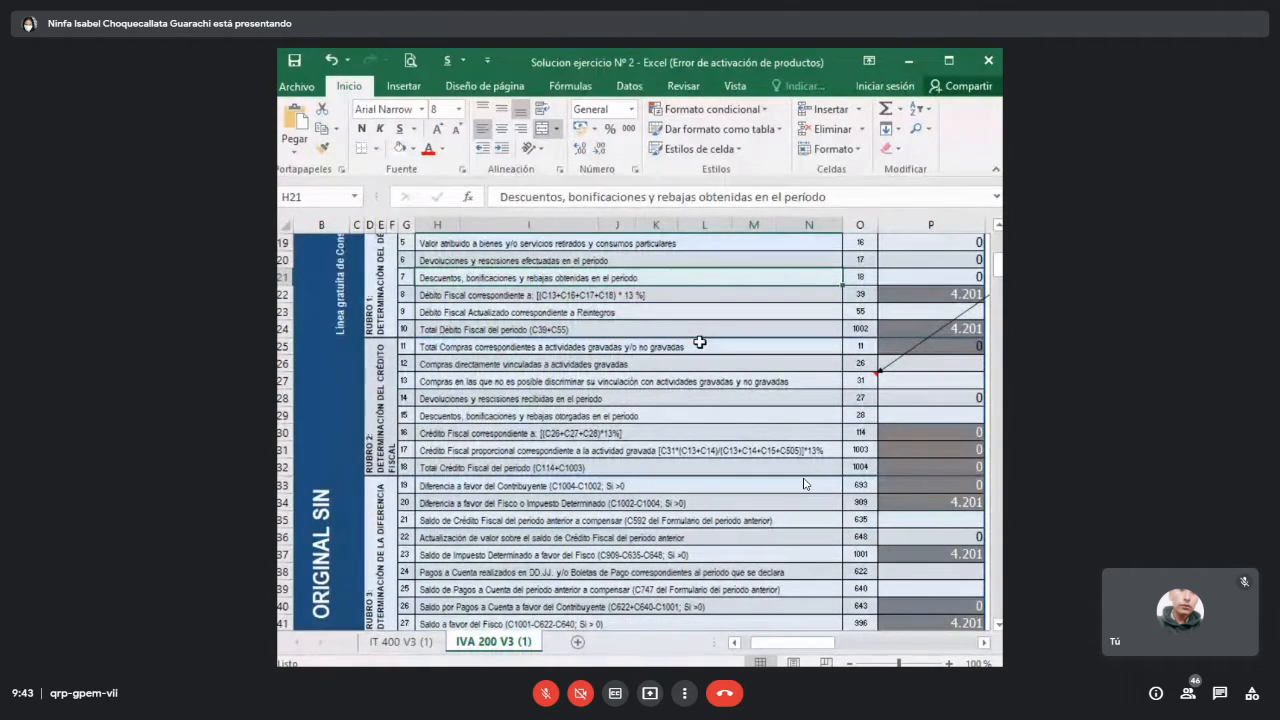
scroll(699, 342, down, 1)
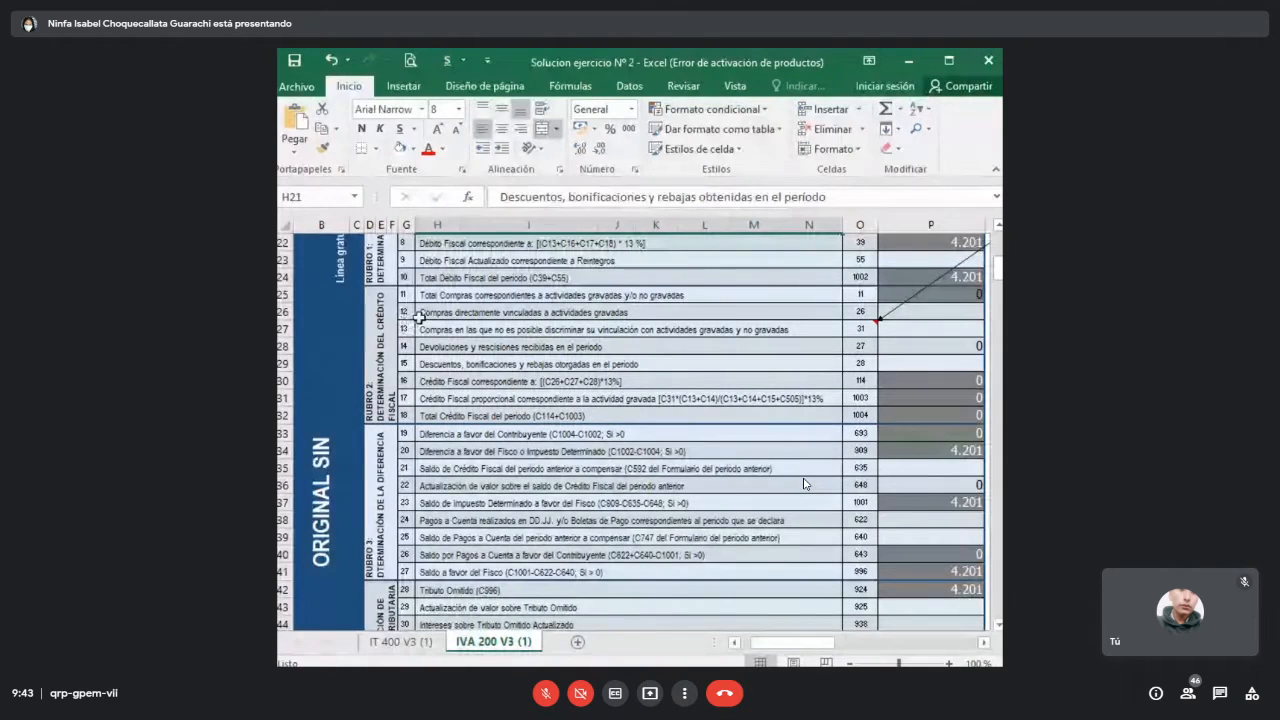
drag(412, 314, 856, 311)
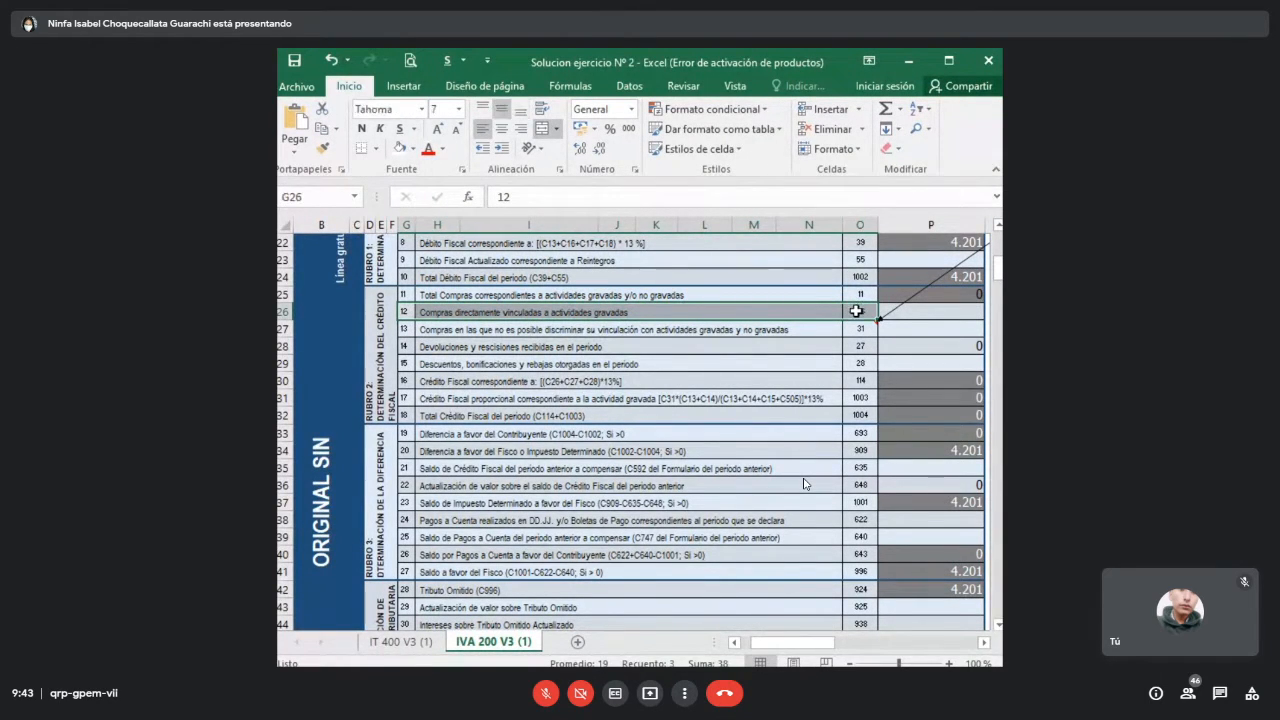
- Enter 10142 as directly linked purchases under code 26 and check the total fiscal credit line
click(950, 316)
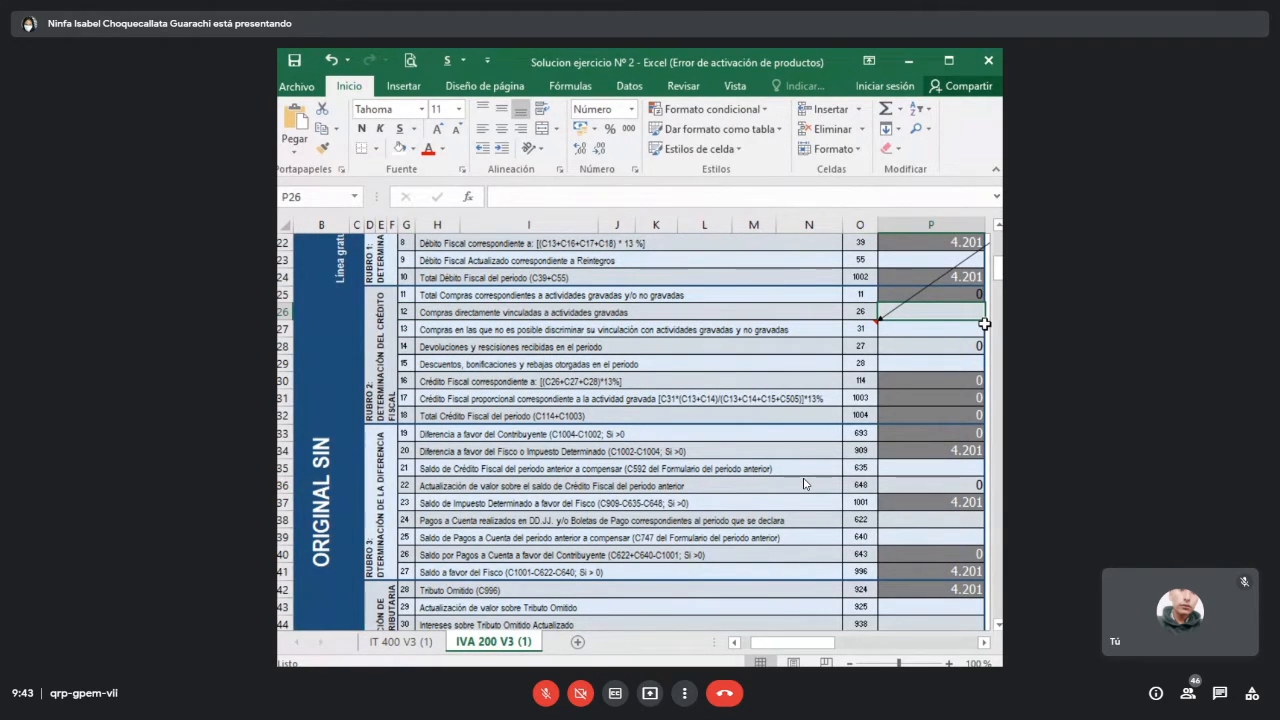
text(10142)
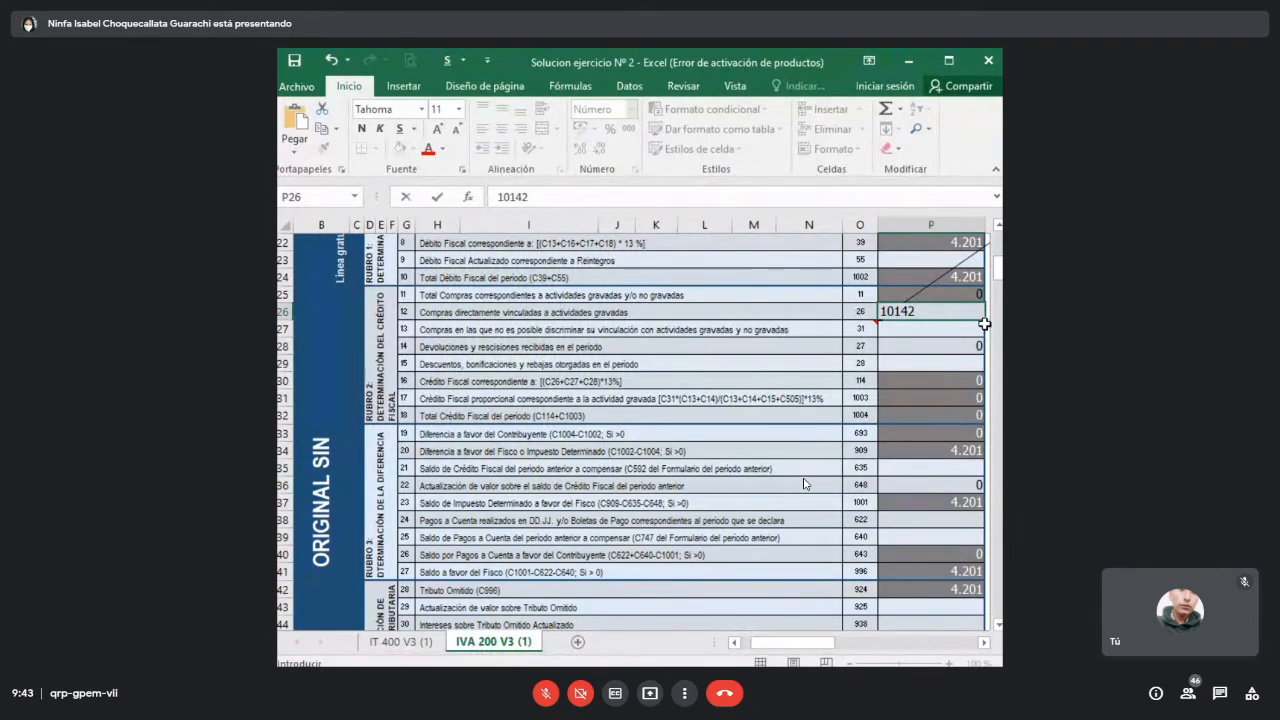
key(Return)
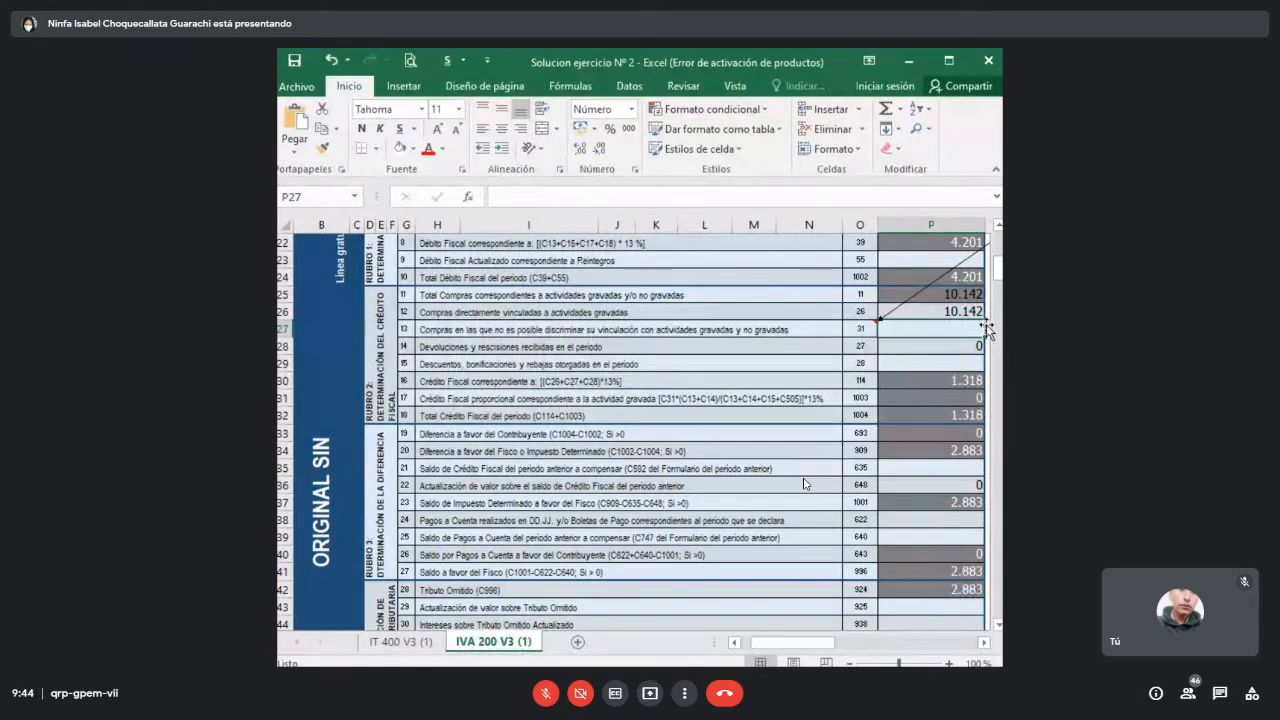
scroll(954, 338, down, 1)
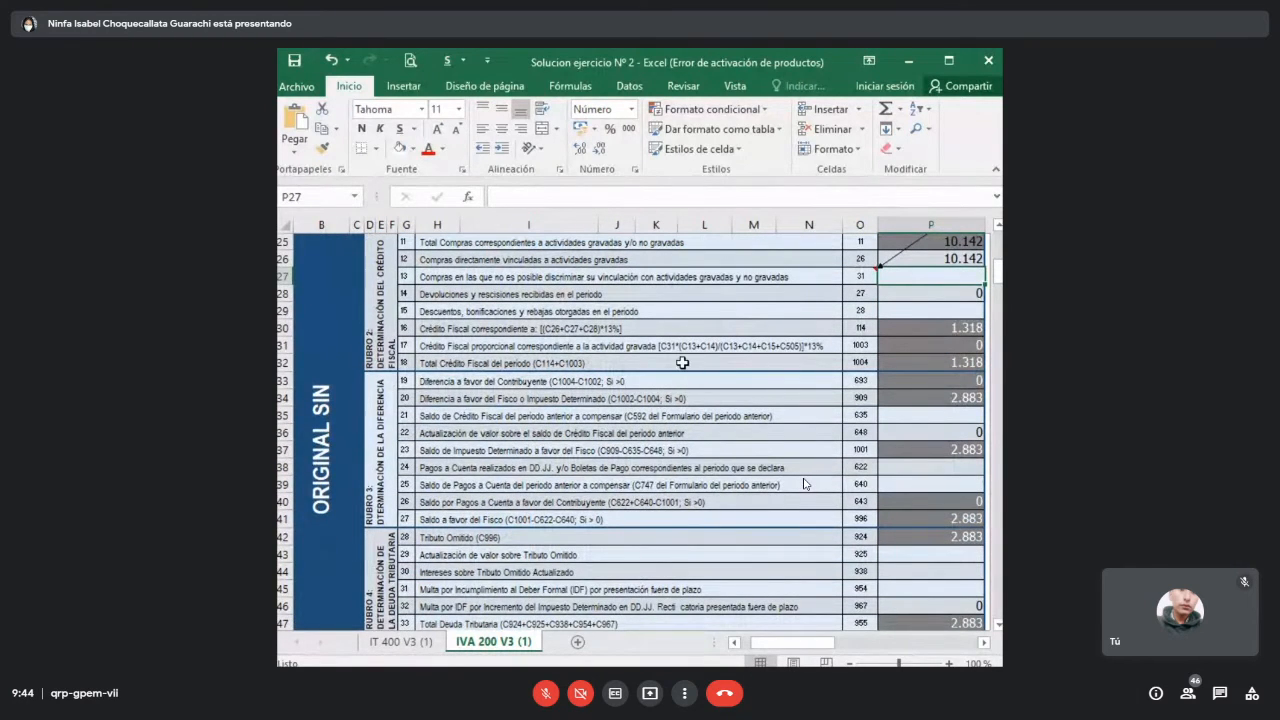
drag(468, 364, 911, 358)
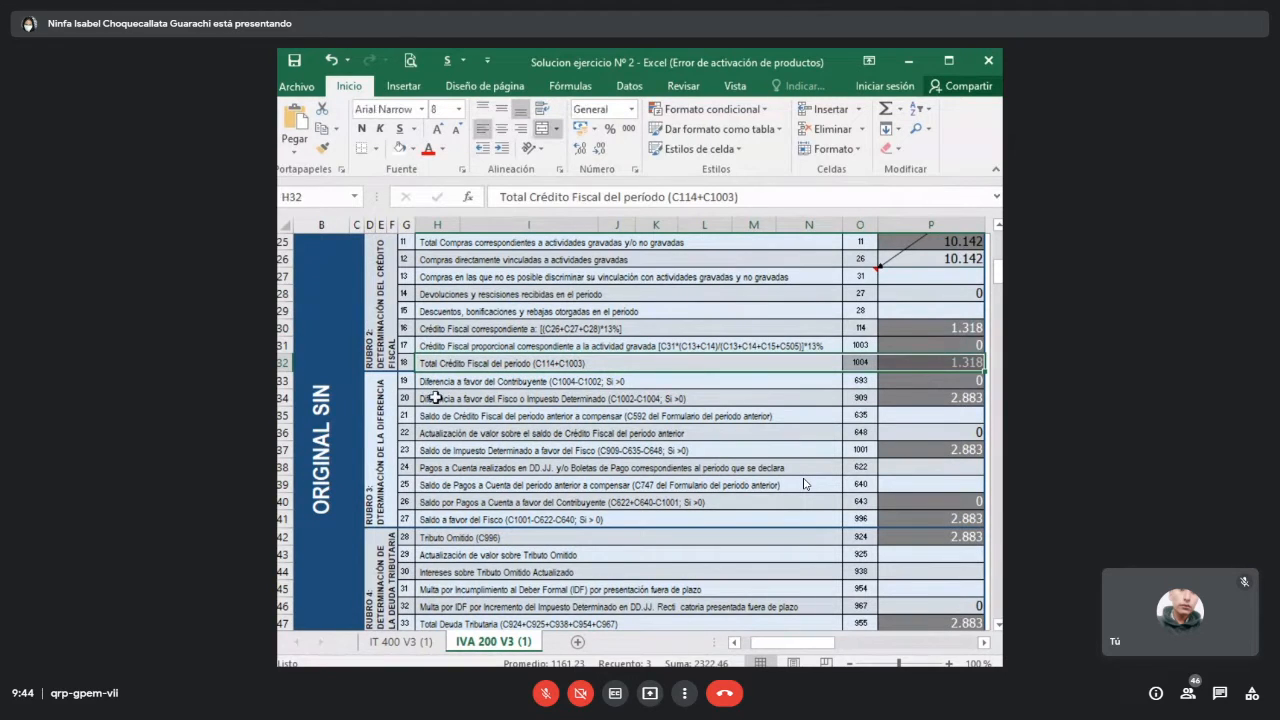
click(437, 398)
drag(548, 397, 900, 405)
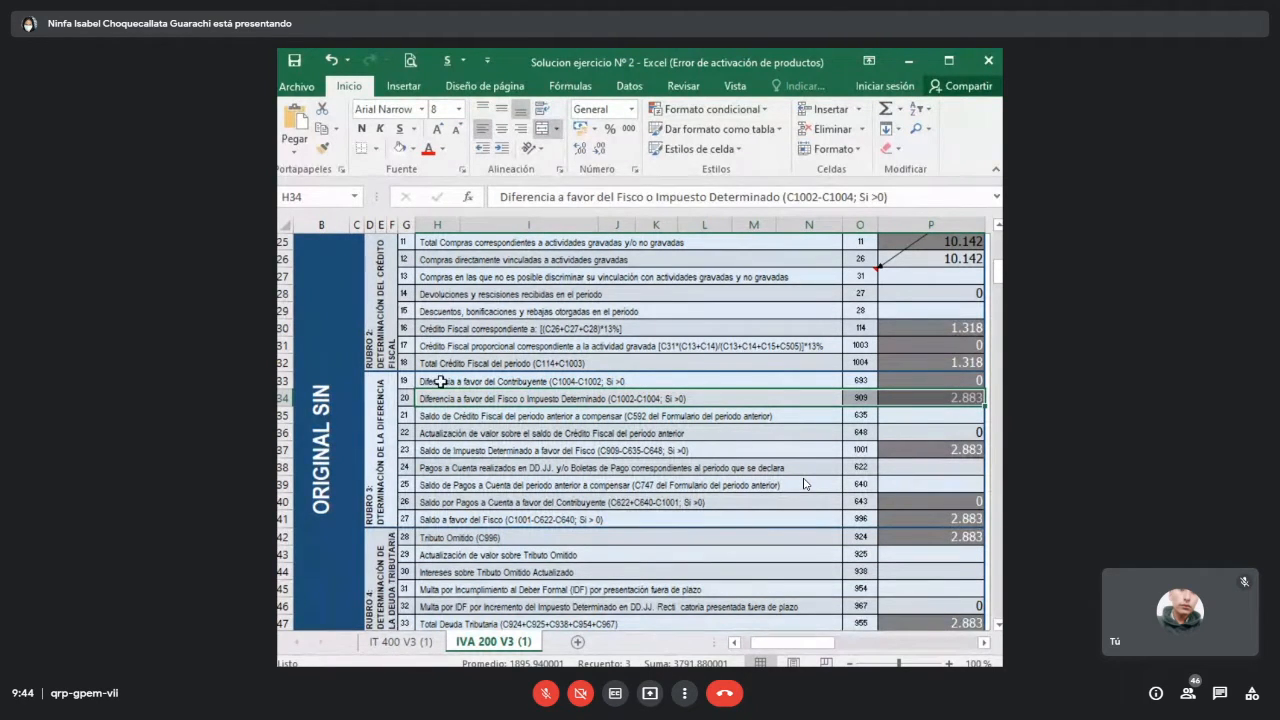
drag(440, 381, 918, 378)
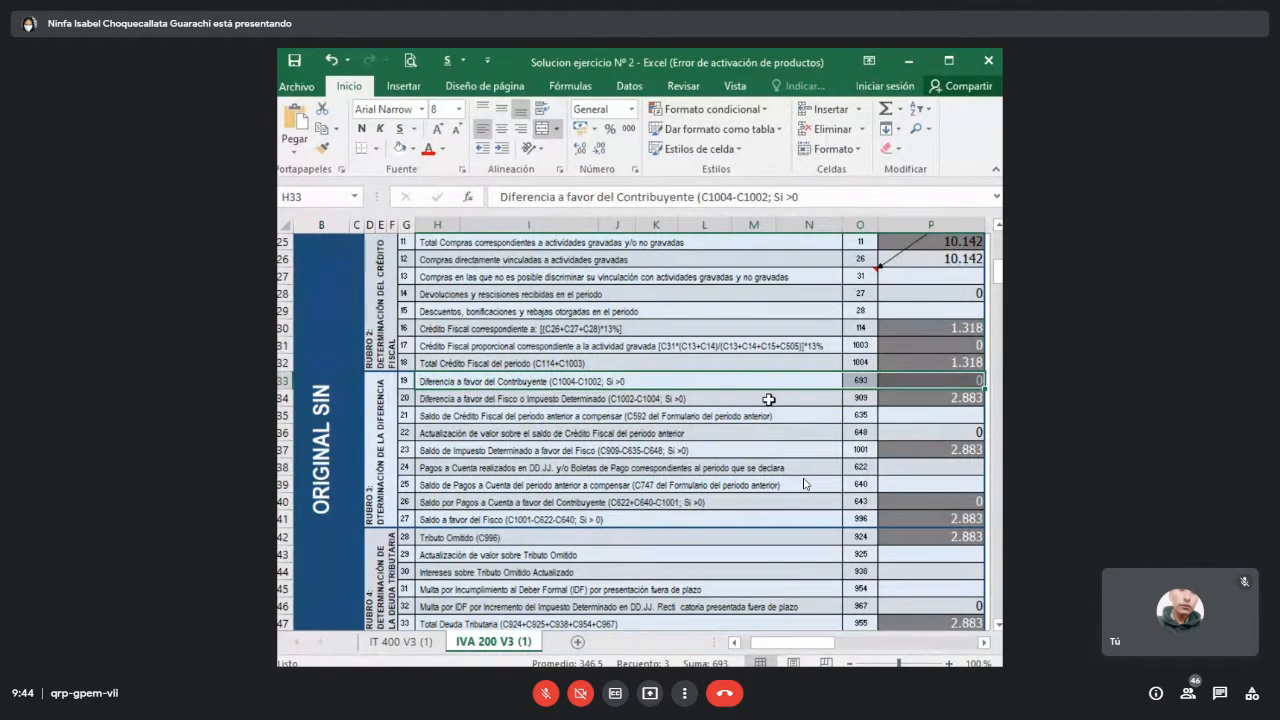
drag(769, 399, 935, 398)
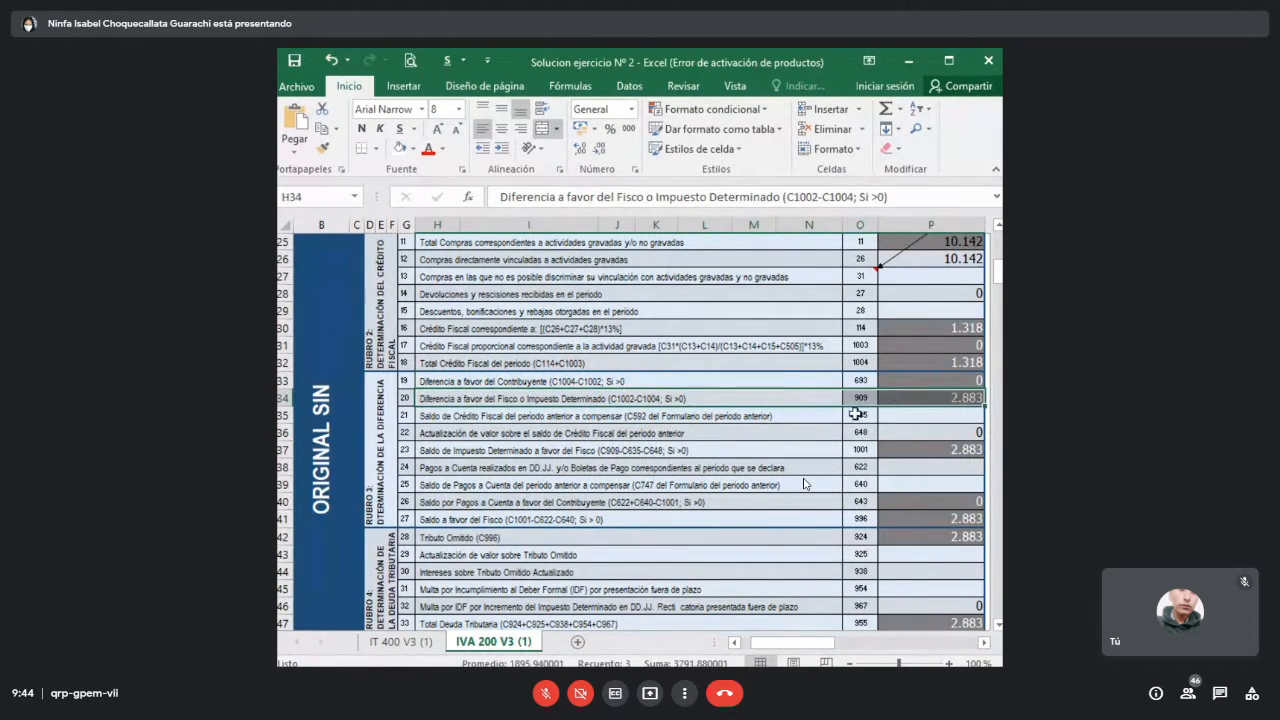
scroll(781, 423, down, 1)
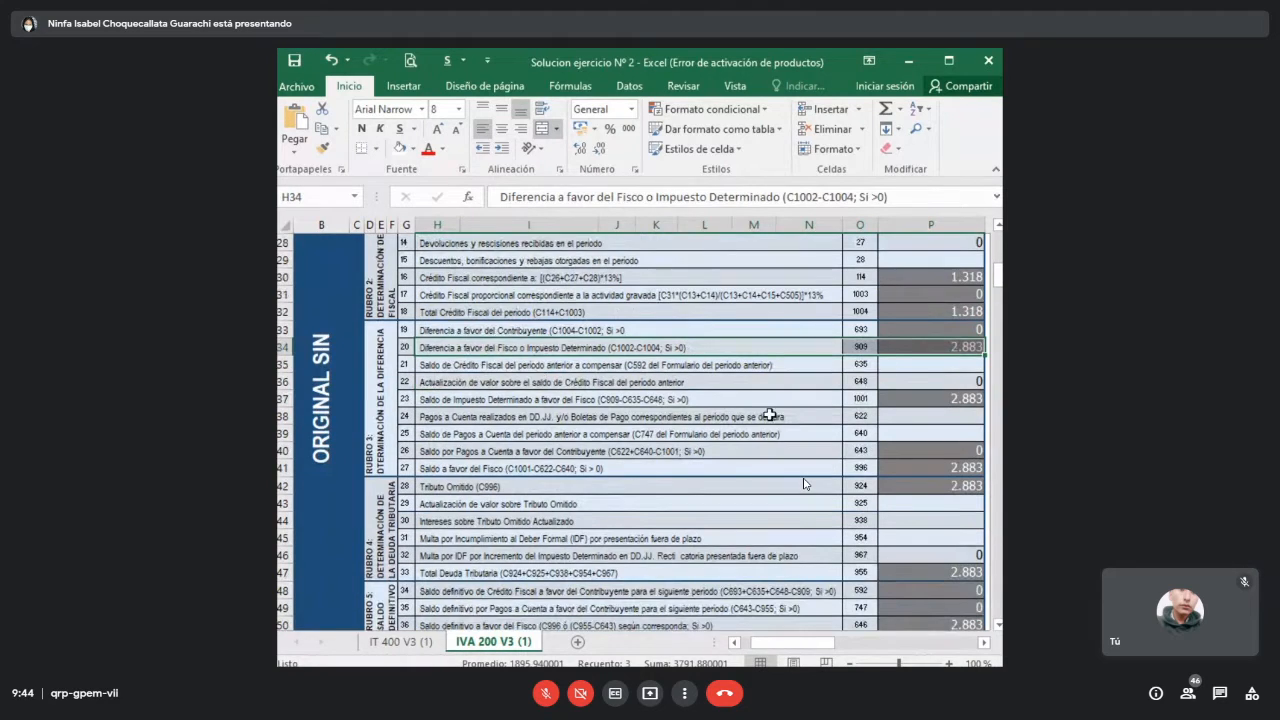
click(466, 366)
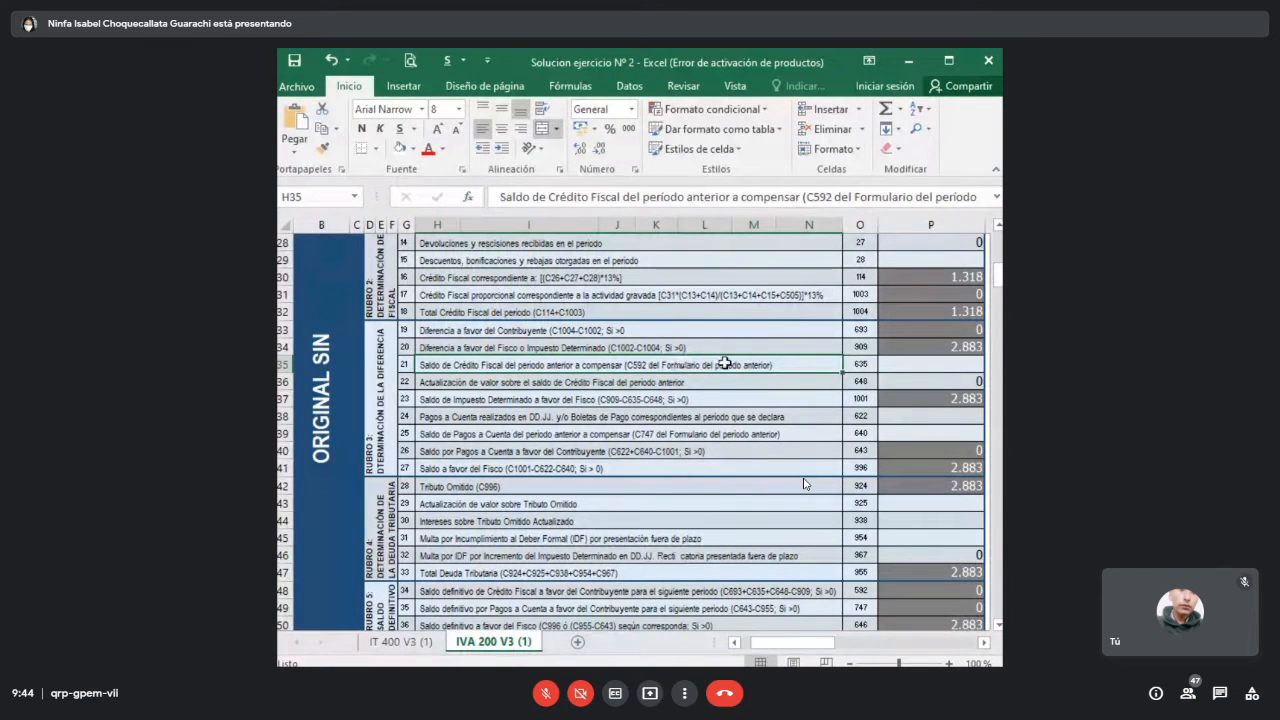
- Enter 254 in P35 for code 635 and check the credit balance and update lines
click(913, 366)
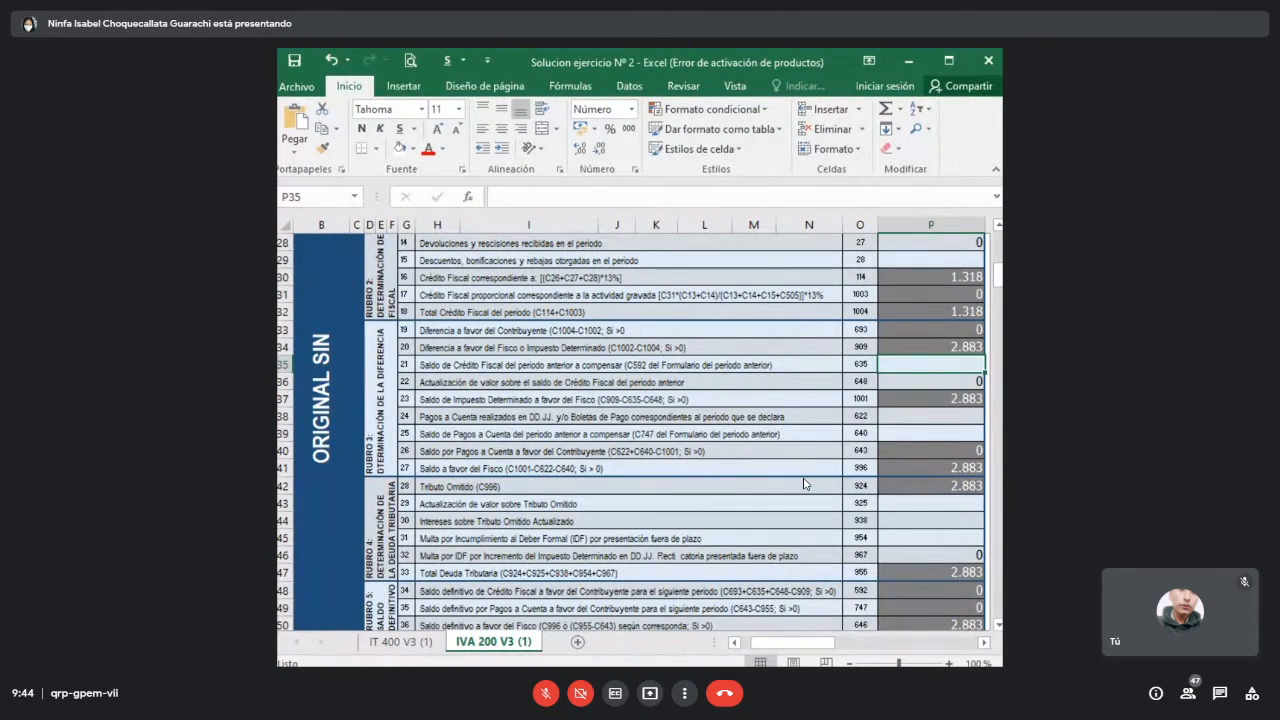
text(254)
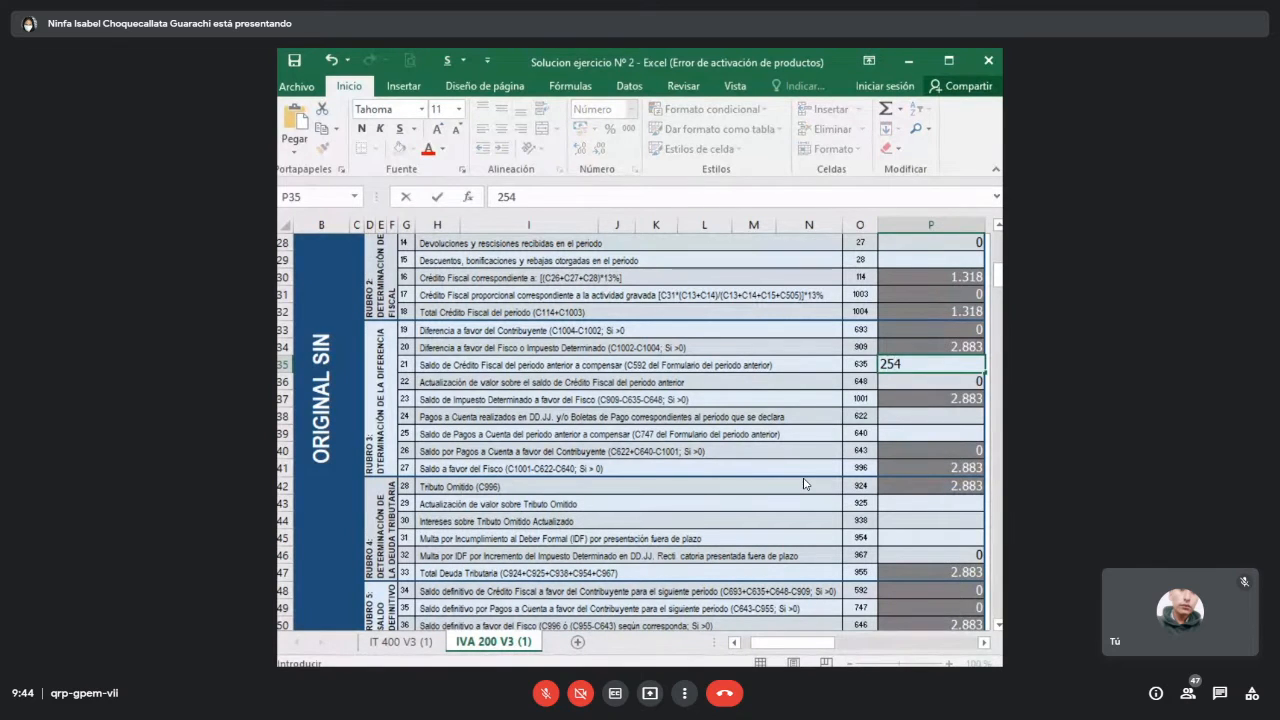
key(Return)
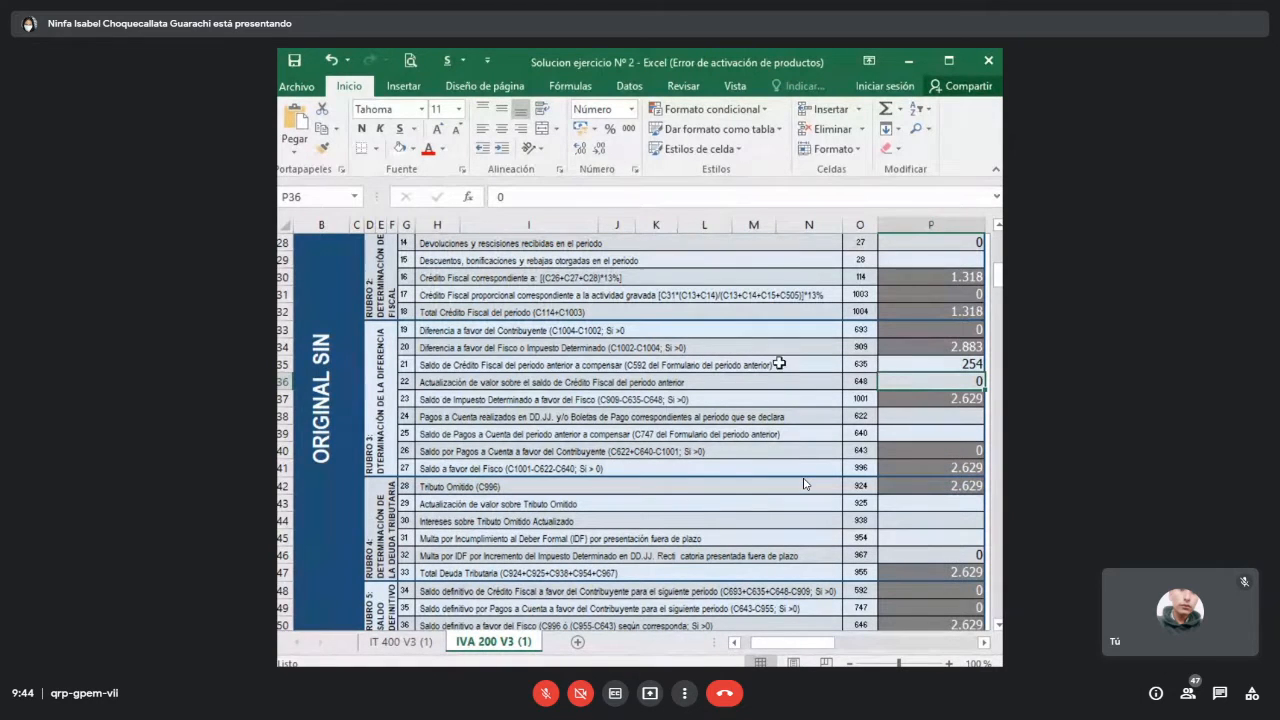
click(616, 366)
drag(635, 365, 905, 360)
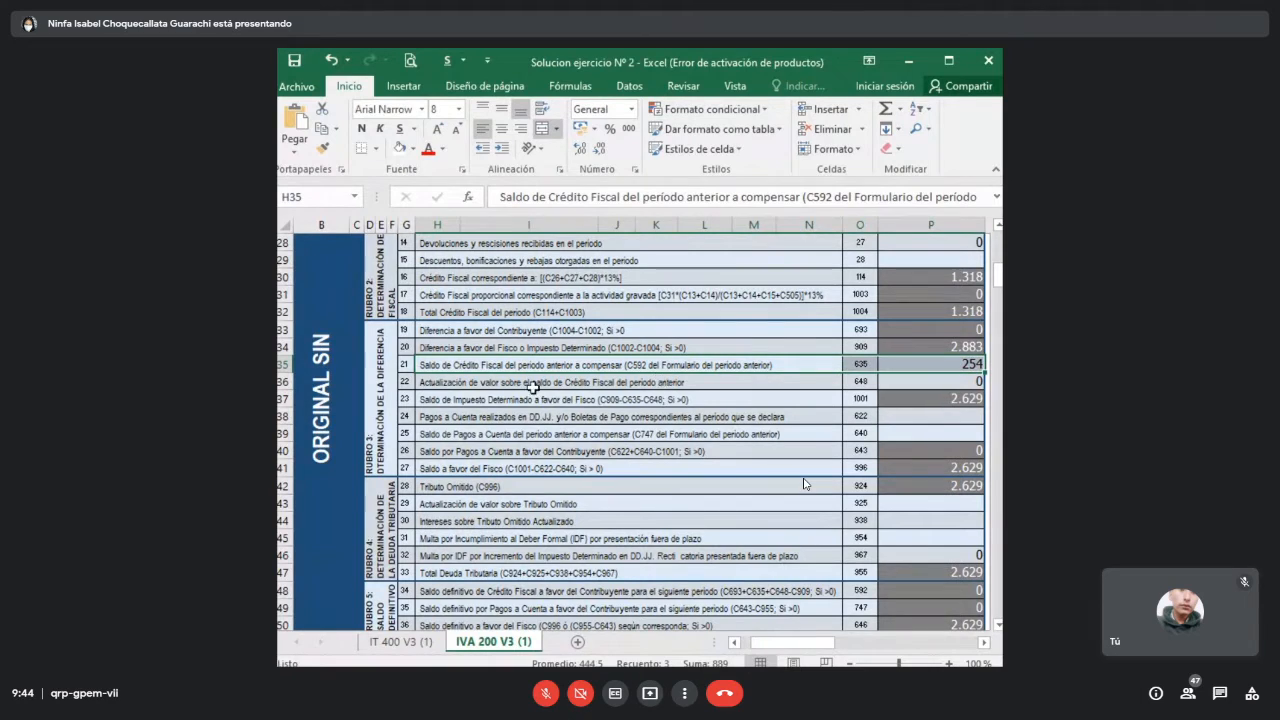
click(455, 384)
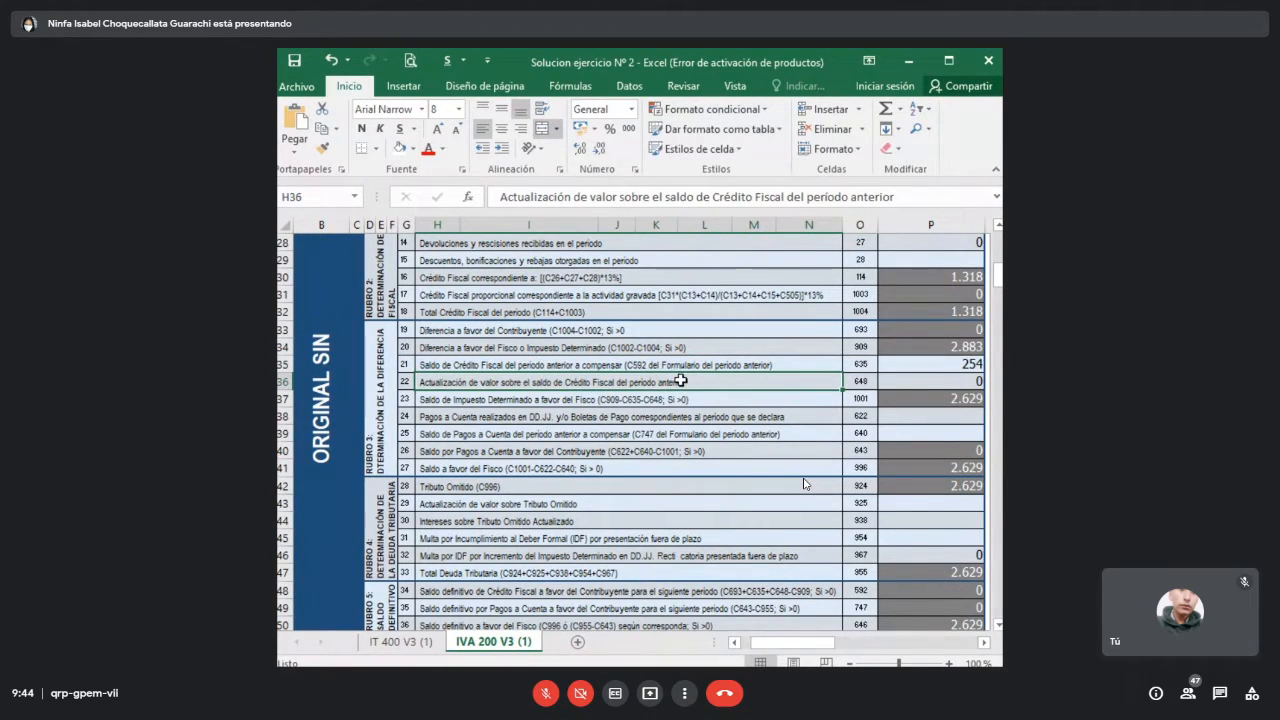
drag(766, 379, 908, 380)
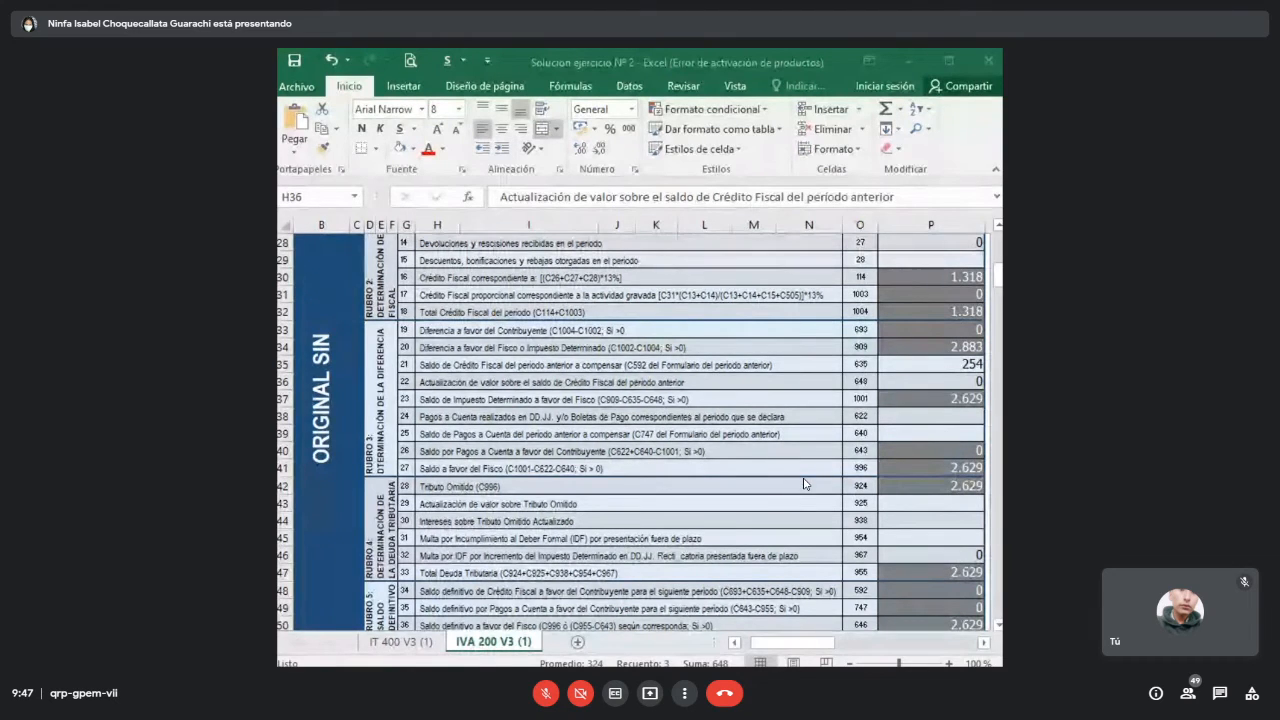
- Enter =((2,19993/2,18871)-1)*254 as the code 648 credit balance update
click(931, 388)
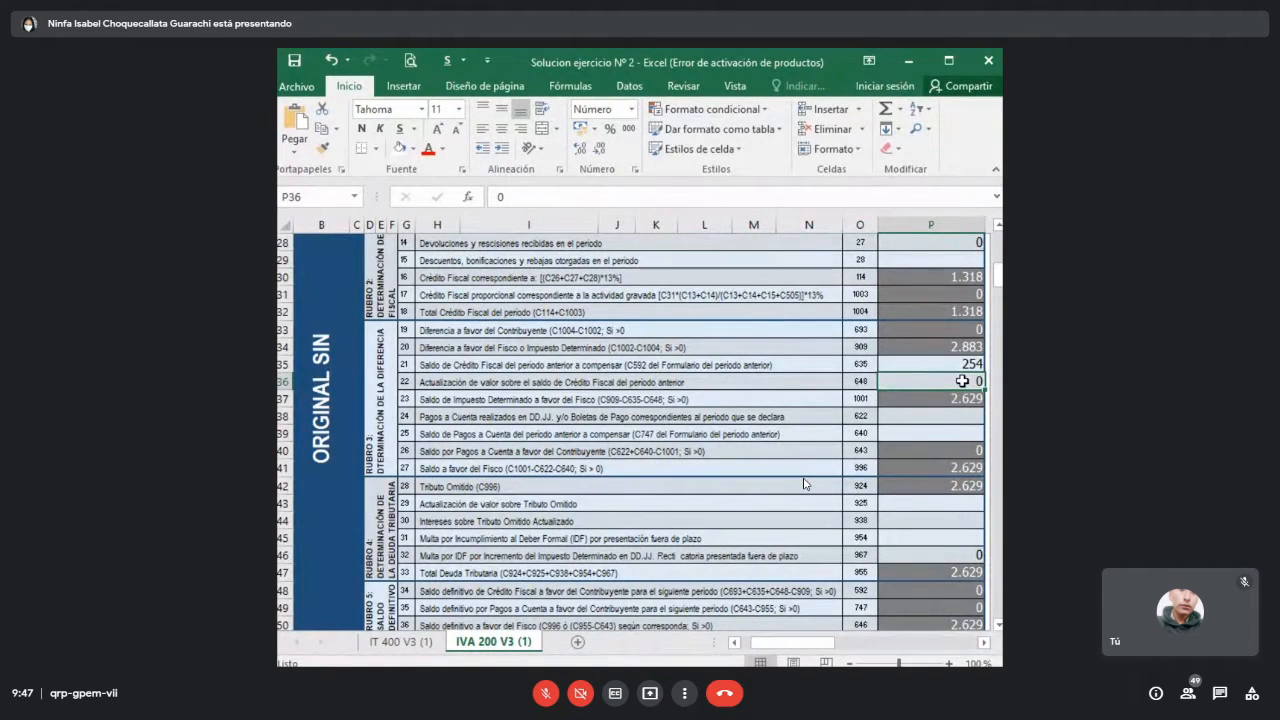
text(=)
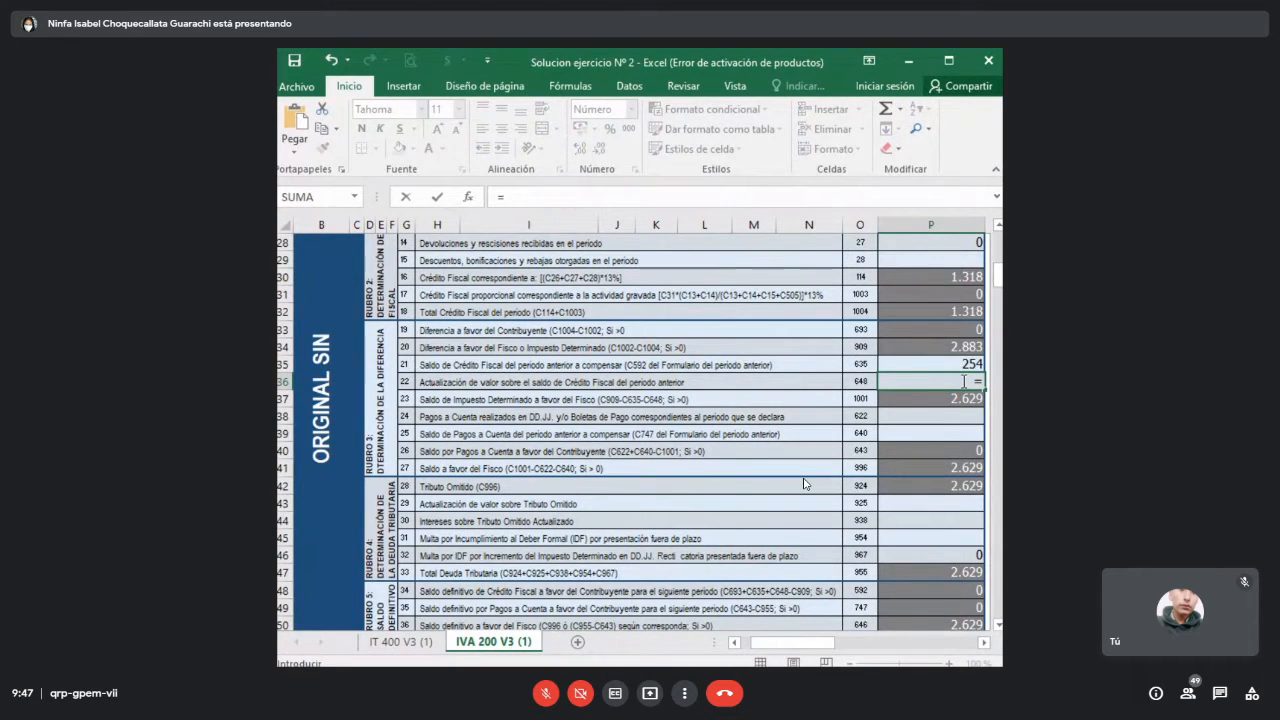
text(((2,)
text(1999)
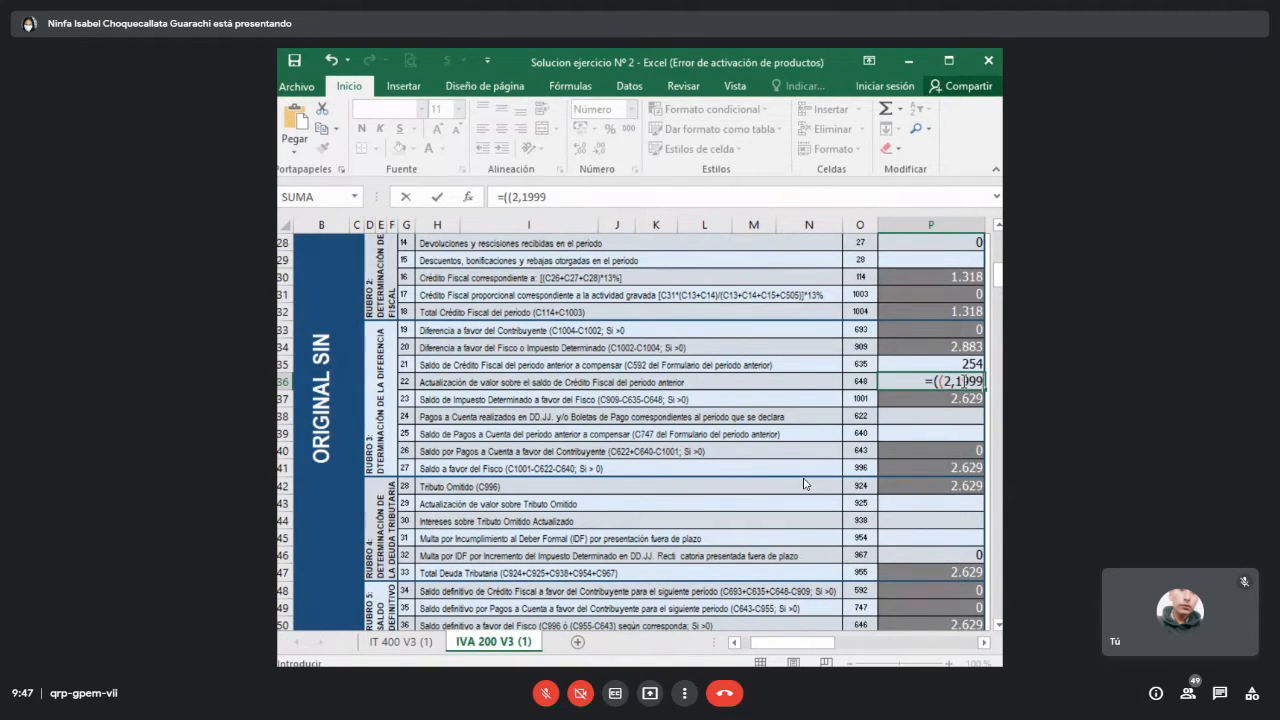
text(3/2)
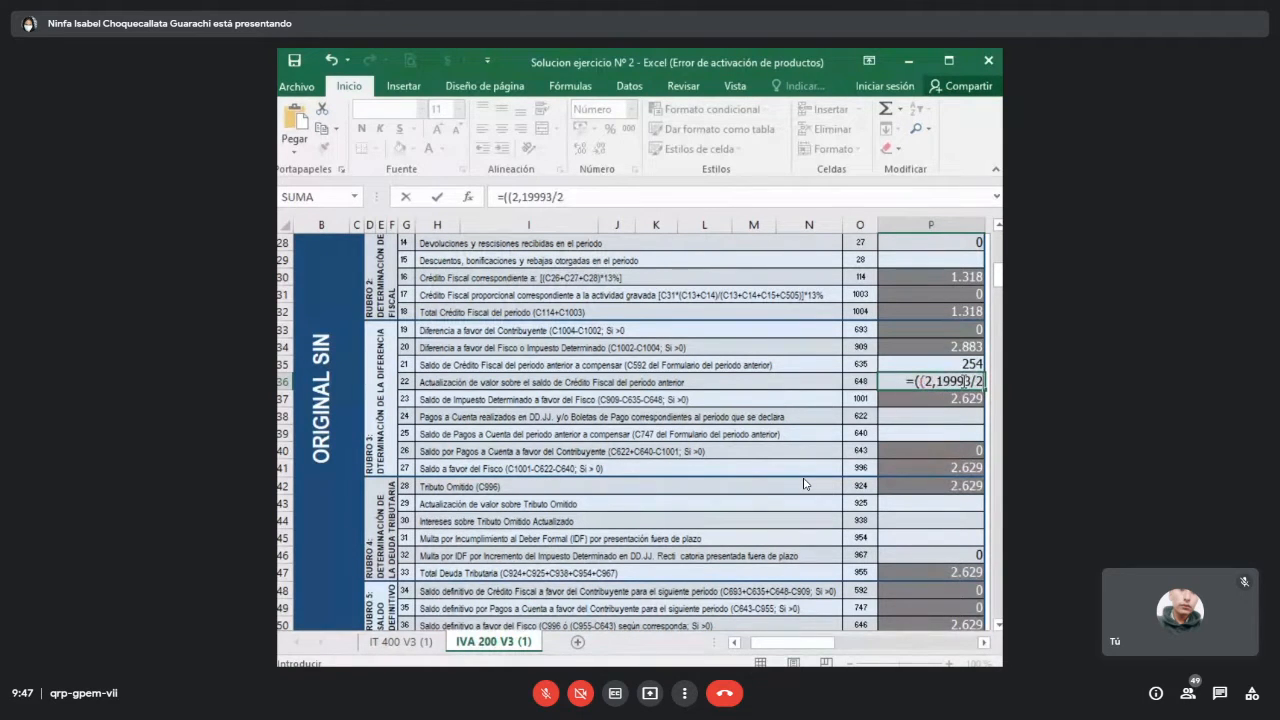
text(,)
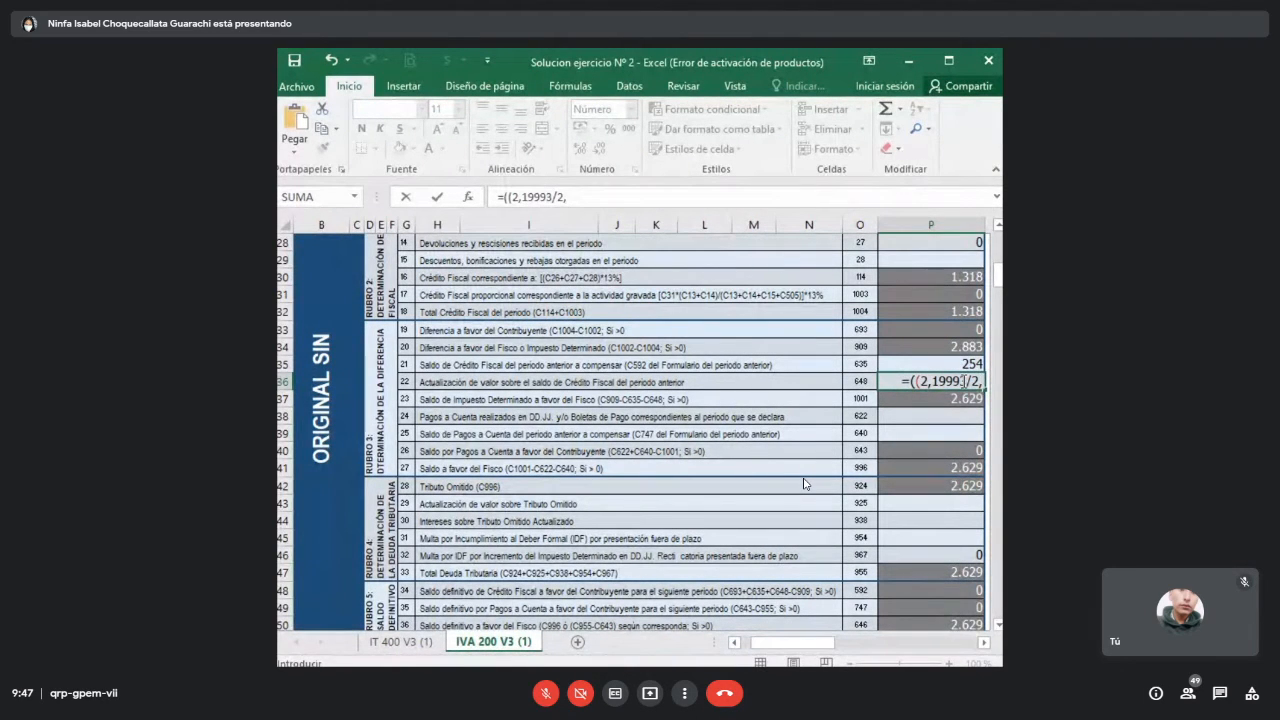
text(1)
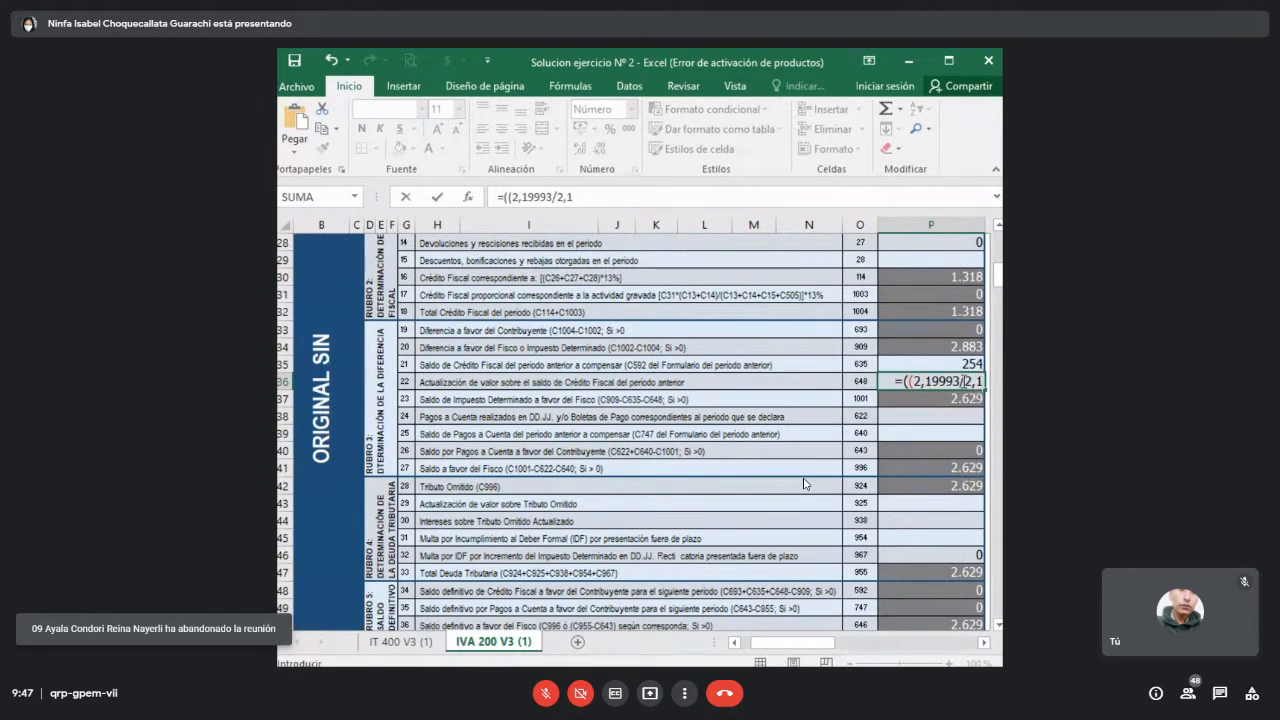
text(8871)
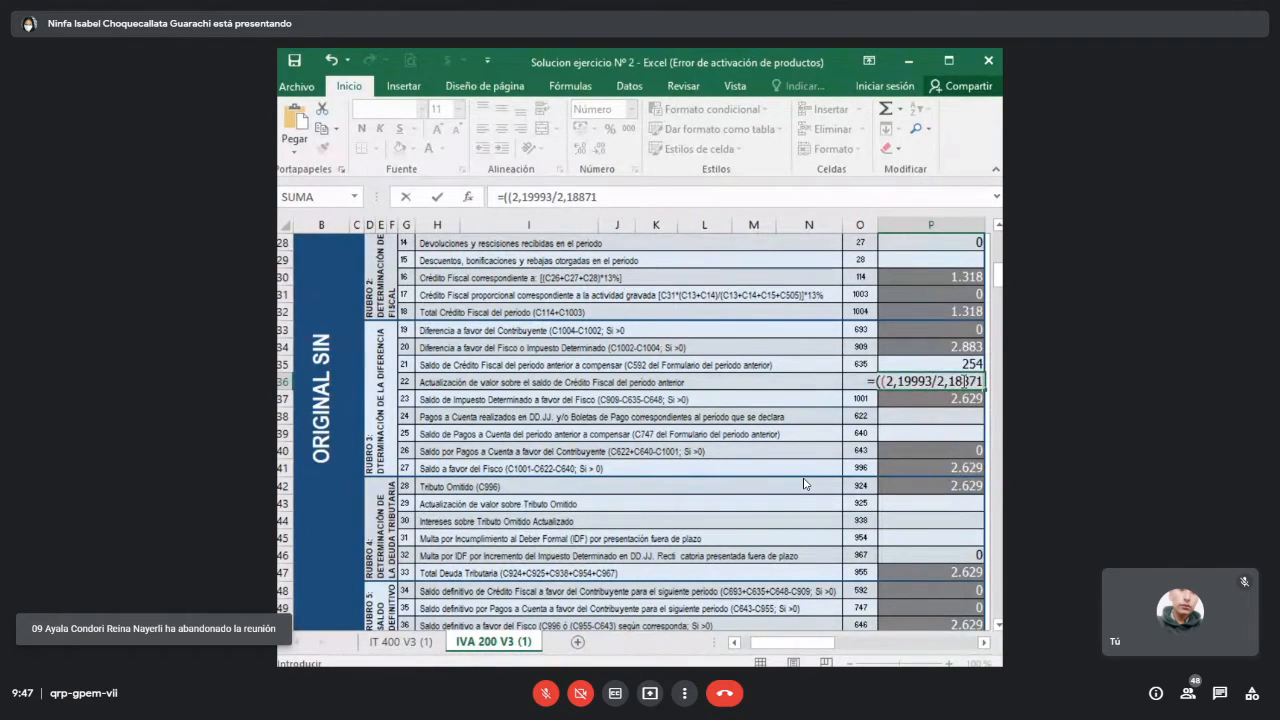
text())
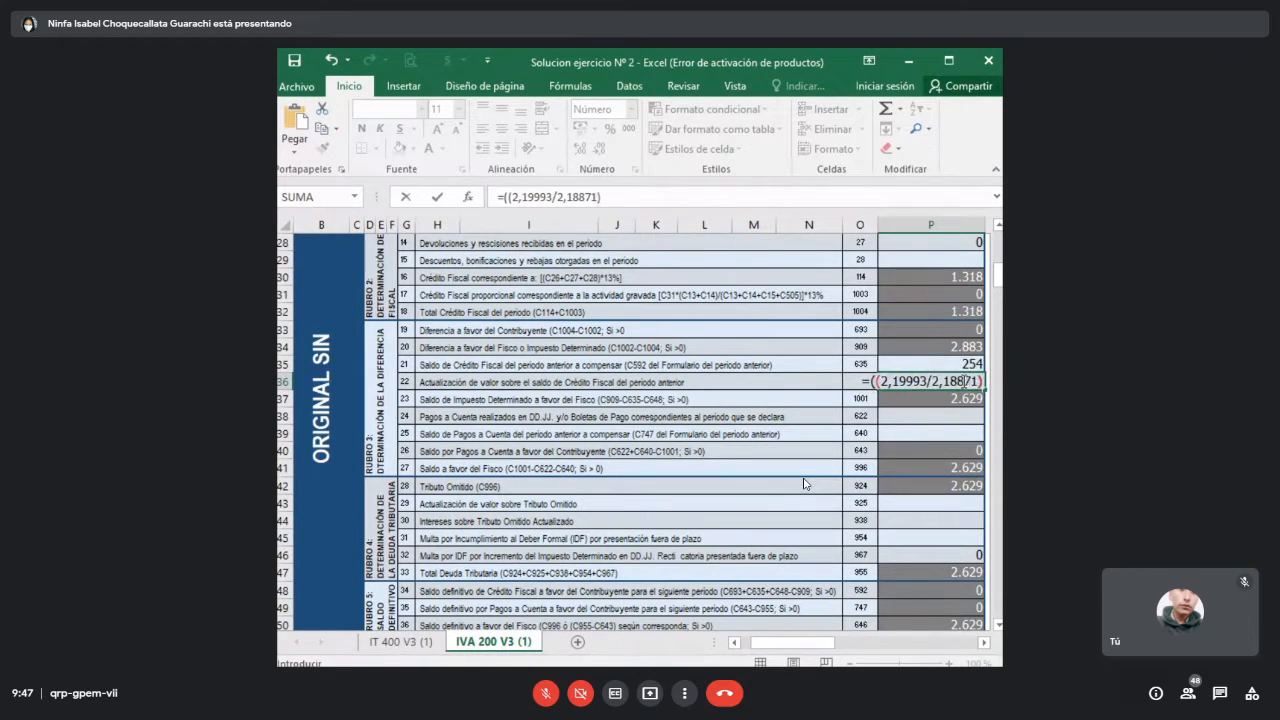
text(-1)
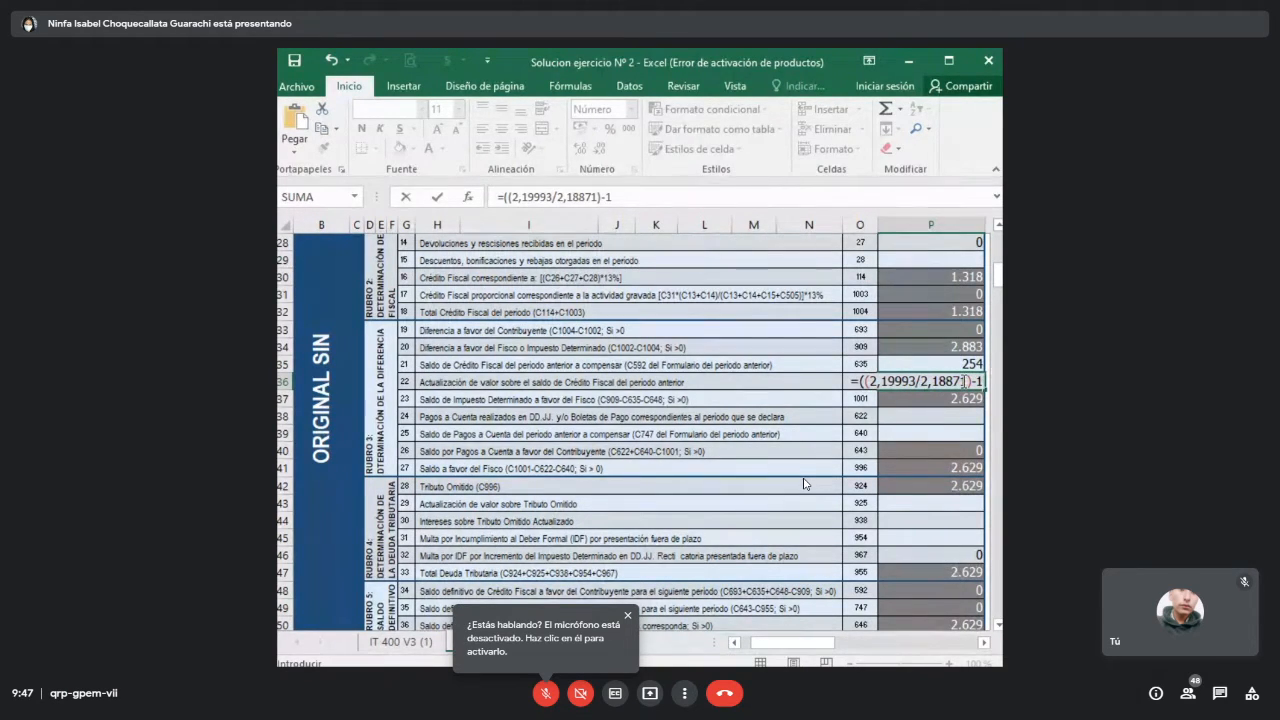
text()*)
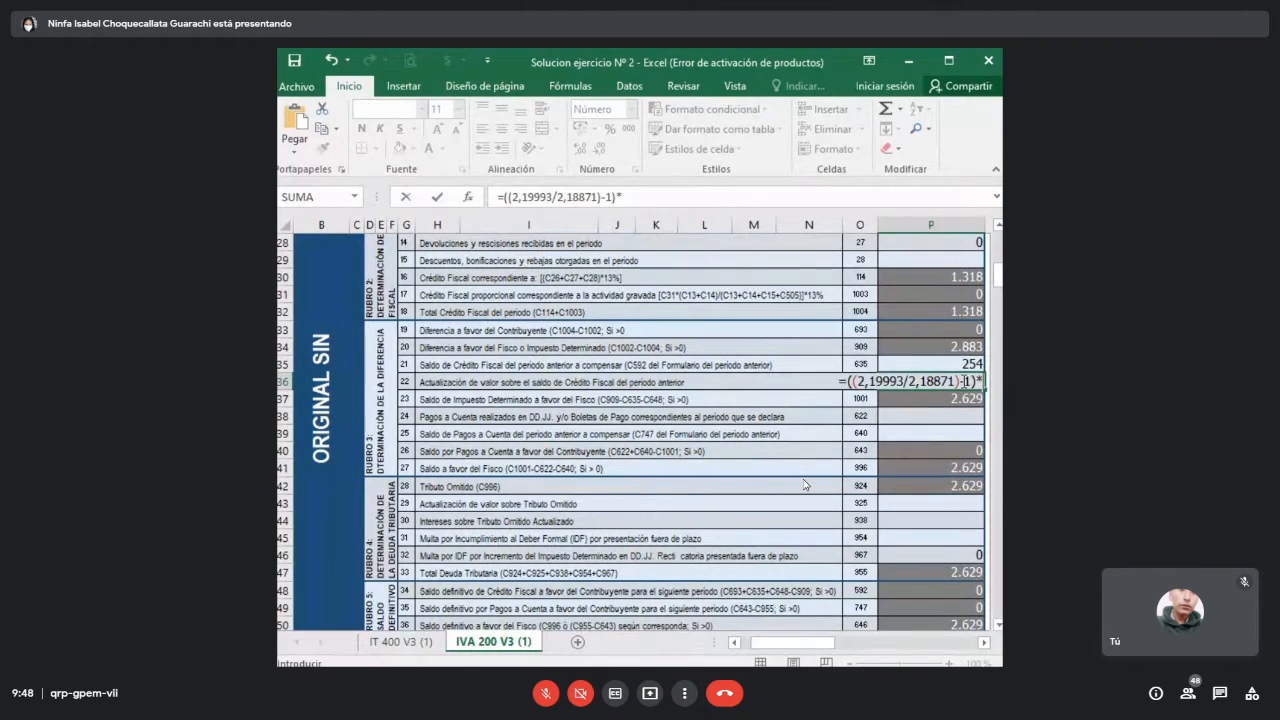
text(254)
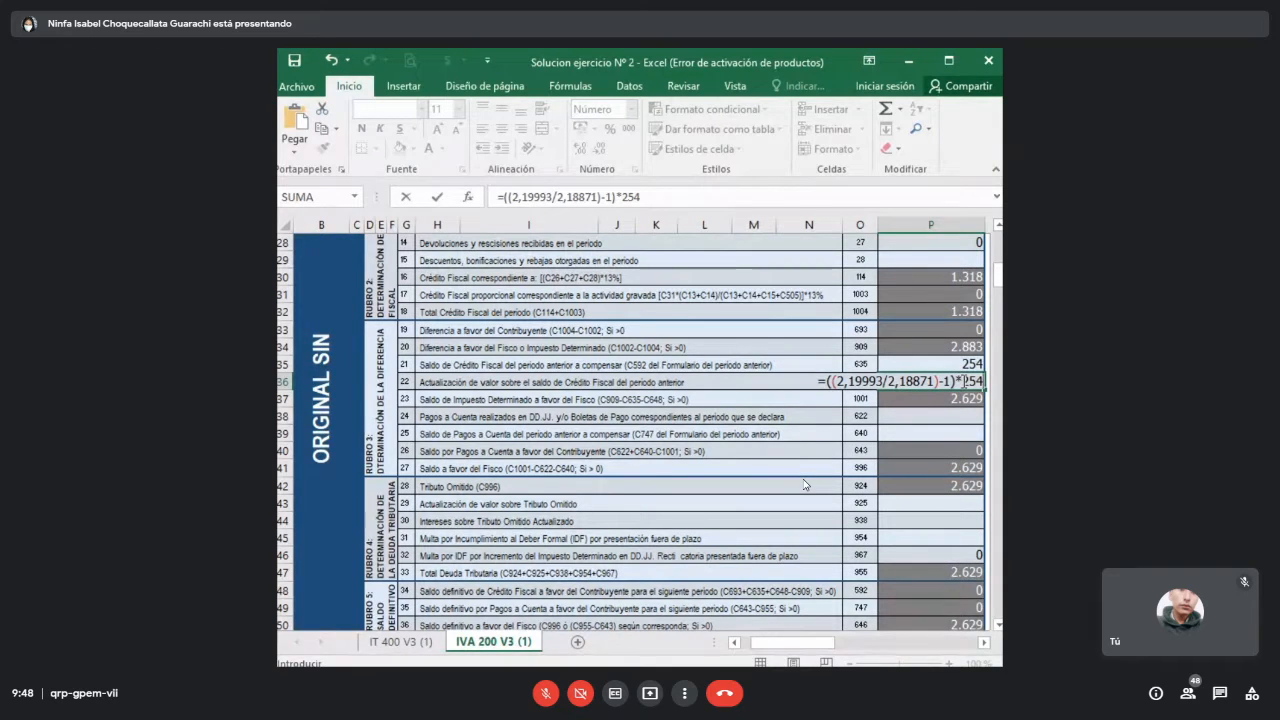
key(Return)
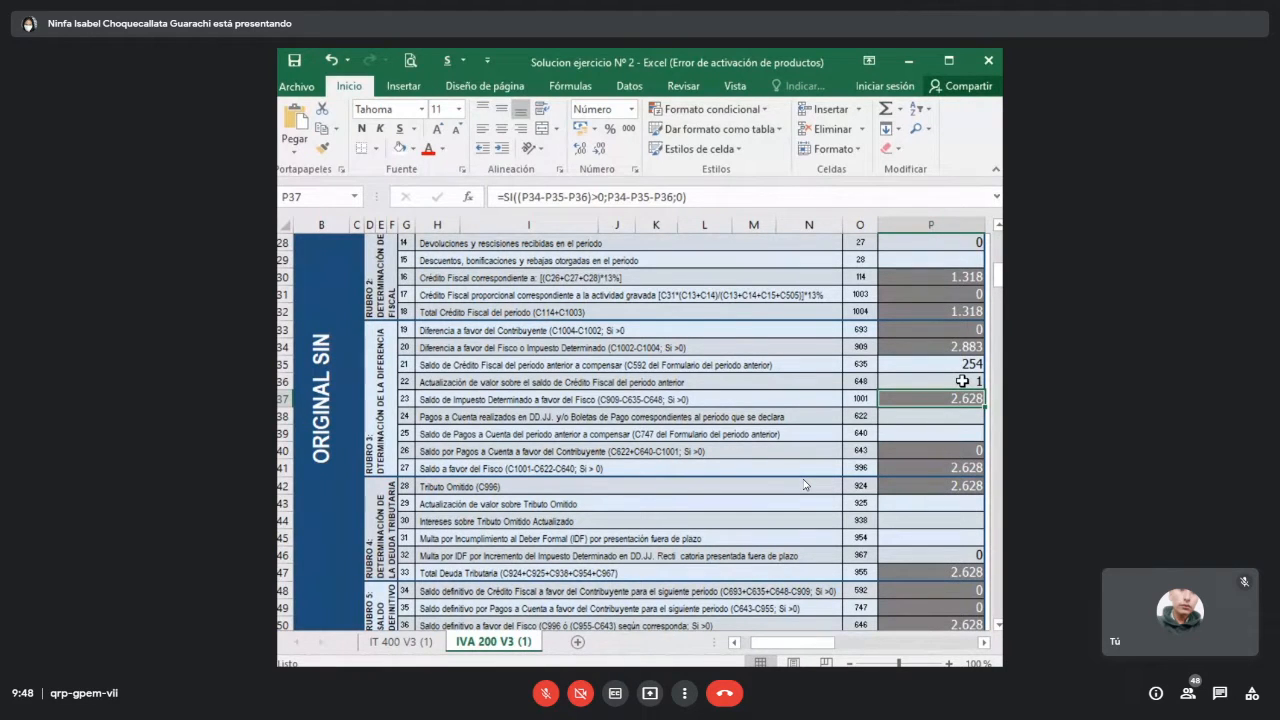
- Check the update formula, payments on account, Fisco tax and Fisco balance lines
click(962, 381)
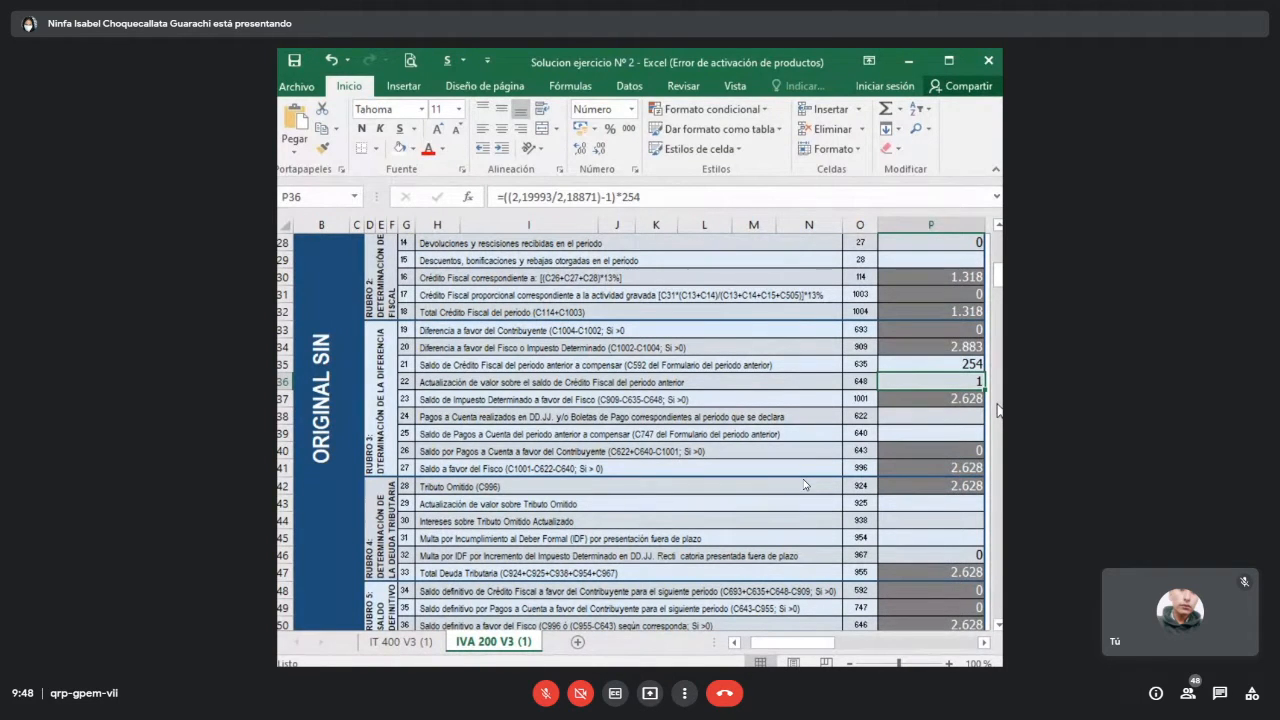
click(610, 418)
click(604, 399)
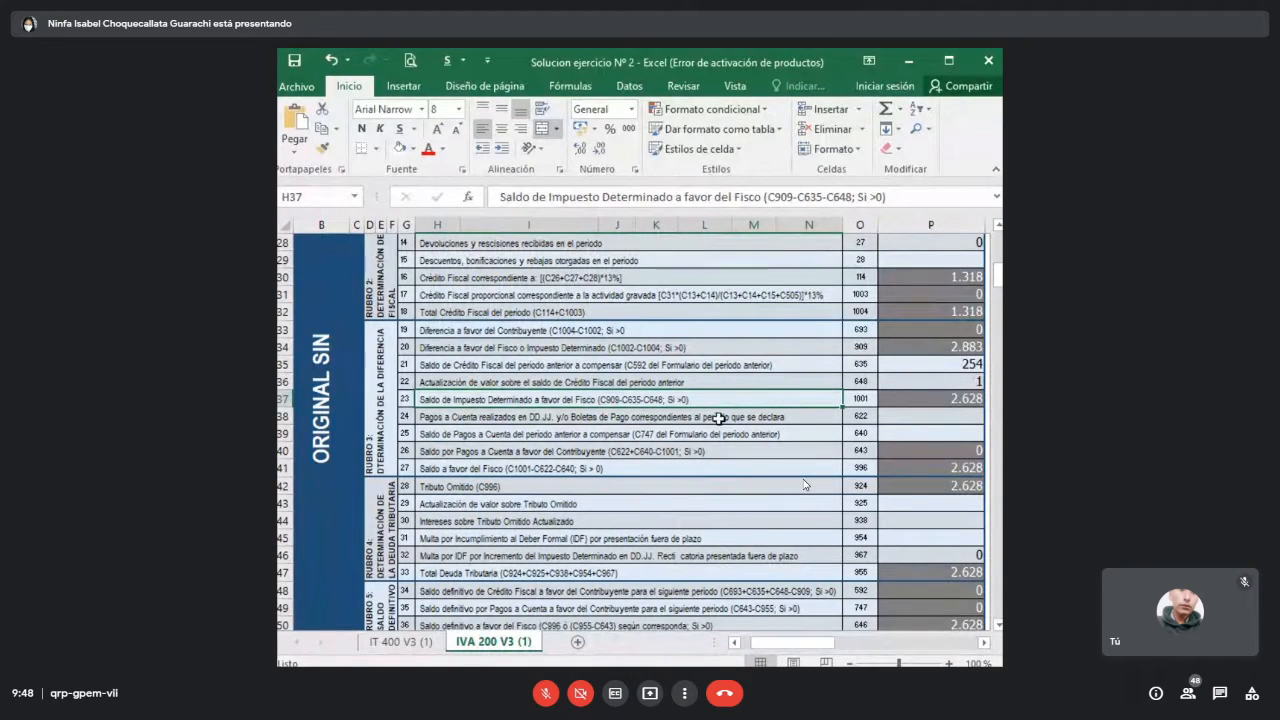
click(901, 397)
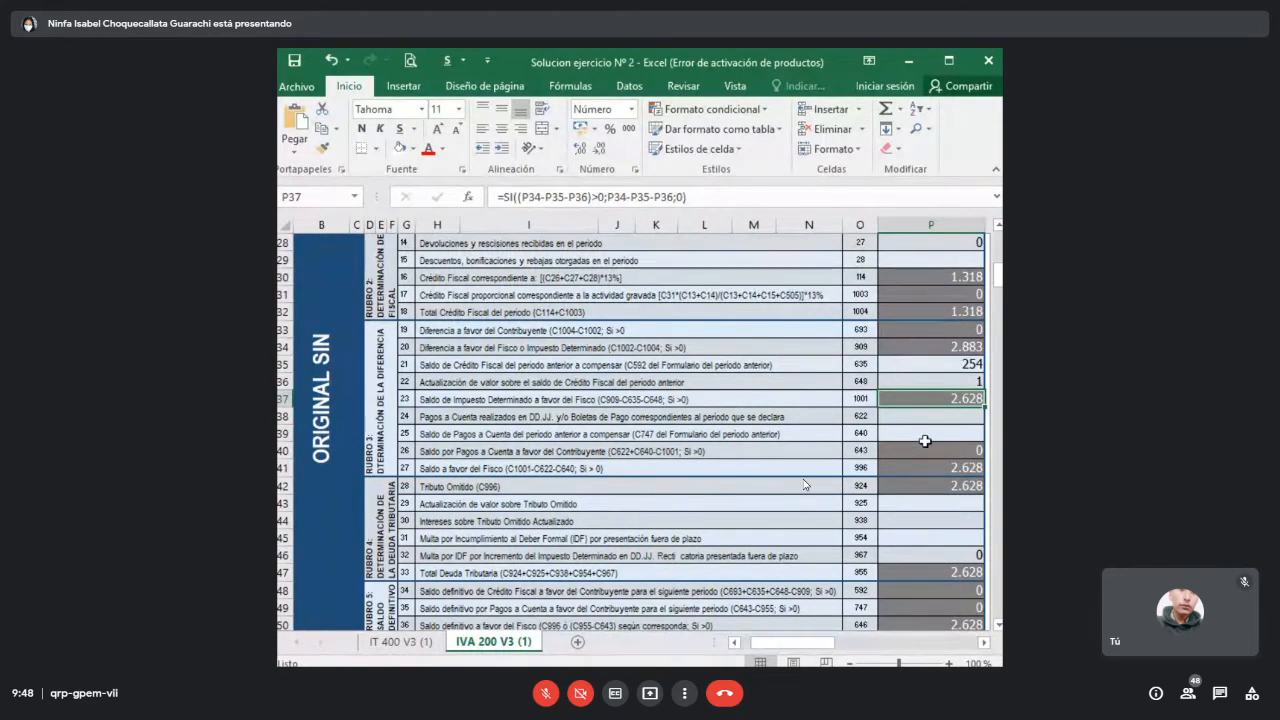
scroll(886, 451, down, 1)
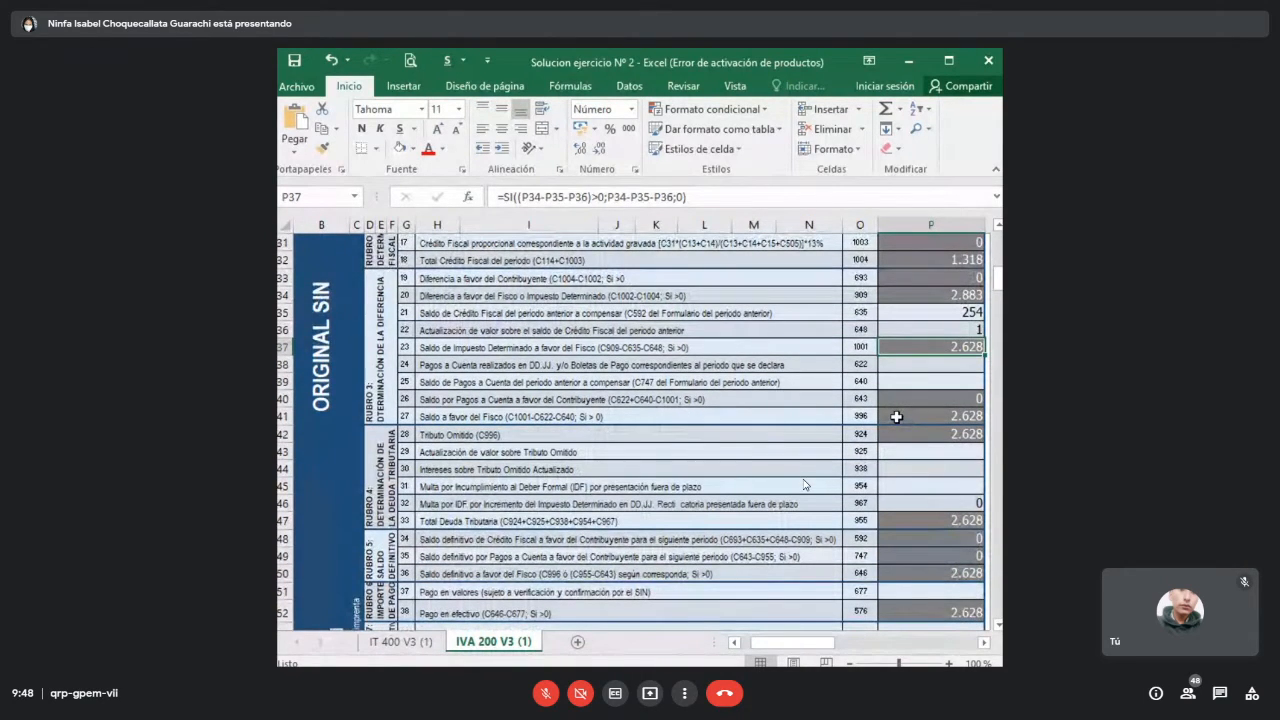
scroll(896, 417, up, 7)
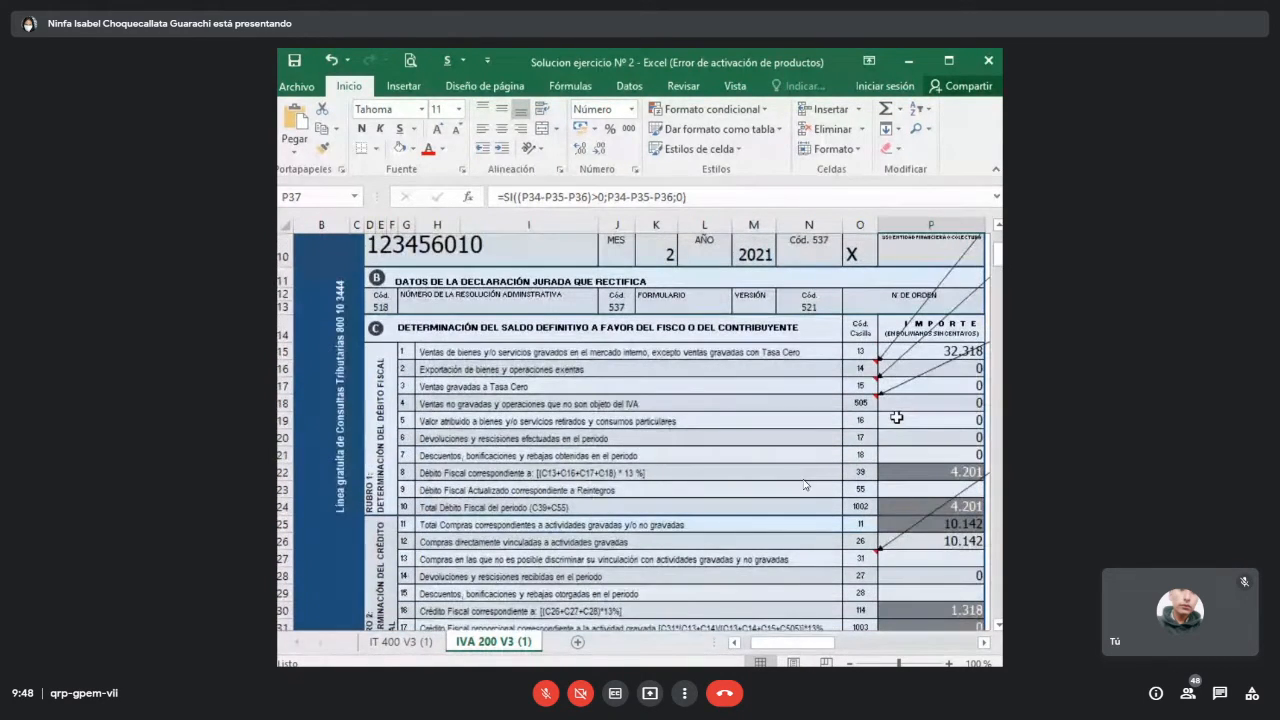
scroll(896, 417, up, 1)
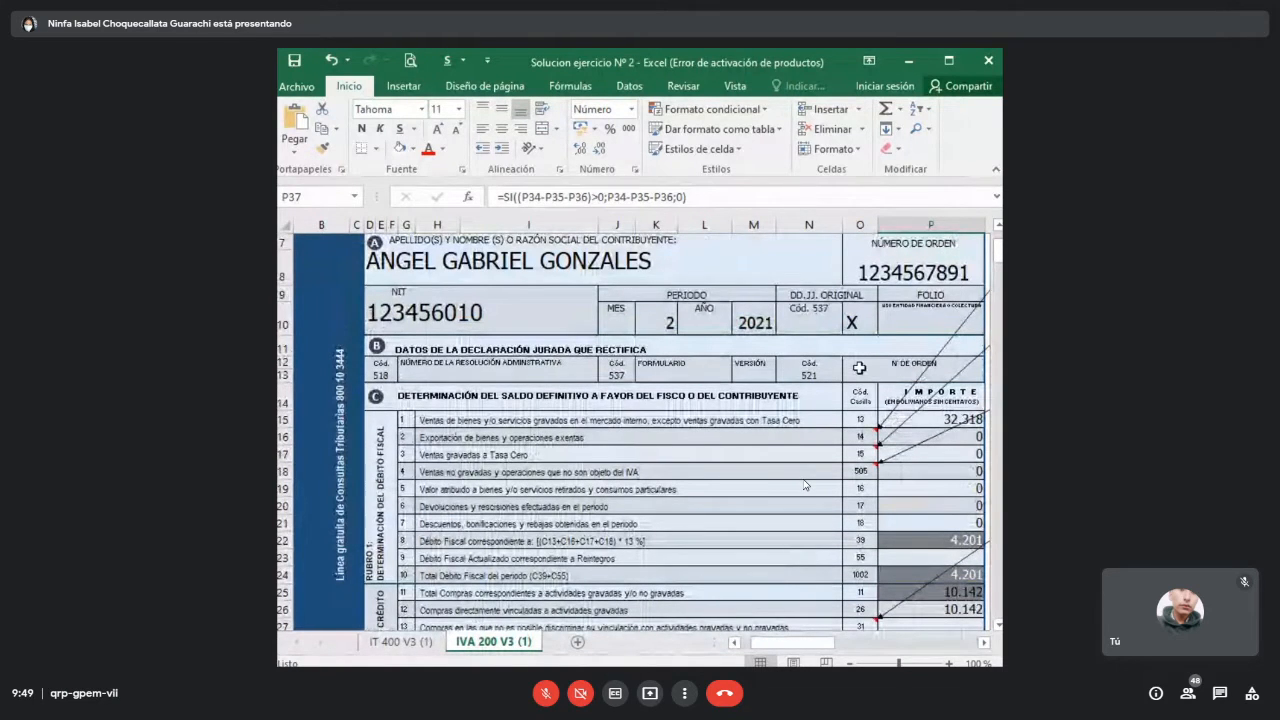
scroll(762, 405, down, 8)
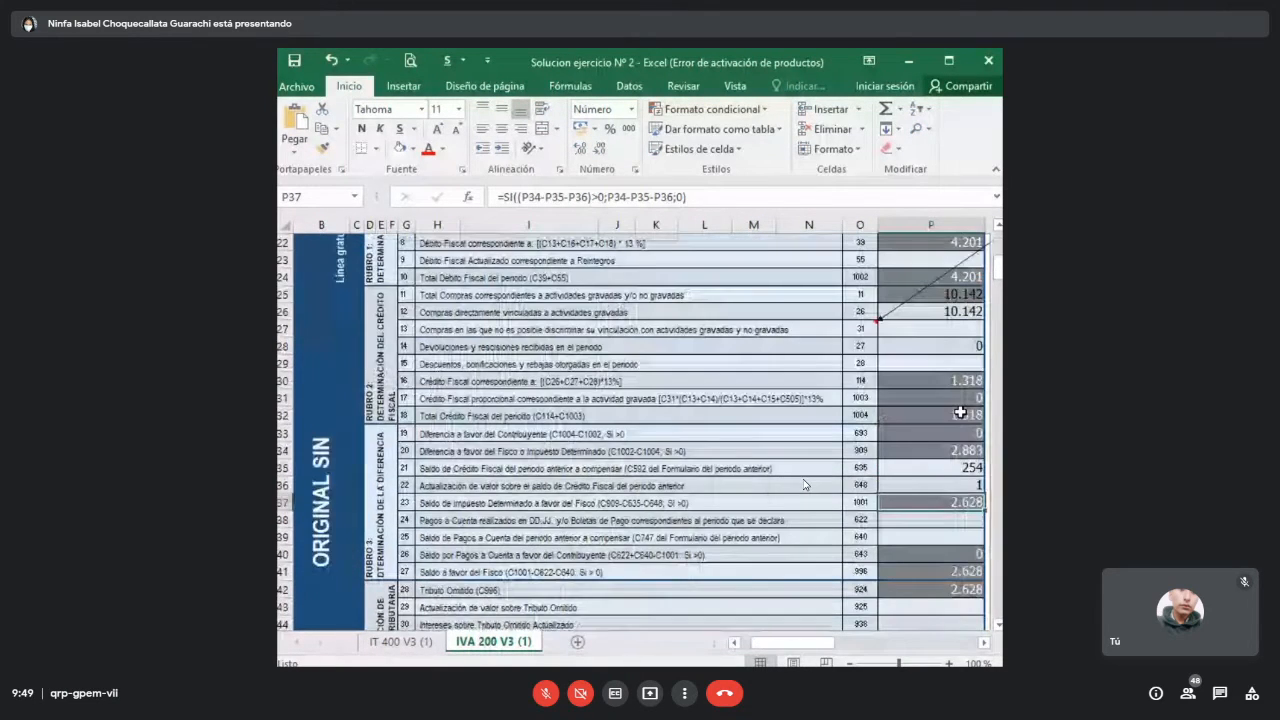
click(933, 417)
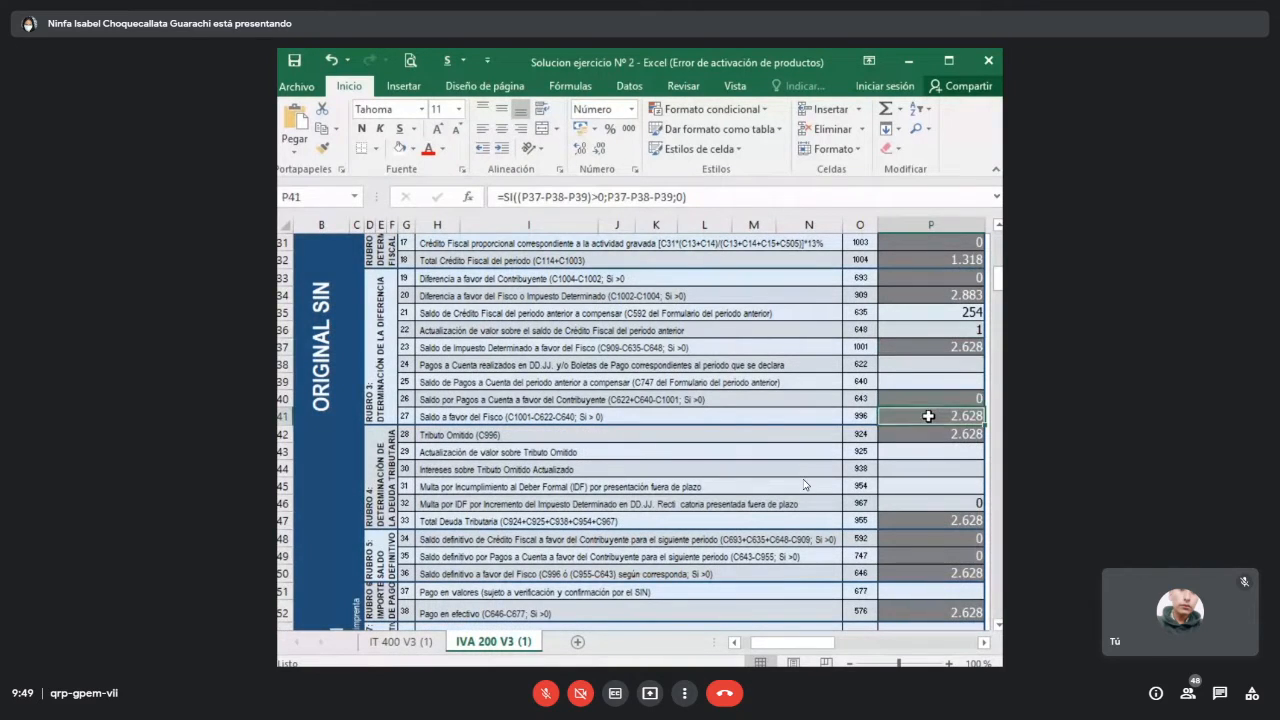
scroll(850, 459, down, 1)
scroll(848, 457, down, 1)
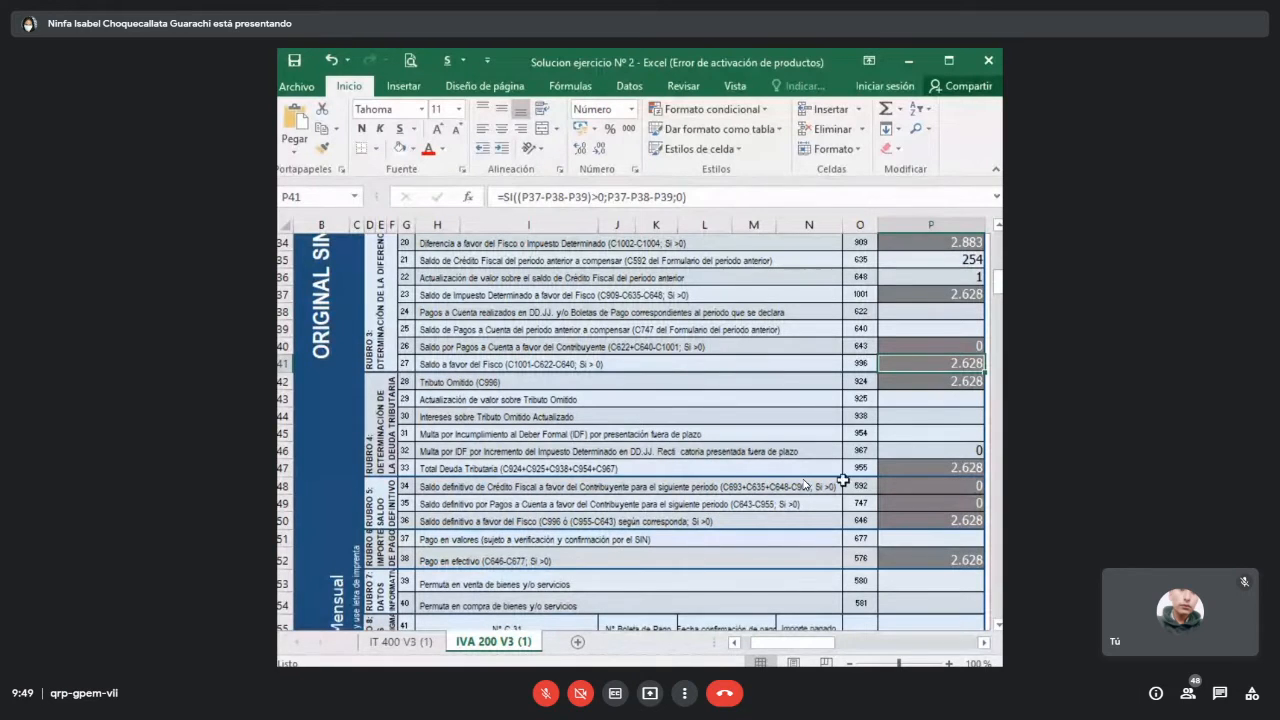
click(779, 381)
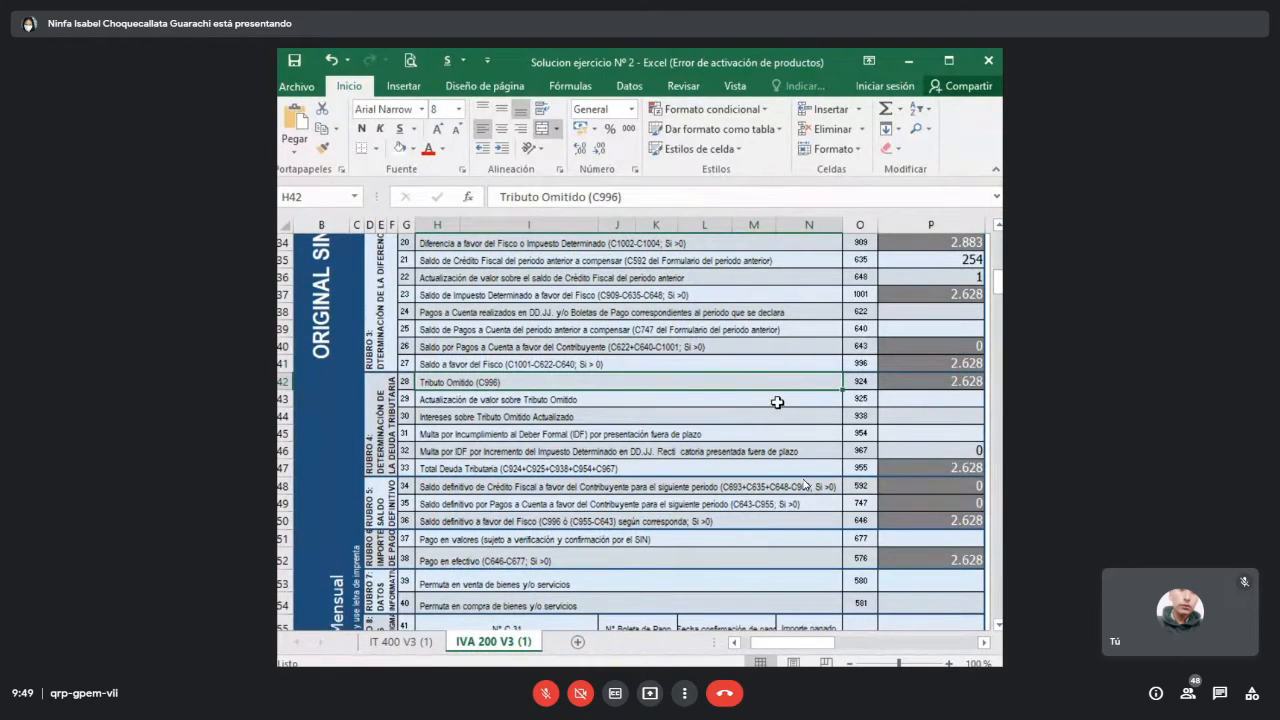
click(779, 404)
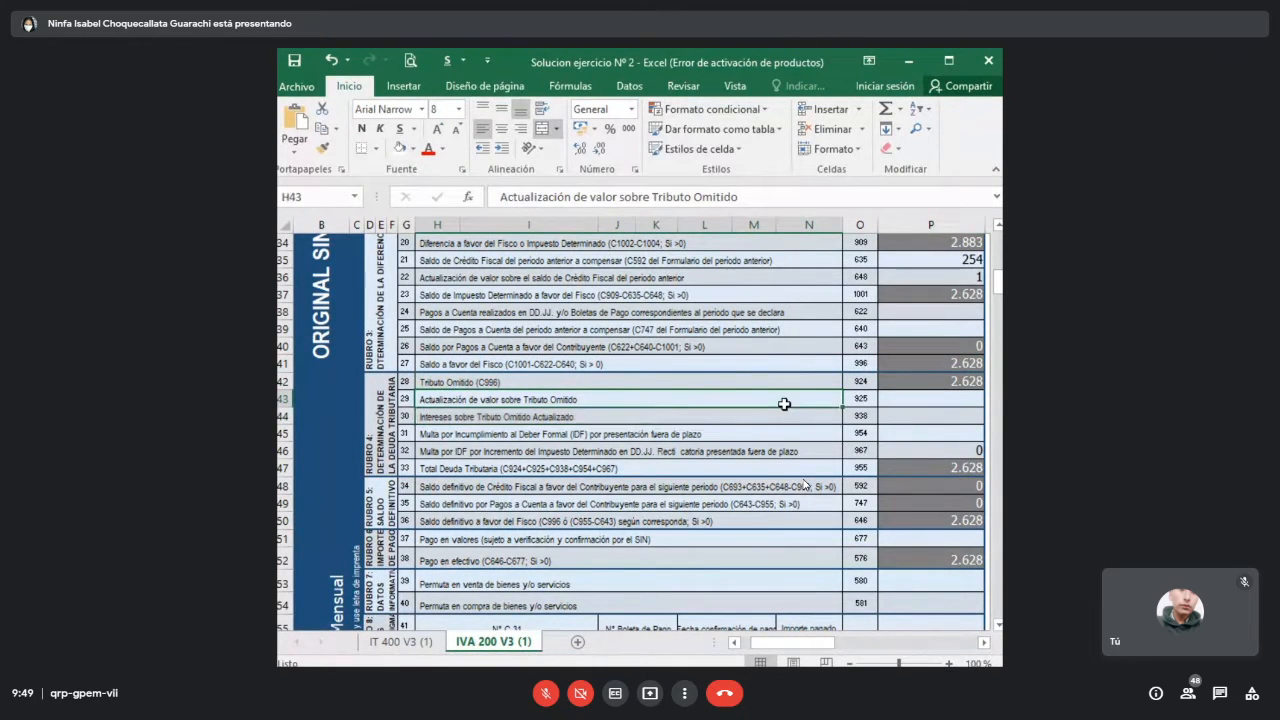
drag(784, 404, 784, 418)
drag(784, 422, 795, 441)
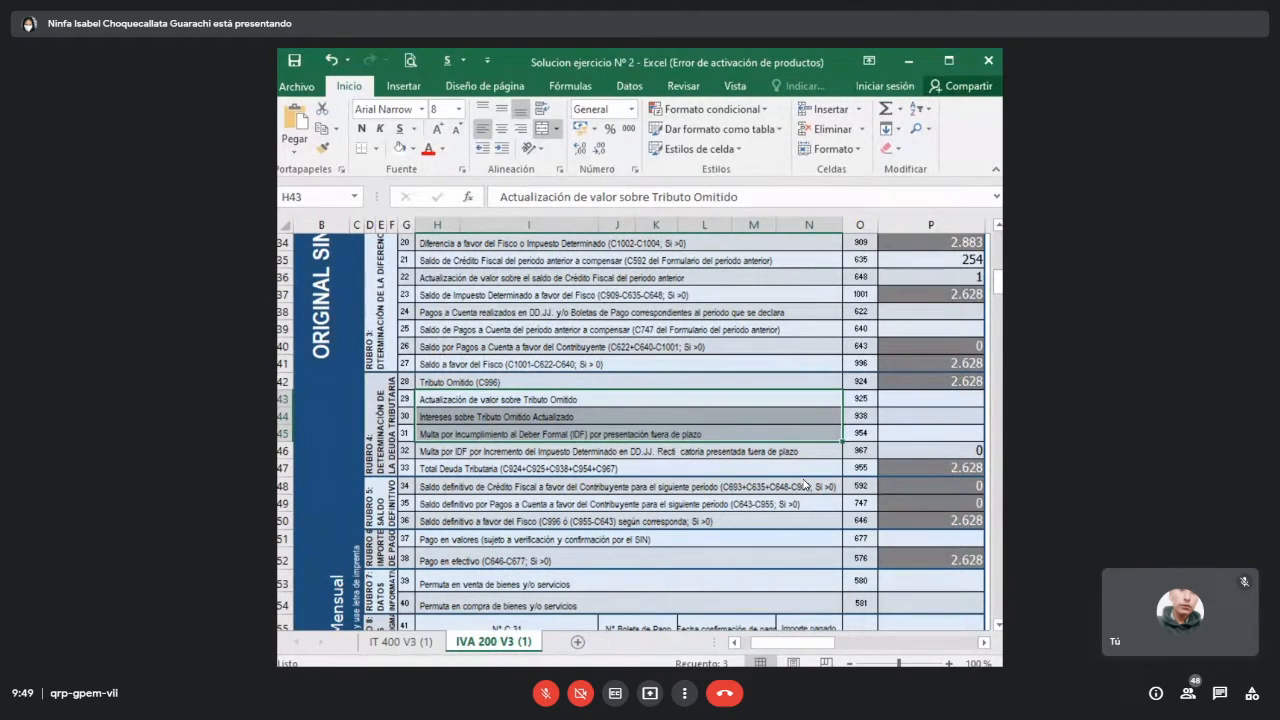
key(alt+Tab)
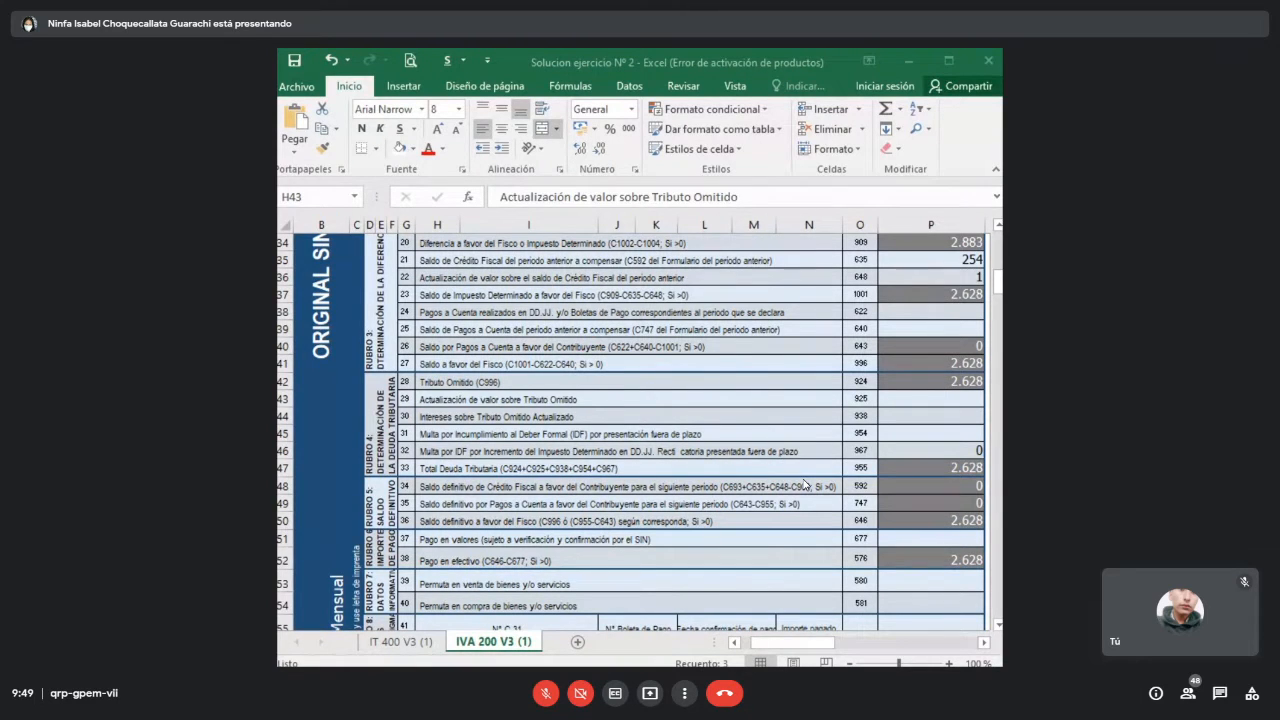
click(736, 469)
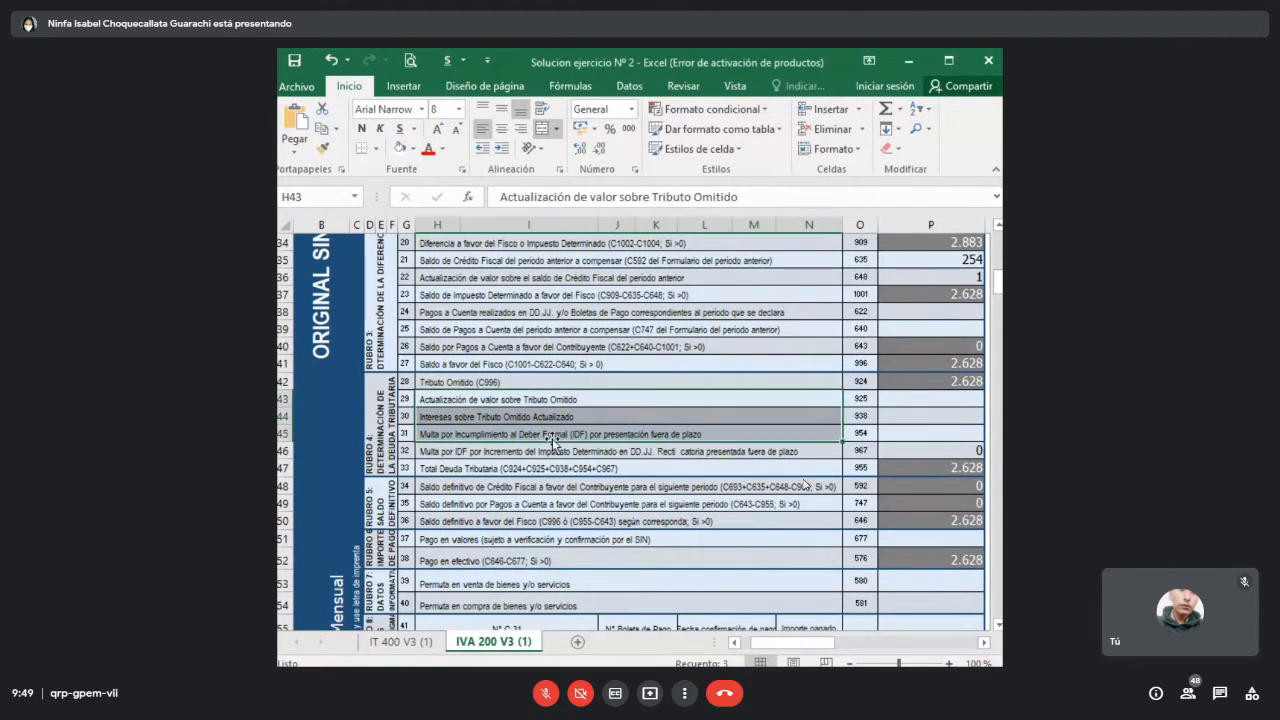
drag(367, 397, 590, 404)
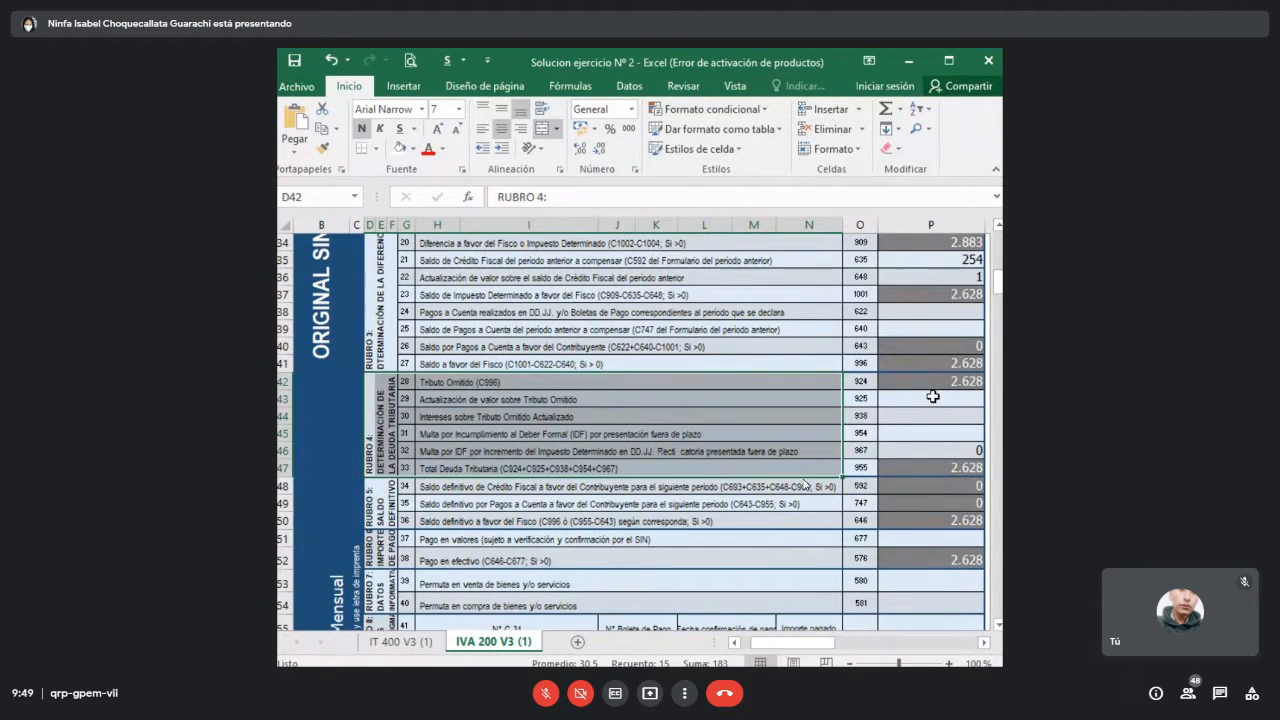
click(932, 396)
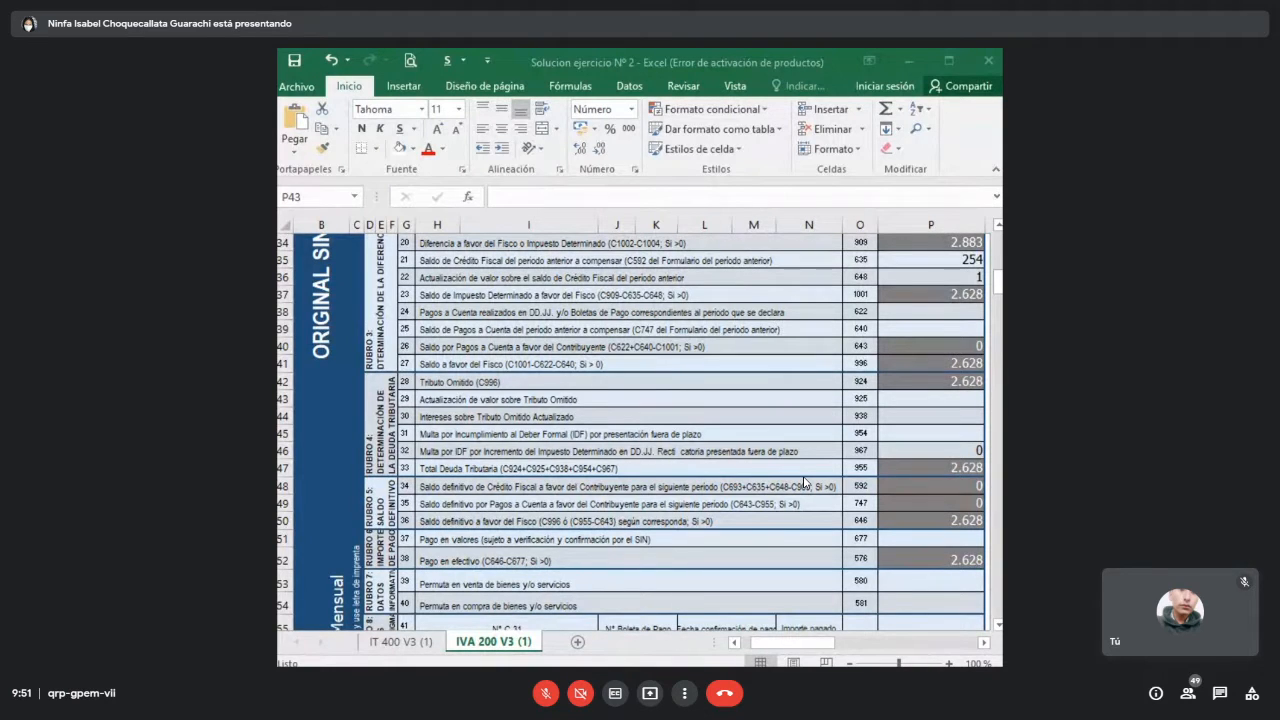
- Enter =((2,20493/2,20424)-1)*2628 in P43 for the code 925 update, giving 1
click(938, 401)
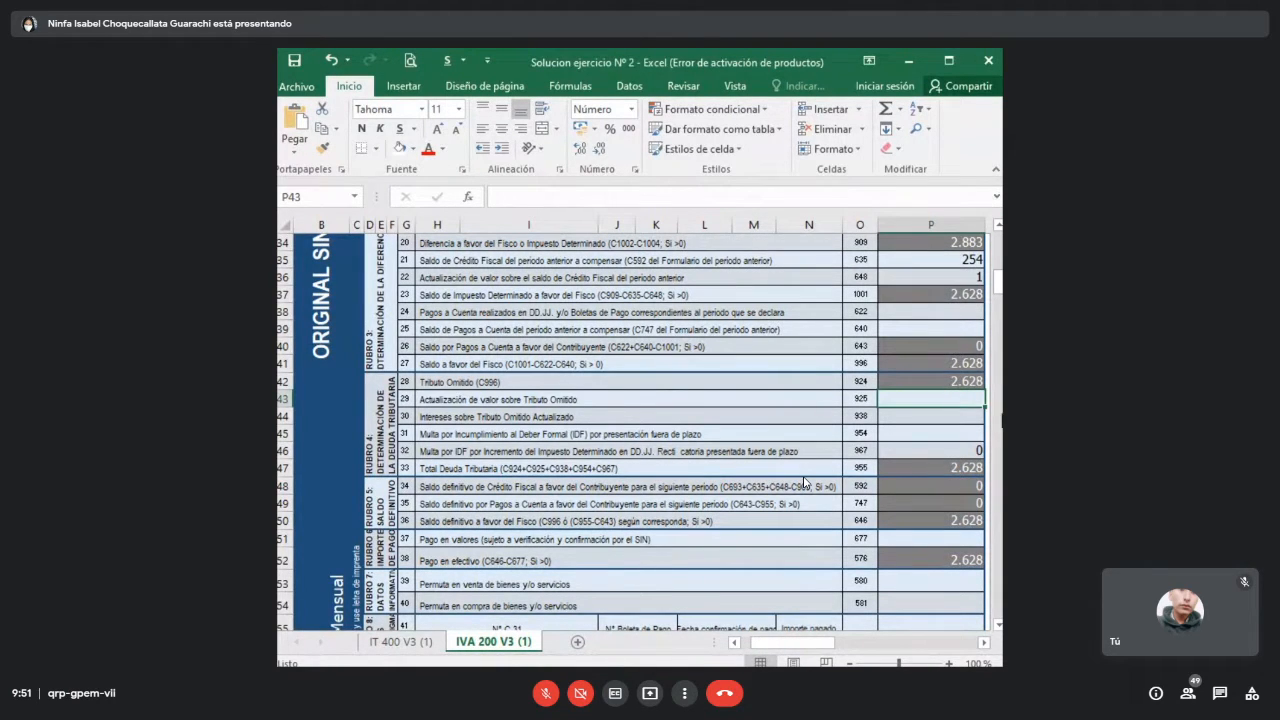
text(=)
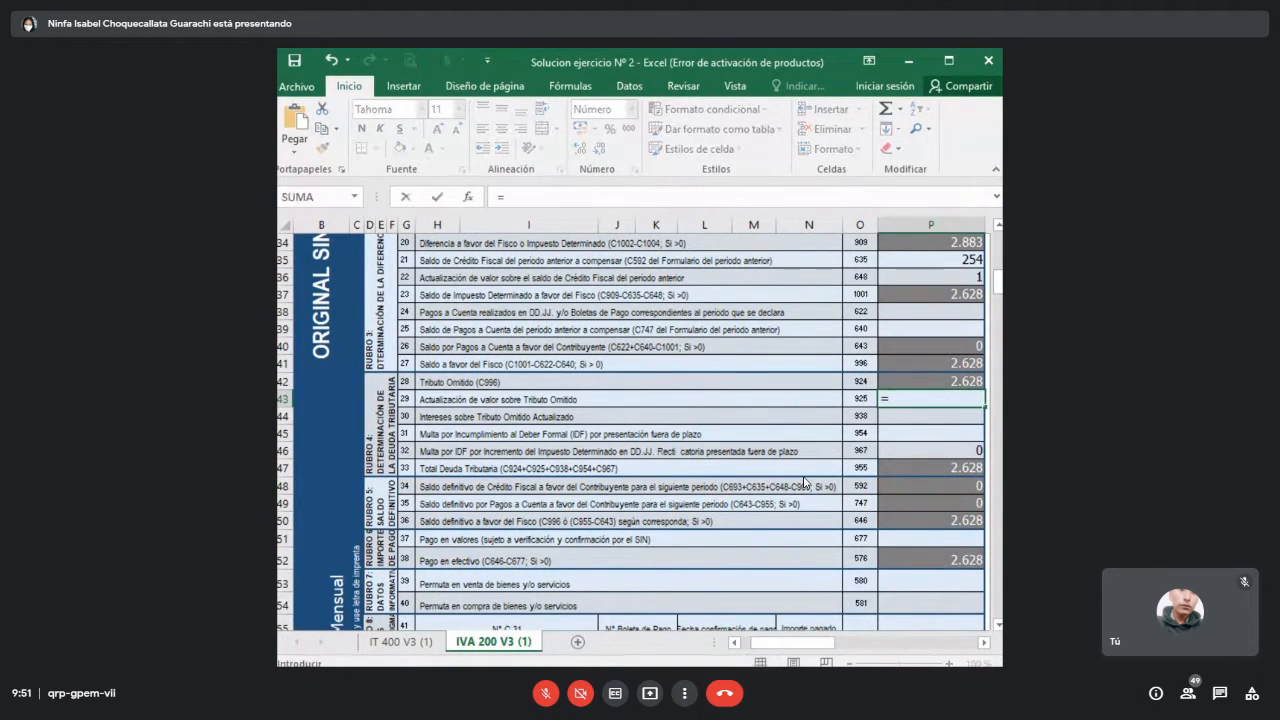
text((()
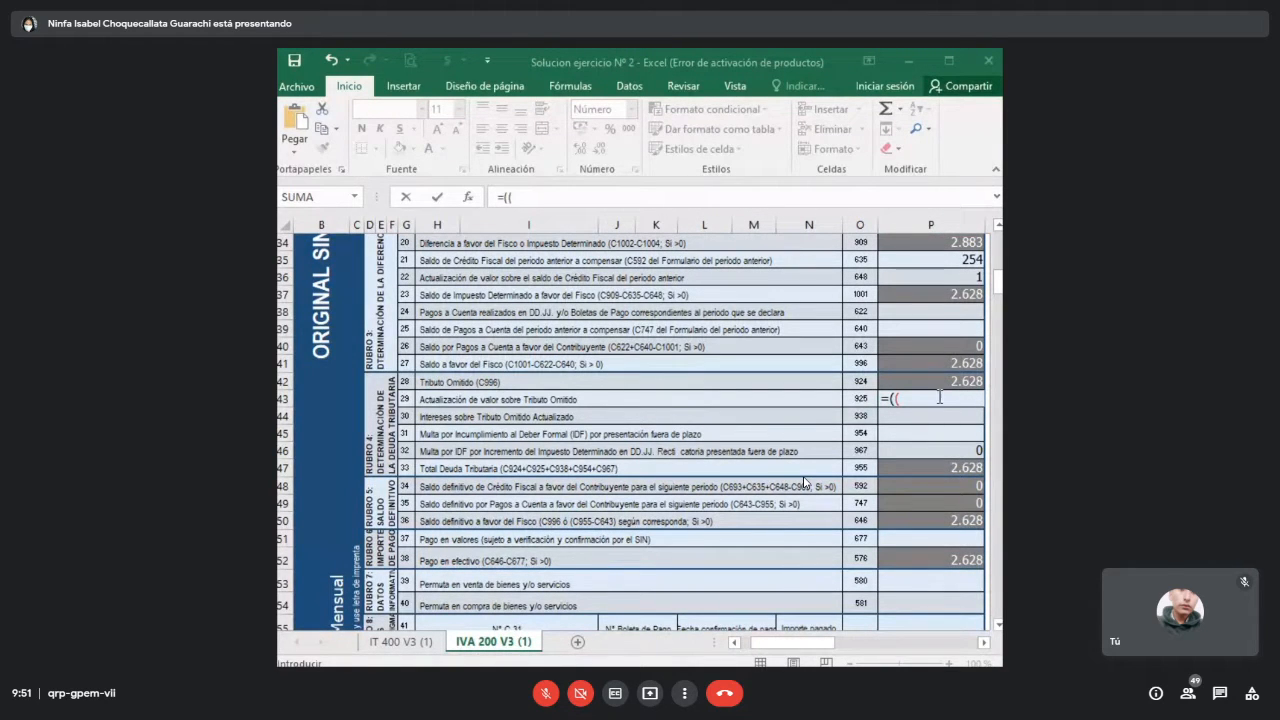
click(939, 397)
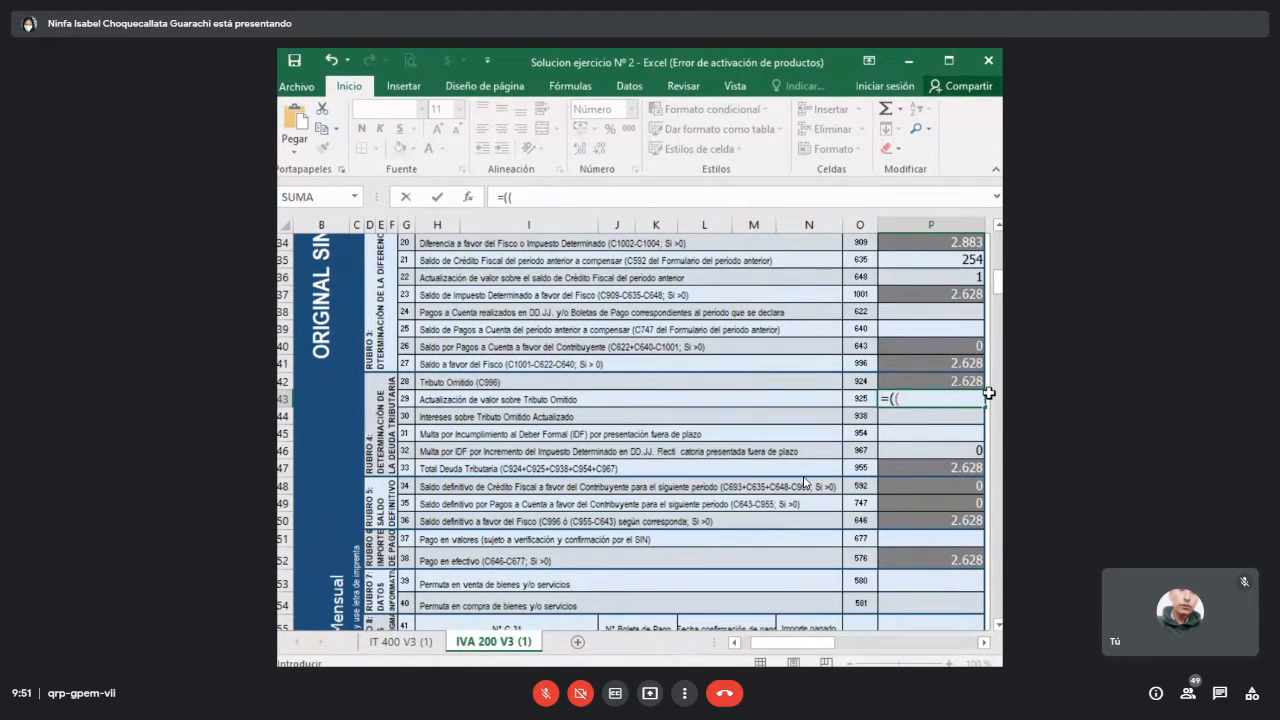
text(2,20493/)
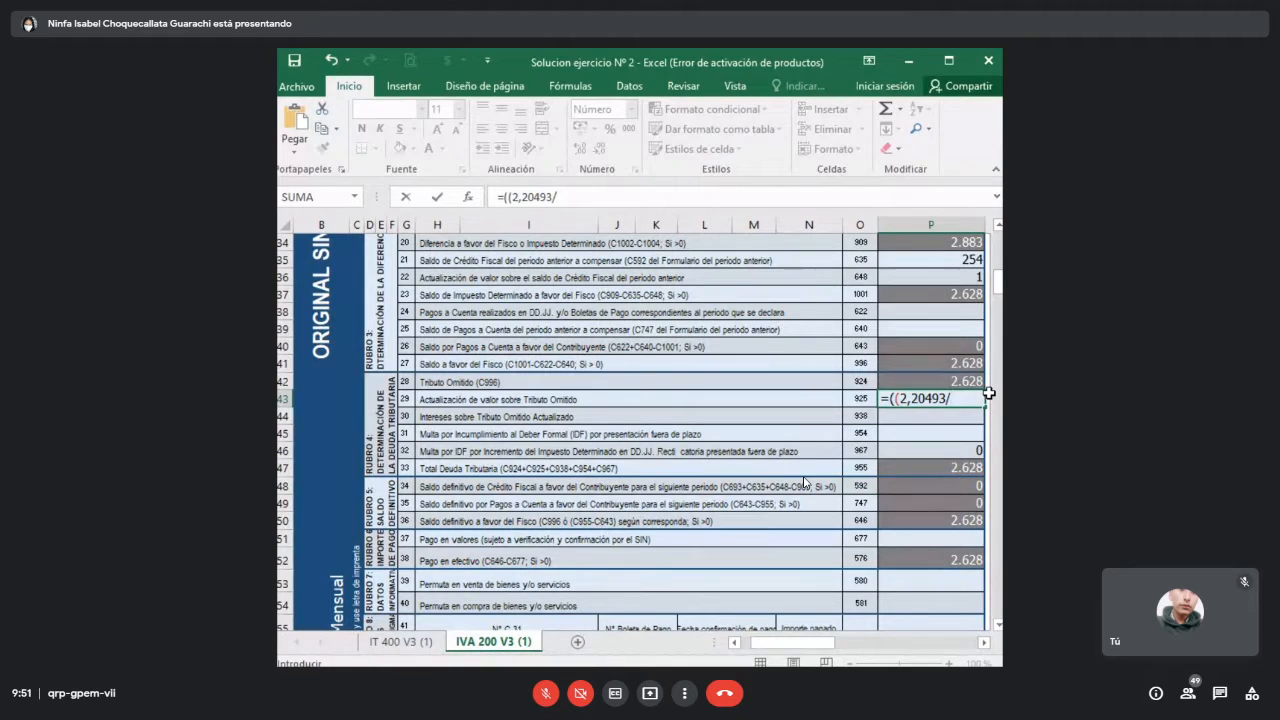
text(2,20424)
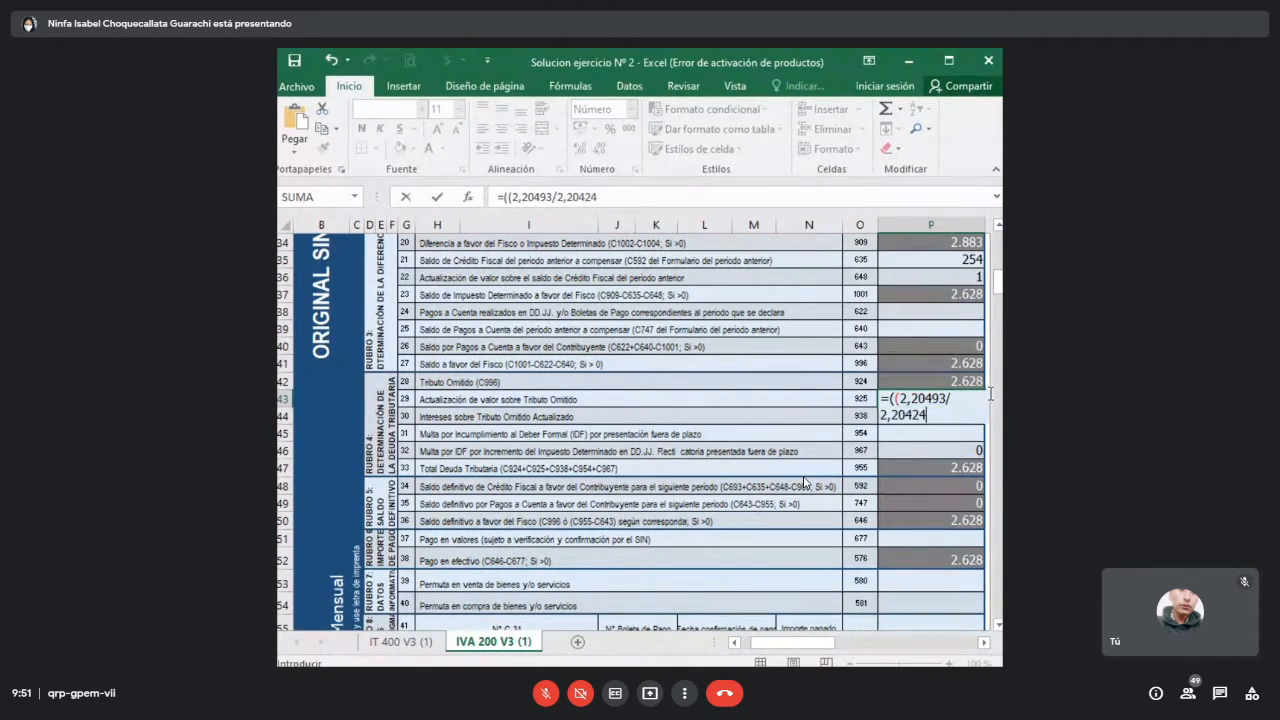
text()-1)*2628)
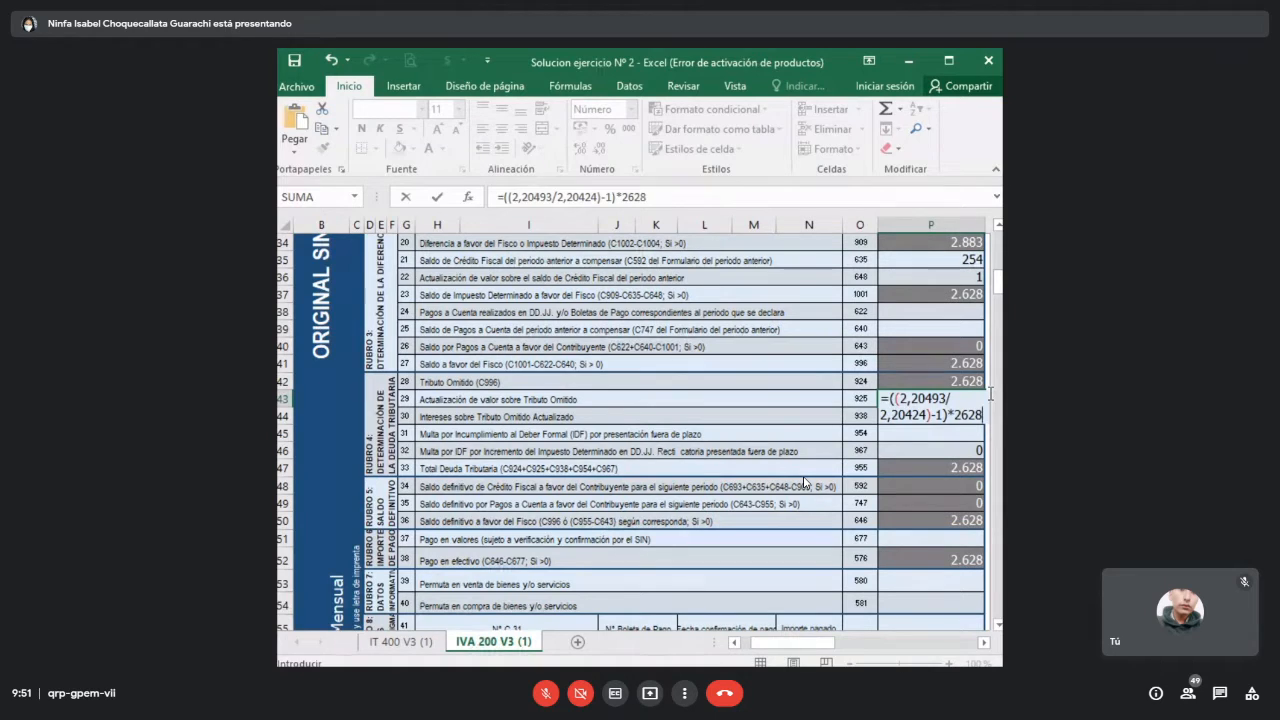
key(Return)
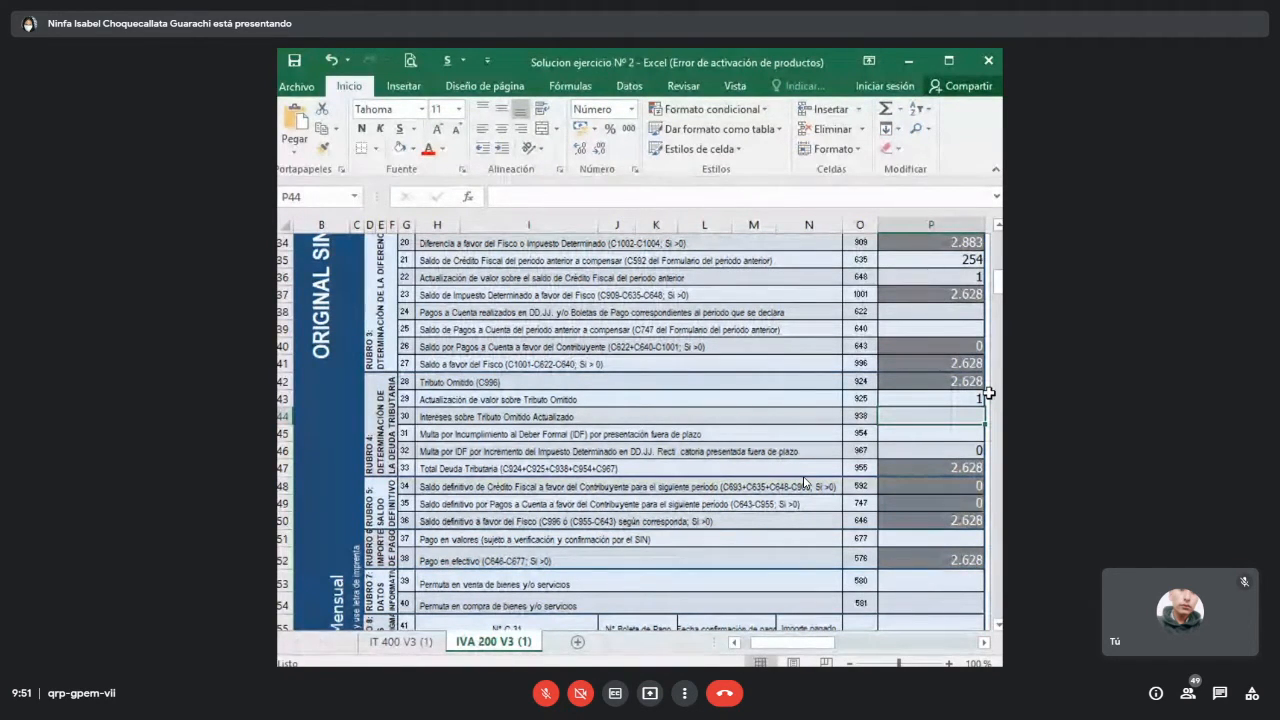
click(676, 411)
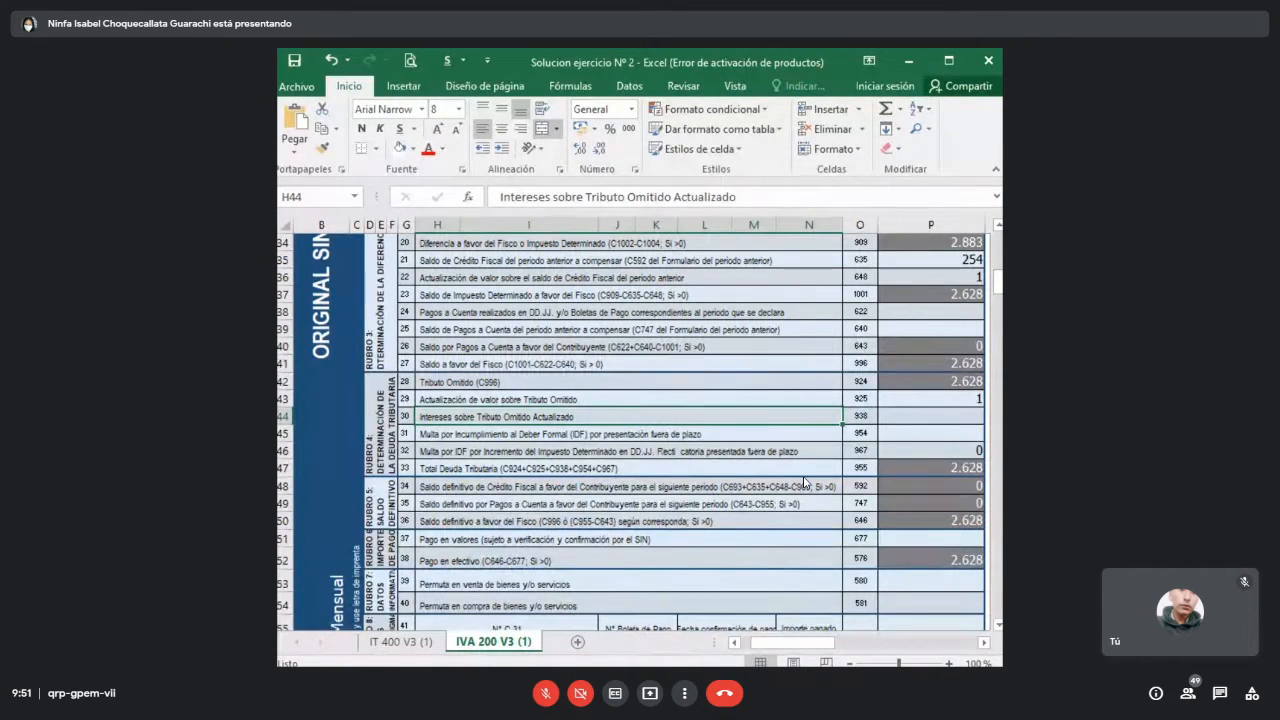
scroll(804, 483, down, 3)
scroll(804, 483, up, 4)
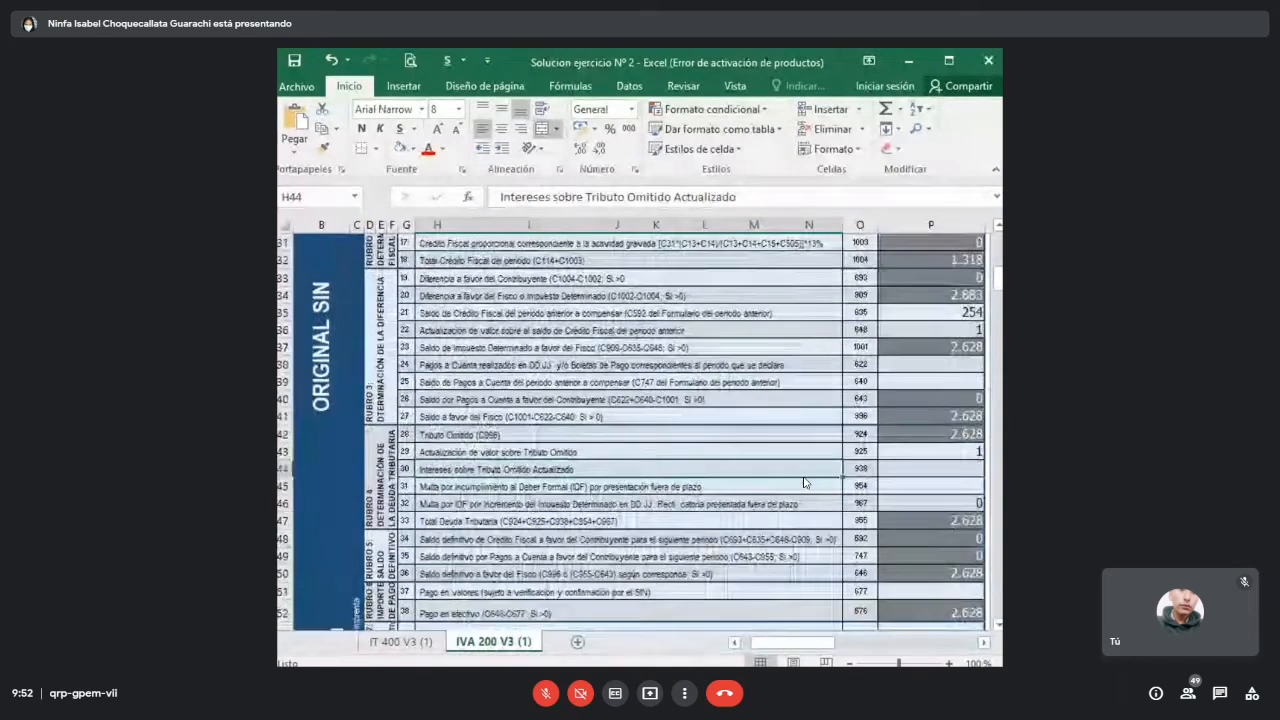
scroll(804, 483, up, 1)
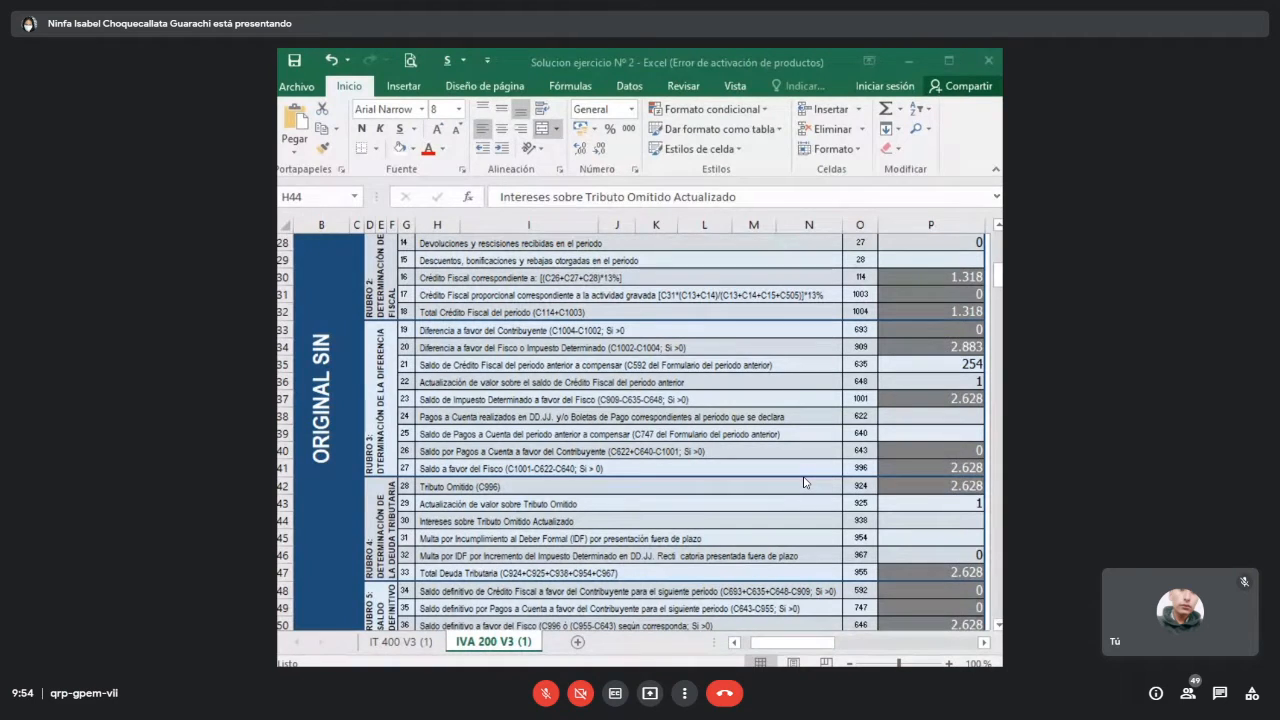
key(alt+Tab)
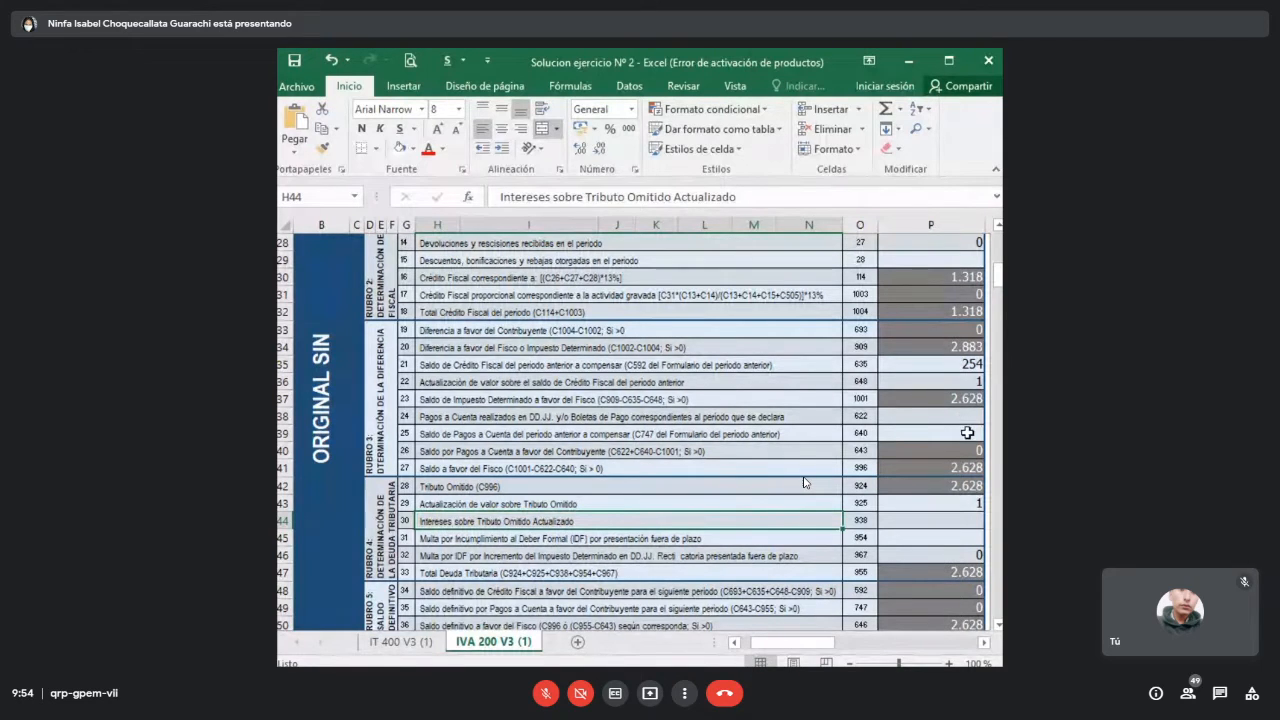
- Enter 1 as code 938 interest in P44 and compare it with the P43 formula
click(943, 518)
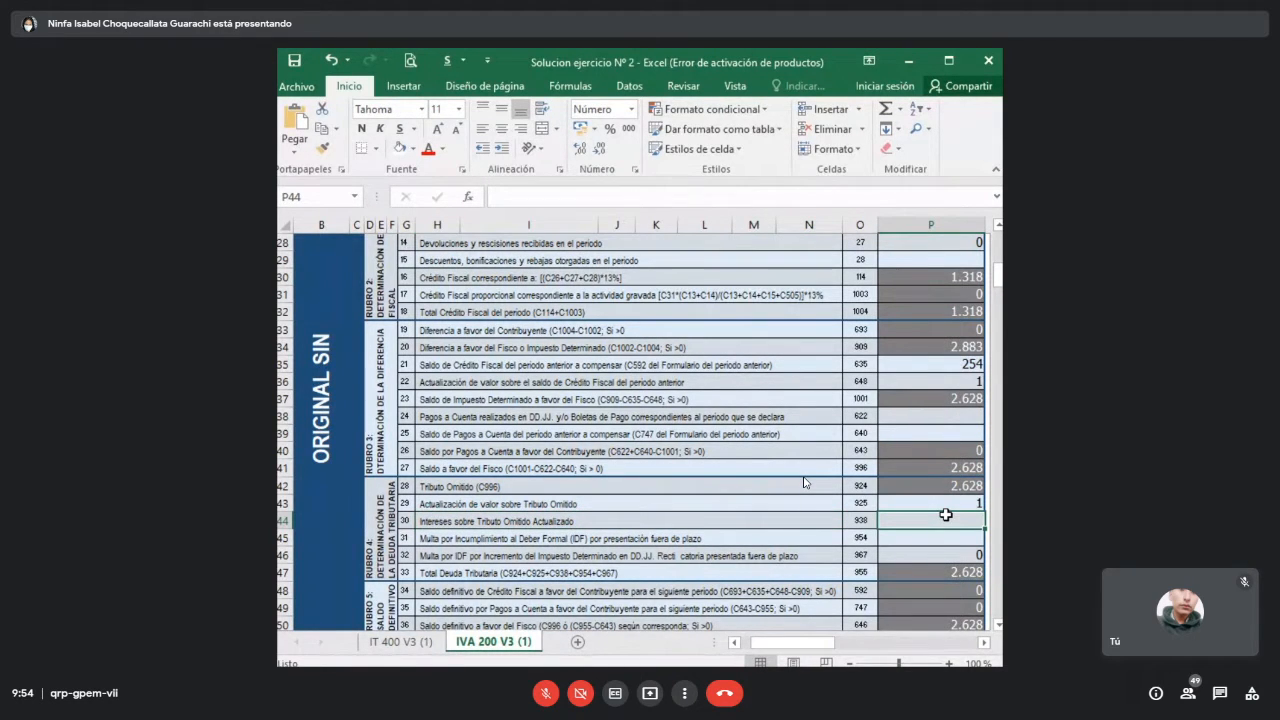
text(1)
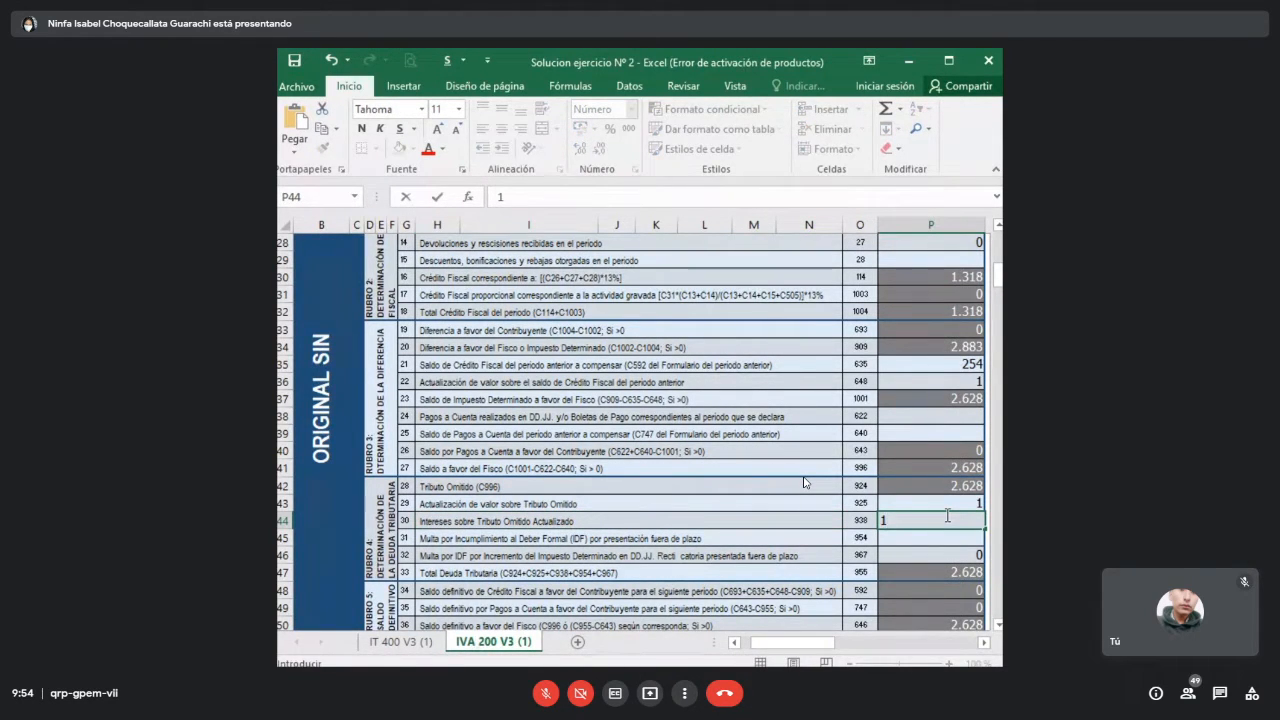
key(Return)
key(Up)
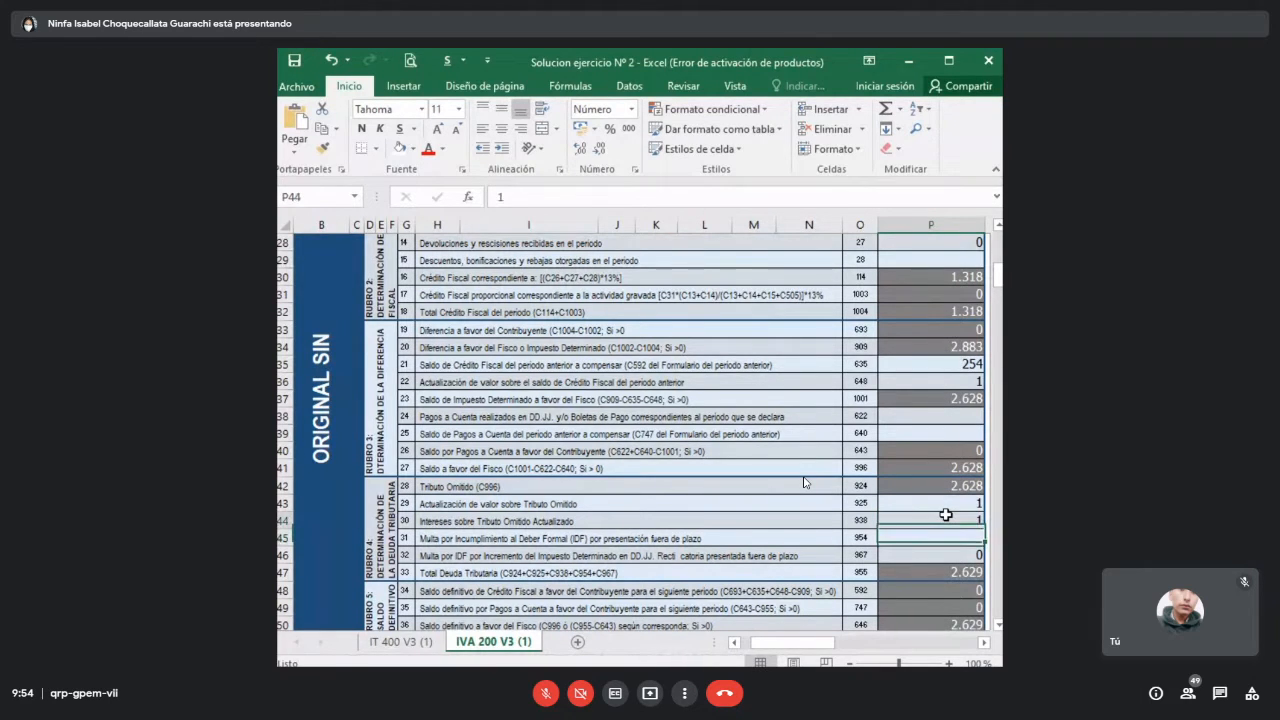
key(Up)
key(Down)
key(Up)
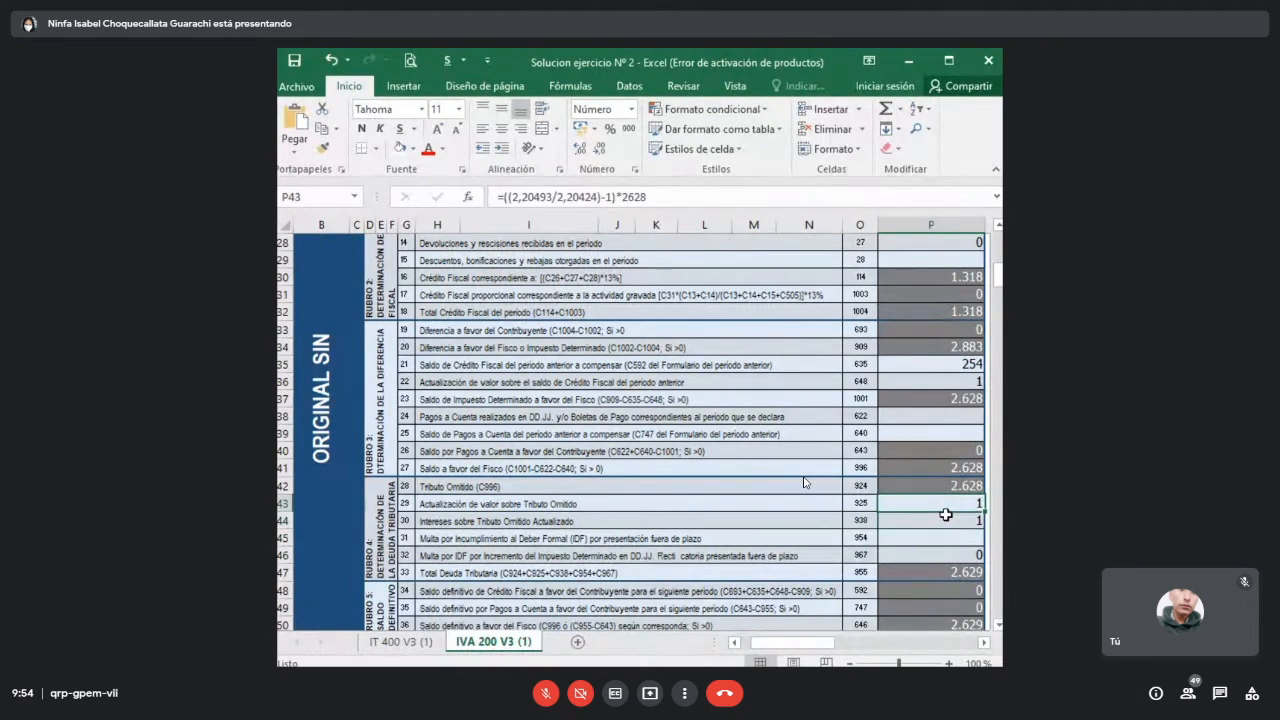
key(Down)
key(Up)
key(Down)
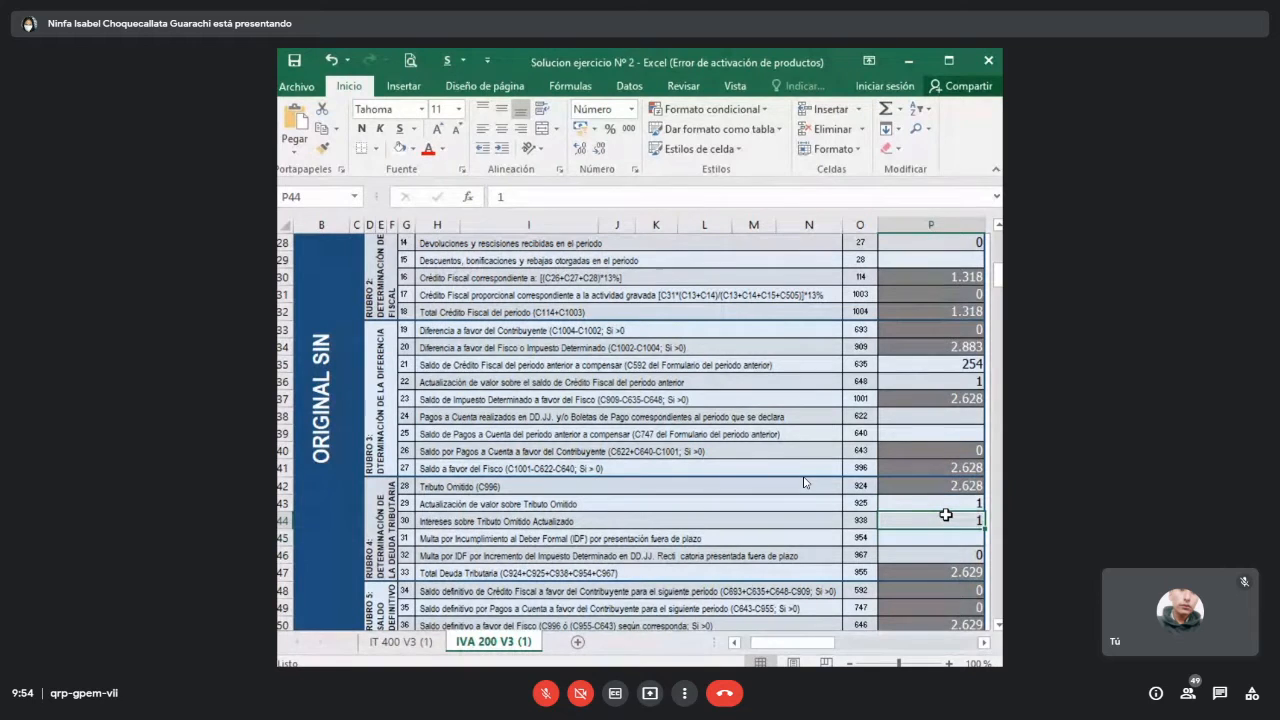
key(Up)
key(Down)
scroll(905, 493, down, 2)
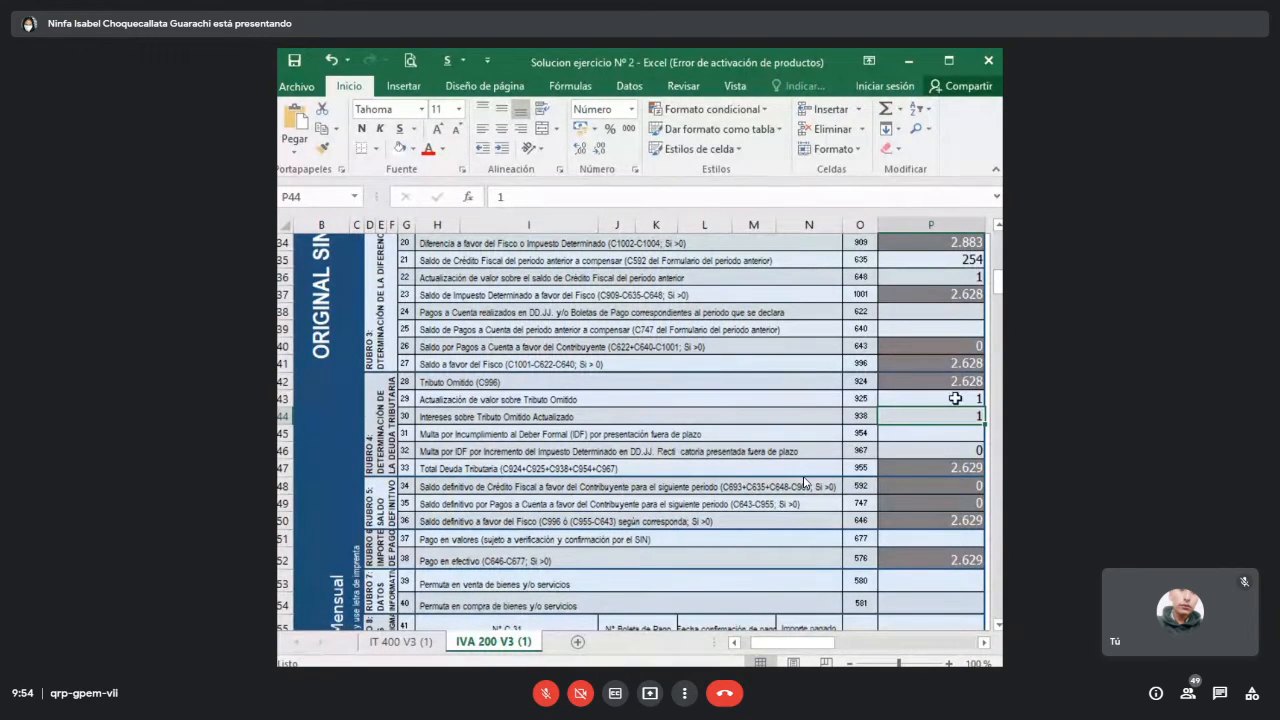
click(955, 398)
click(936, 381)
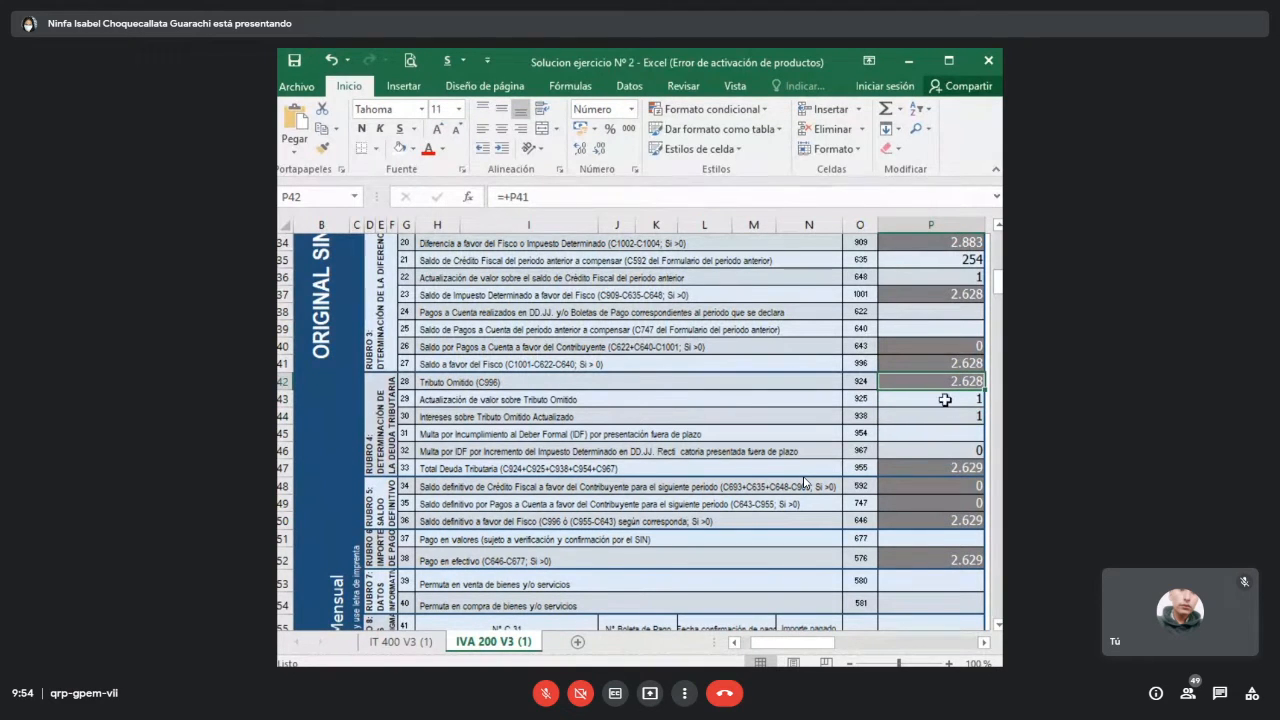
click(944, 401)
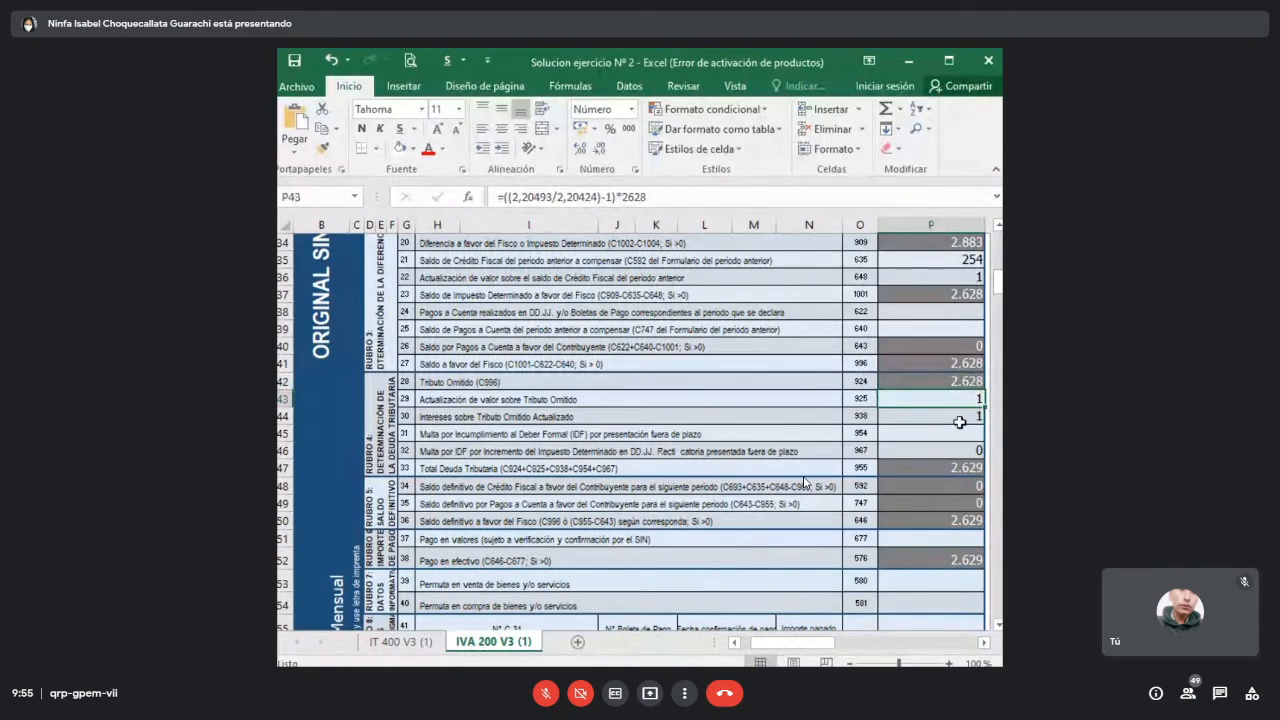
click(959, 422)
click(946, 435)
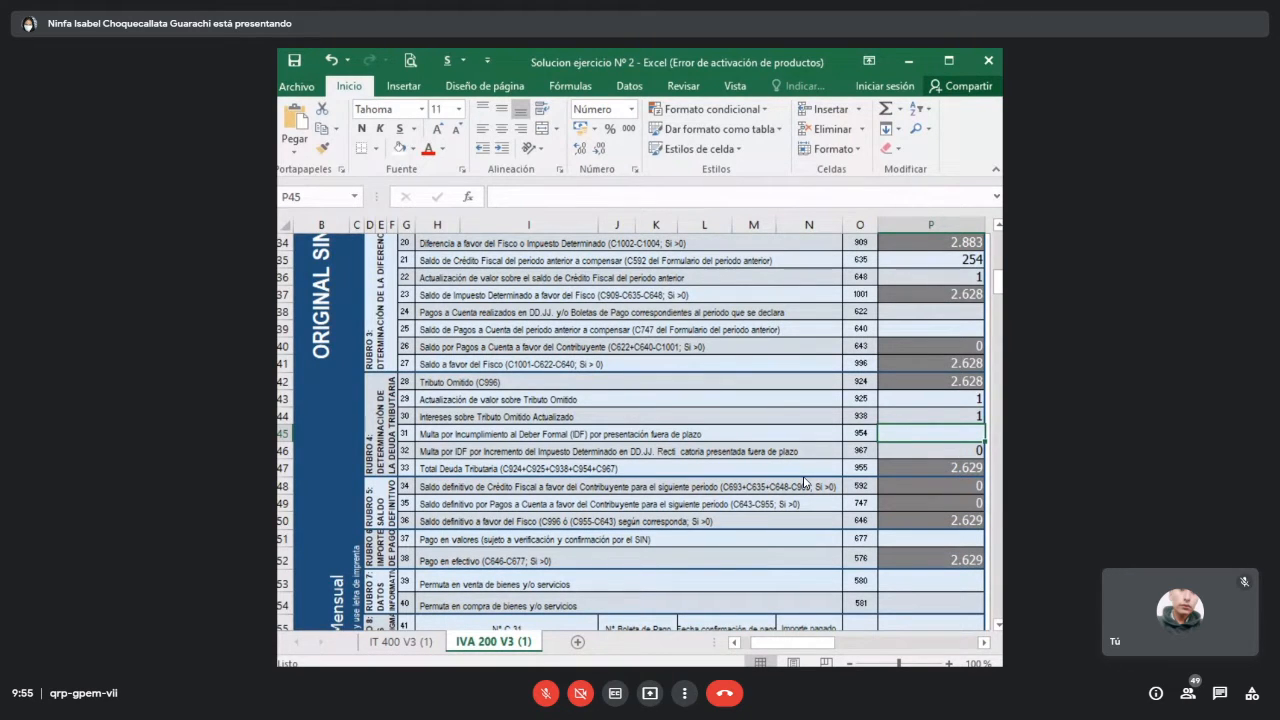
click(804, 483)
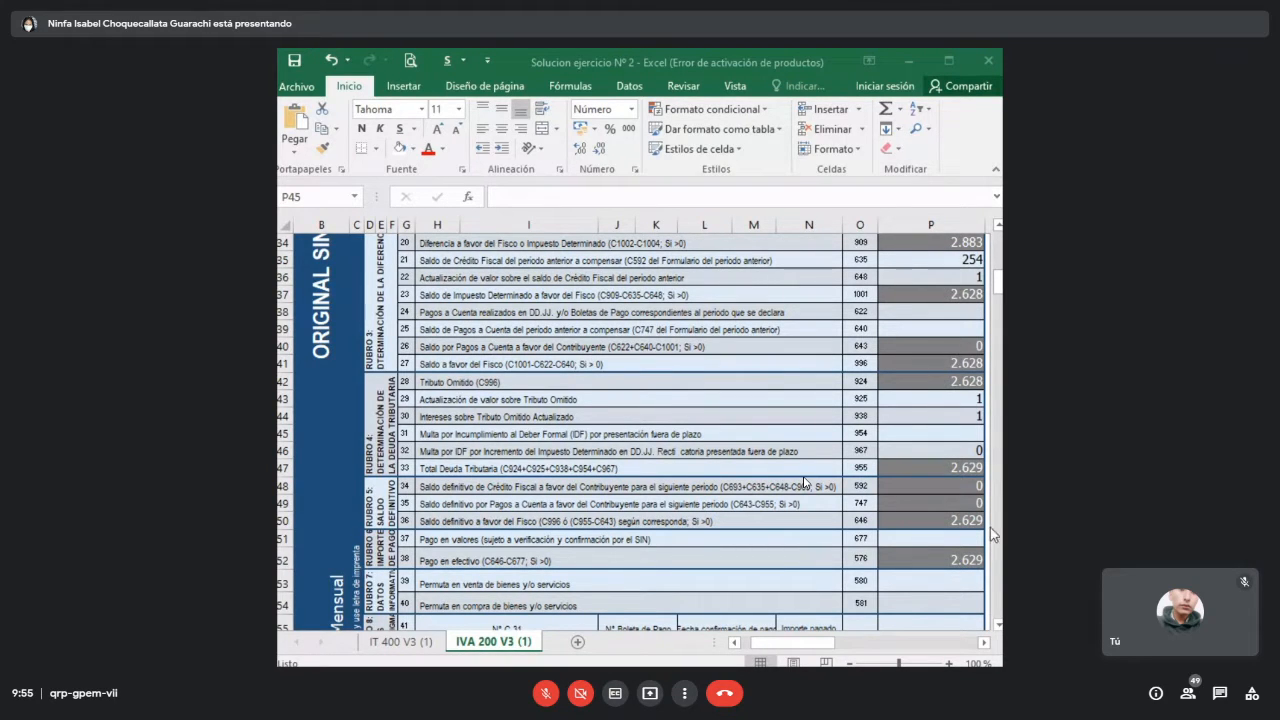
- Enter the fine formula =2,20493*50 in P45, giving 110 under code 954
click(949, 432)
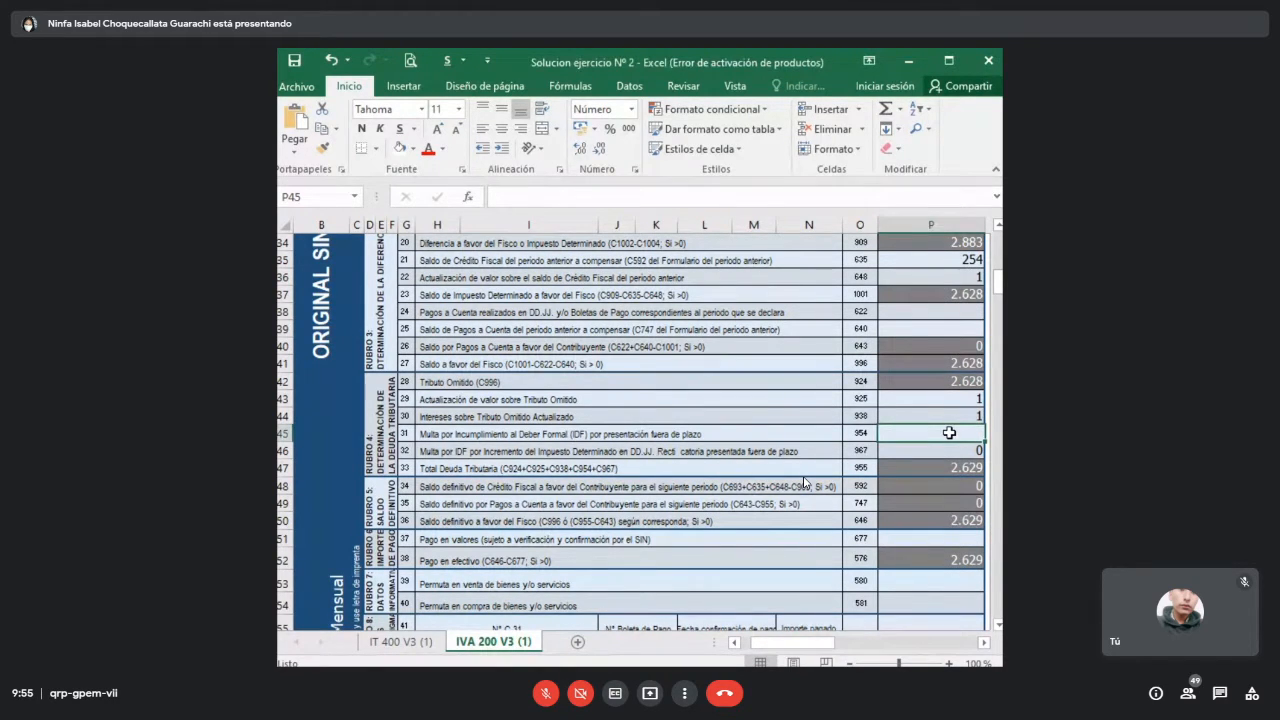
text(=2)
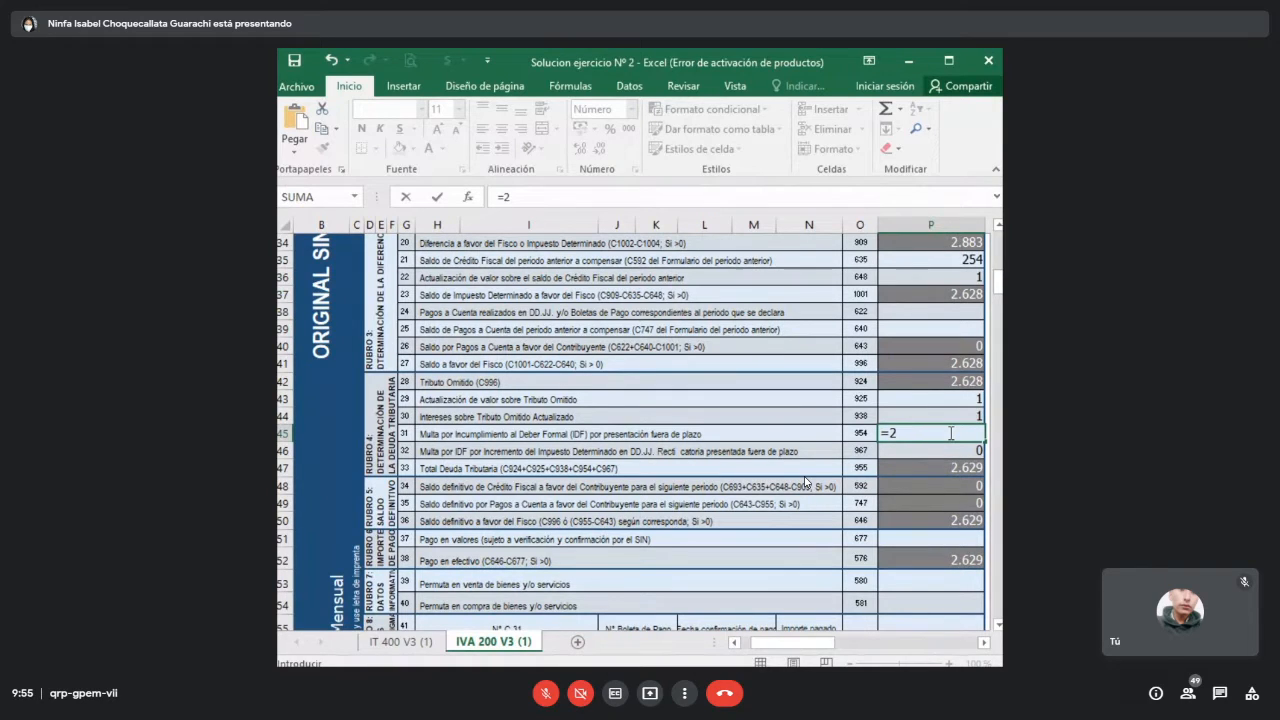
key(BackSpace)
key(BackSpace)
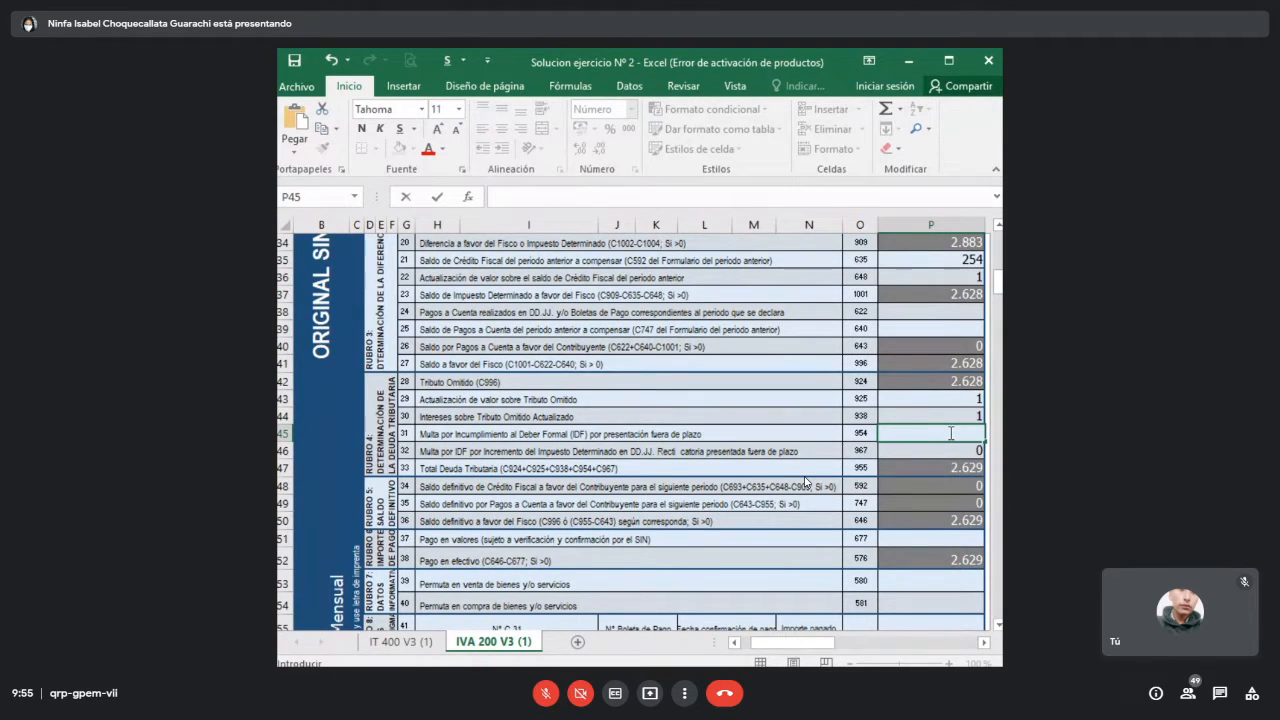
text(220)
key(BackSpace)
key(BackSpace)
key(BackSpace)
text(=)
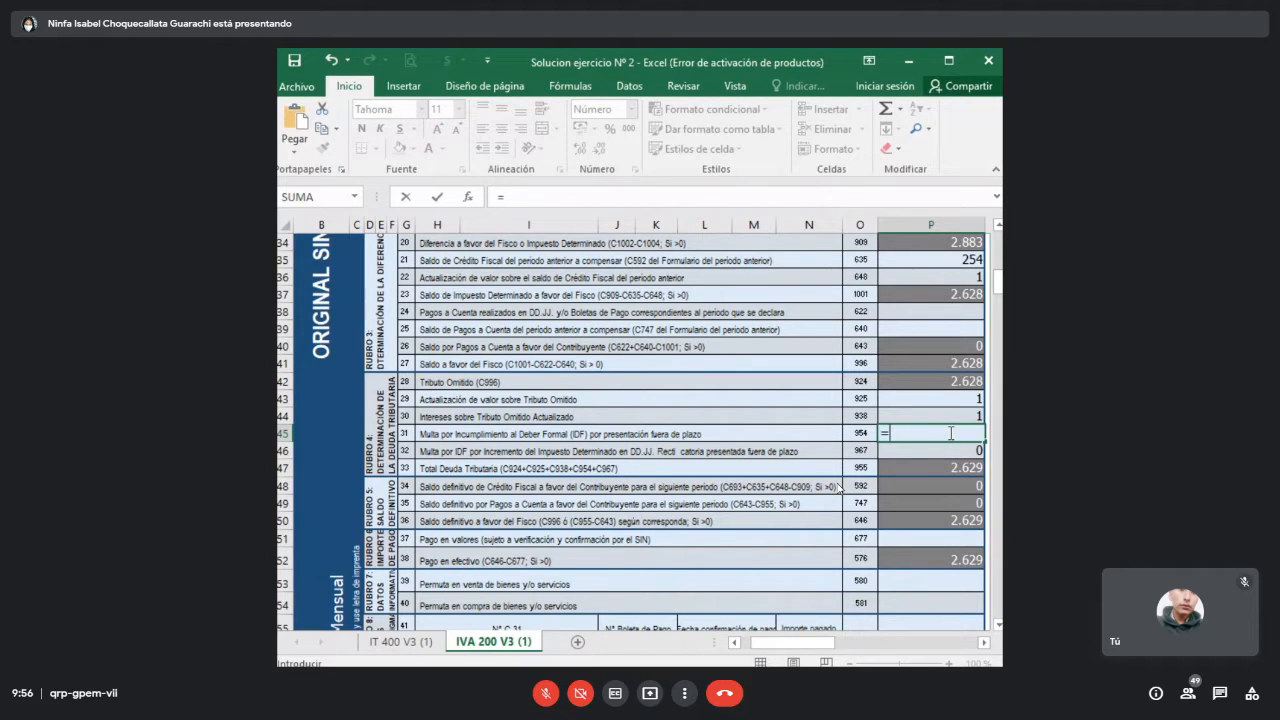
text(2,2)
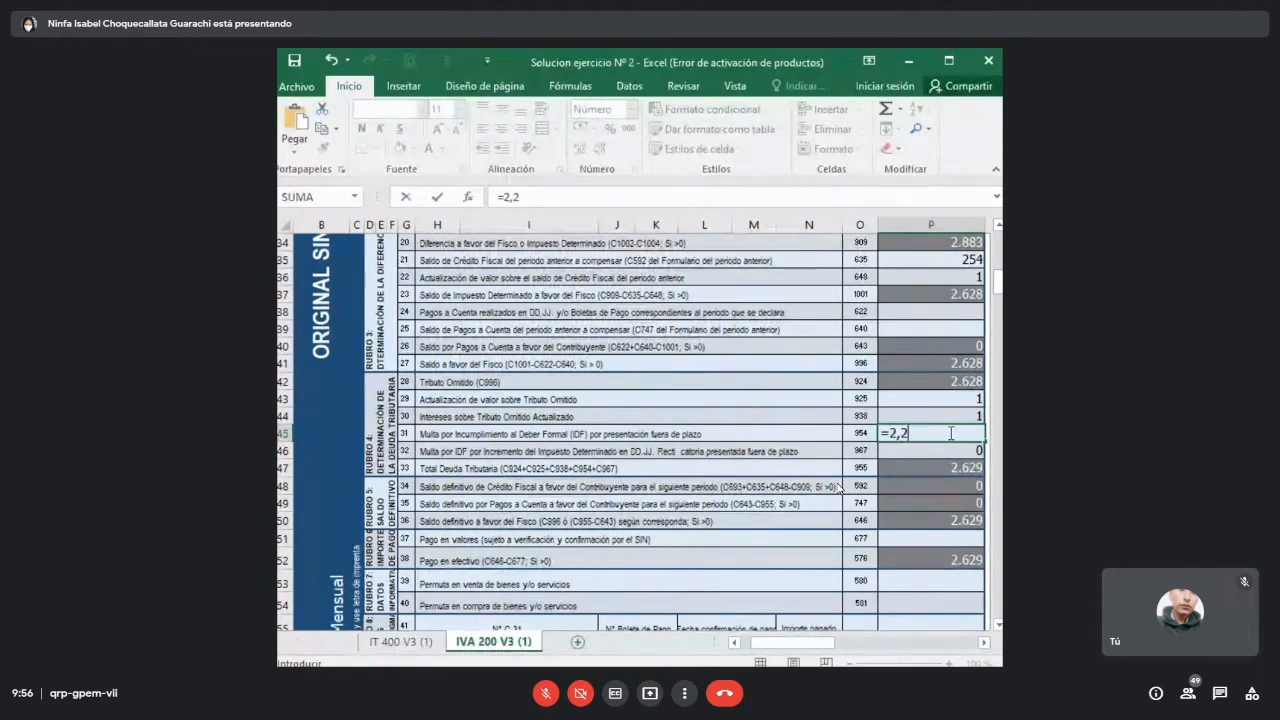
text(049)
text(3*)
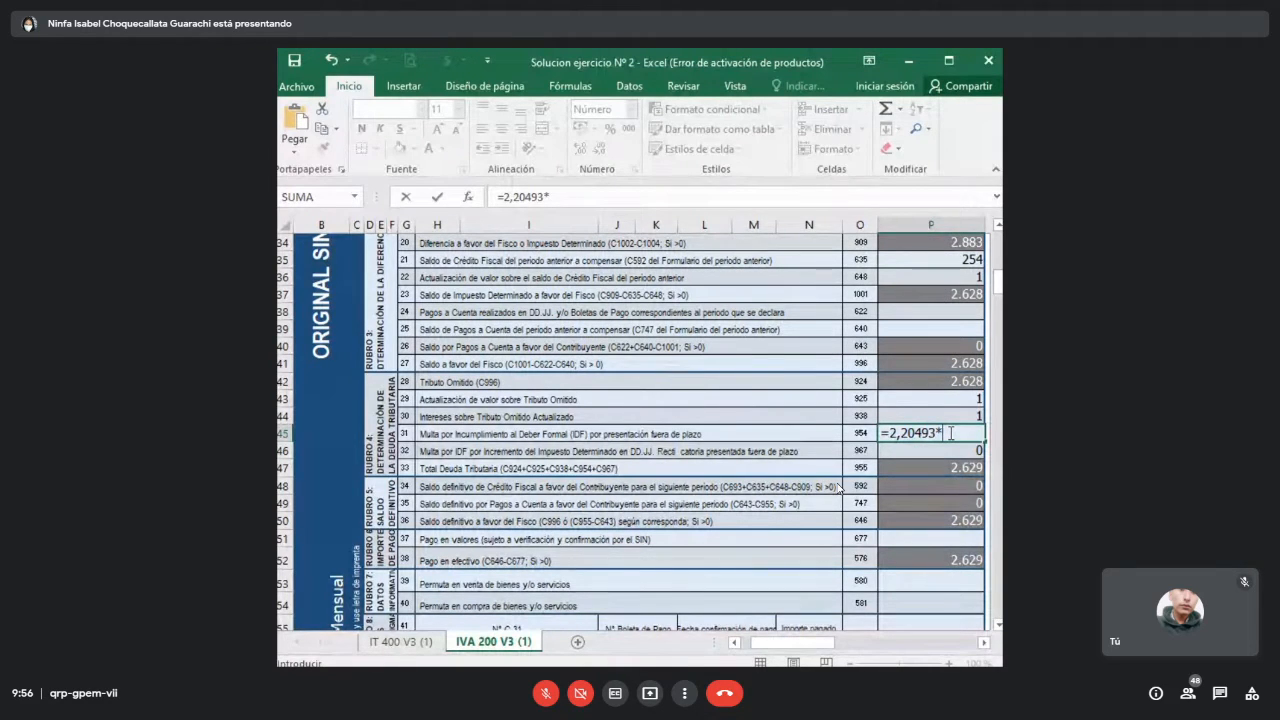
text(50)
key(Return)
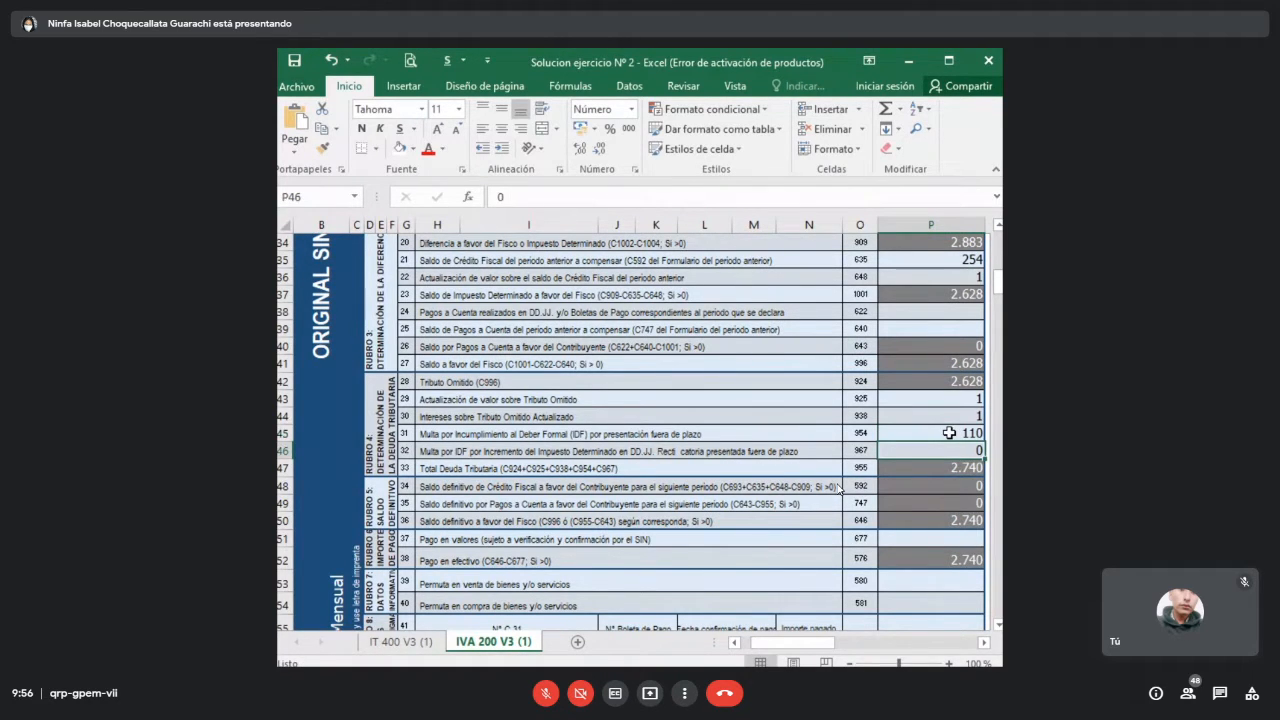
click(949, 432)
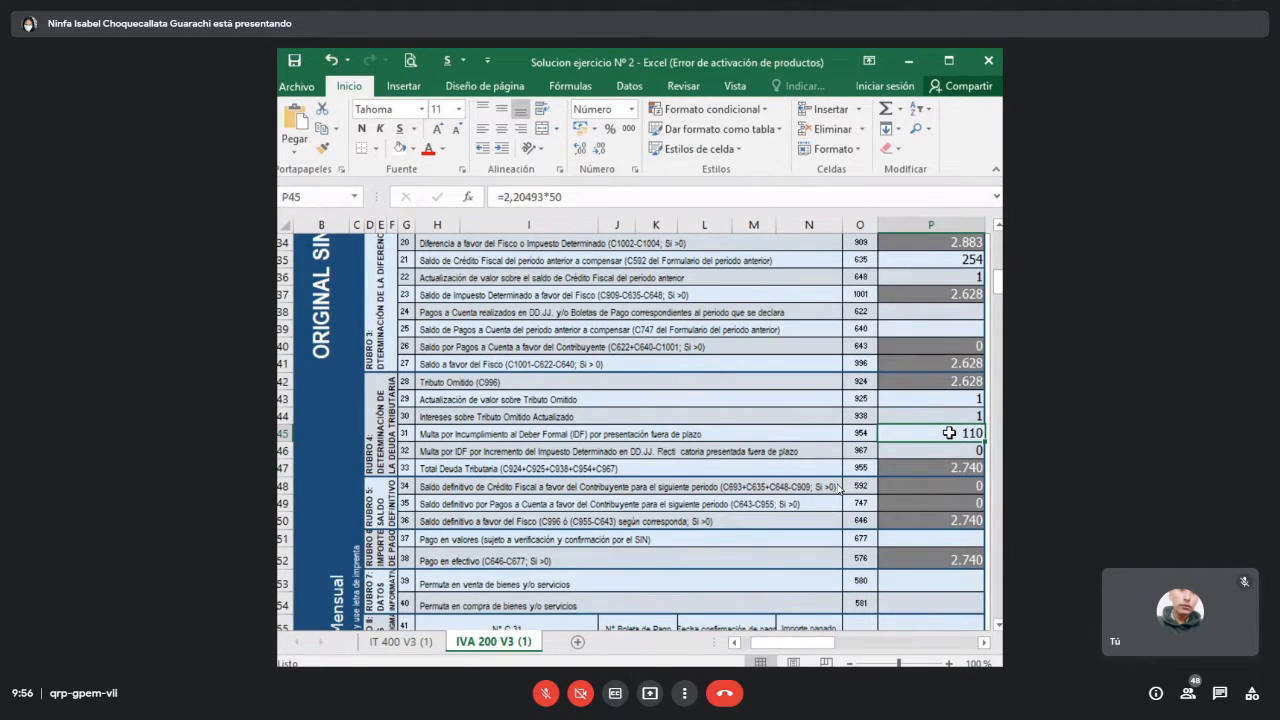
key(Left)
key(Left)
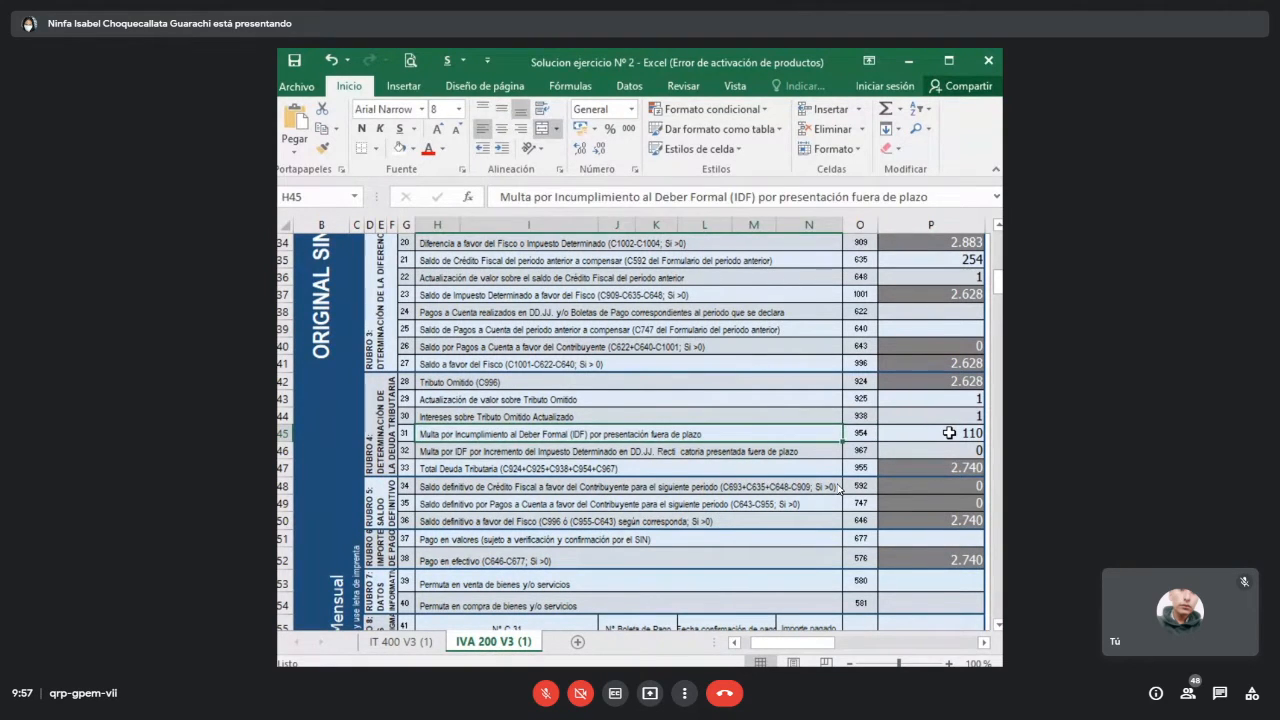
key(Right)
key(Right)
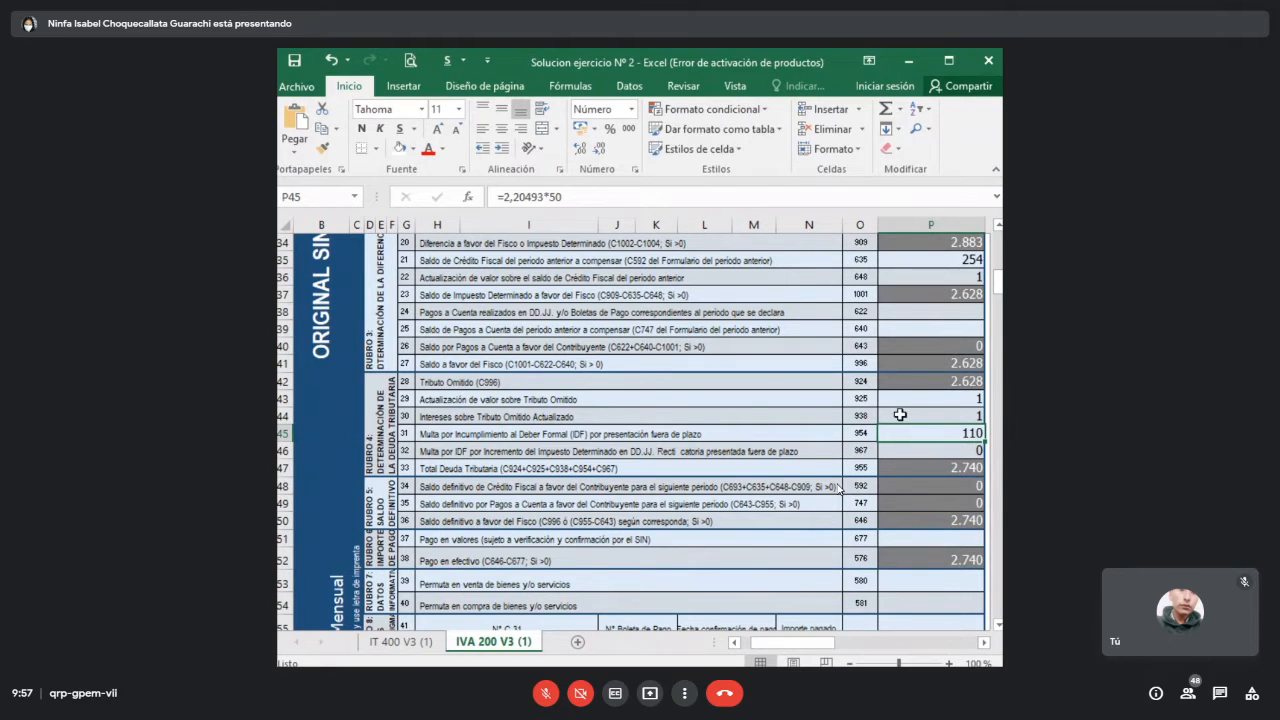
scroll(899, 414, down, 1)
scroll(899, 414, down, 1)
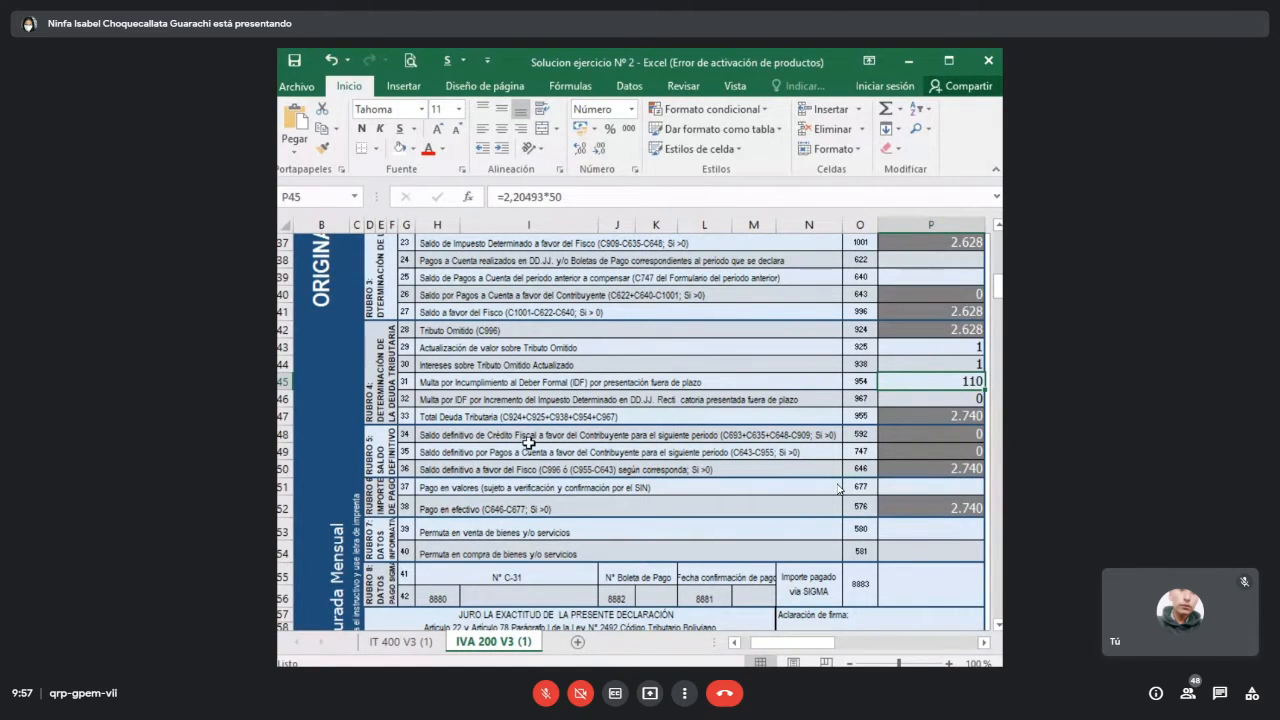
click(941, 420)
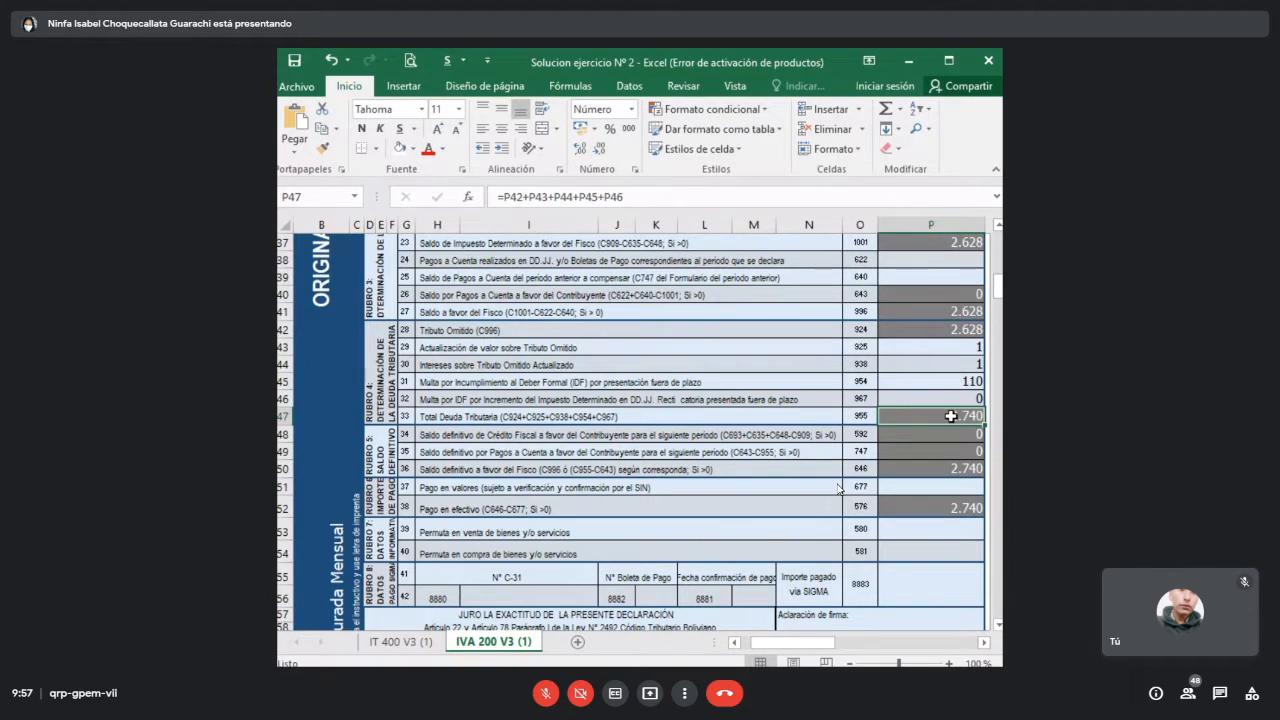
click(806, 500)
click(942, 508)
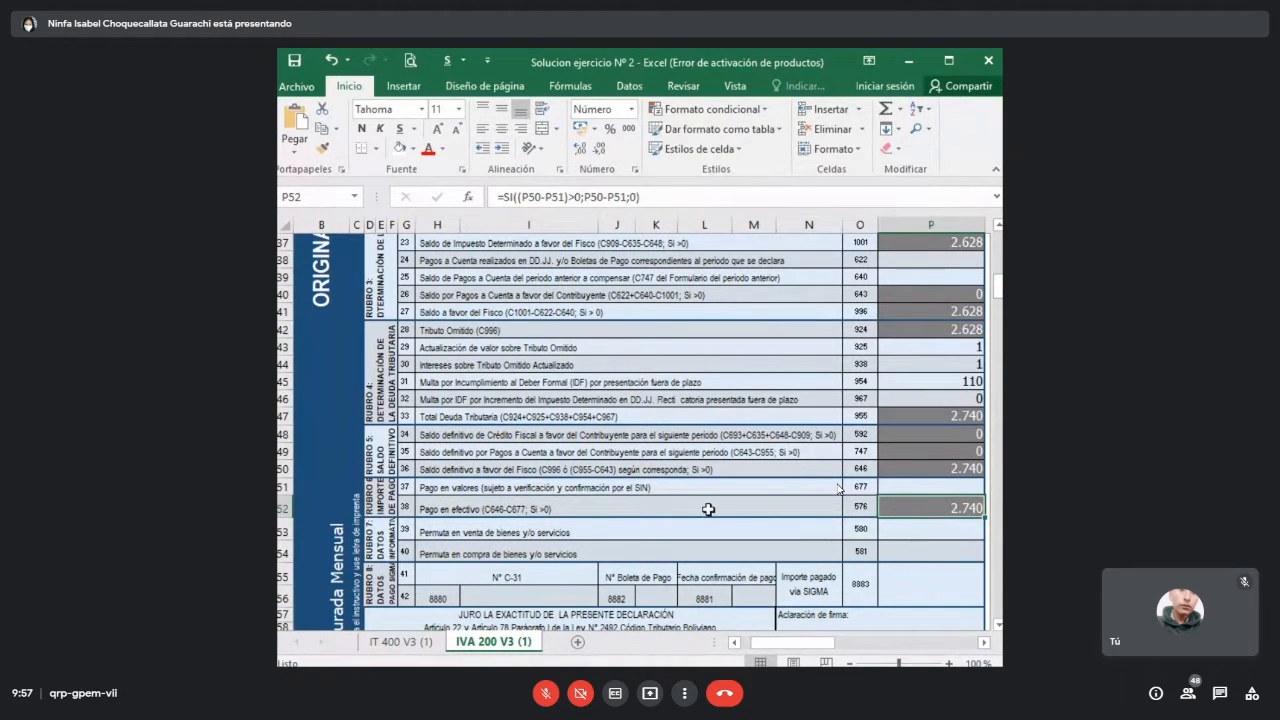
click(448, 512)
drag(781, 503, 909, 505)
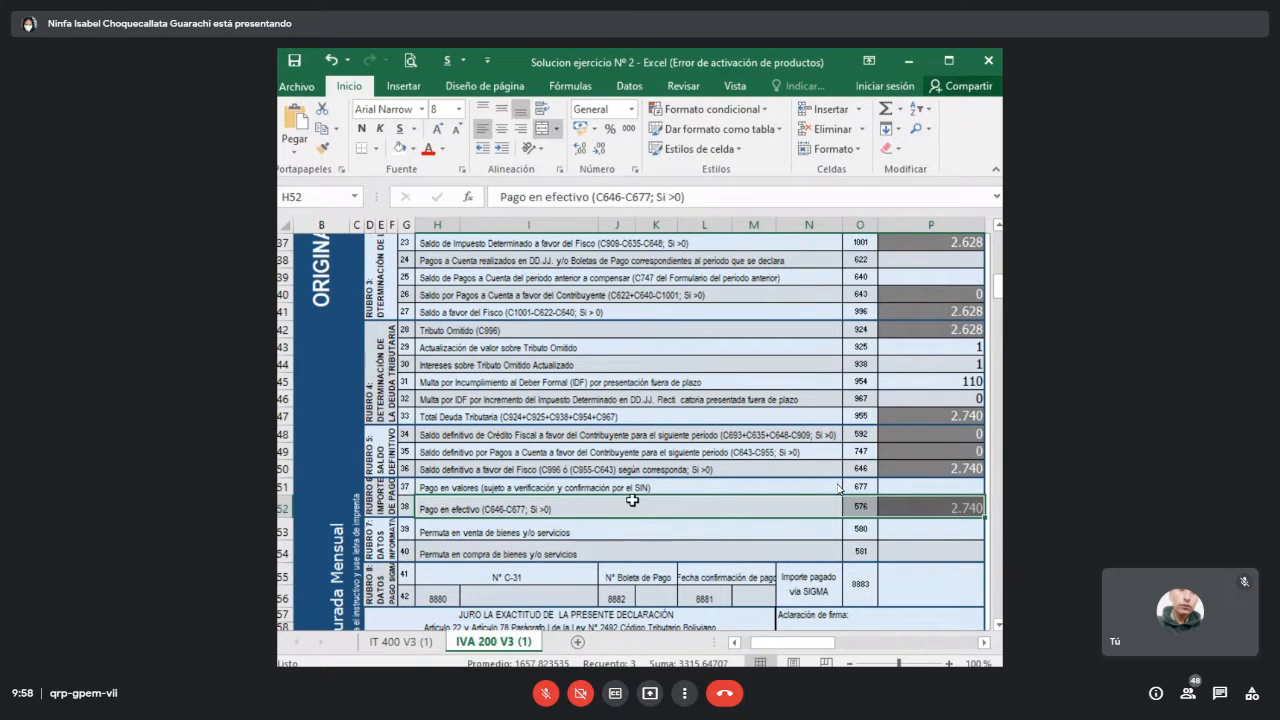
click(701, 504)
click(936, 508)
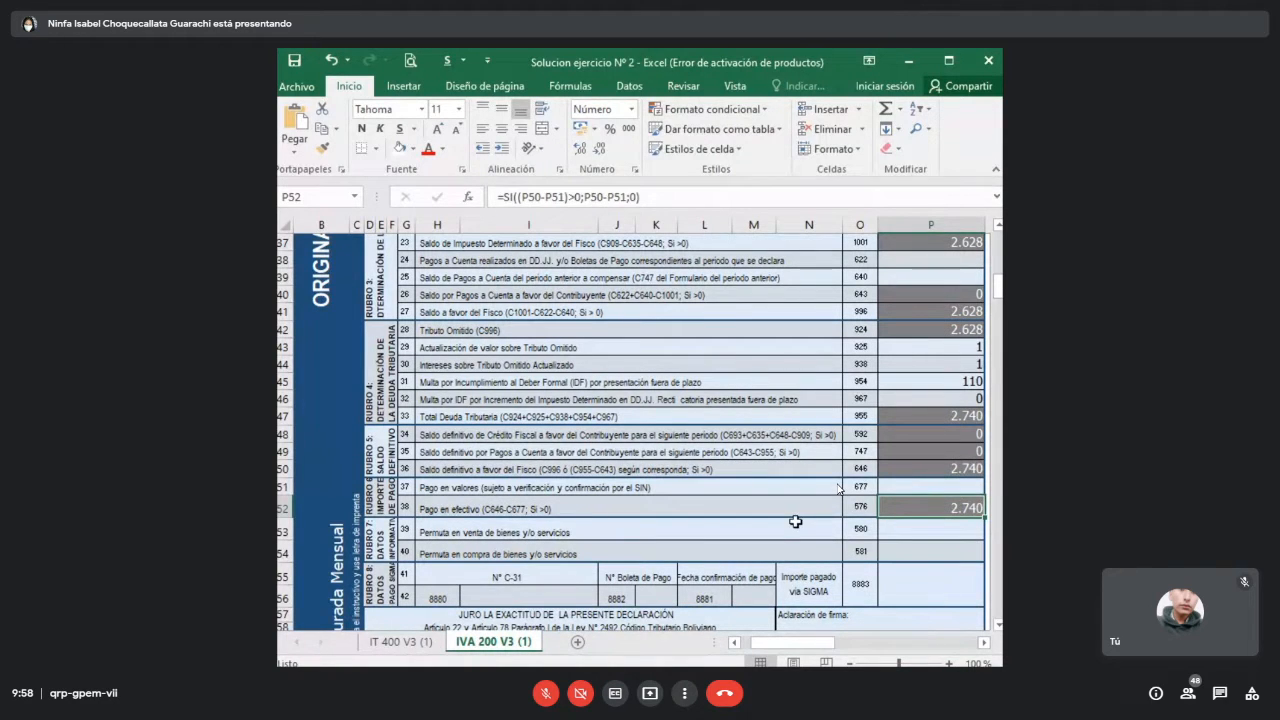
drag(497, 511, 909, 508)
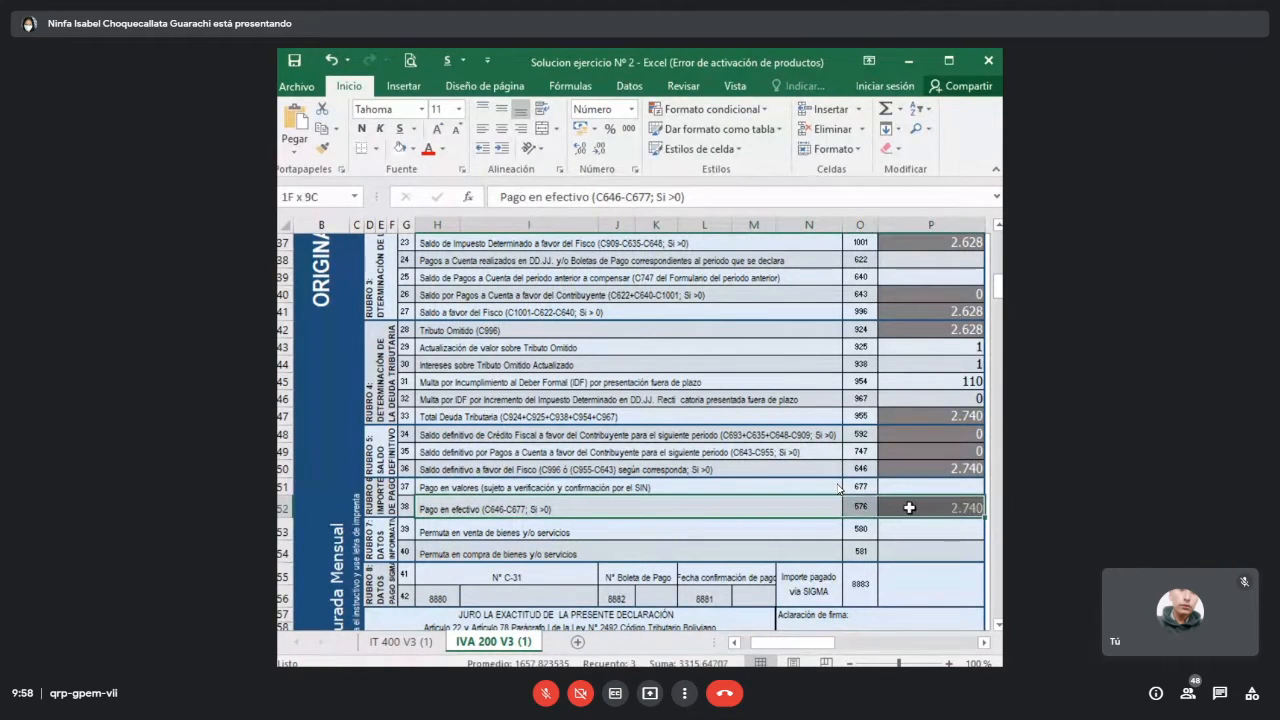
click(912, 508)
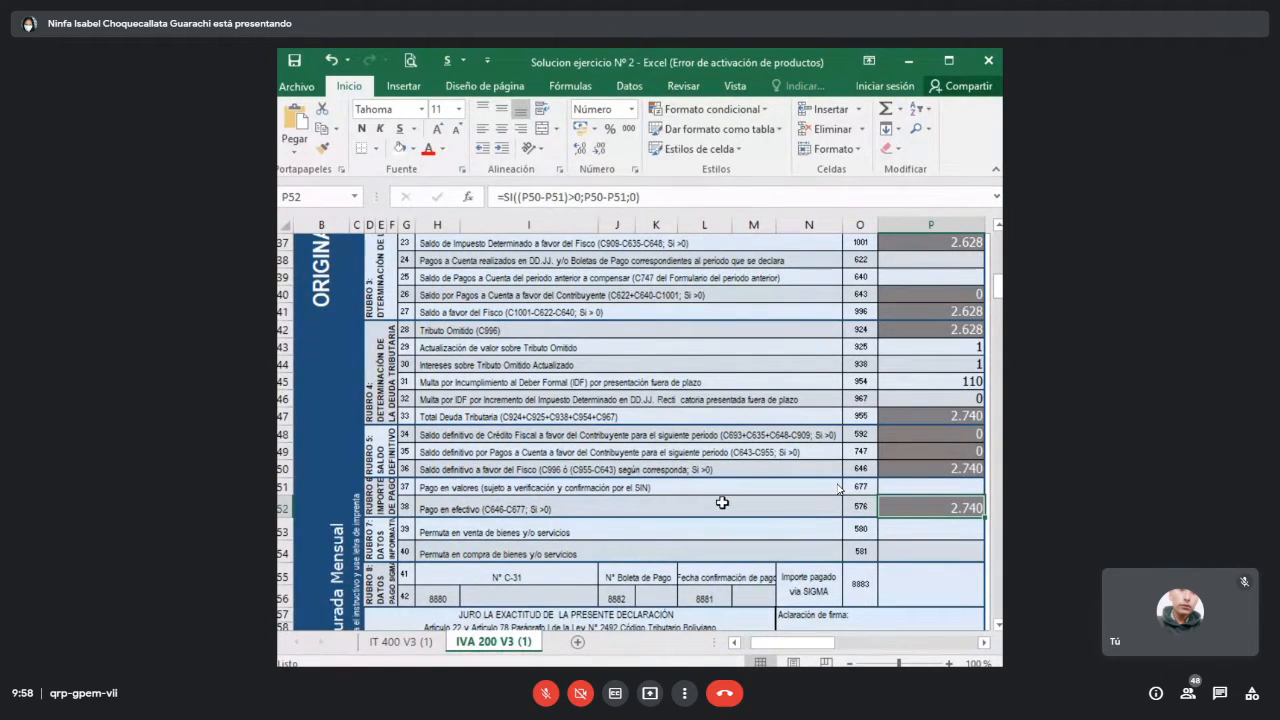
click(476, 511)
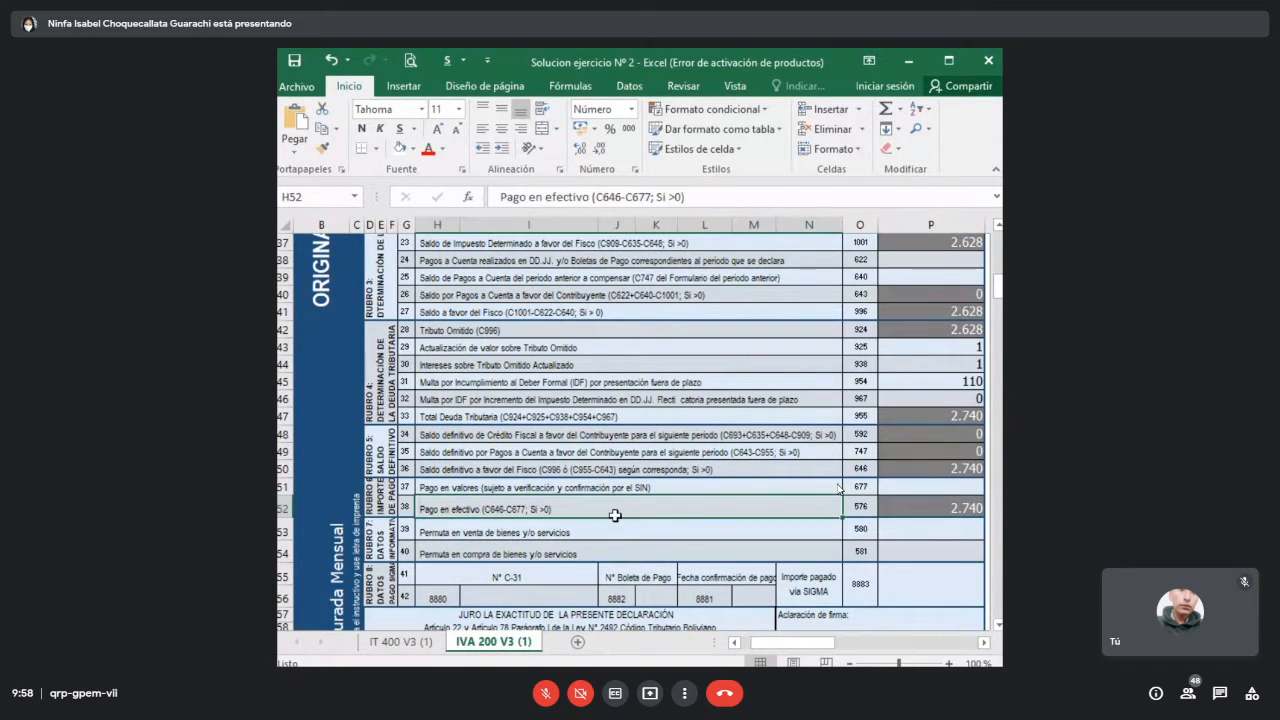
drag(615, 515, 937, 506)
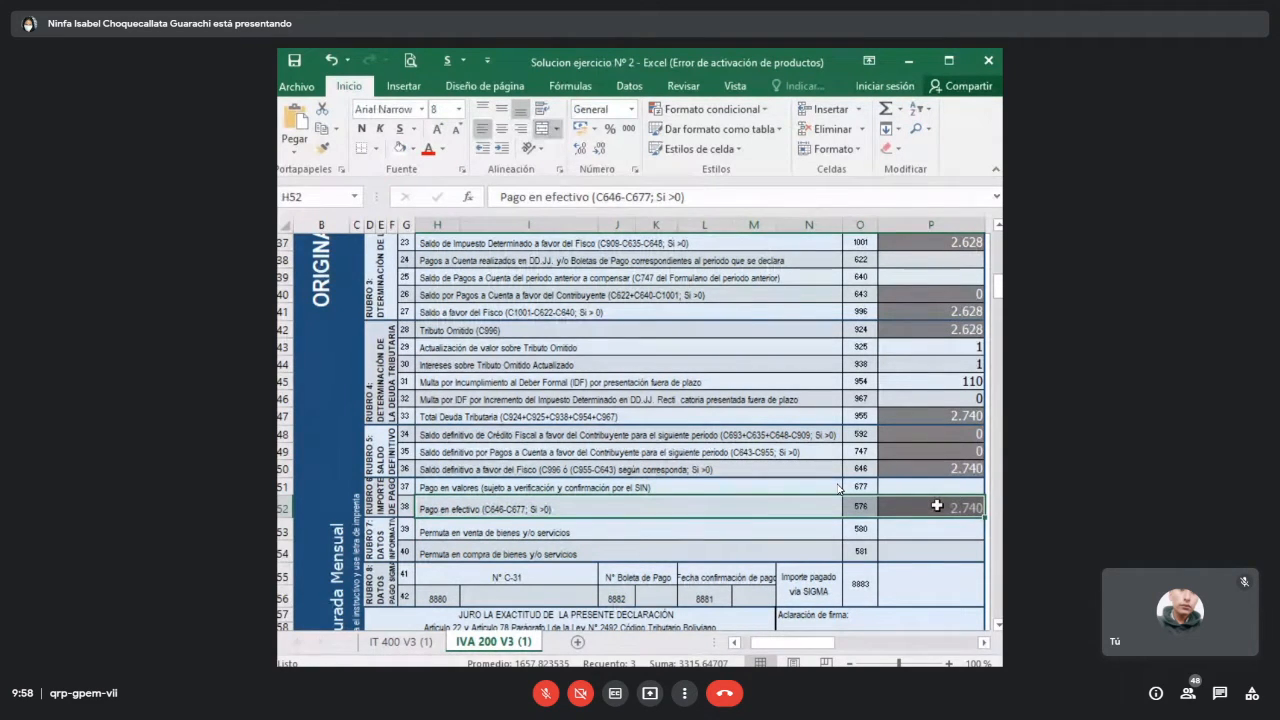
click(937, 506)
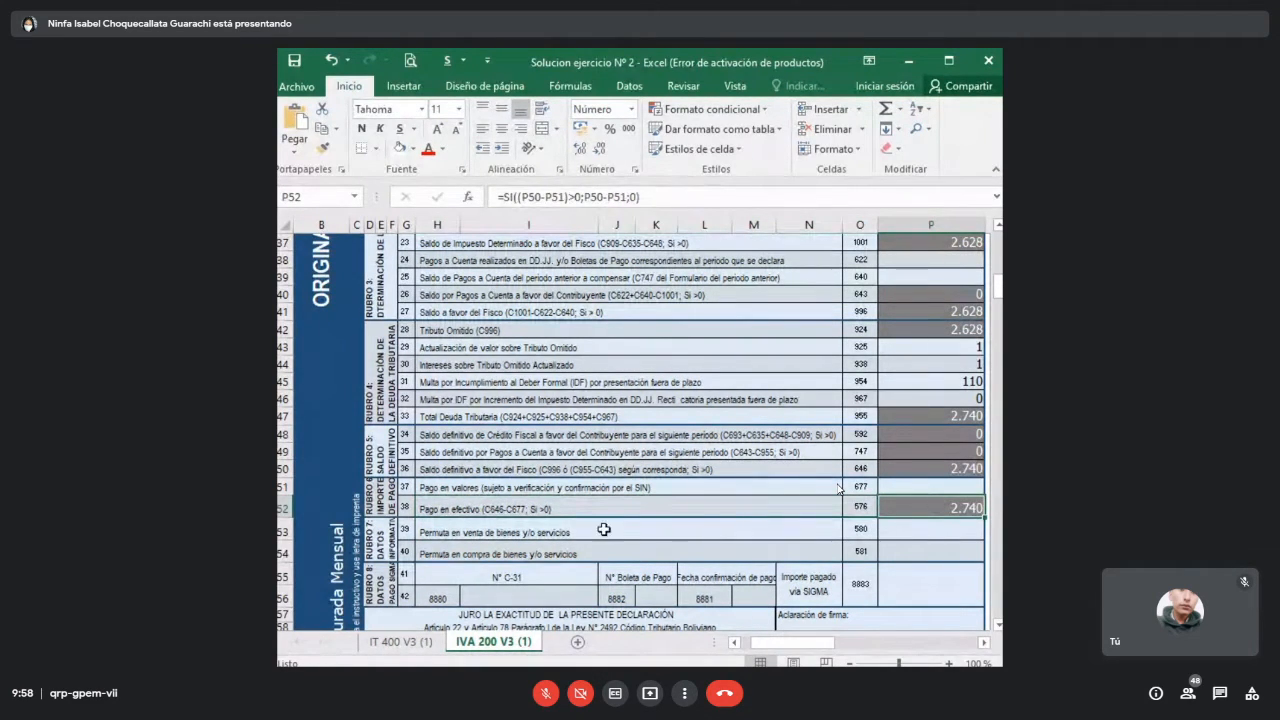
click(596, 511)
click(896, 508)
scroll(702, 473, up, 12)
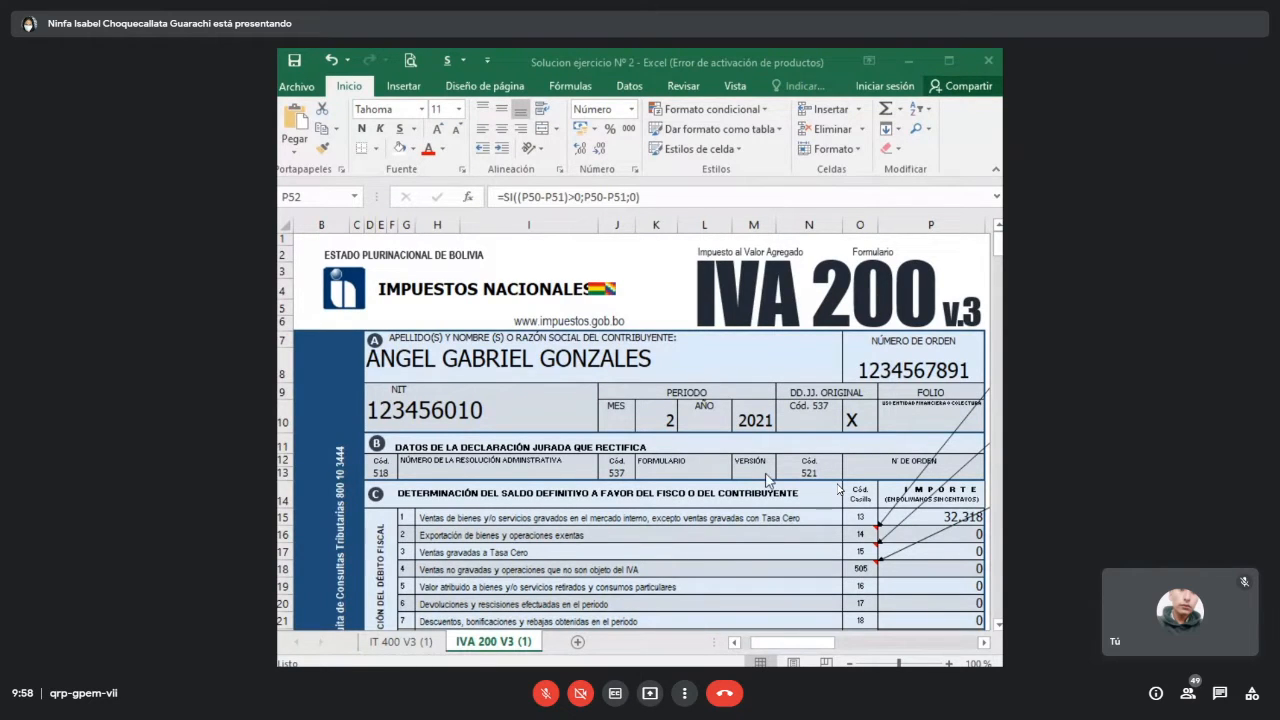
click(787, 433)
scroll(787, 433, down, 2)
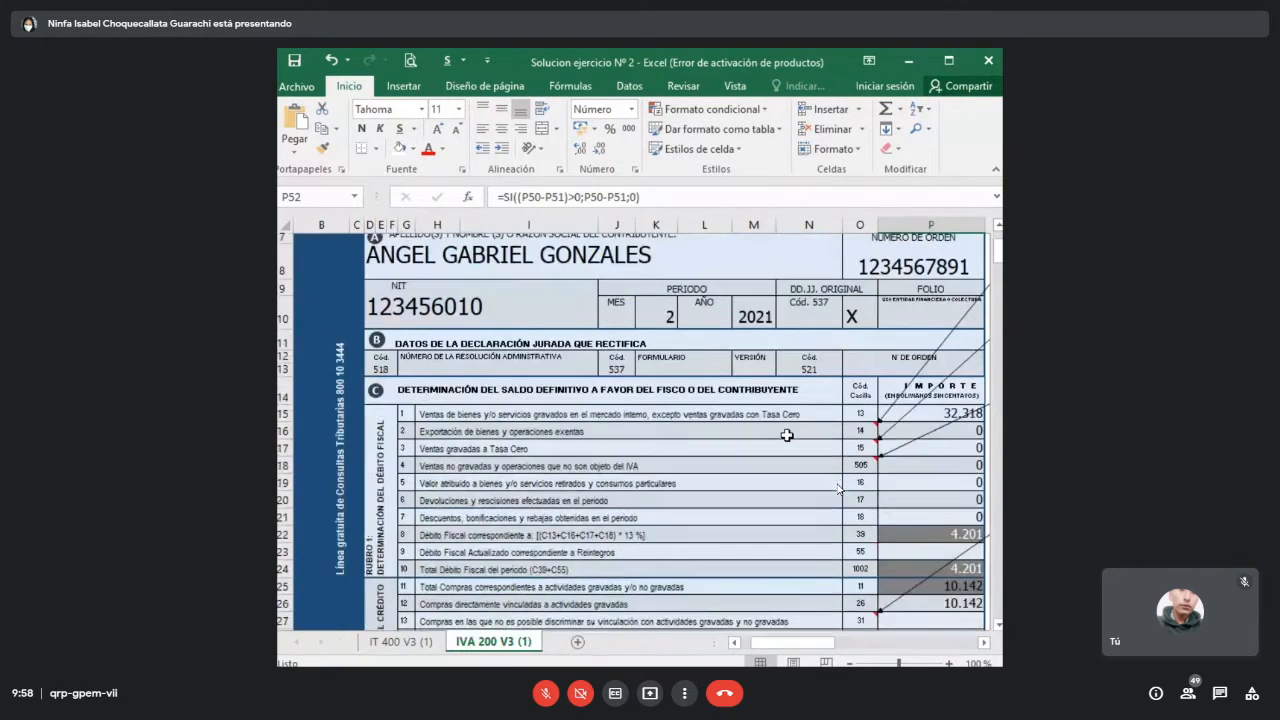
key(alt+Tab)
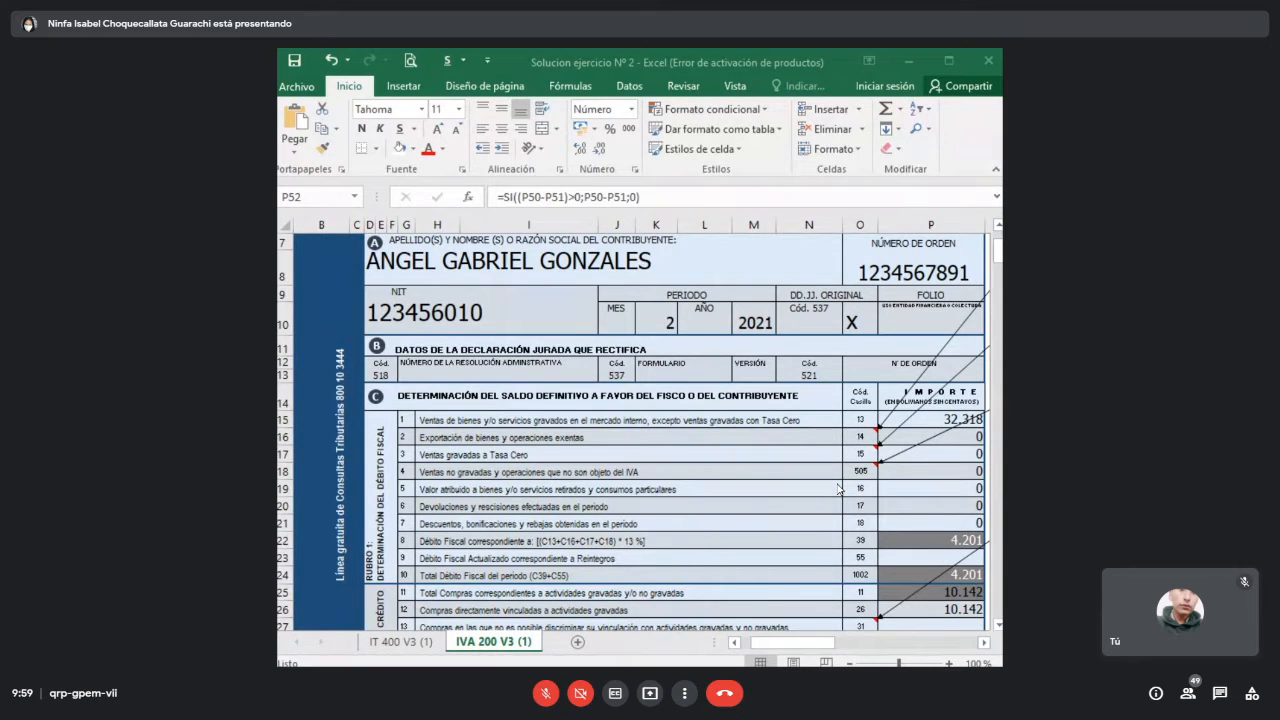
scroll(769, 459, down, 2)
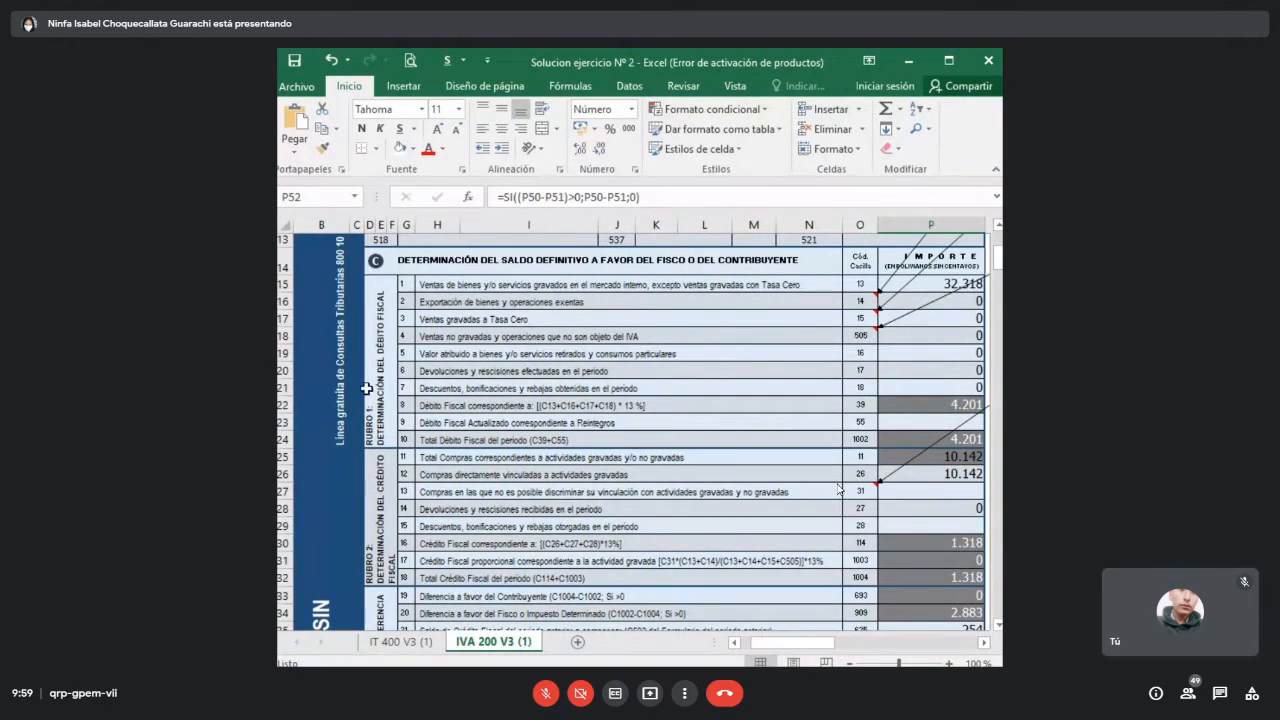
drag(367, 389, 385, 388)
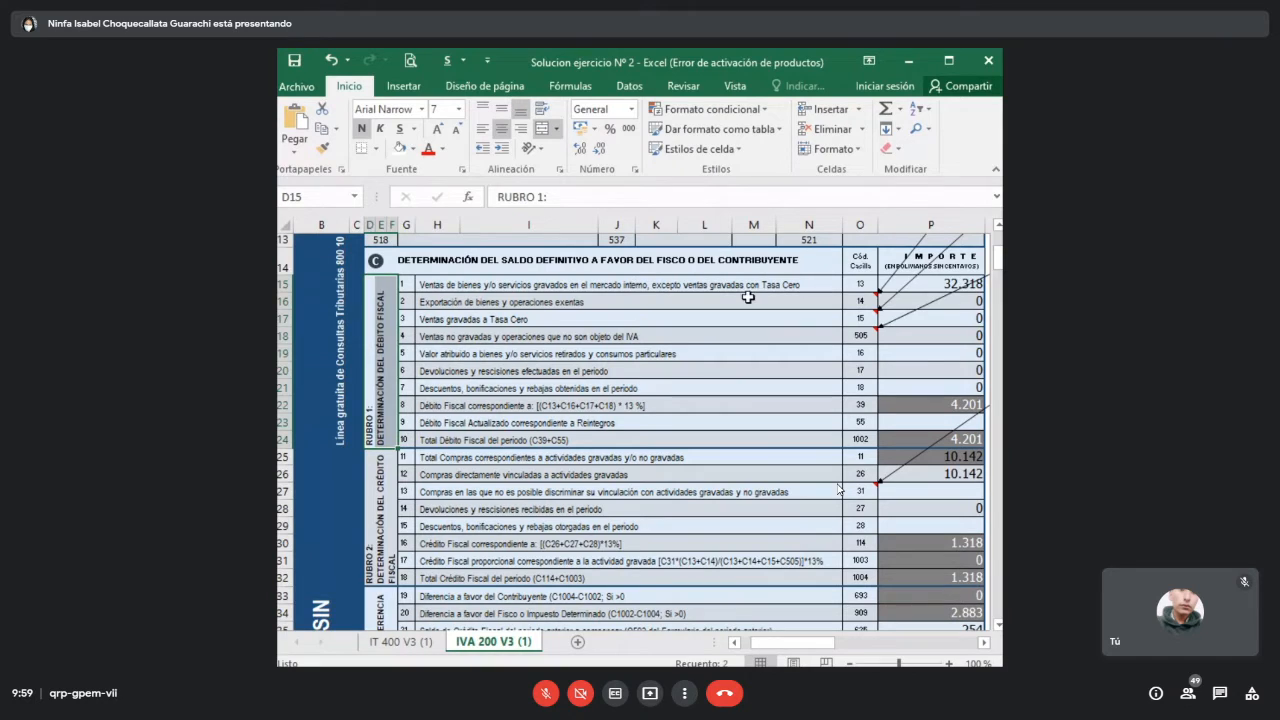
click(888, 289)
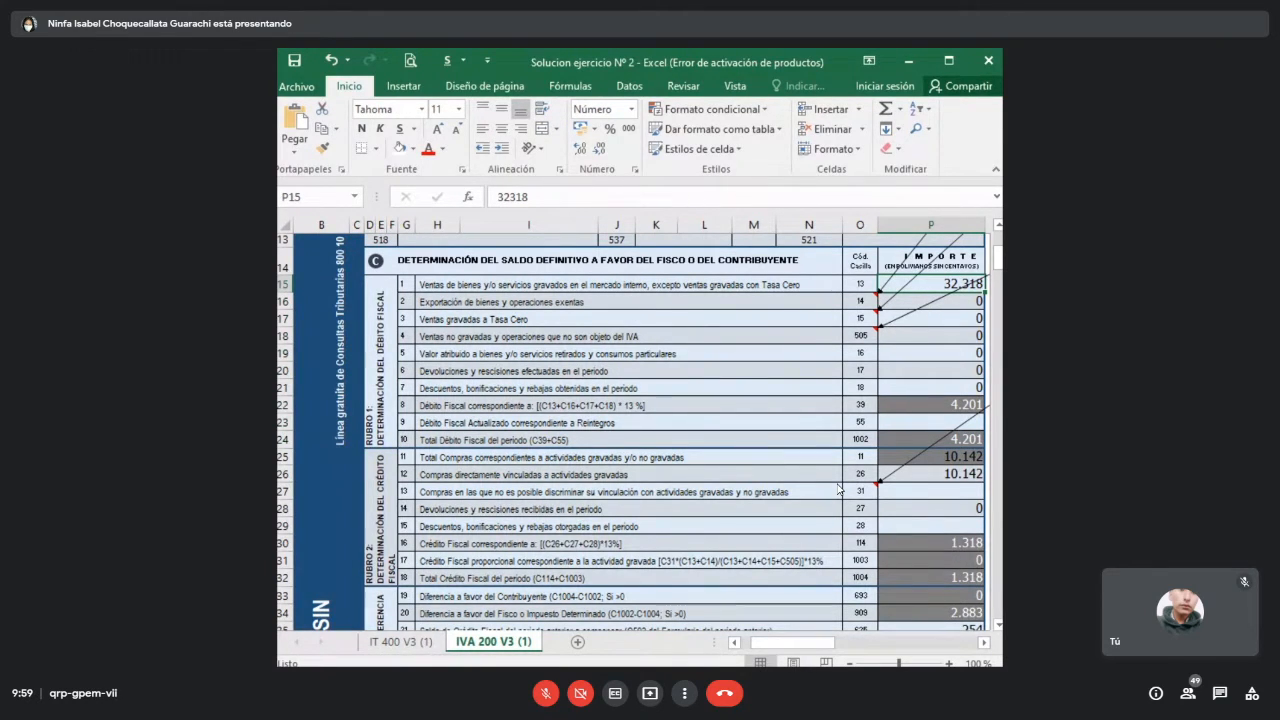
click(839, 490)
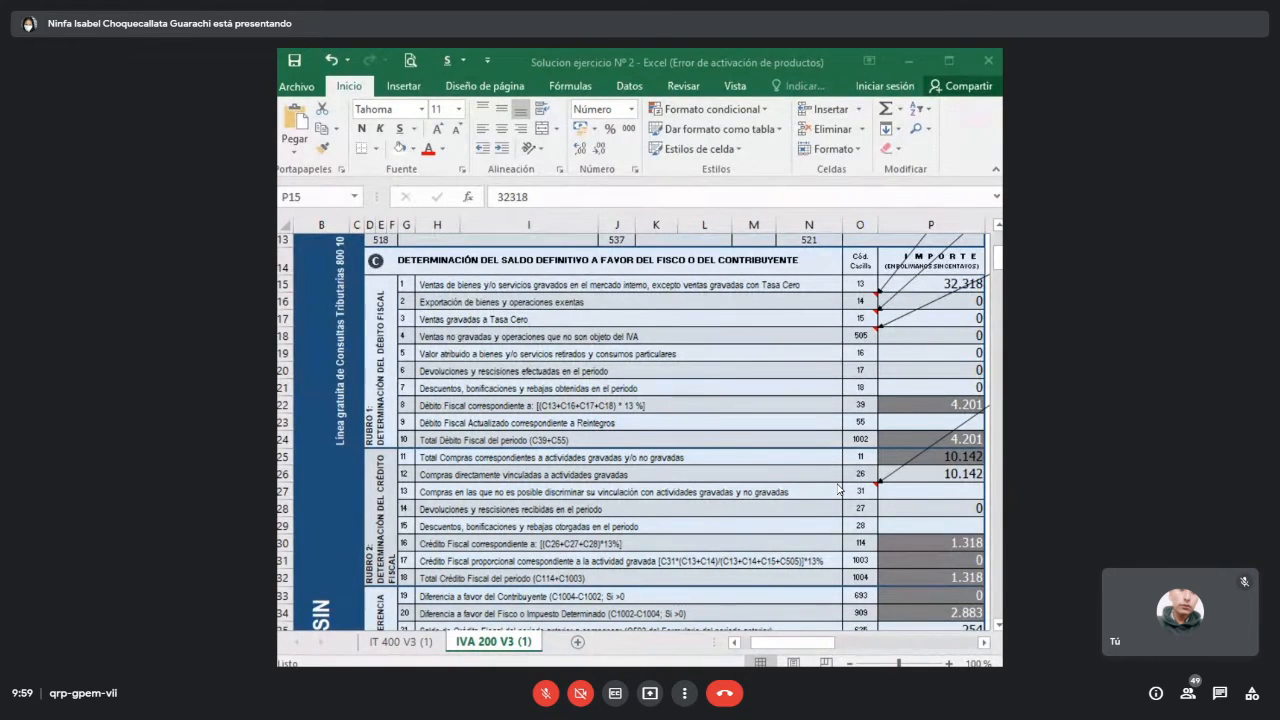
click(737, 457)
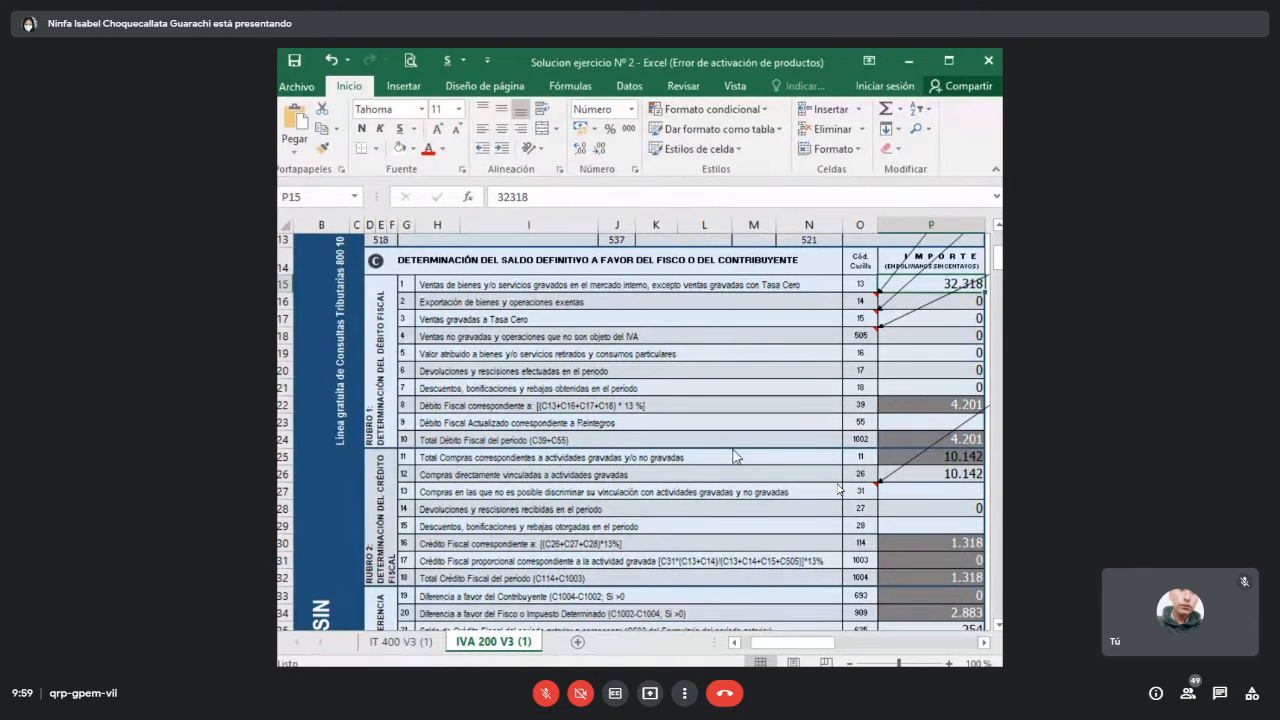
scroll(728, 432, down, 2)
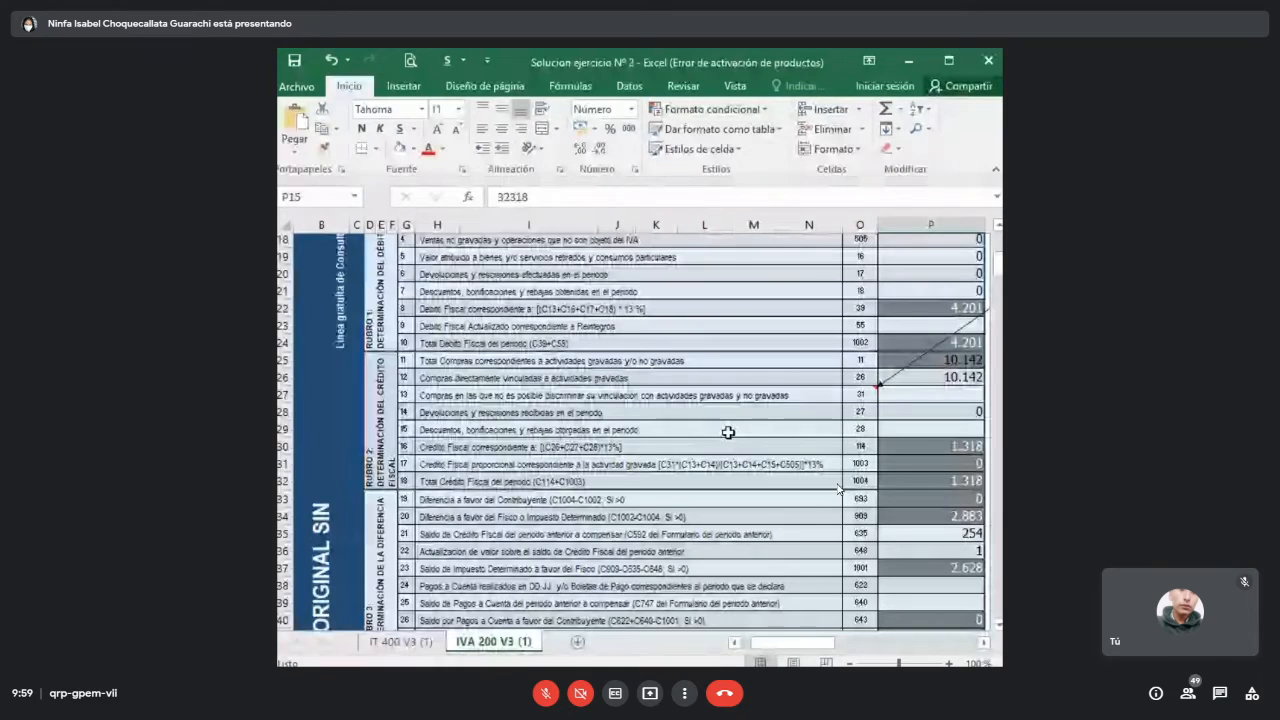
scroll(728, 432, down, 1)
click(918, 368)
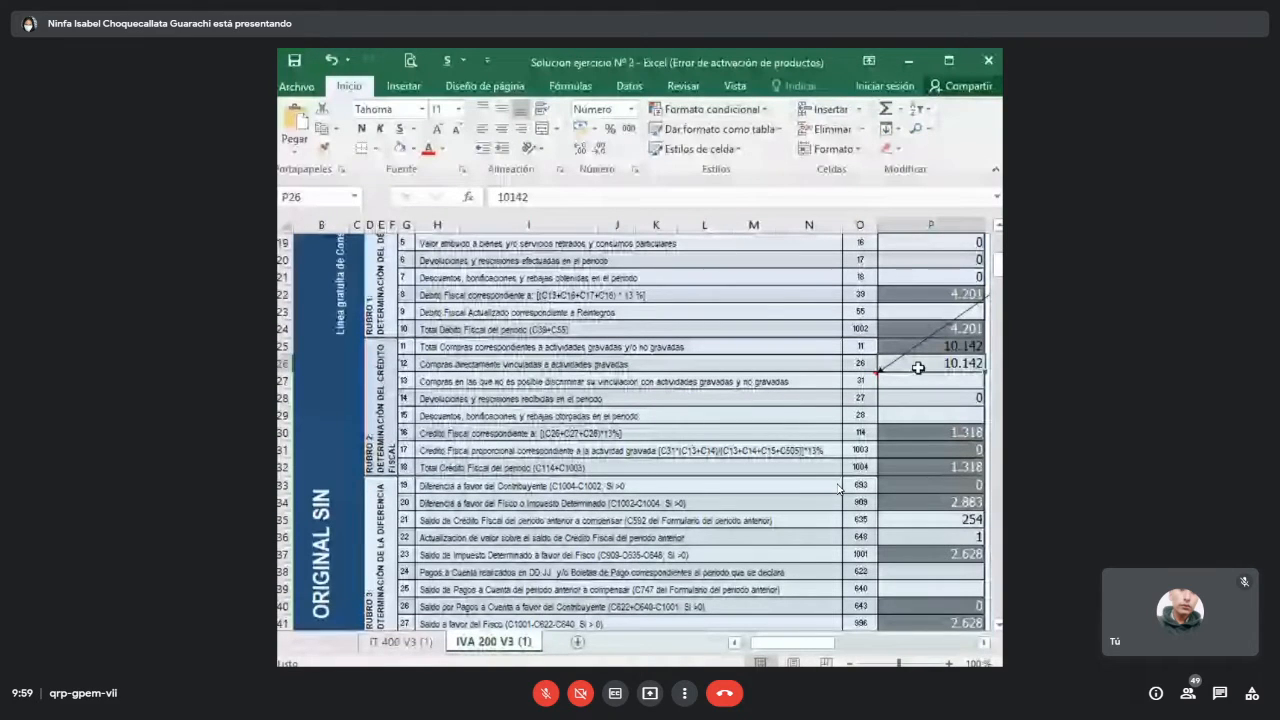
scroll(870, 376, down, 1)
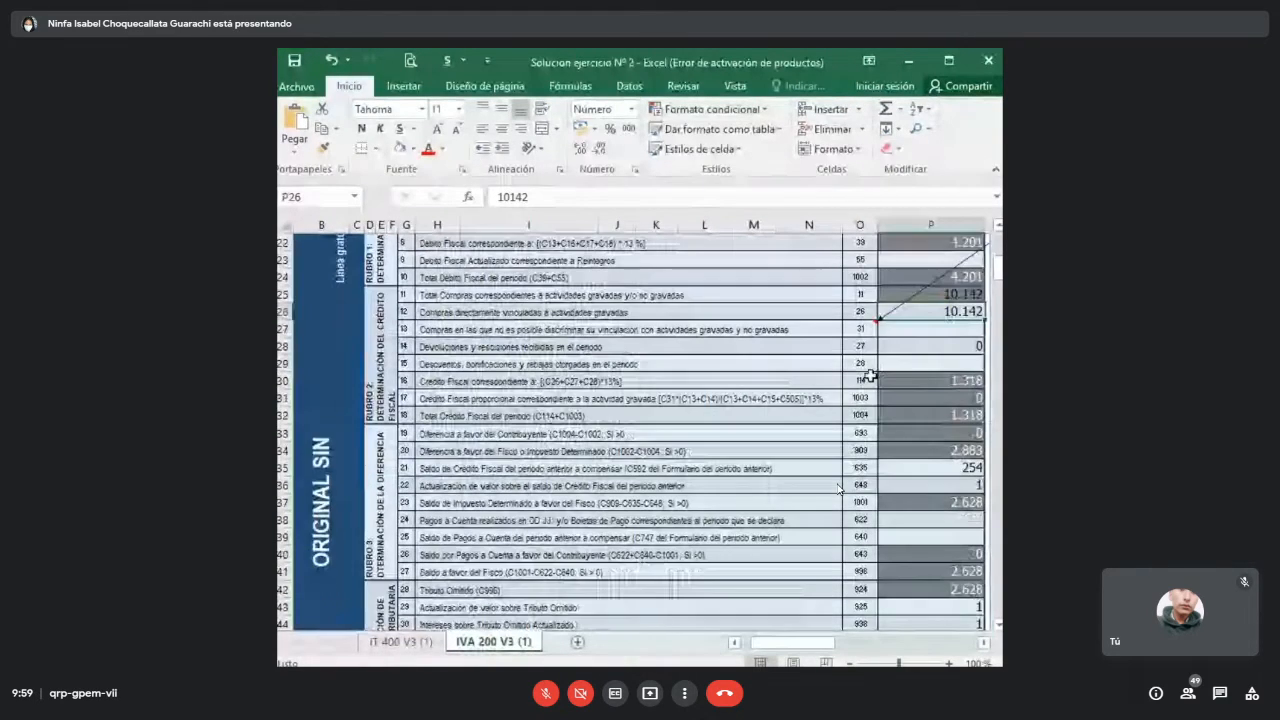
scroll(870, 376, down, 1)
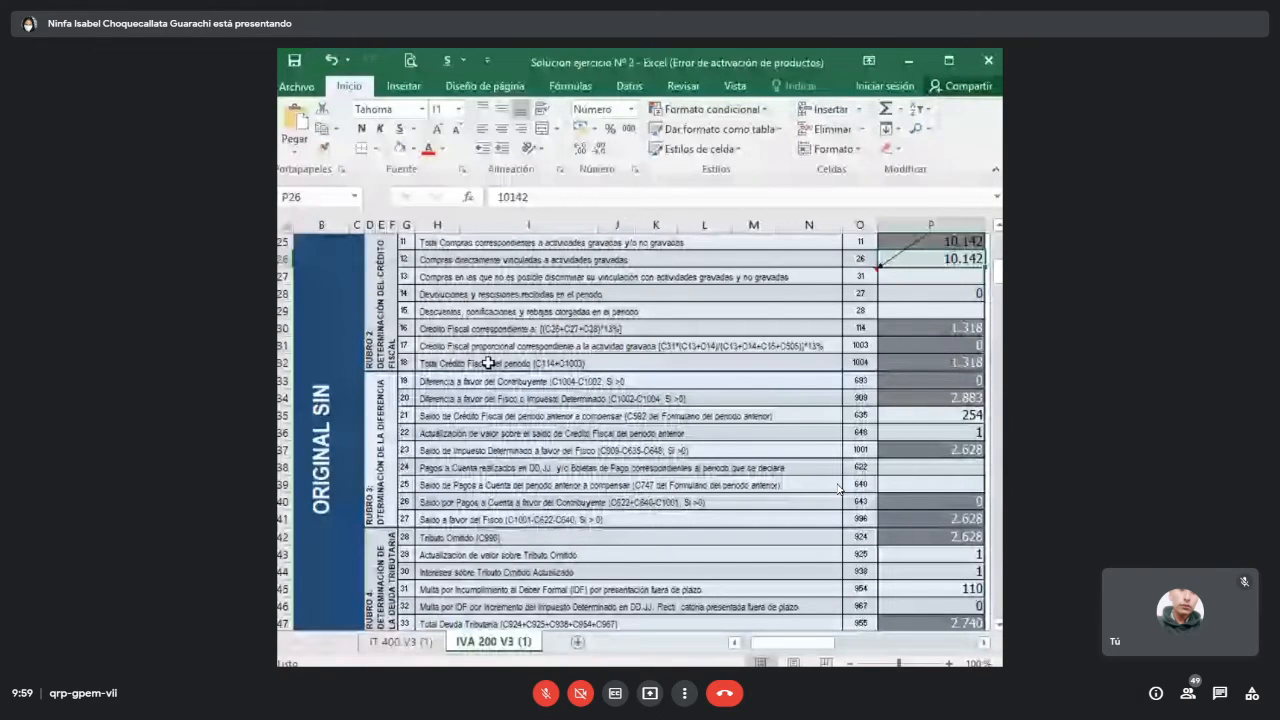
click(488, 363)
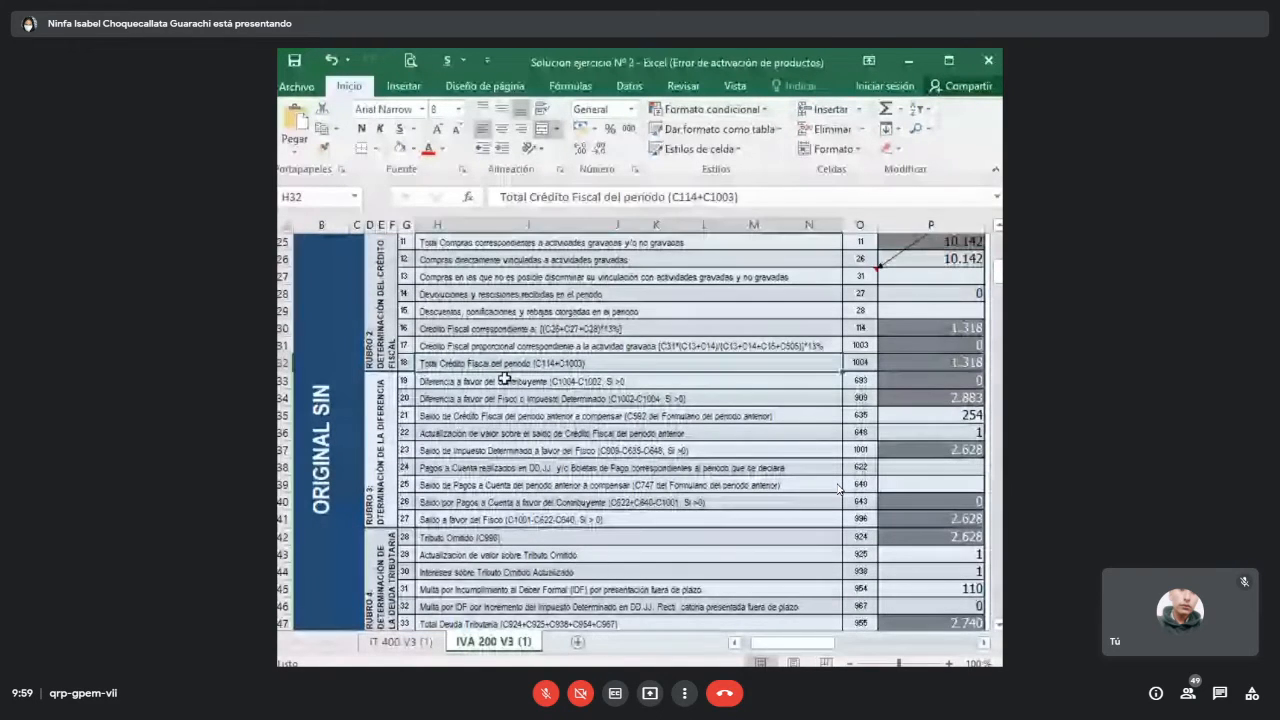
click(909, 364)
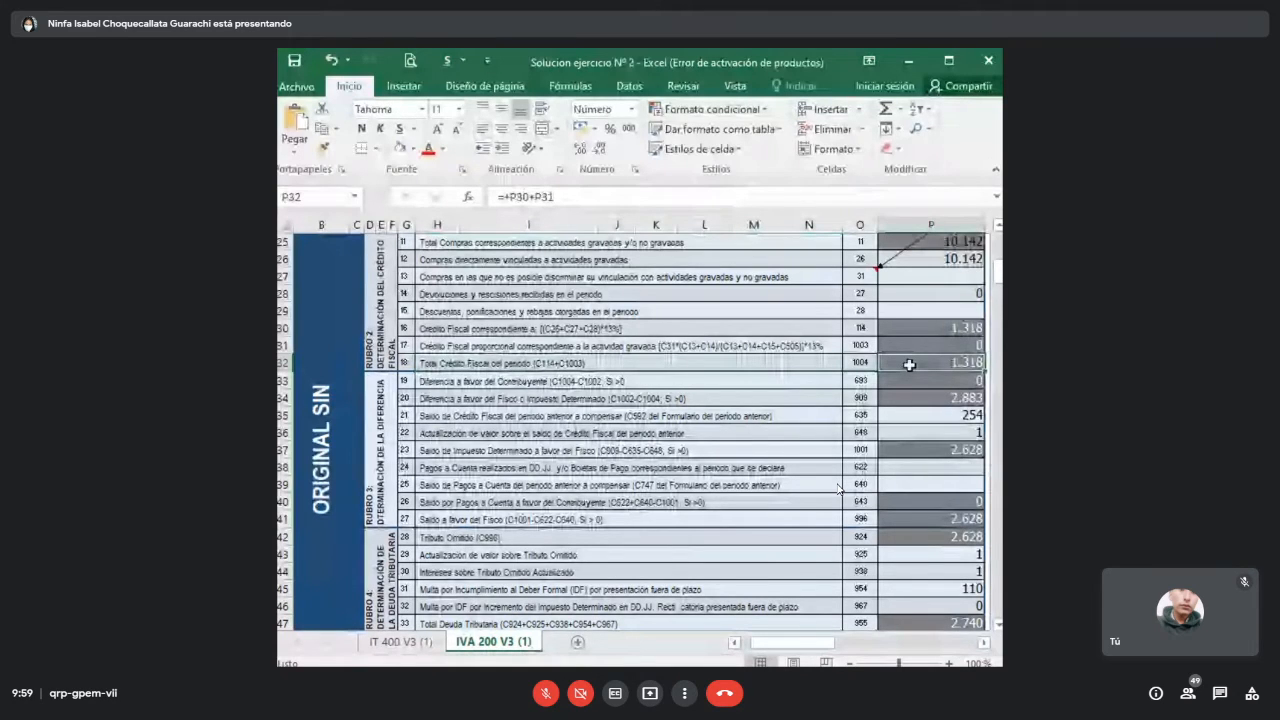
scroll(909, 364, down, 1)
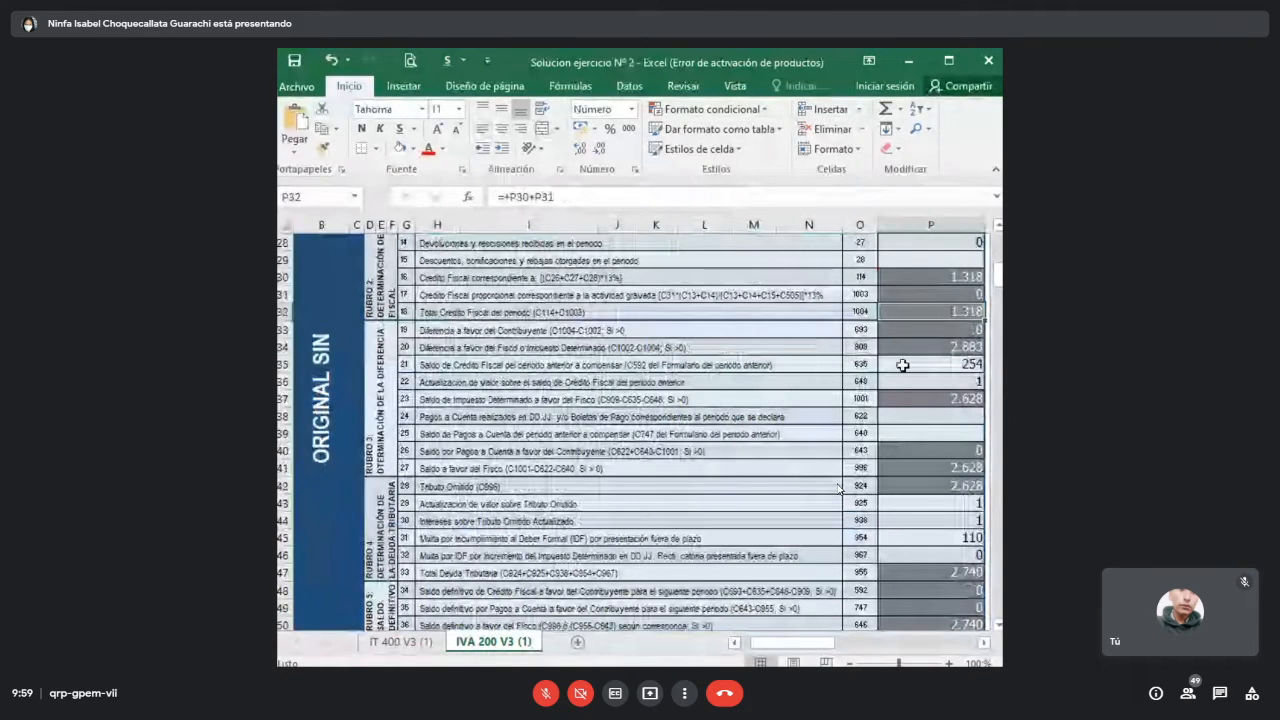
click(446, 338)
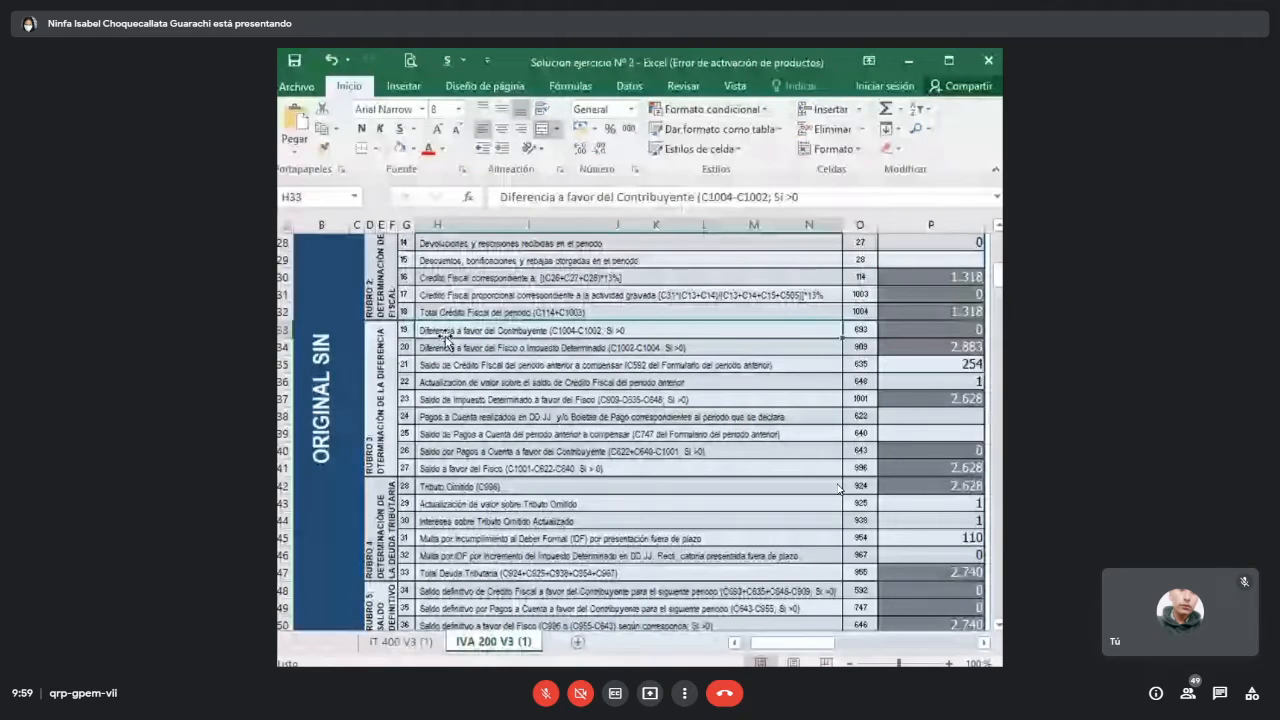
drag(446, 347, 897, 346)
scroll(897, 355, up, 5)
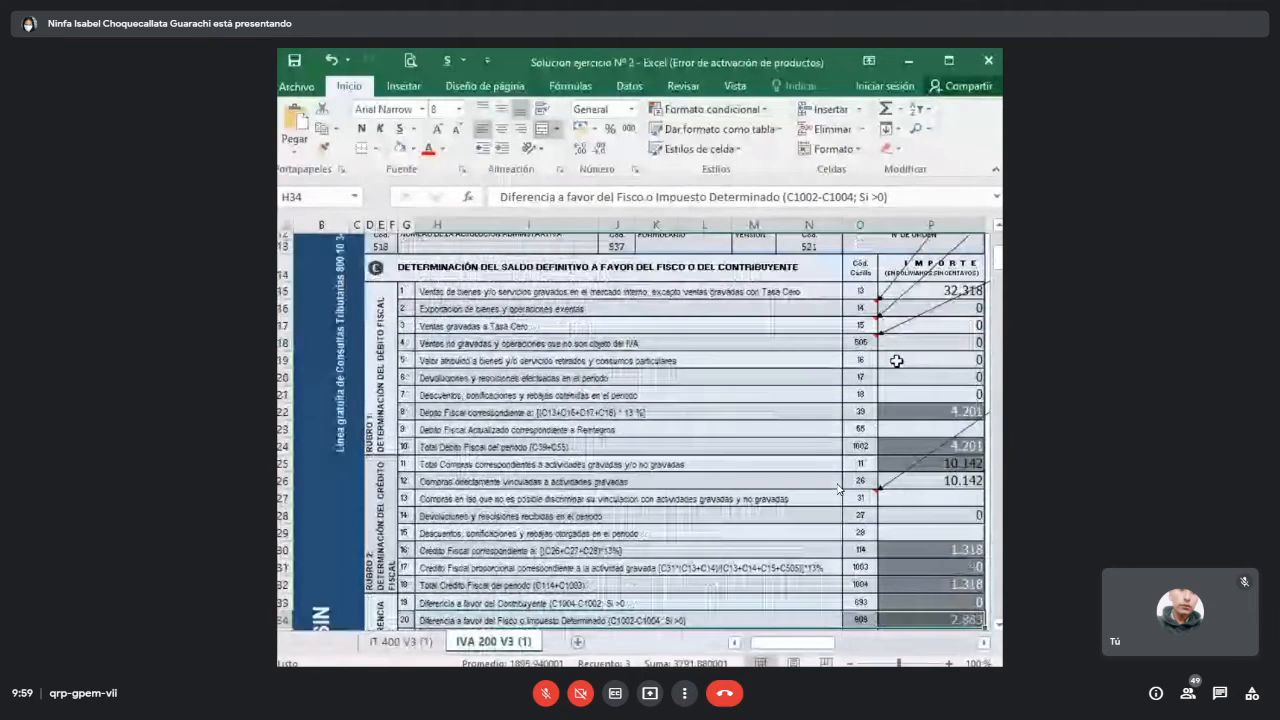
scroll(900, 380, down, 1)
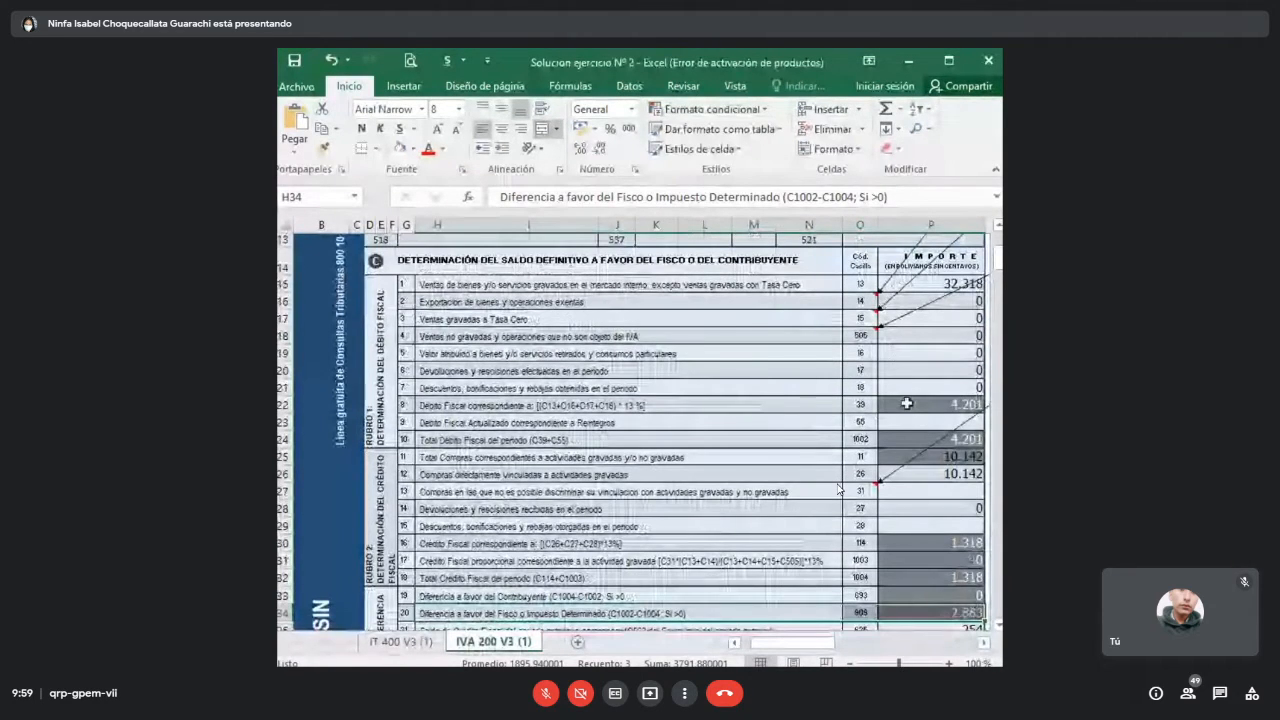
scroll(906, 400, down, 2)
scroll(906, 398, down, 1)
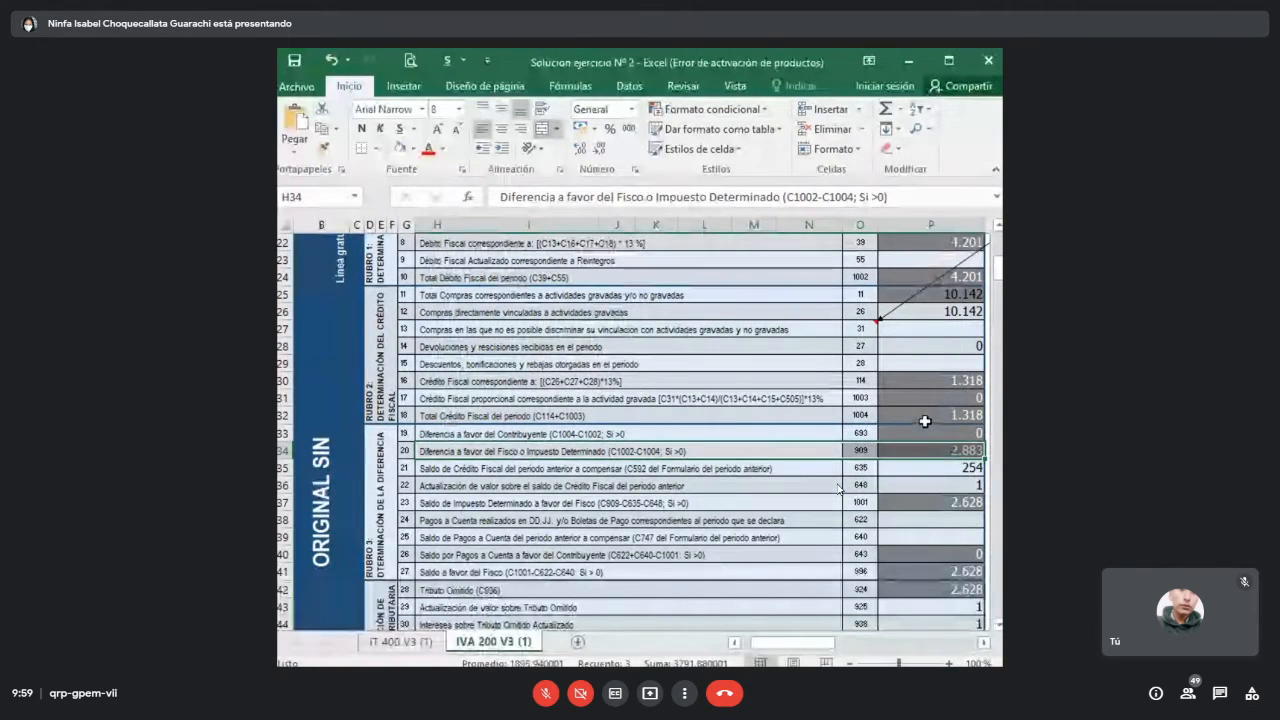
scroll(925, 421, down, 2)
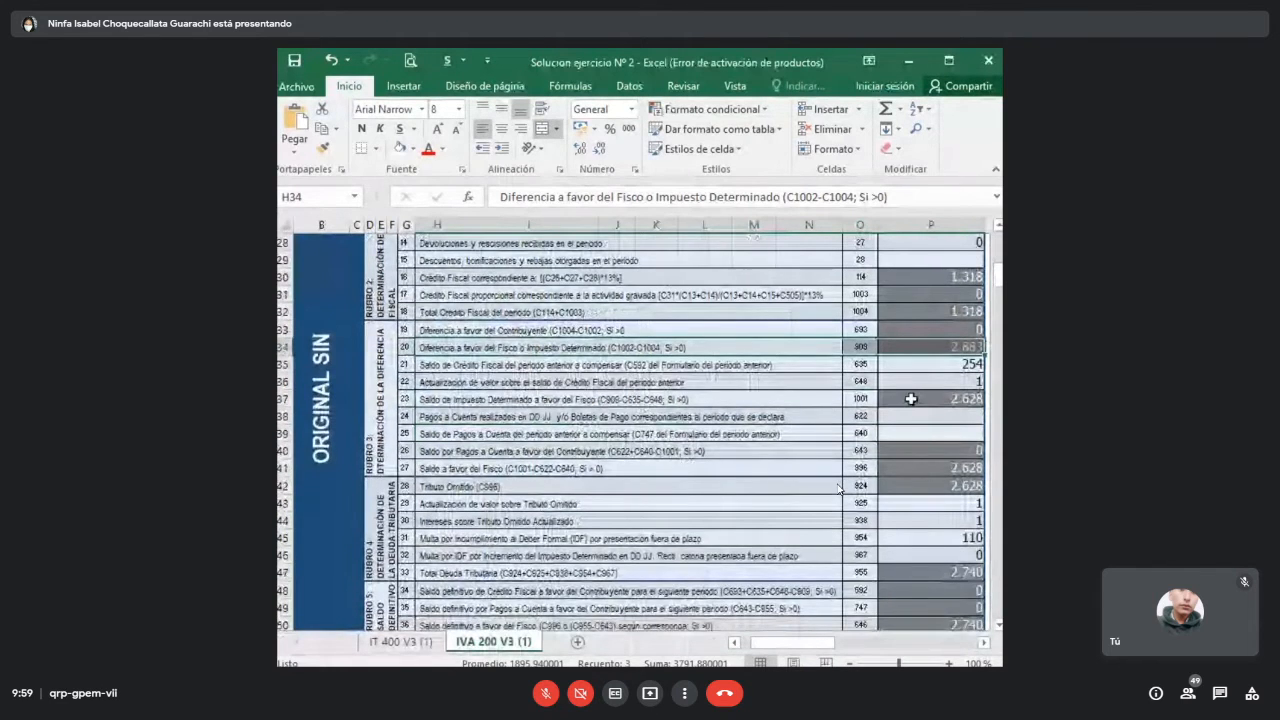
scroll(911, 399, up, 1)
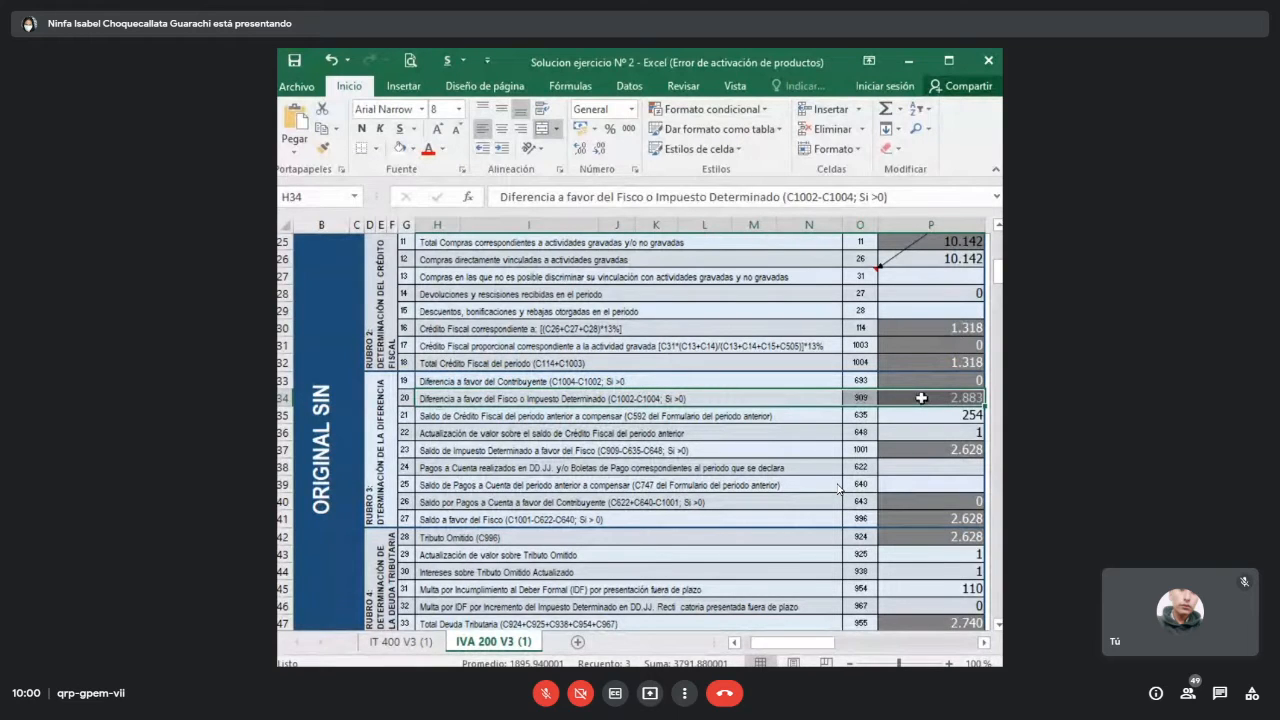
scroll(925, 381, down, 2)
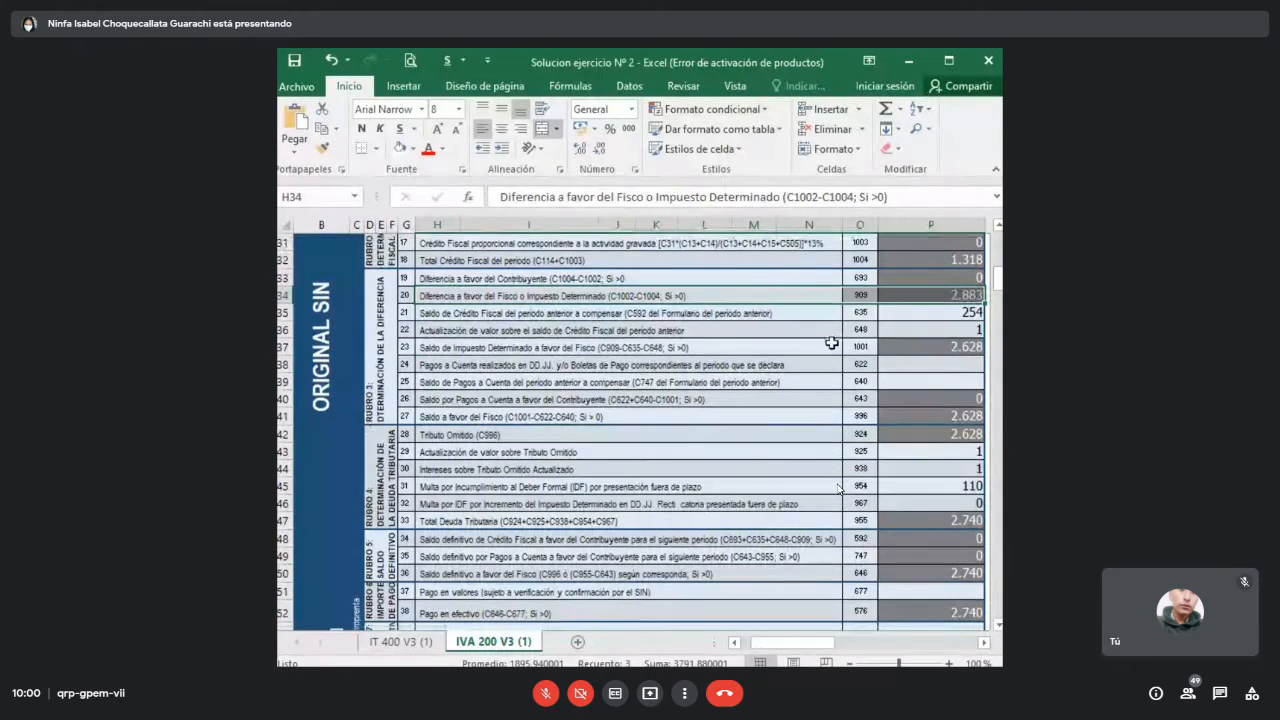
click(473, 314)
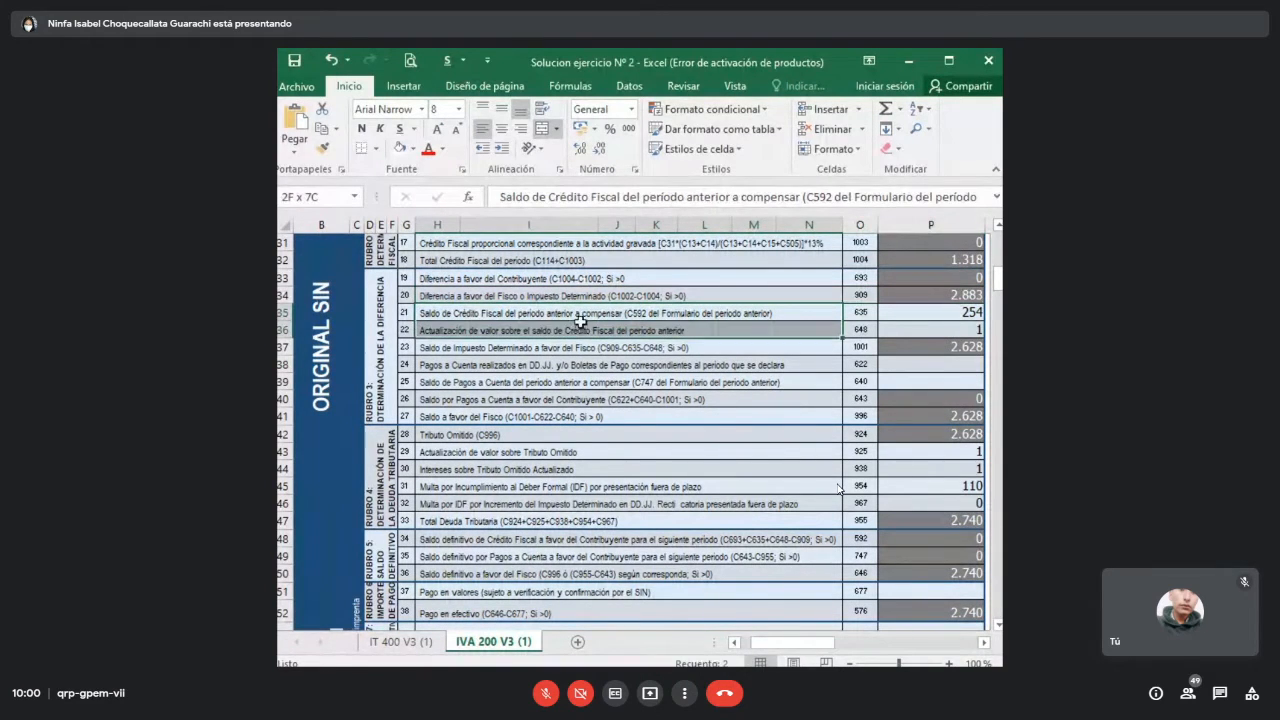
drag(787, 312, 912, 315)
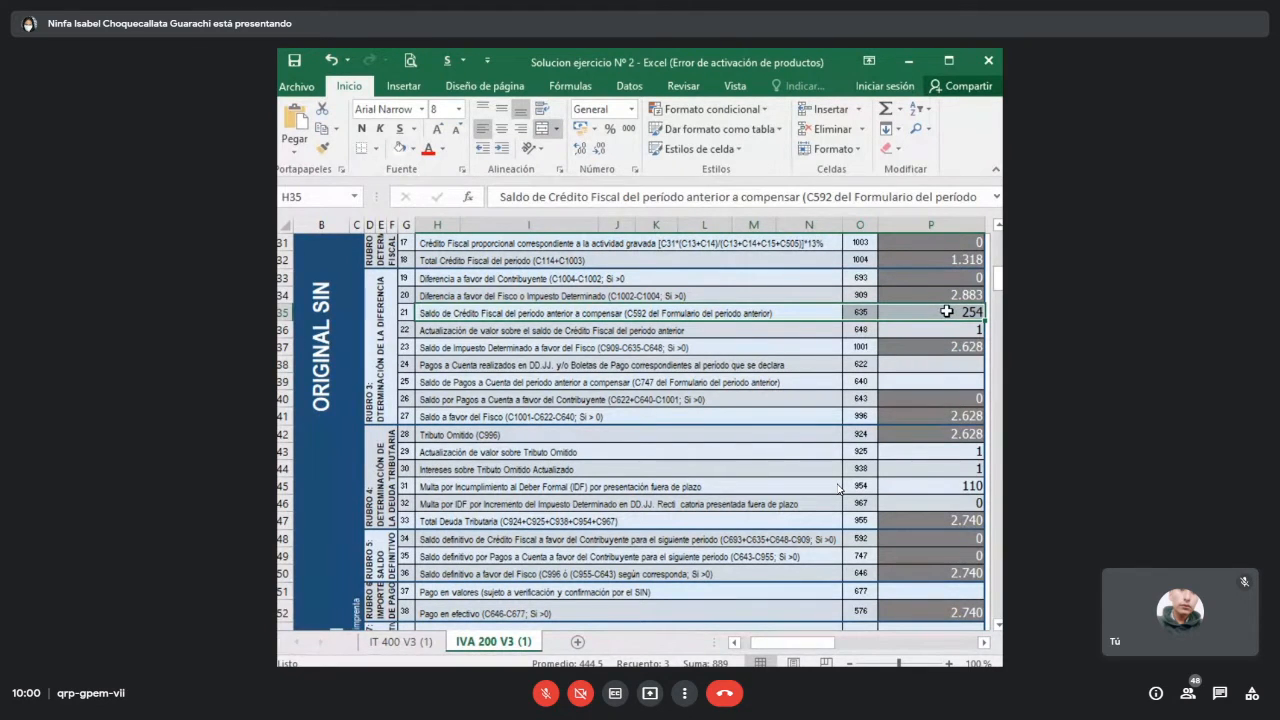
click(945, 311)
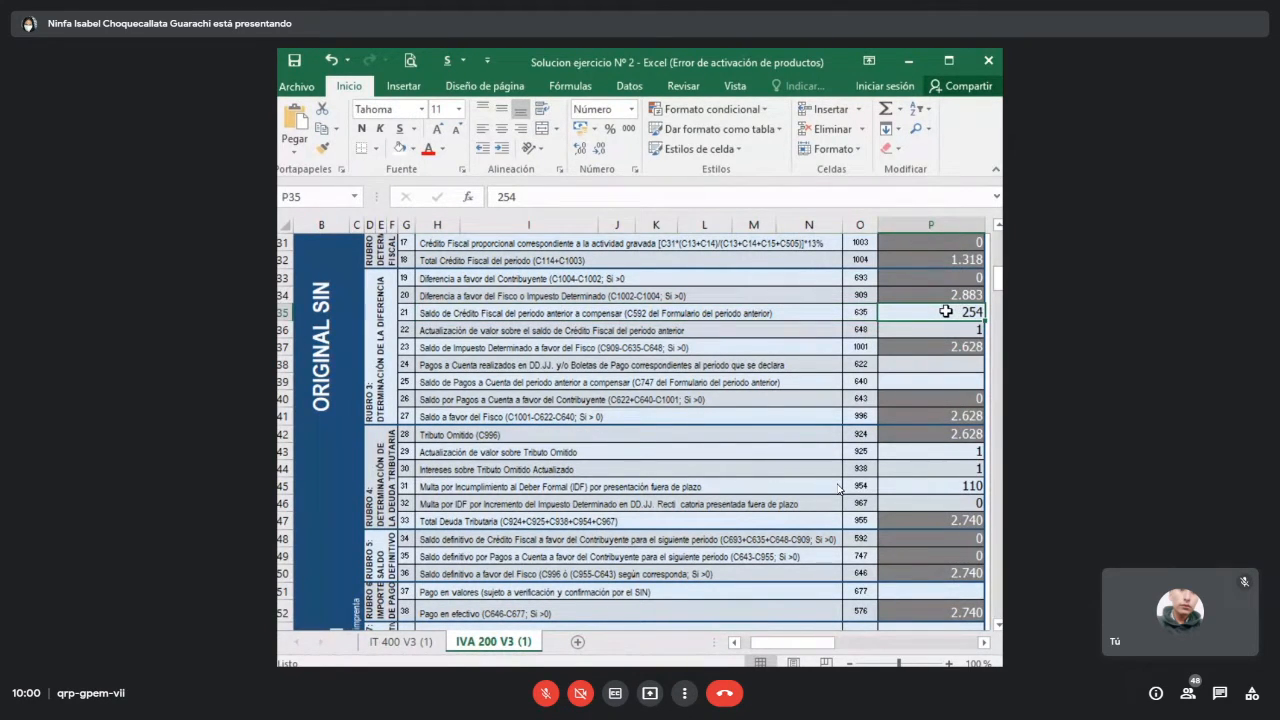
click(889, 328)
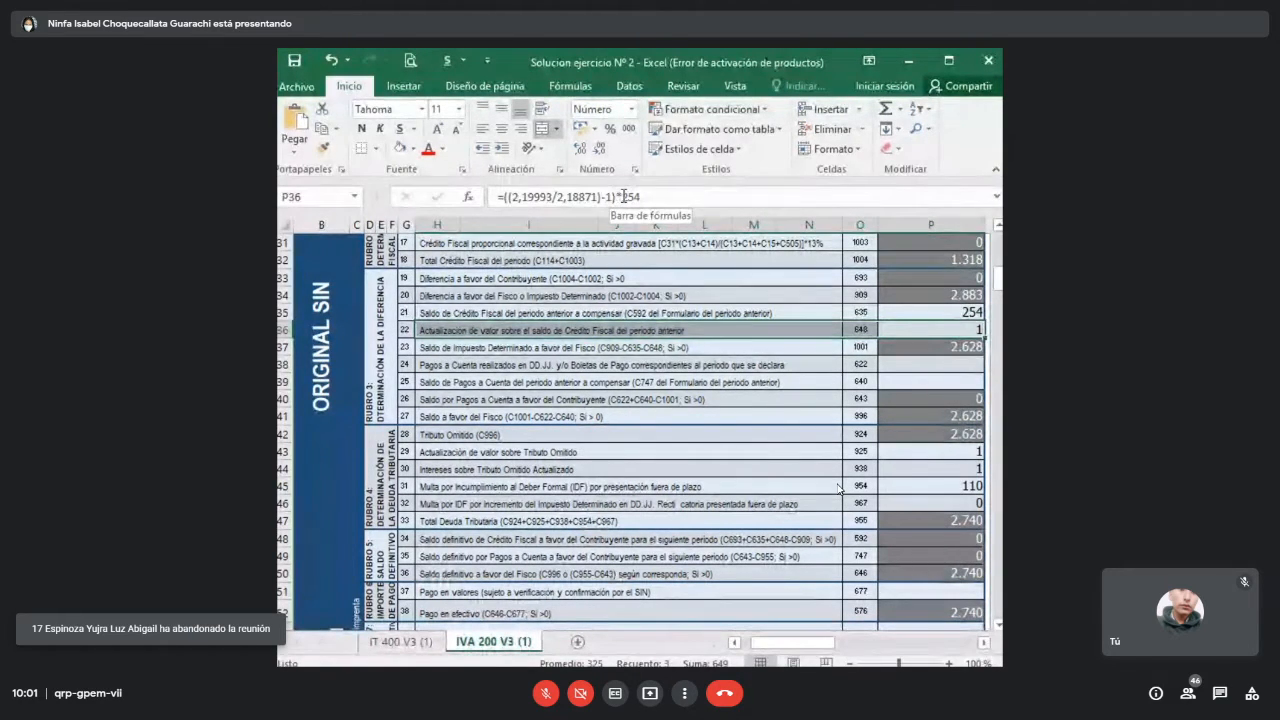
drag(622, 196, 642, 196)
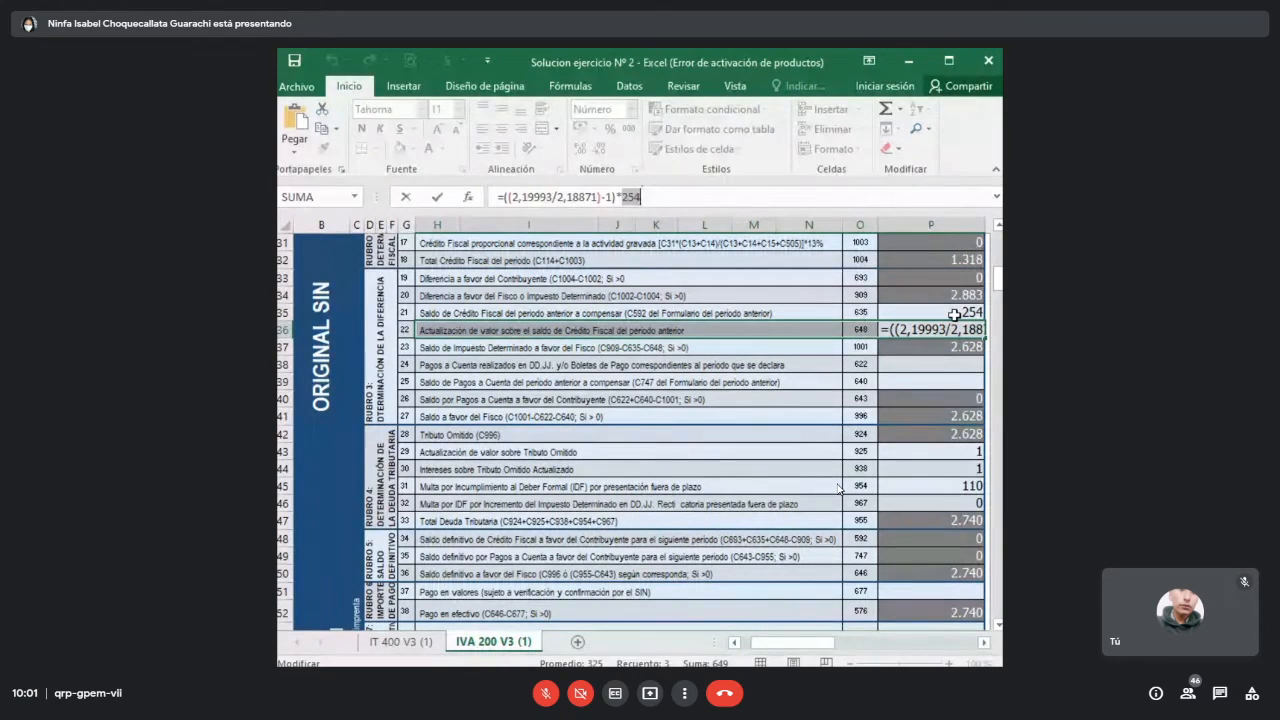
key(Return)
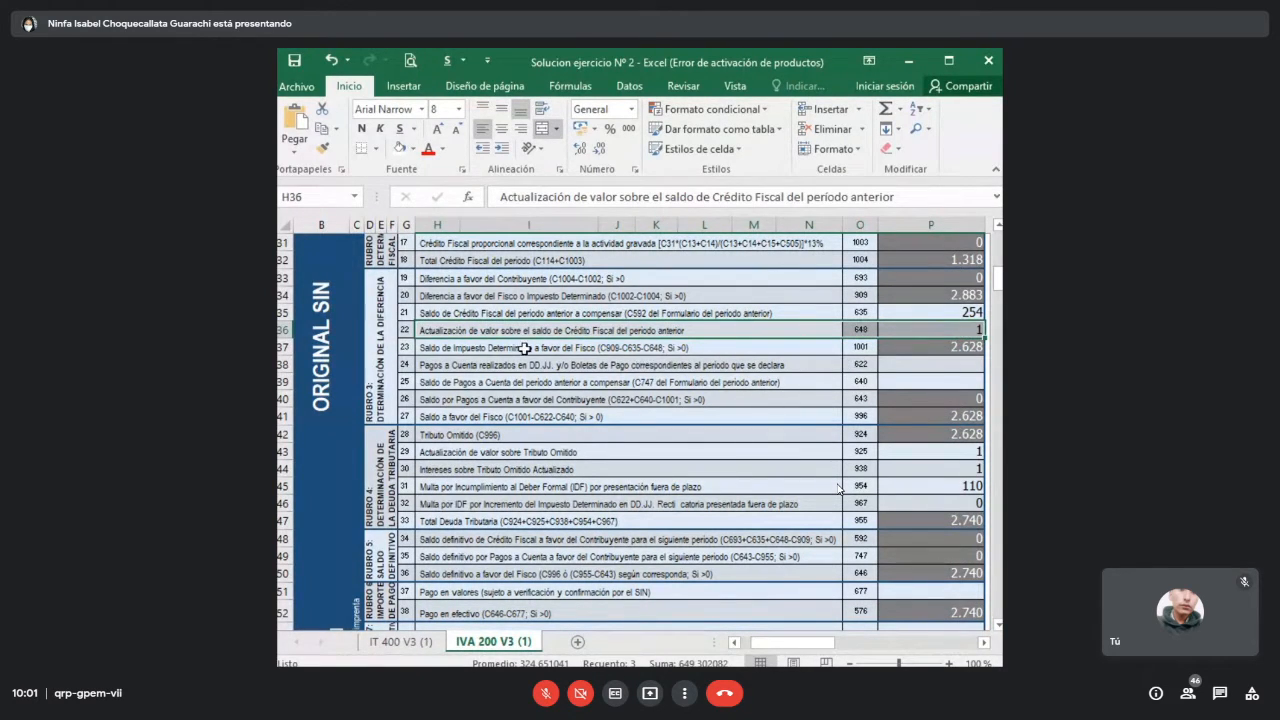
drag(506, 347, 934, 345)
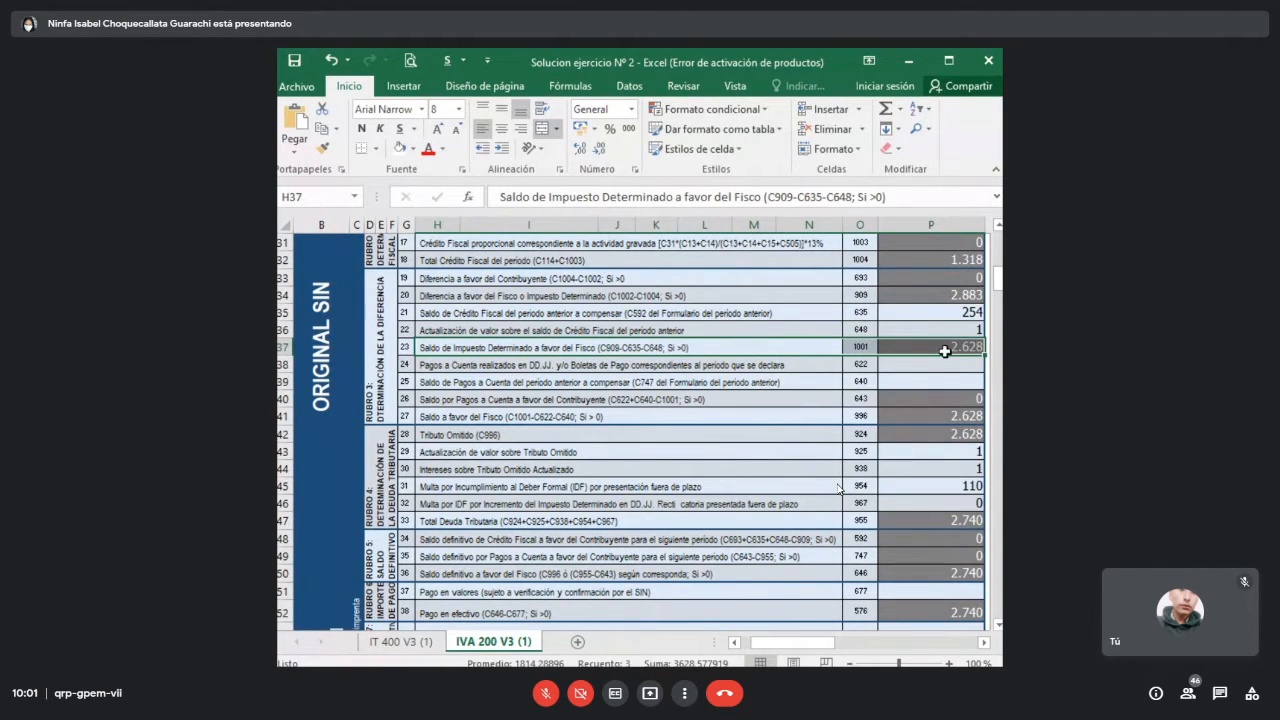
scroll(945, 351, down, 1)
scroll(945, 351, down, 2)
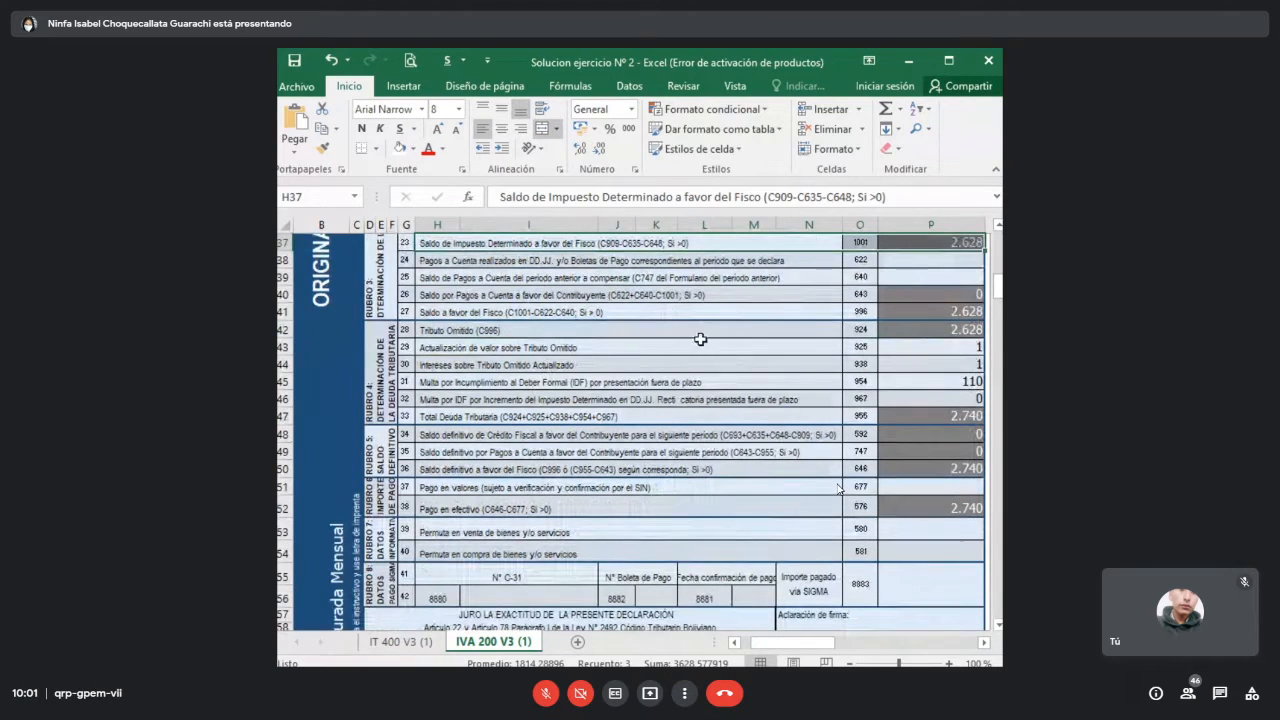
drag(651, 331, 910, 329)
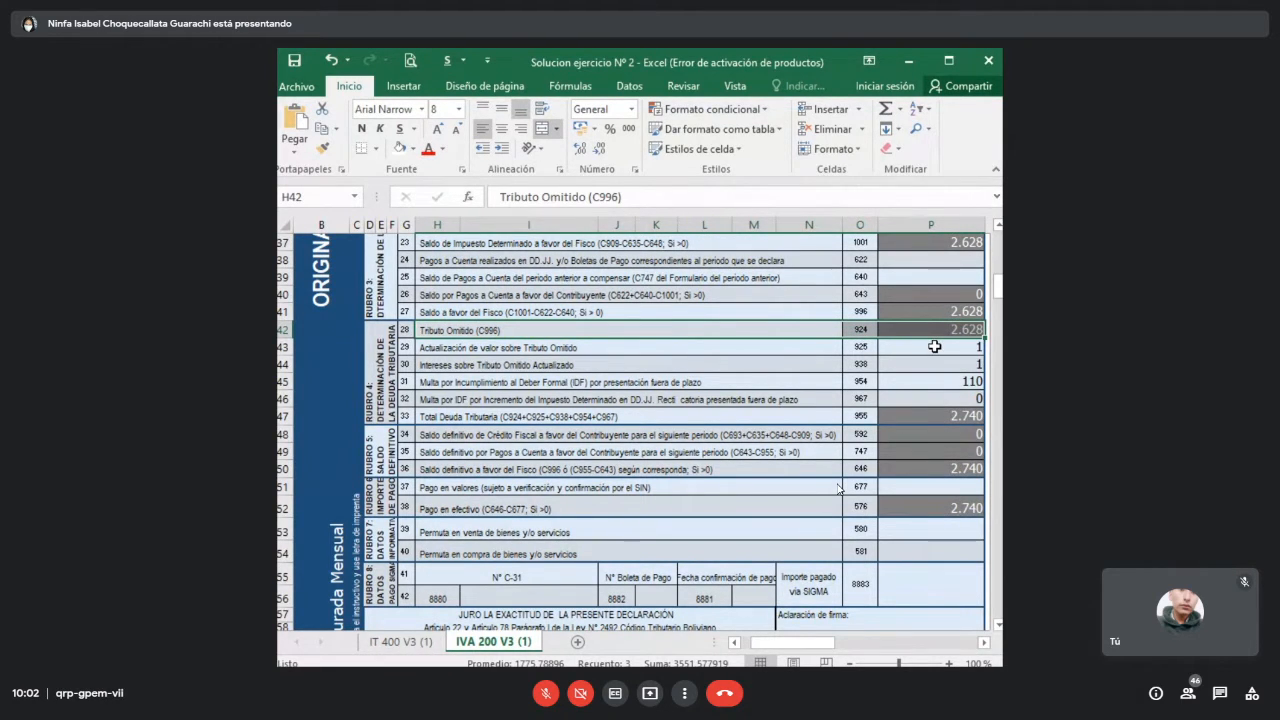
click(934, 346)
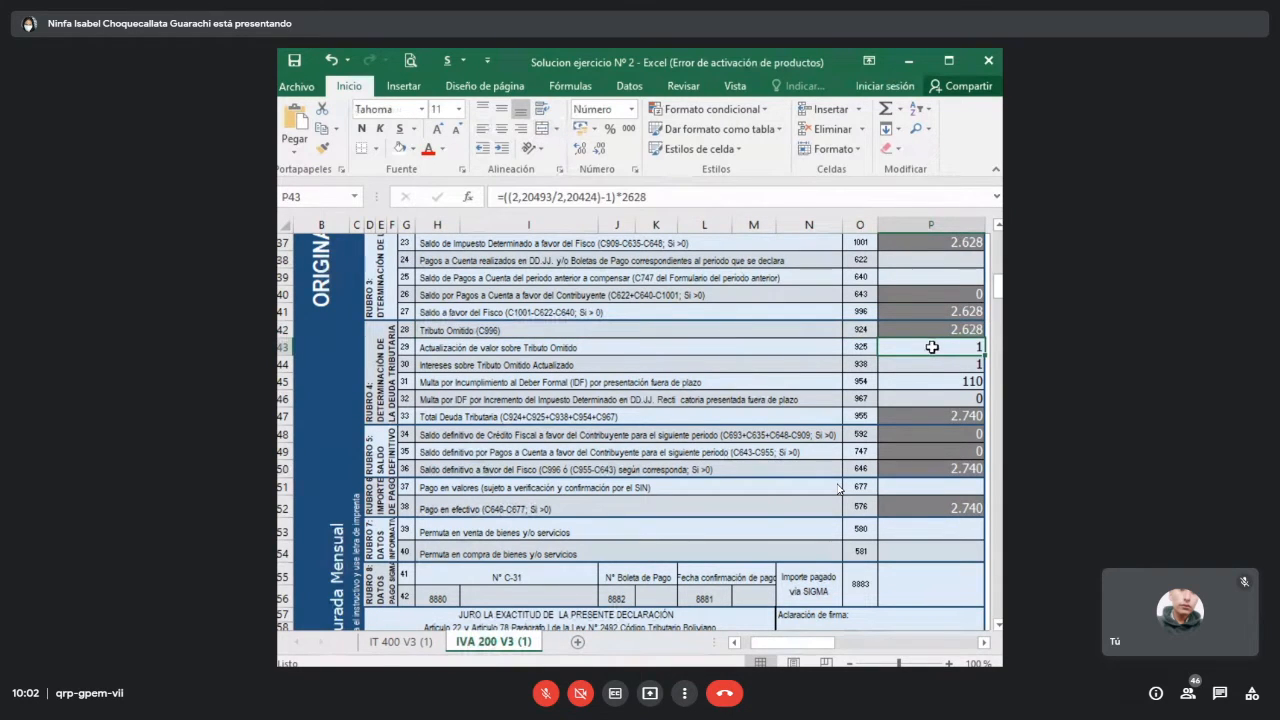
click(929, 364)
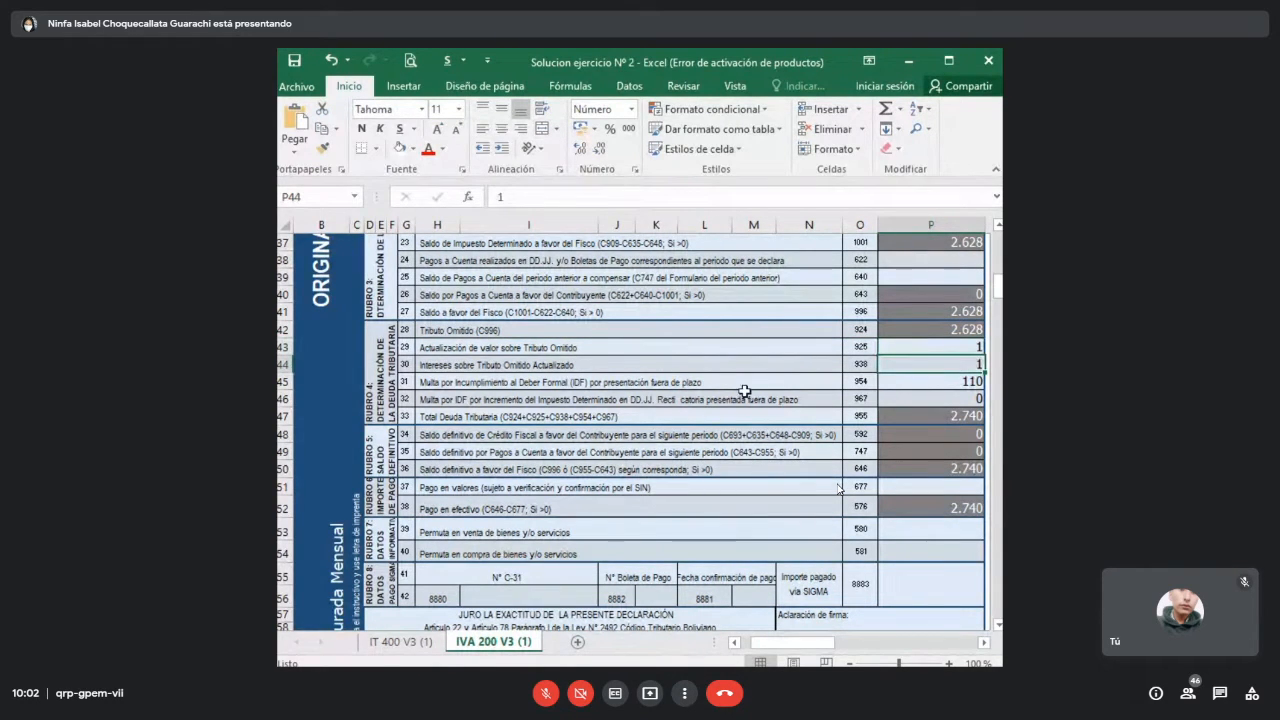
drag(686, 382, 928, 377)
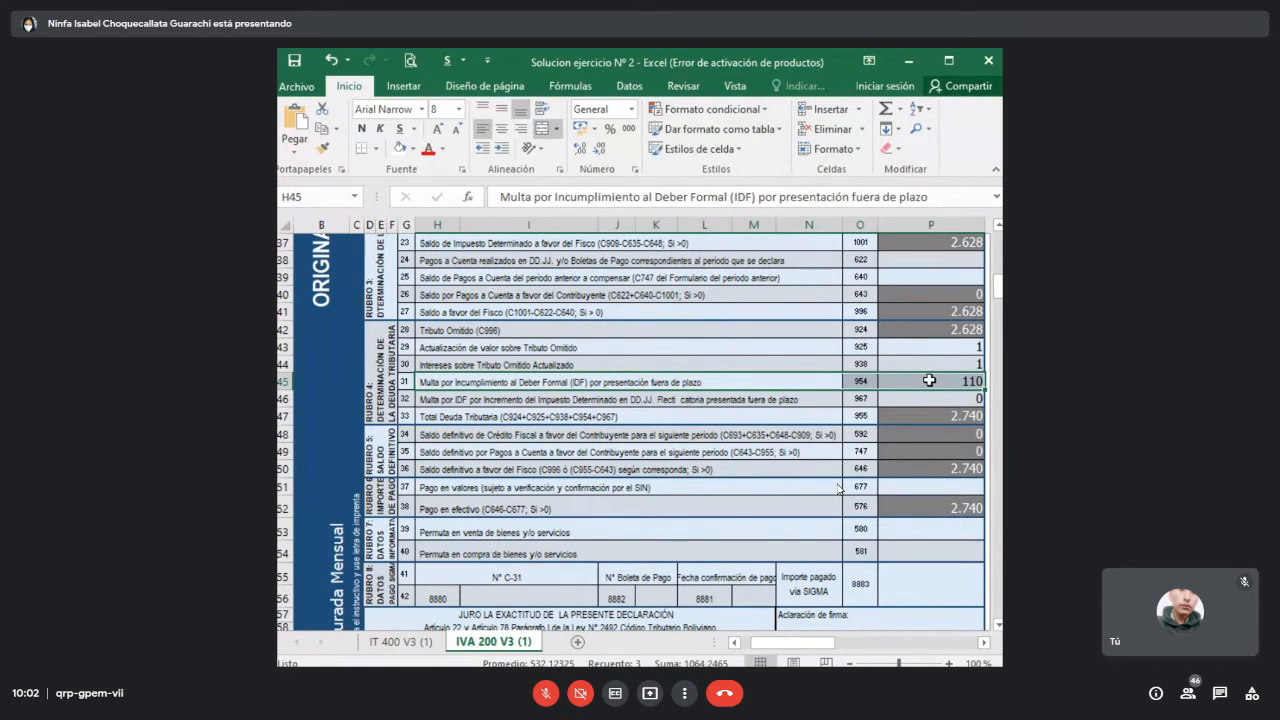
- Clear the existing fine formula from cell P45
click(918, 381)
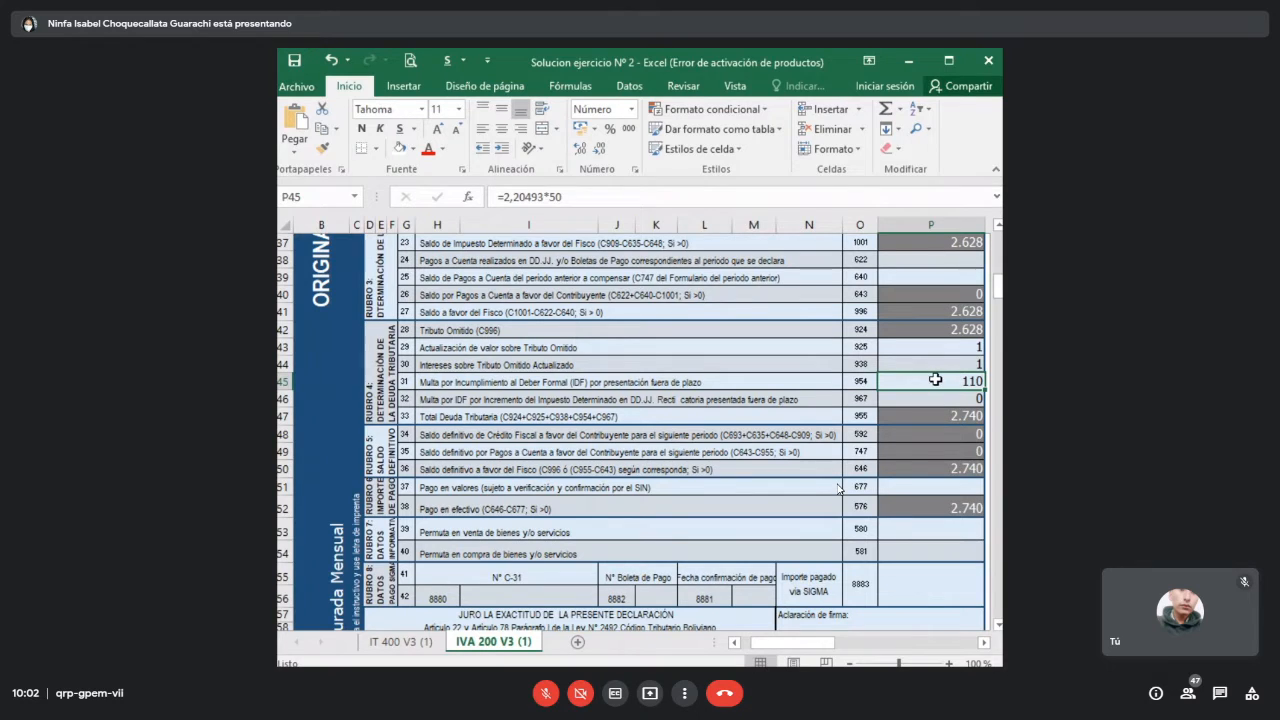
drag(576, 201, 543, 202)
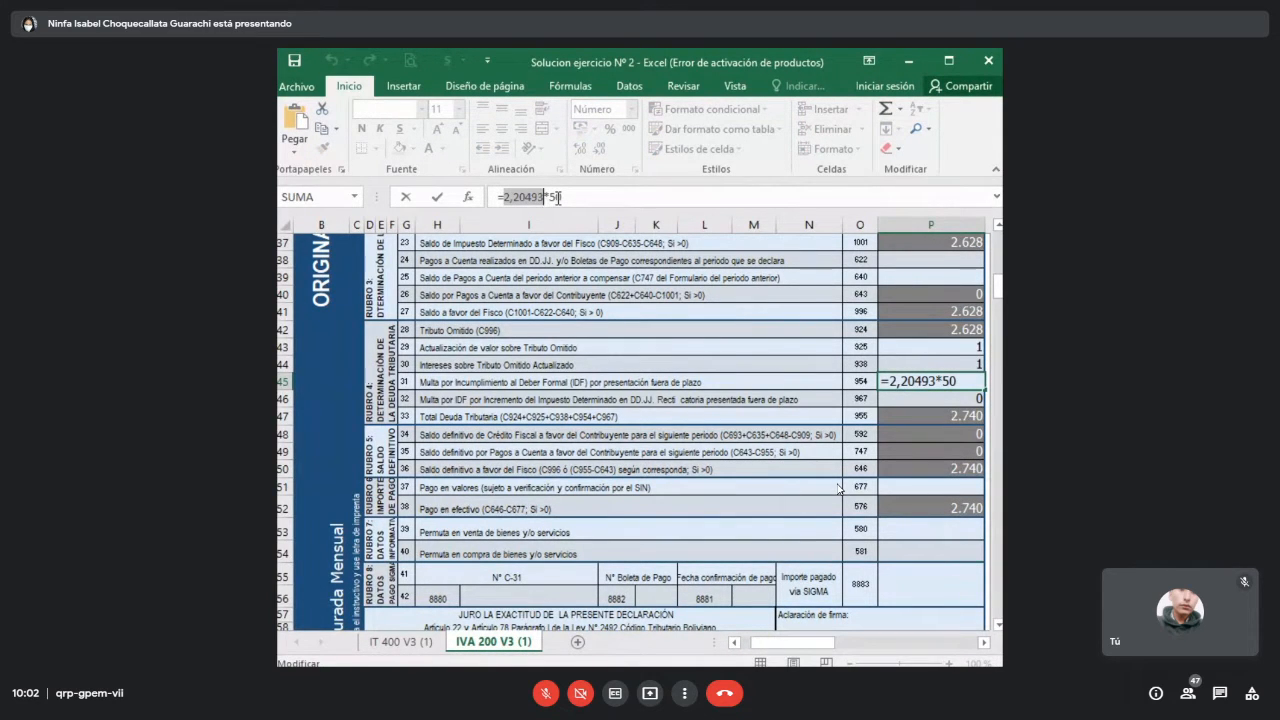
click(819, 384)
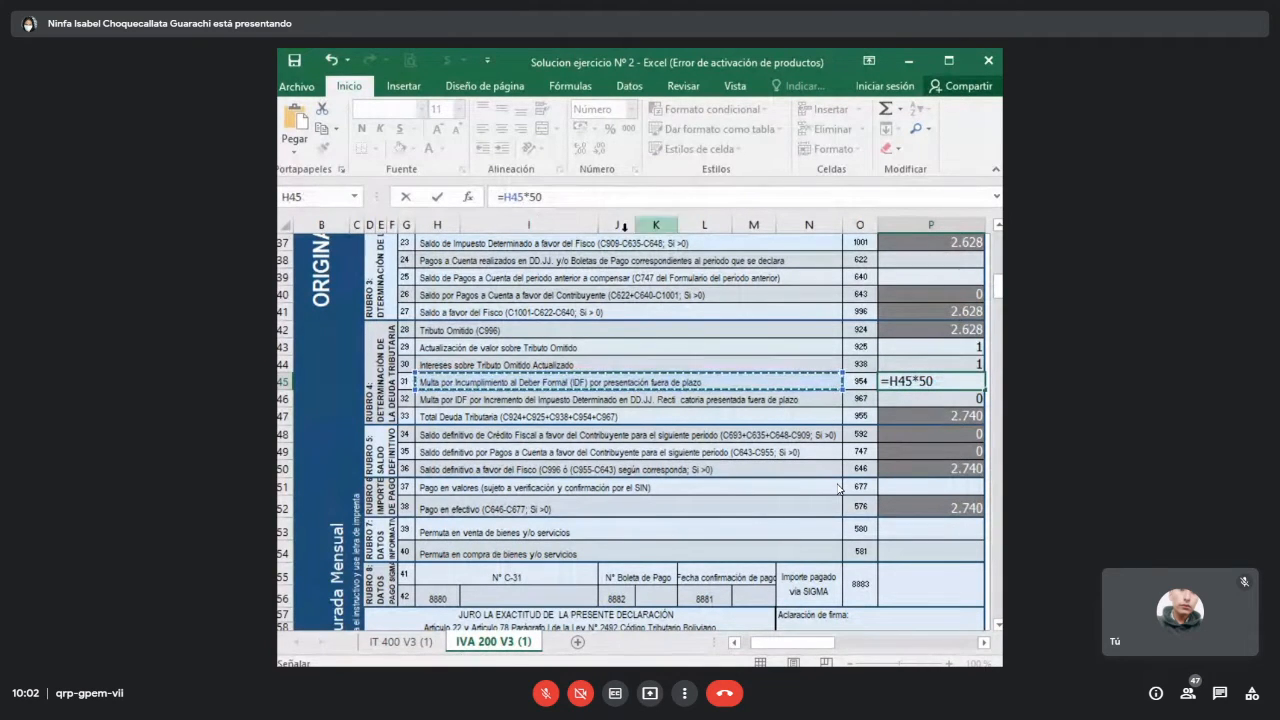
drag(524, 197, 484, 202)
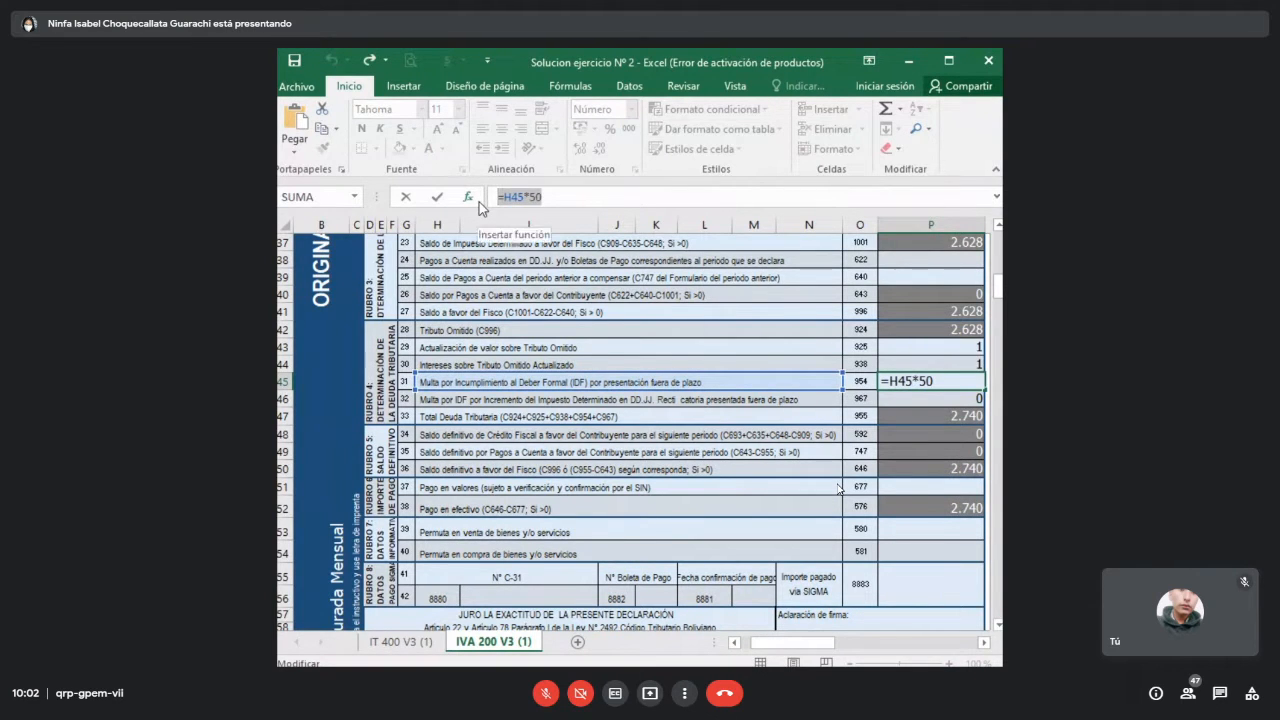
key(BackSpace)
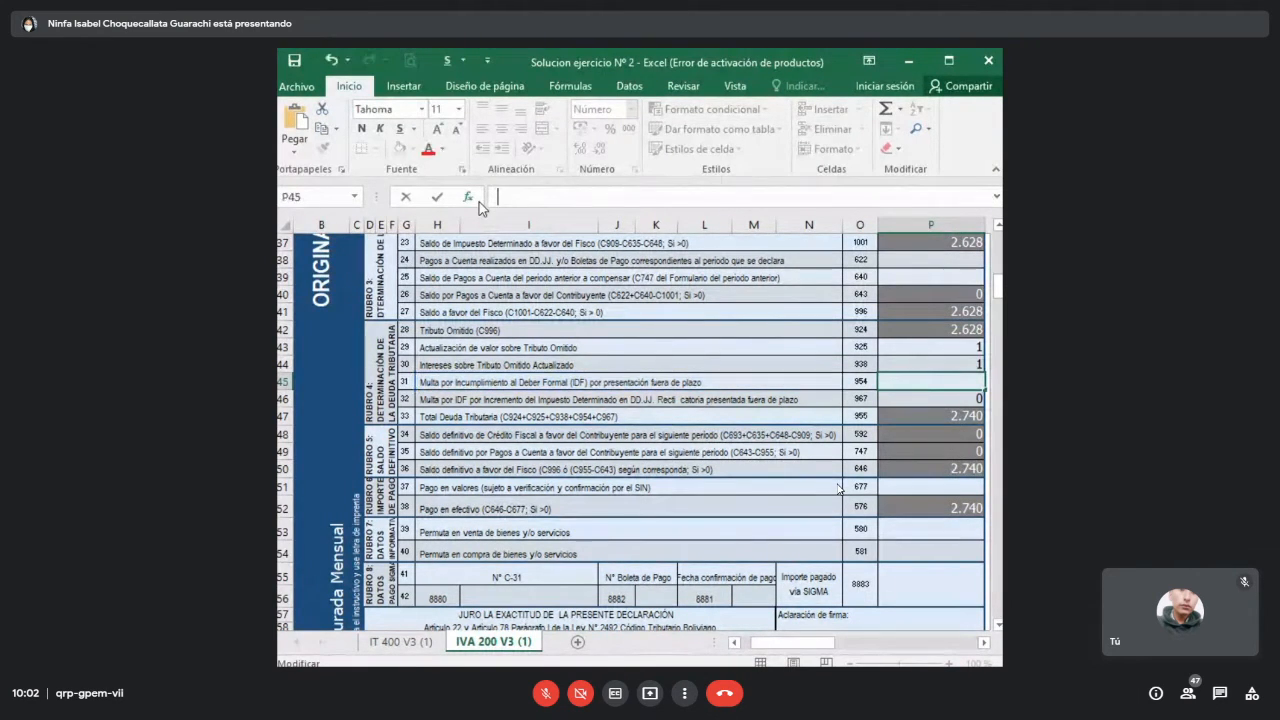
key(Return)
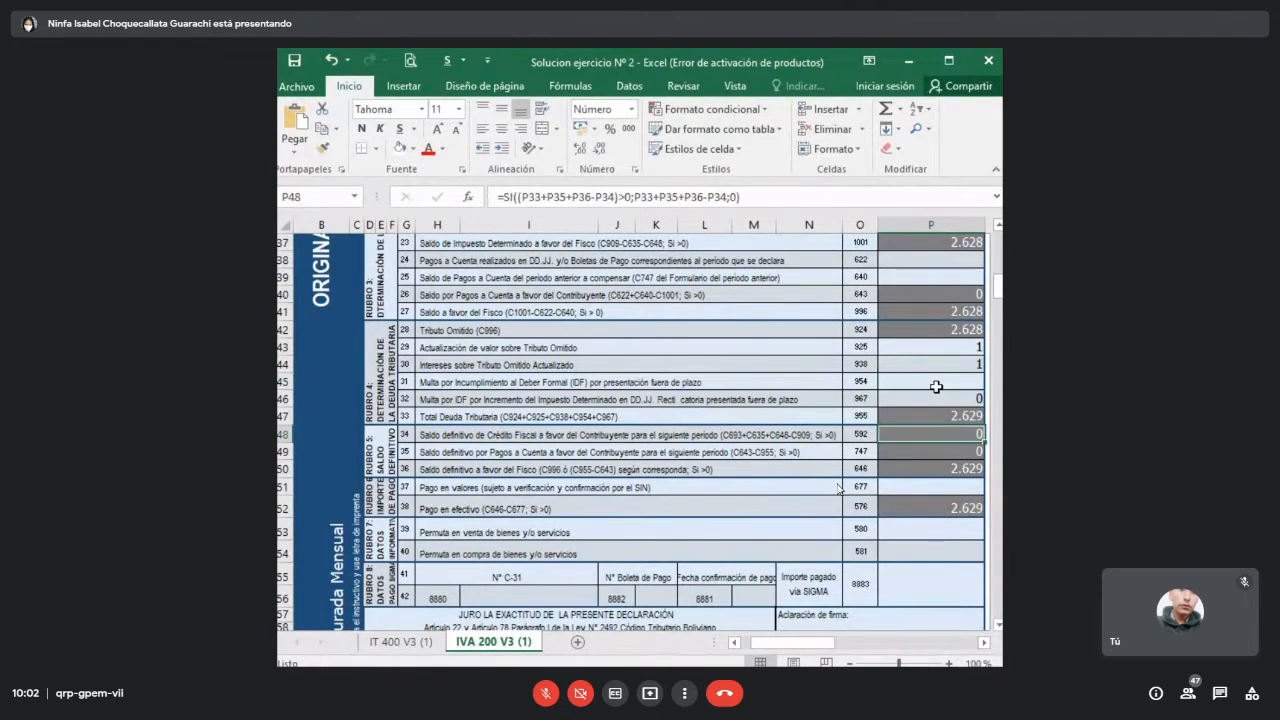
- Re-enter the code 954 fine as =2,20493*50 in P45, giving 110
click(940, 379)
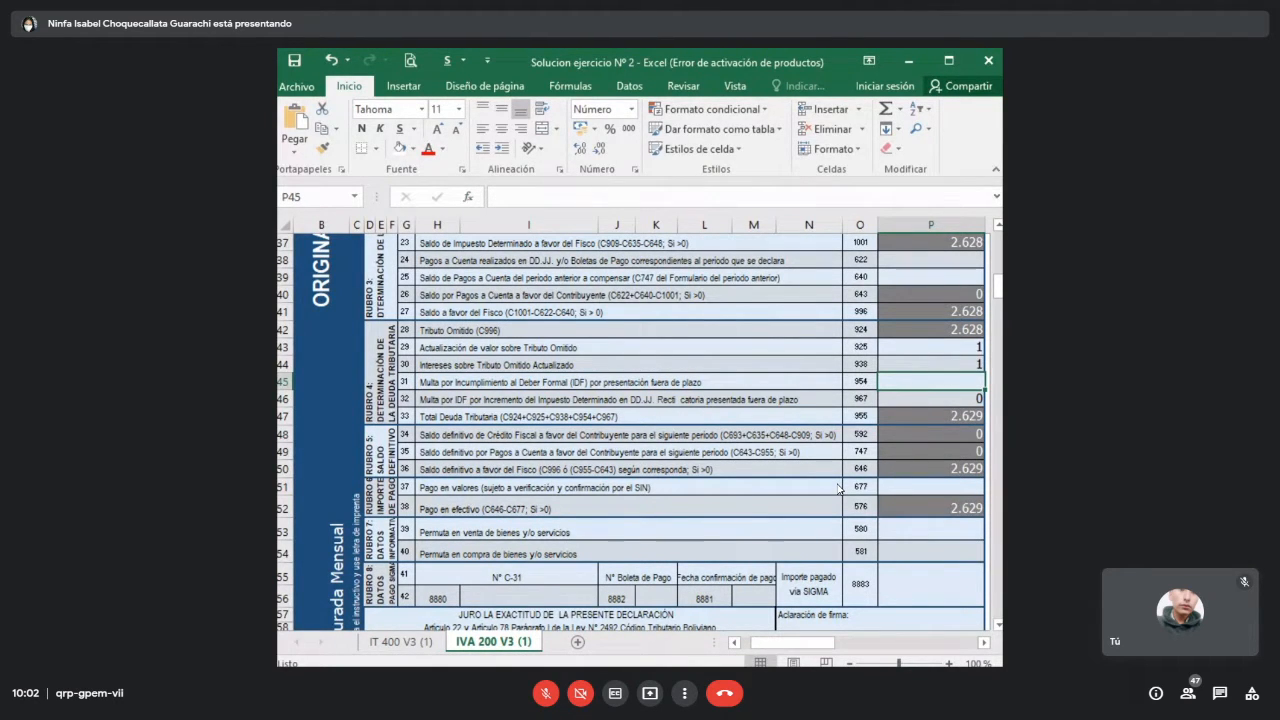
text(=)
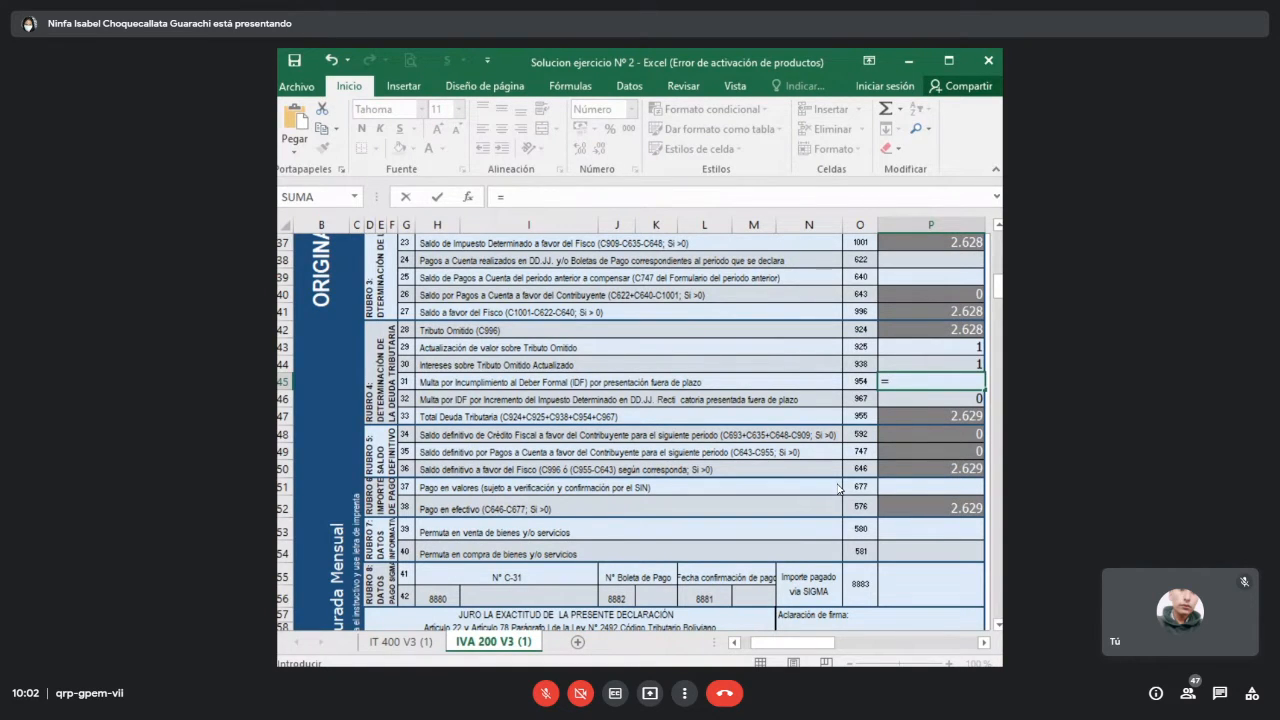
text(2,204)
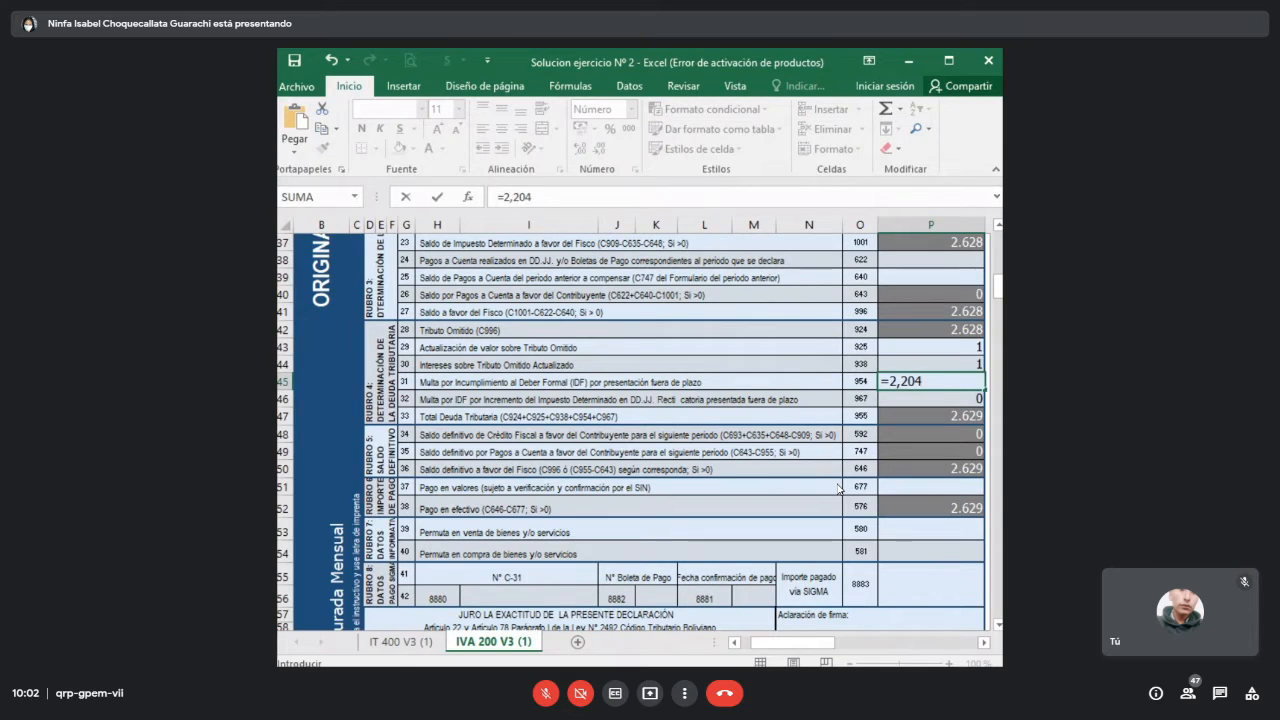
text(93*50)
key(Return)
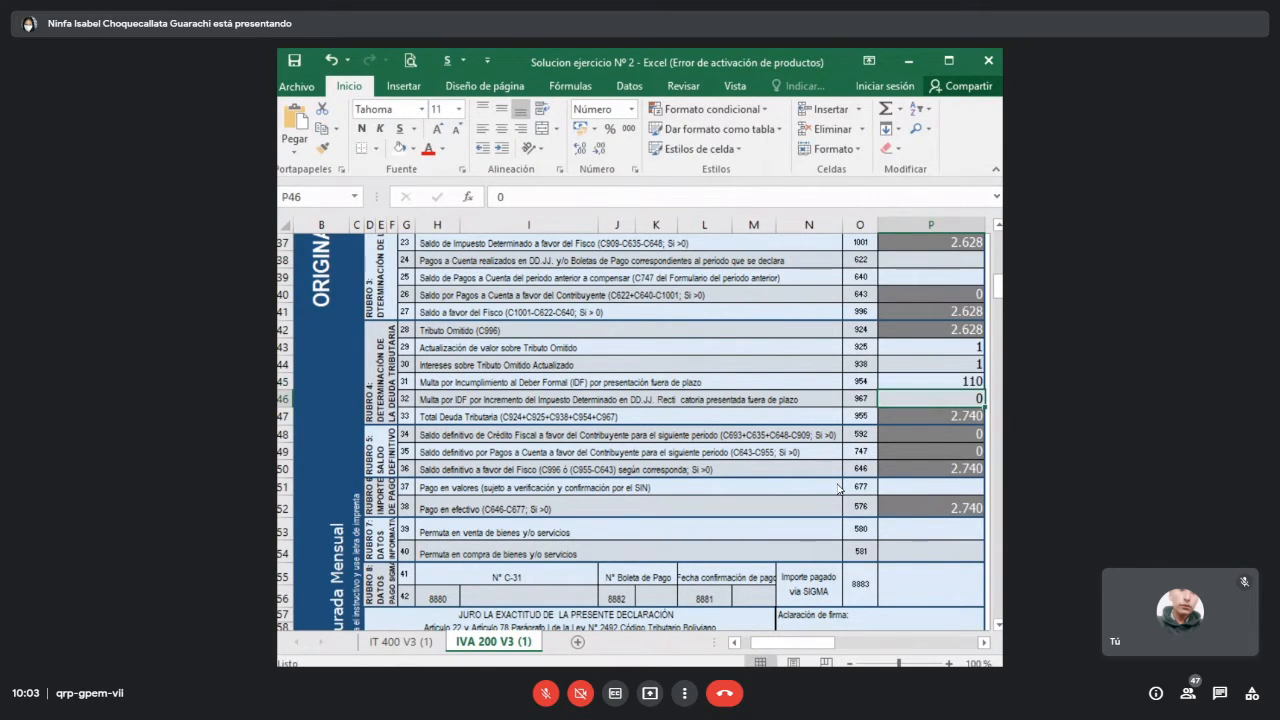
click(943, 381)
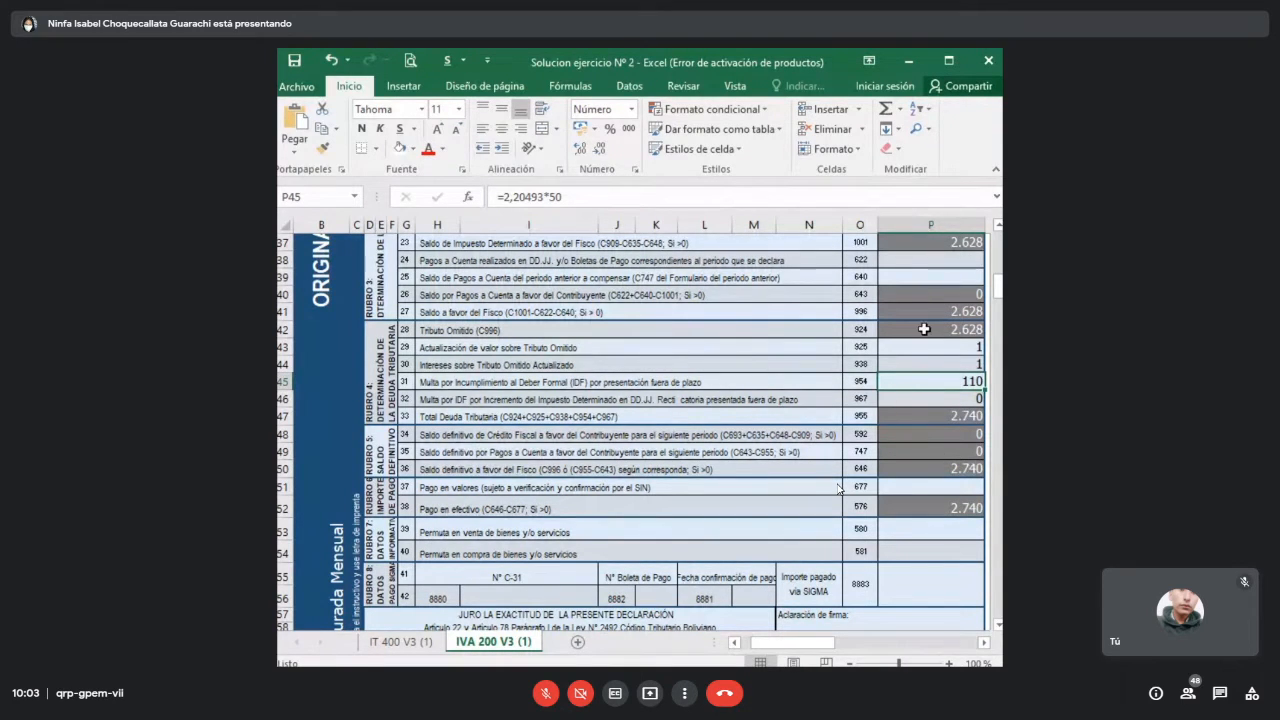
drag(924, 329, 928, 399)
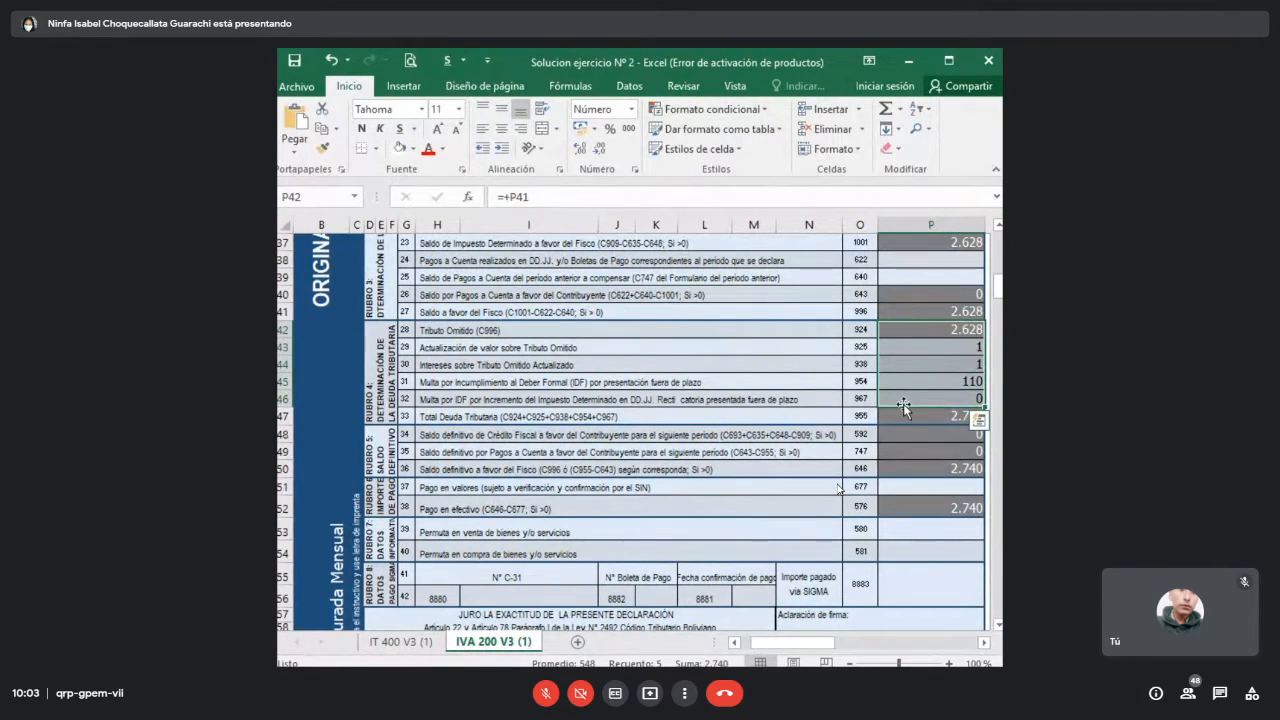
scroll(903, 407, down, 3)
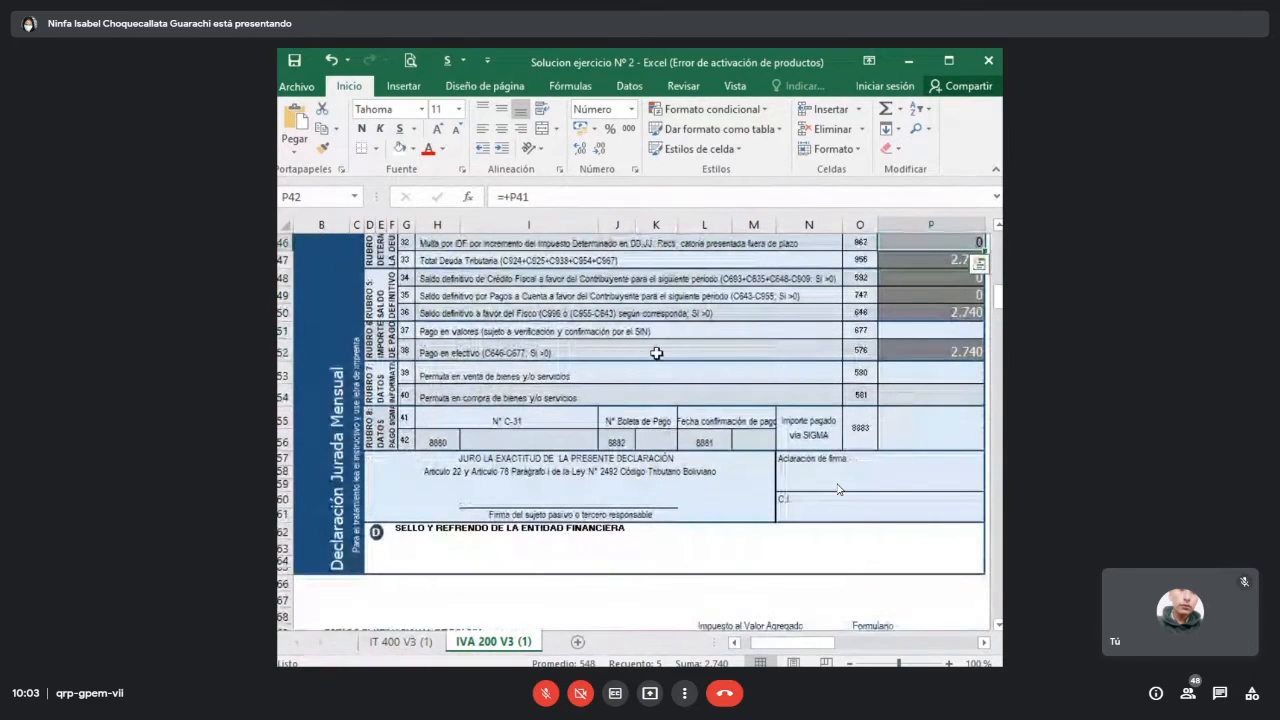
drag(480, 354, 930, 354)
click(944, 348)
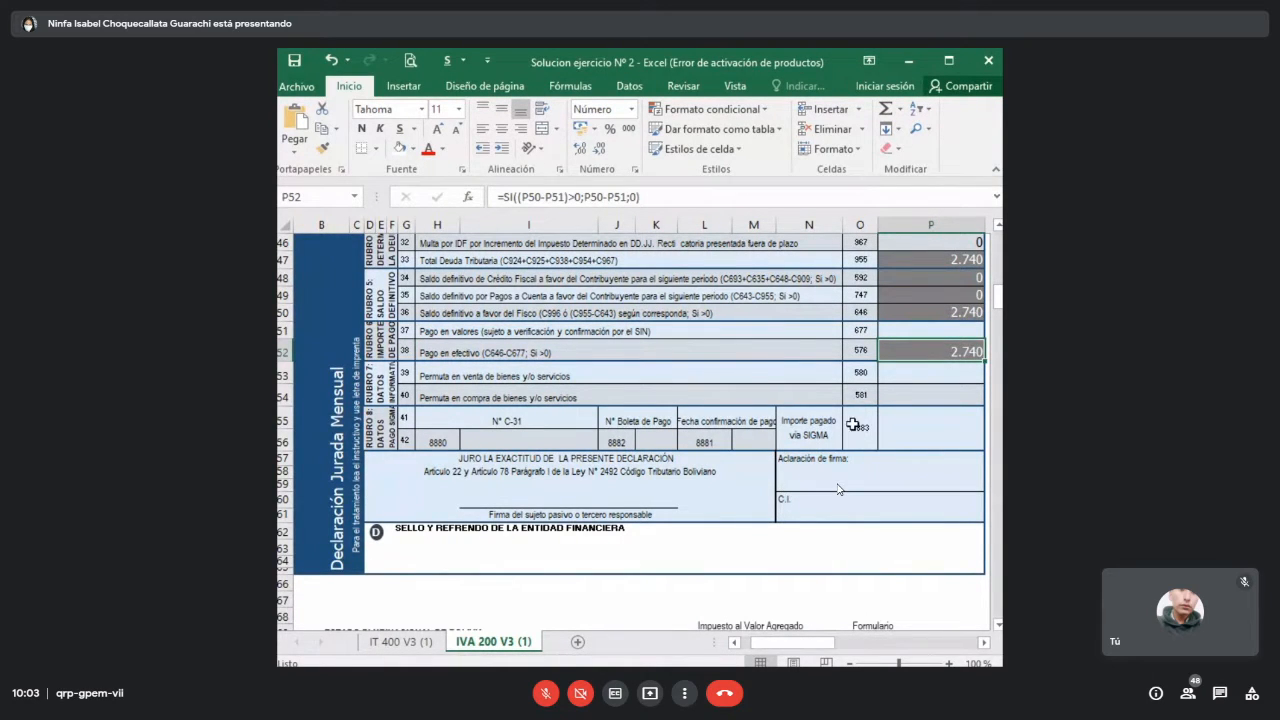
click(864, 483)
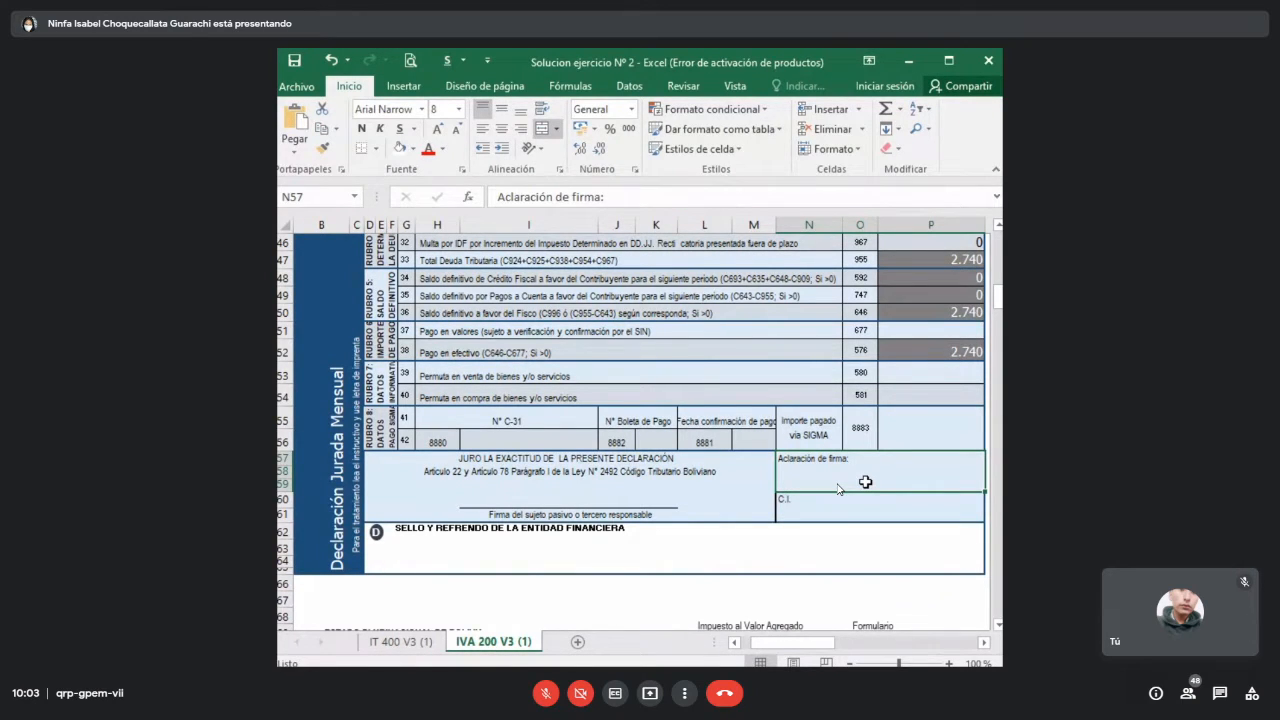
scroll(865, 482, up, 5)
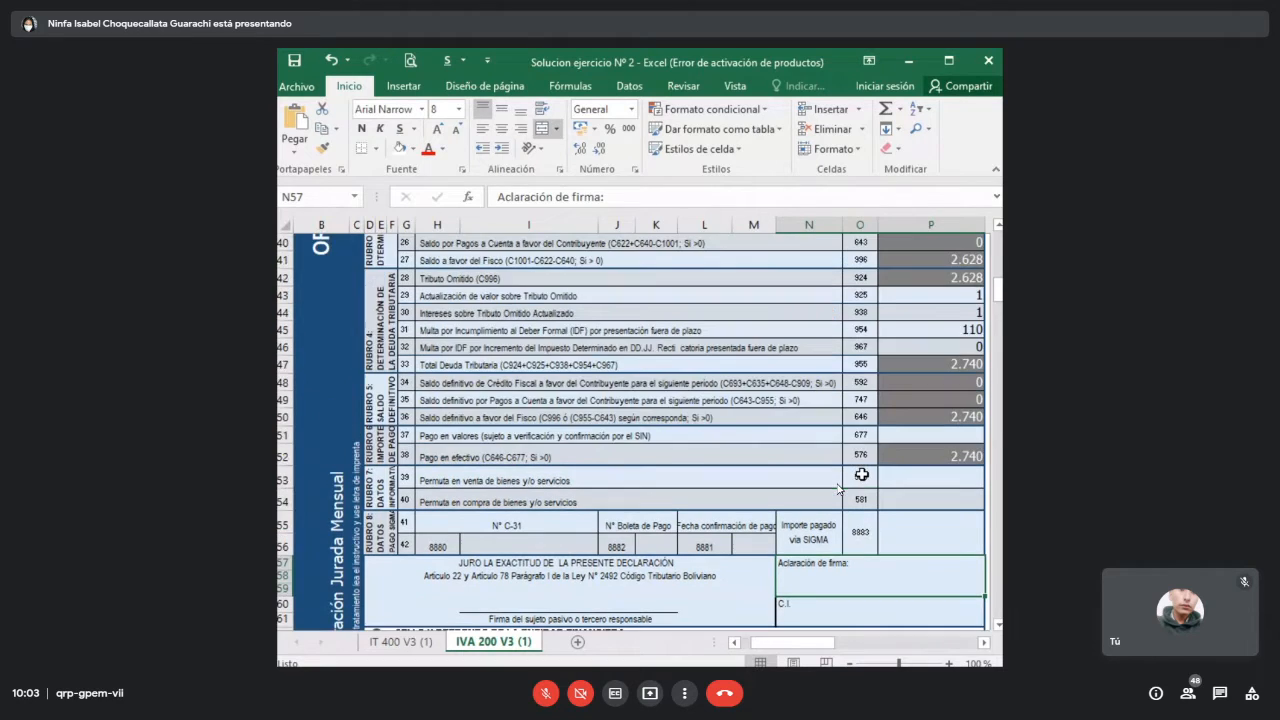
scroll(862, 475, up, 2)
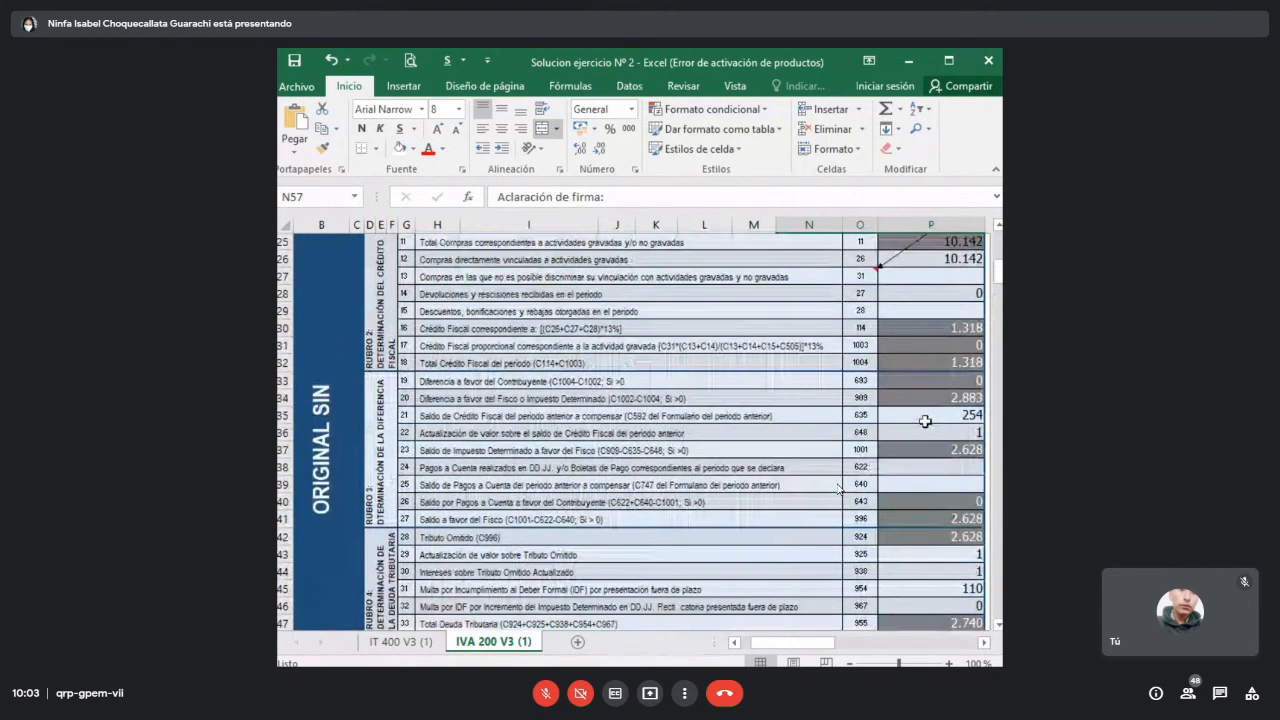
click(932, 414)
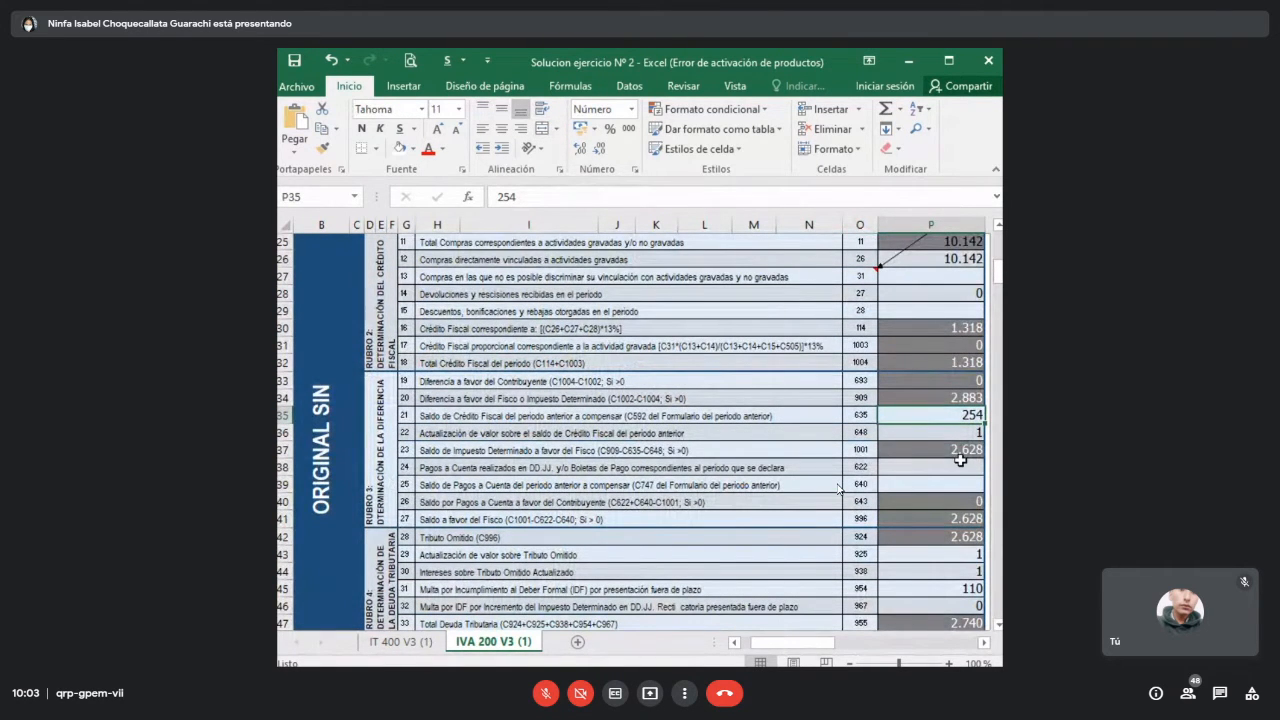
drag(448, 416, 952, 418)
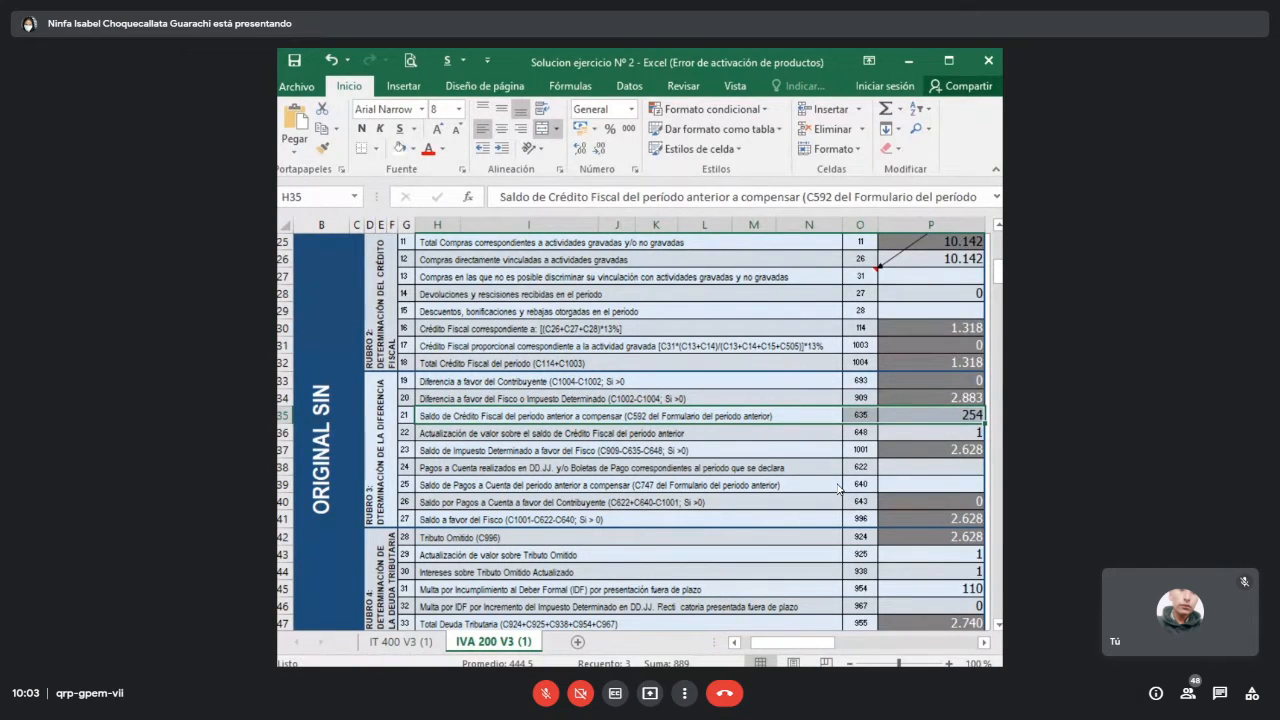
key(alt+Tab)
click(930, 417)
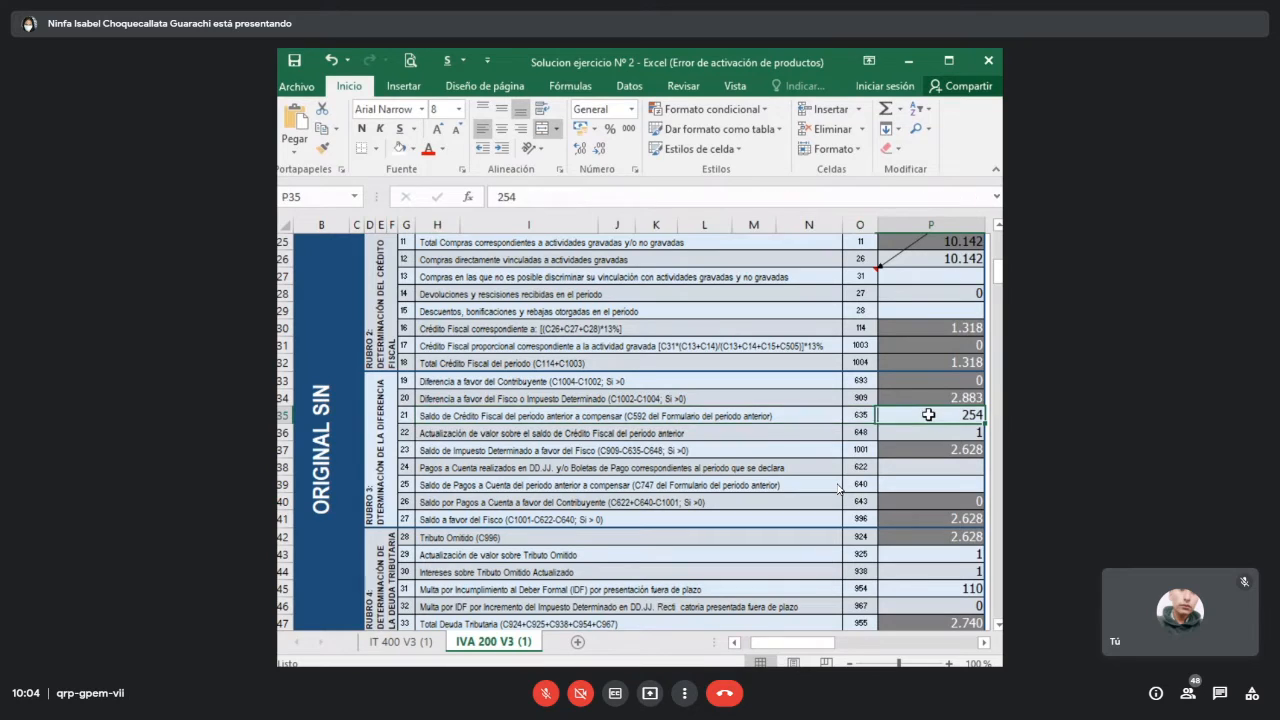
click(927, 432)
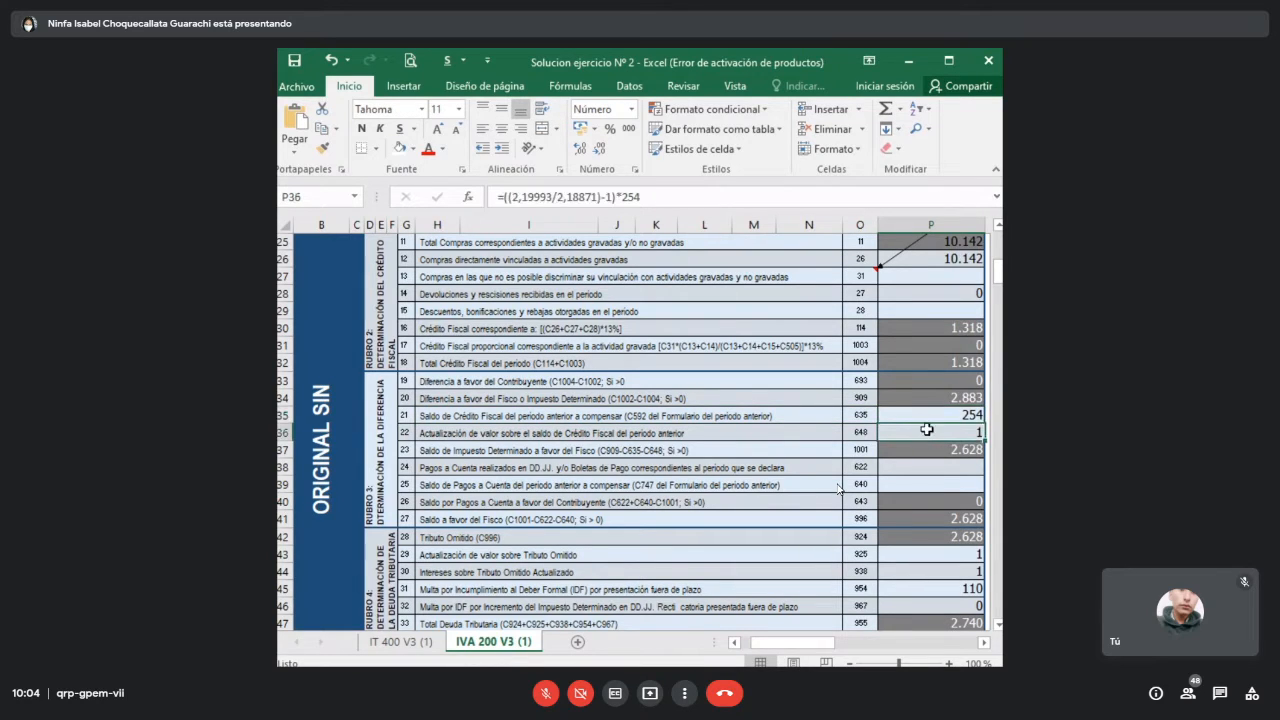
key(alt+Tab)
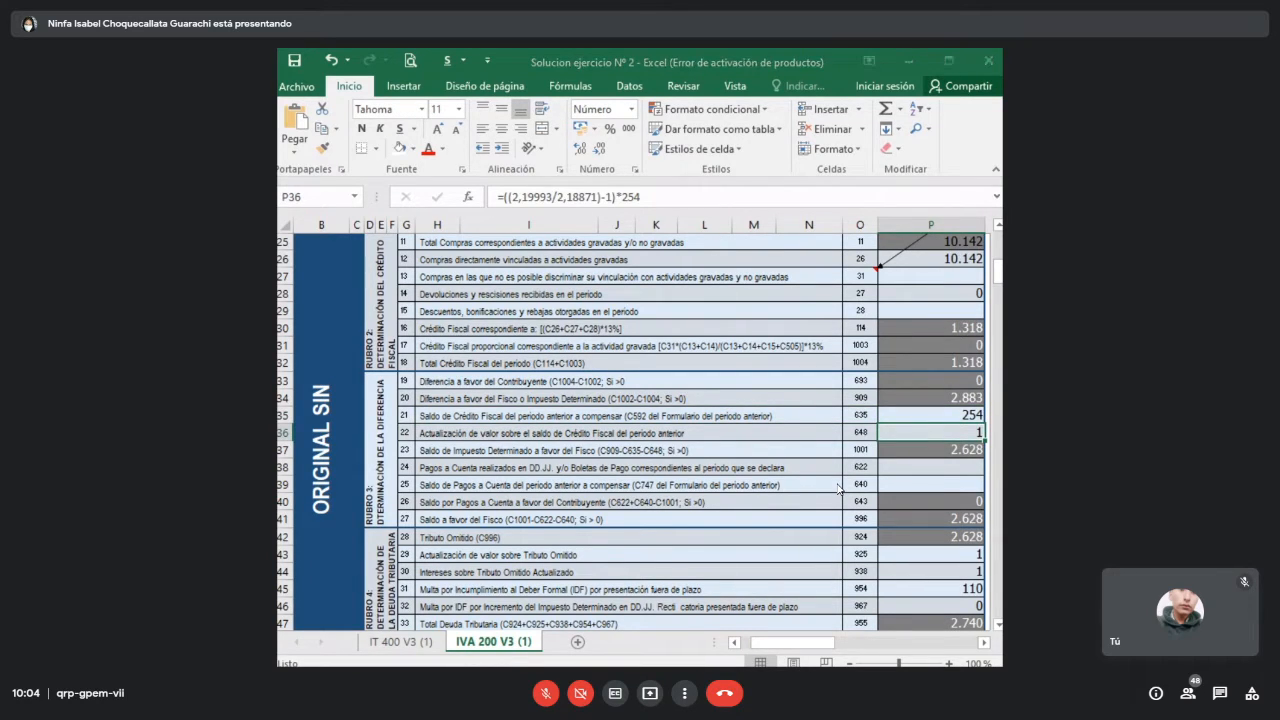
click(928, 419)
click(926, 428)
drag(782, 419, 887, 416)
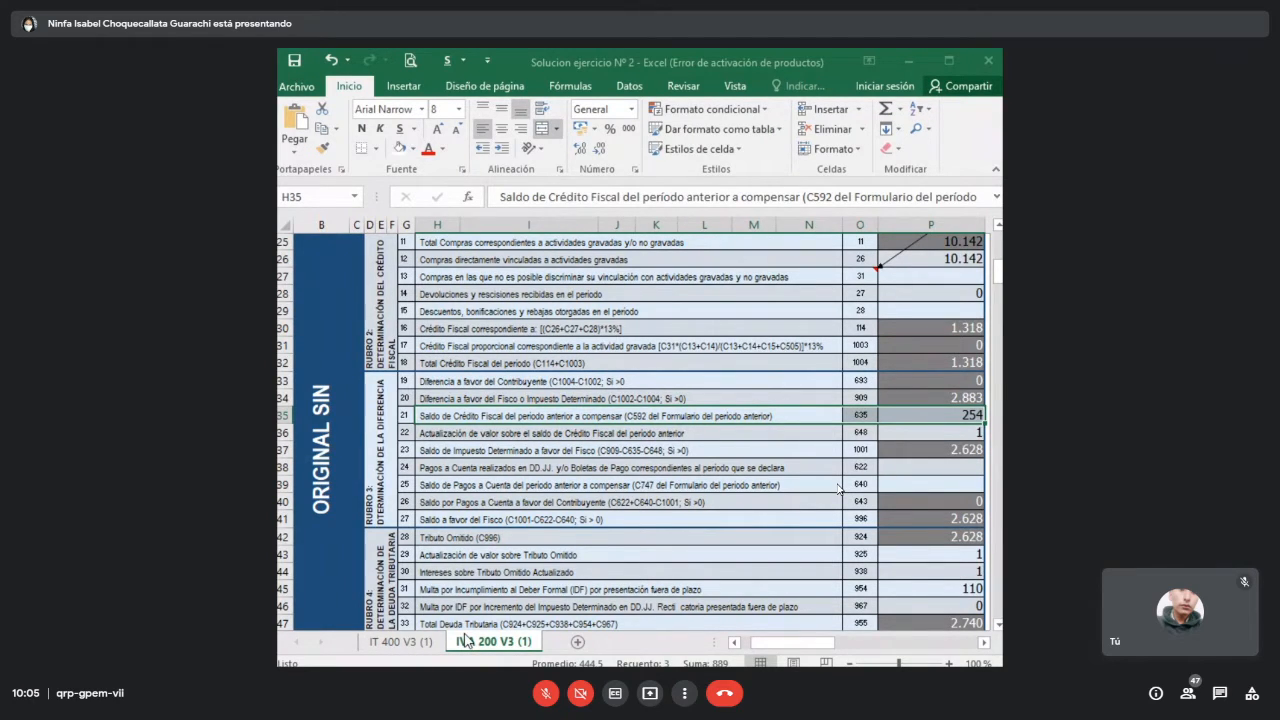
- On the IT 400 V3 (1) sheet, enter the taxpayer's full name
click(400, 642)
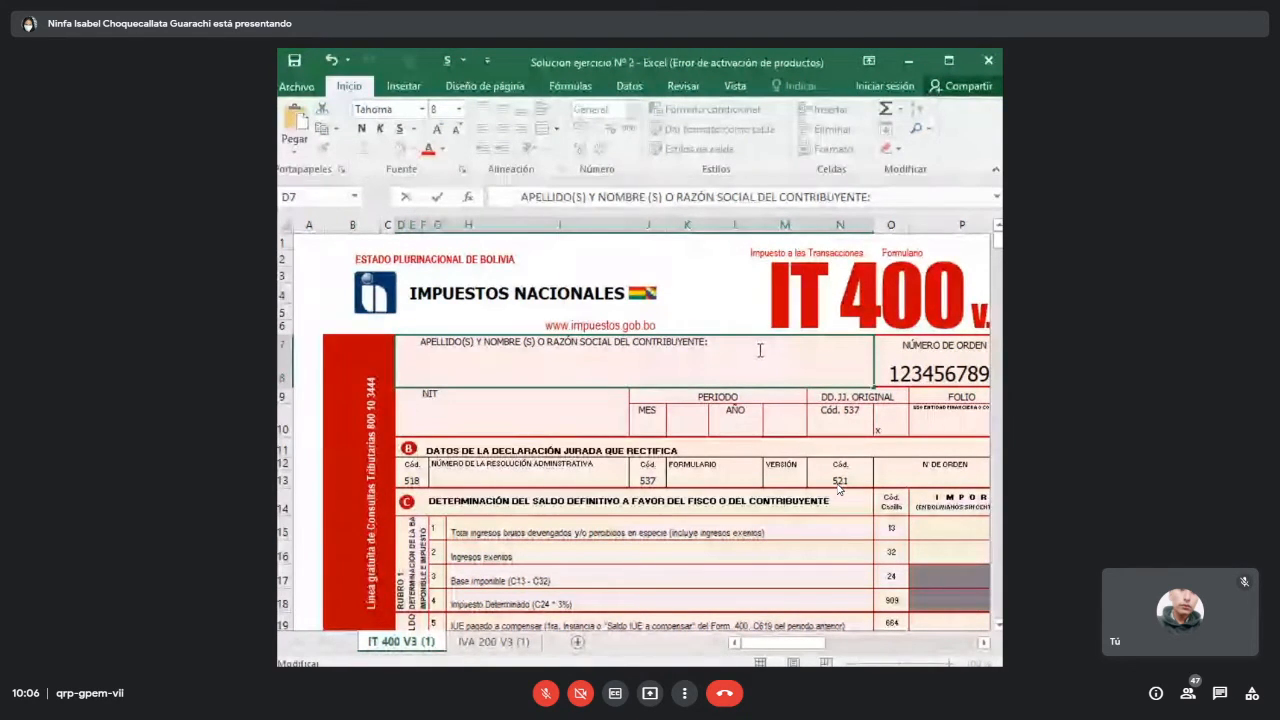
text(ANGEL GABRIEL)
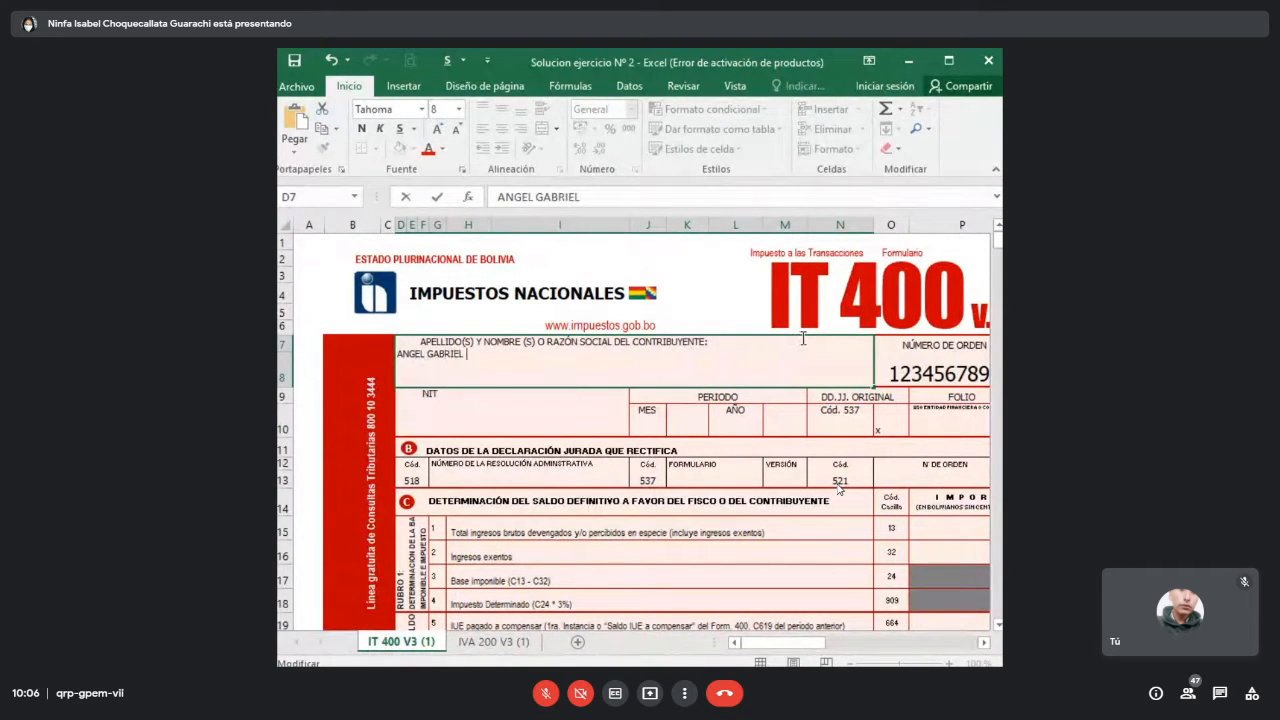
text( GONZALES)
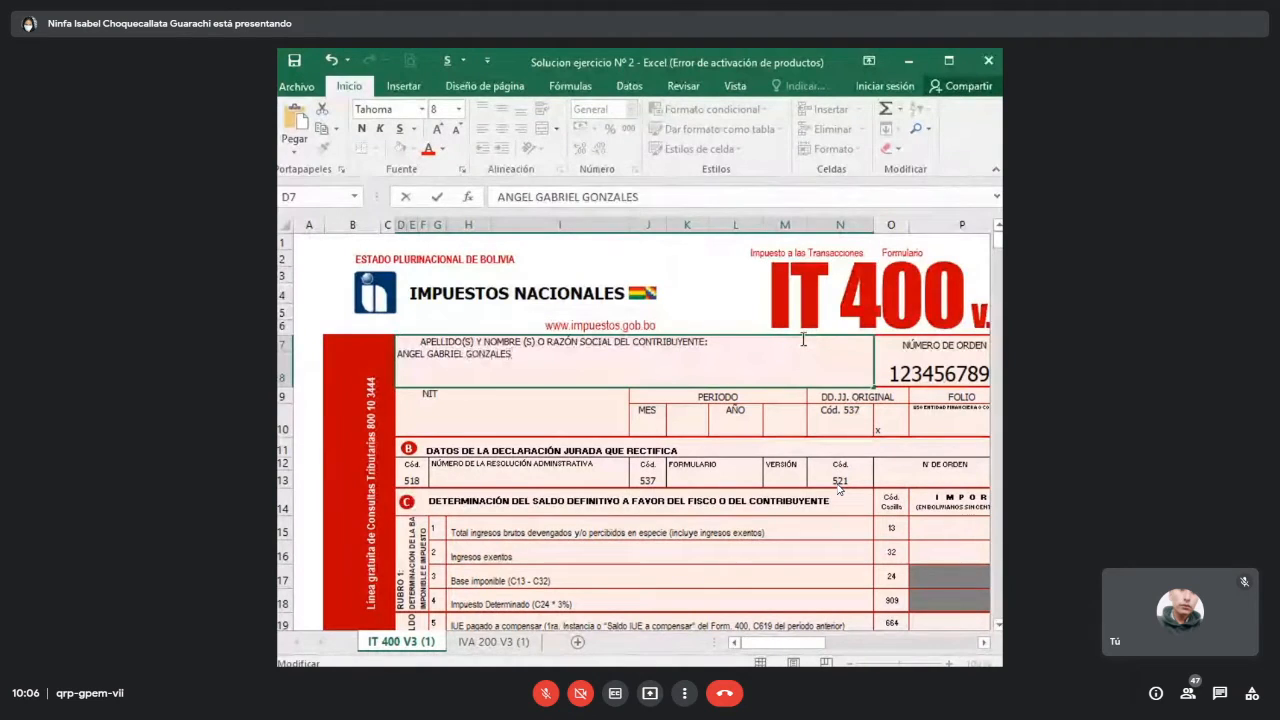
key(Return)
- Fill in the taxpayer's NIT and set the period to month 2, year 2021
double_click(553, 421)
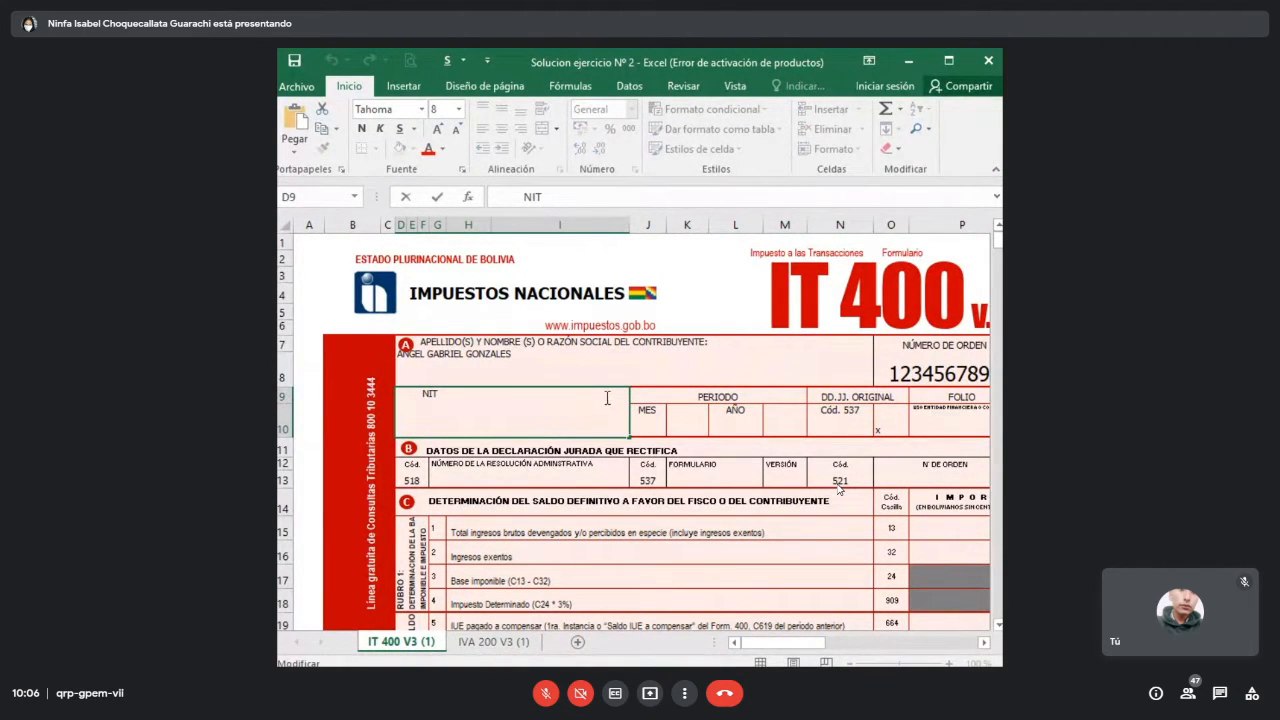
text(123456010)
key(Return)
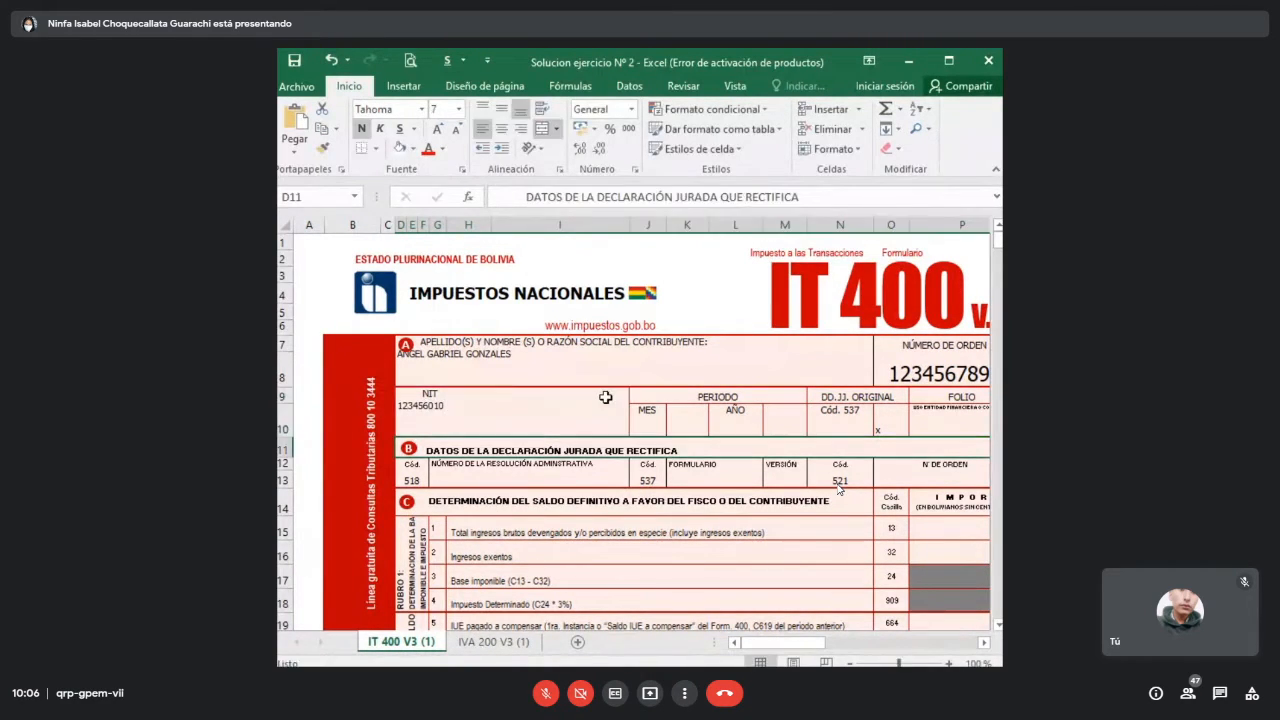
click(694, 424)
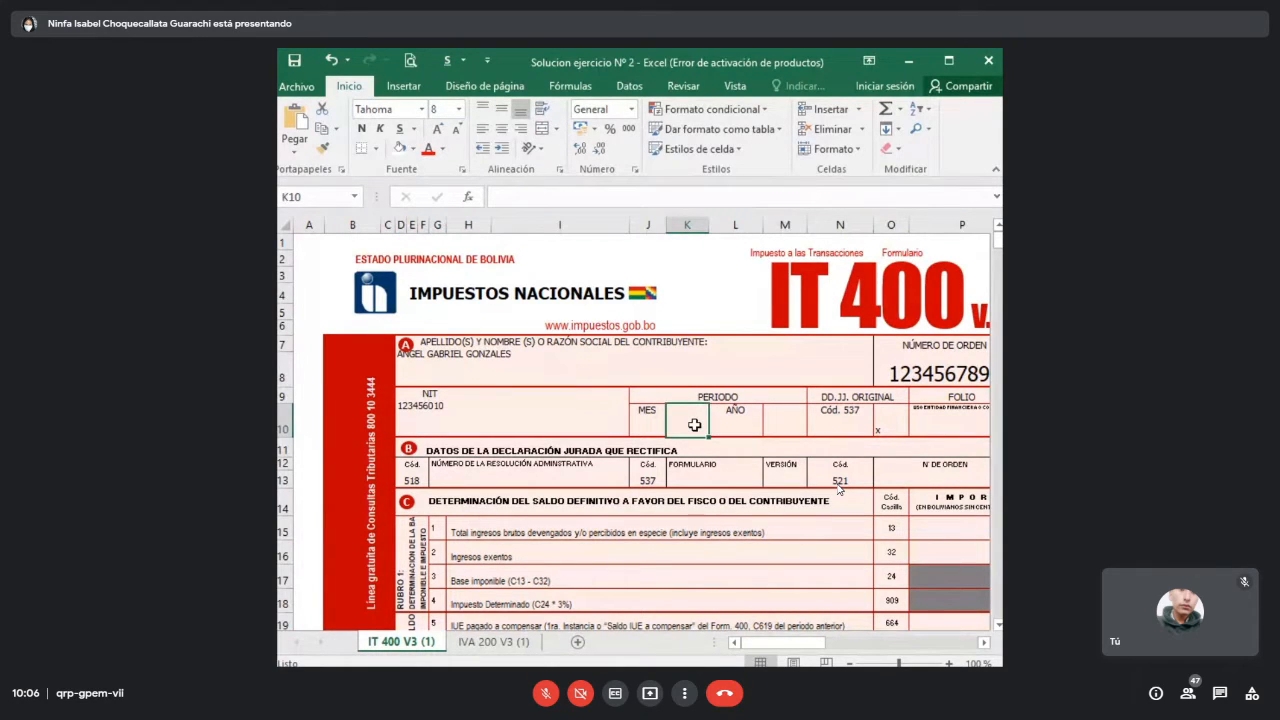
text(2)
key(Tab)
key(Tab)
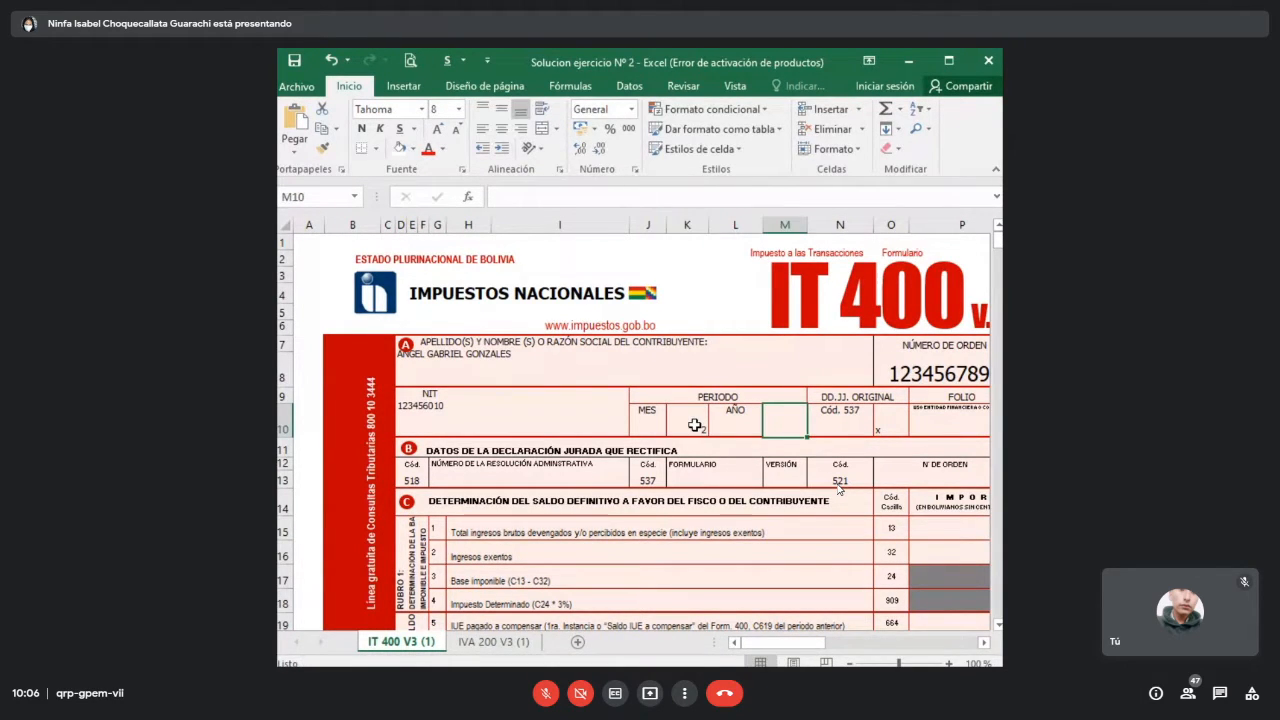
text(2021)
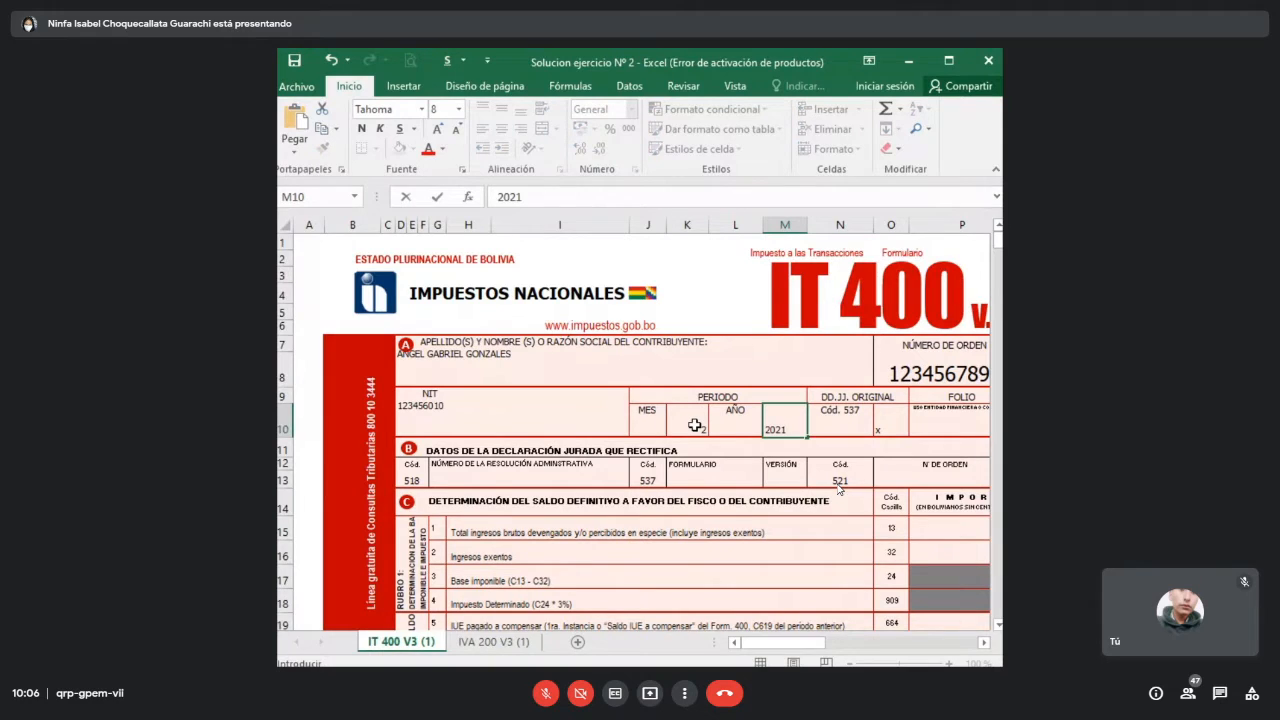
key(Return)
key(Return)
key(Return)
key(Return)
key(Return)
key(Return)
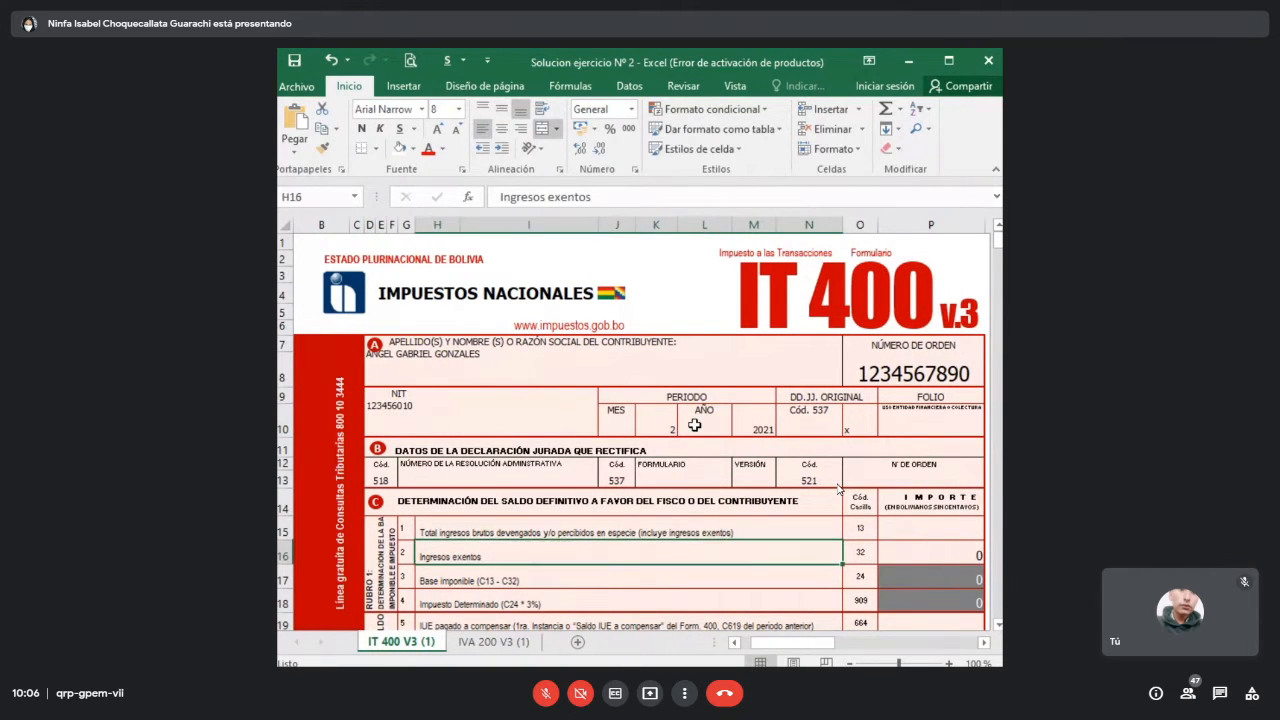
- Enter 32318 as gross income on the IT 400 form
key(Return)
key(Return)
key(Return)
key(Return)
key(Return)
key(Return)
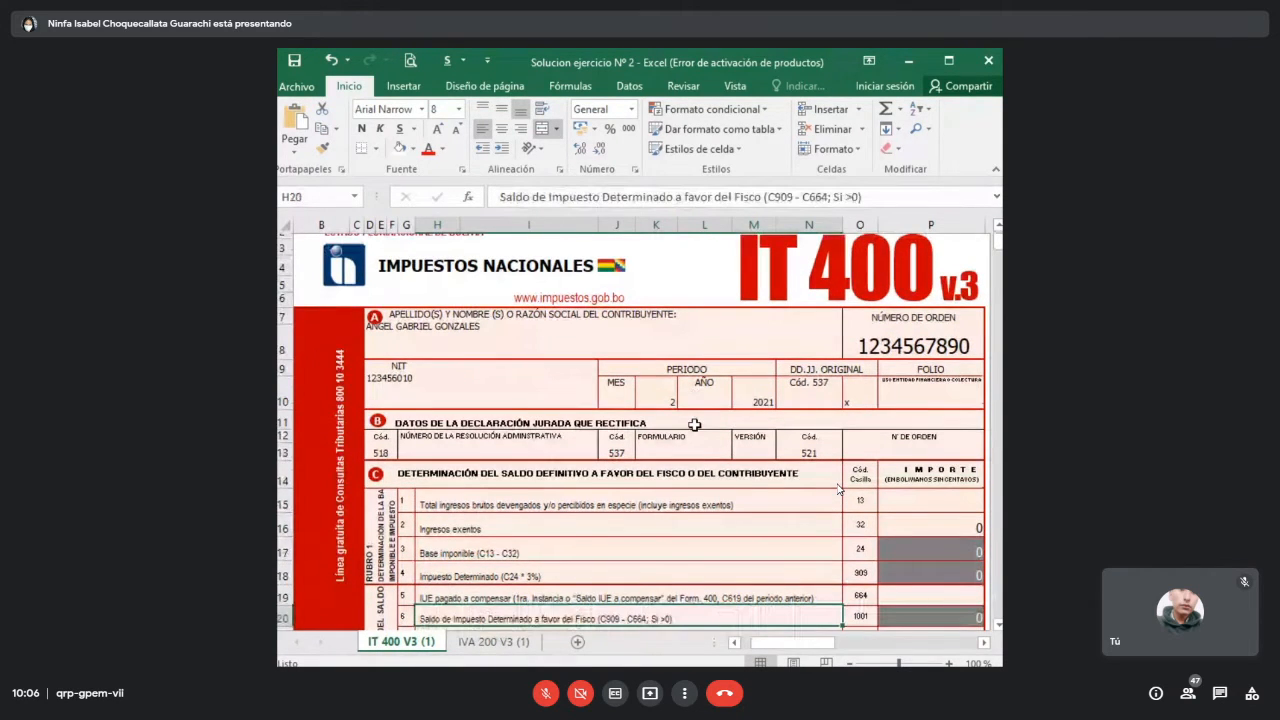
key(Return)
key(Return)
key(Return)
key(Return)
key(Return)
key(Return)
key(Return)
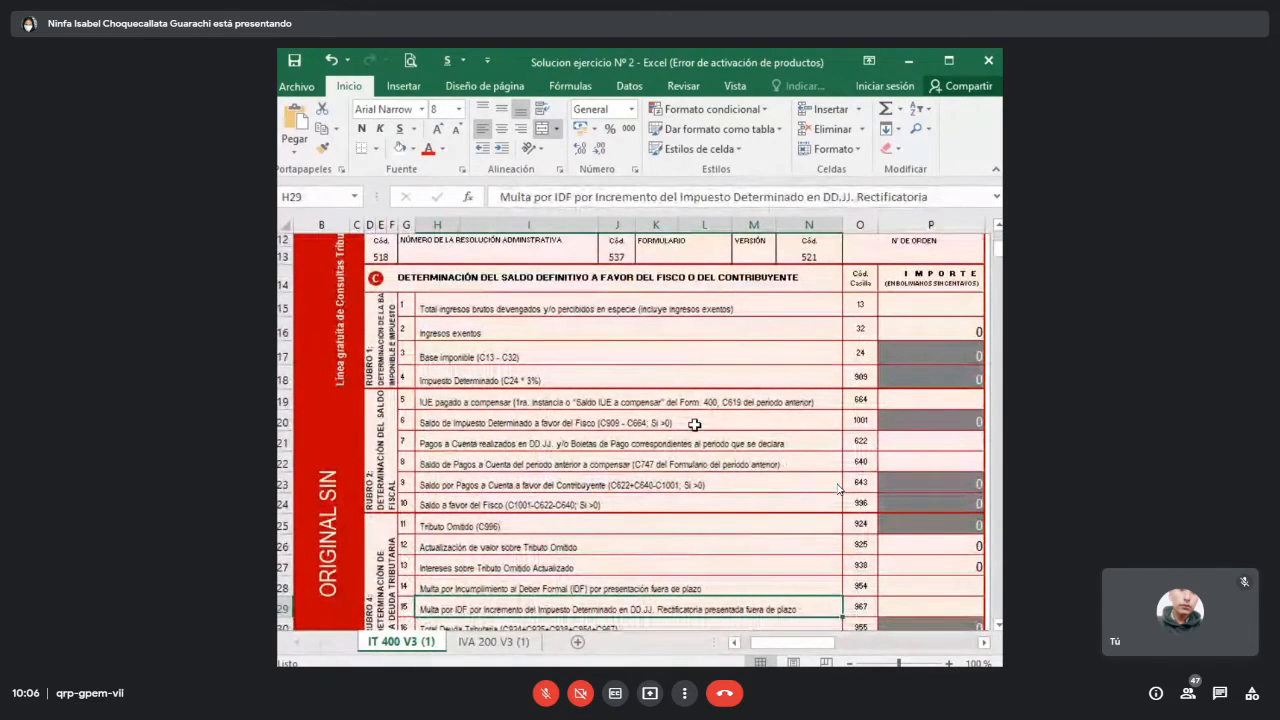
click(605, 316)
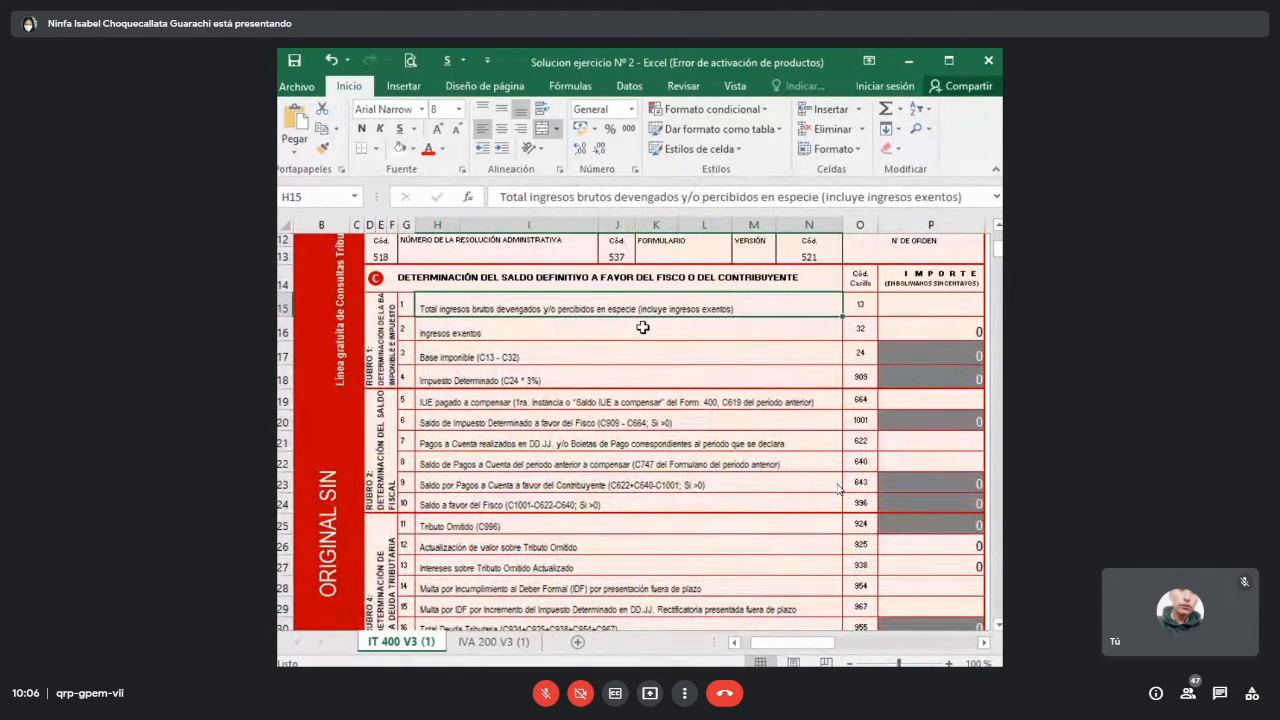
click(956, 302)
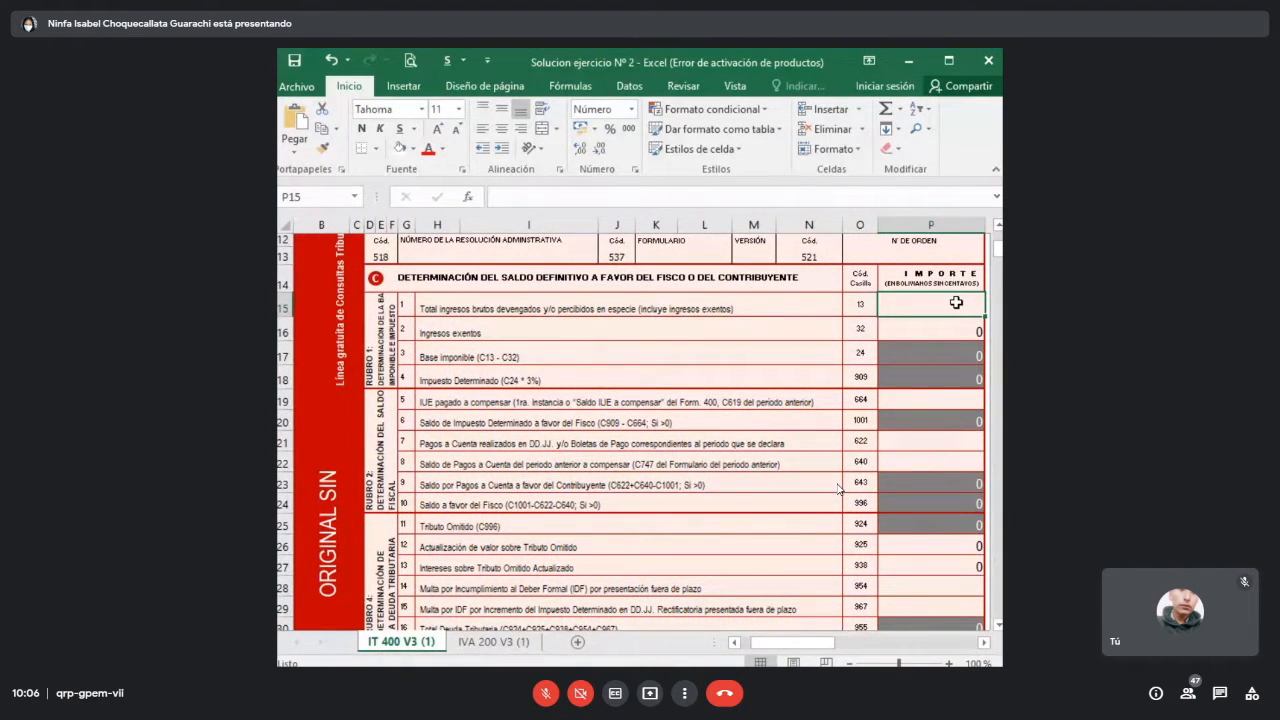
text(32318)
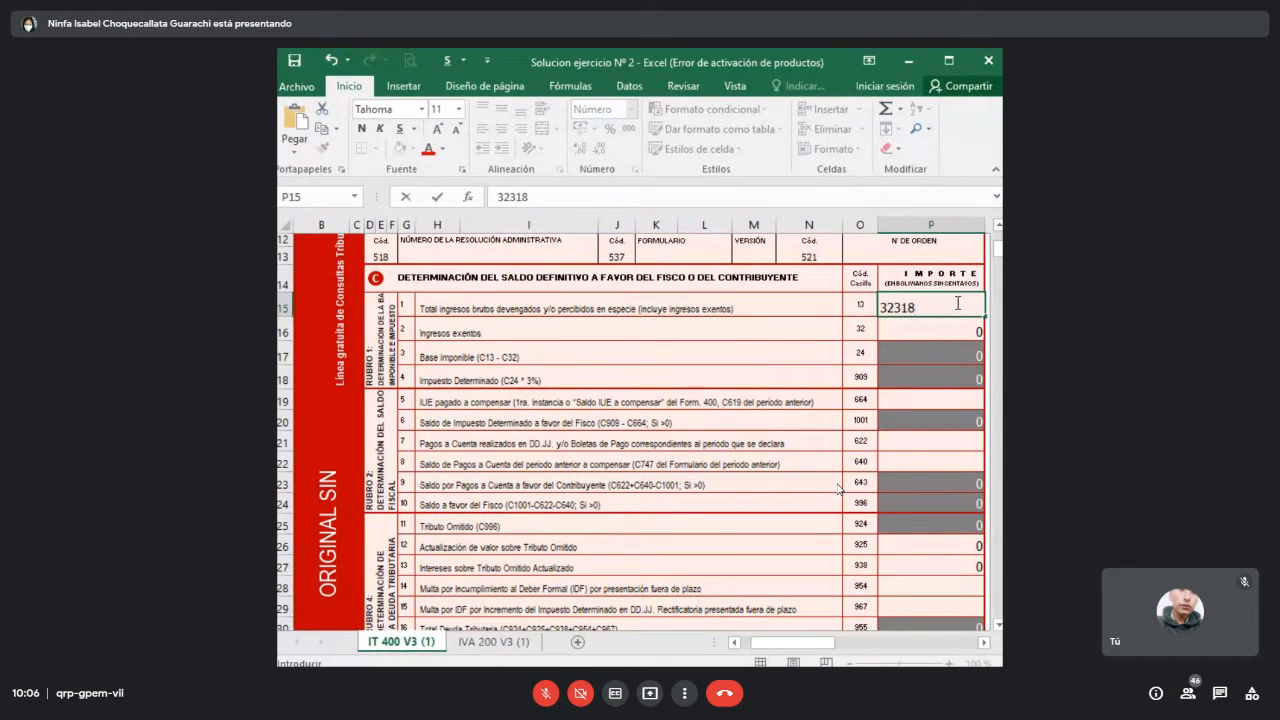
key(Return)
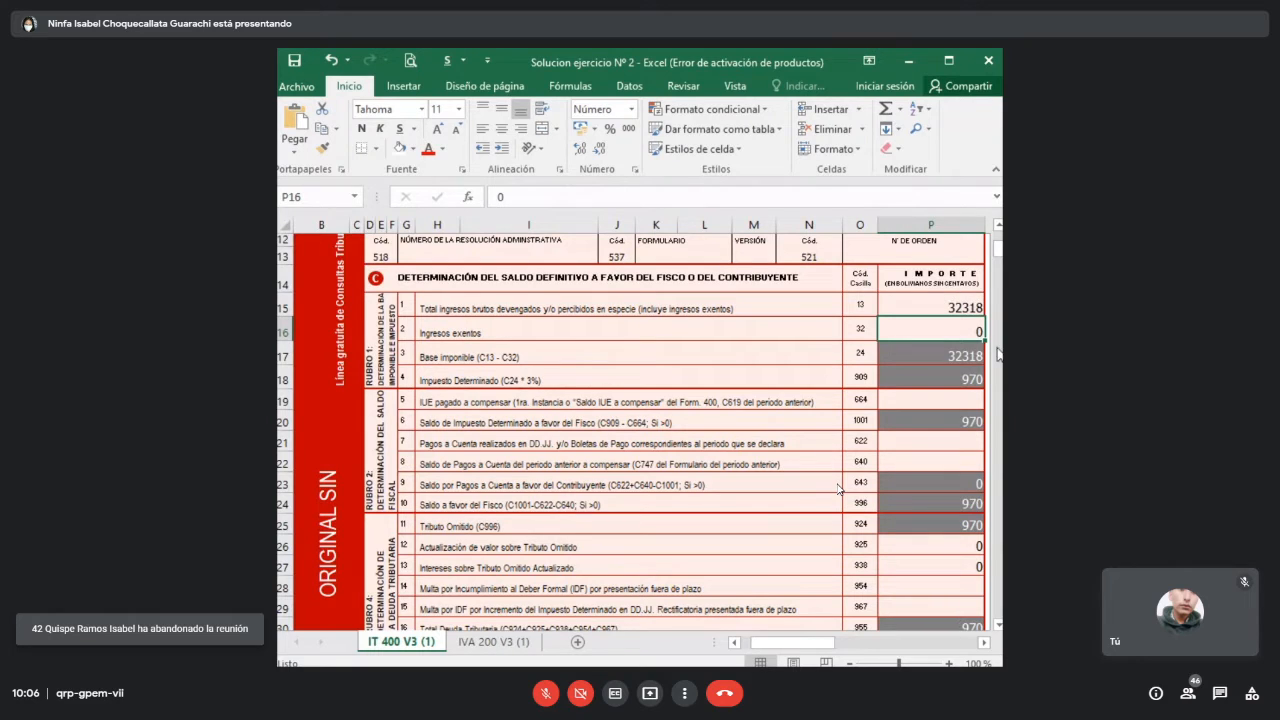
- Enter 0 for IUE to offset, payments on account and prior-period payment balance, giving 970 tax due
scroll(718, 340, up, 2)
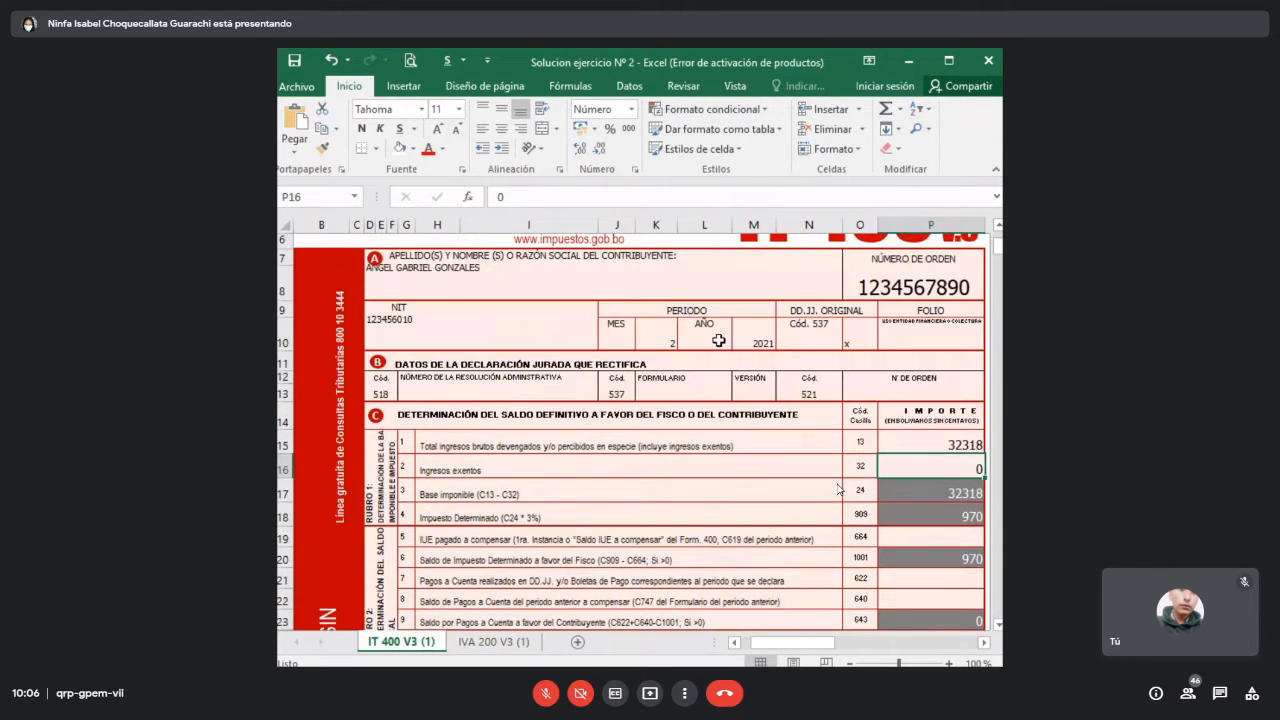
scroll(718, 340, down, 3)
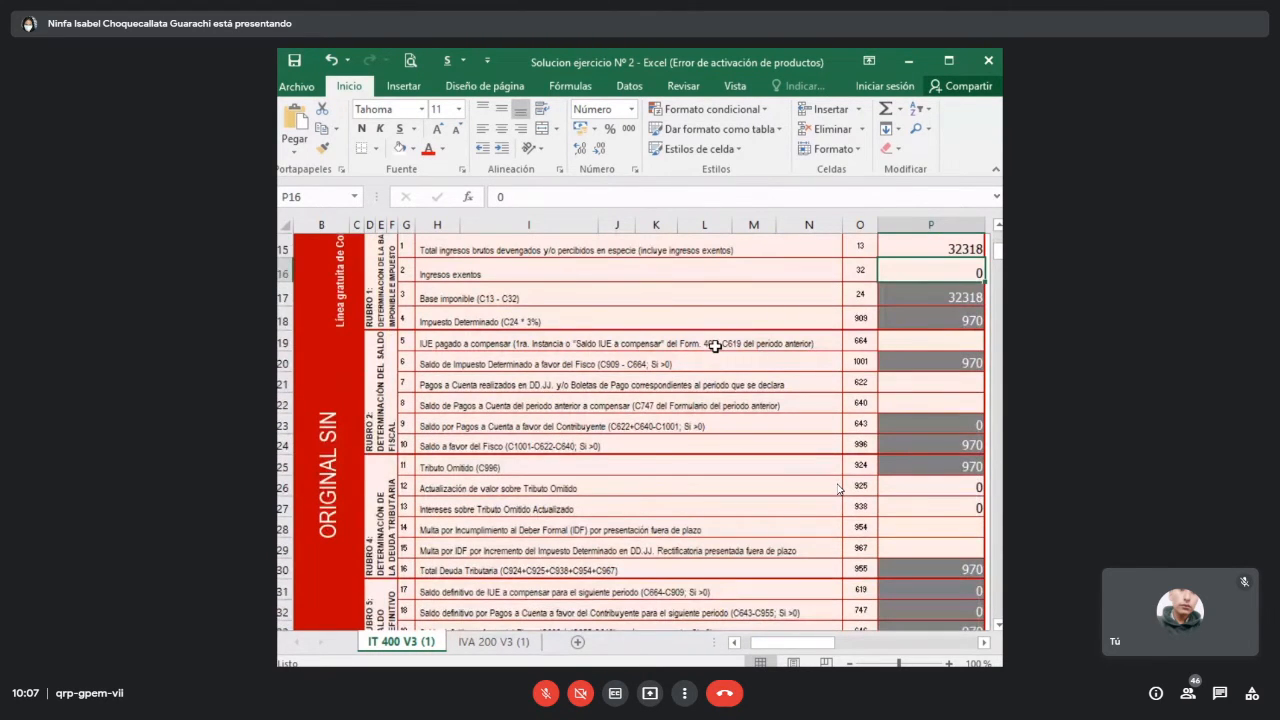
click(948, 343)
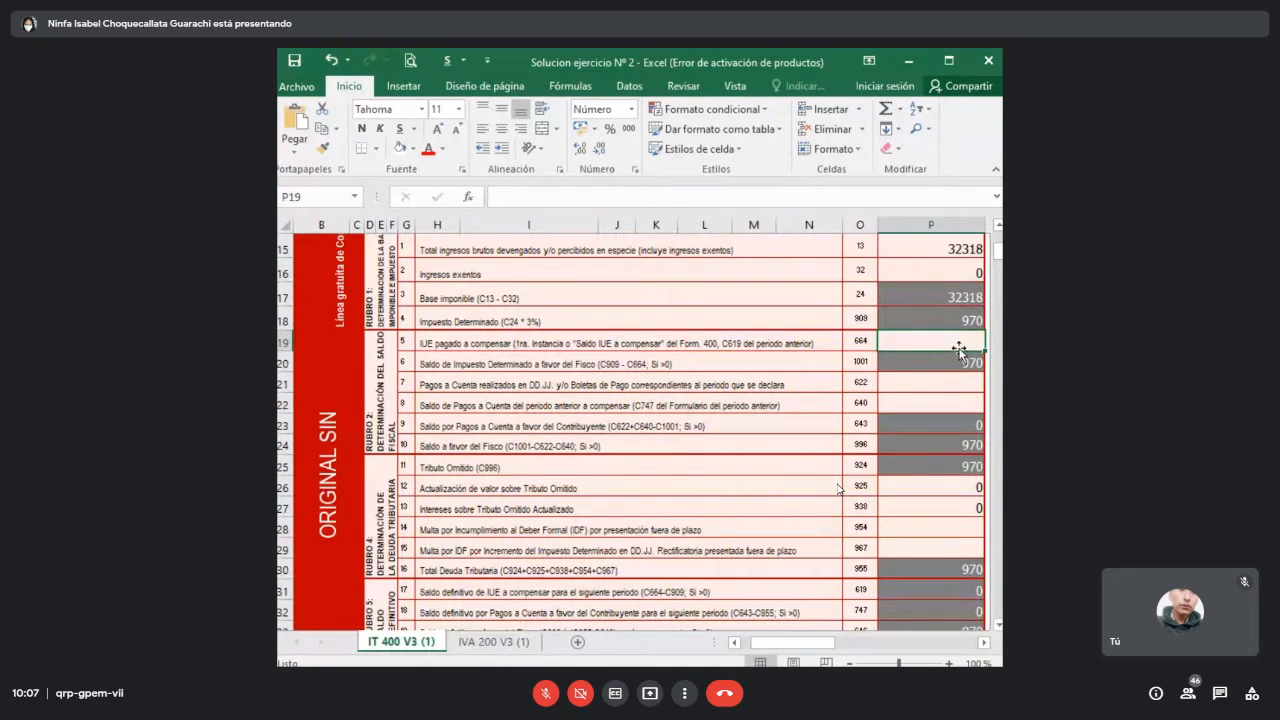
text(0)
key(Return)
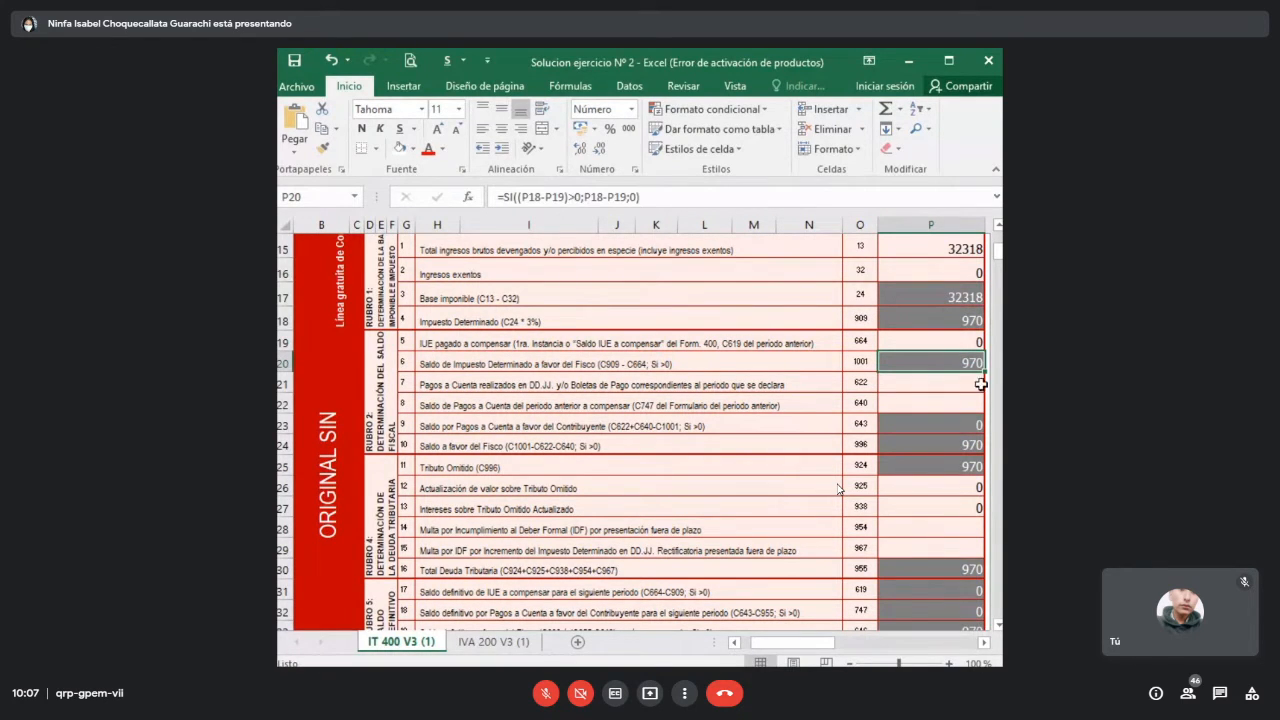
click(959, 384)
text(0)
key(Return)
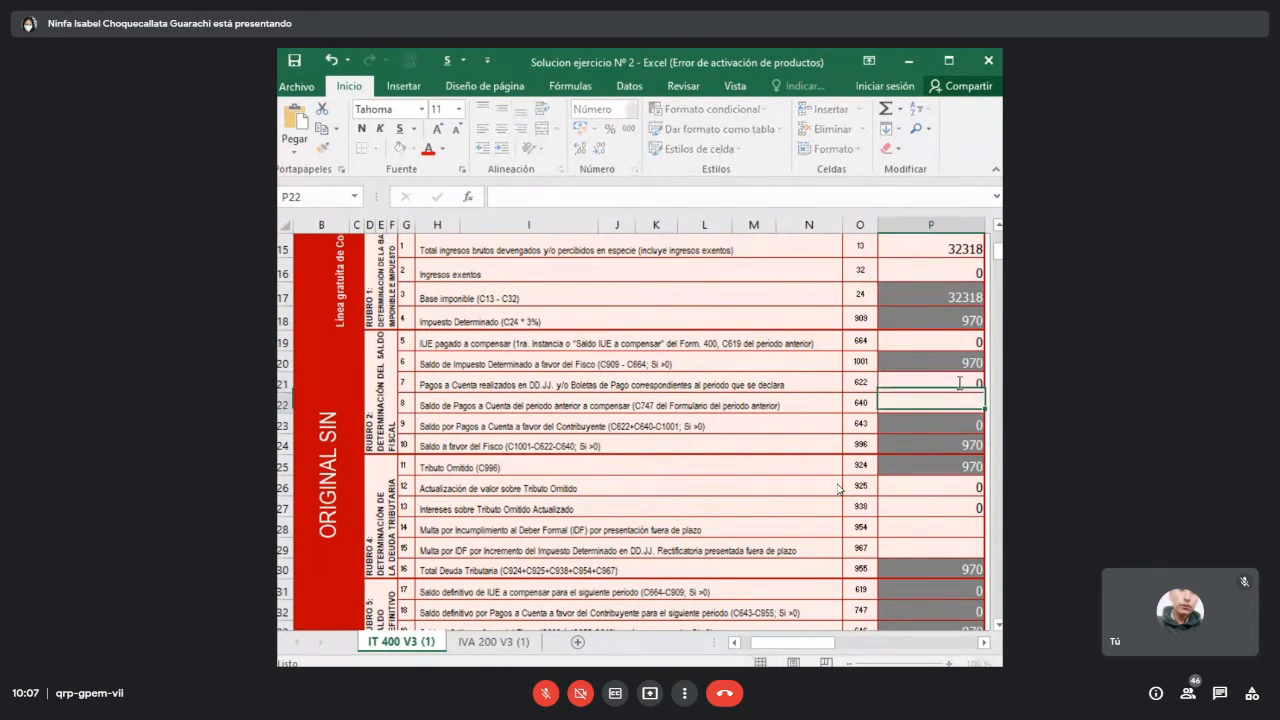
text(0)
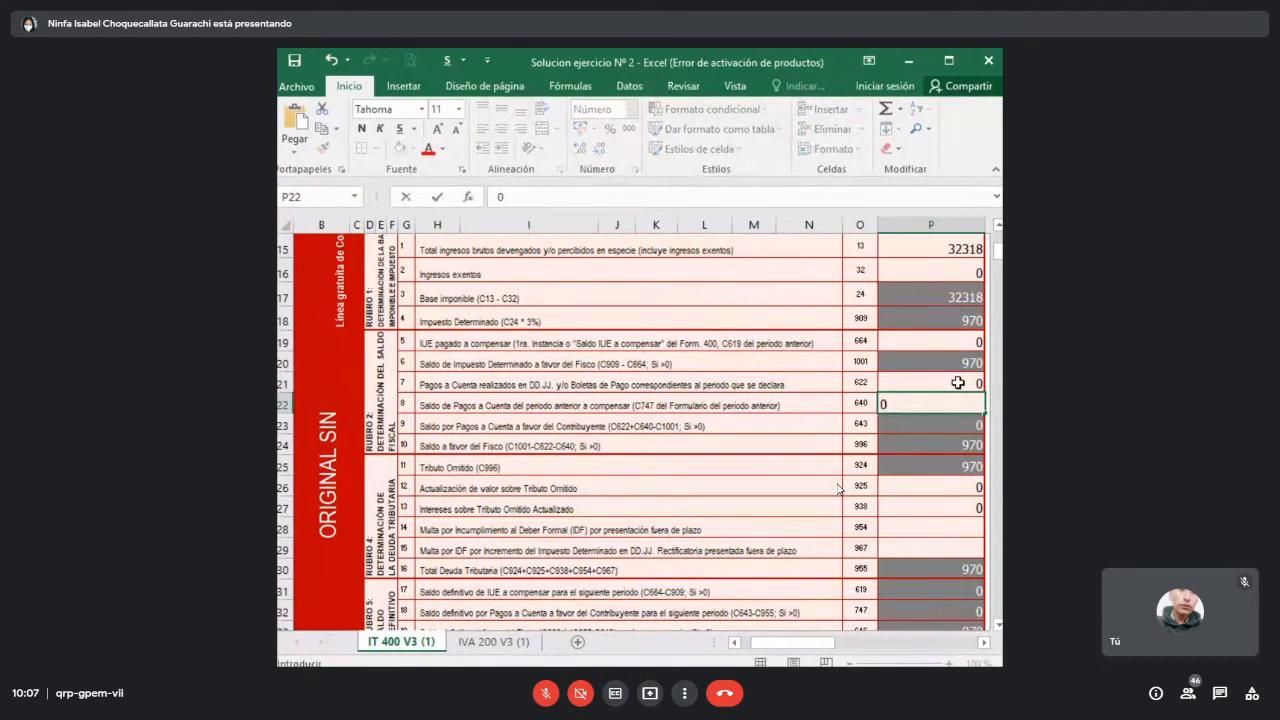
key(Return)
scroll(958, 383, down, 2)
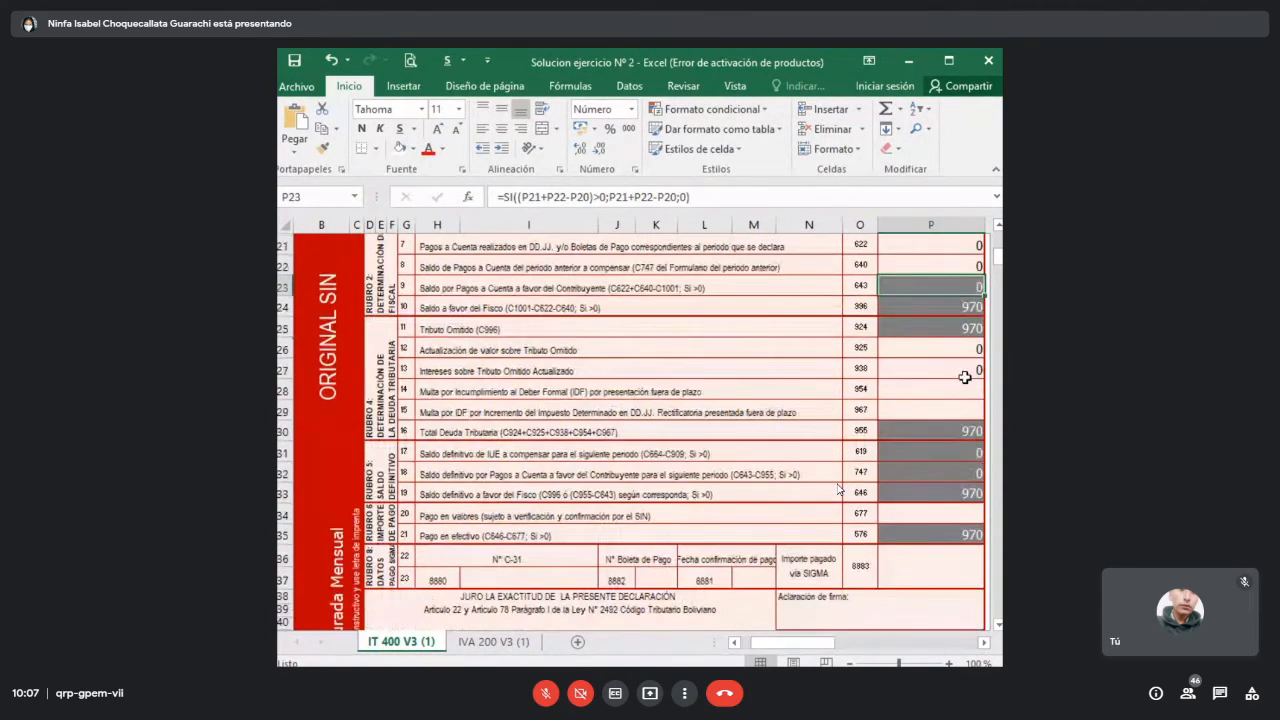
scroll(958, 369, up, 1)
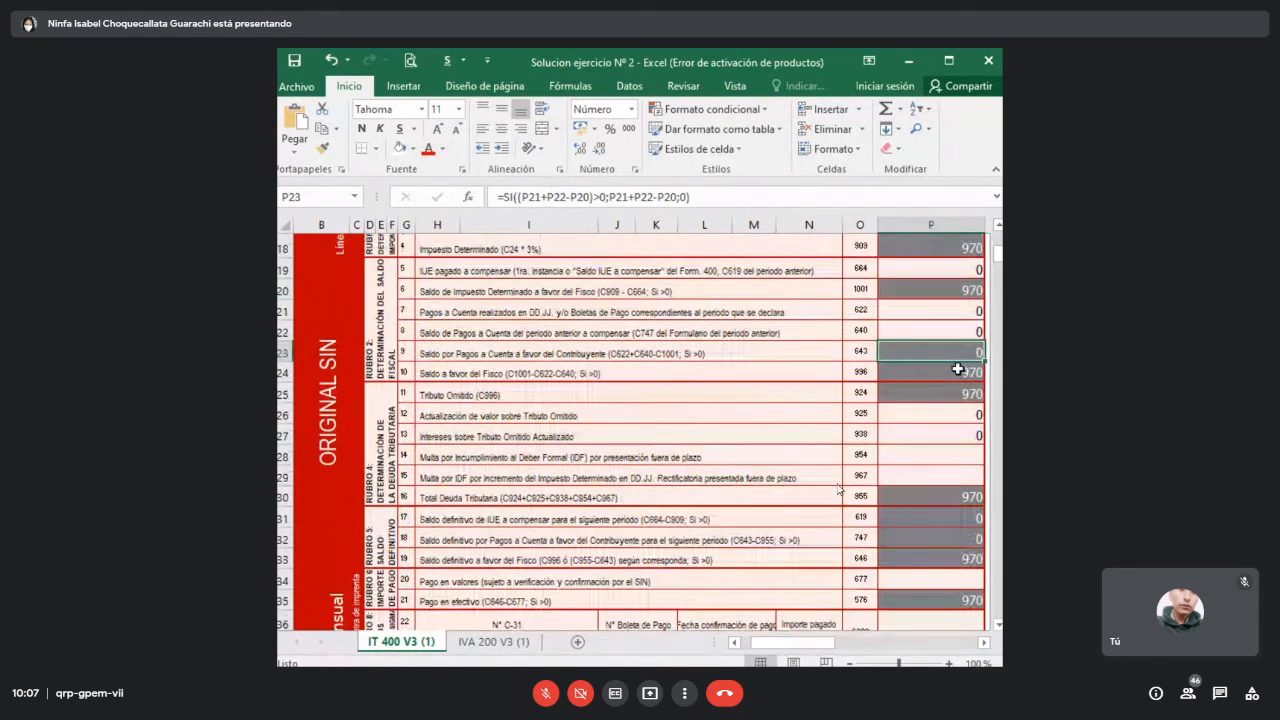
scroll(958, 369, down, 1)
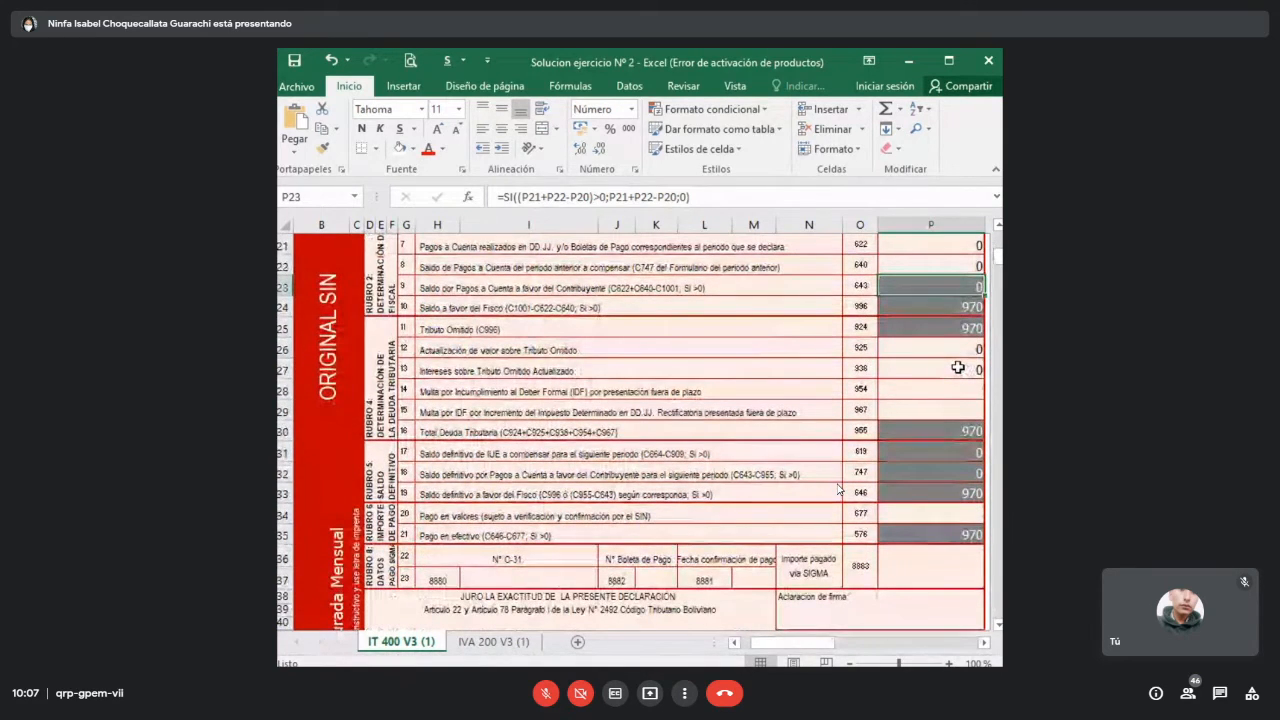
drag(432, 330, 951, 396)
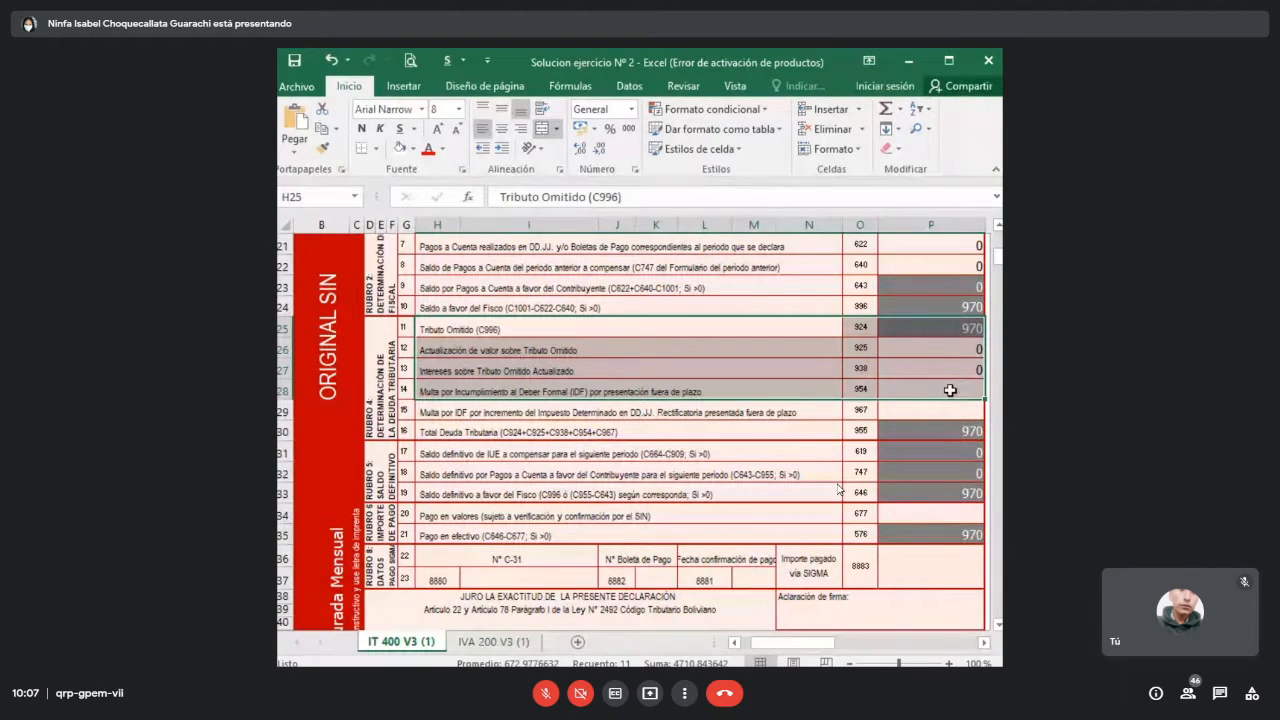
click(951, 351)
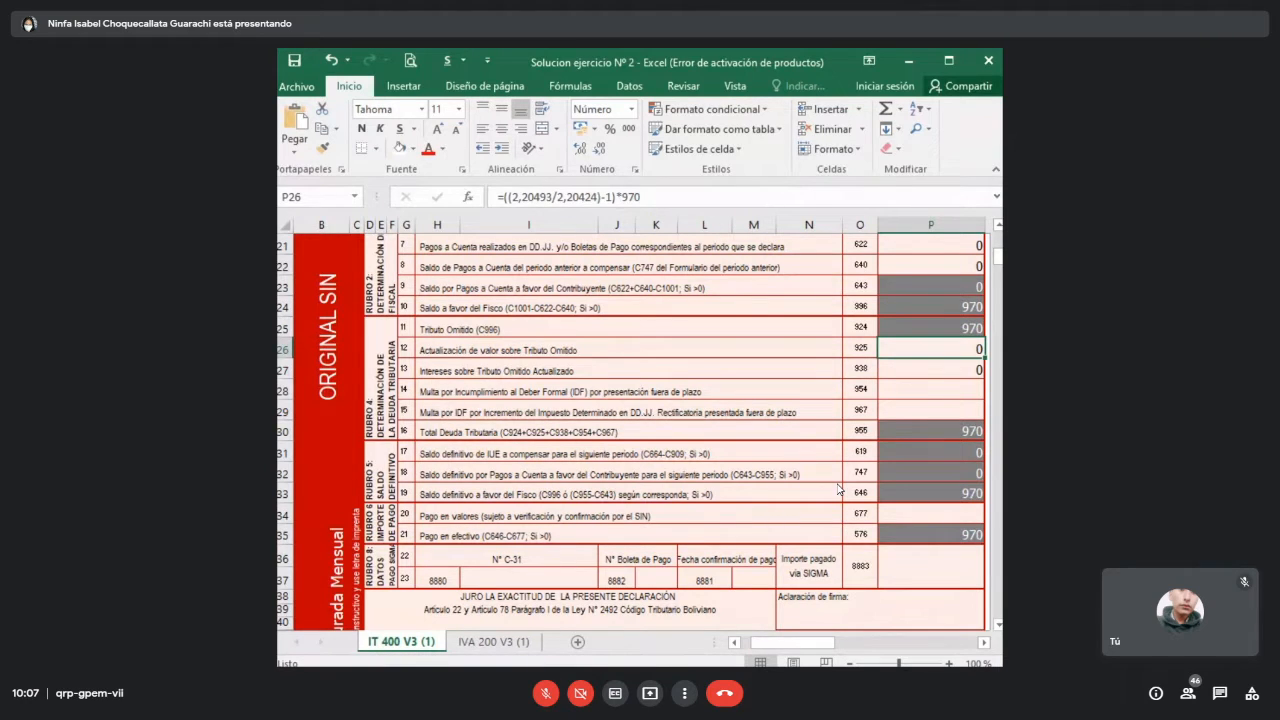
click(838, 490)
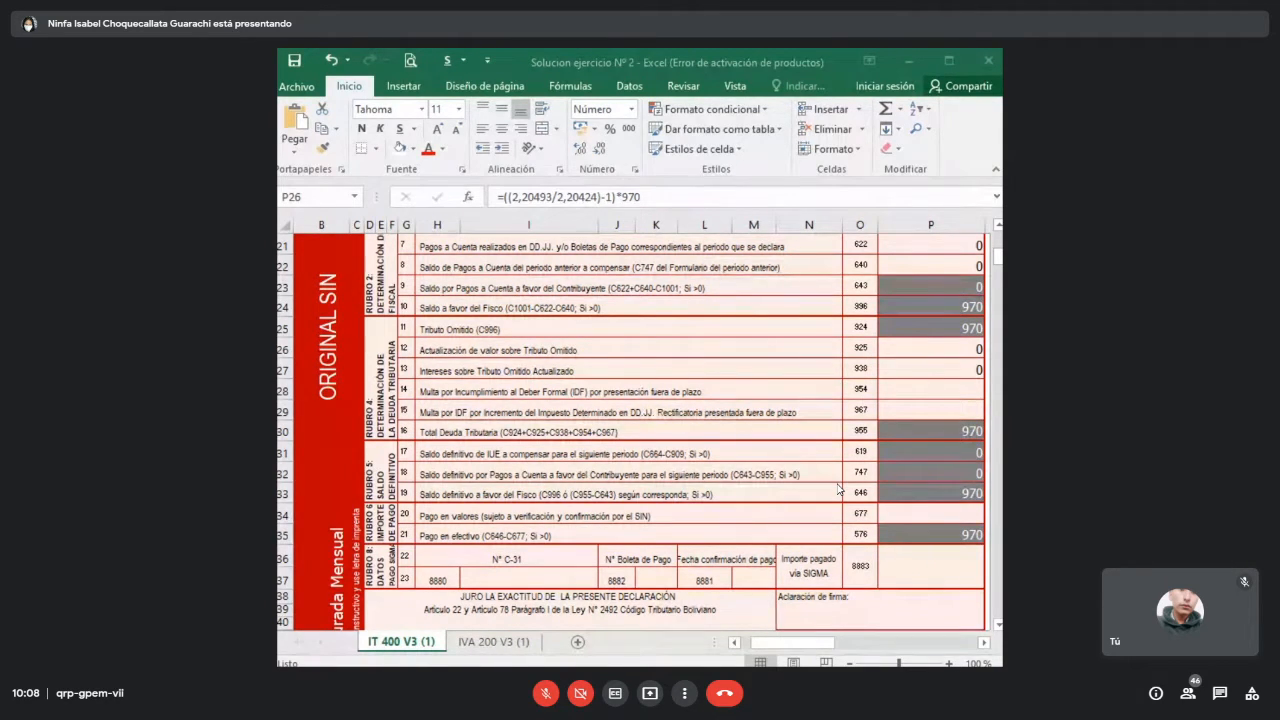
click(927, 353)
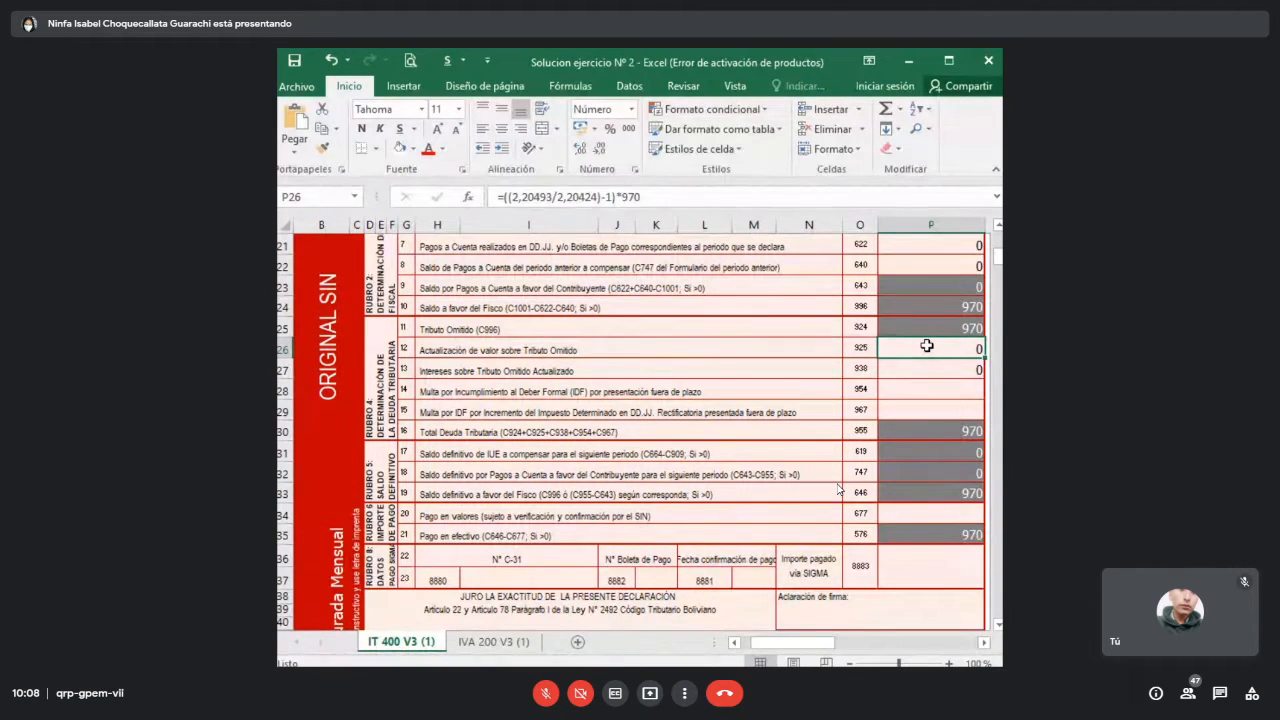
key(Down)
click(927, 345)
key(Down)
key(Down)
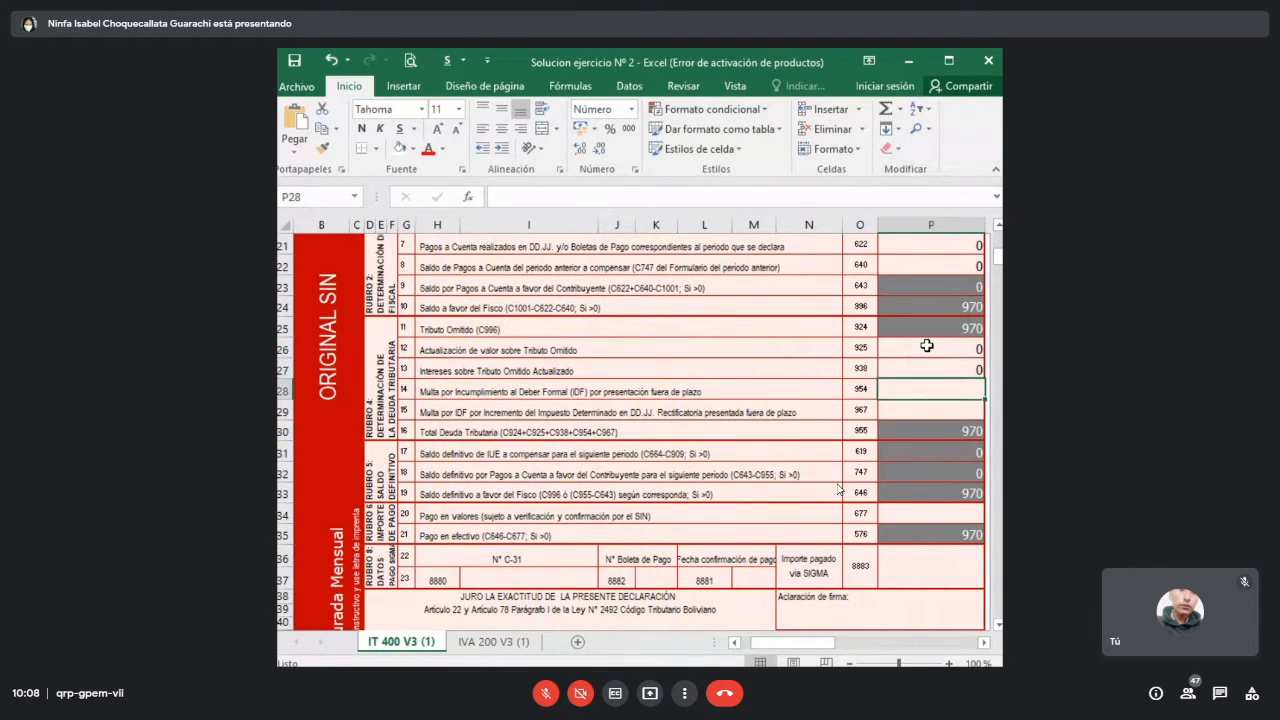
key(Up)
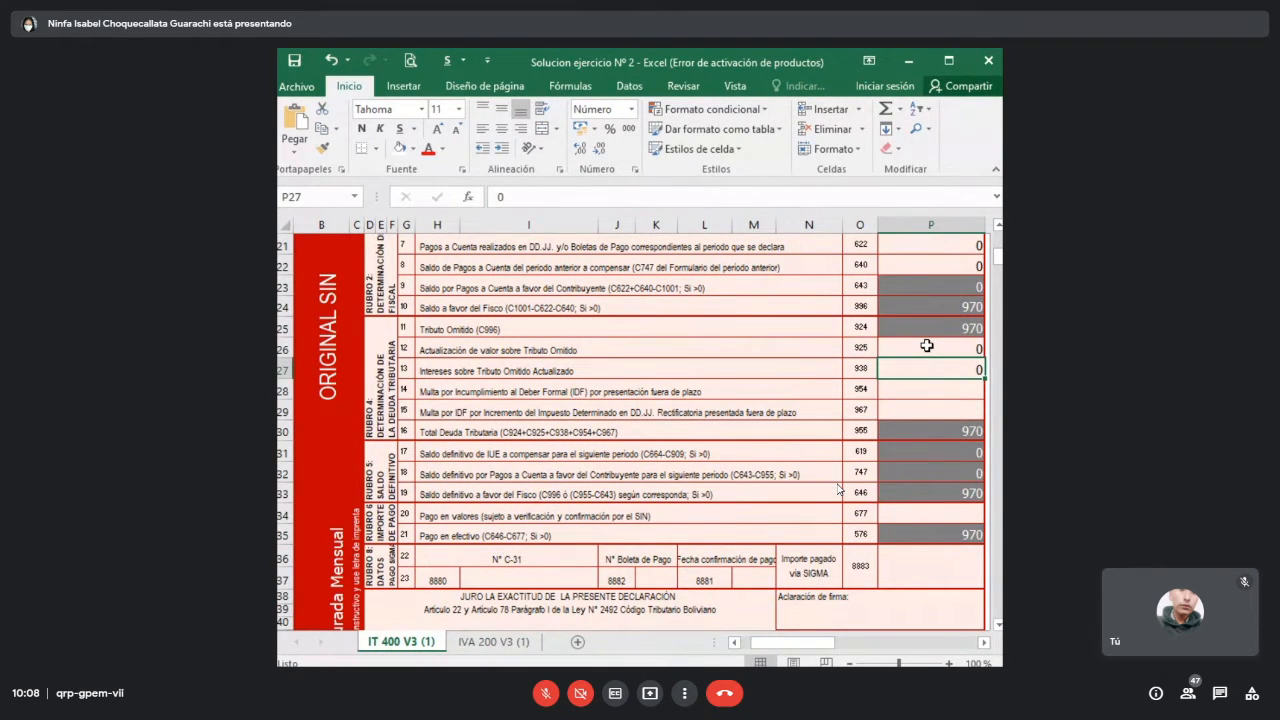
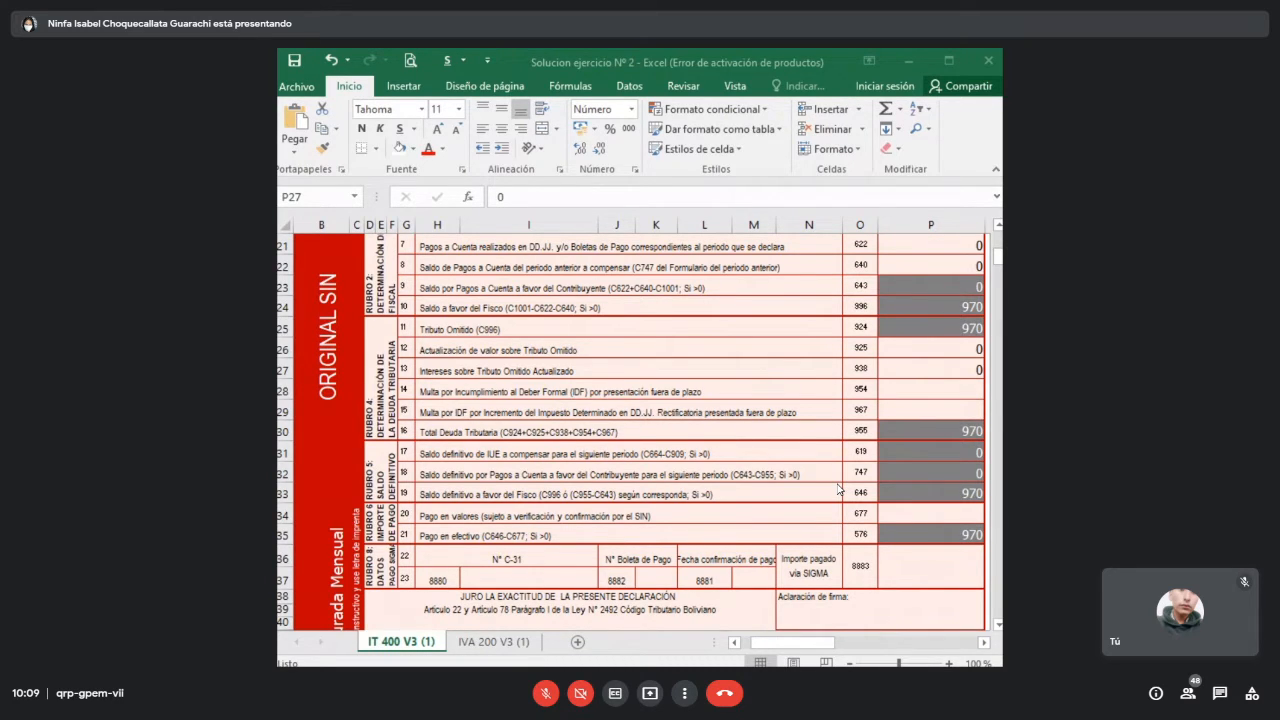
- Enter the late-filing fine in P28 as =50*2,20493, giving 110 and raising total debt to 1080
click(950, 388)
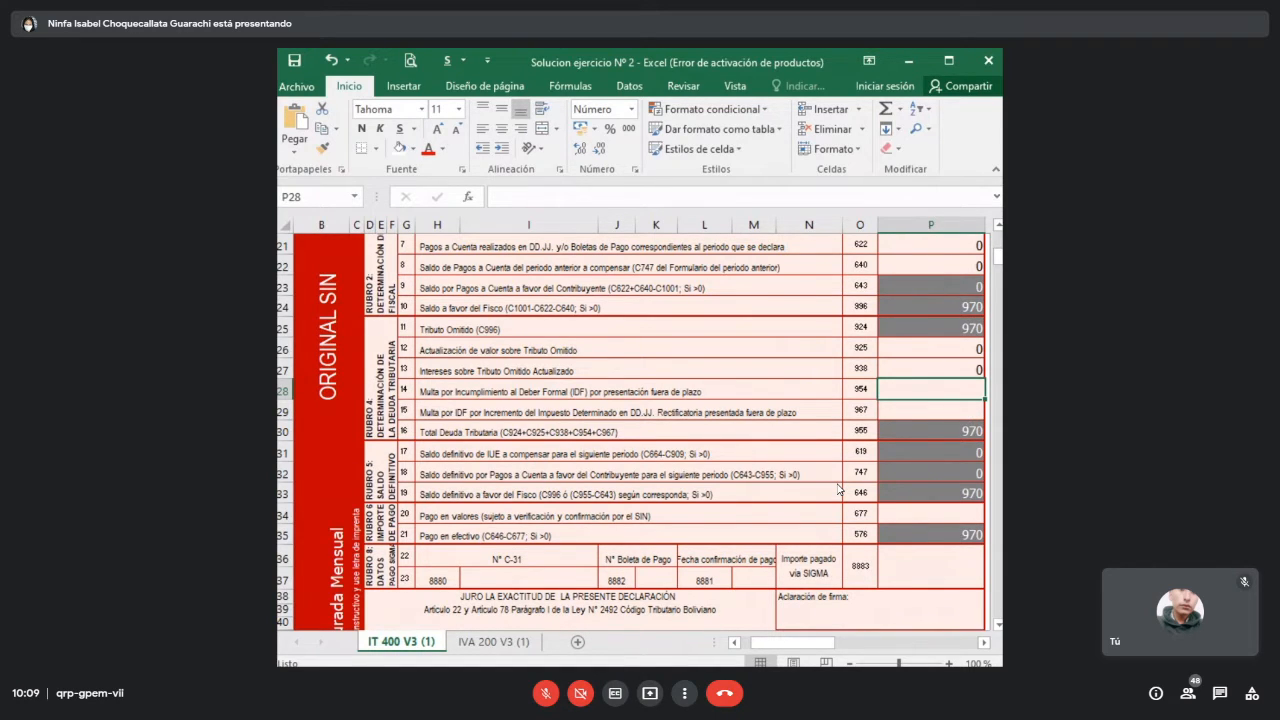
text(=)
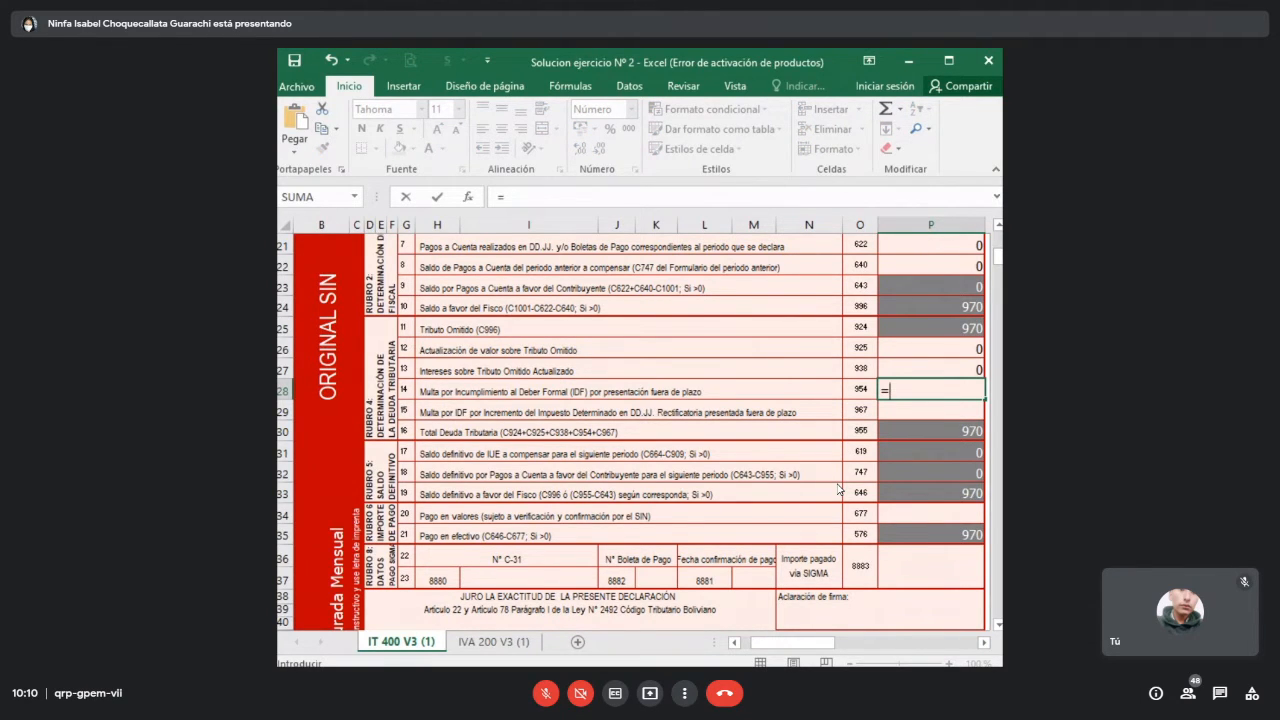
text(50*2,)
text(20493)
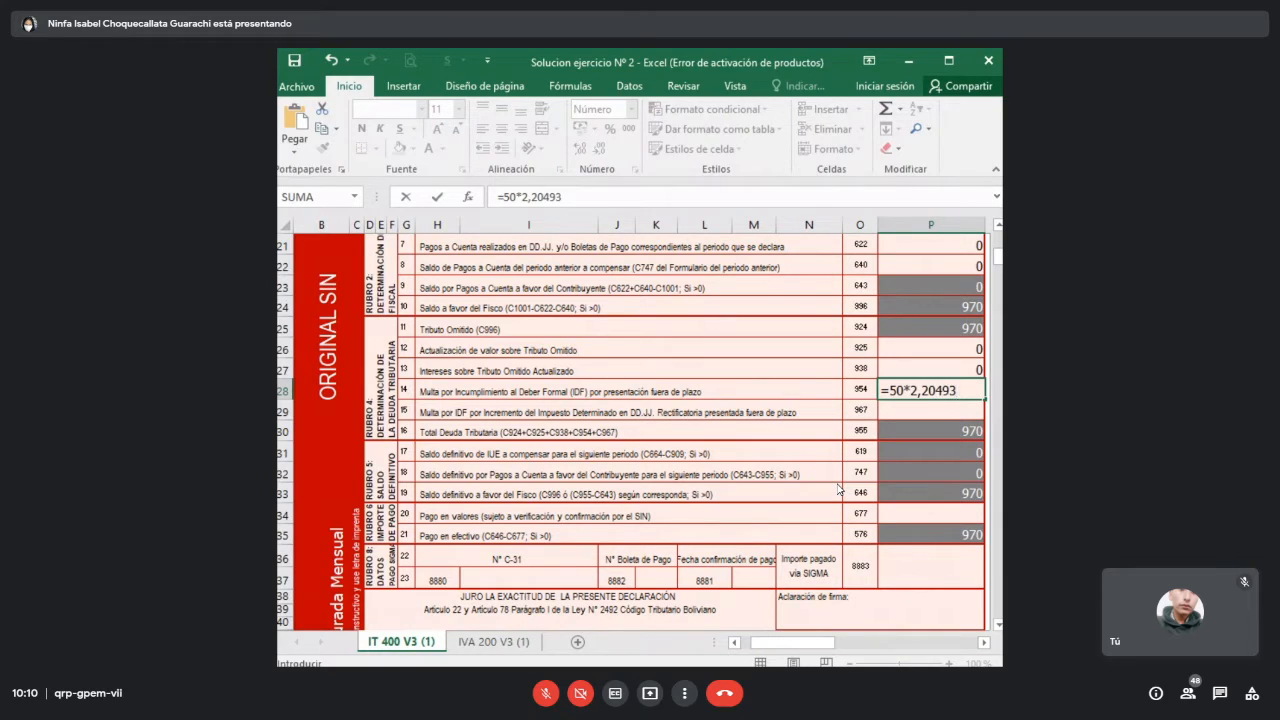
key(Return)
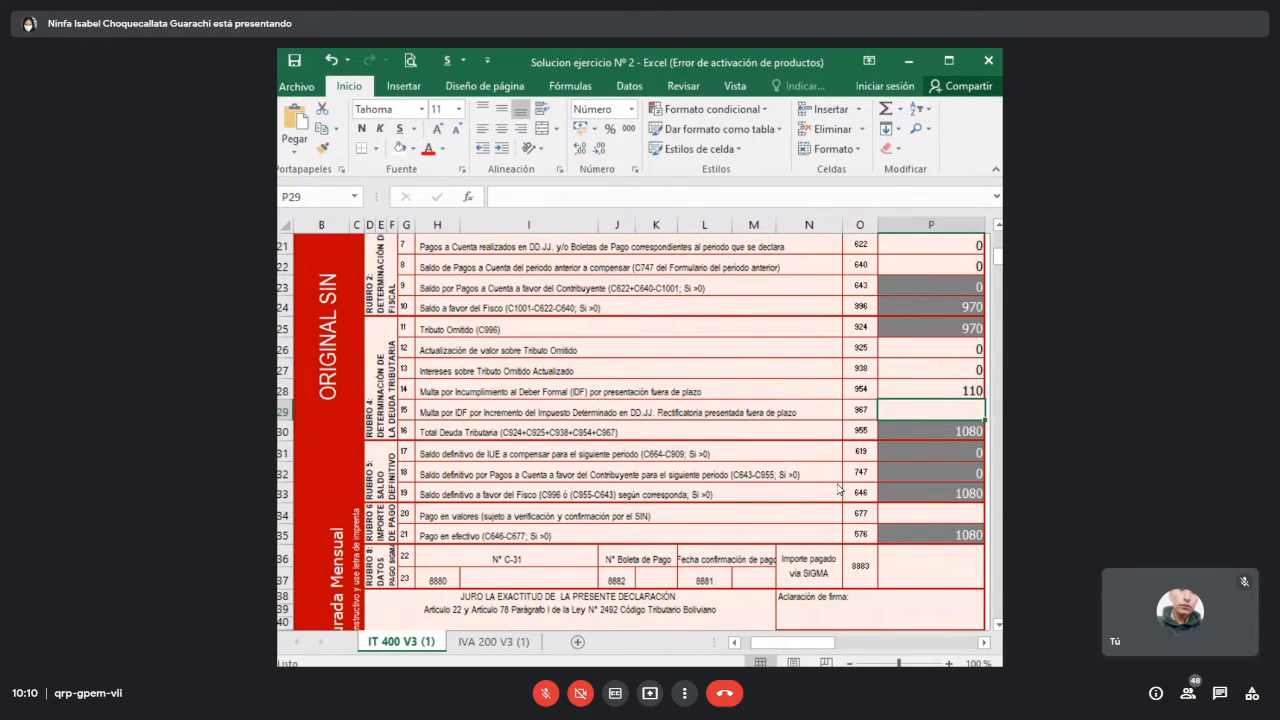
scroll(882, 548, down, 1)
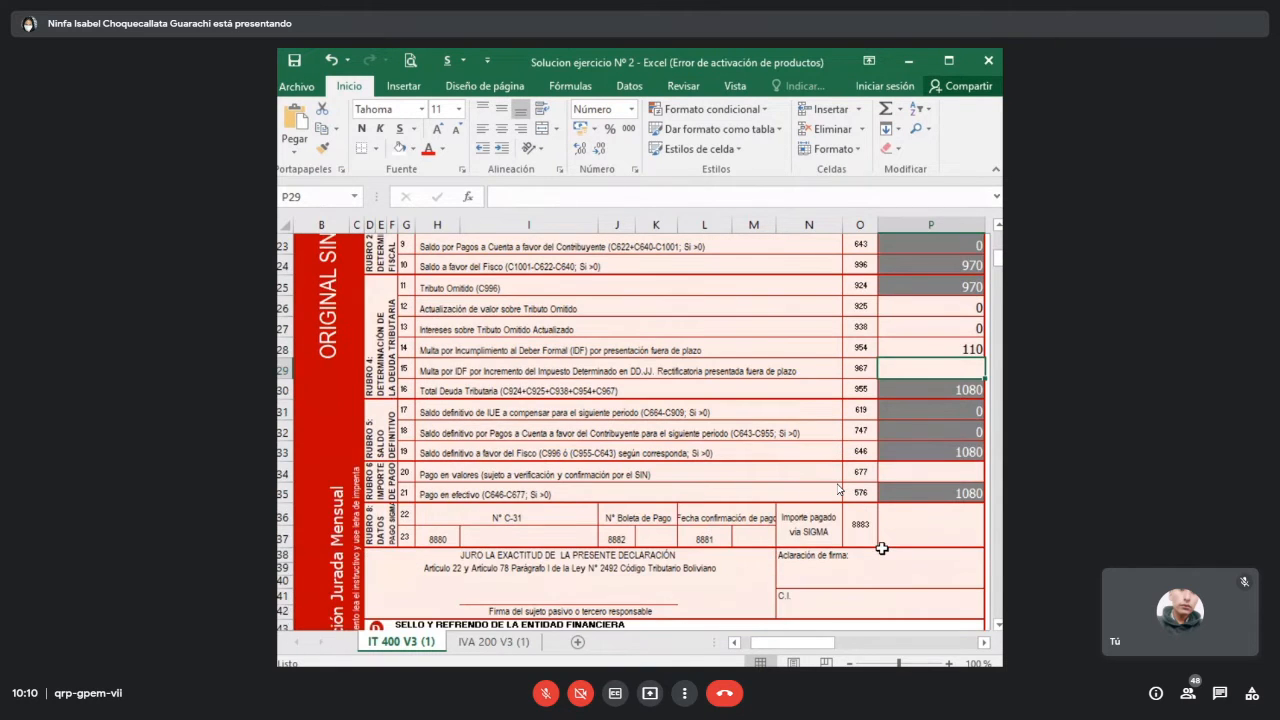
scroll(882, 548, down, 1)
scroll(882, 548, up, 5)
scroll(880, 543, down, 3)
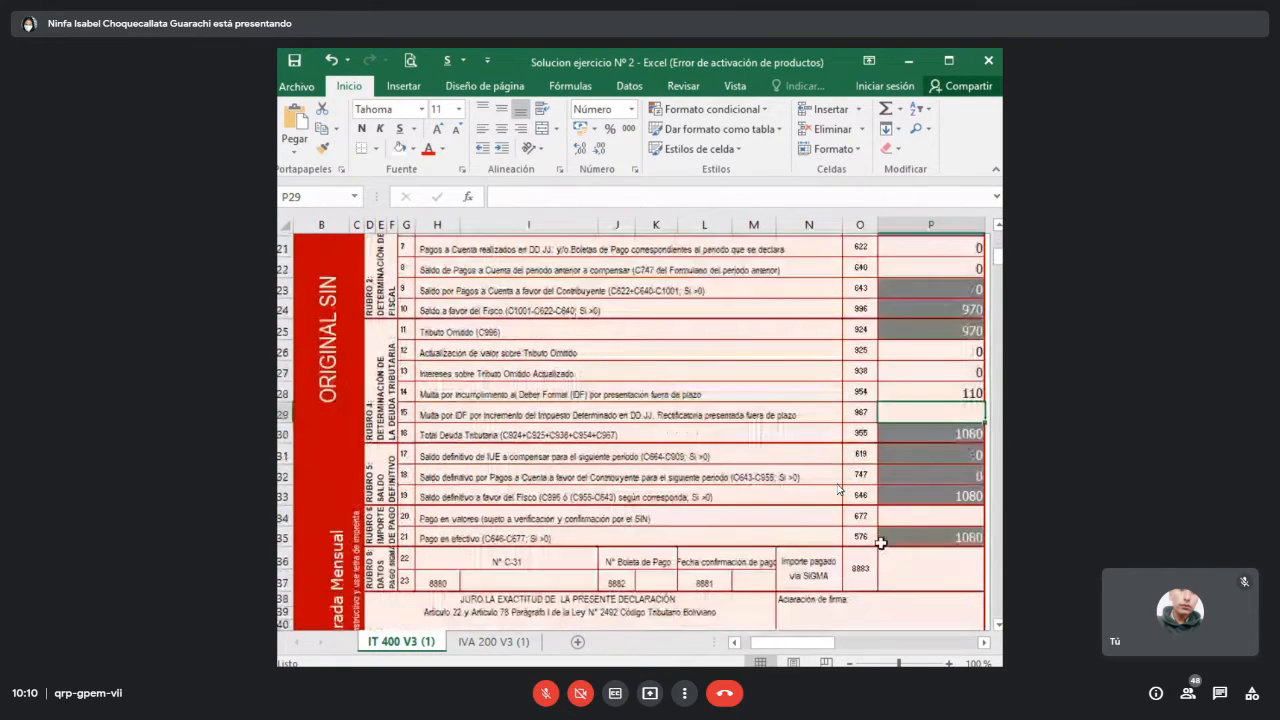
scroll(880, 543, down, 1)
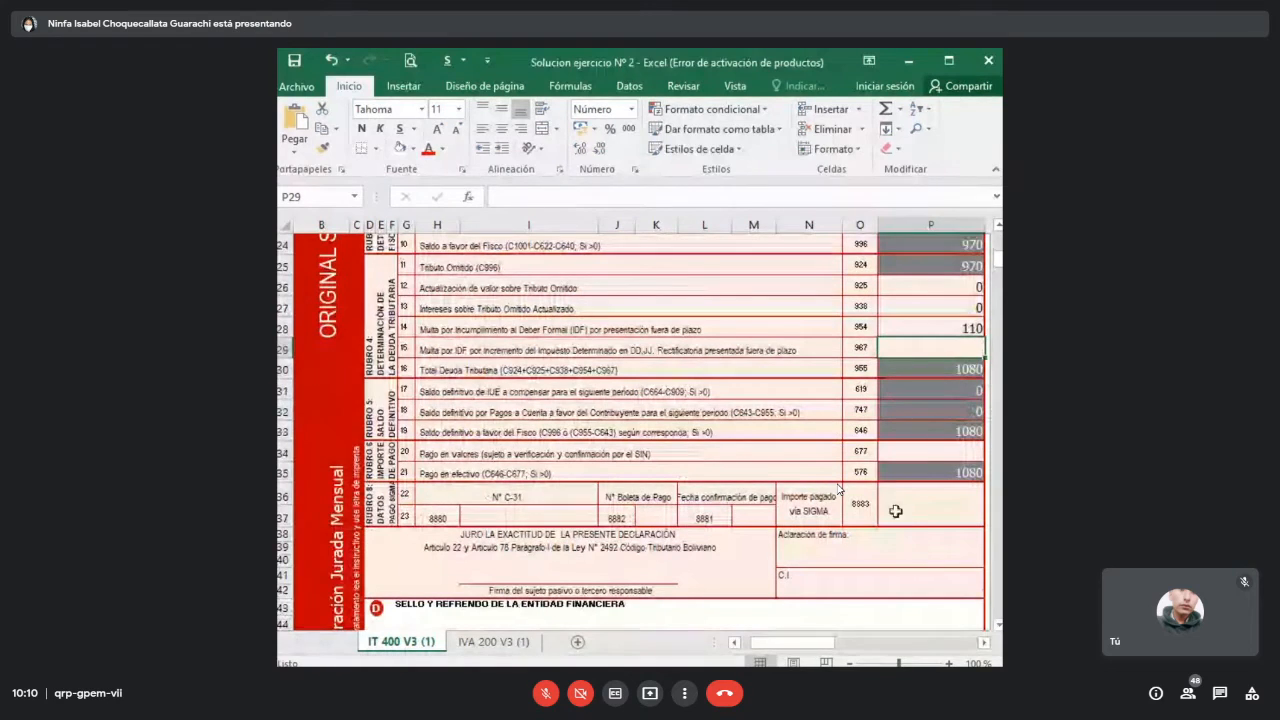
click(926, 472)
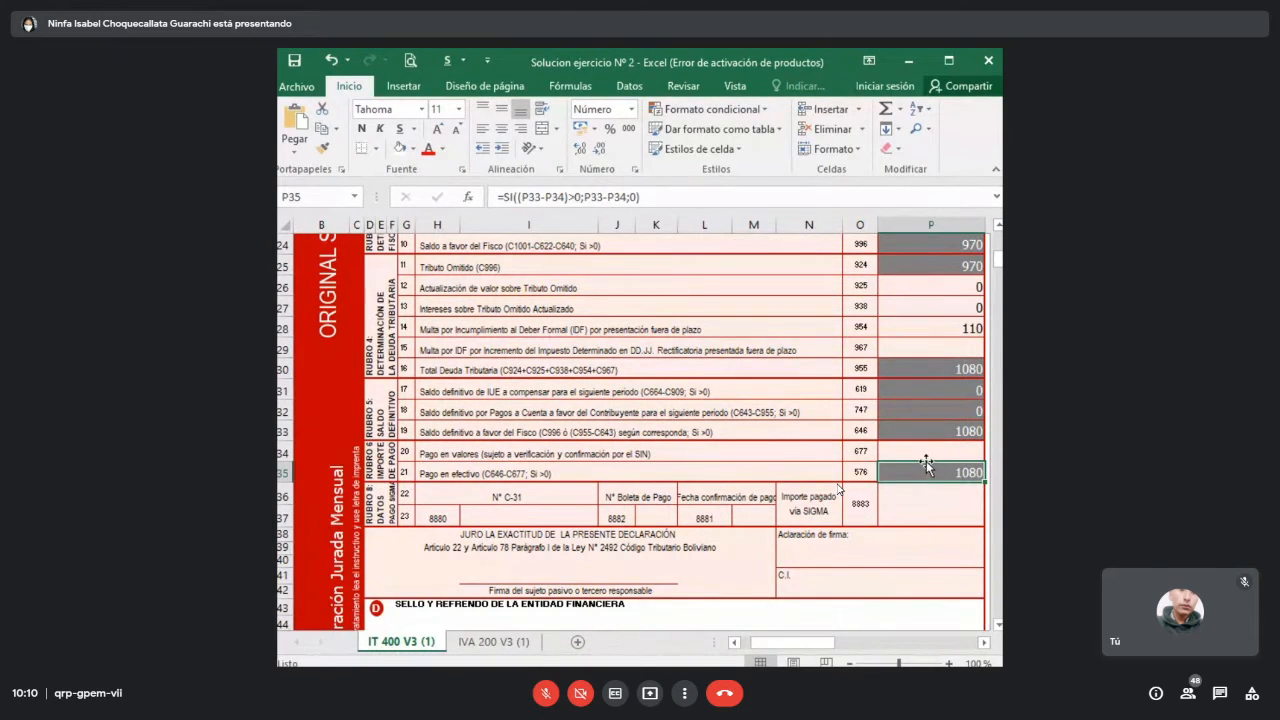
scroll(925, 461, up, 1)
scroll(925, 461, down, 1)
click(626, 469)
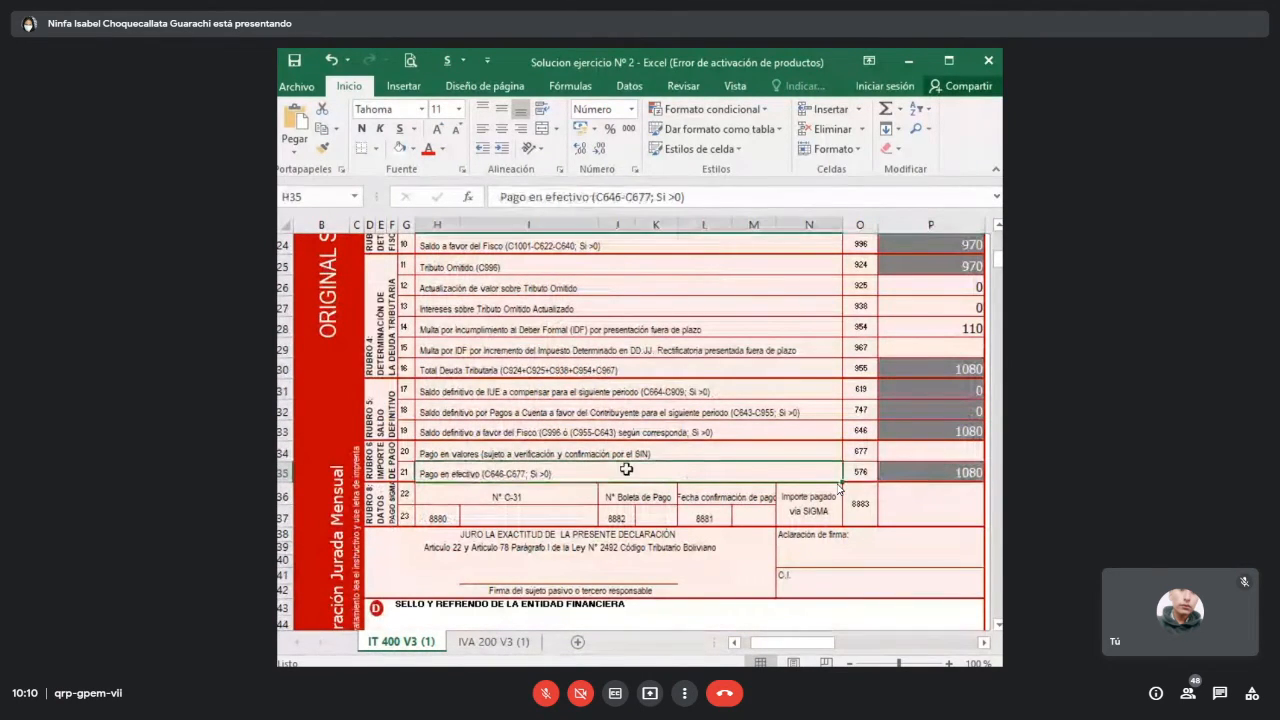
drag(626, 469, 903, 466)
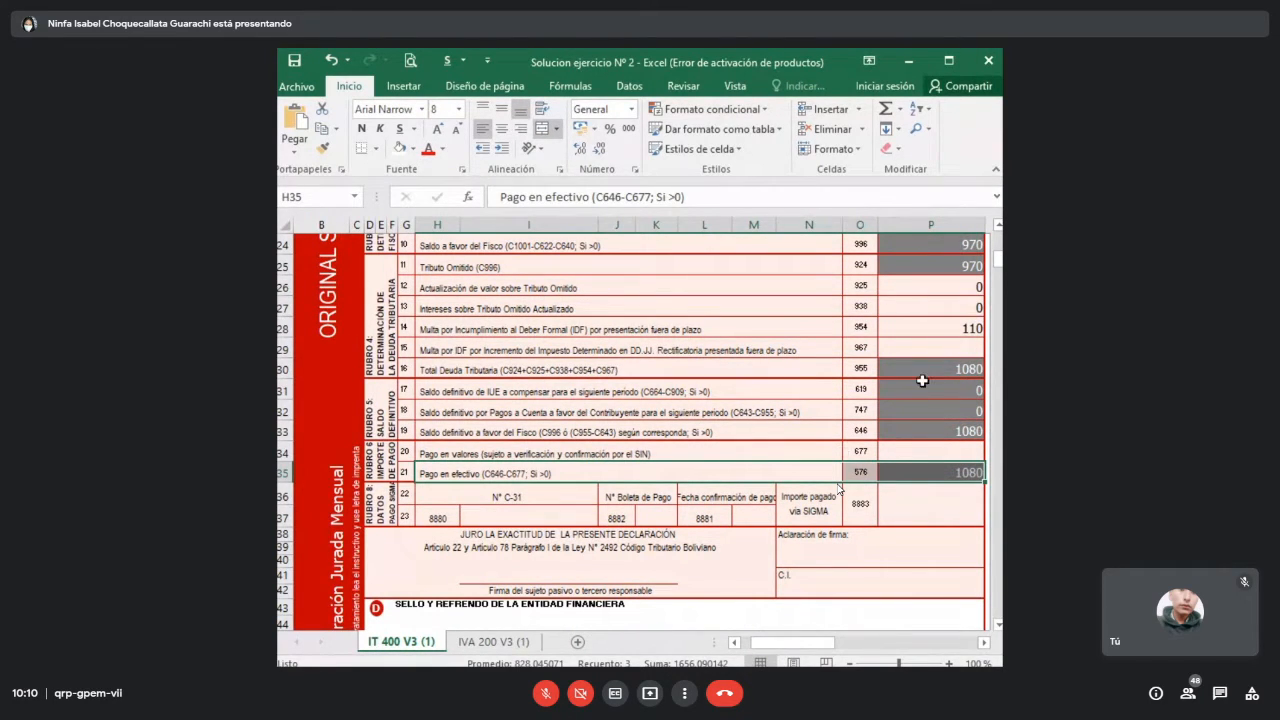
click(955, 347)
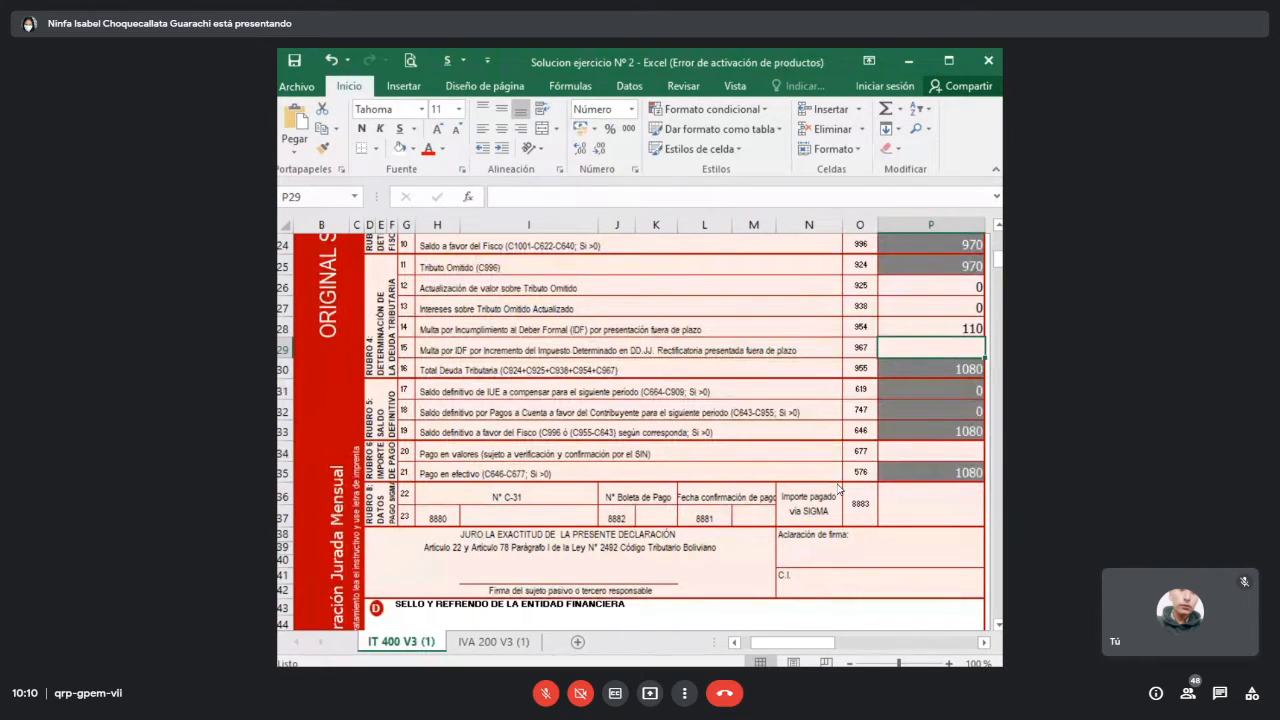
click(840, 489)
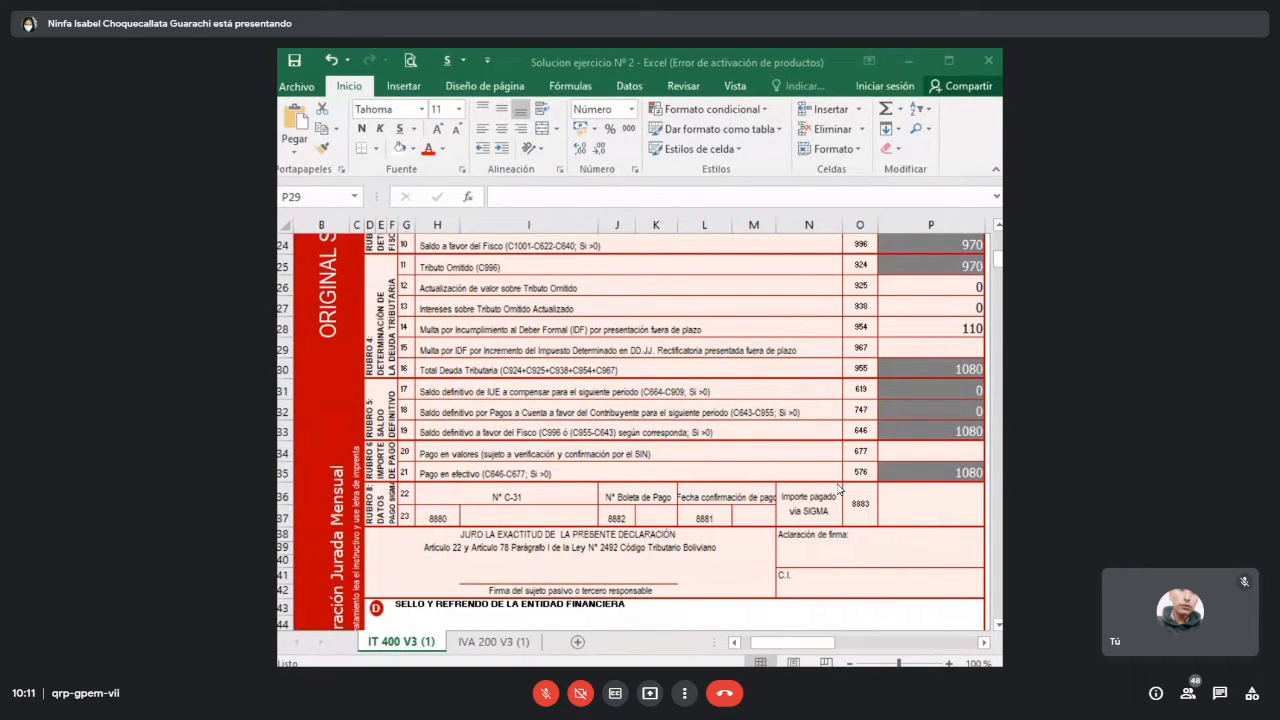
click(898, 503)
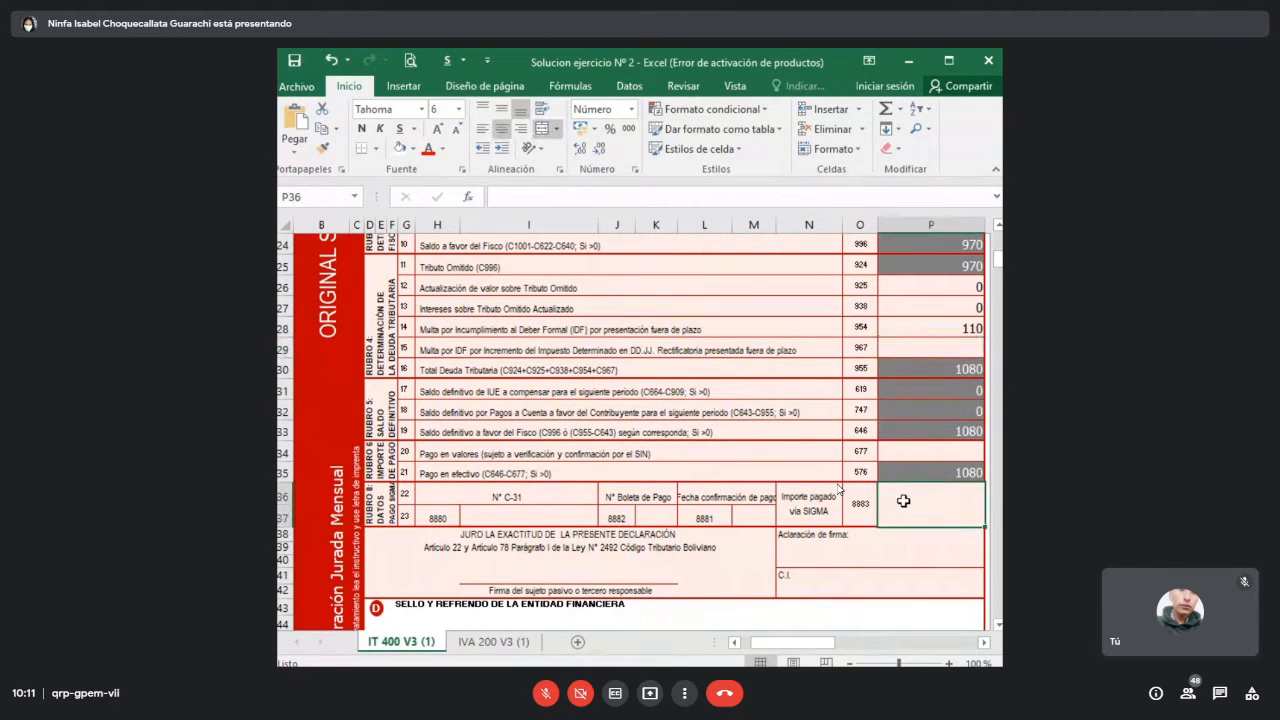
scroll(900, 500, up, 3)
scroll(900, 498, up, 3)
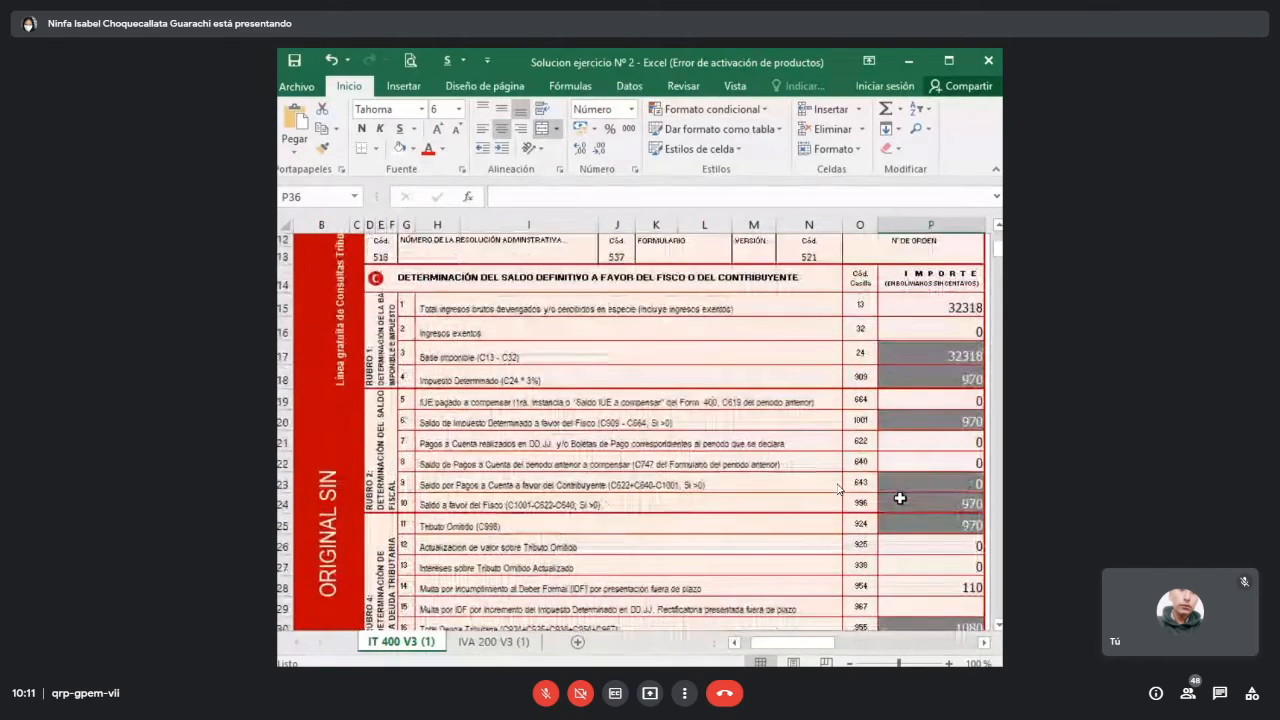
scroll(900, 497, down, 2)
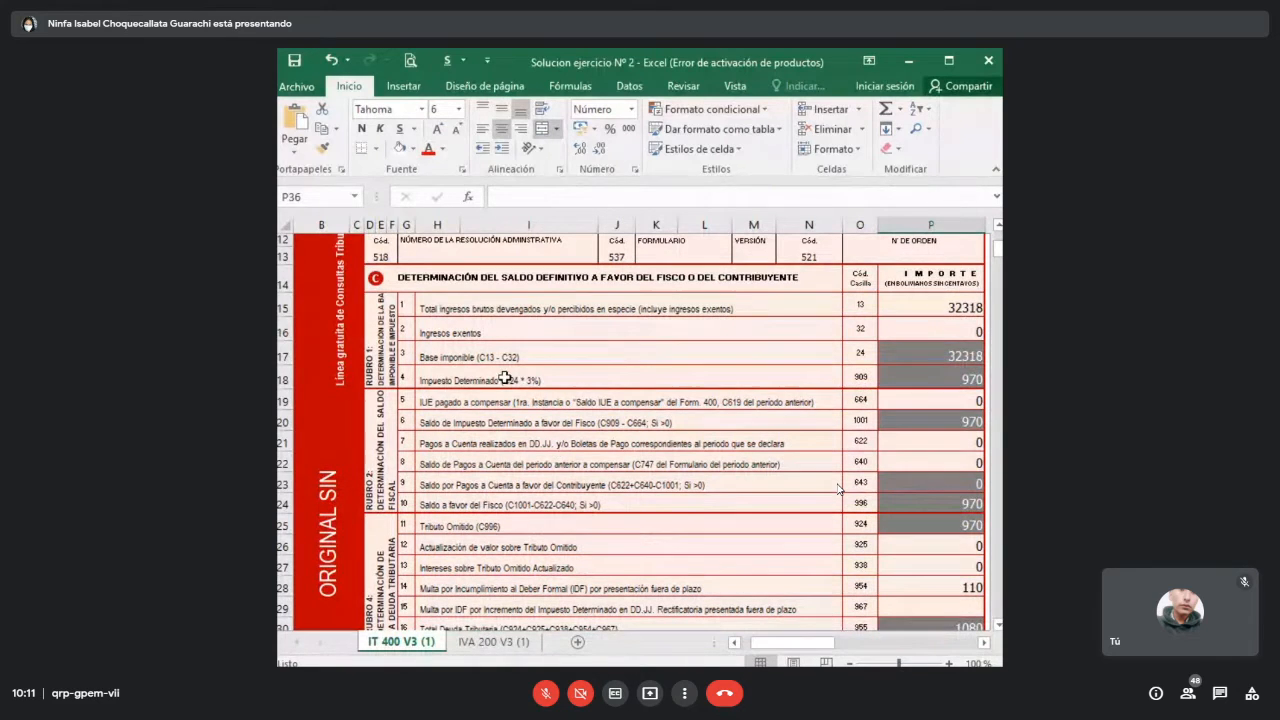
drag(427, 305, 915, 308)
click(923, 306)
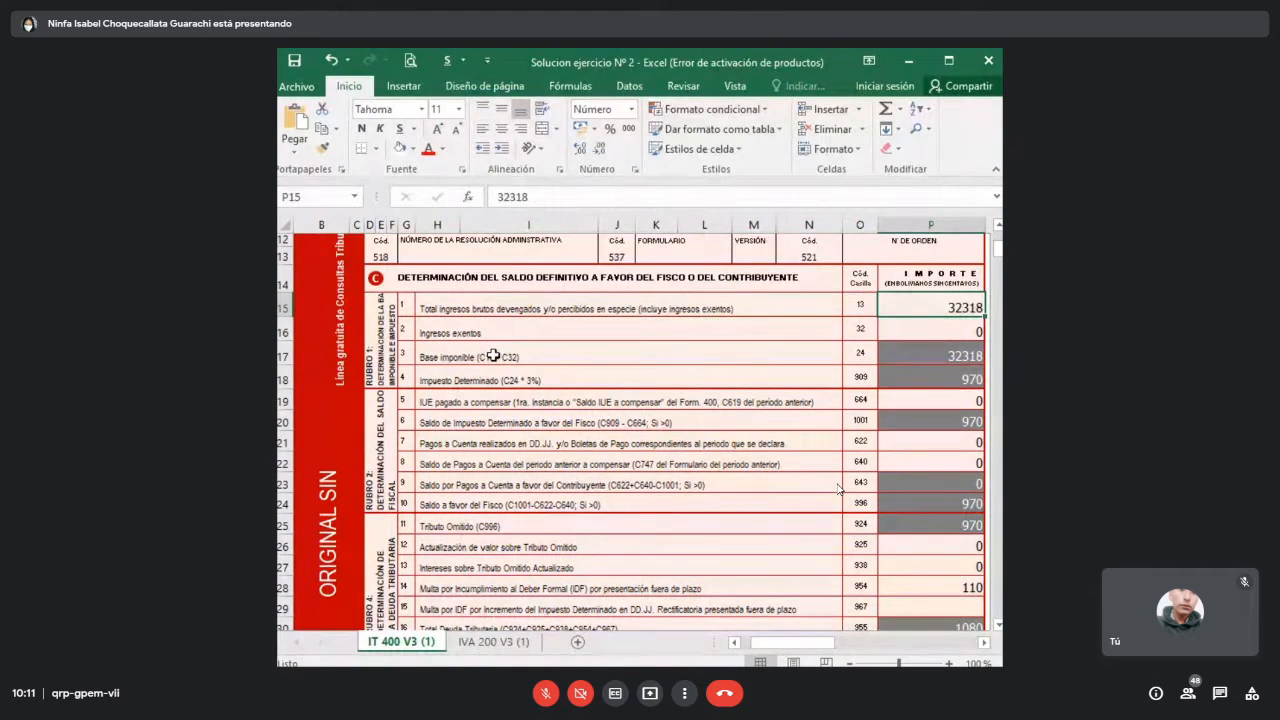
drag(486, 357, 936, 358)
scroll(936, 358, down, 1)
click(928, 318)
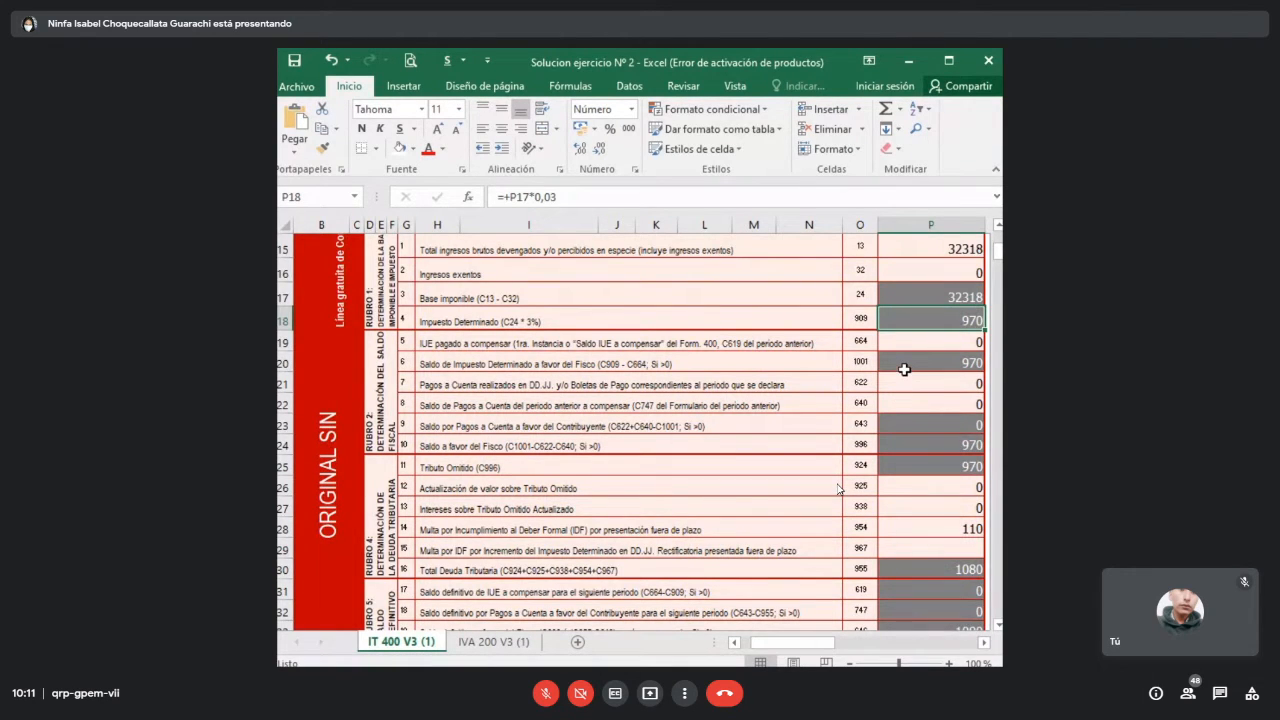
scroll(904, 370, down, 2)
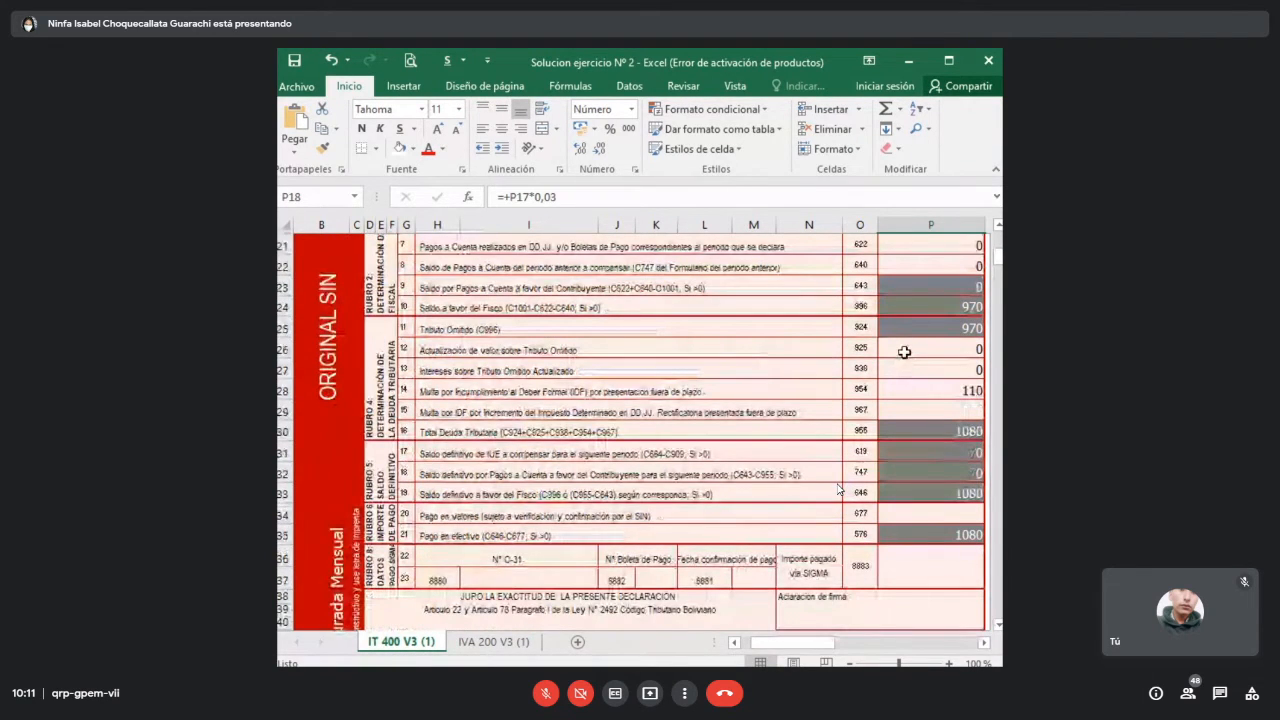
scroll(904, 350, down, 1)
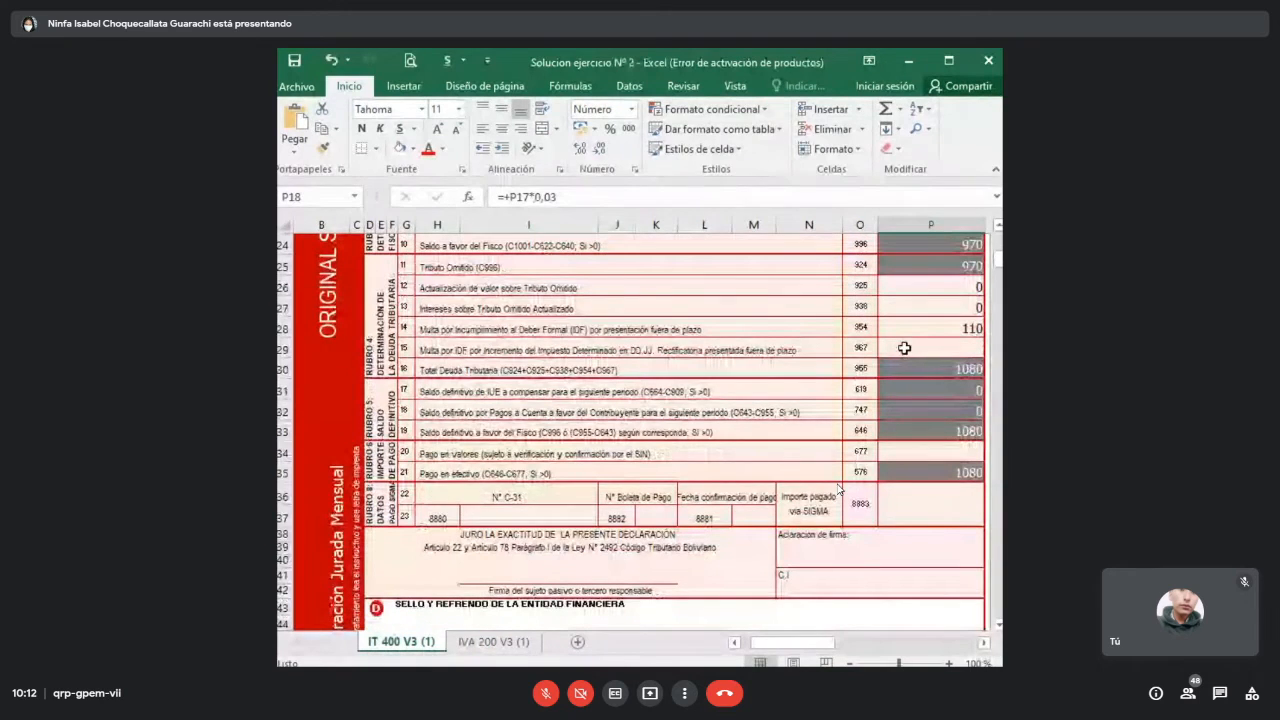
scroll(934, 277, up, 1)
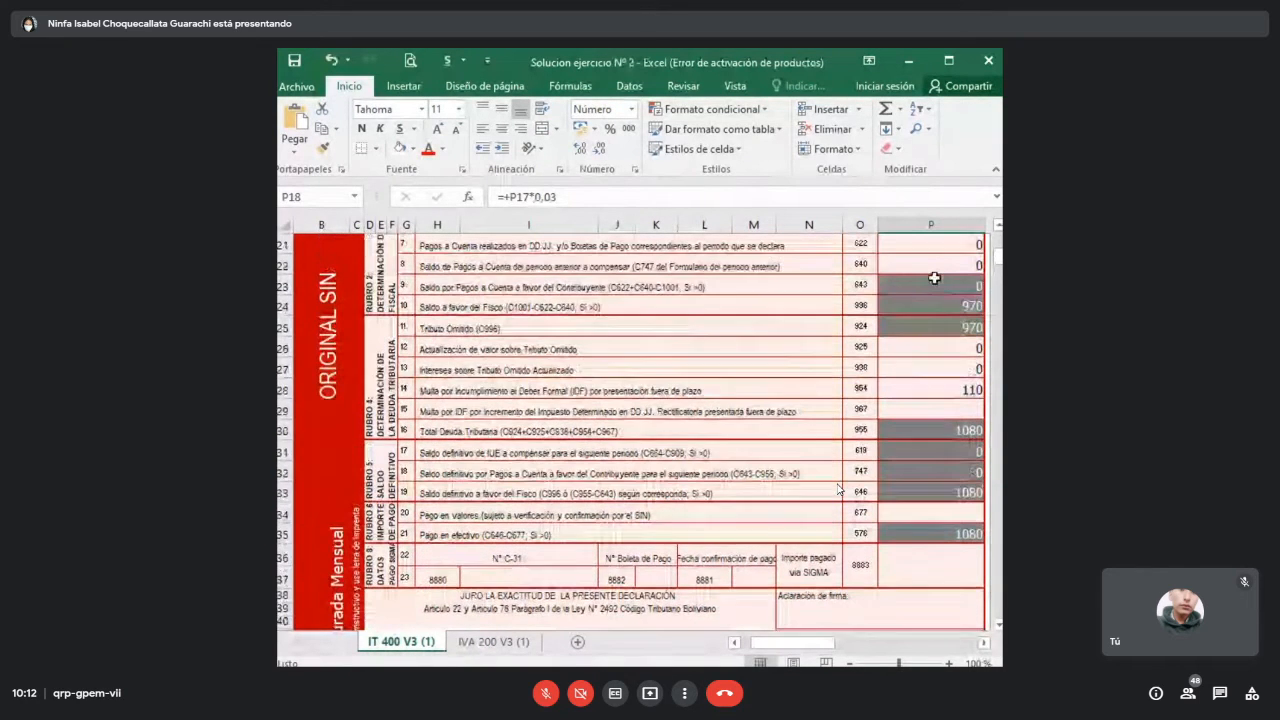
scroll(934, 277, up, 2)
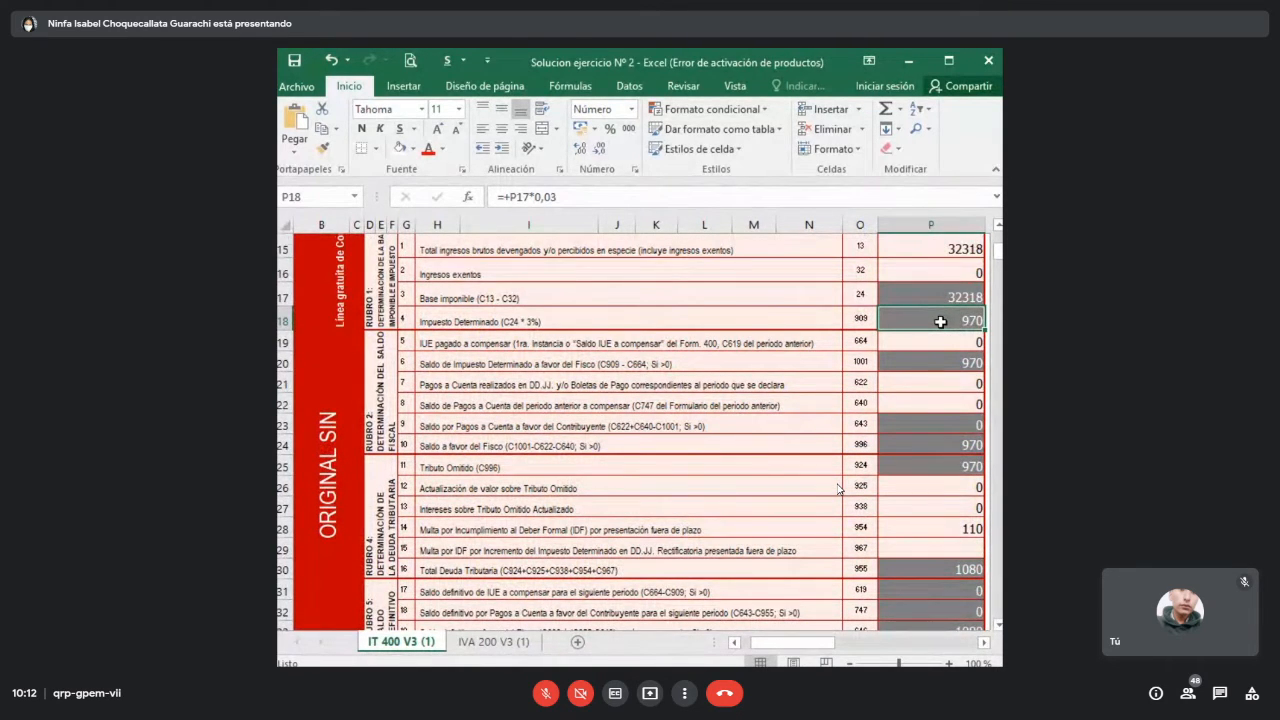
scroll(940, 321, down, 2)
click(935, 325)
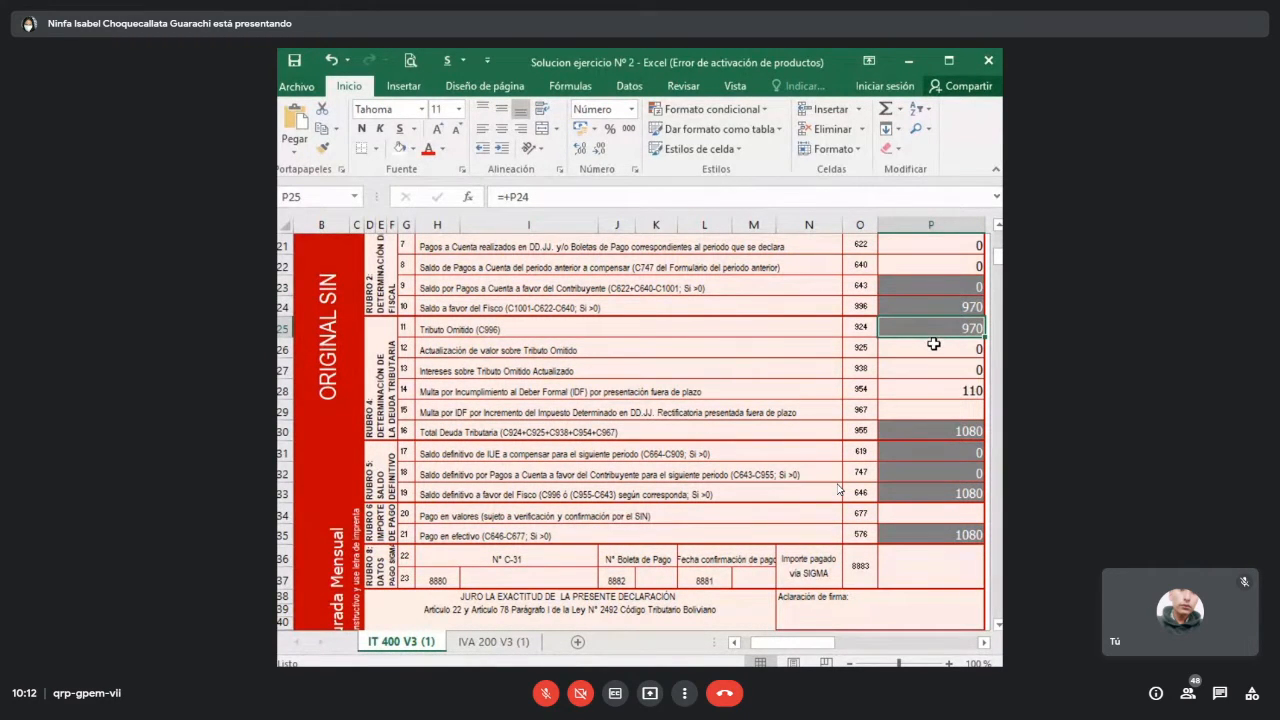
click(929, 344)
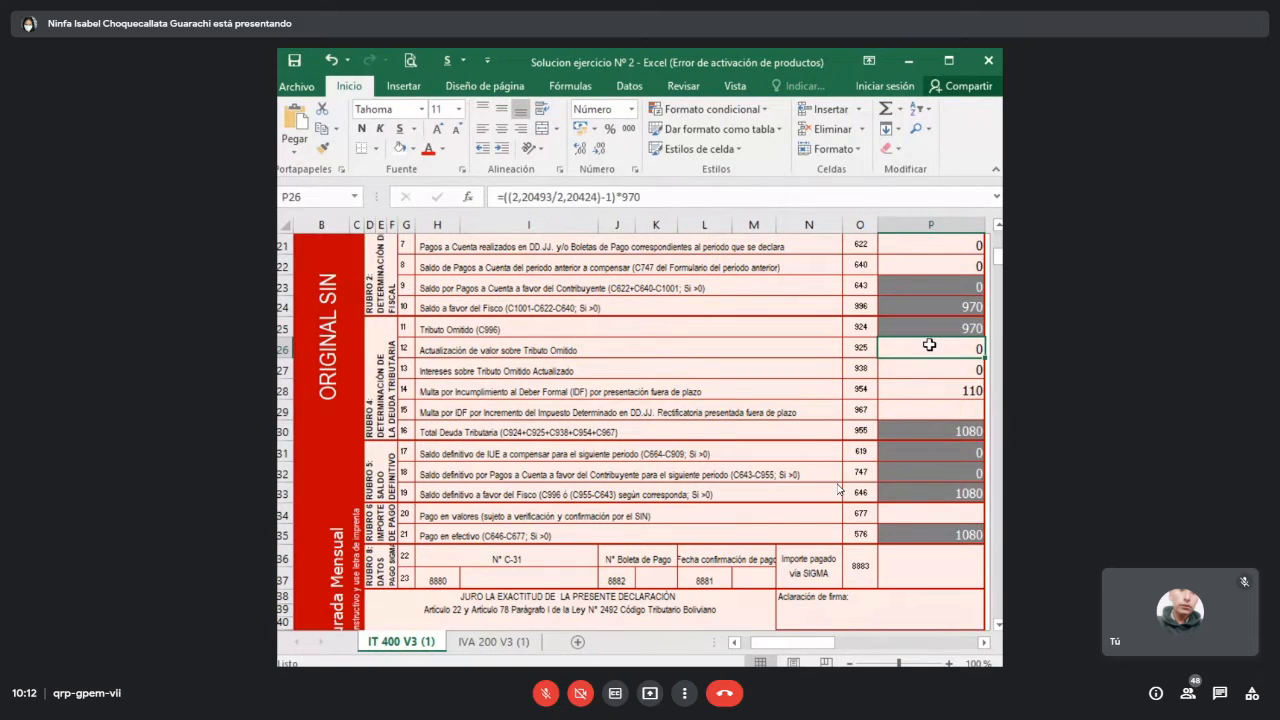
click(746, 375)
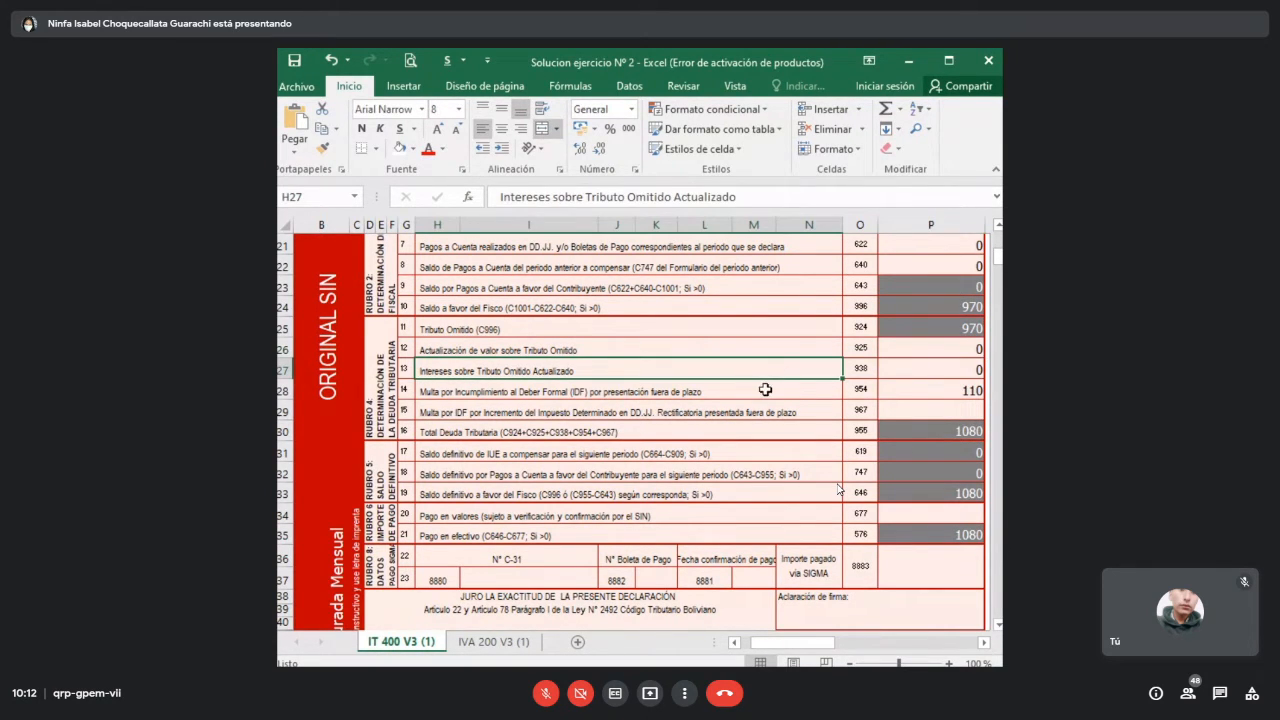
click(763, 389)
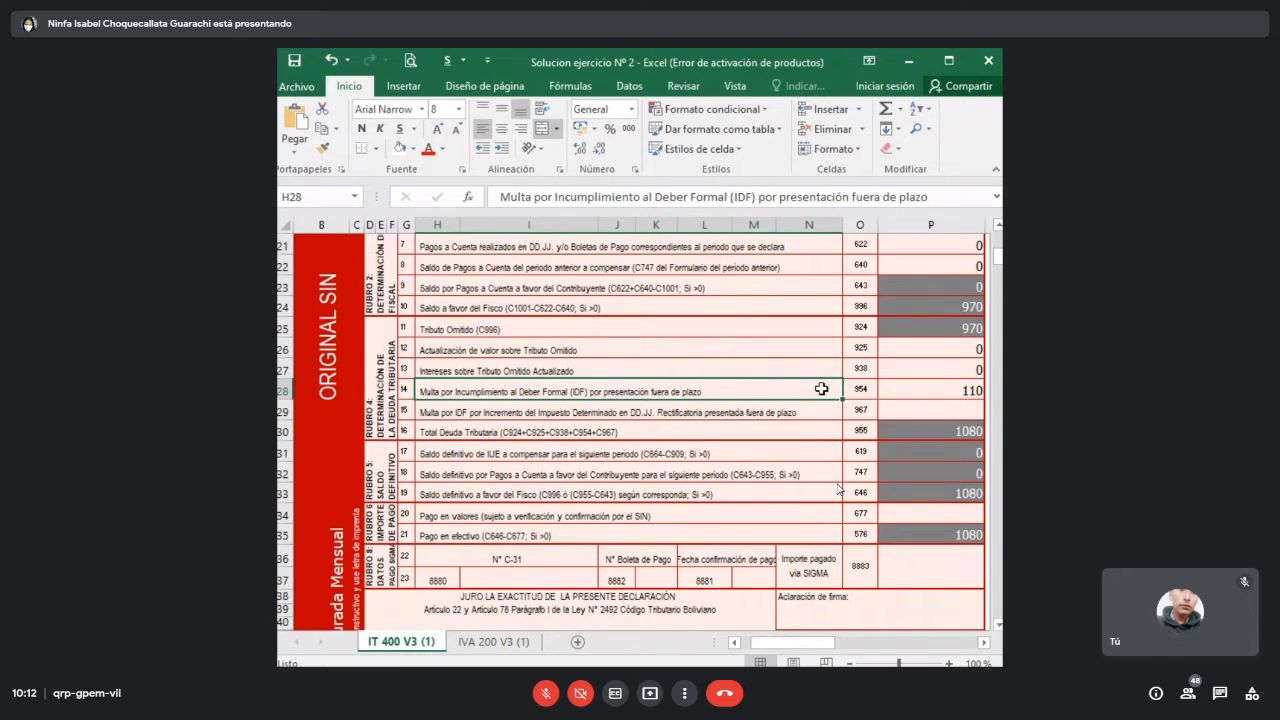
click(911, 325)
click(938, 343)
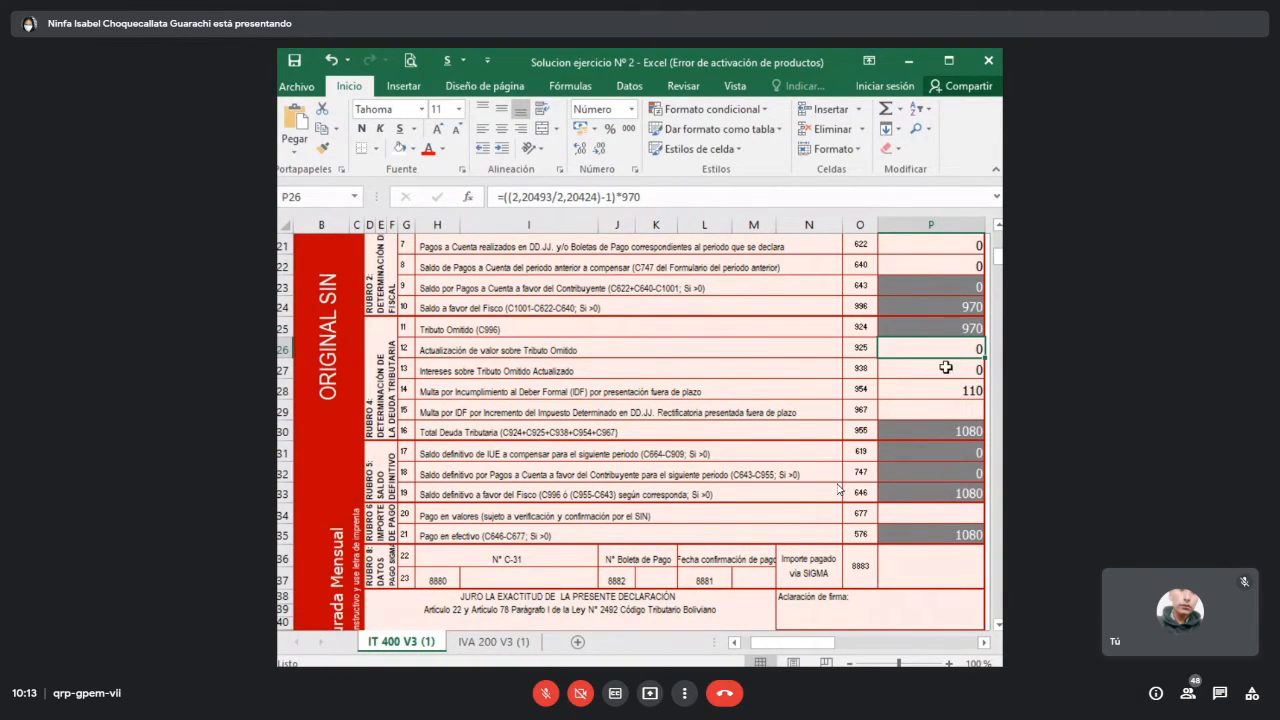
click(945, 367)
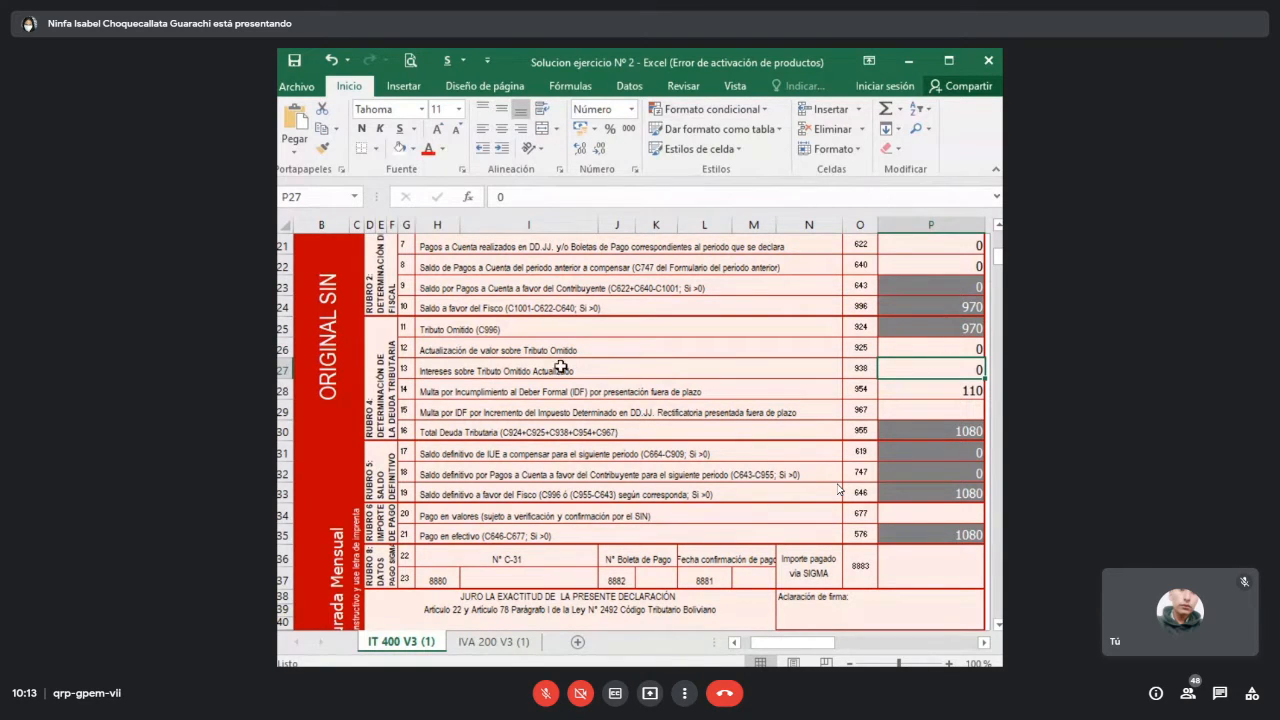
drag(425, 369, 911, 364)
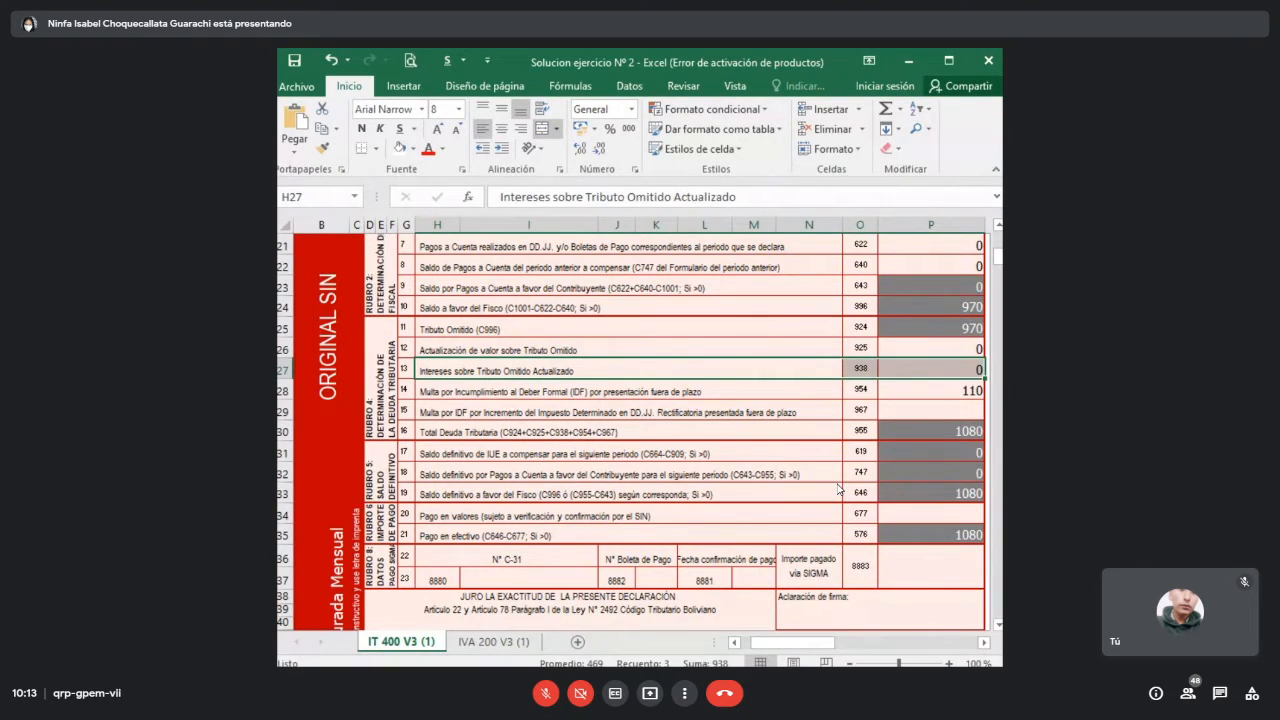
click(955, 367)
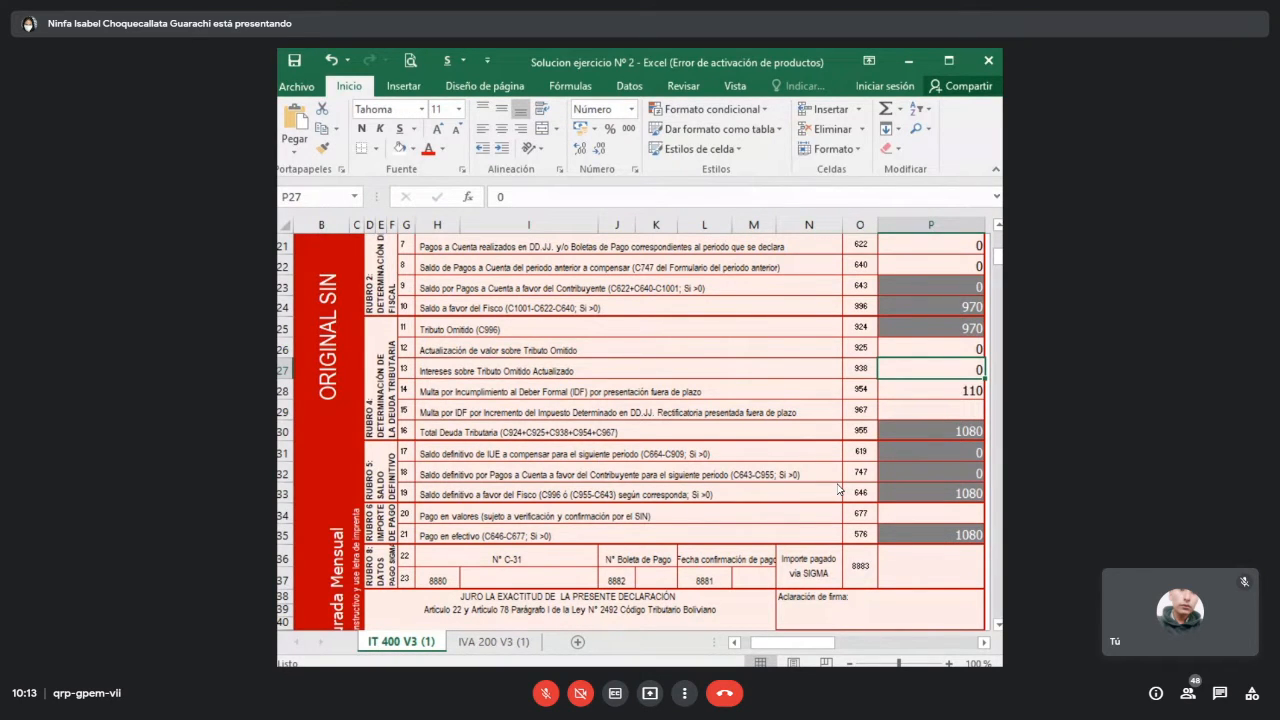
key(alt+Tab)
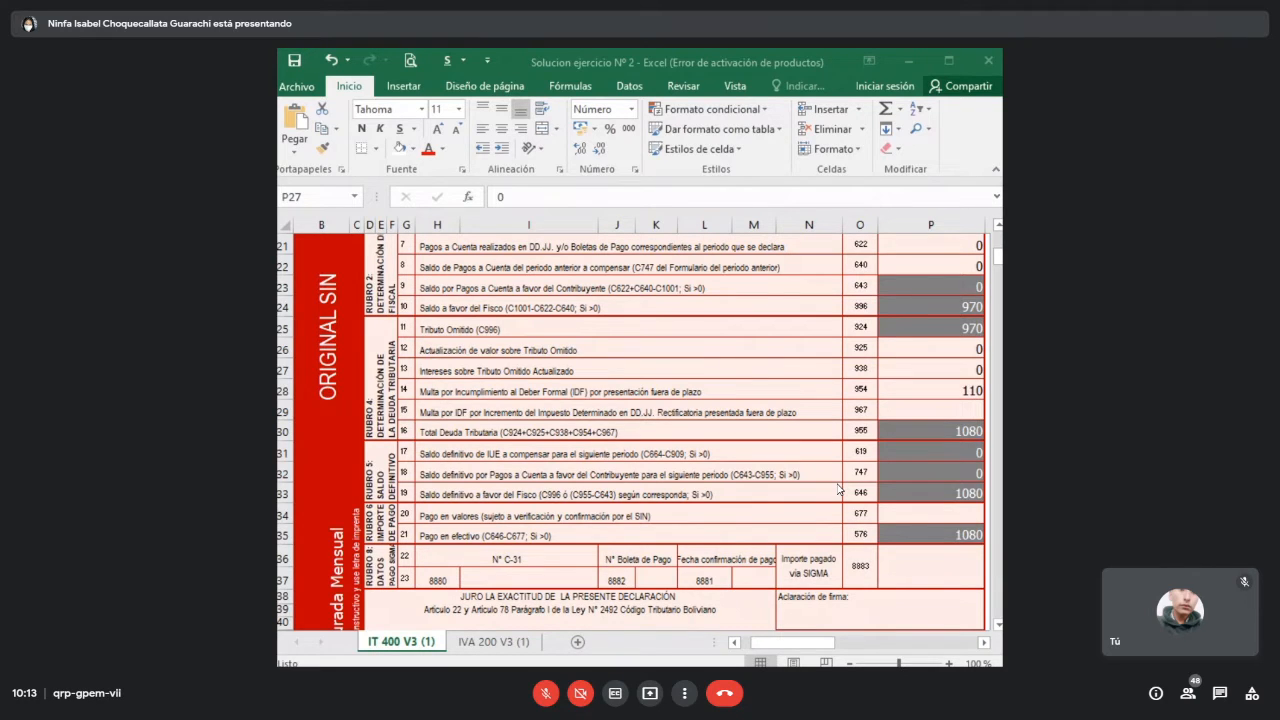
click(932, 369)
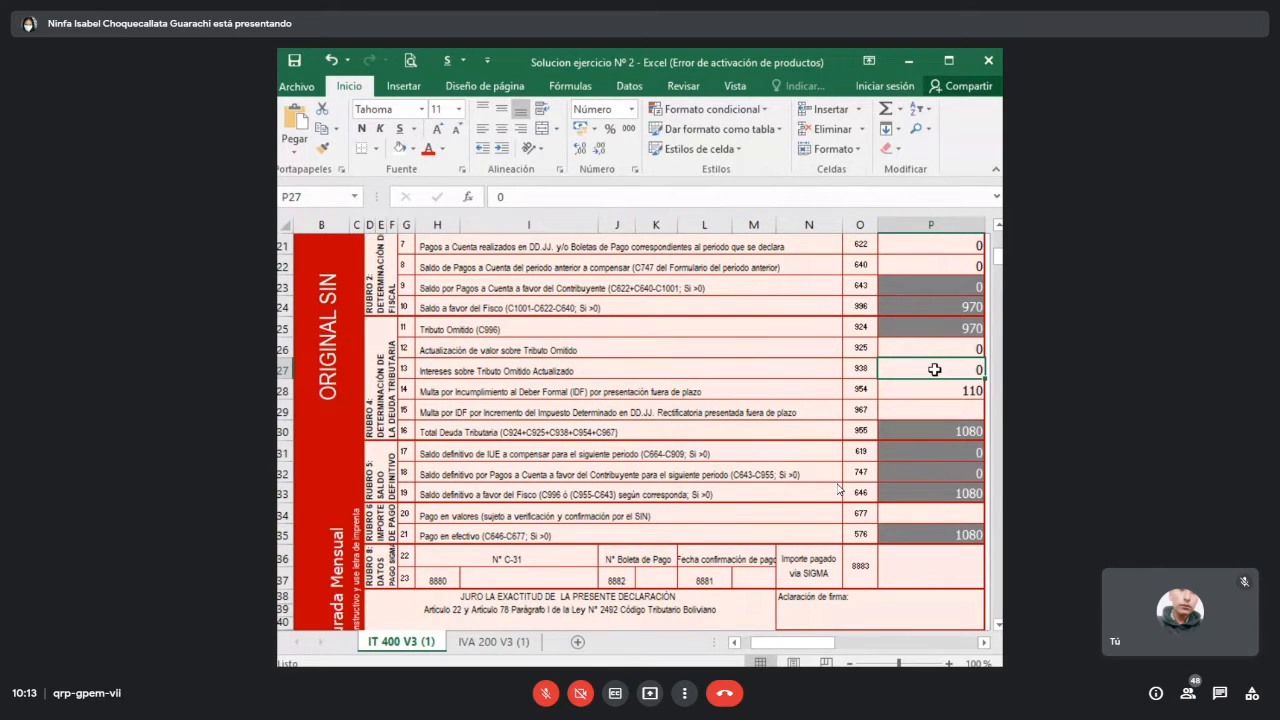
click(944, 384)
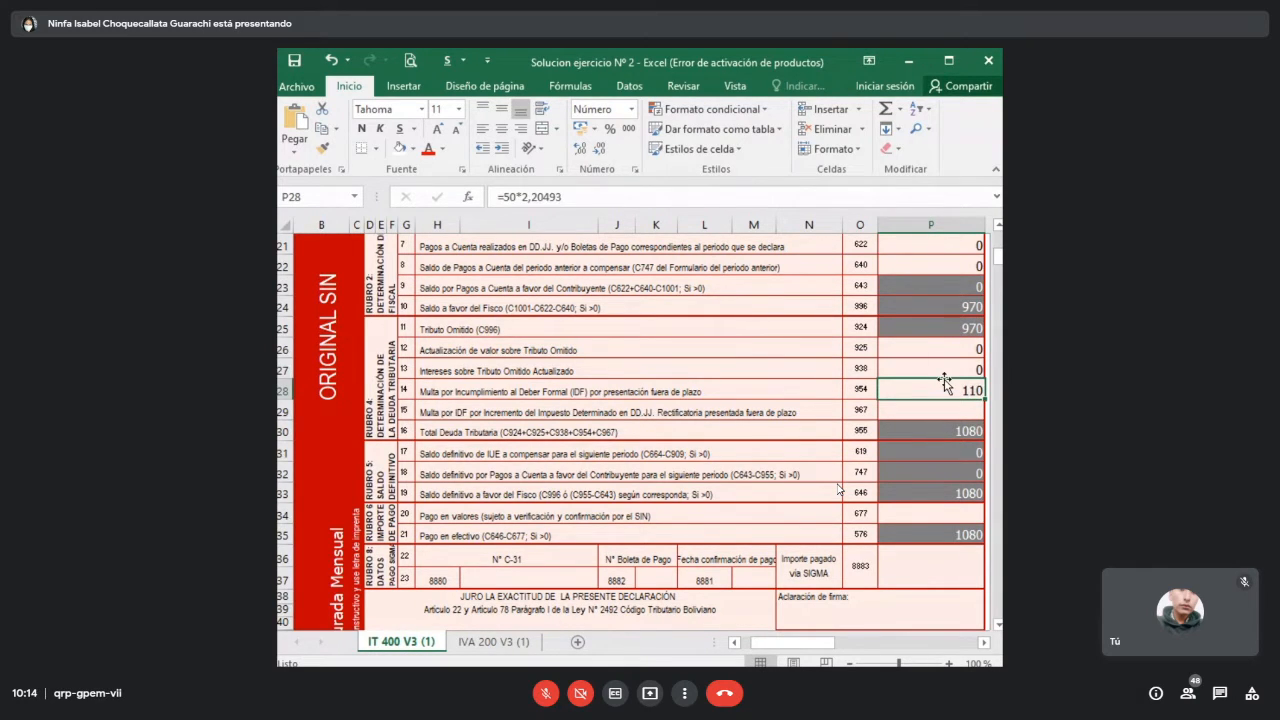
click(505, 393)
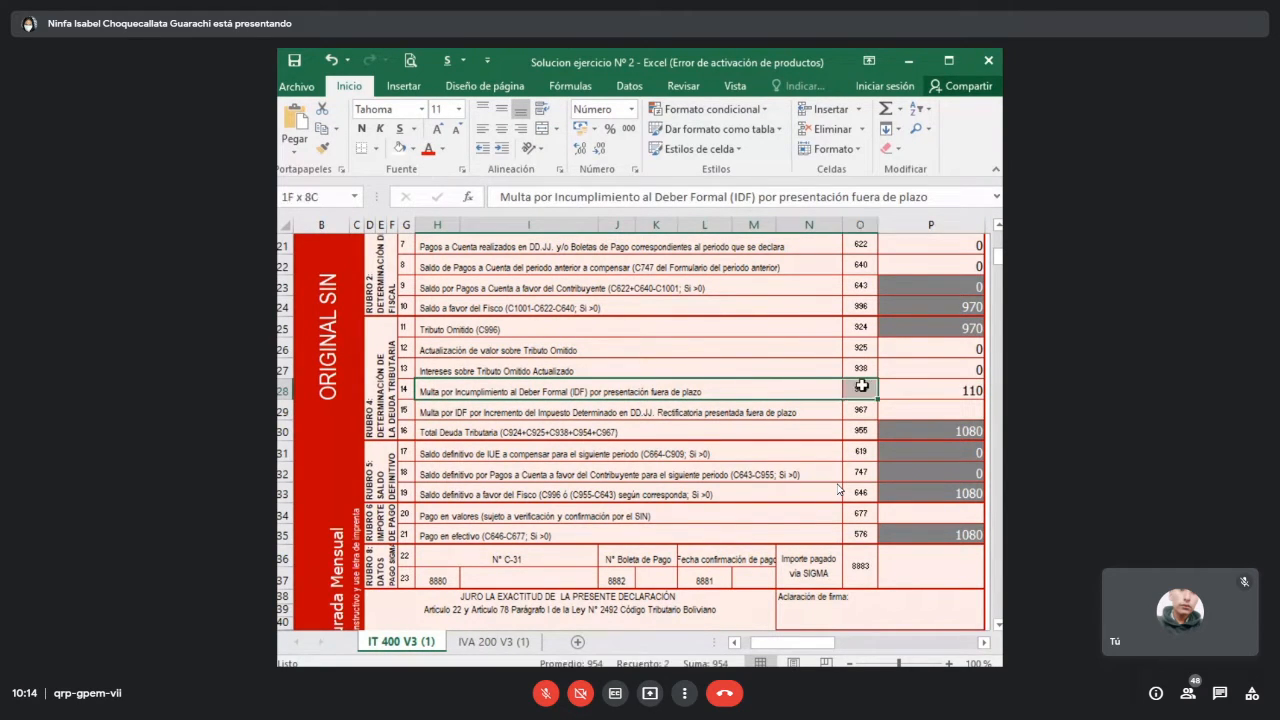
click(906, 388)
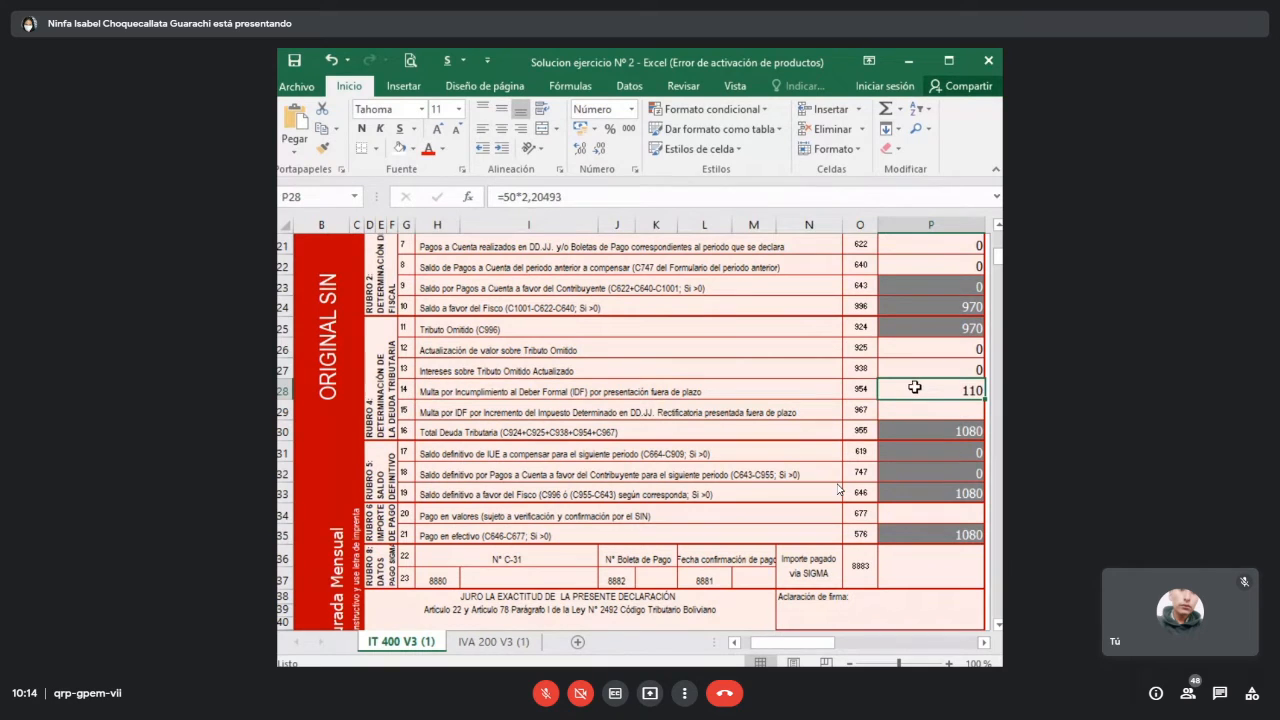
click(512, 198)
drag(514, 198, 565, 197)
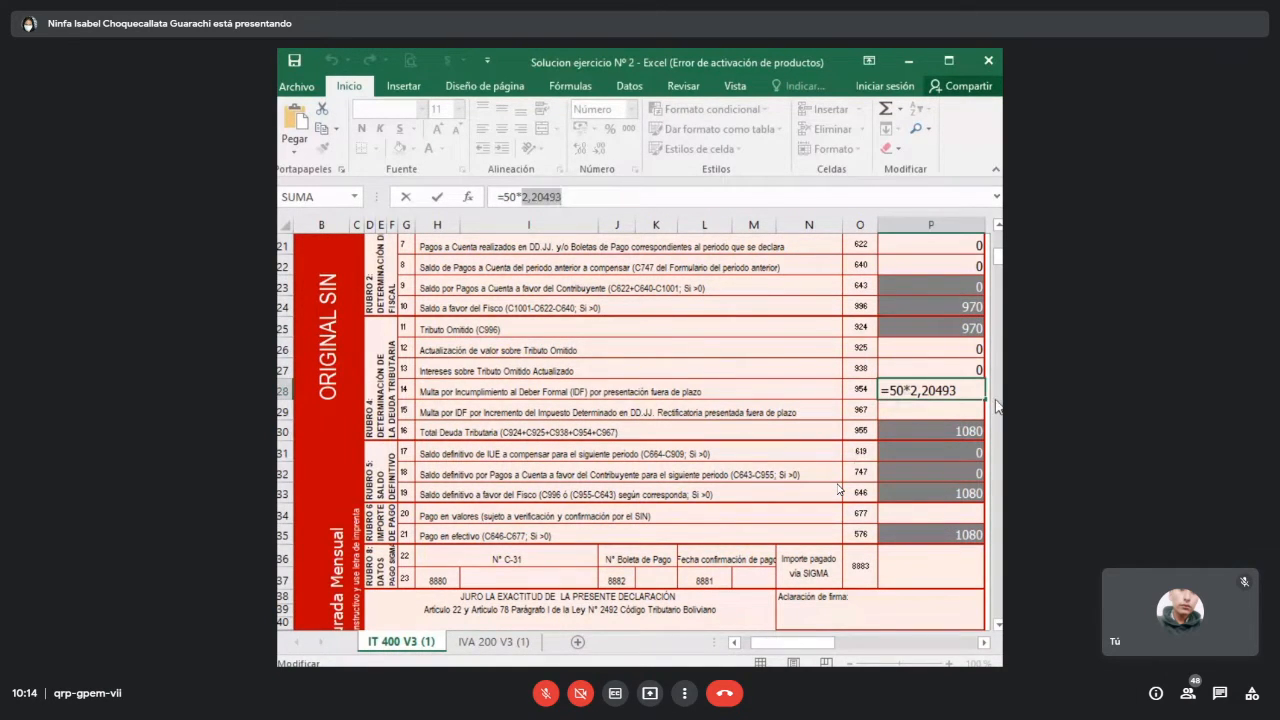
key(Return)
click(952, 389)
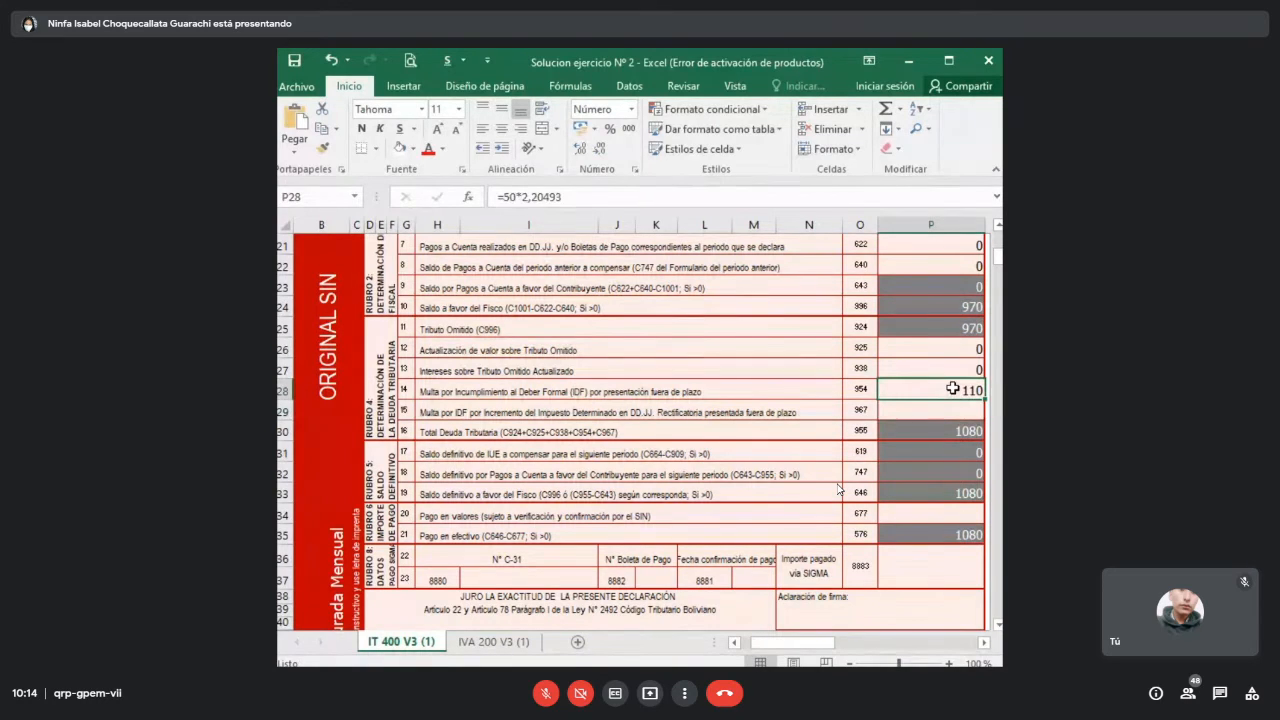
click(951, 329)
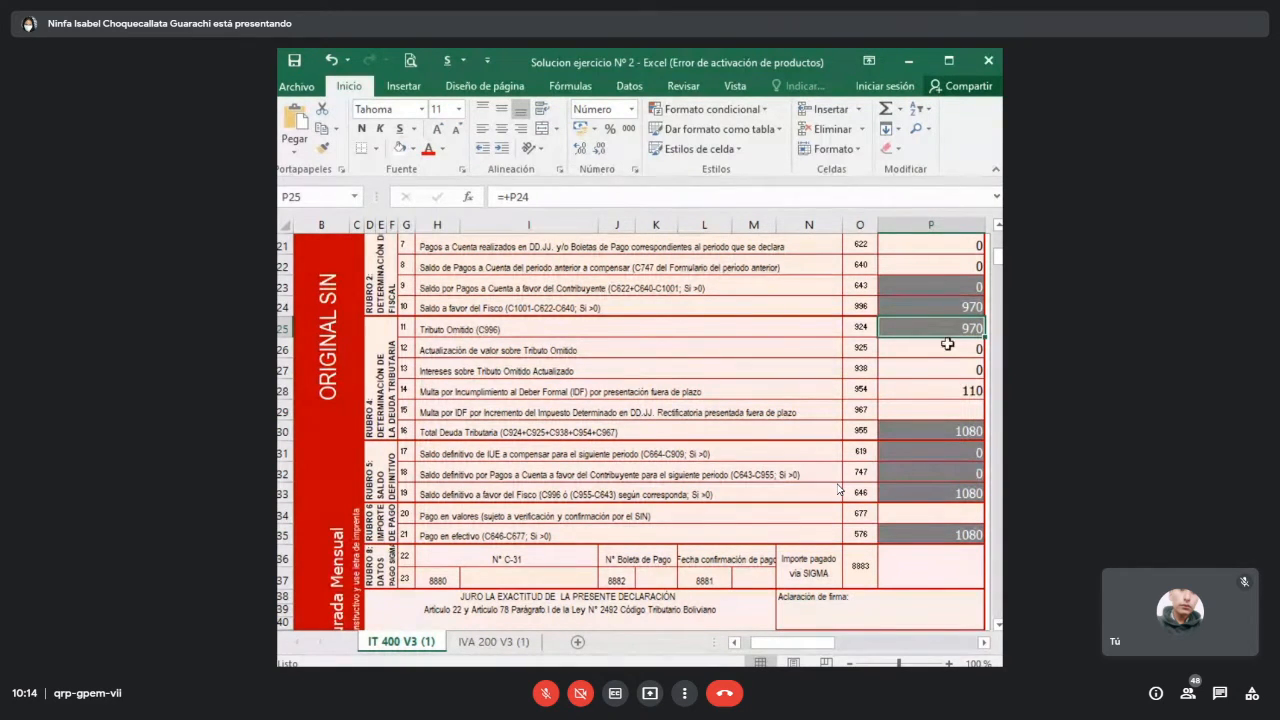
drag(944, 349, 944, 388)
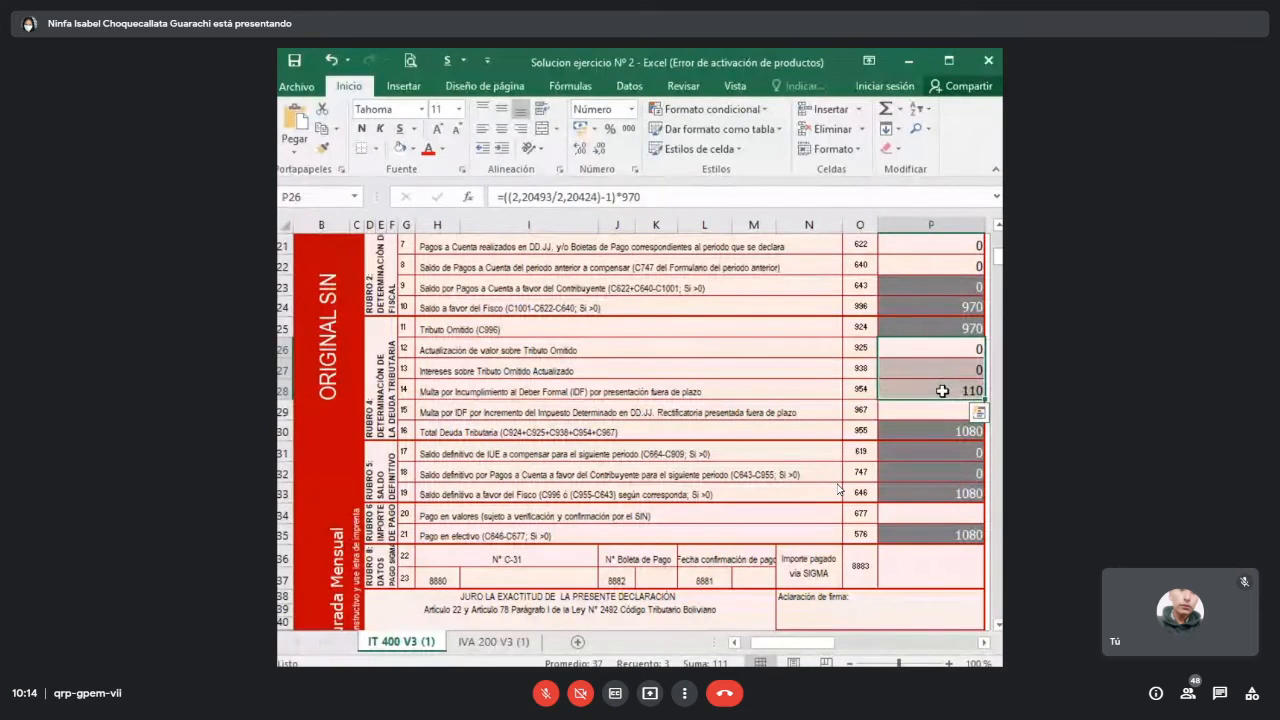
click(945, 387)
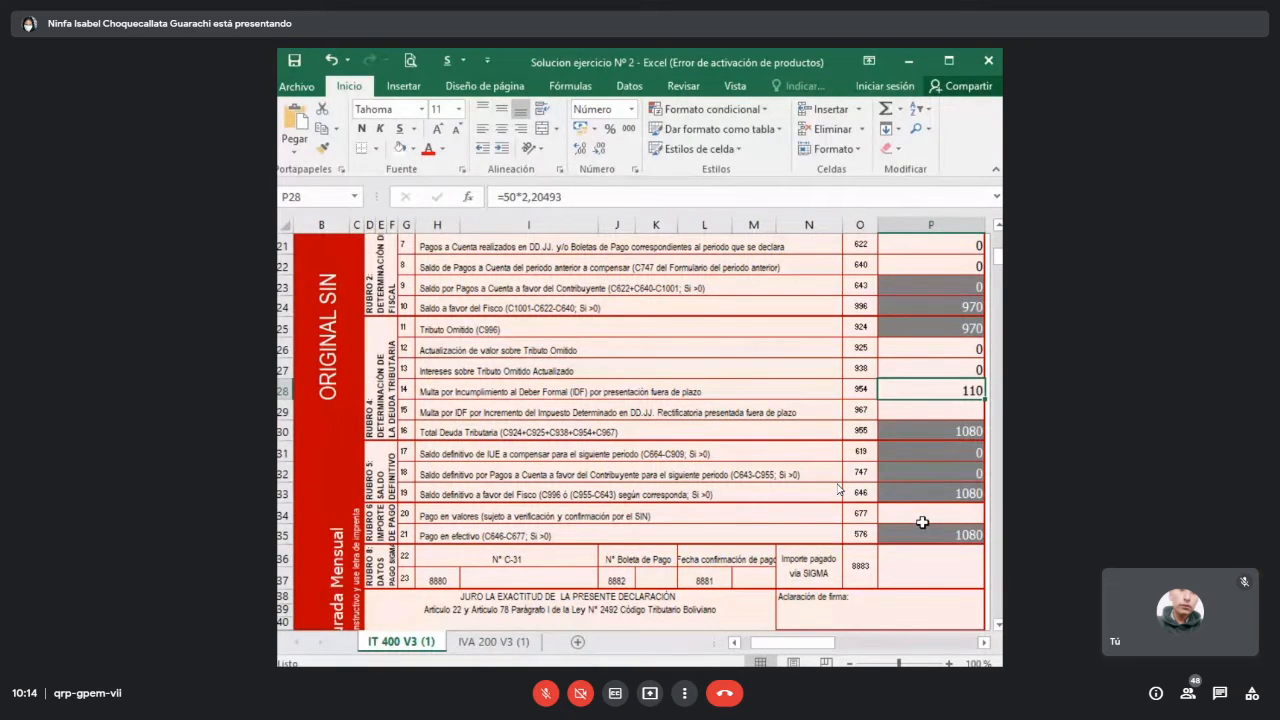
scroll(922, 522, down, 1)
click(918, 470)
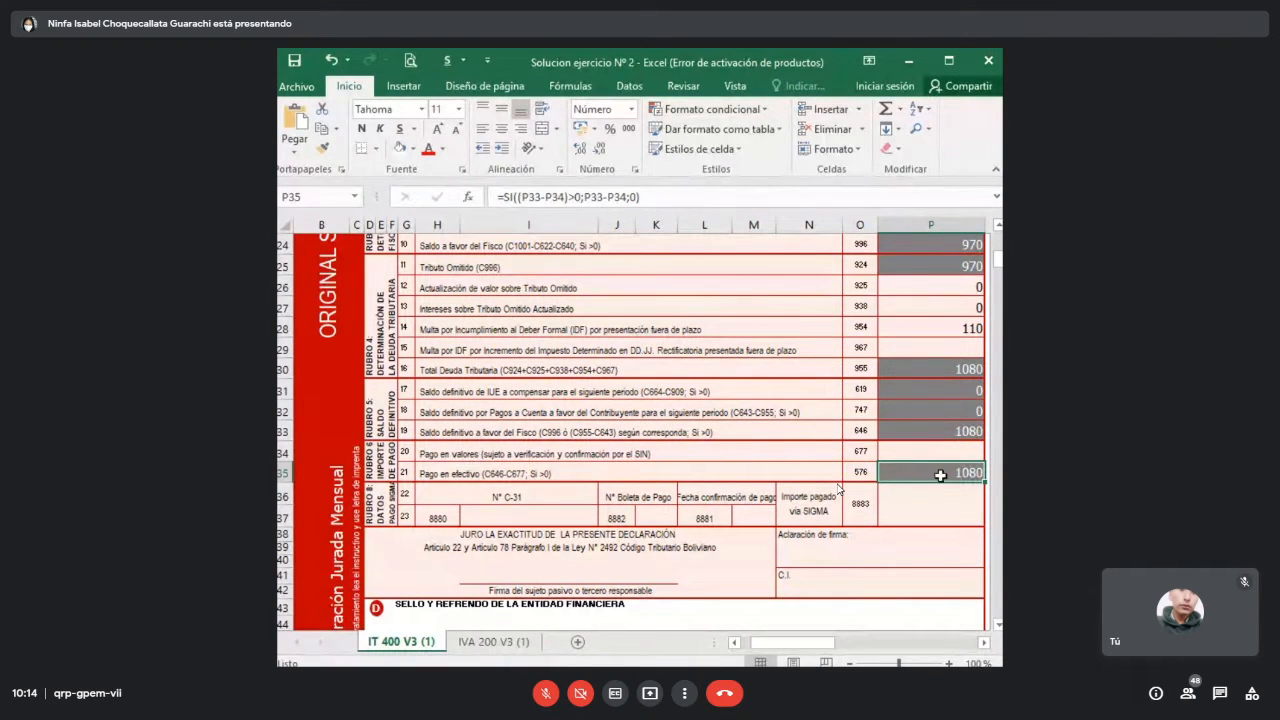
click(528, 472)
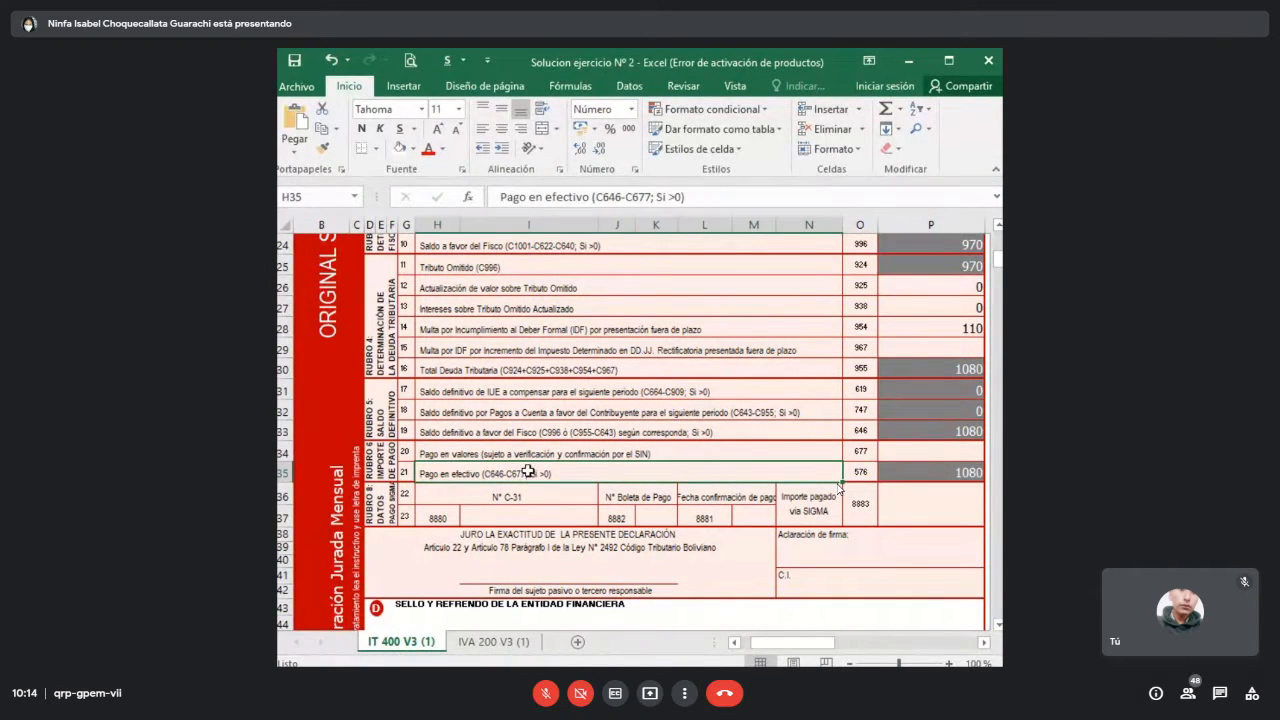
drag(528, 472, 952, 476)
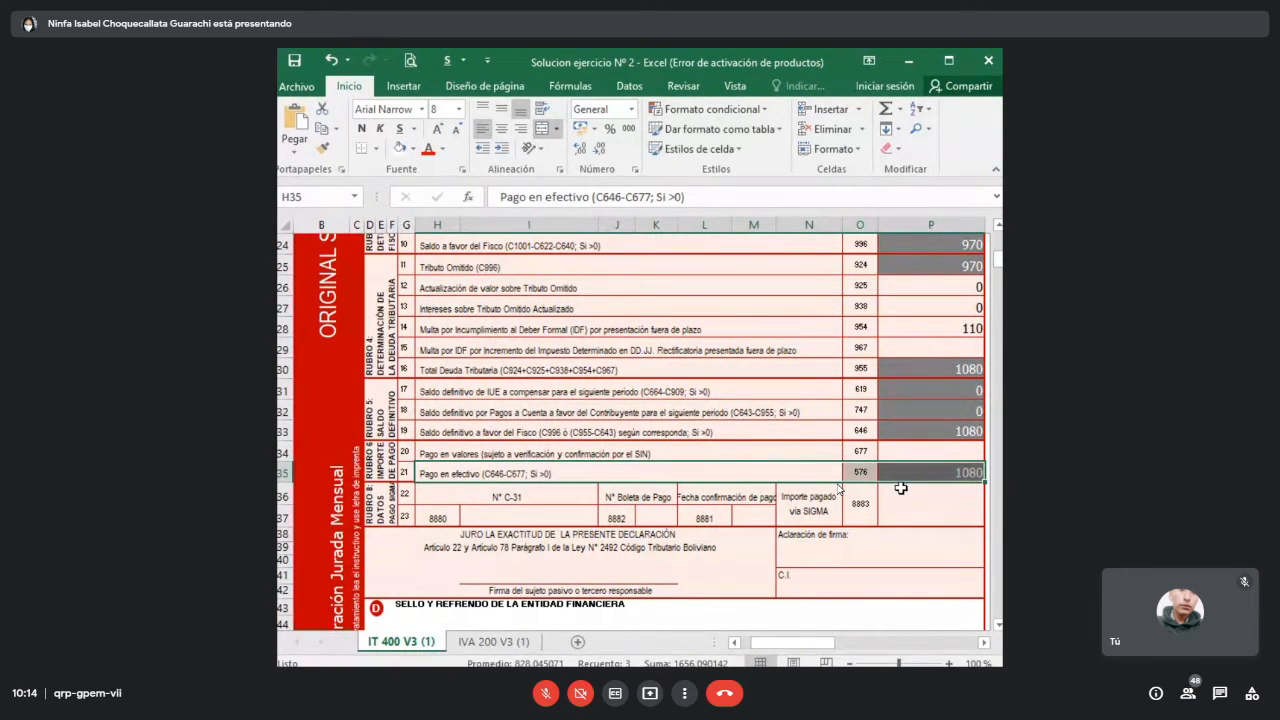
click(930, 512)
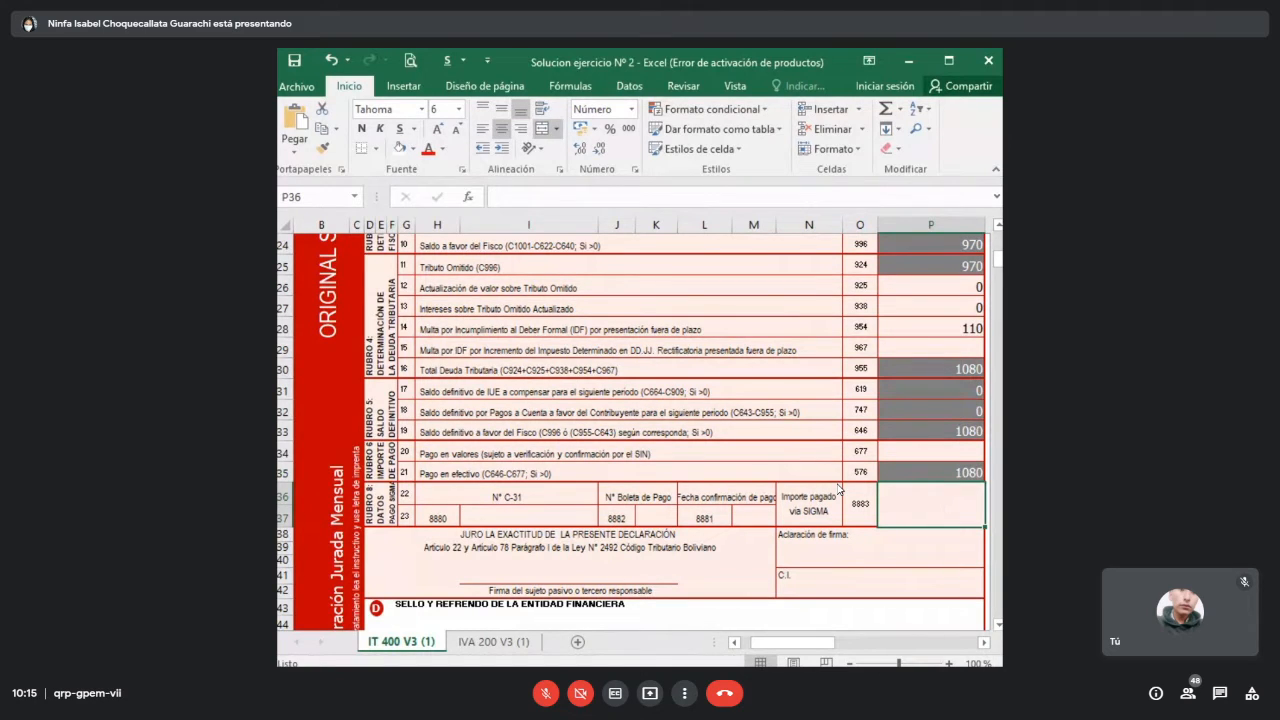
key(alt+Tab)
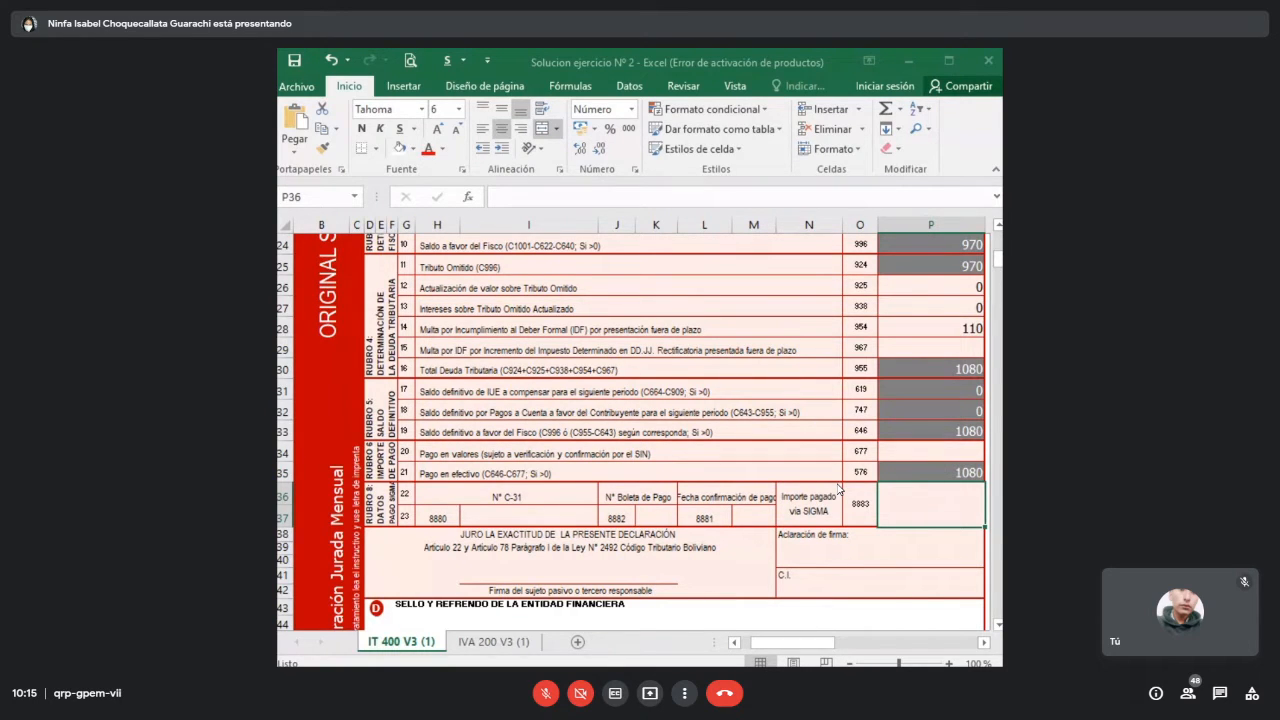
click(770, 386)
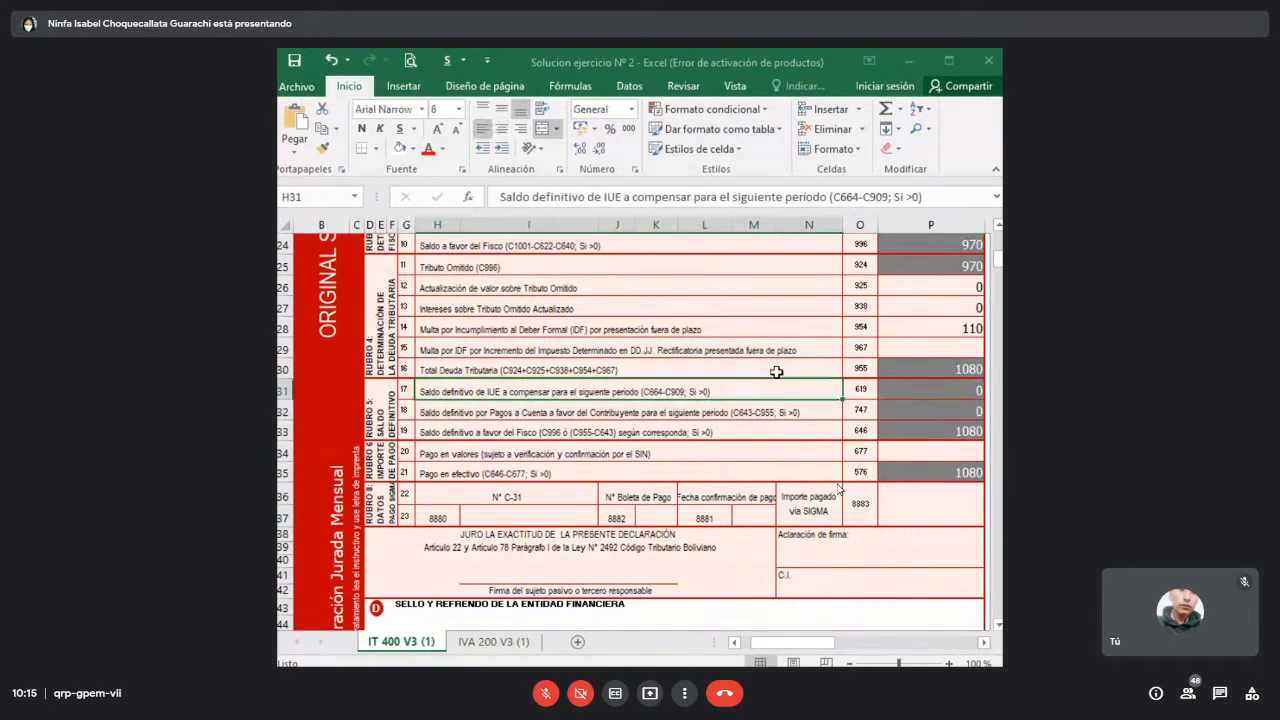
scroll(757, 368, down, 2)
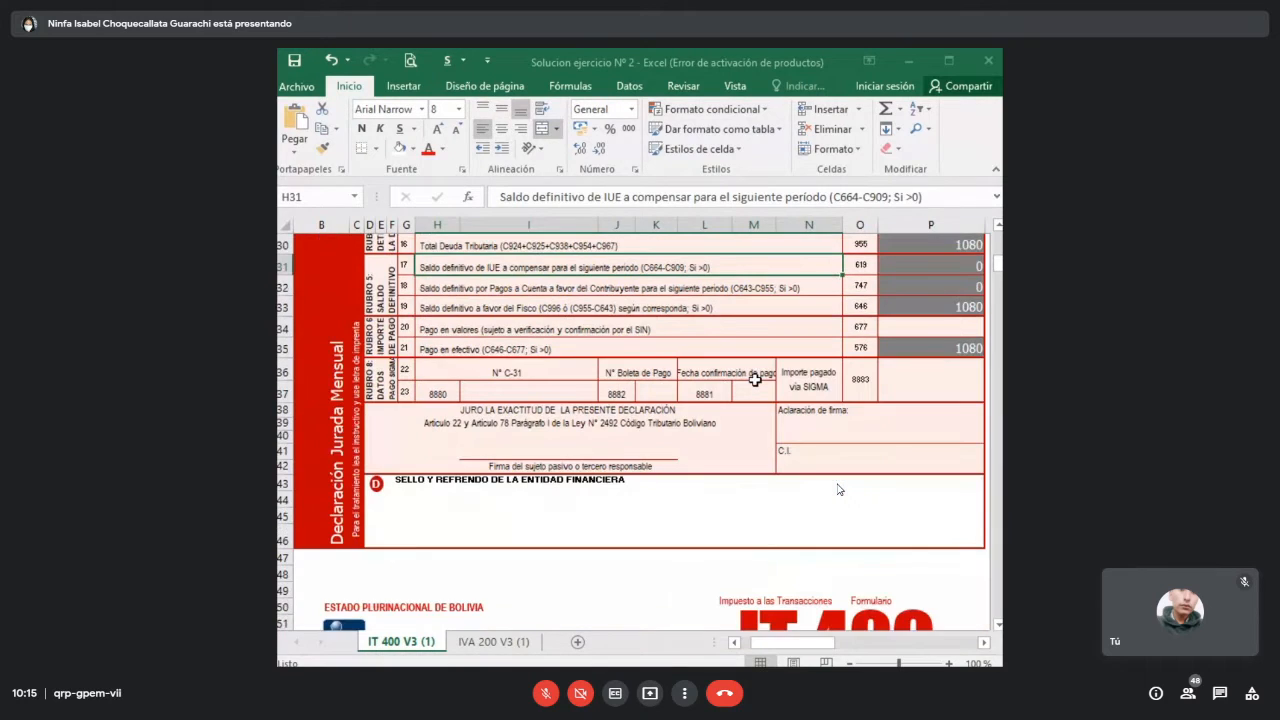
- Review the form's filing month and taxpayer name cells, then switch to the exercise statement document
scroll(755, 380, up, 10)
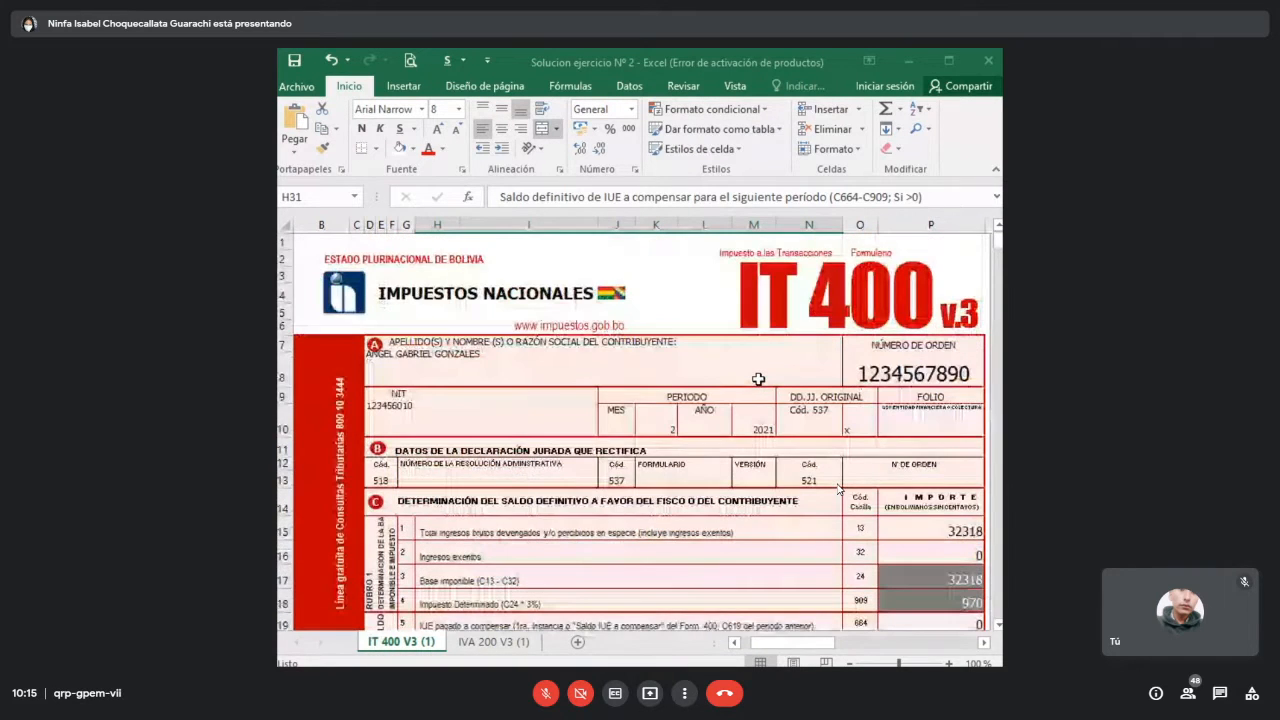
click(662, 423)
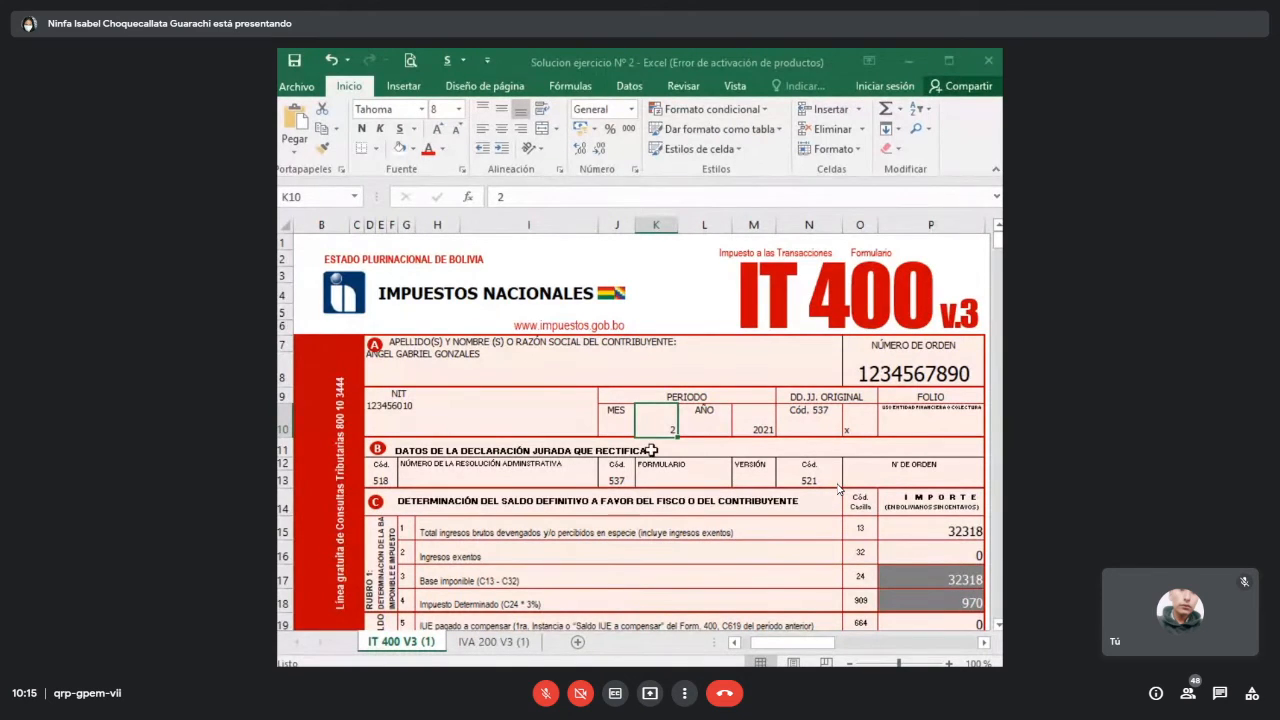
click(581, 371)
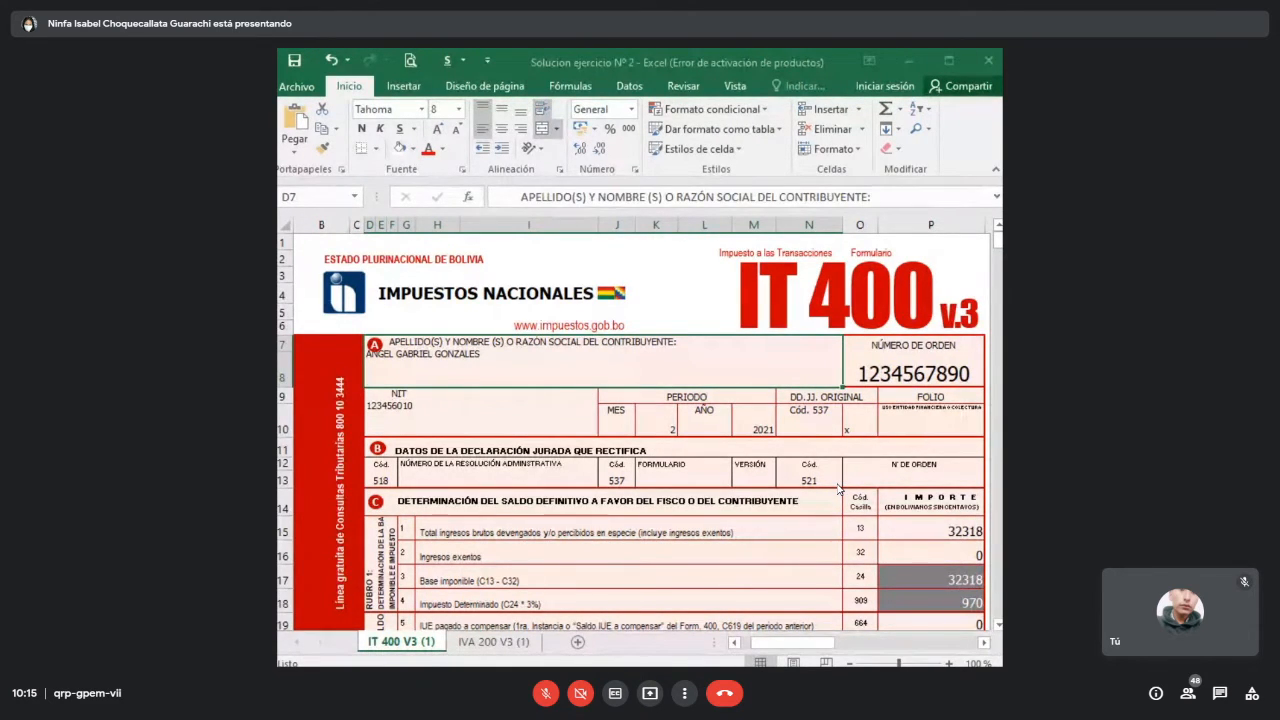
key(ctrl+Page_Down)
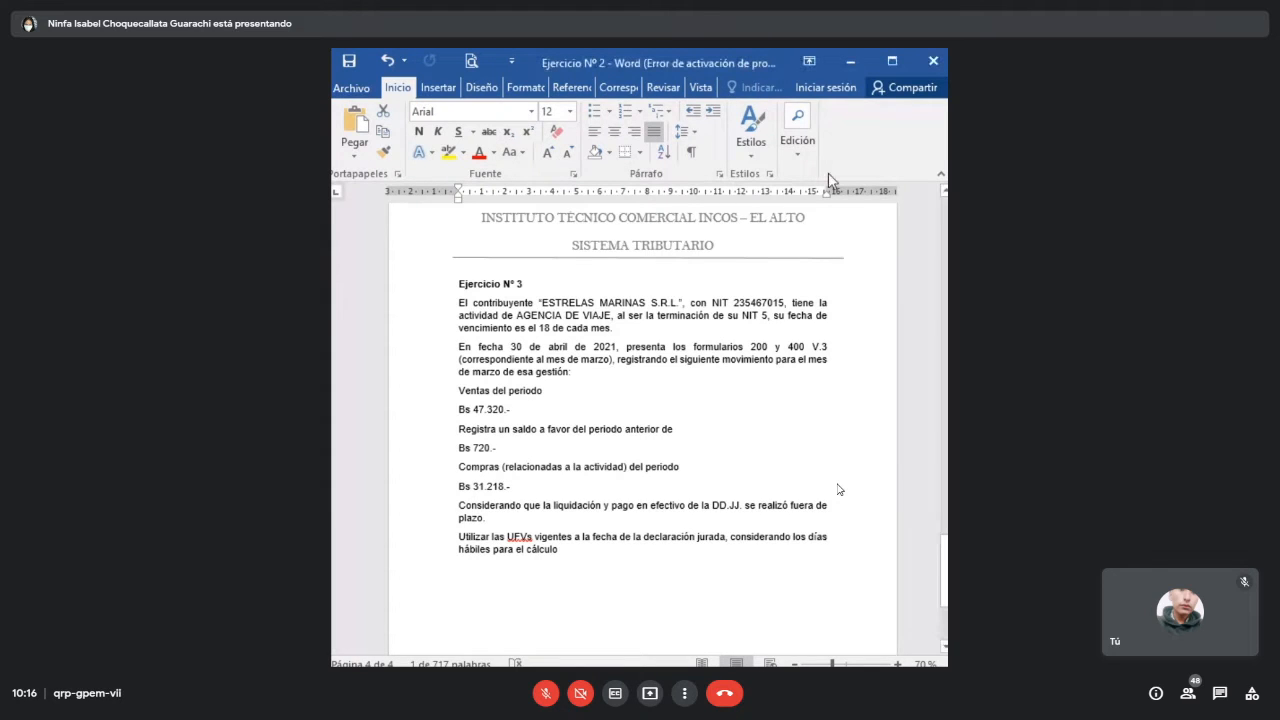
- Zoom the Word document to 90% and scroll down to the Ejercicio N° 3 statement
double_click(699, 53)
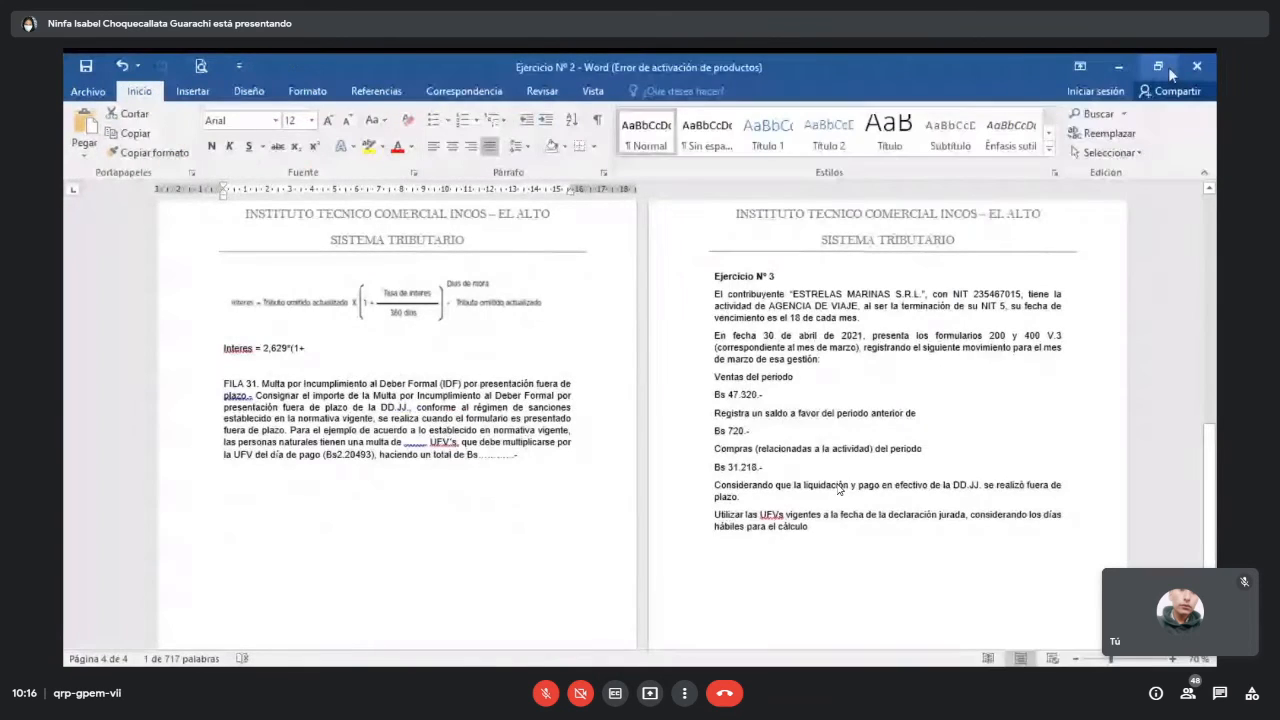
click(1168, 67)
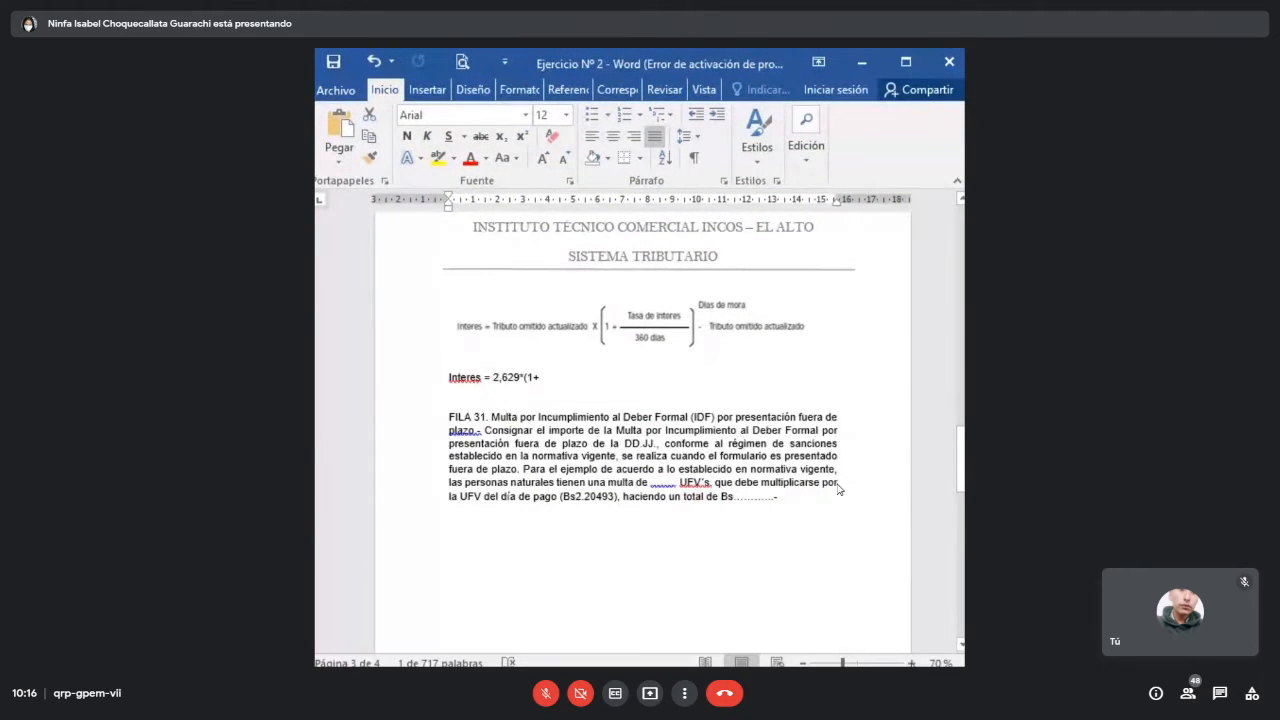
click(911, 663)
click(911, 663)
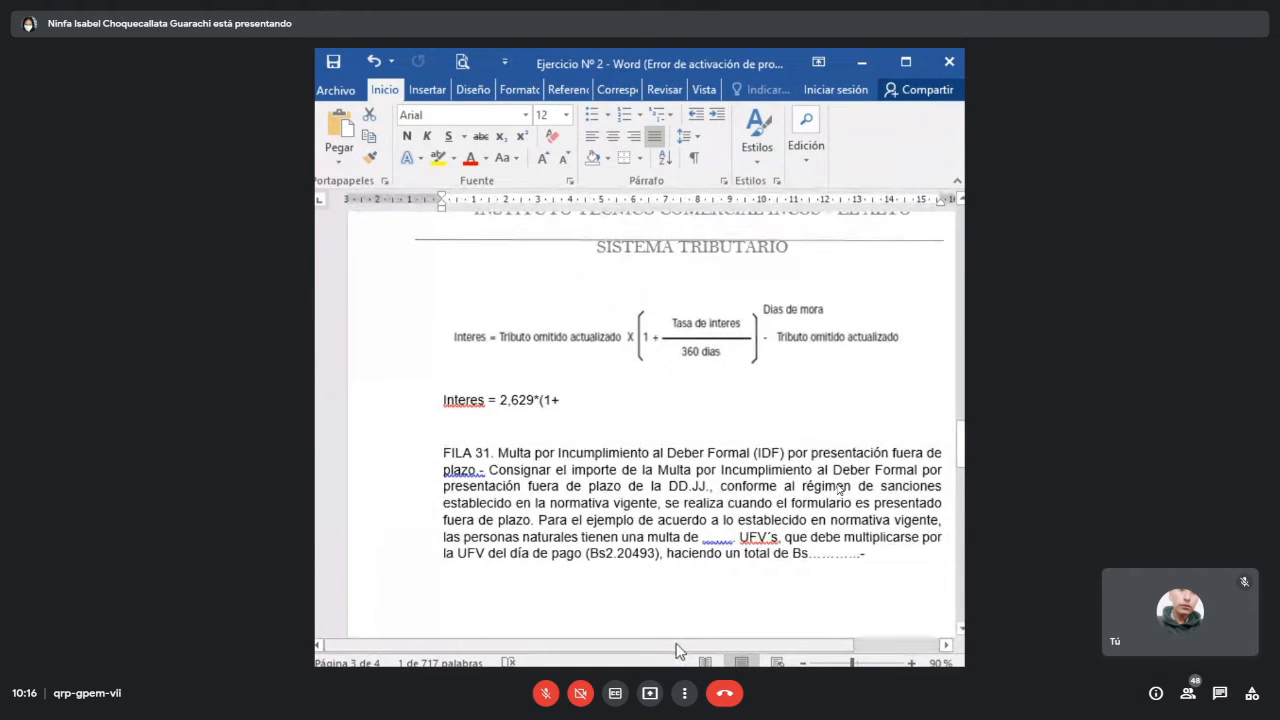
drag(676, 646, 724, 644)
scroll(700, 487, down, 10)
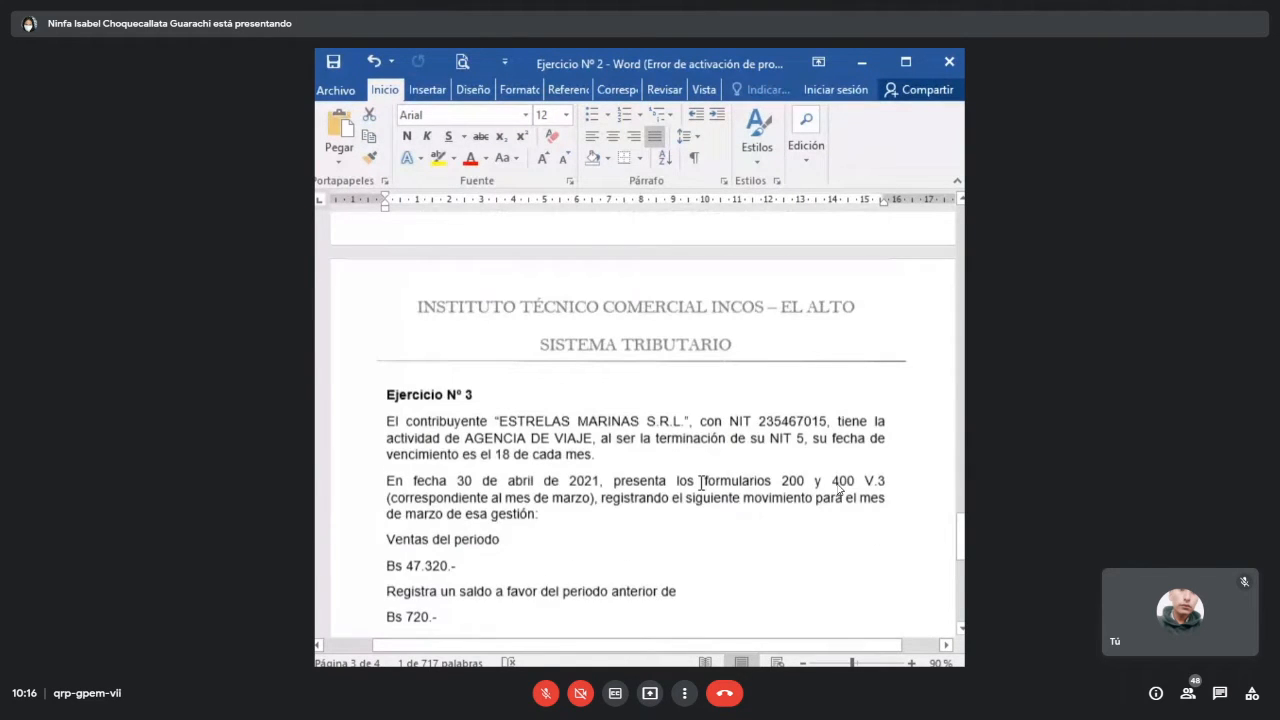
scroll(701, 483, down, 4)
scroll(701, 482, up, 1)
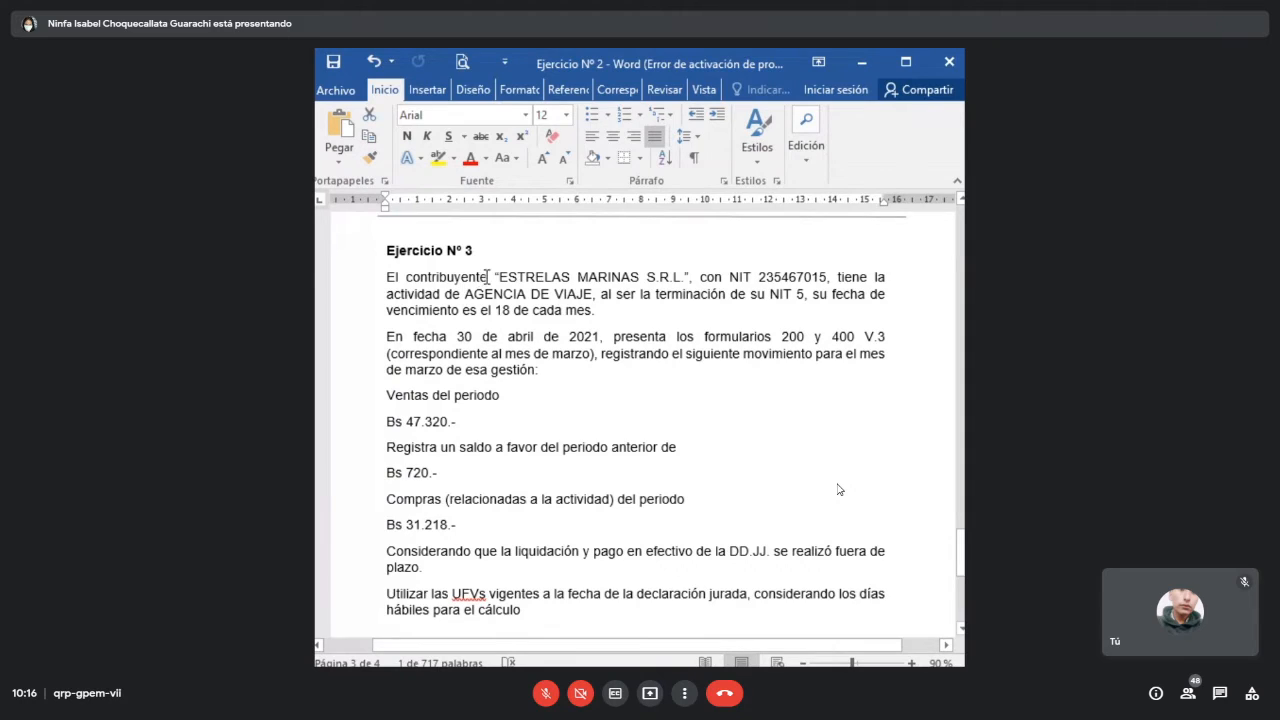
drag(497, 277, 686, 277)
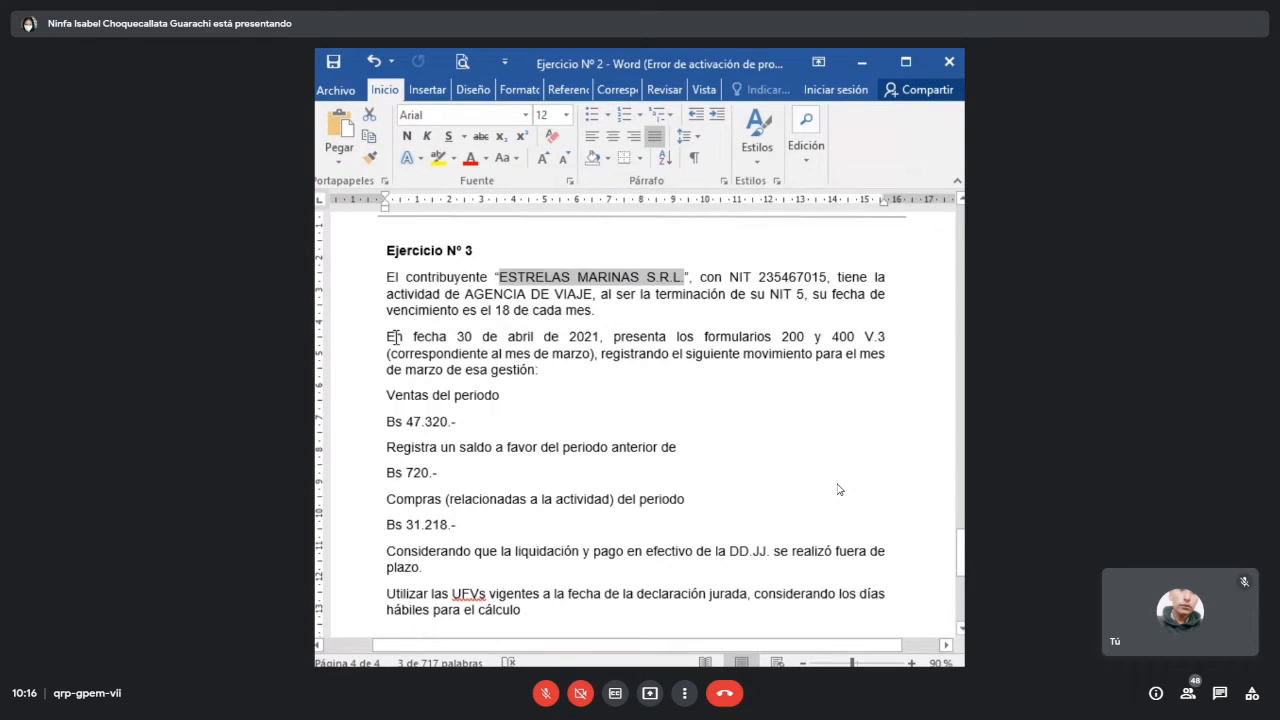
drag(389, 337, 597, 340)
drag(455, 345, 600, 348)
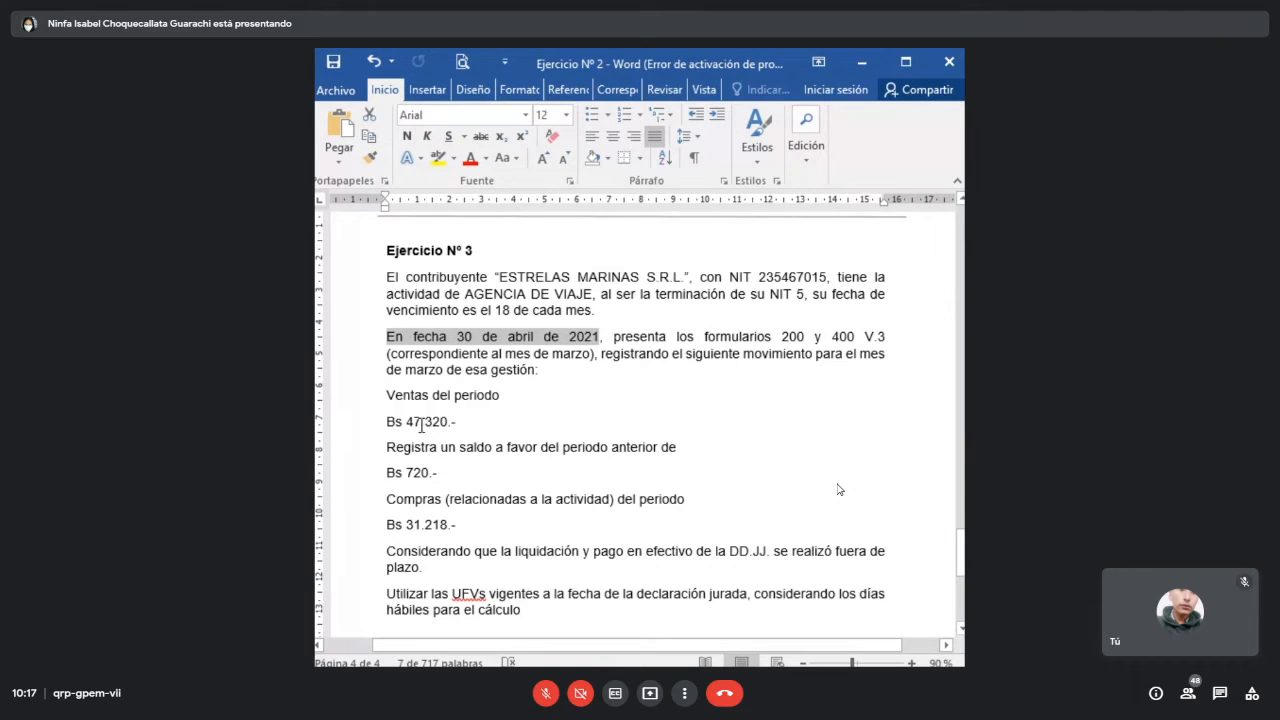
drag(387, 401, 491, 524)
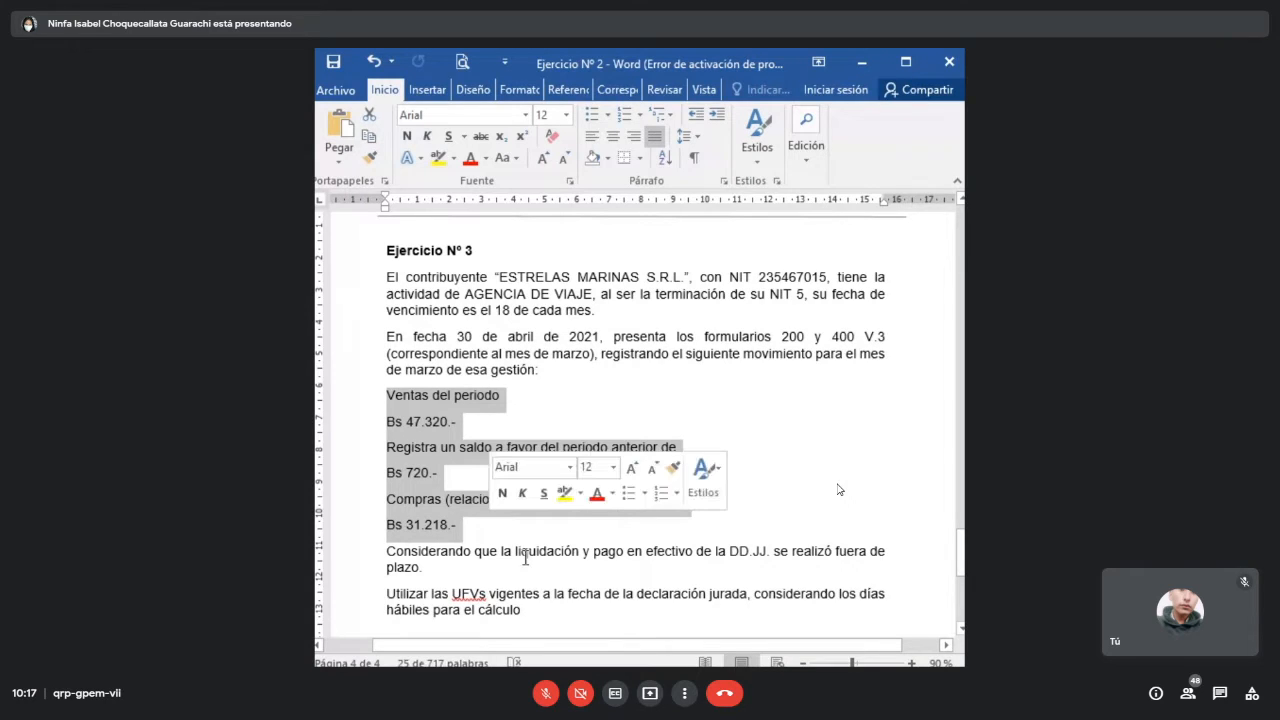
double_click(462, 595)
mouse_move(483, 596)
mouse_down()
mouse_move(533, 610)
mouse_move(555, 598)
mouse_move(541, 612)
mouse_move(487, 594)
mouse_up()
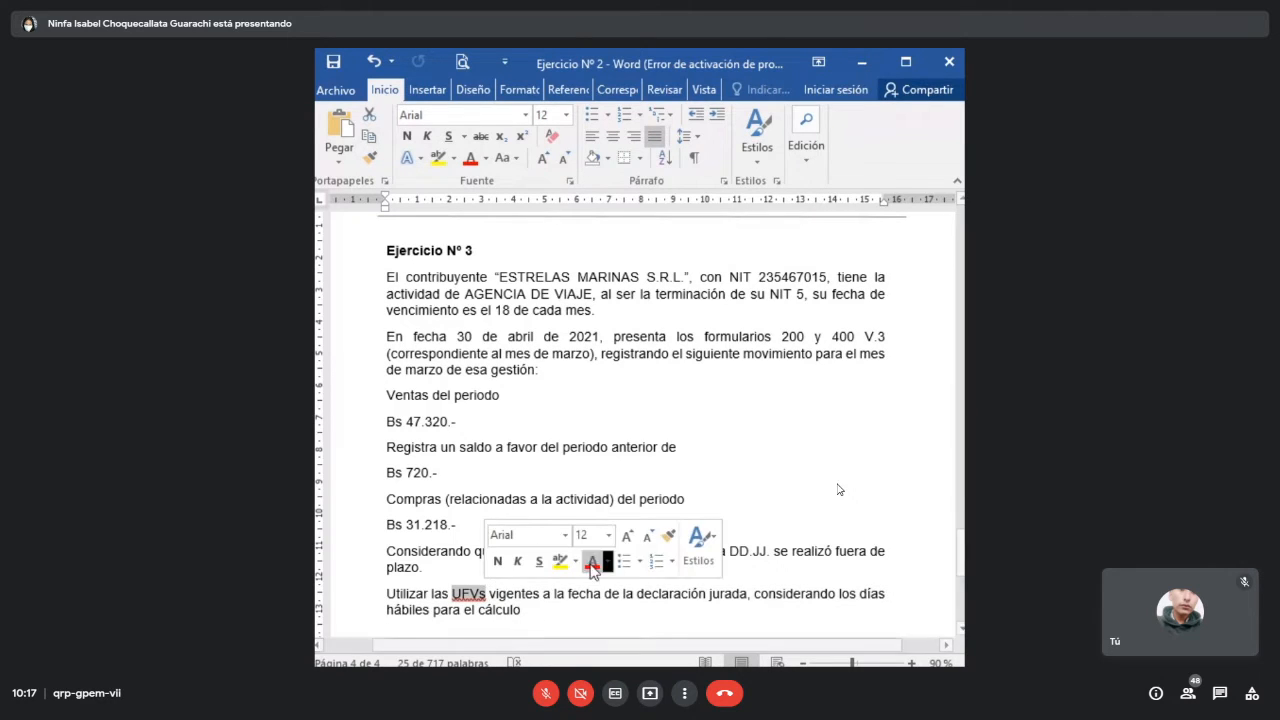
- Clear the emphasis from the text in the exercise statement
click(795, 404)
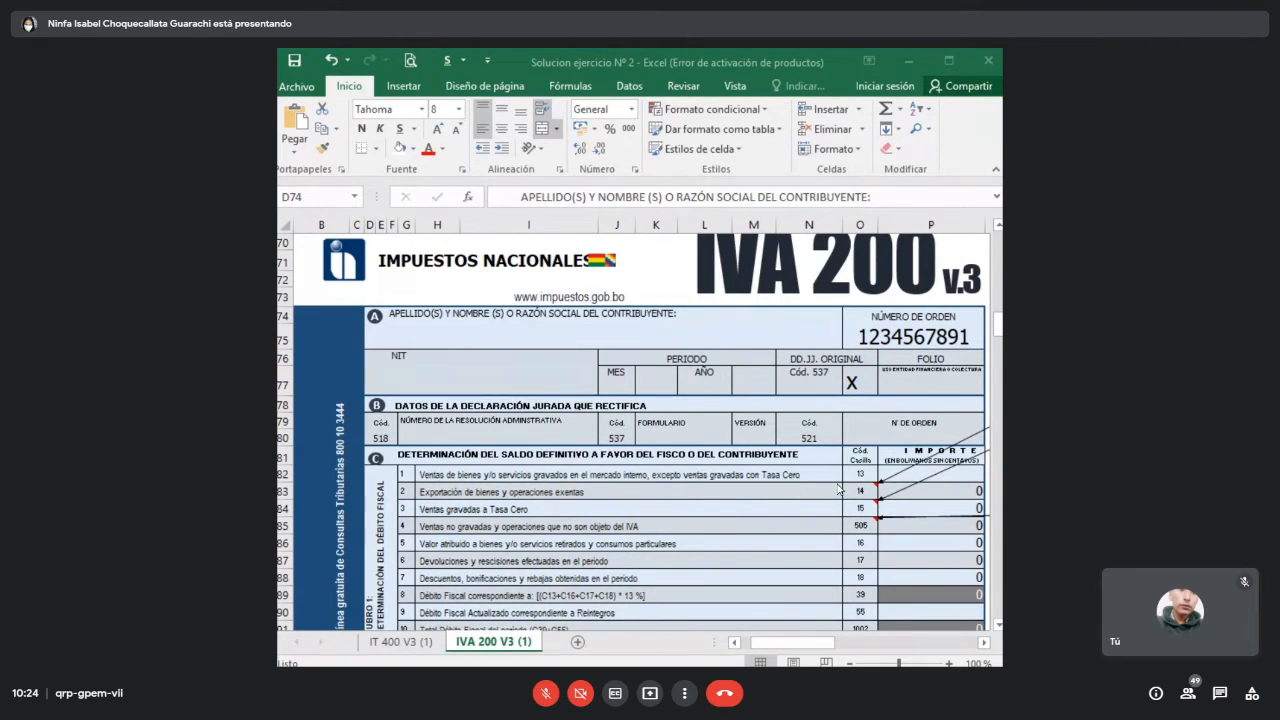
- Replace the taxpayer name label with ESTRELLAS MARINAS S.R.L
click(702, 337)
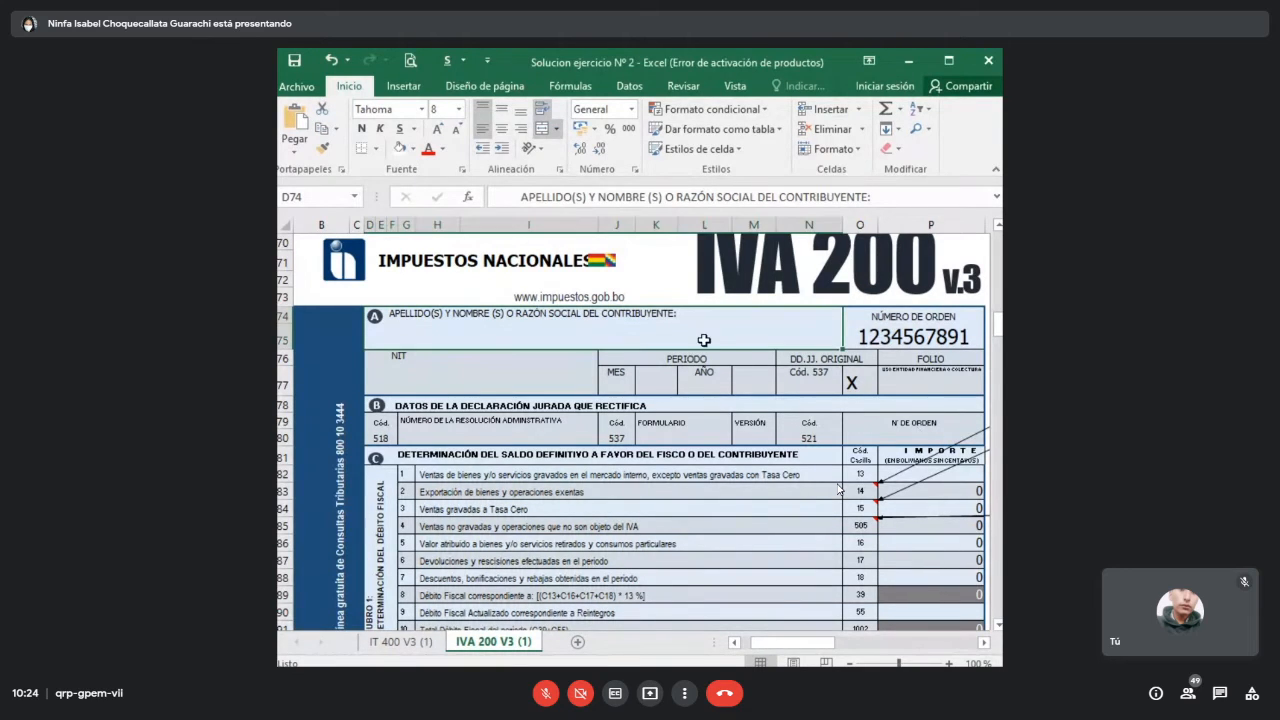
double_click(758, 328)
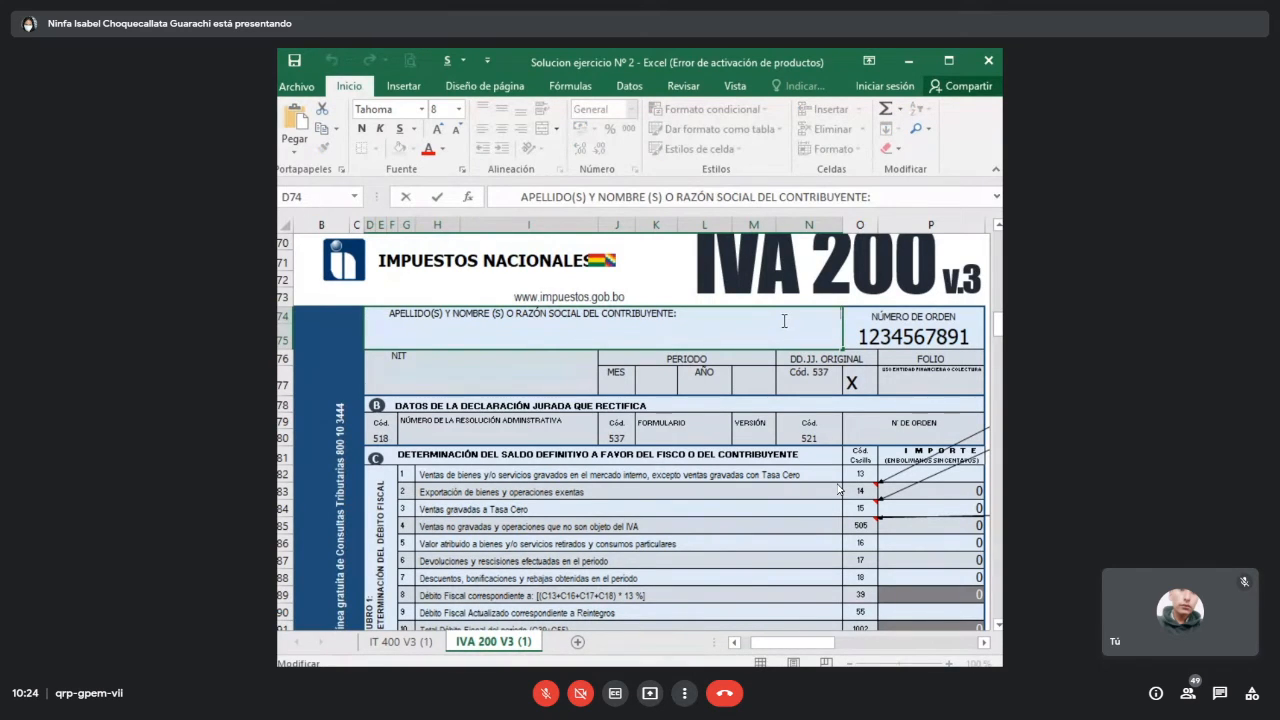
key(BackSpace)
text(ES)
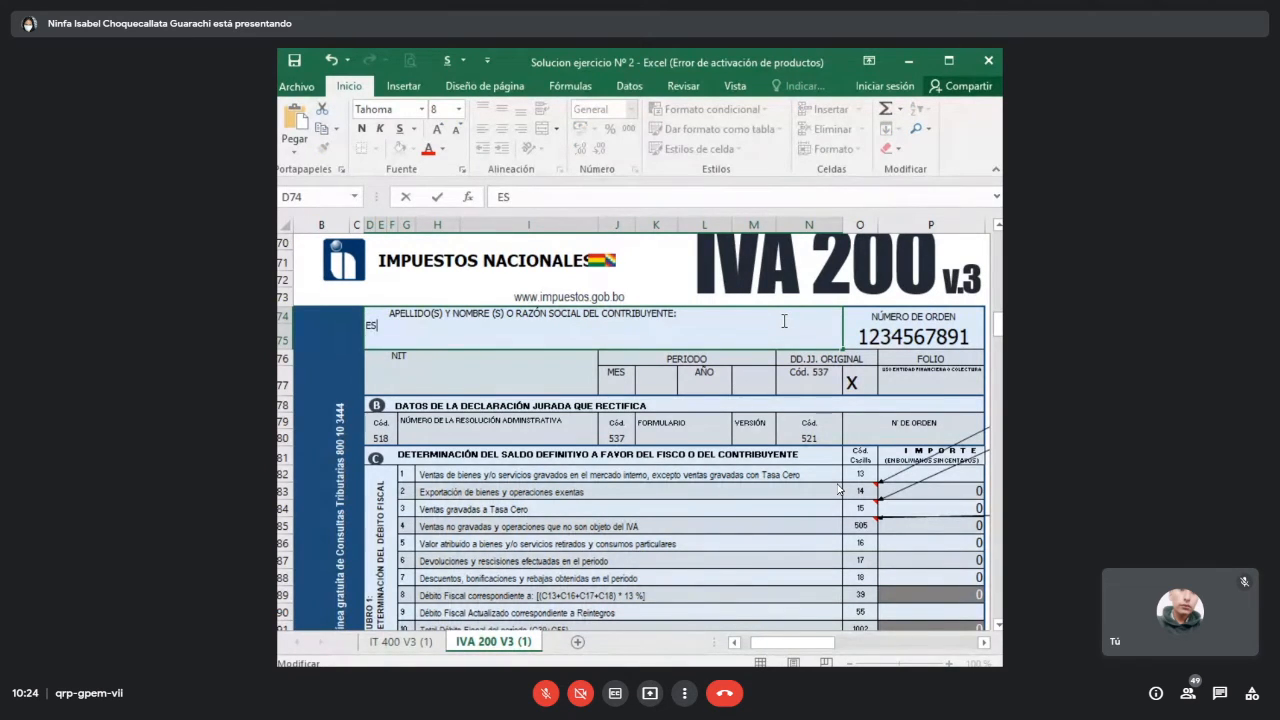
text(TRELLAS MARINAS s.r.l:)
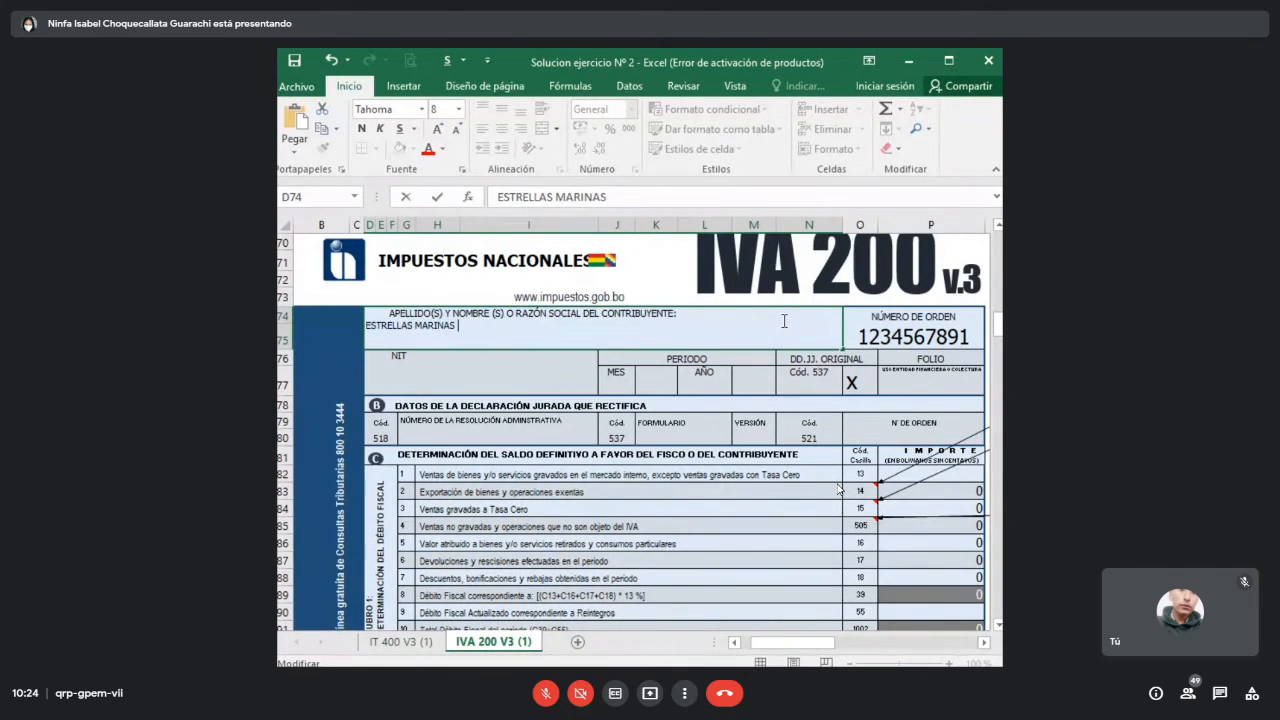
key(BackSpace)
key(BackSpace)
key(BackSpace)
key(BackSpace)
key(BackSpace)
key(BackSpace)
text(S.R.L.)
key(Return)
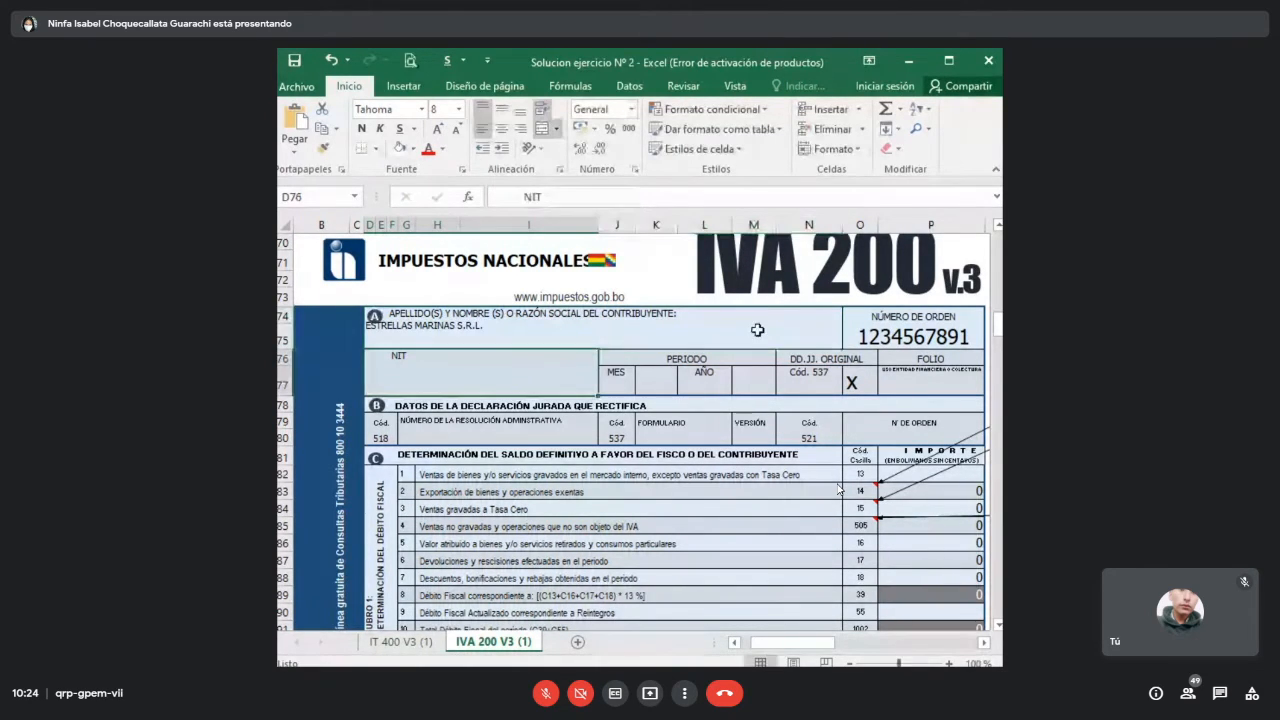
- Enter the company's NIT in the form's NIT field
double_click(583, 369)
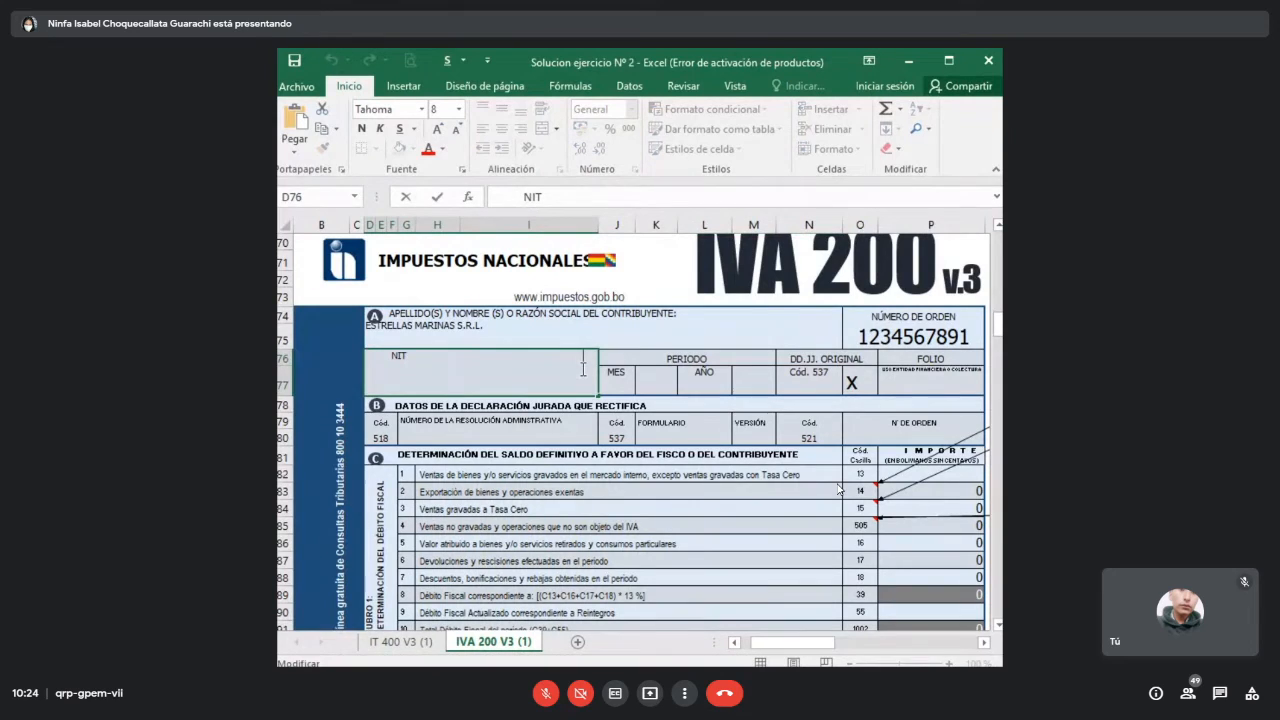
text(235467015)
key(Return)
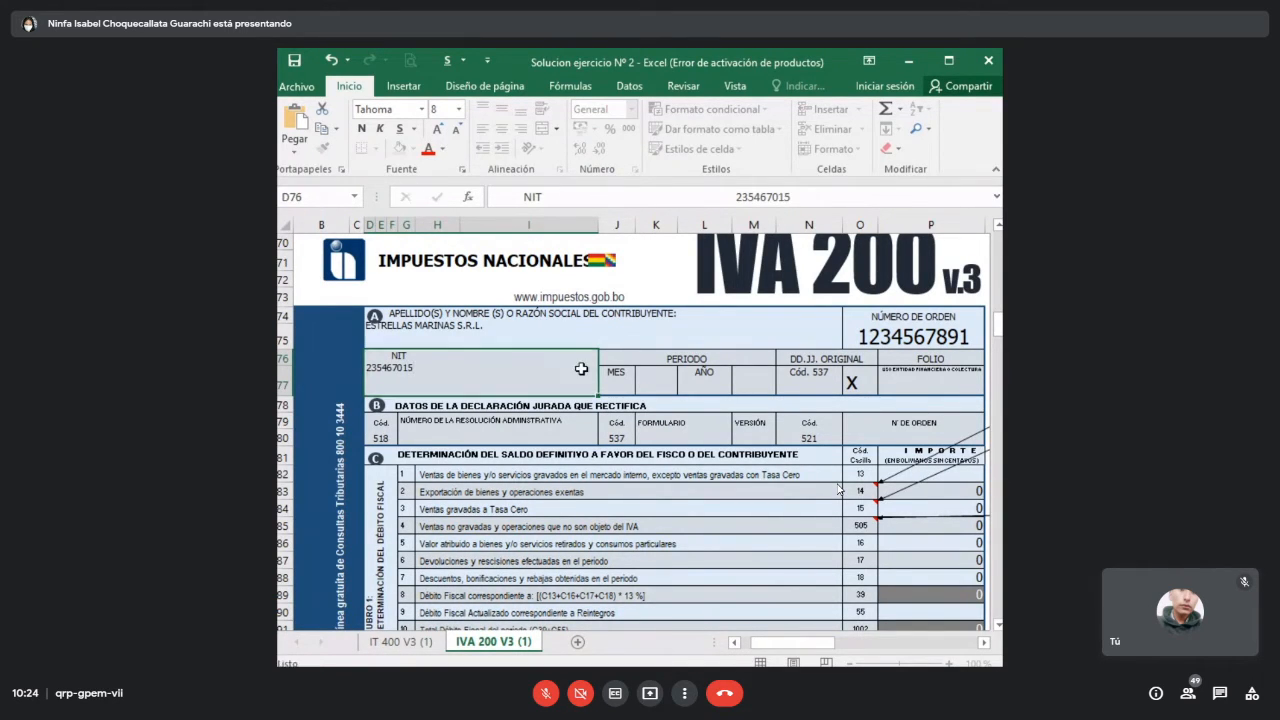
key(Tab)
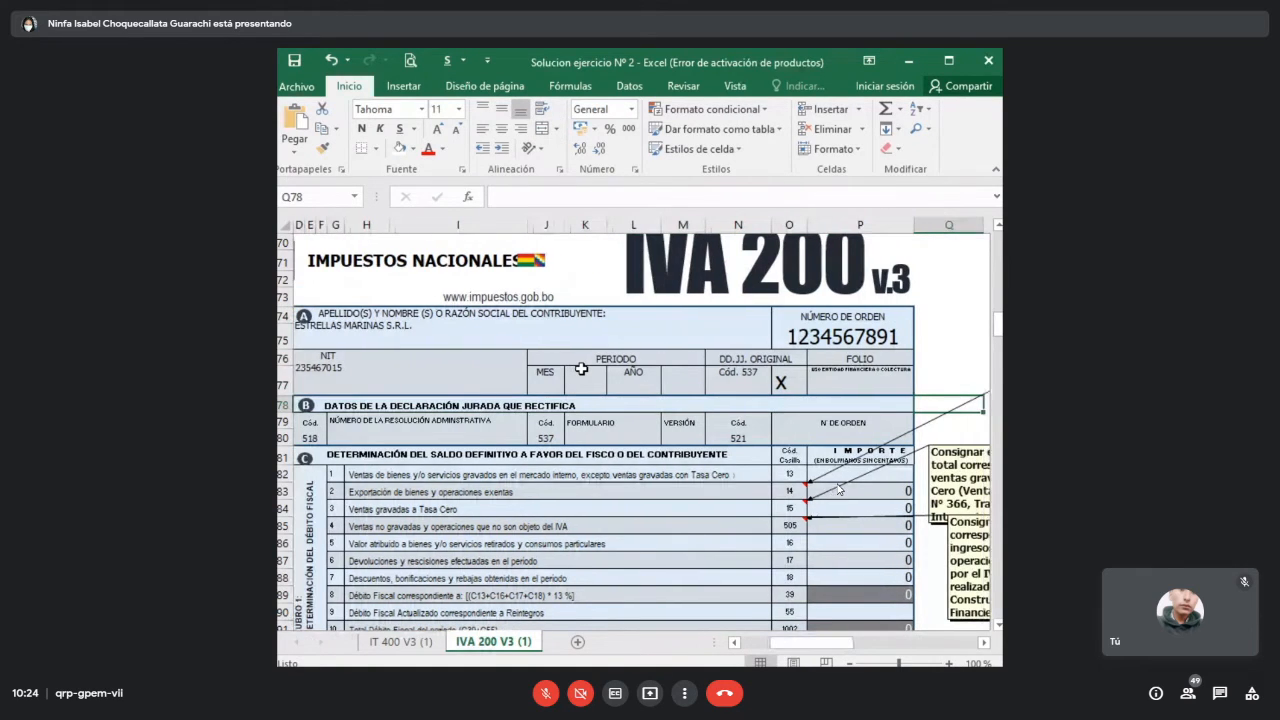
key(Left)
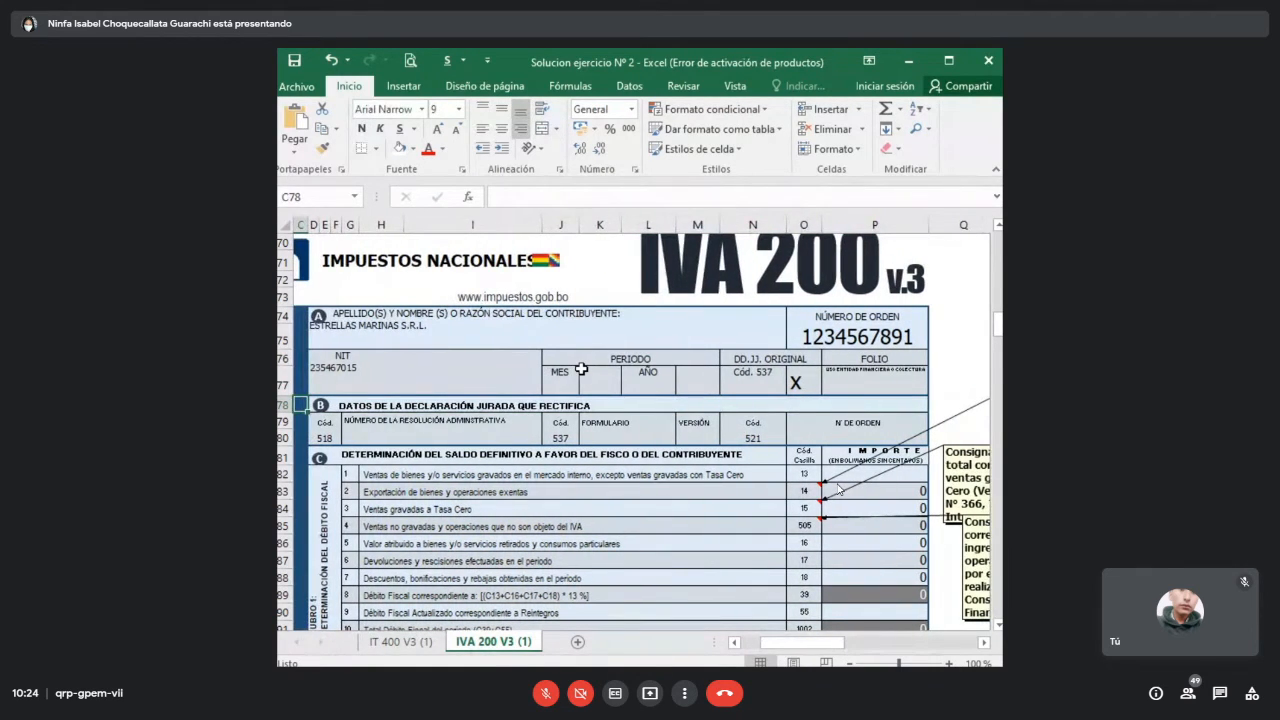
- Set the declaration period to month 3, year 2021
click(609, 383)
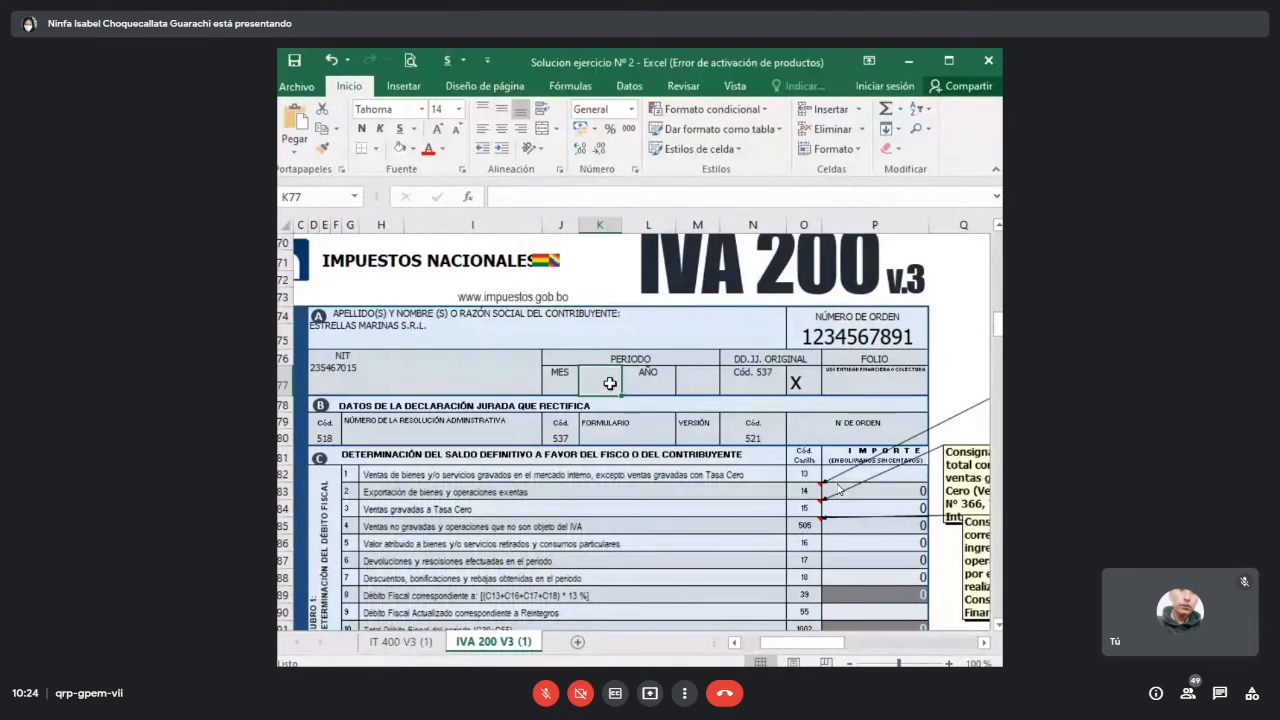
key(Right)
key(Right)
text(202)
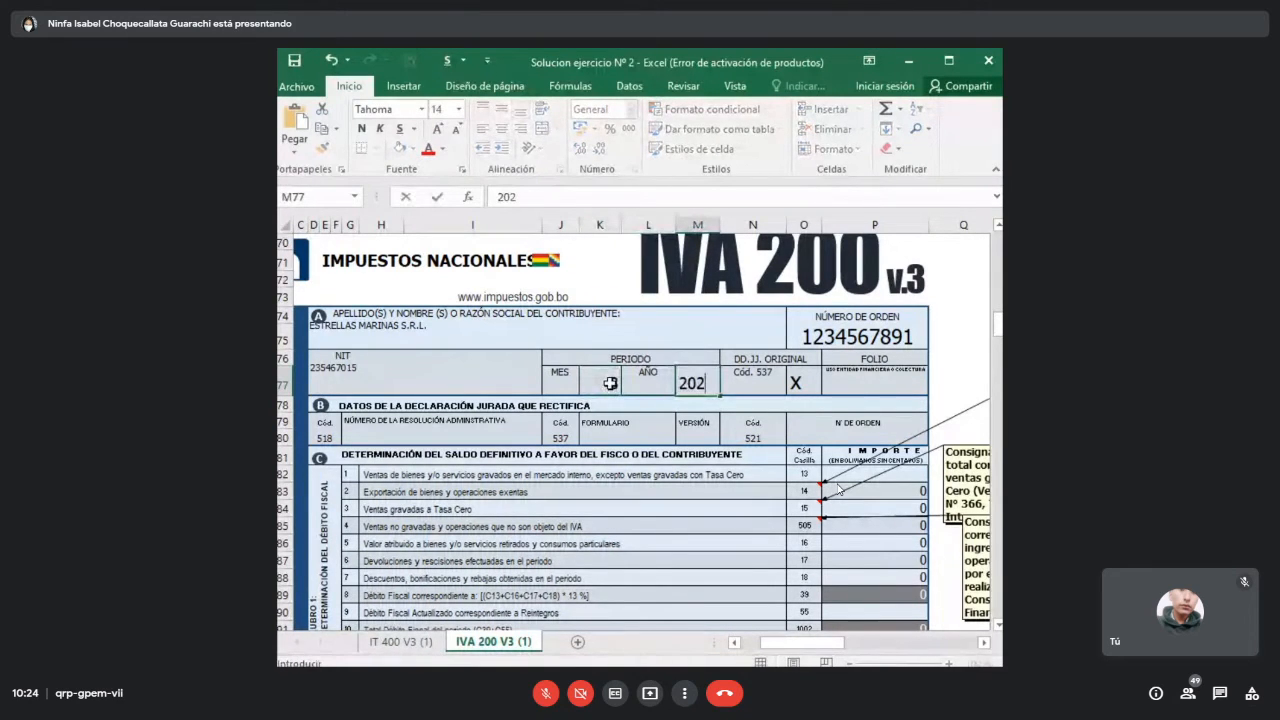
text(1)
key(Return)
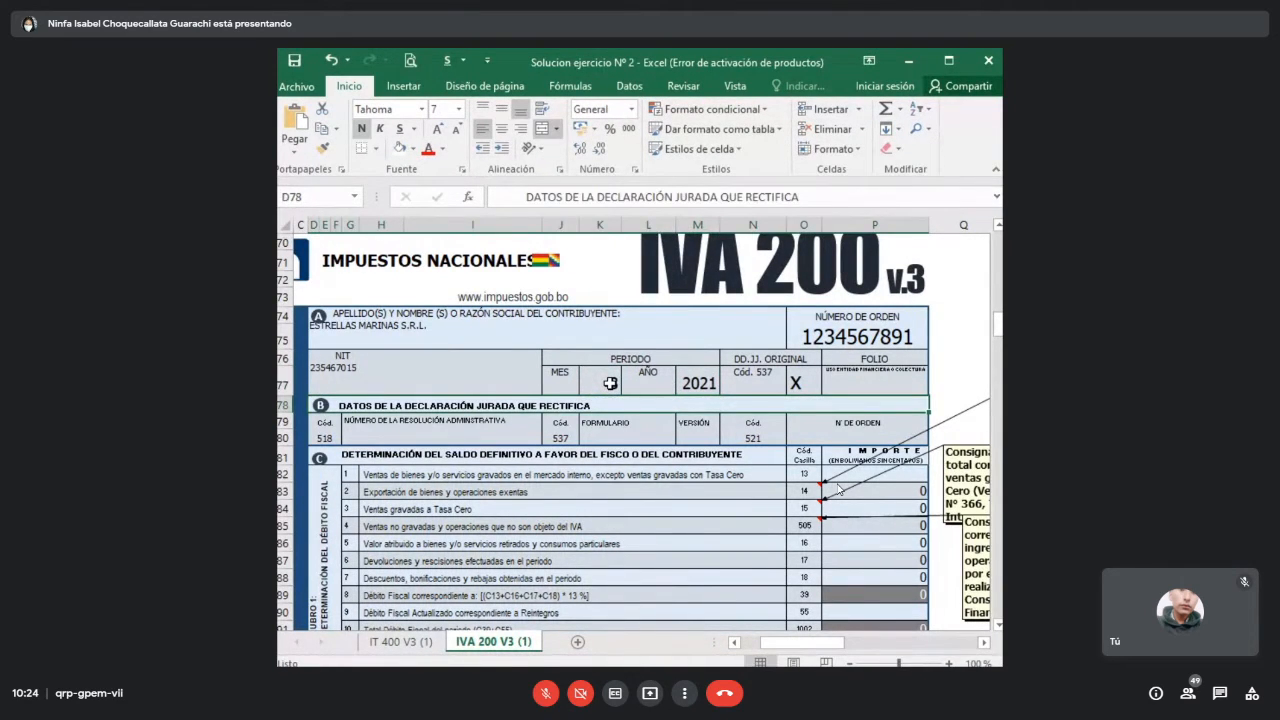
- Enter 47320 as taxed domestic sales (code 13), giving a 6.152 debit total
scroll(846, 358, down, 2)
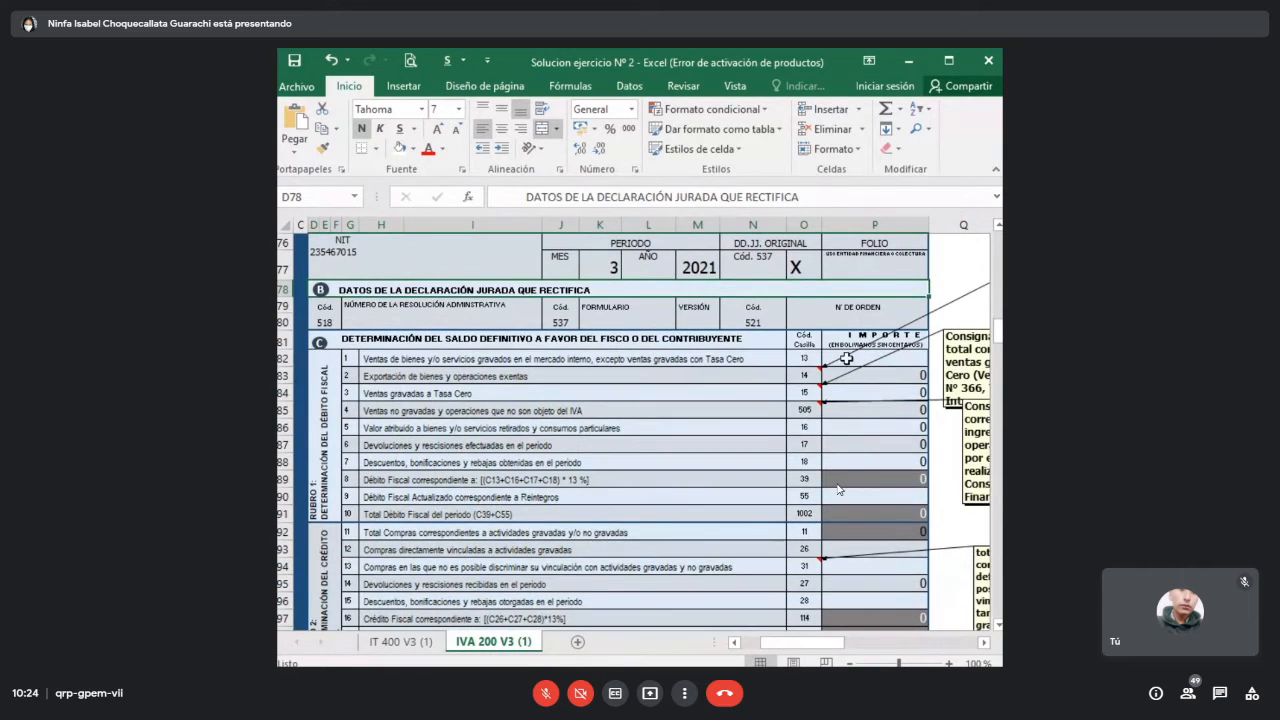
click(890, 359)
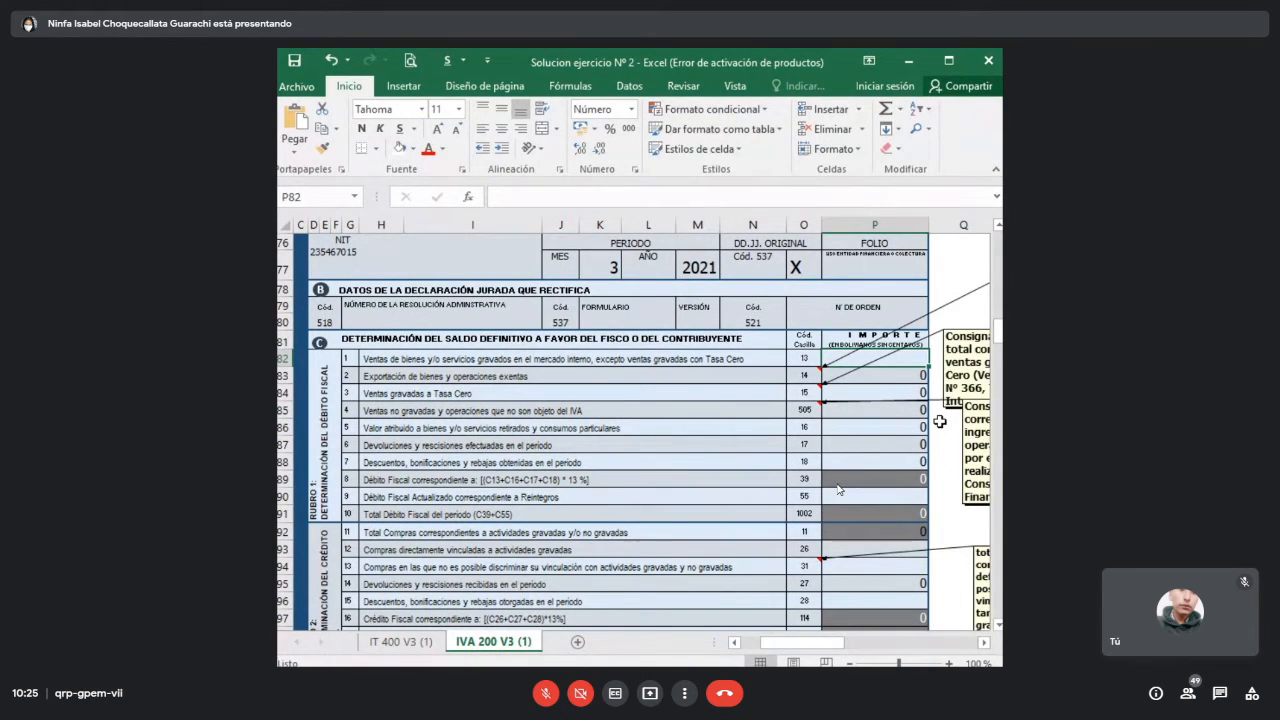
text(4)
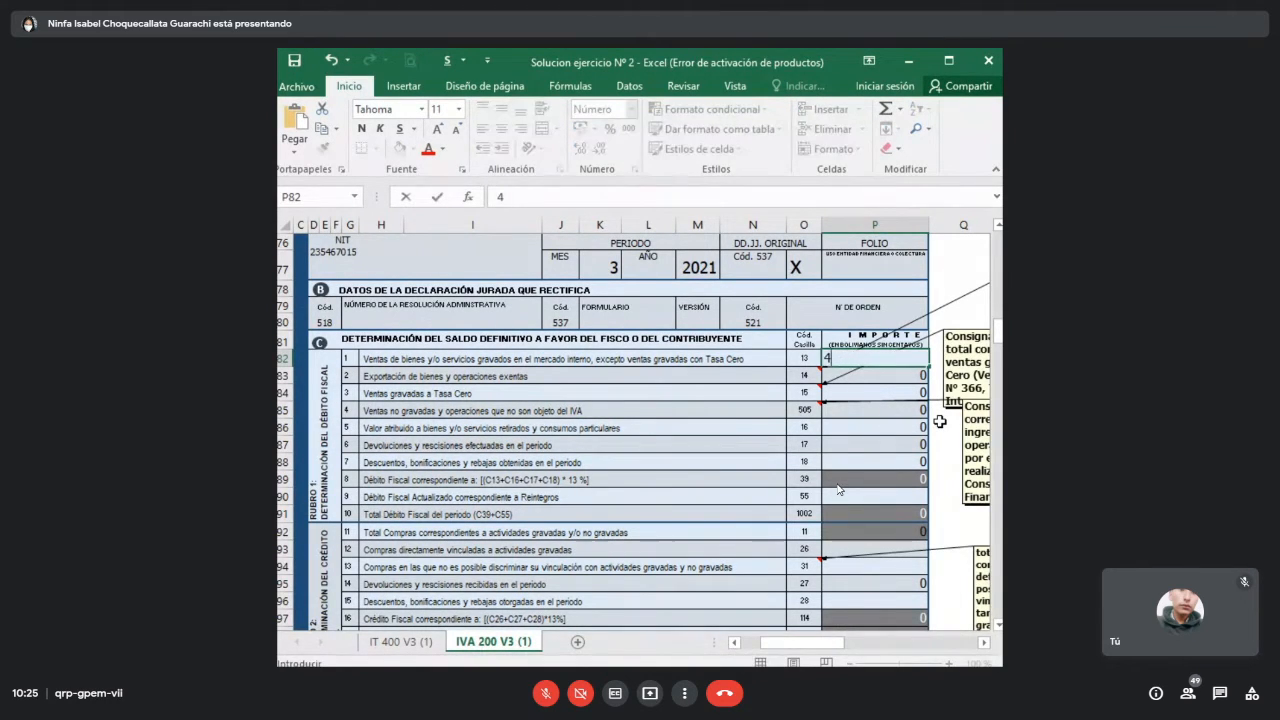
text(7320)
key(Return)
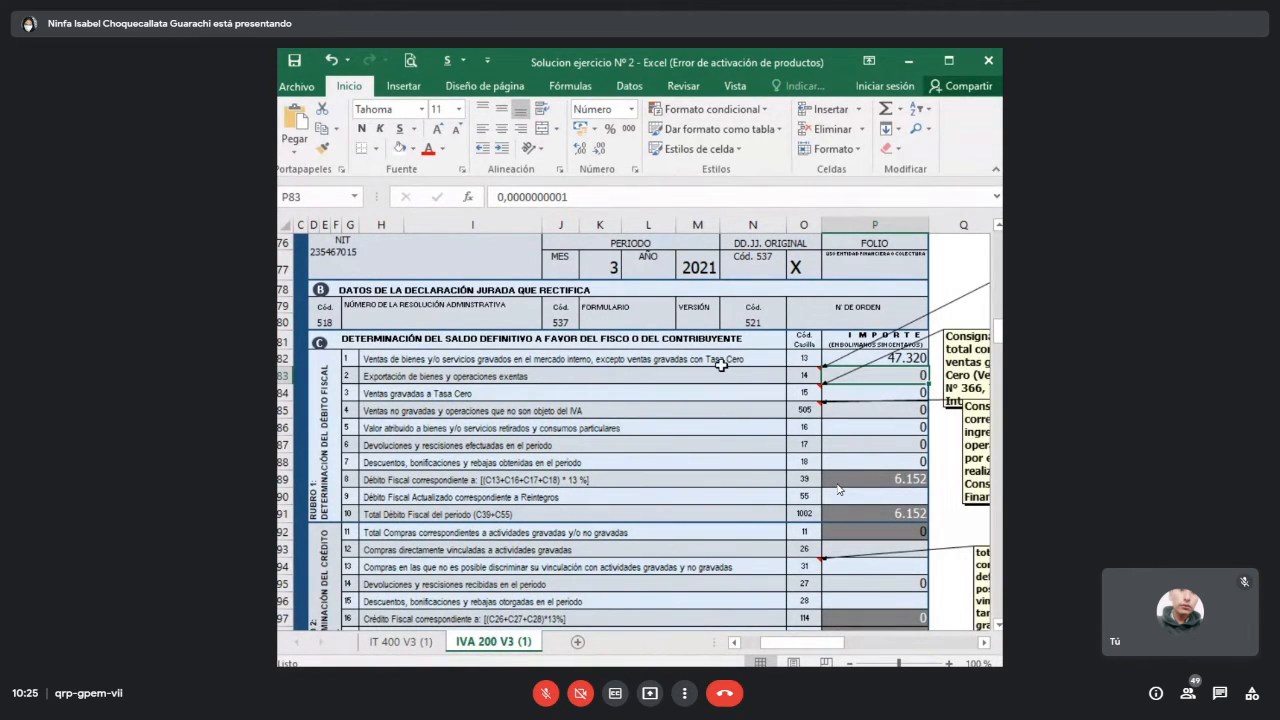
scroll(721, 365, down, 1)
- Enter 31218 as the purchases amount for code 26
scroll(721, 365, down, 3)
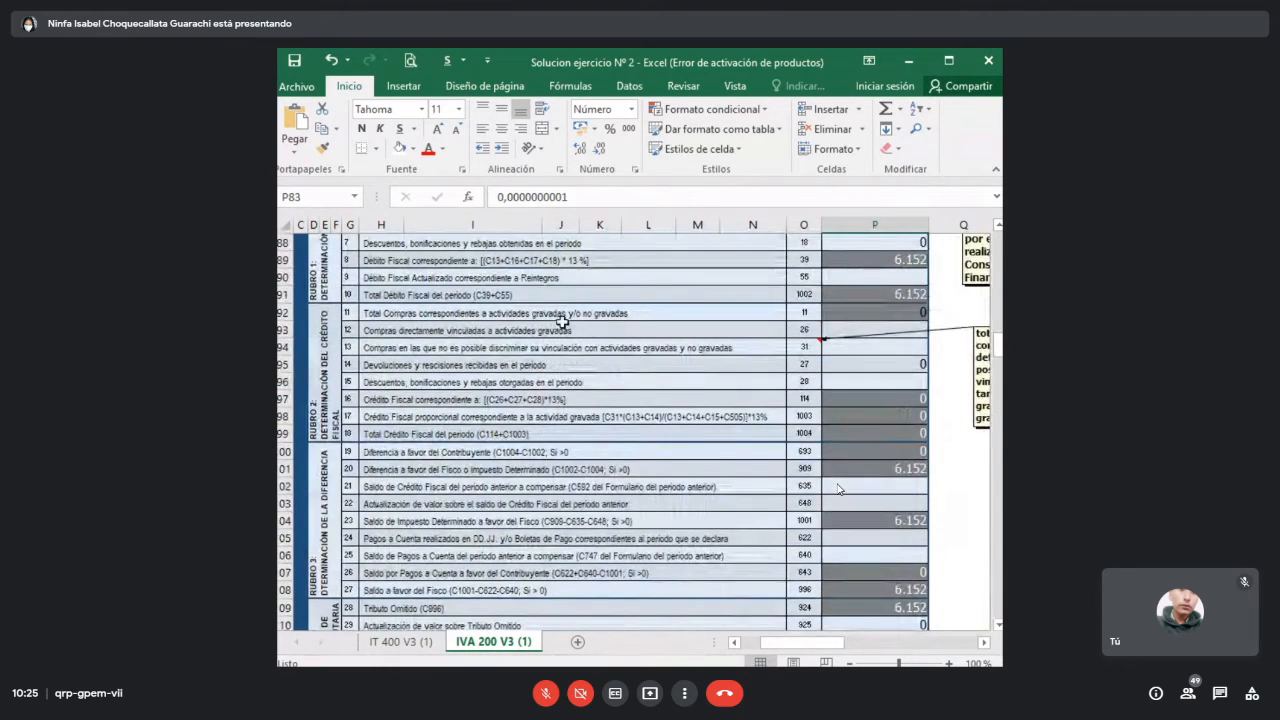
click(560, 314)
click(858, 325)
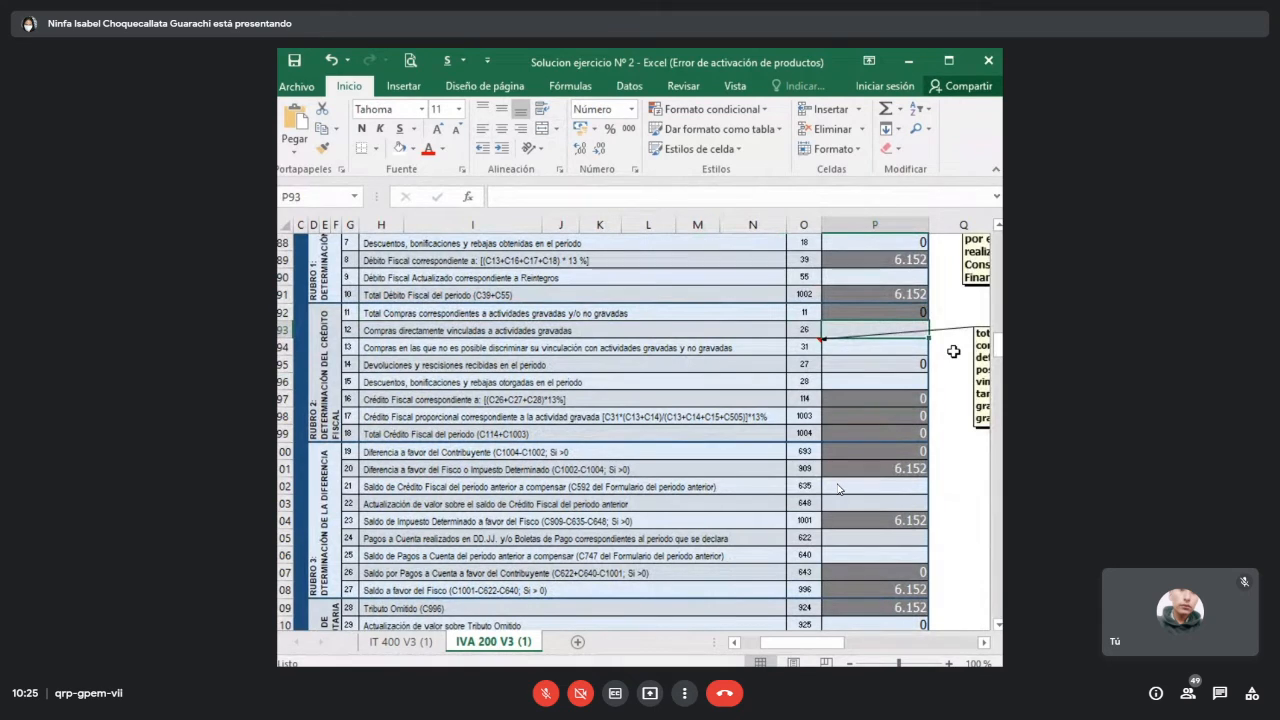
text(31)
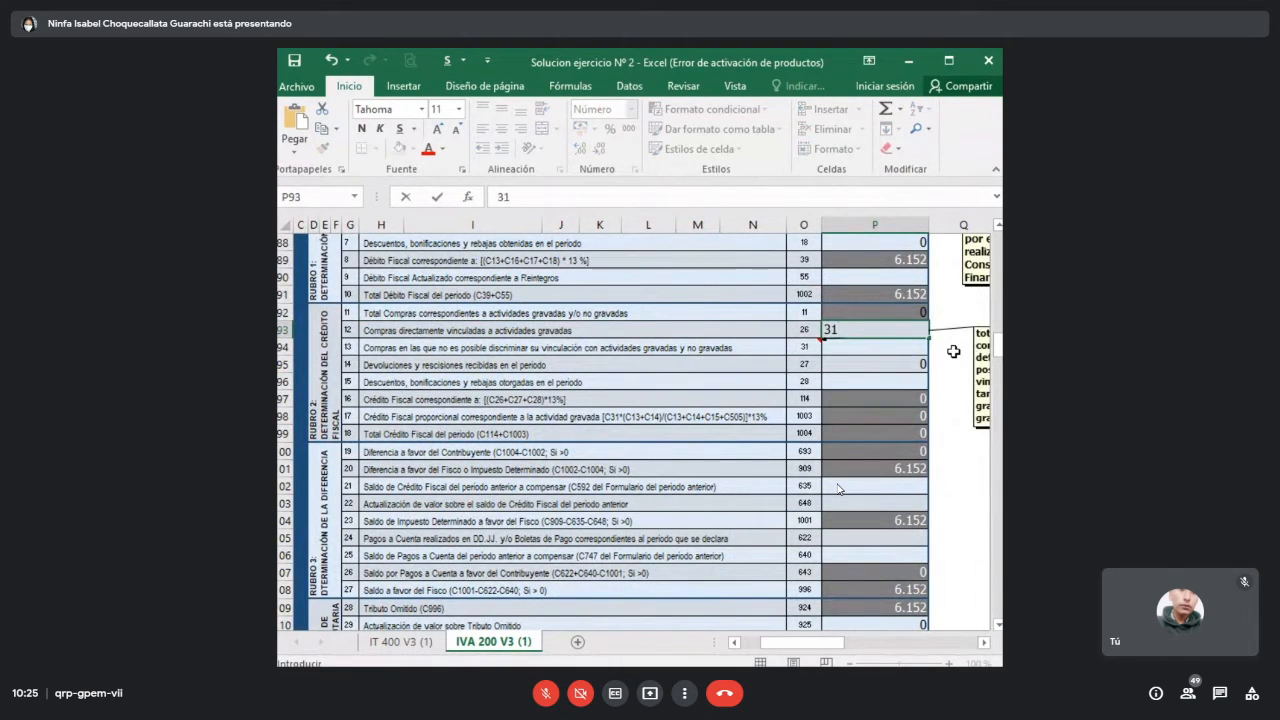
text(218)
key(Return)
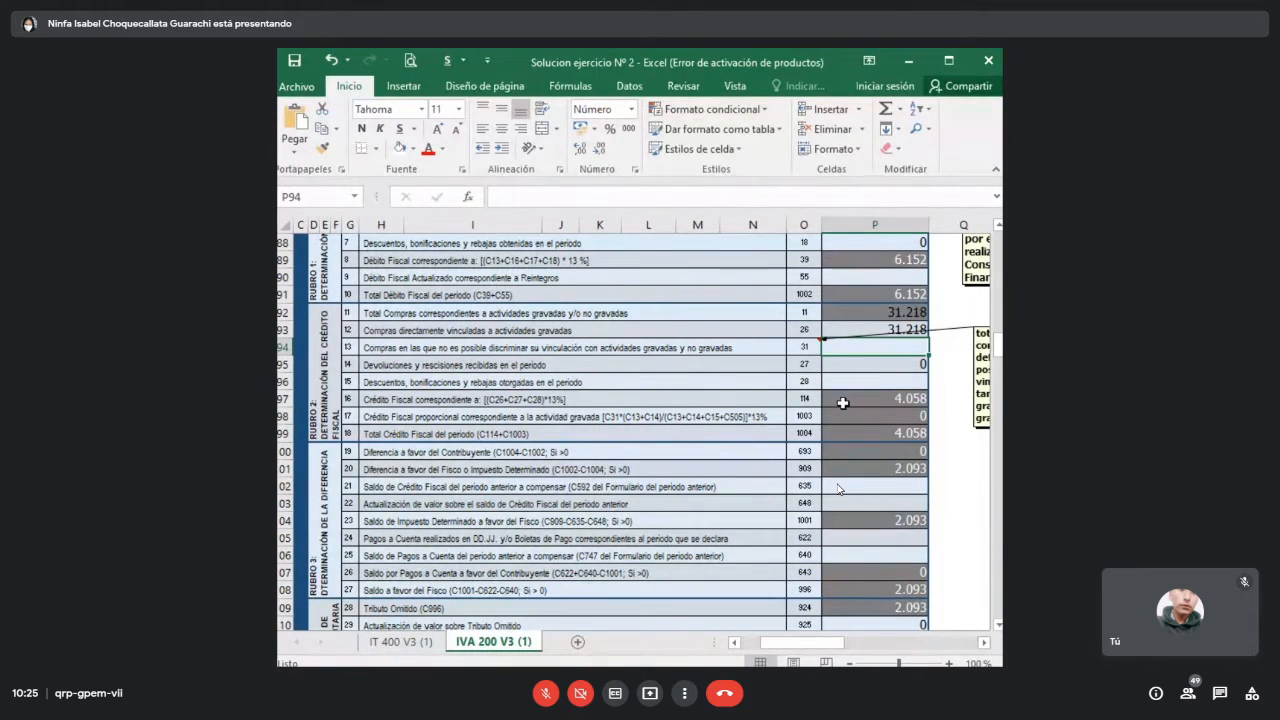
- Review the formulas behind the 6.152 debit total, total fiscal credit and tax determined
scroll(847, 402, down, 1)
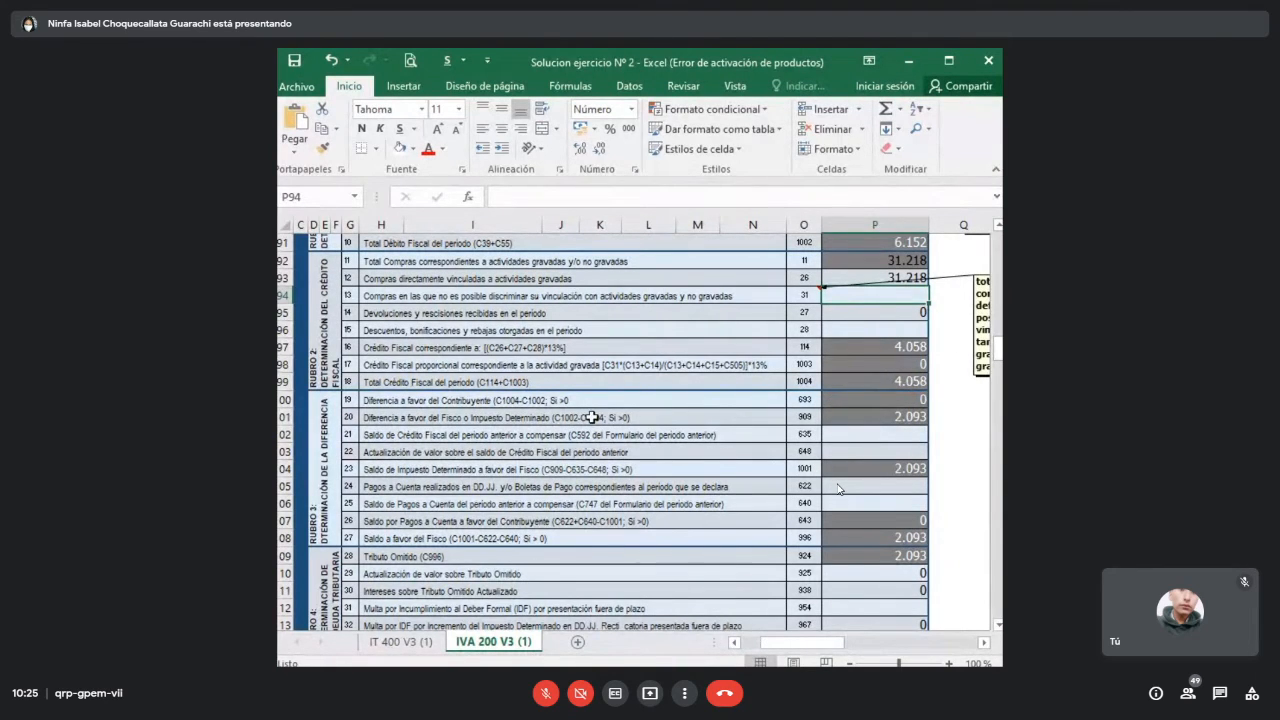
drag(592, 417, 876, 416)
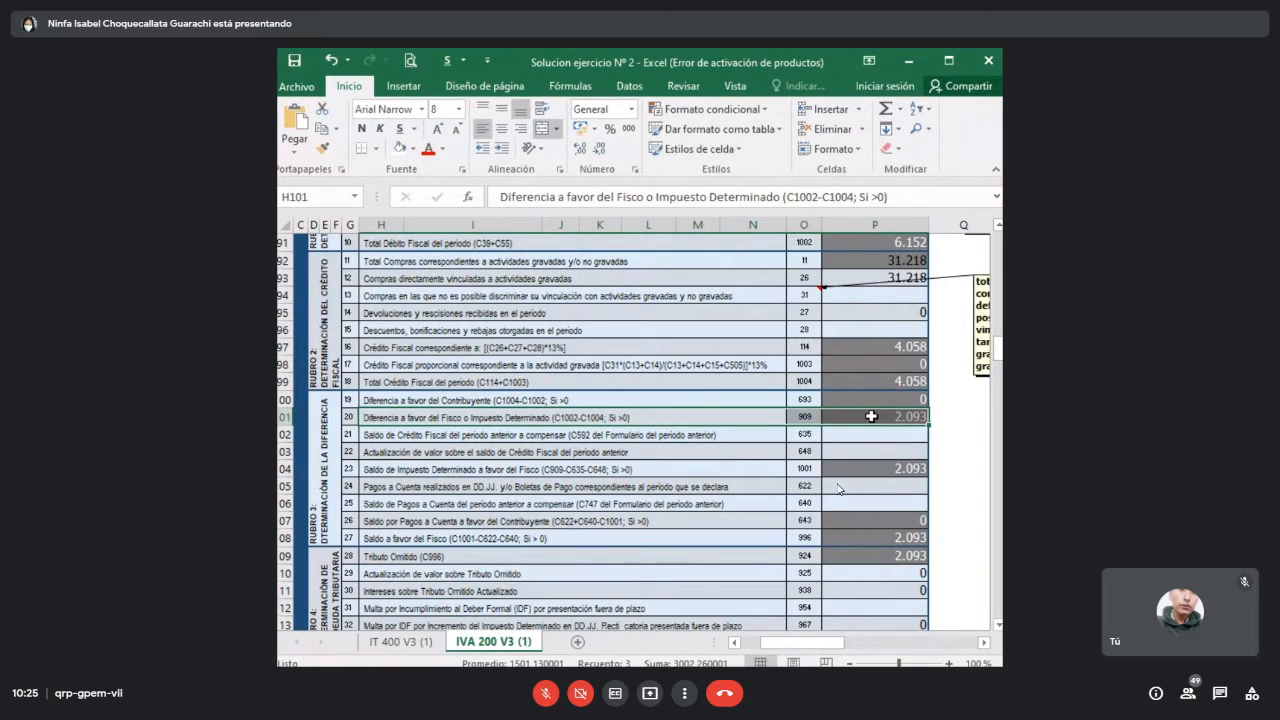
scroll(880, 415, up, 2)
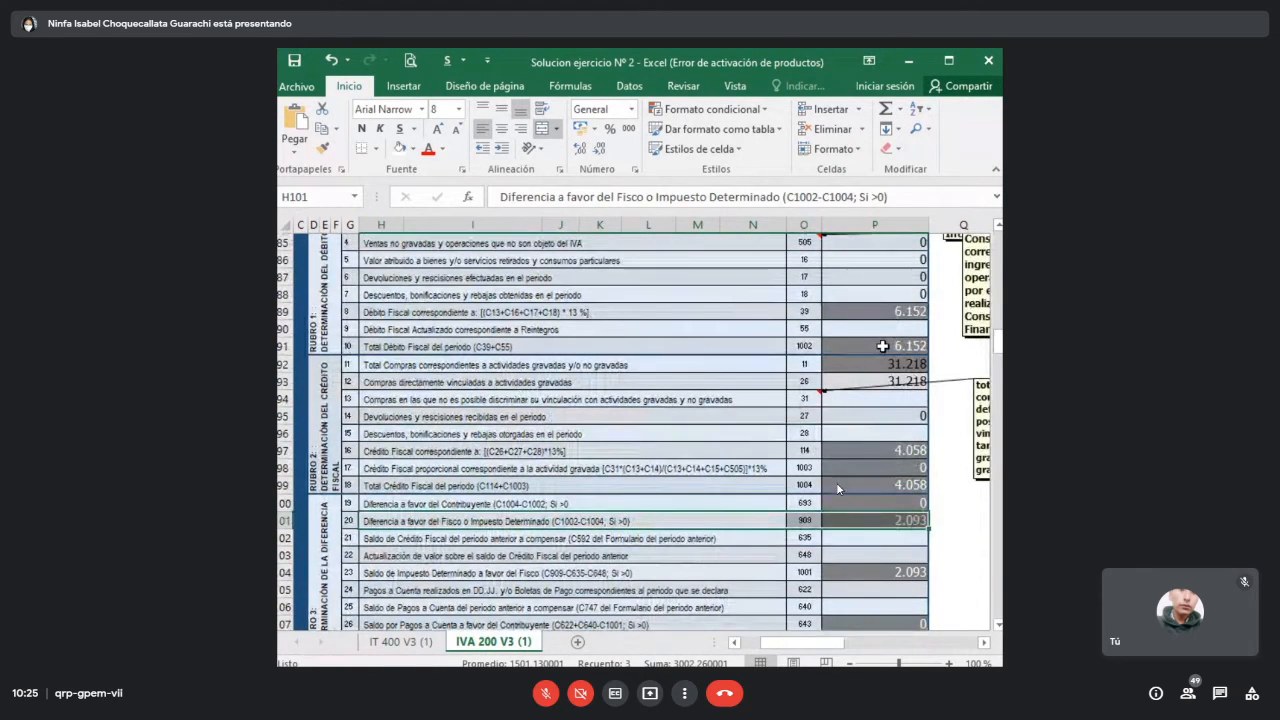
click(880, 344)
scroll(880, 350, down, 3)
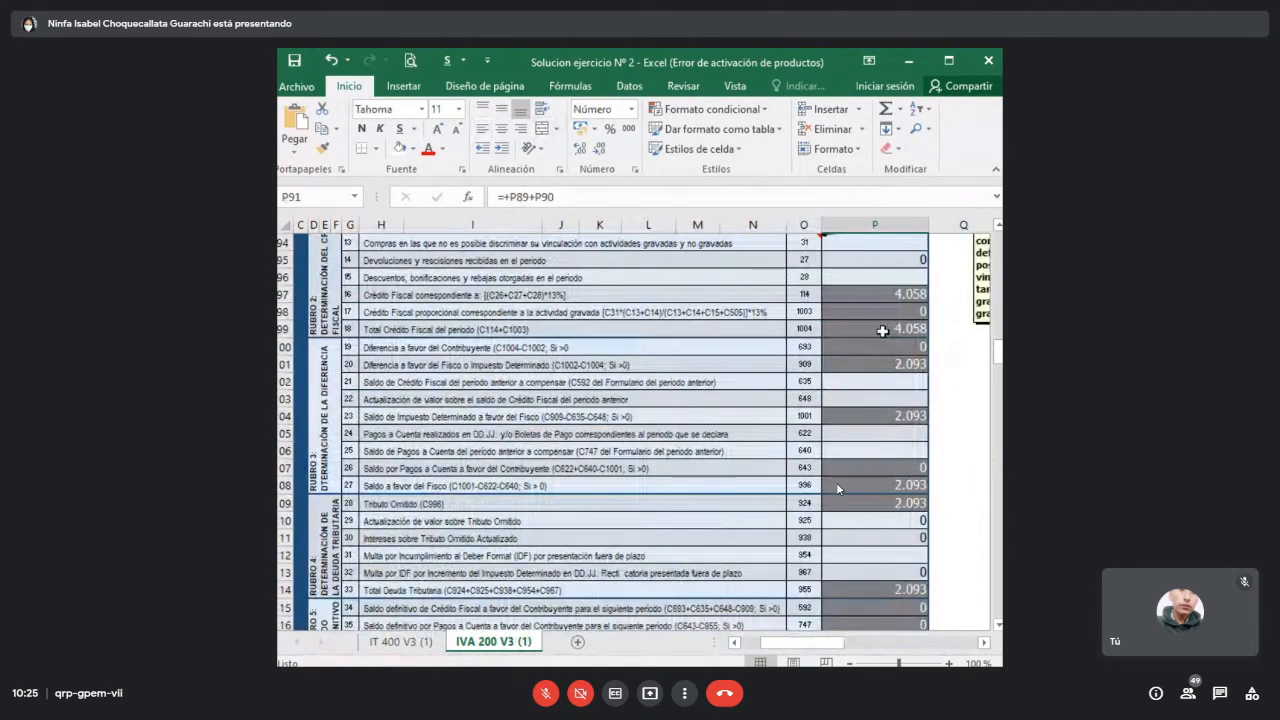
click(884, 328)
click(912, 365)
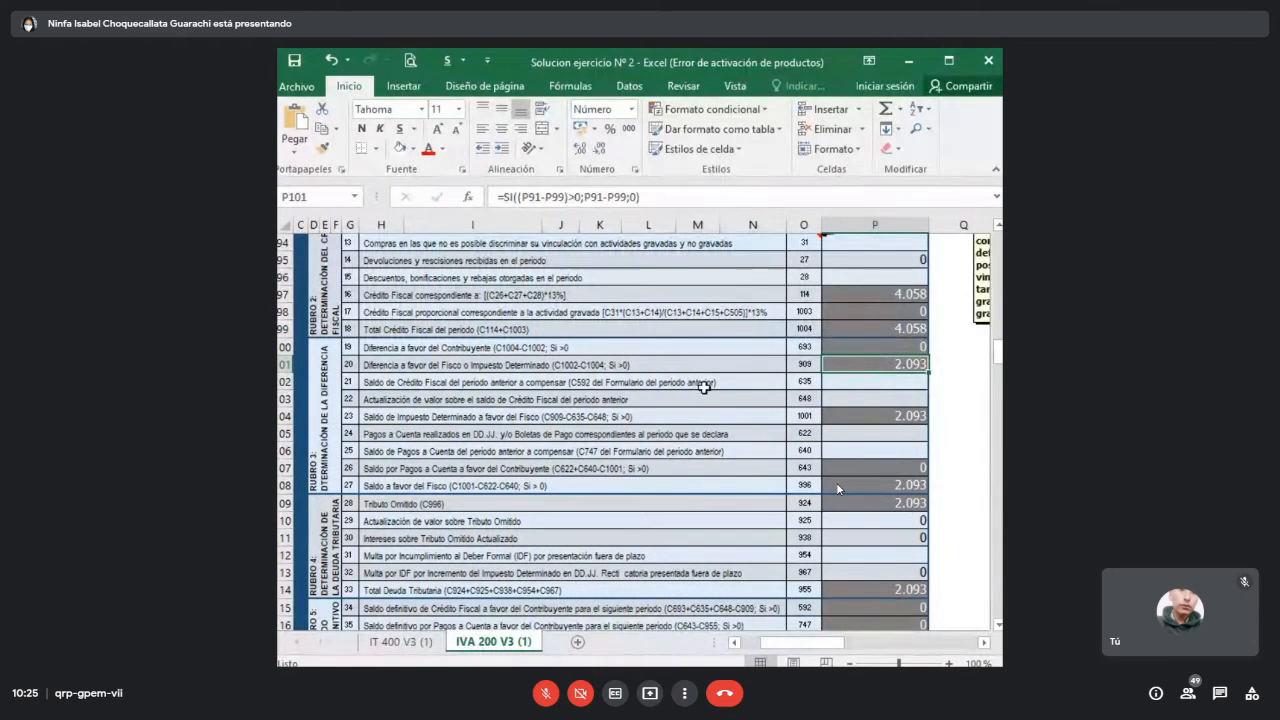
- Enter 720 as the previous-period credit balance in P102, lowering tax owed to 1.373
click(668, 385)
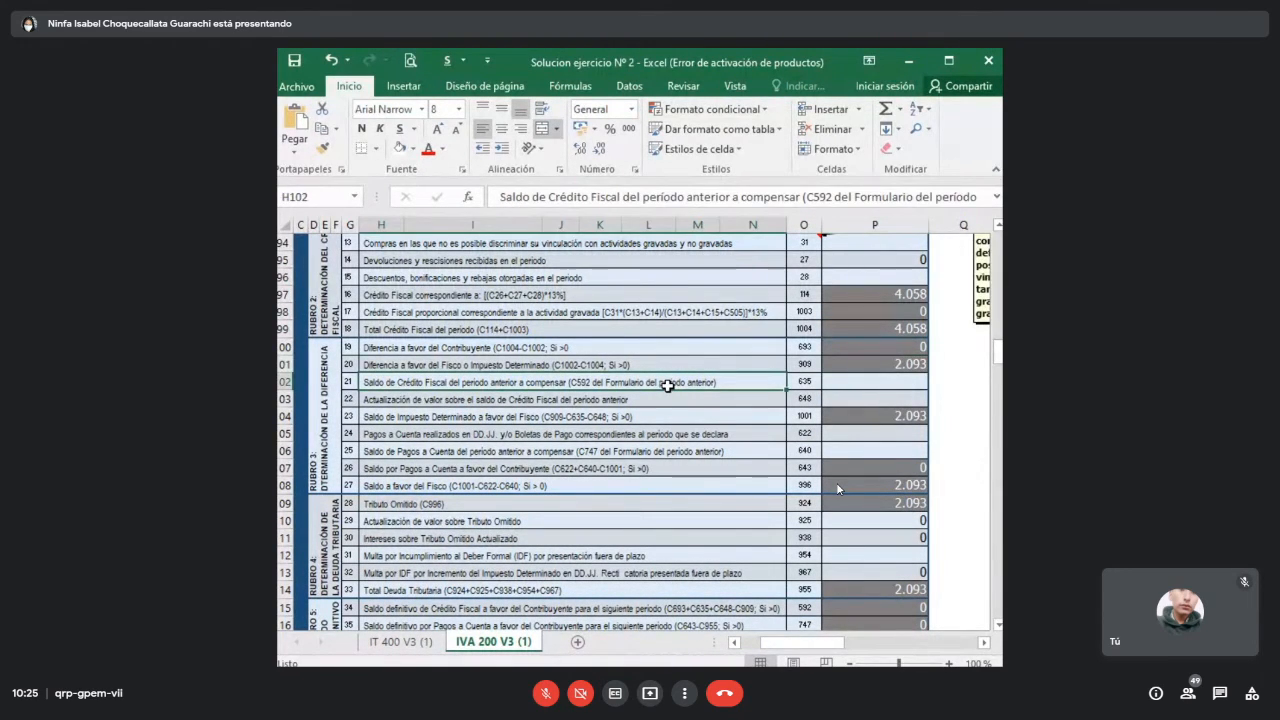
click(871, 383)
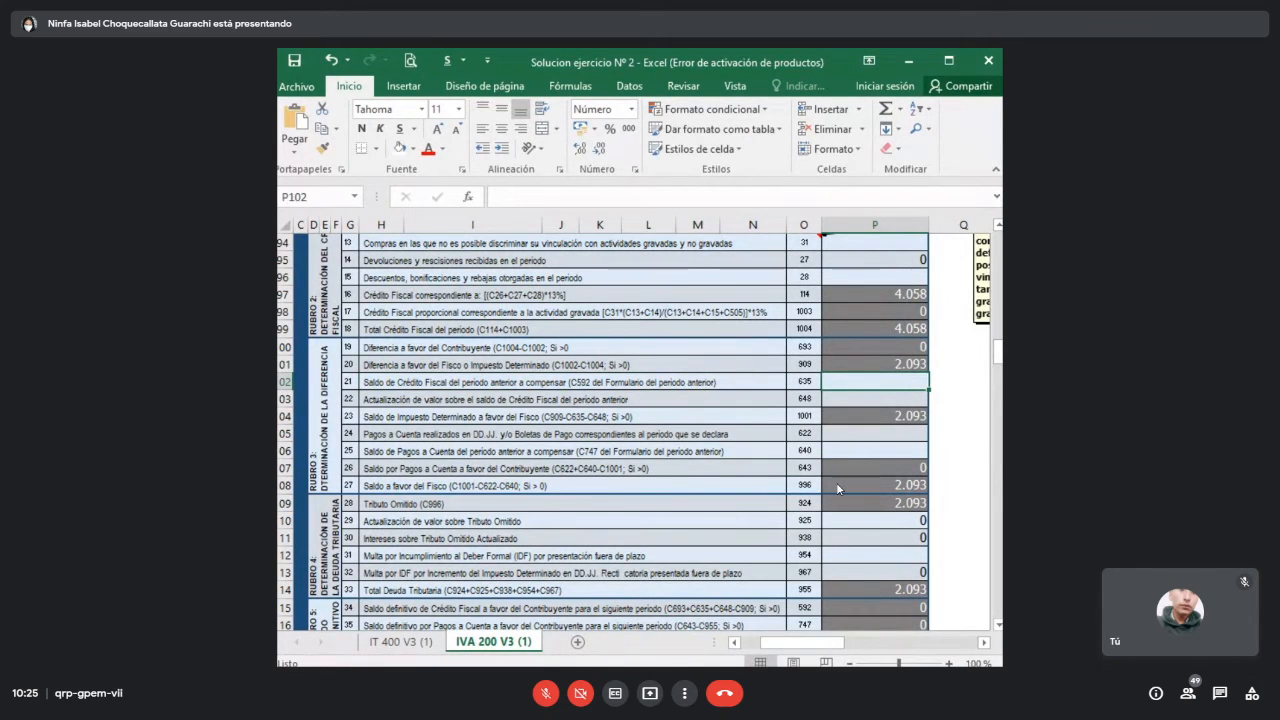
text(720)
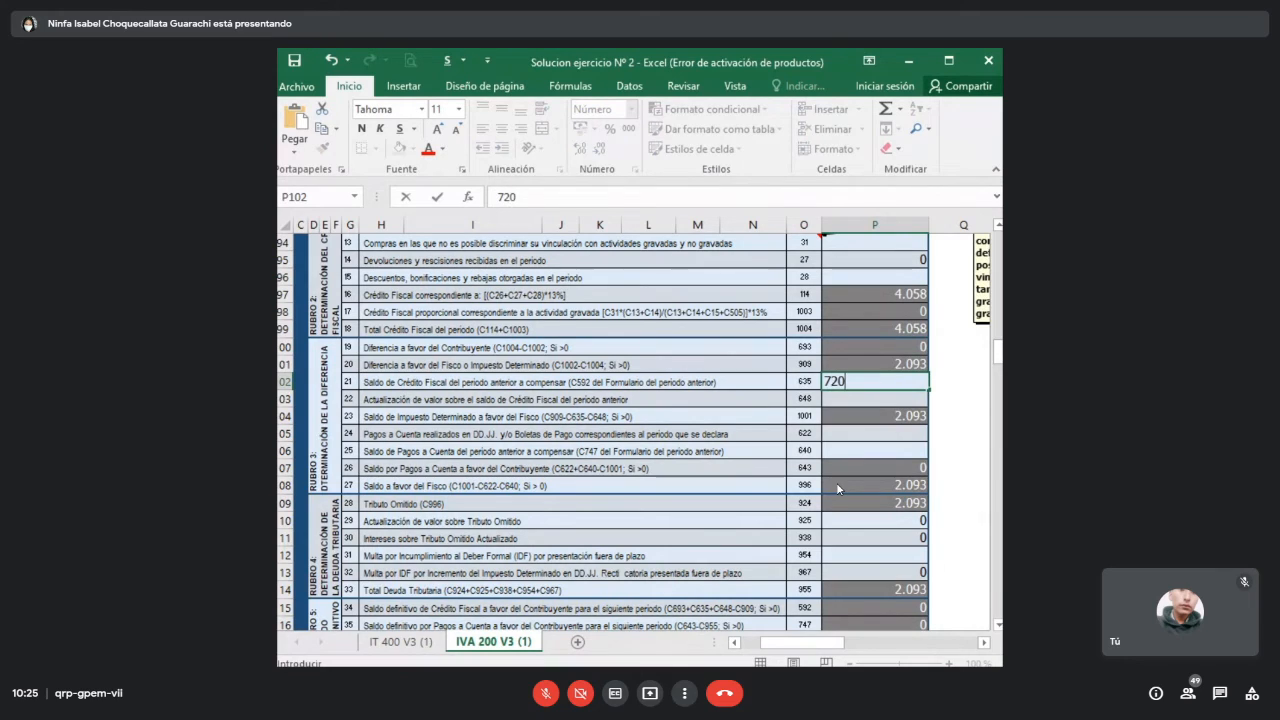
key(Return)
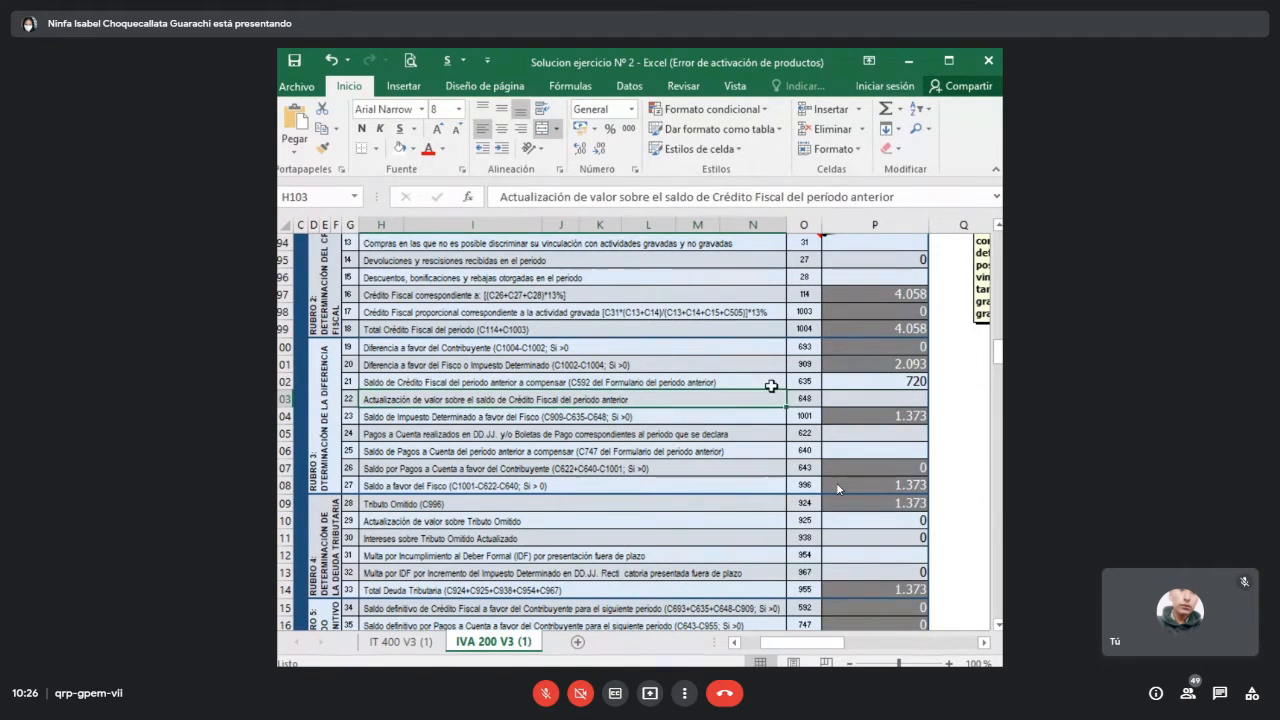
click(860, 395)
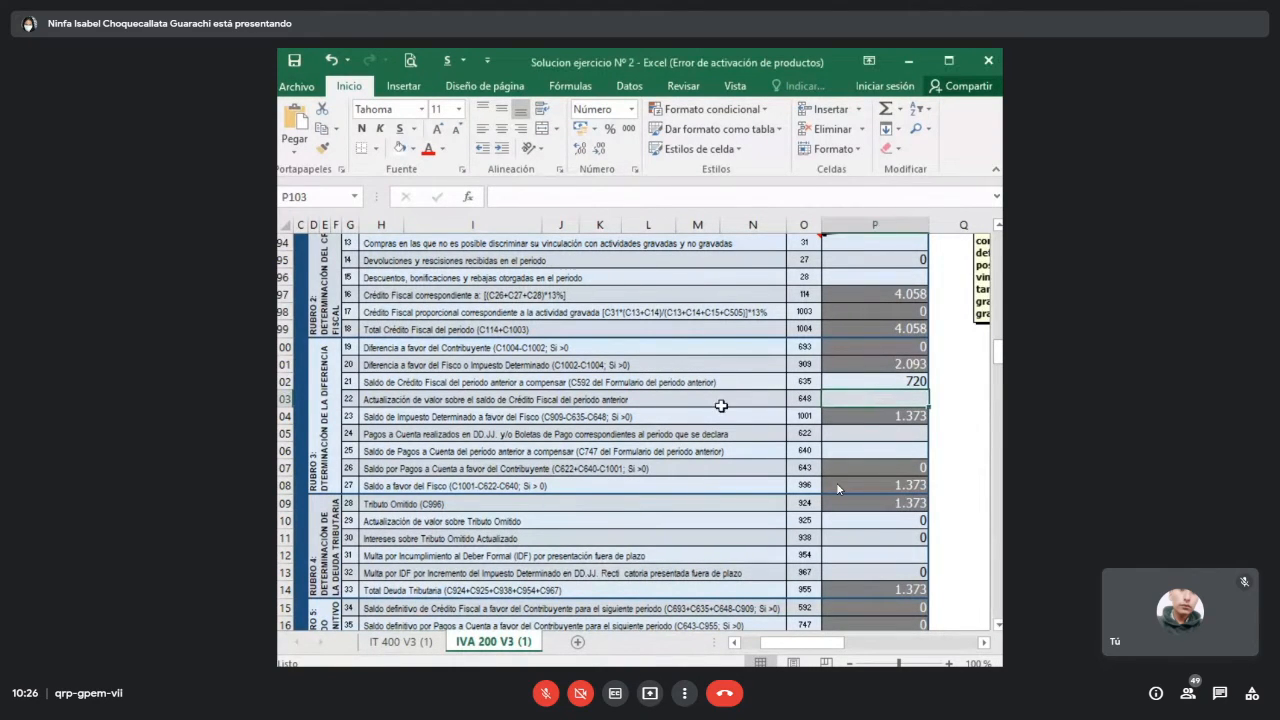
click(686, 405)
drag(686, 405, 851, 394)
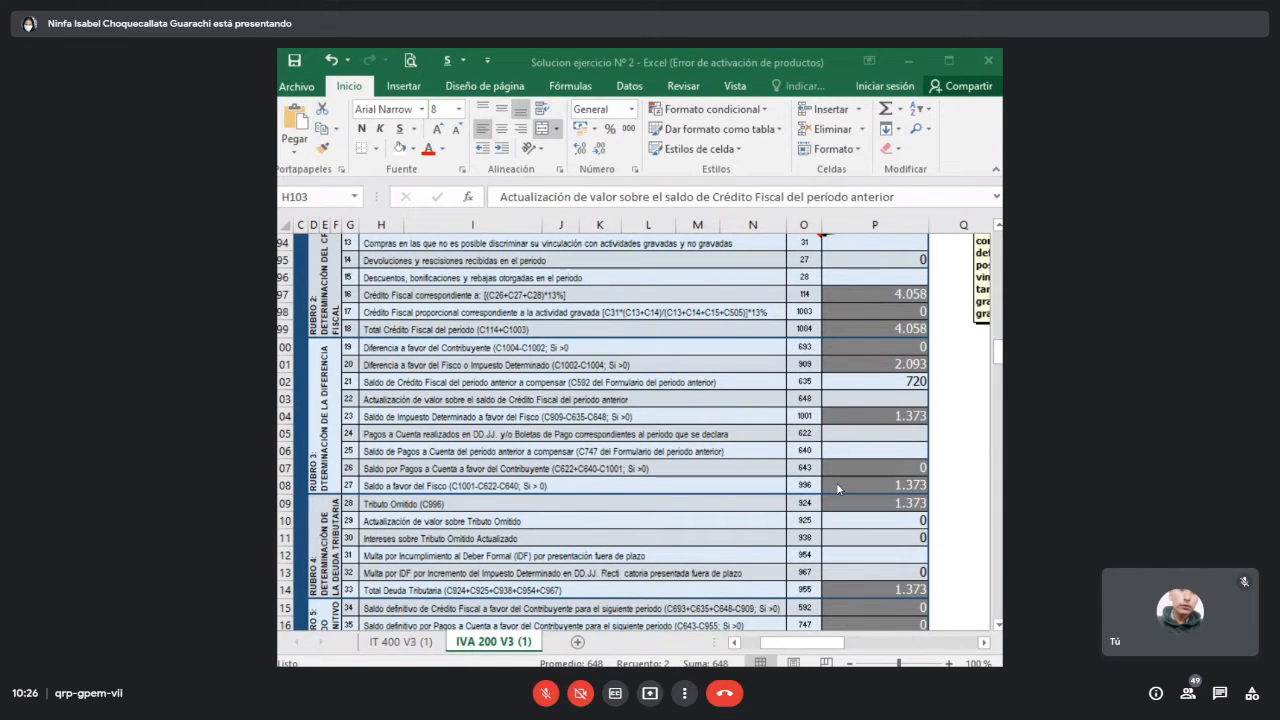
click(880, 397)
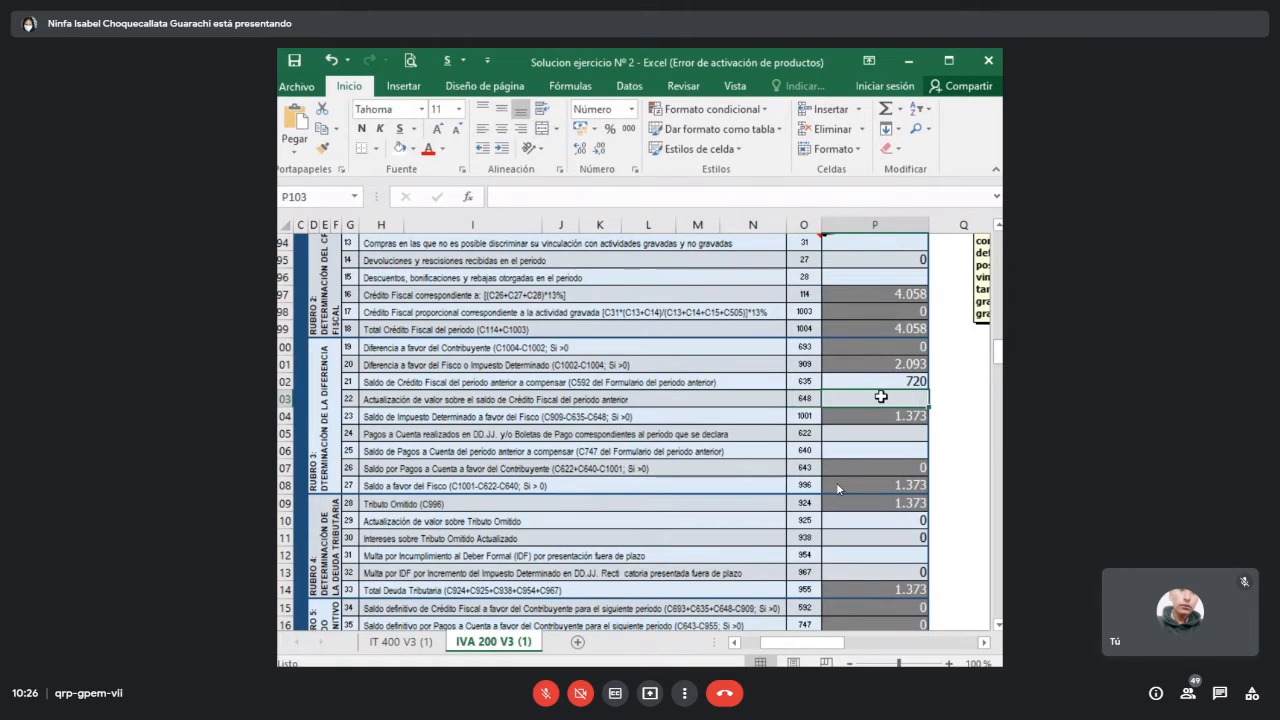
click(680, 202)
- Enter =((2,36568/2,36046)-1)*720 in P103 to update the 720 credit by UFV ratio
text(=)
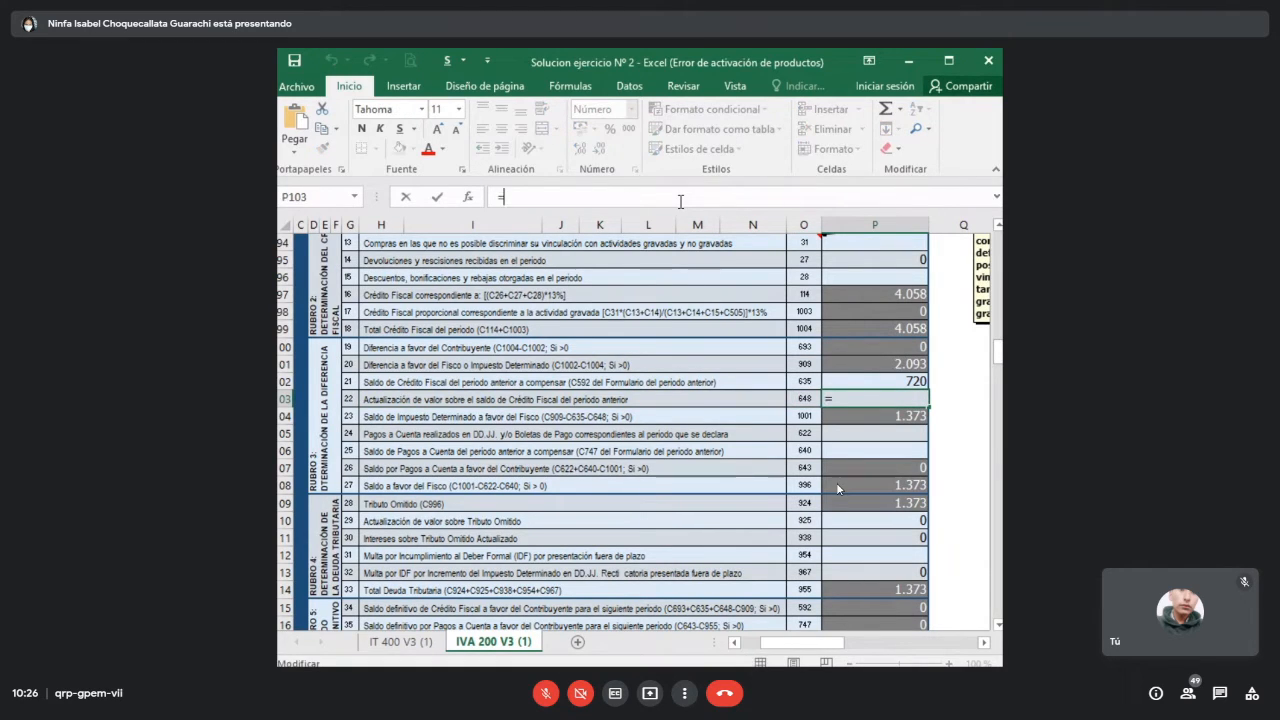
text((()
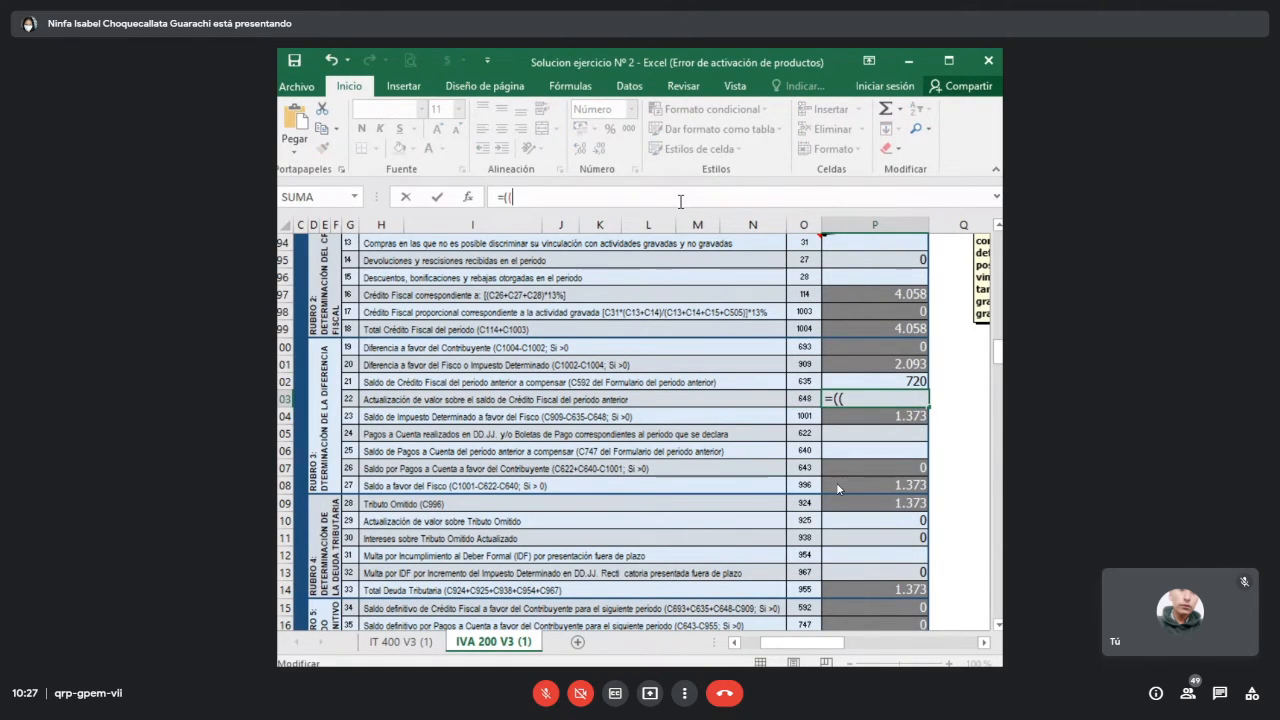
text(2,)
key(alt+Tab)
click(554, 196)
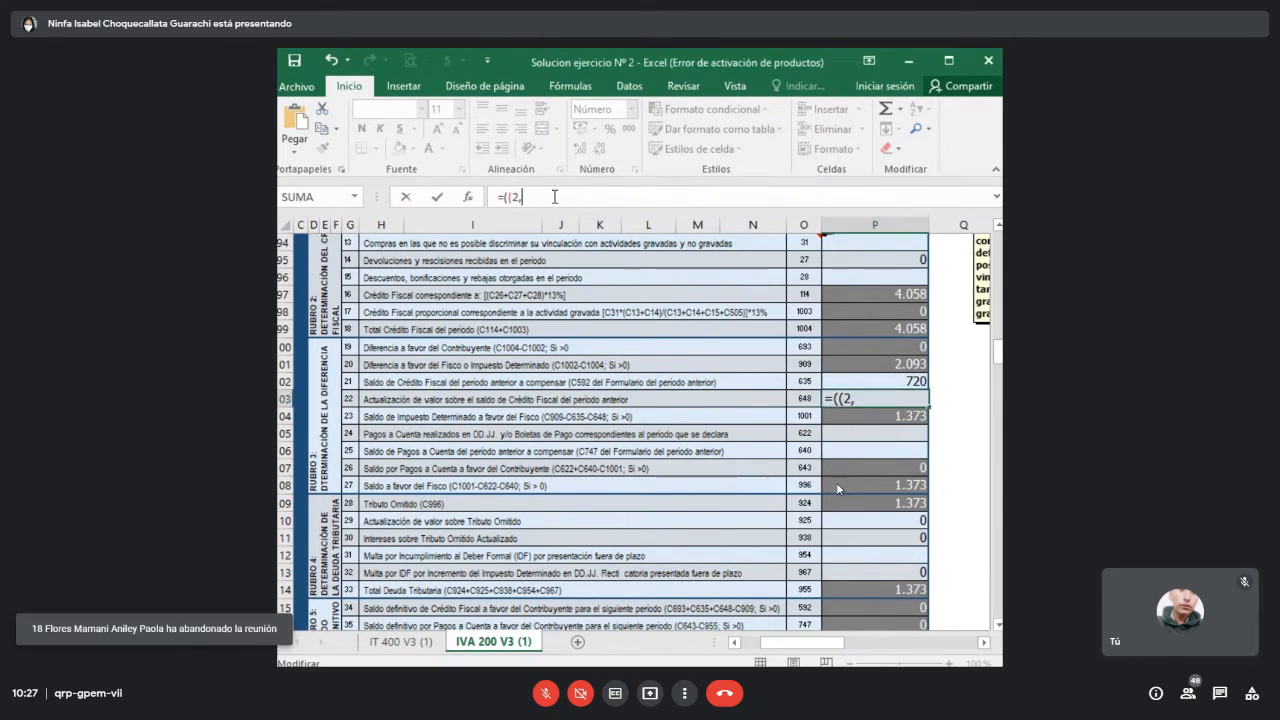
text(36568)
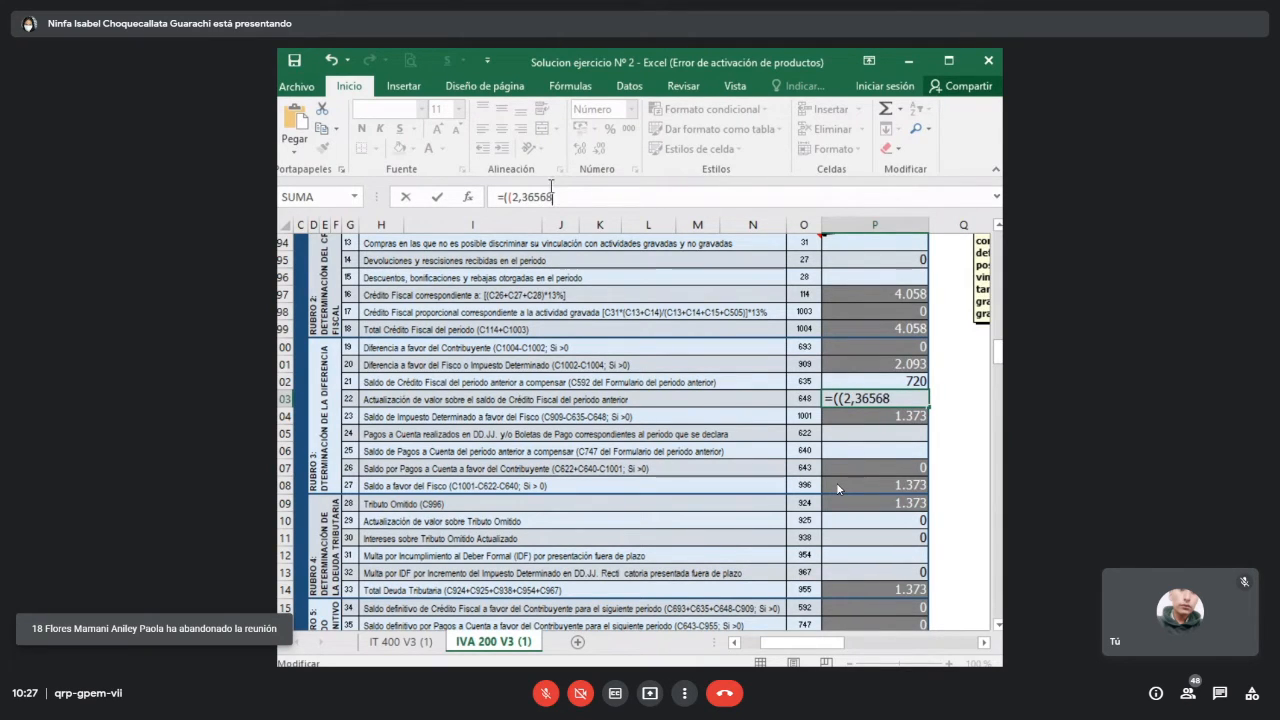
text(/)
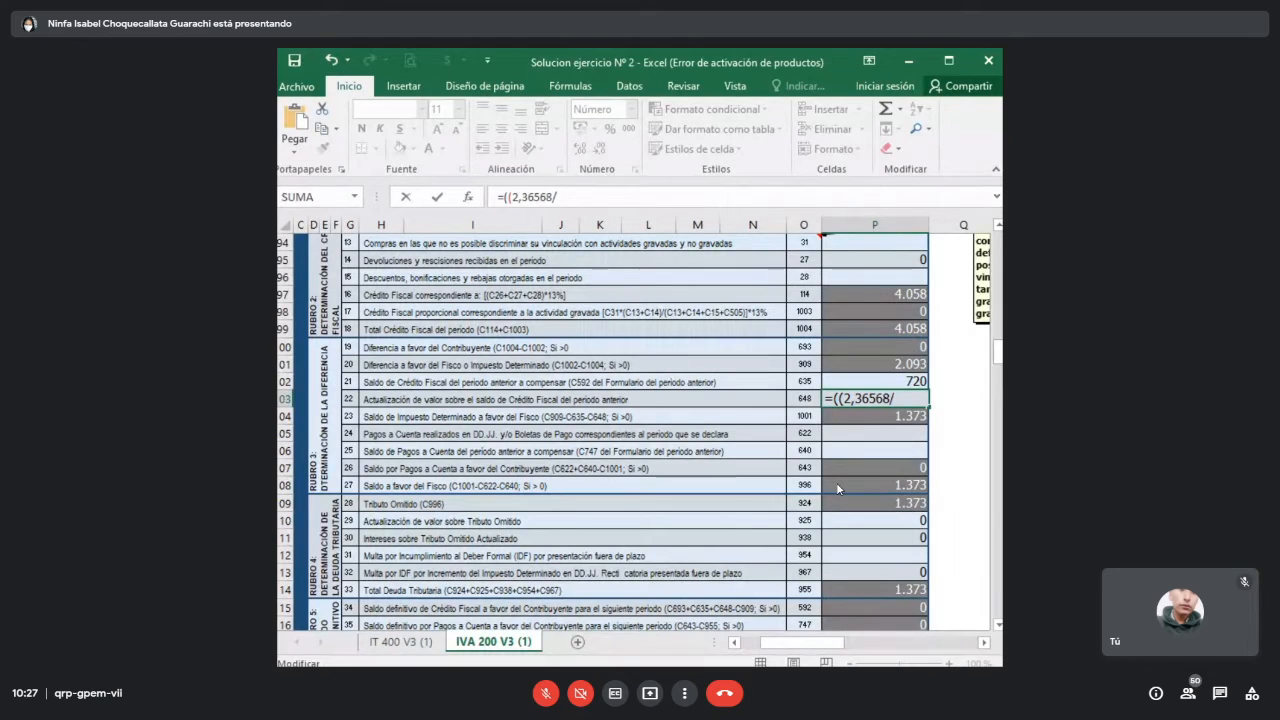
key(alt+Tab)
text(2,36046)
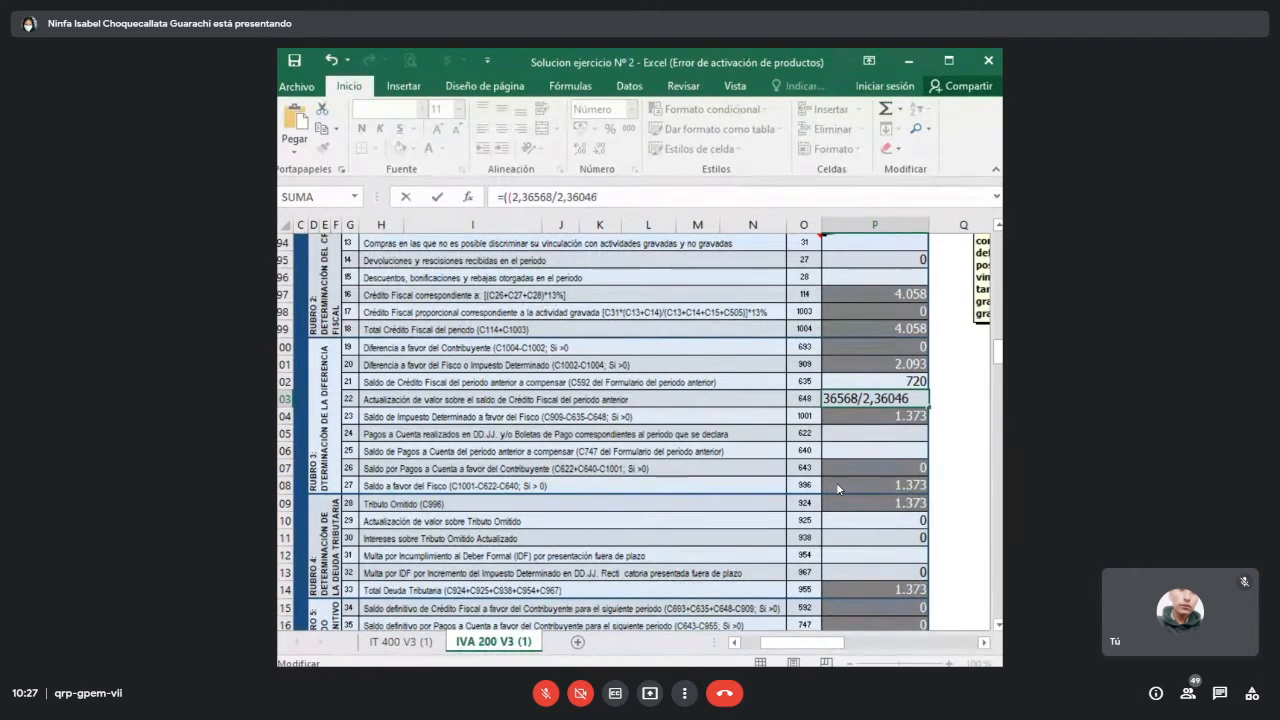
key(alt+Tab)
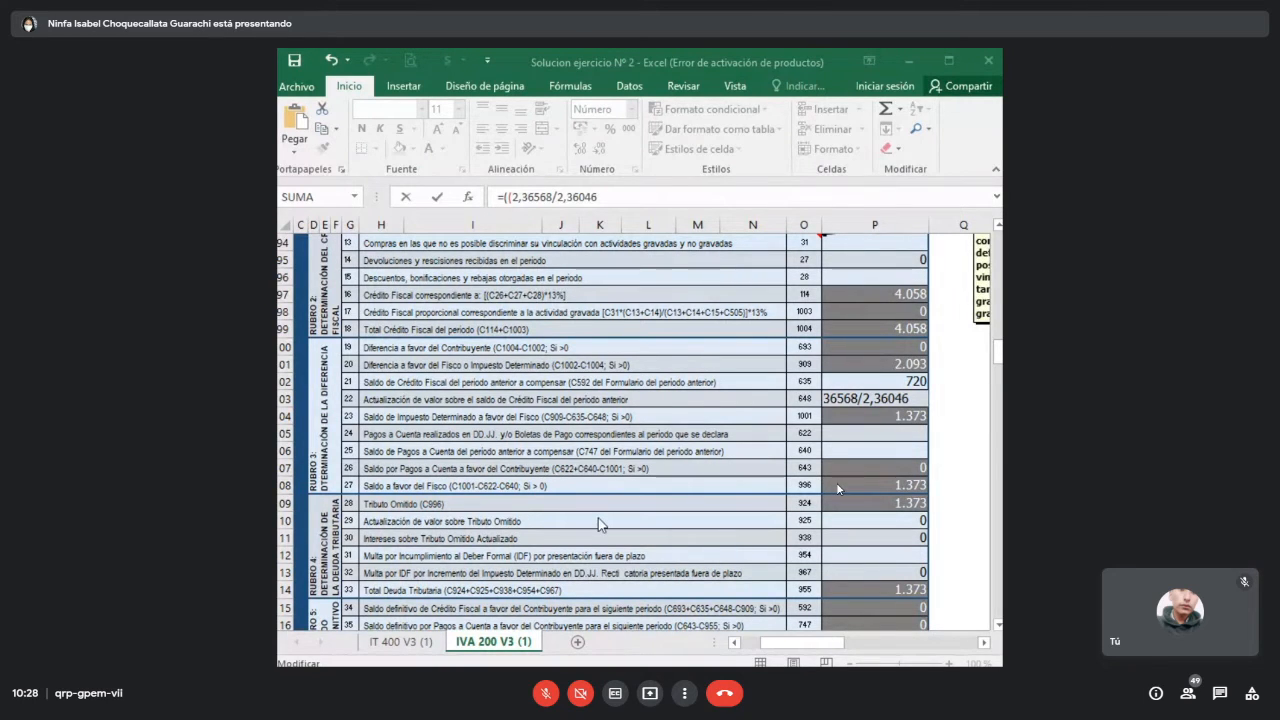
text())
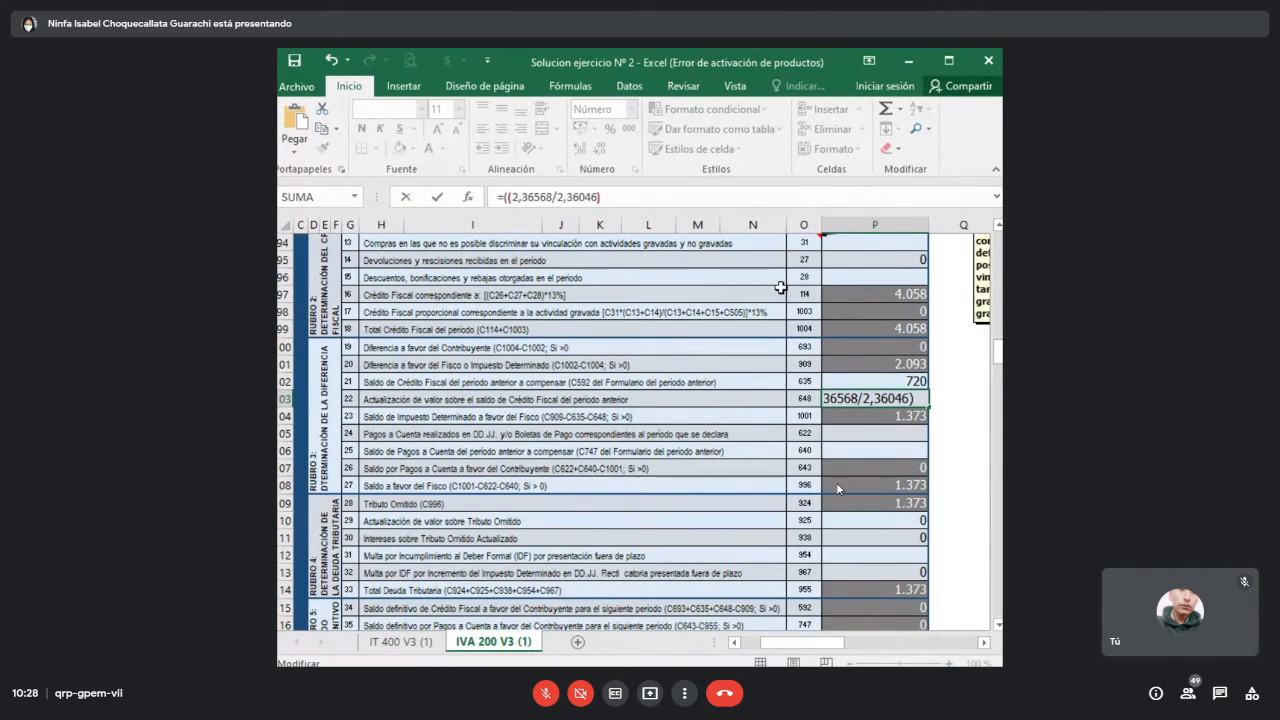
text(-1)+)
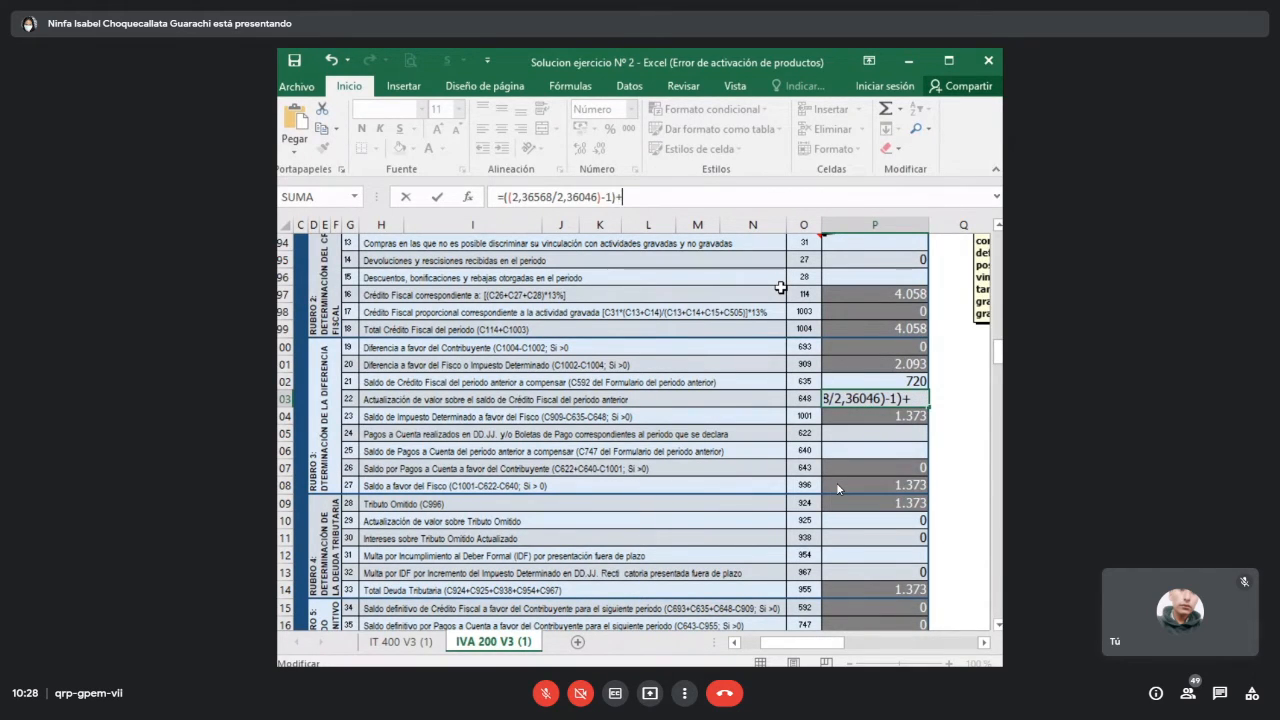
text(720)
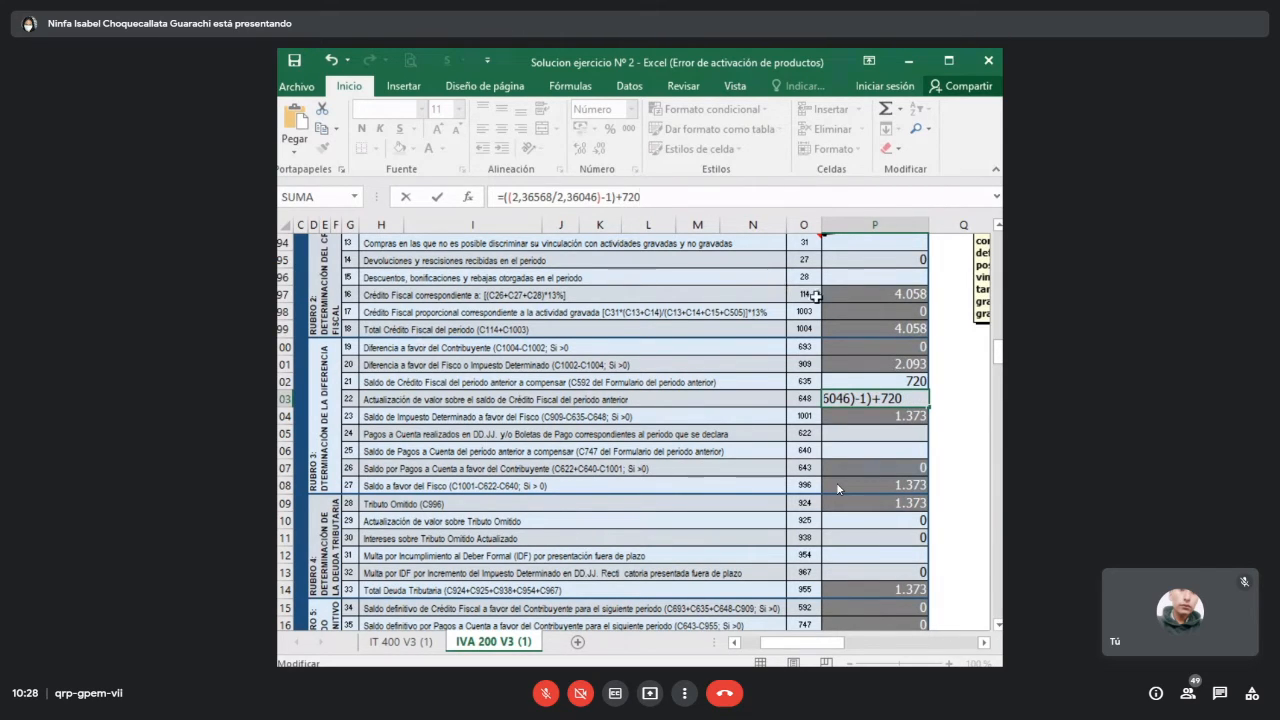
key(Left)
key(Left)
key(Left)
key(BackSpace)
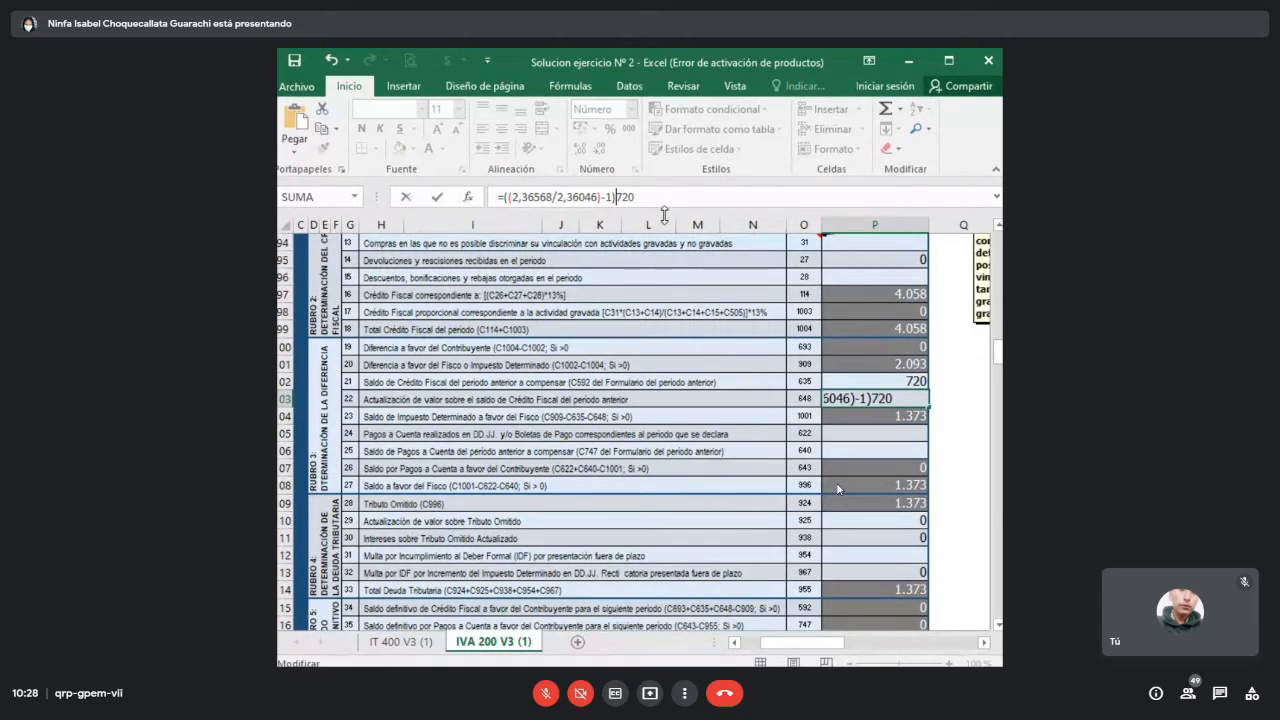
text(*)
key(Return)
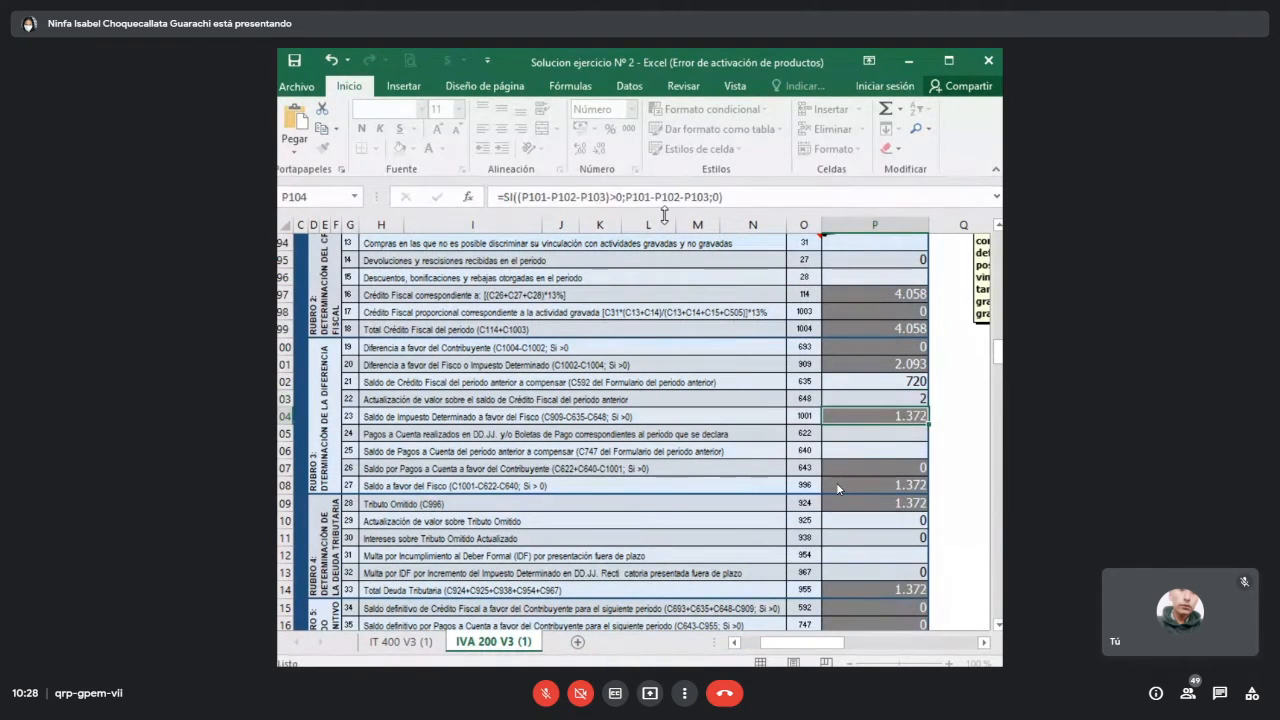
- Correct the P103 divisor to 2,36043, giving an update of 2 and tax owed 1.372
click(865, 397)
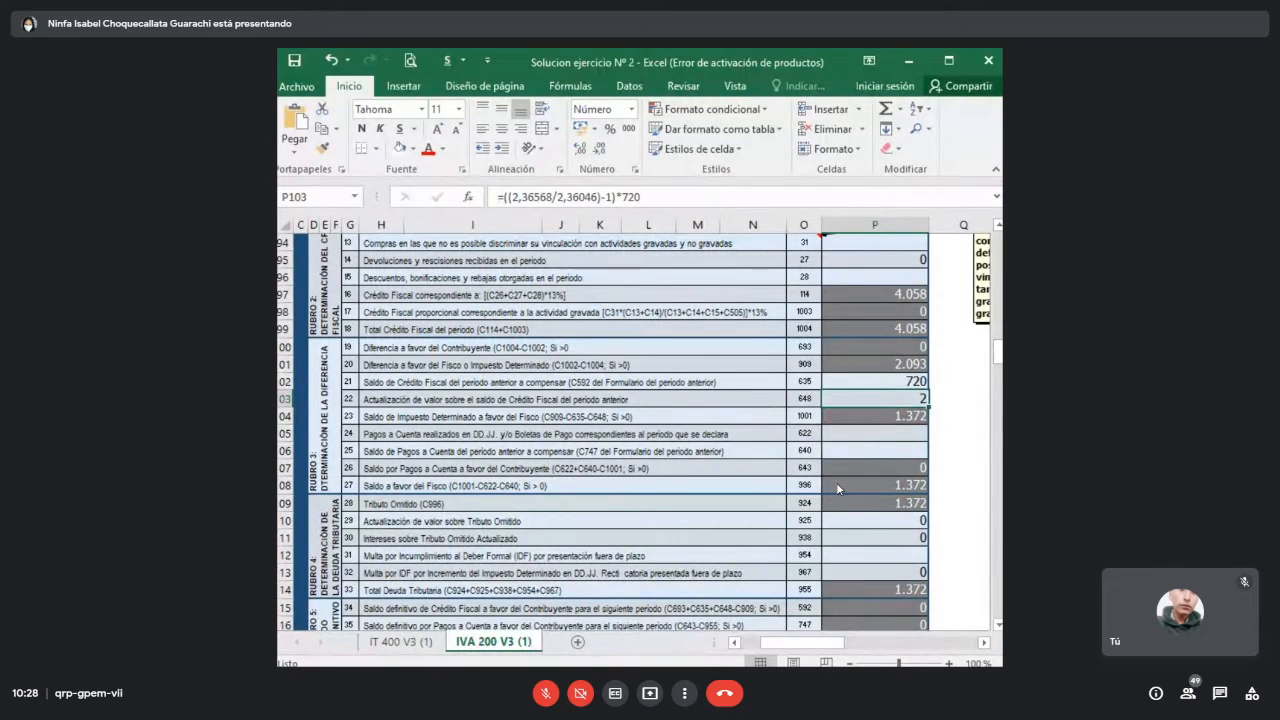
key(alt+Tab)
key(alt+Tab)
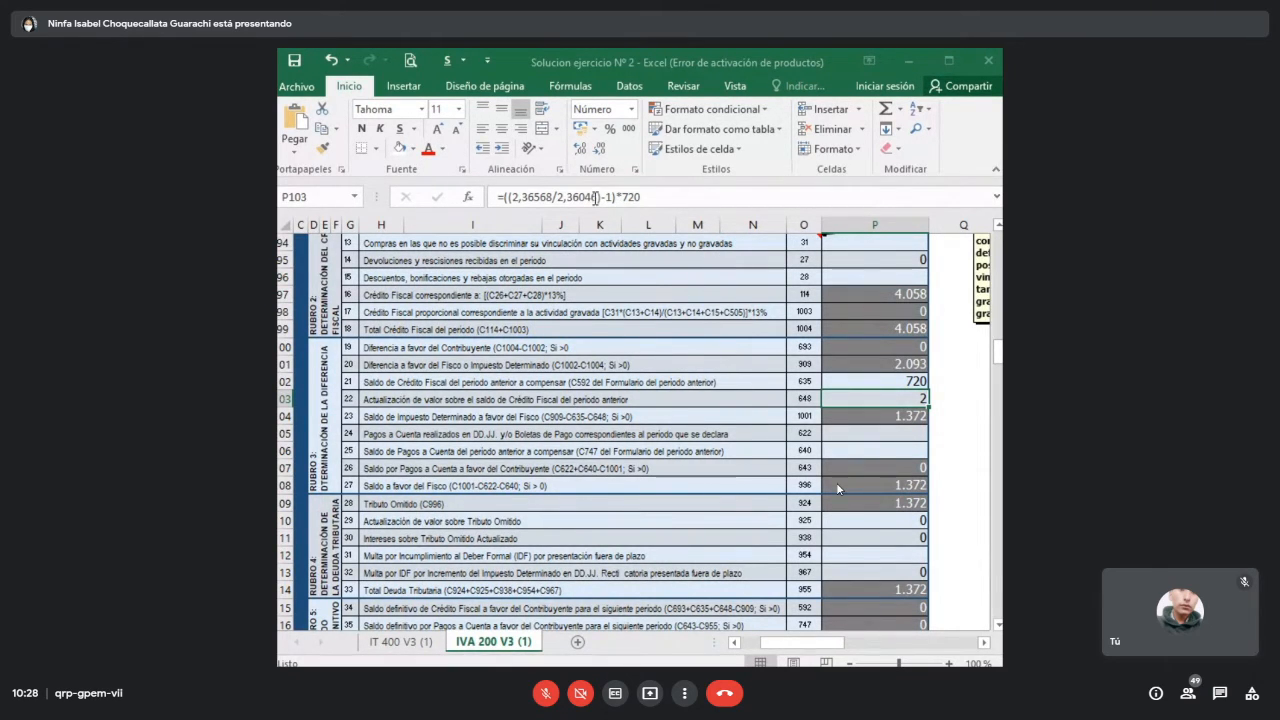
click(595, 197)
key(BackSpace)
text(3)
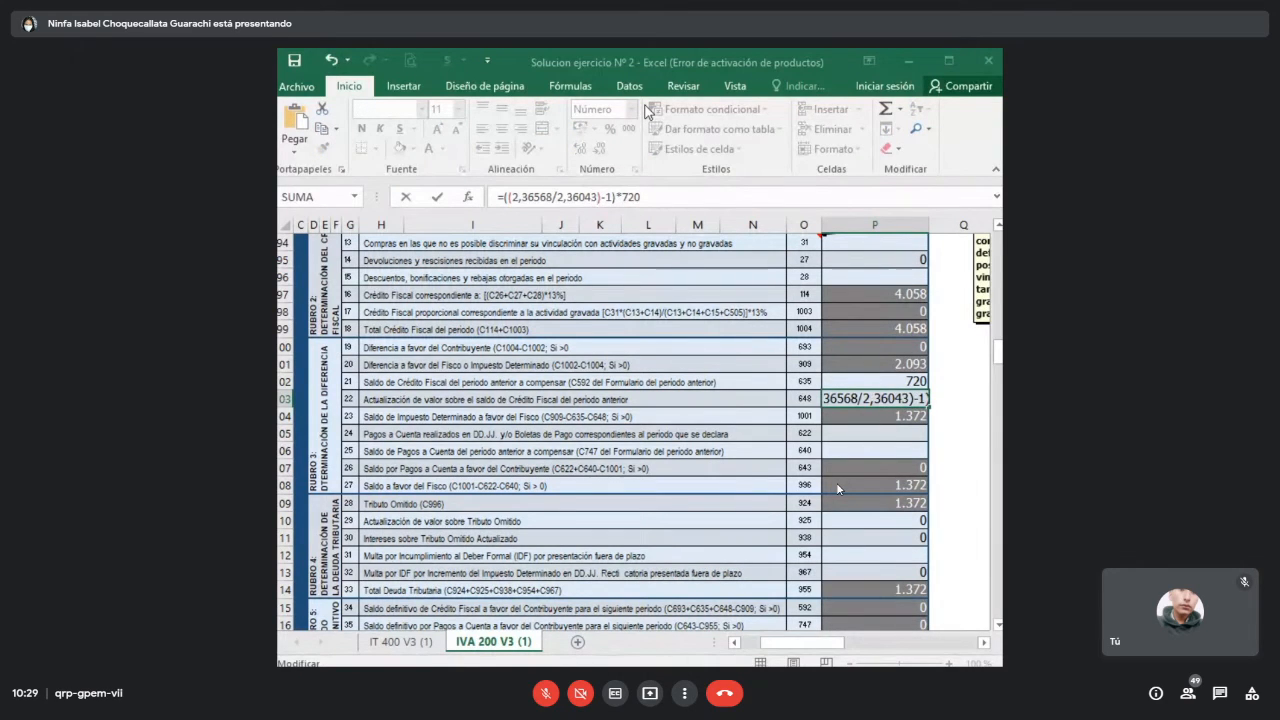
key(Return)
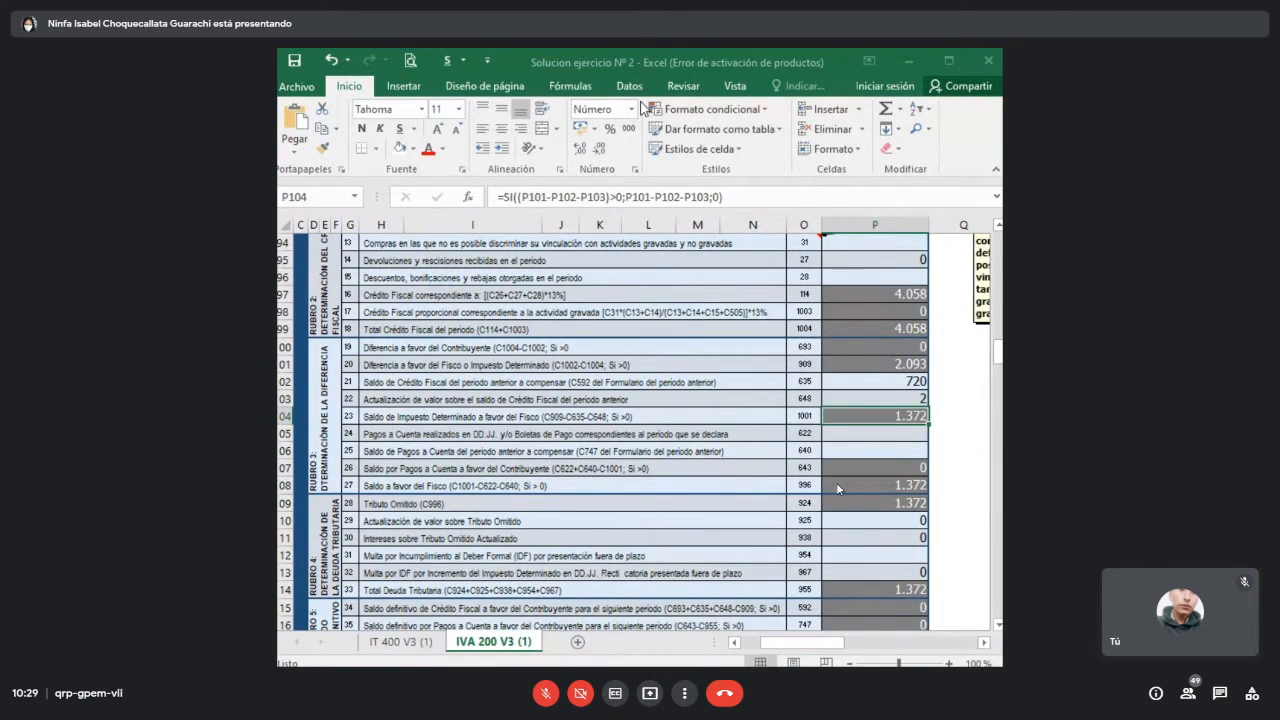
click(839, 489)
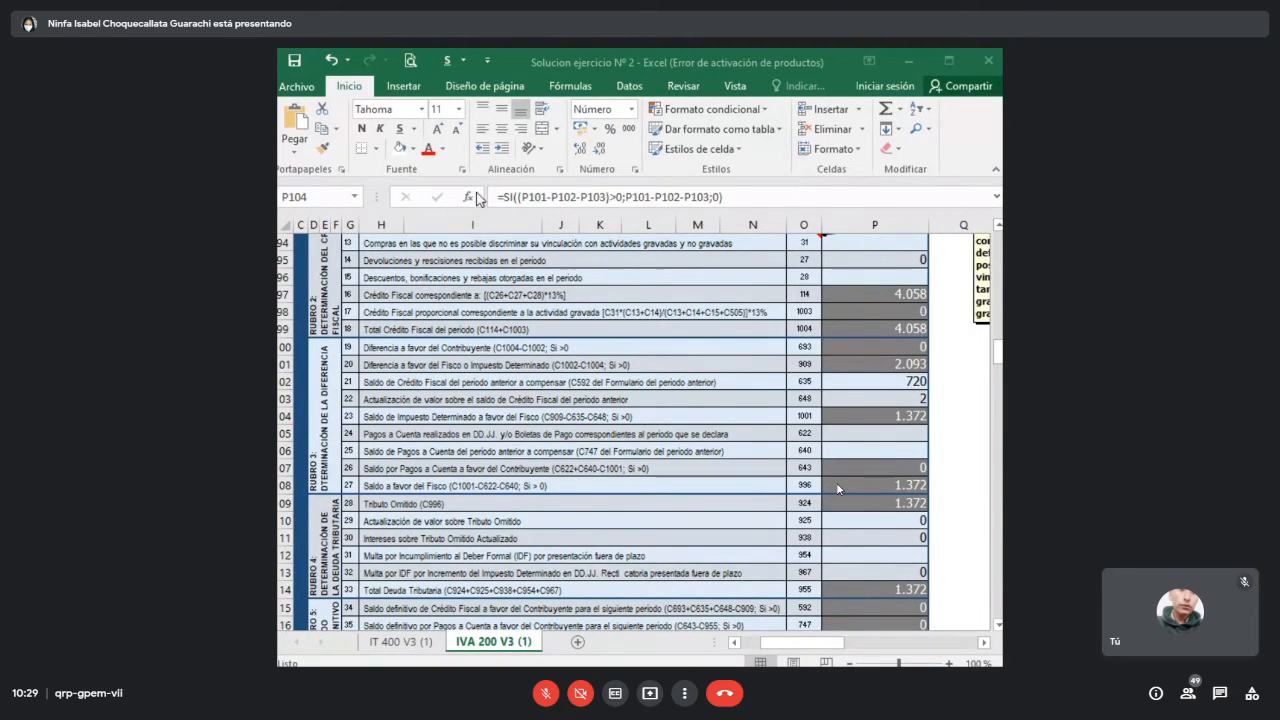
click(648, 225)
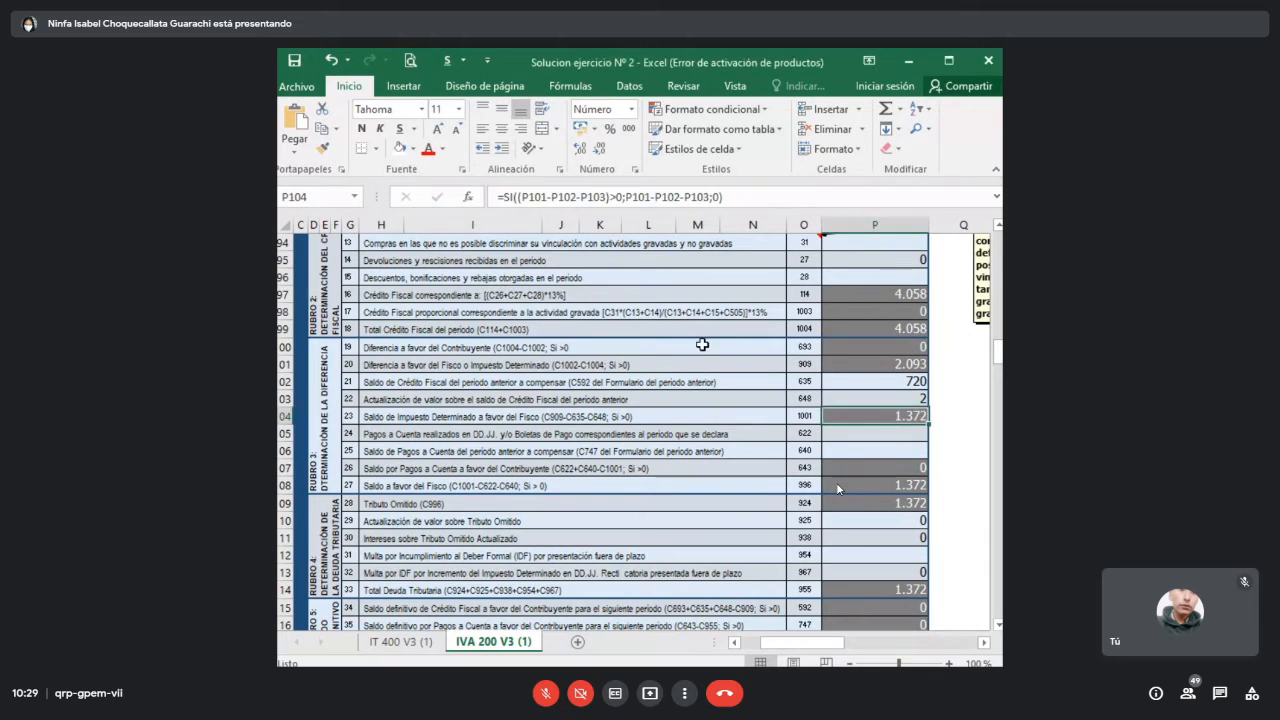
click(895, 399)
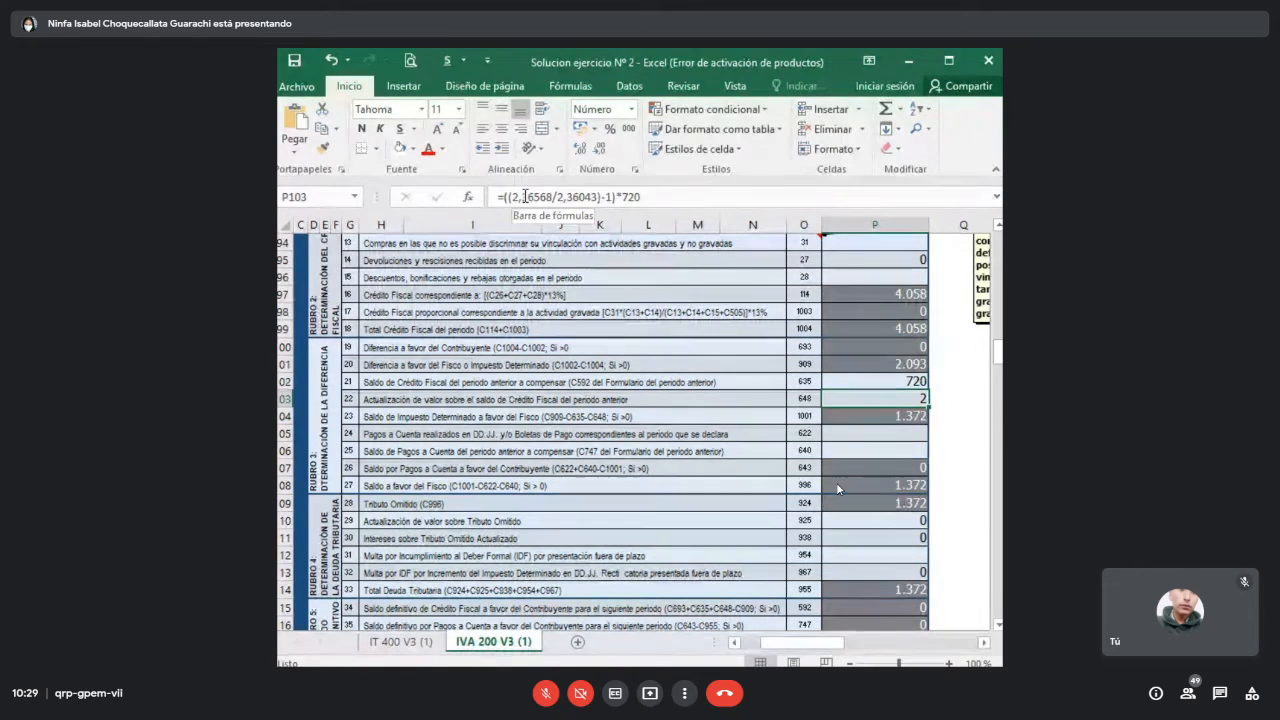
- Replace 36568 with 36318 in P103's formula so the credit update becomes 1
drag(522, 198, 551, 197)
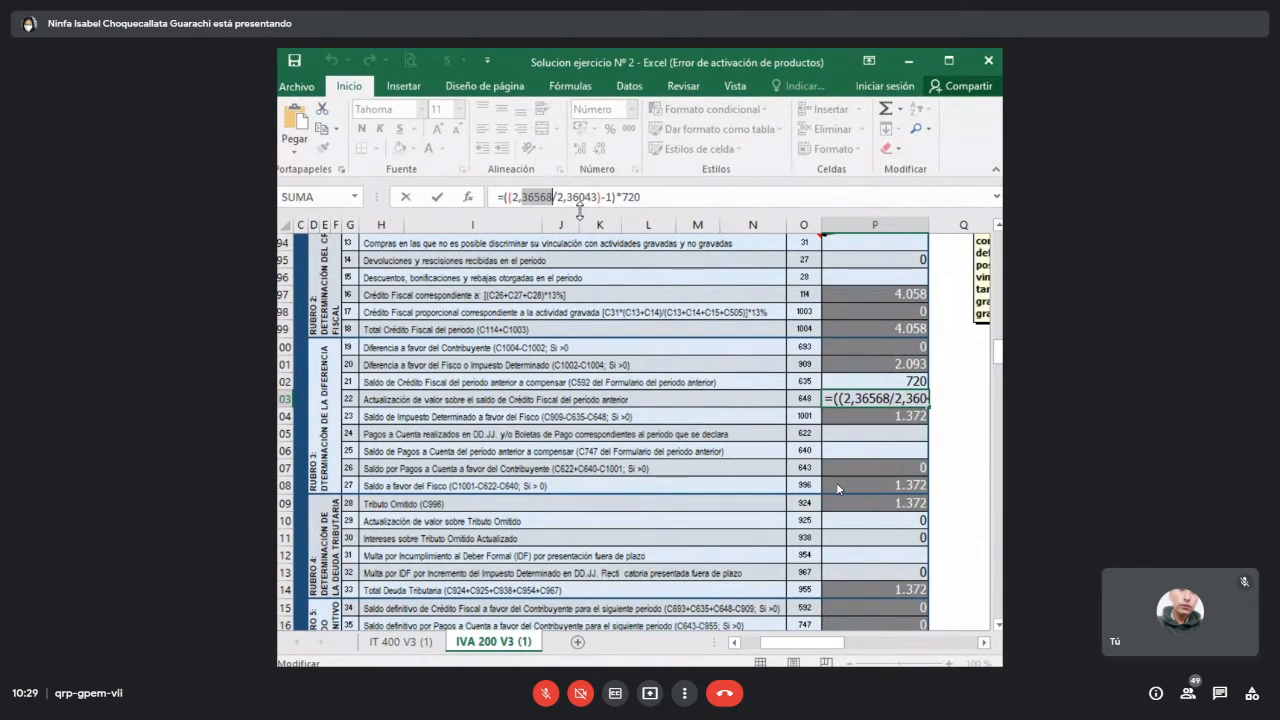
text(36318)
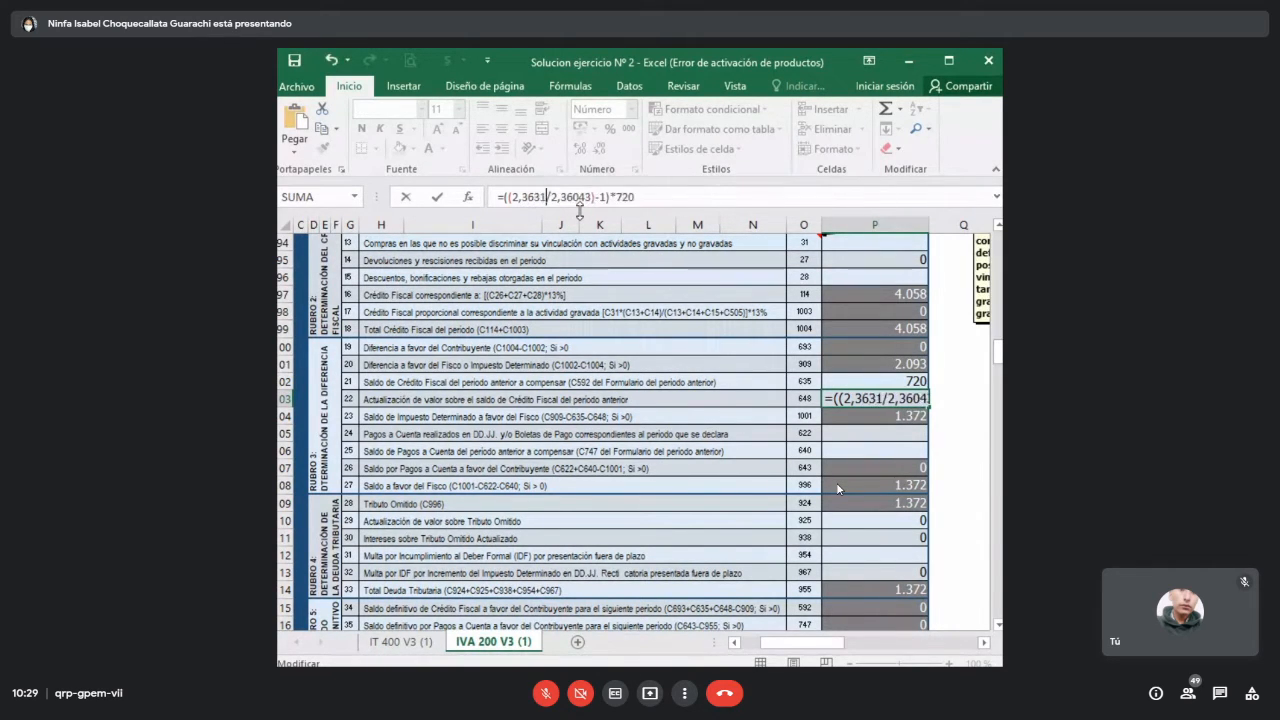
key(Return)
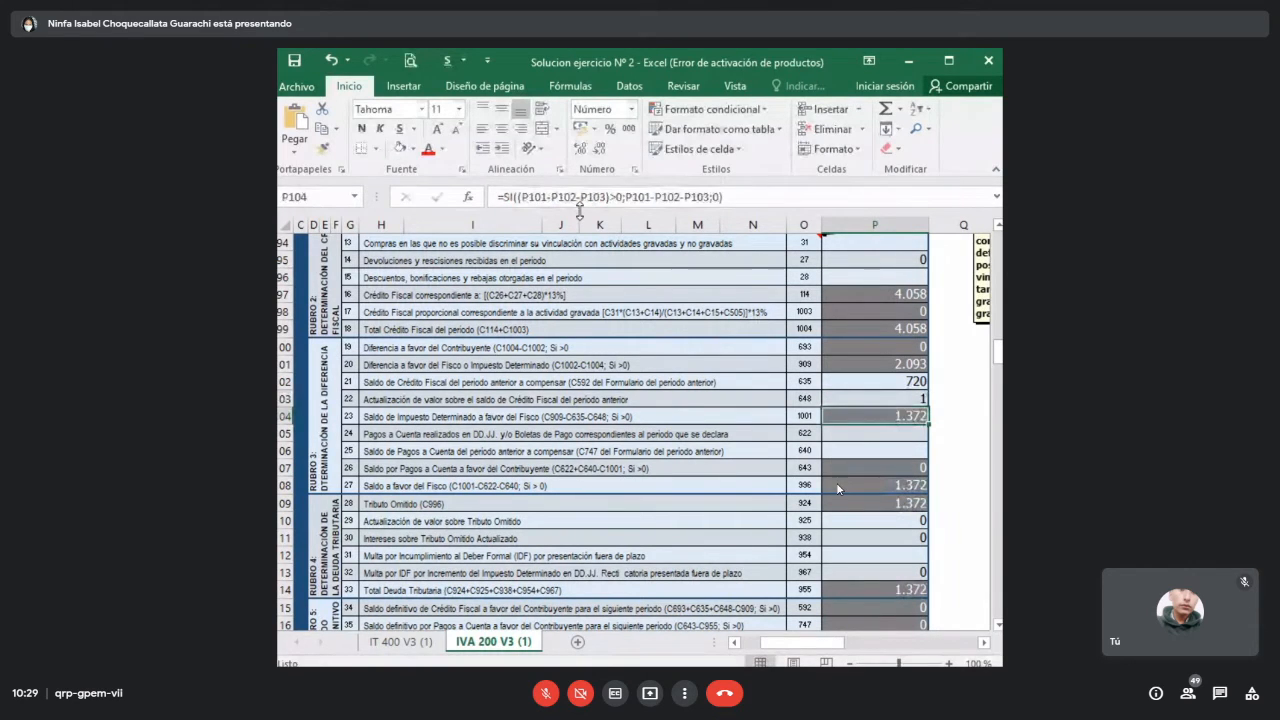
key(Up)
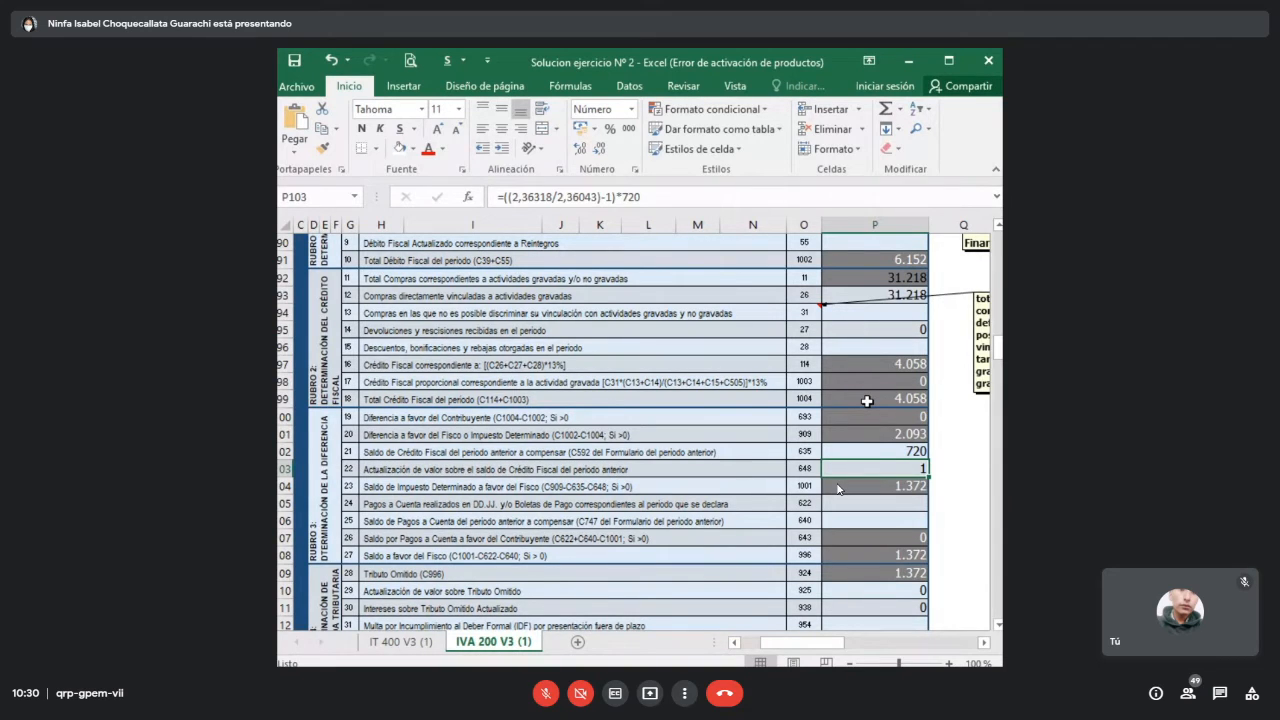
click(886, 451)
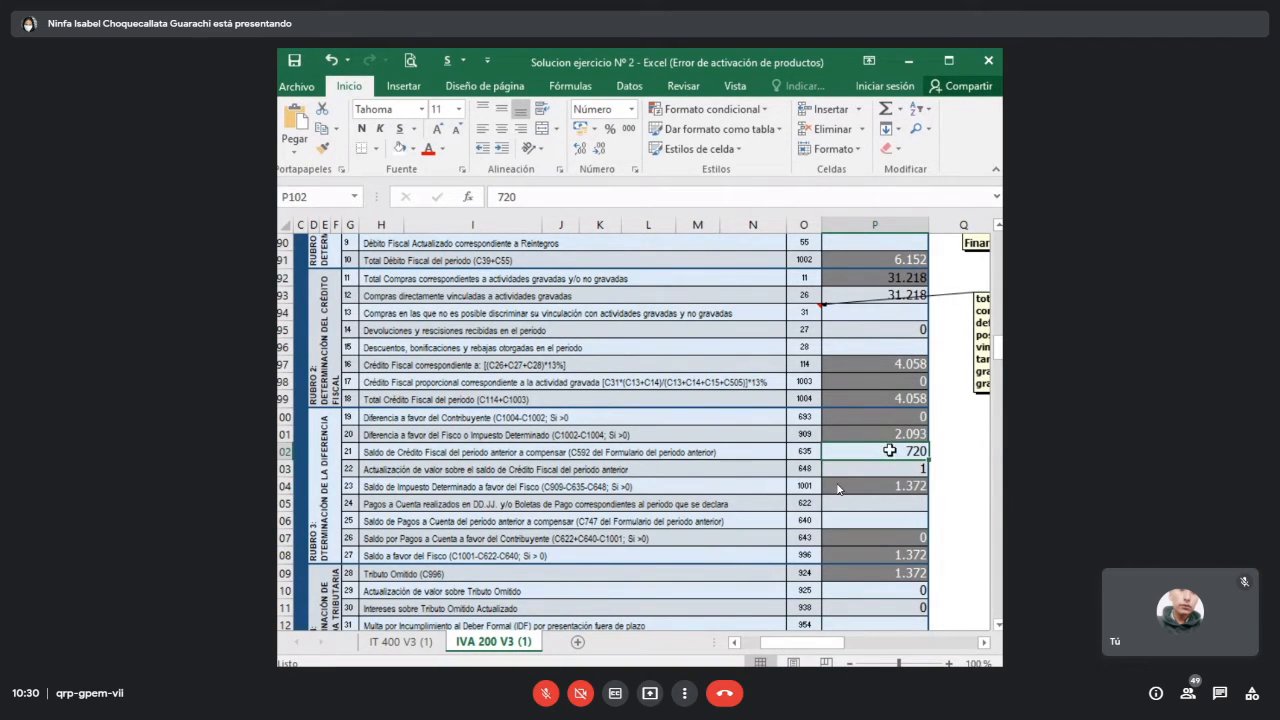
scroll(890, 449, down, 3)
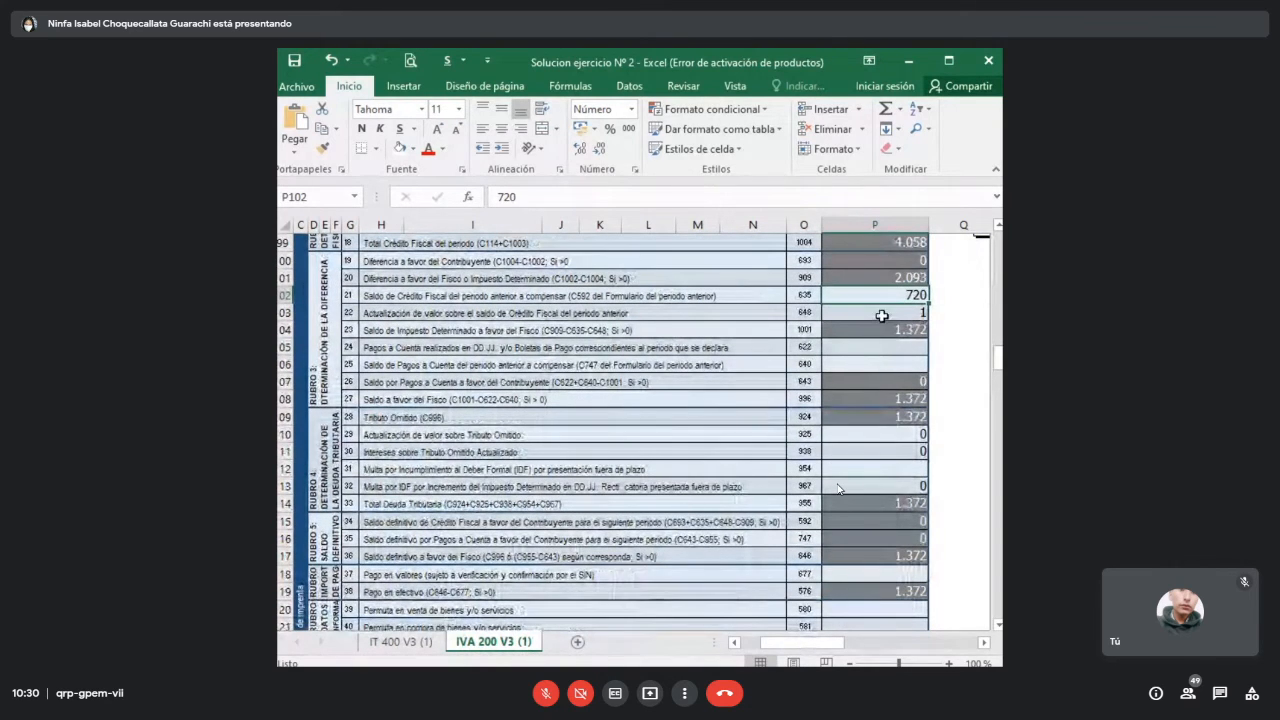
click(882, 312)
click(884, 298)
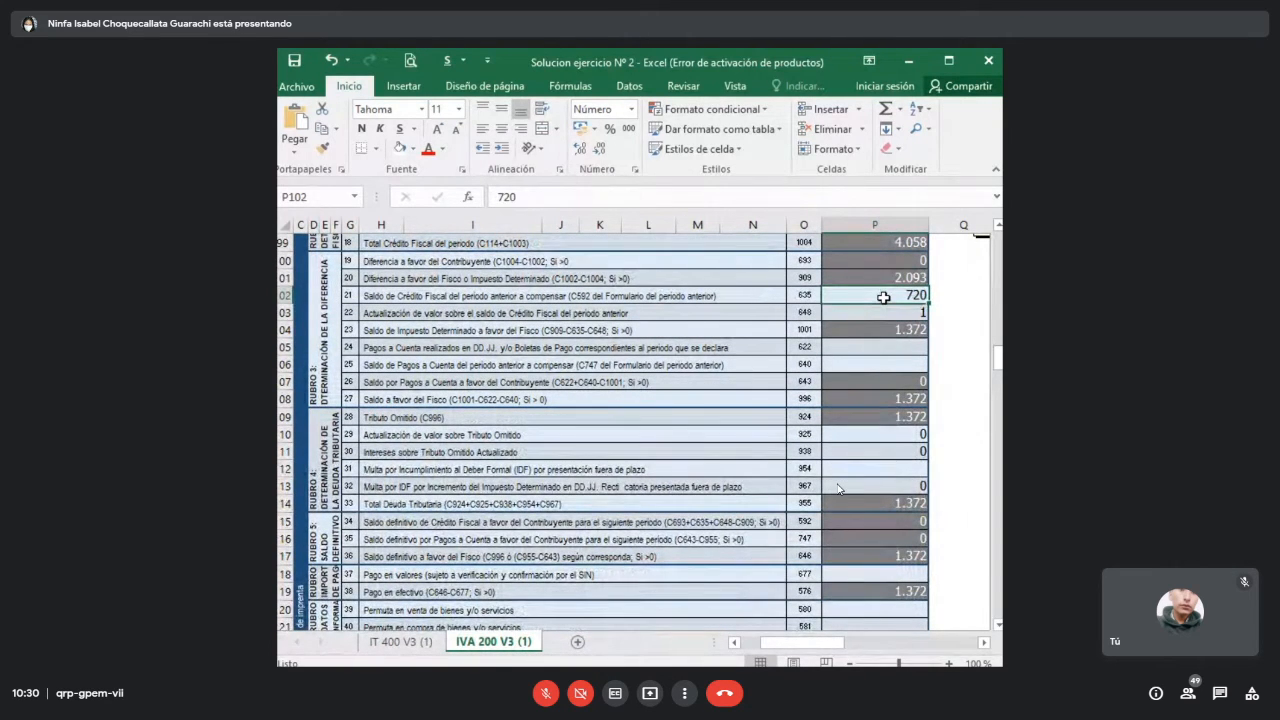
click(890, 309)
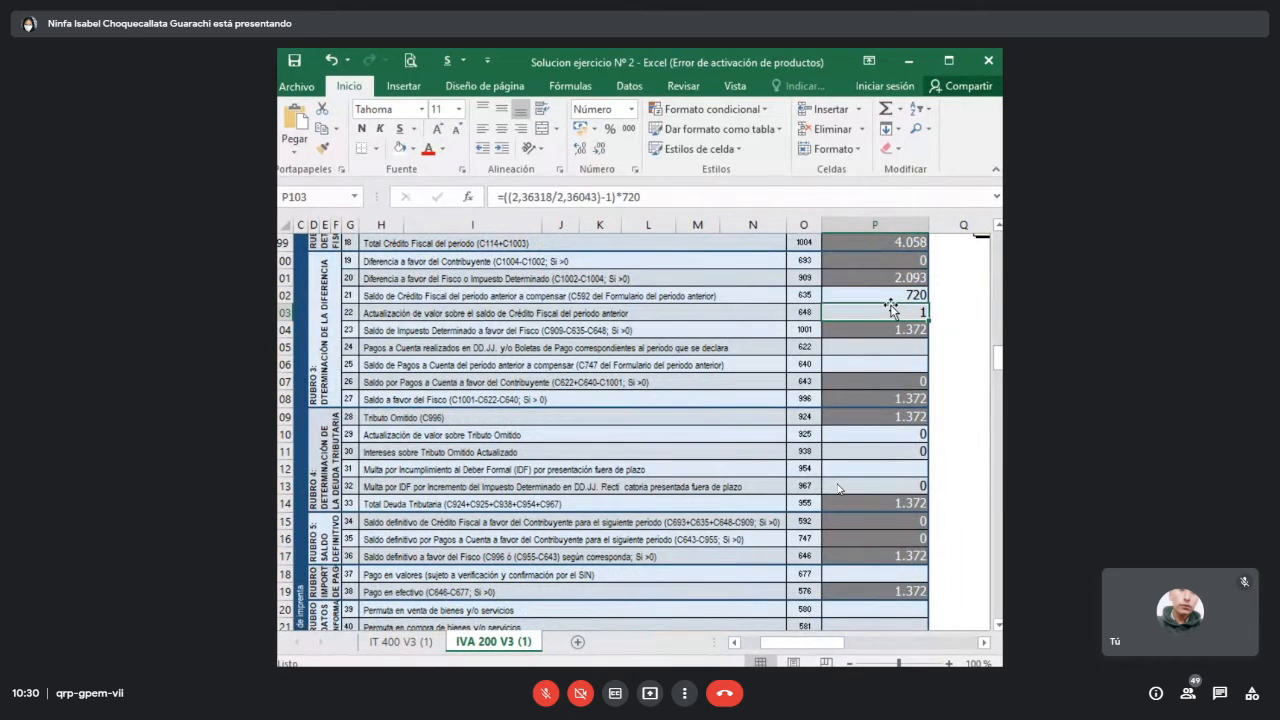
click(894, 297)
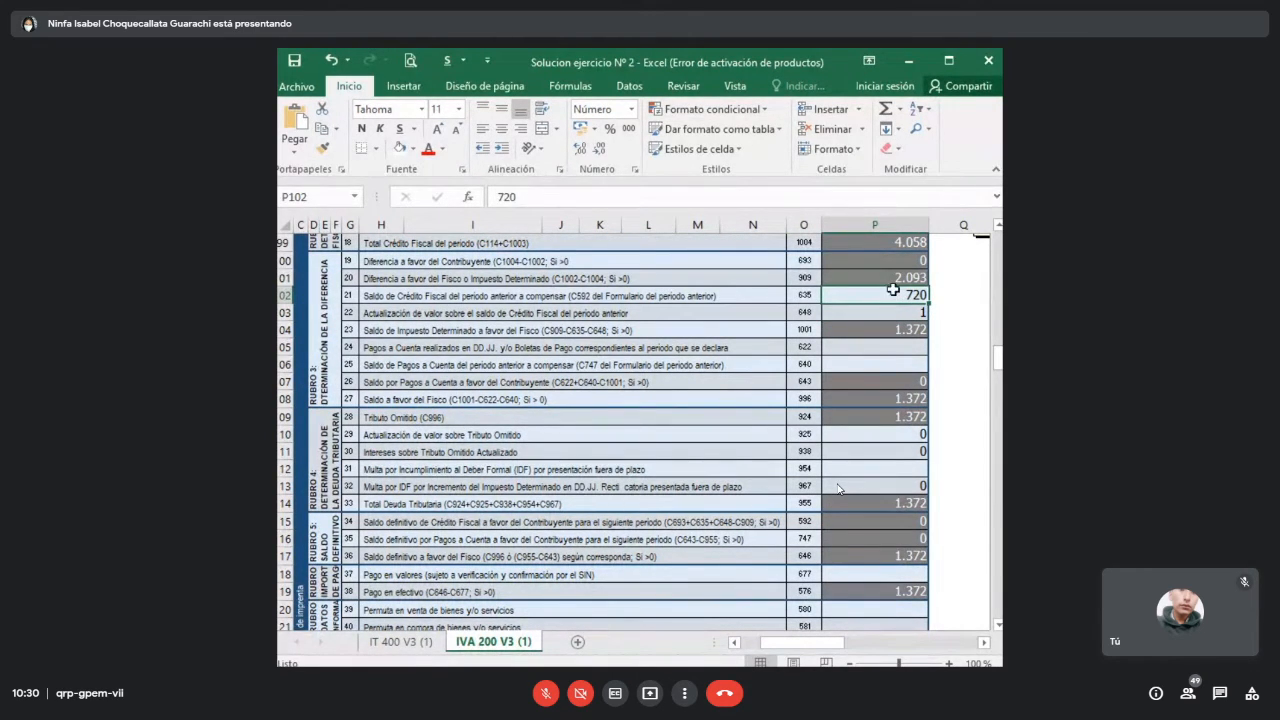
drag(893, 292, 892, 312)
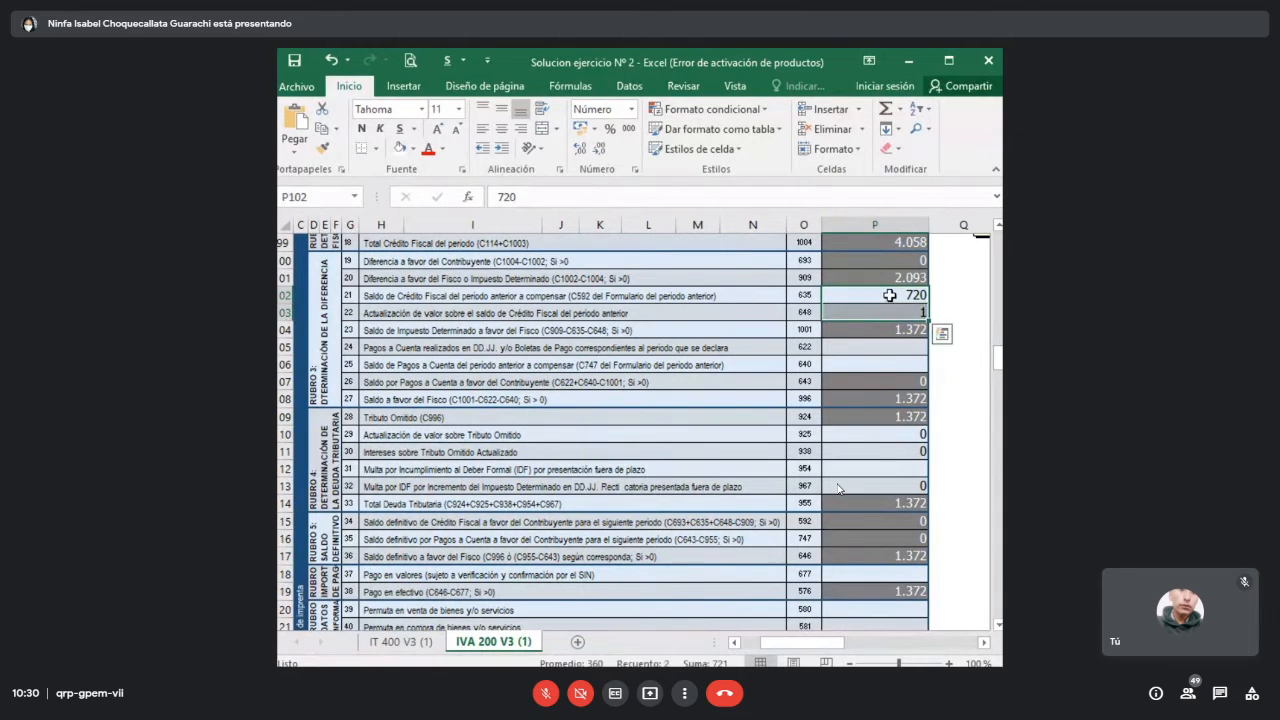
click(892, 313)
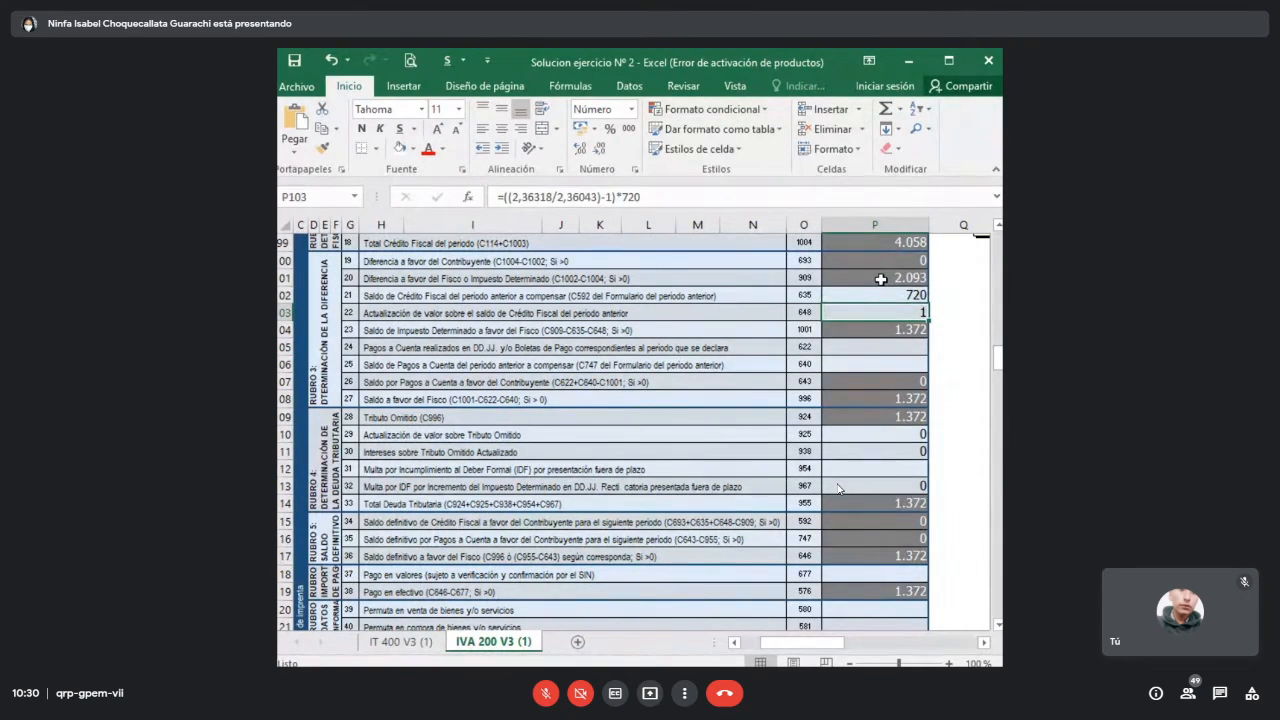
click(880, 279)
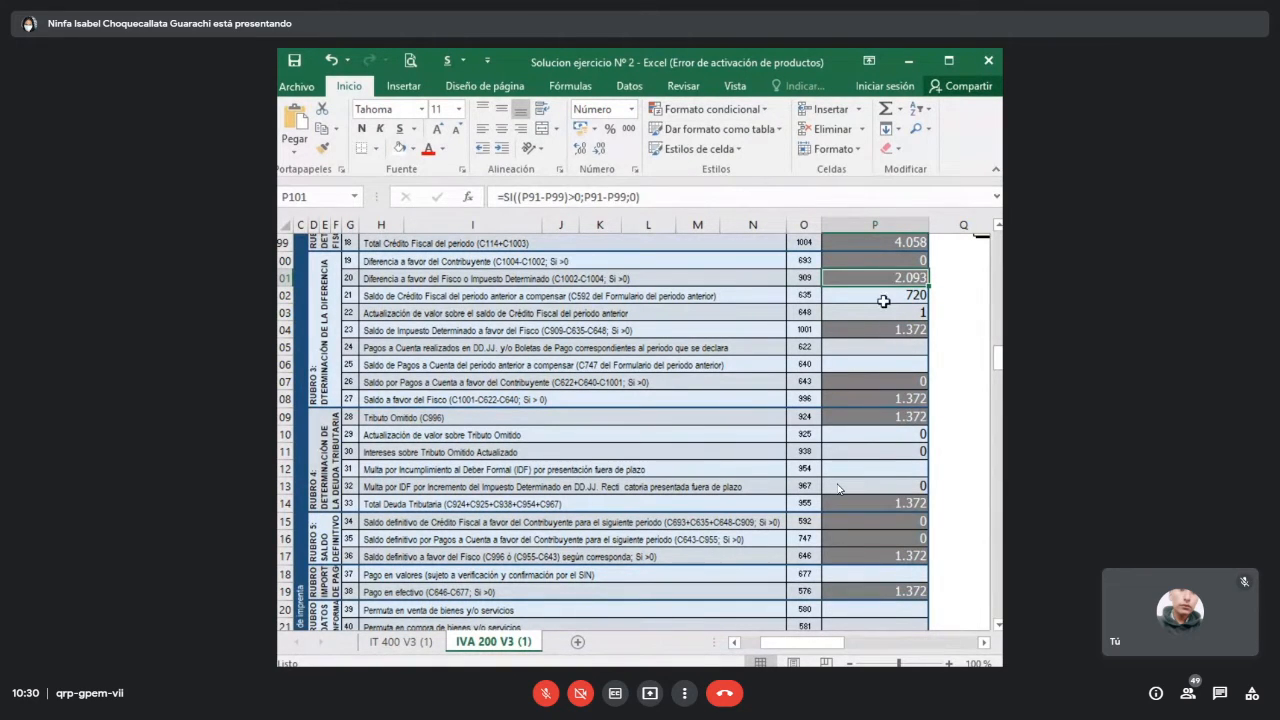
click(883, 330)
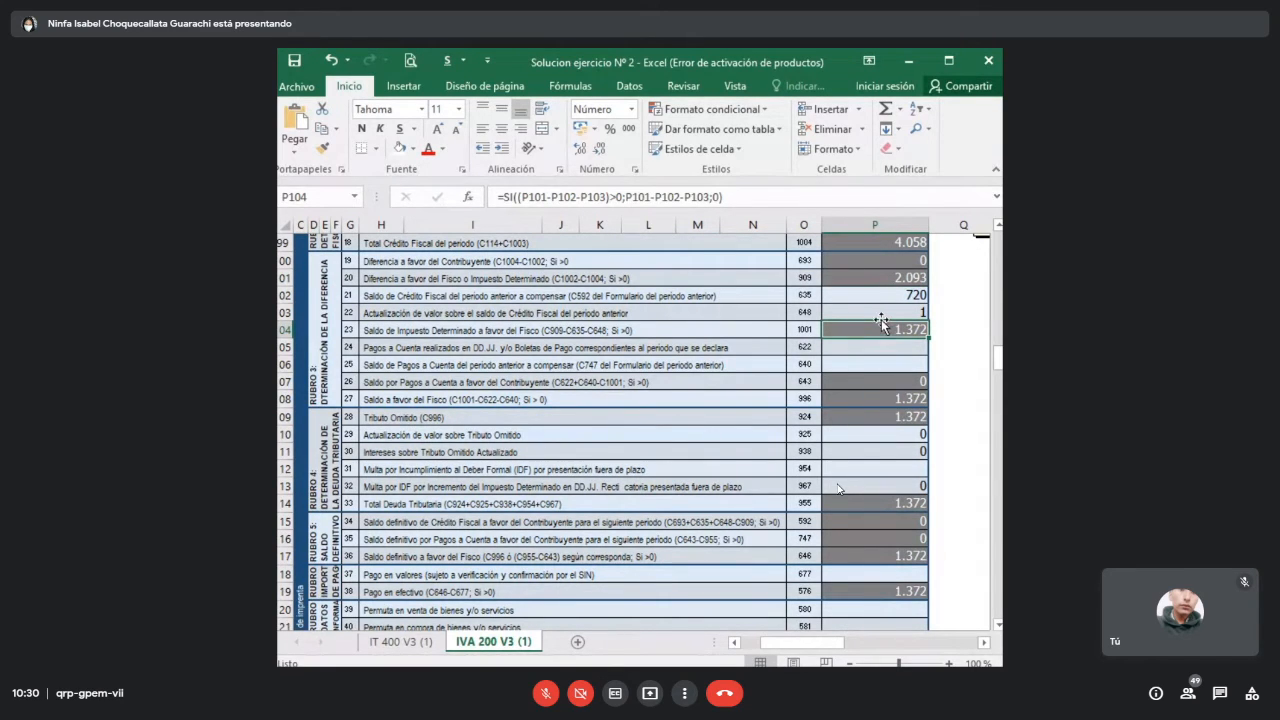
click(883, 278)
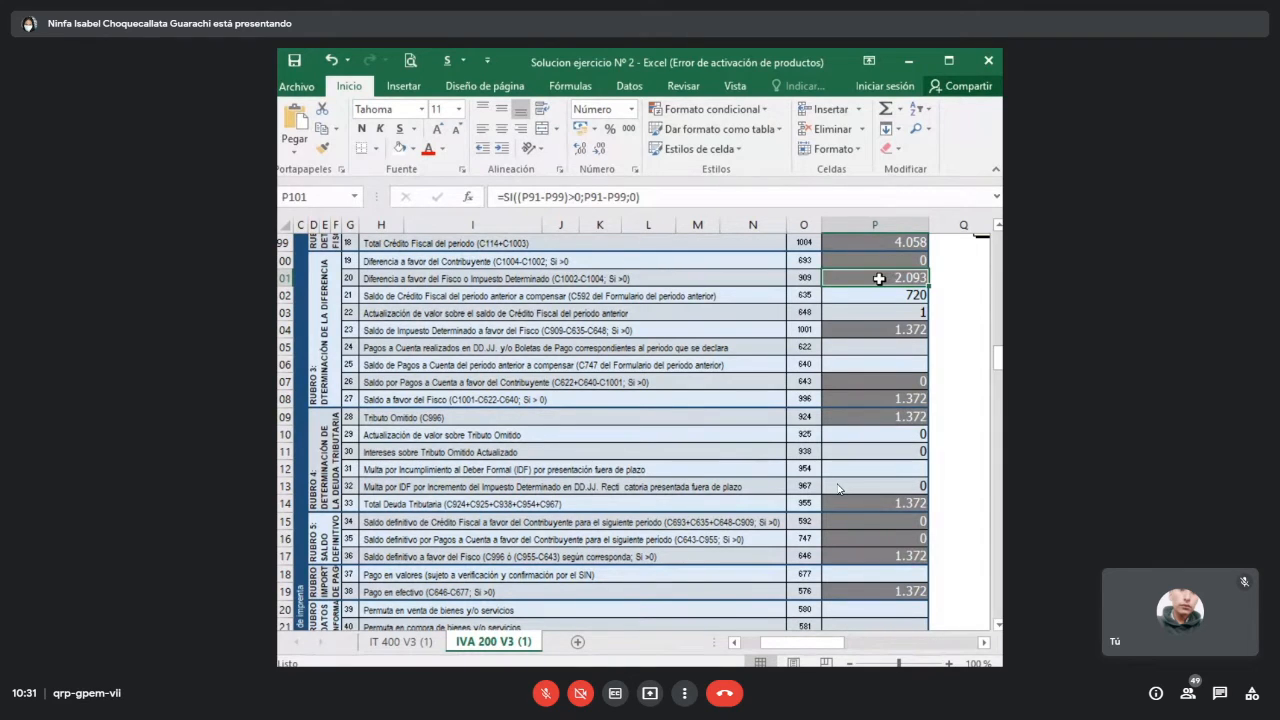
click(674, 278)
drag(778, 276, 857, 277)
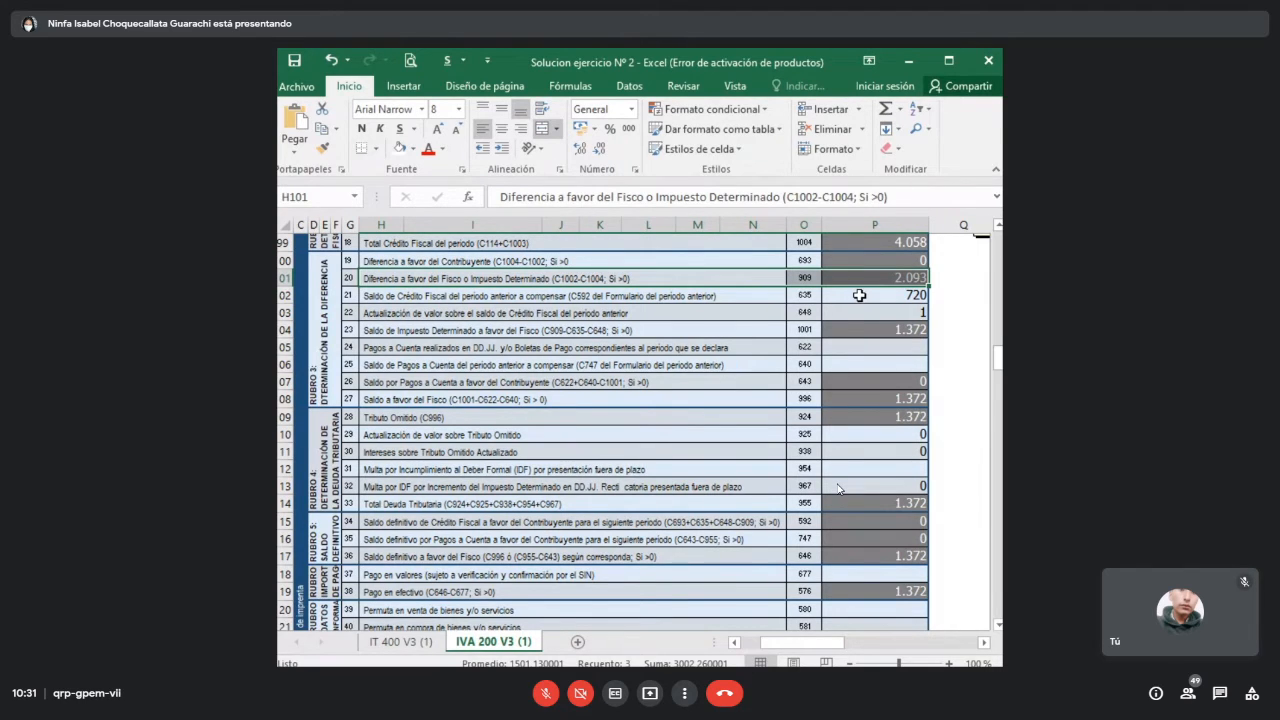
drag(859, 295, 766, 292)
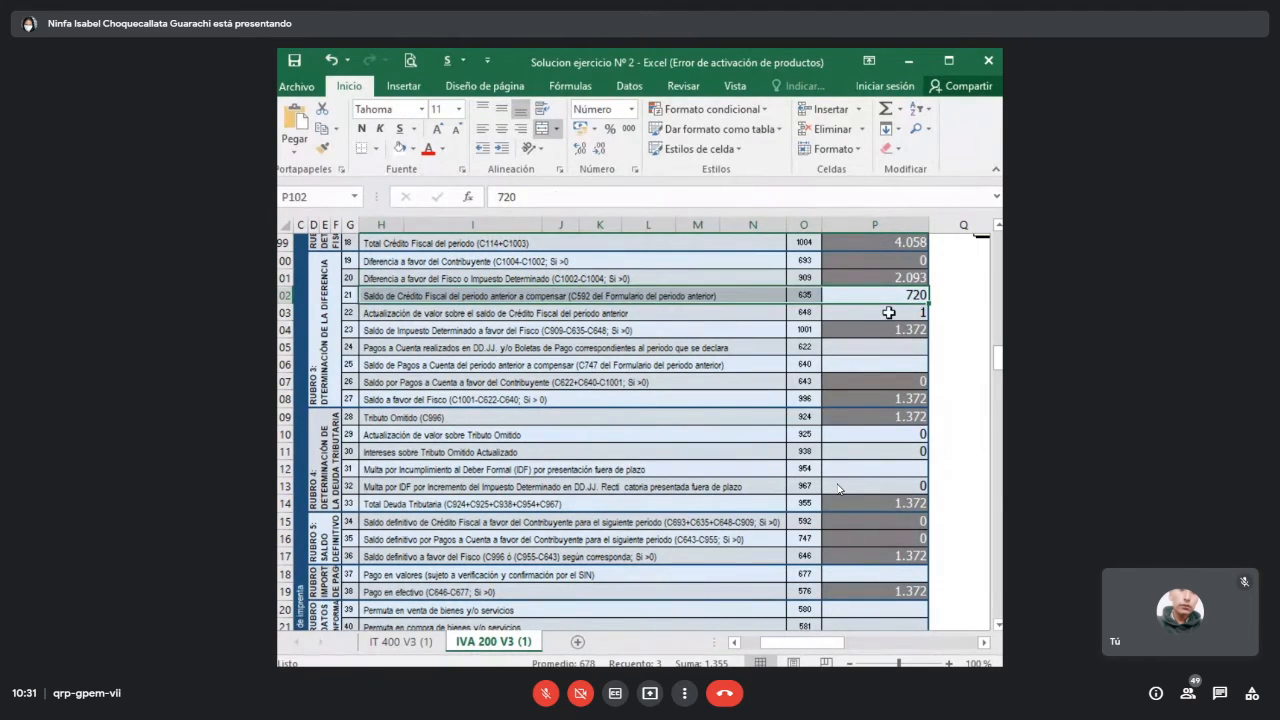
drag(871, 312, 742, 318)
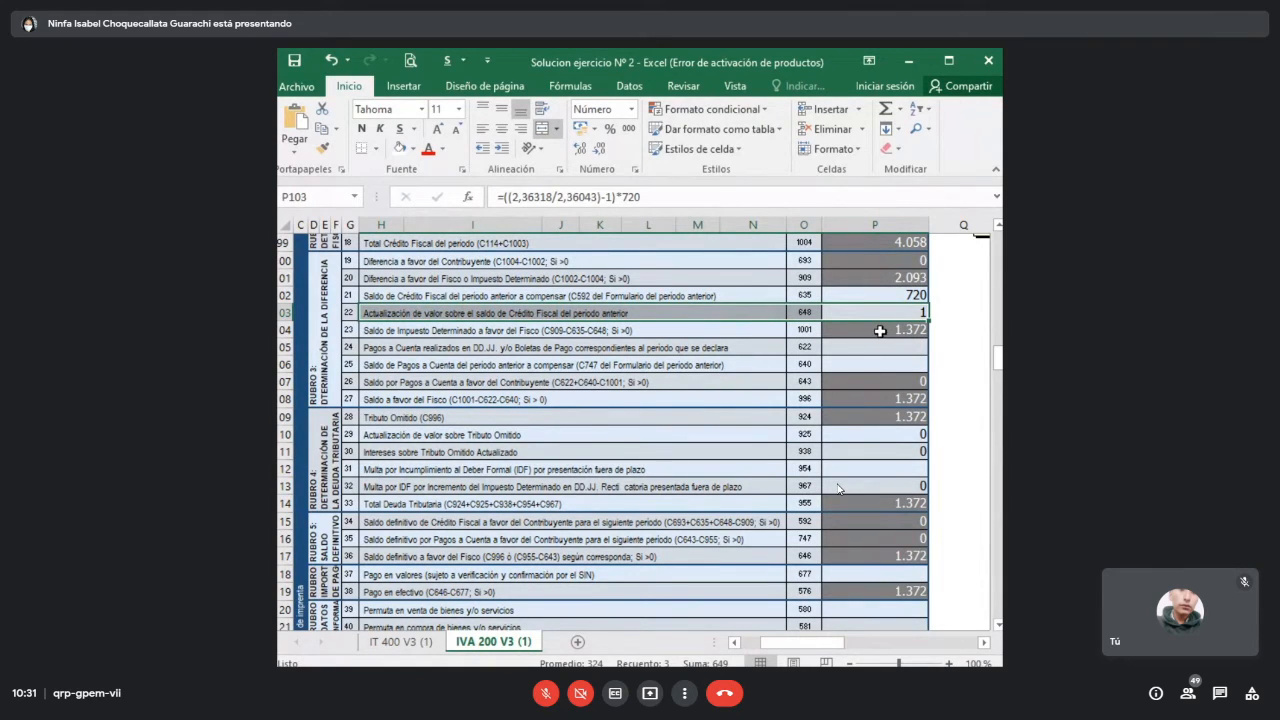
drag(880, 330, 750, 334)
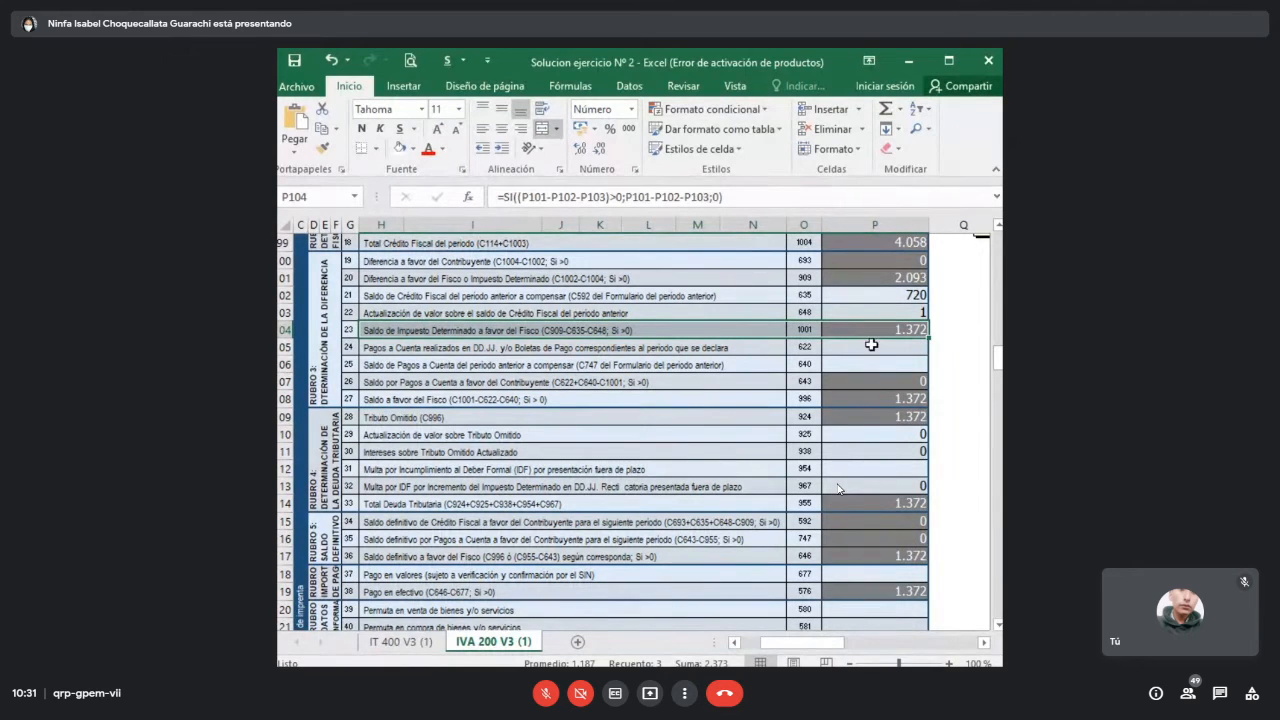
scroll(870, 345, down, 1)
scroll(870, 345, down, 1)
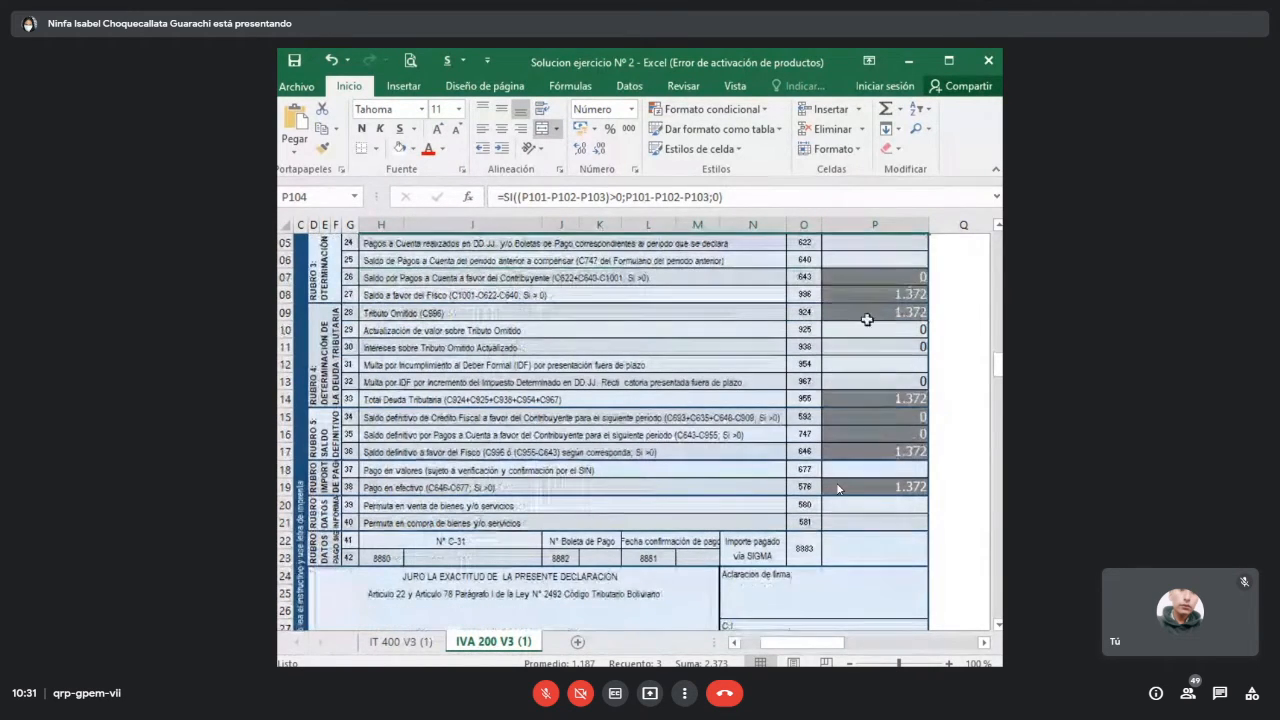
click(864, 313)
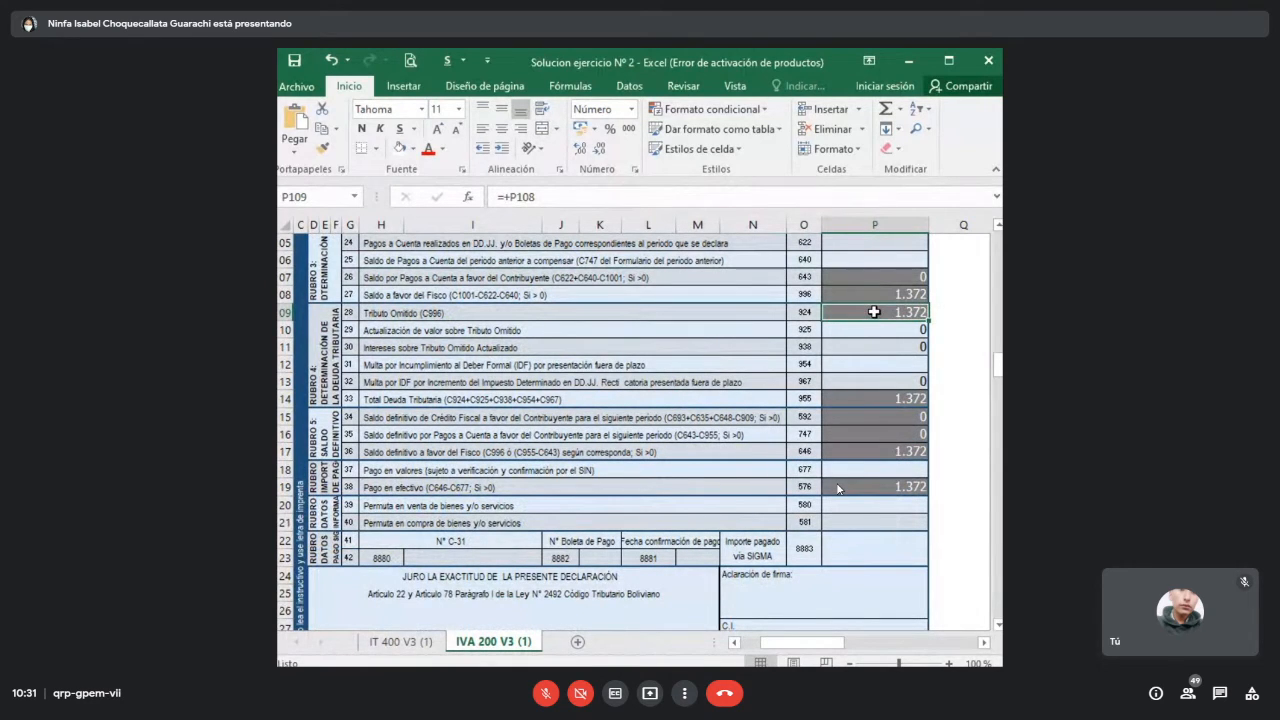
click(878, 330)
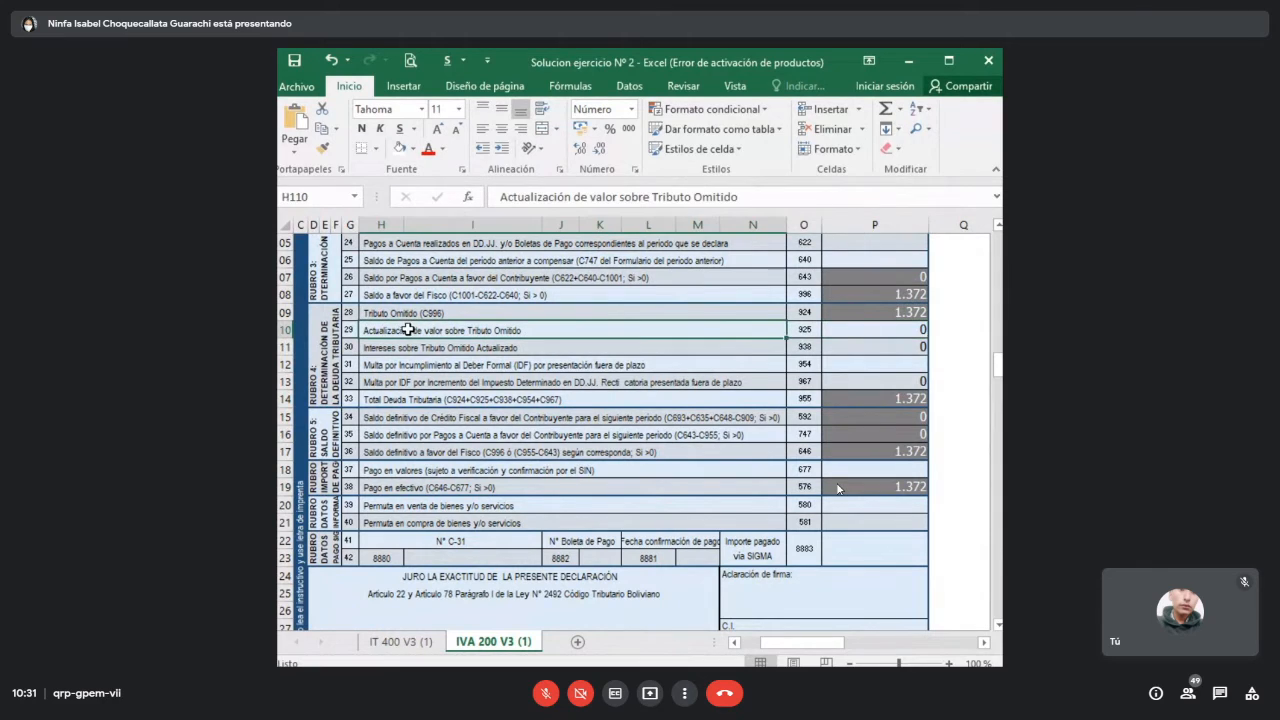
click(407, 329)
click(890, 330)
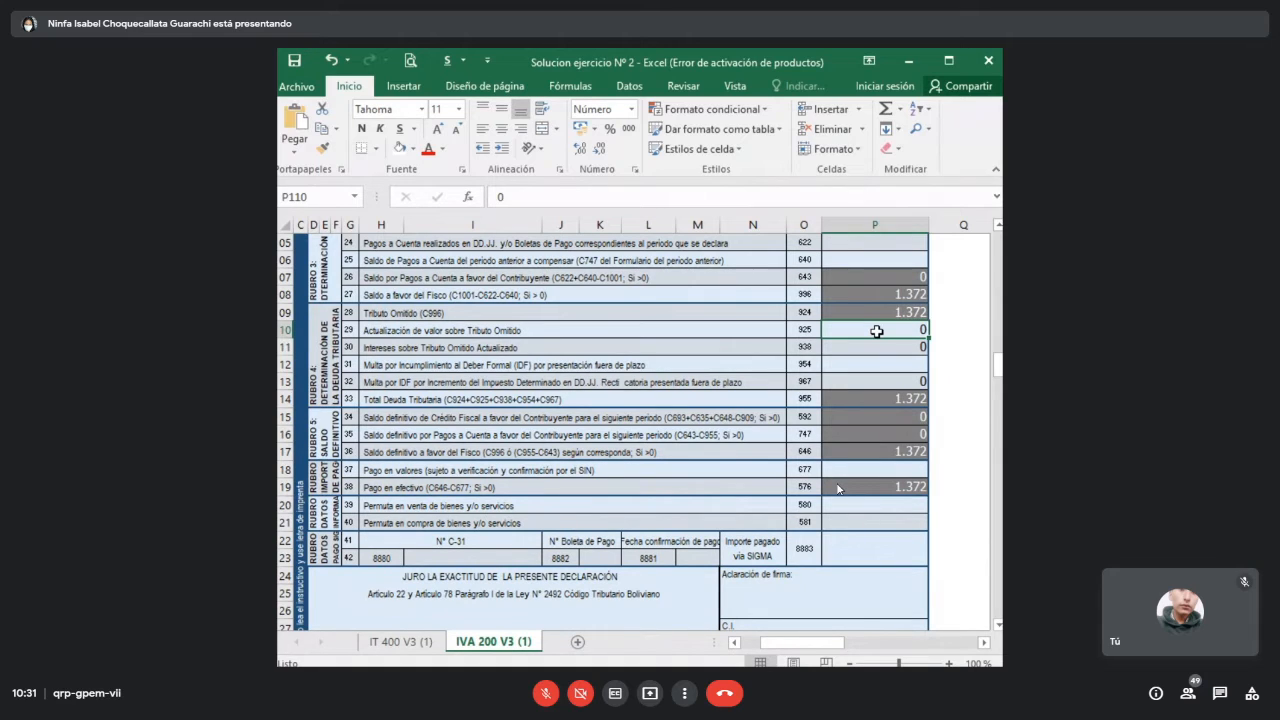
click(884, 313)
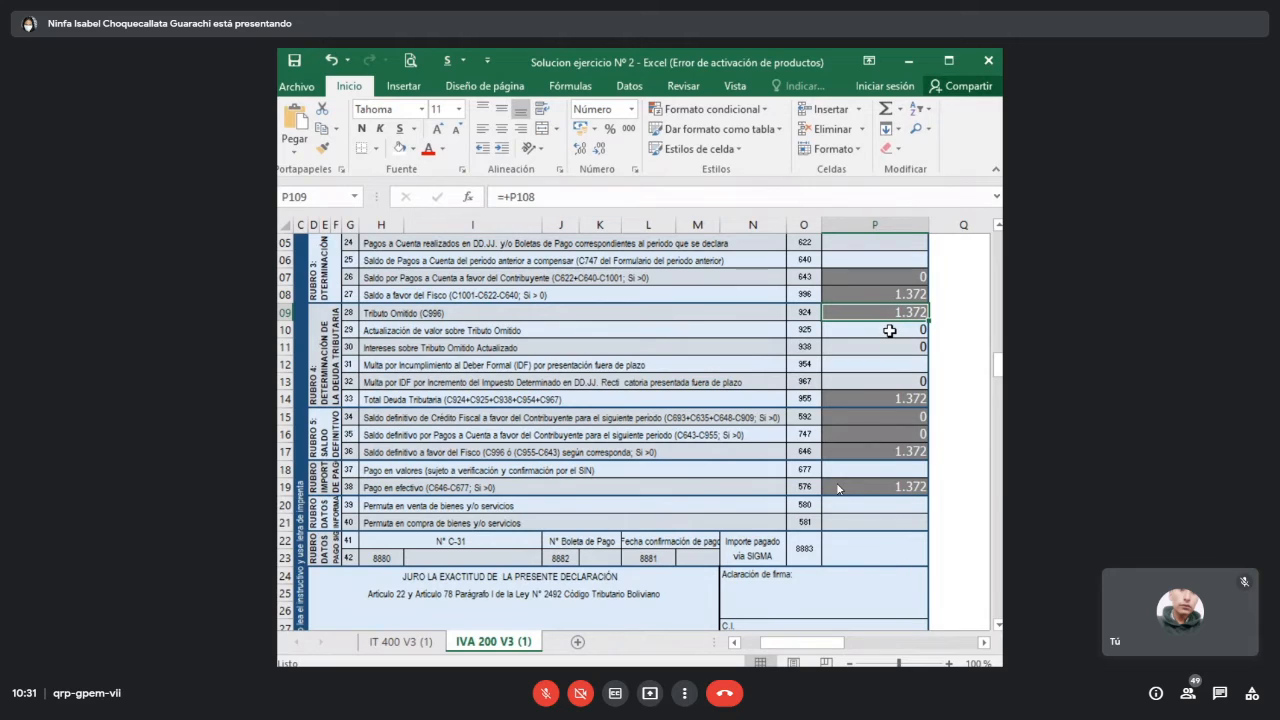
click(891, 330)
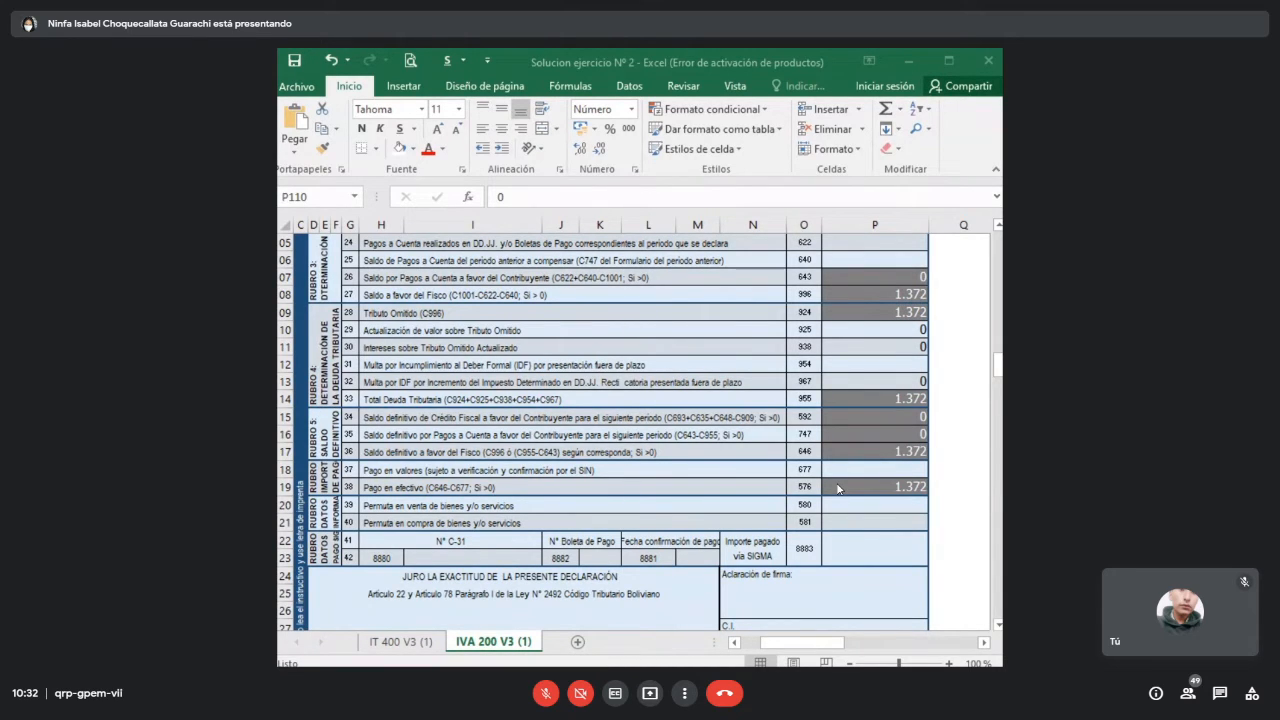
click(876, 420)
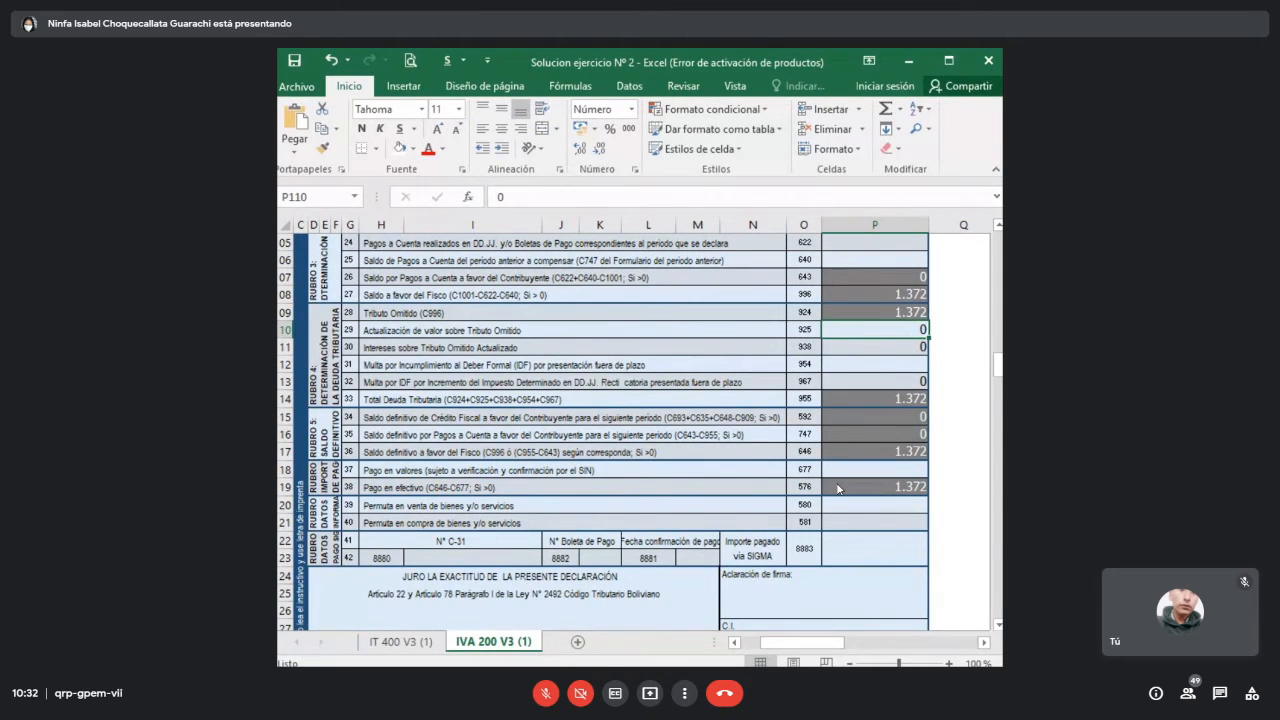
key(alt+Tab)
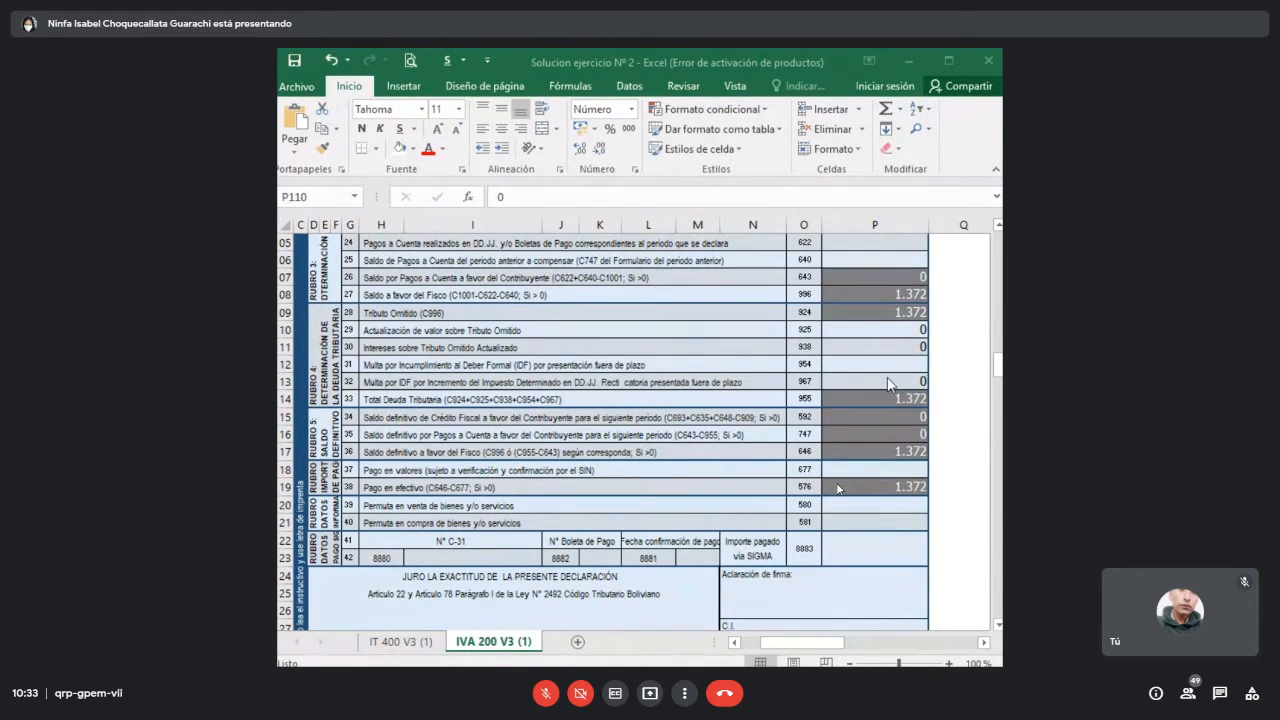
- Review the value update cell P110, the credit update formula and the P119 cash payment formula
click(887, 330)
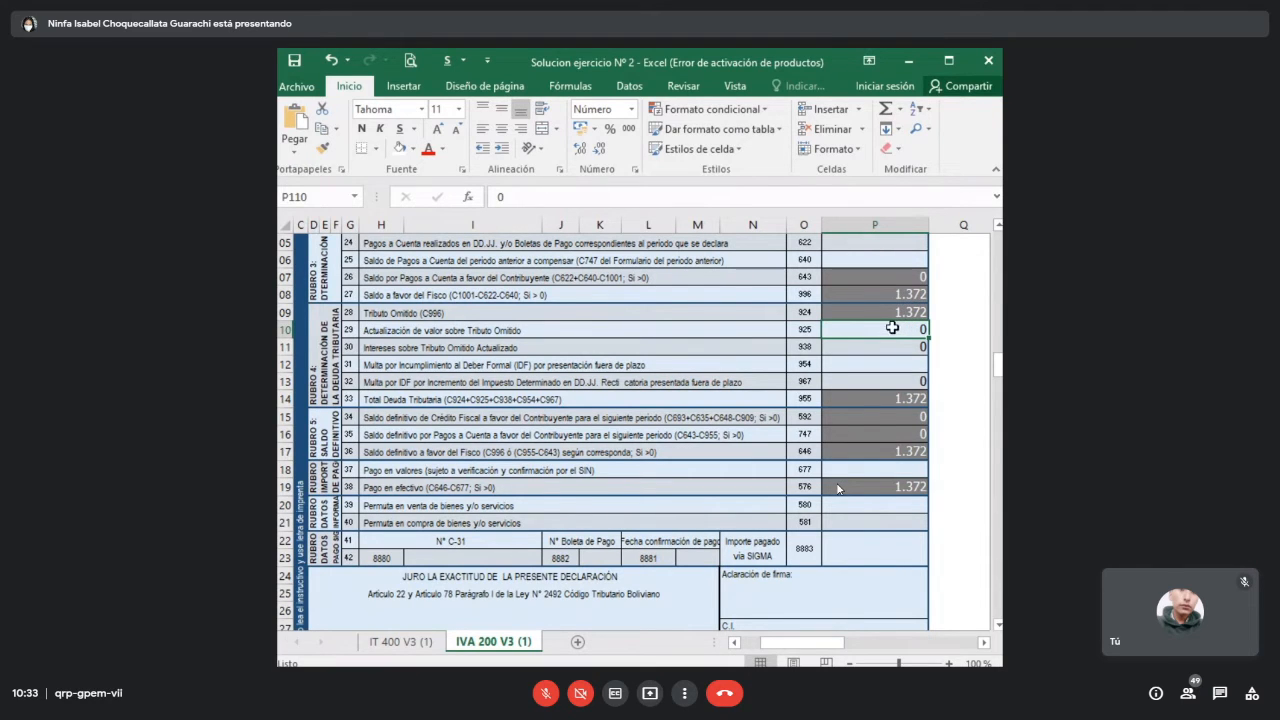
scroll(887, 323, up, 1)
scroll(887, 323, up, 2)
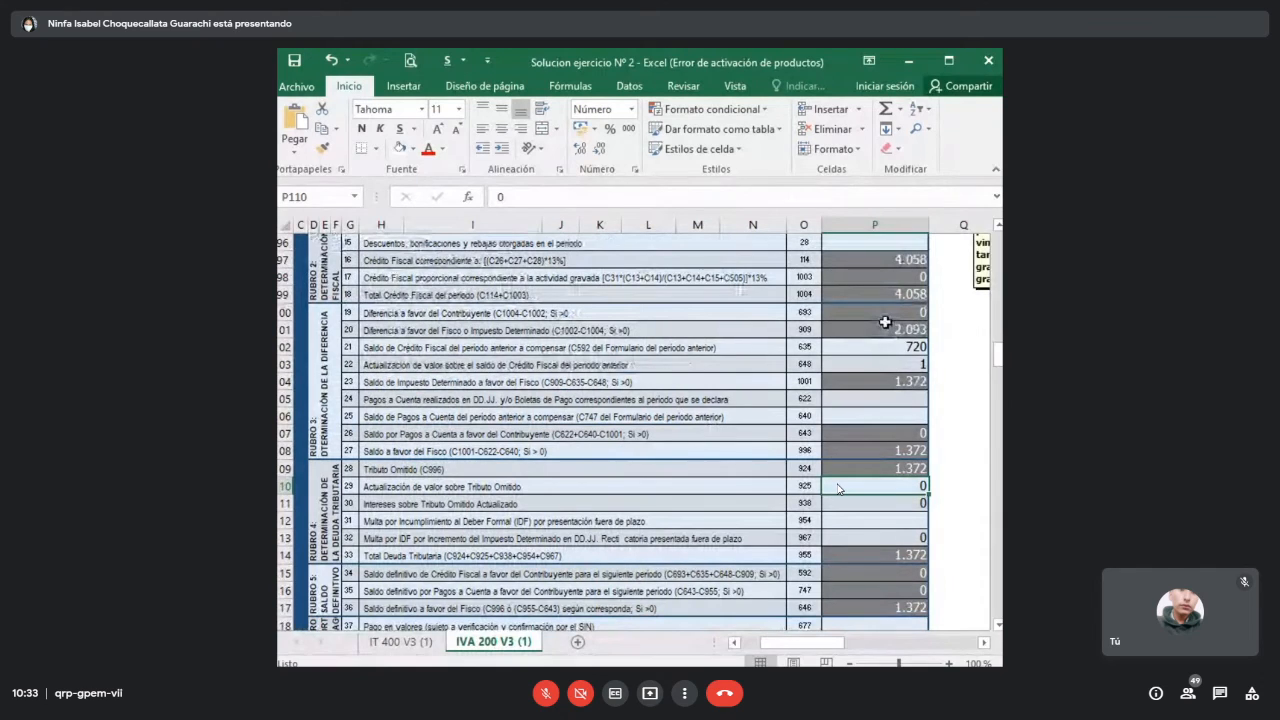
scroll(885, 322, up, 1)
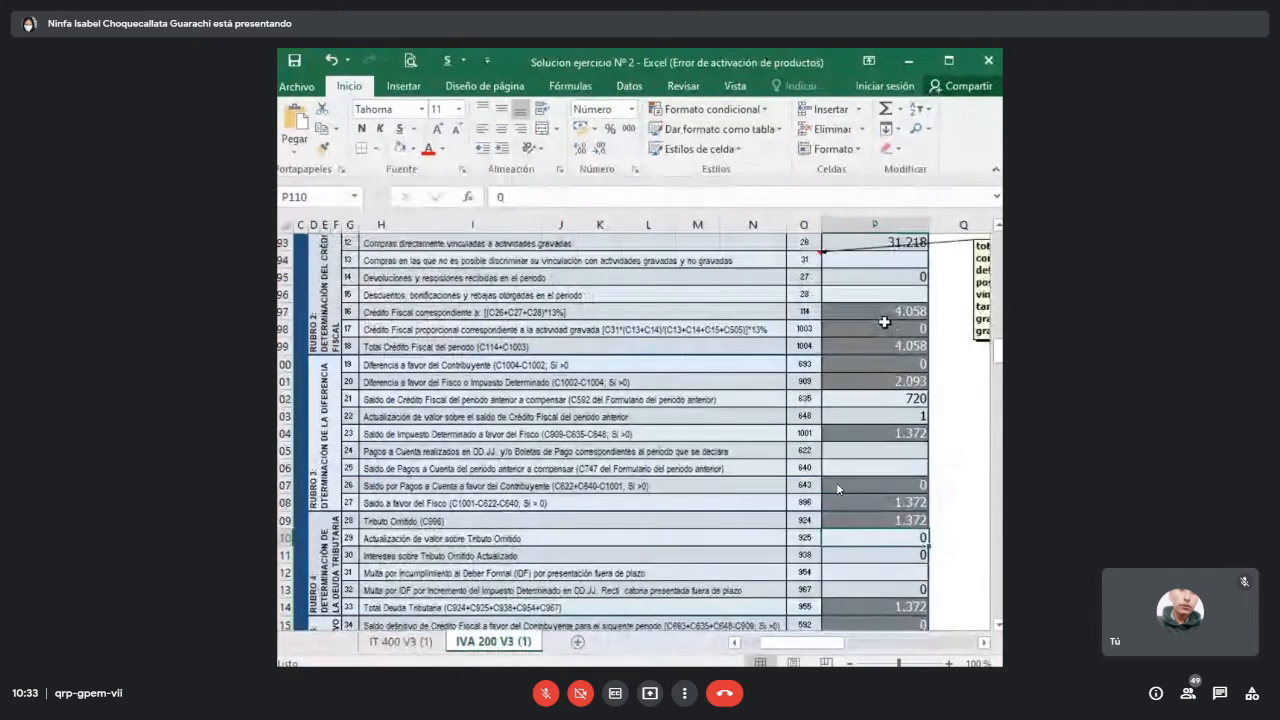
scroll(884, 322, down, 1)
scroll(883, 321, down, 1)
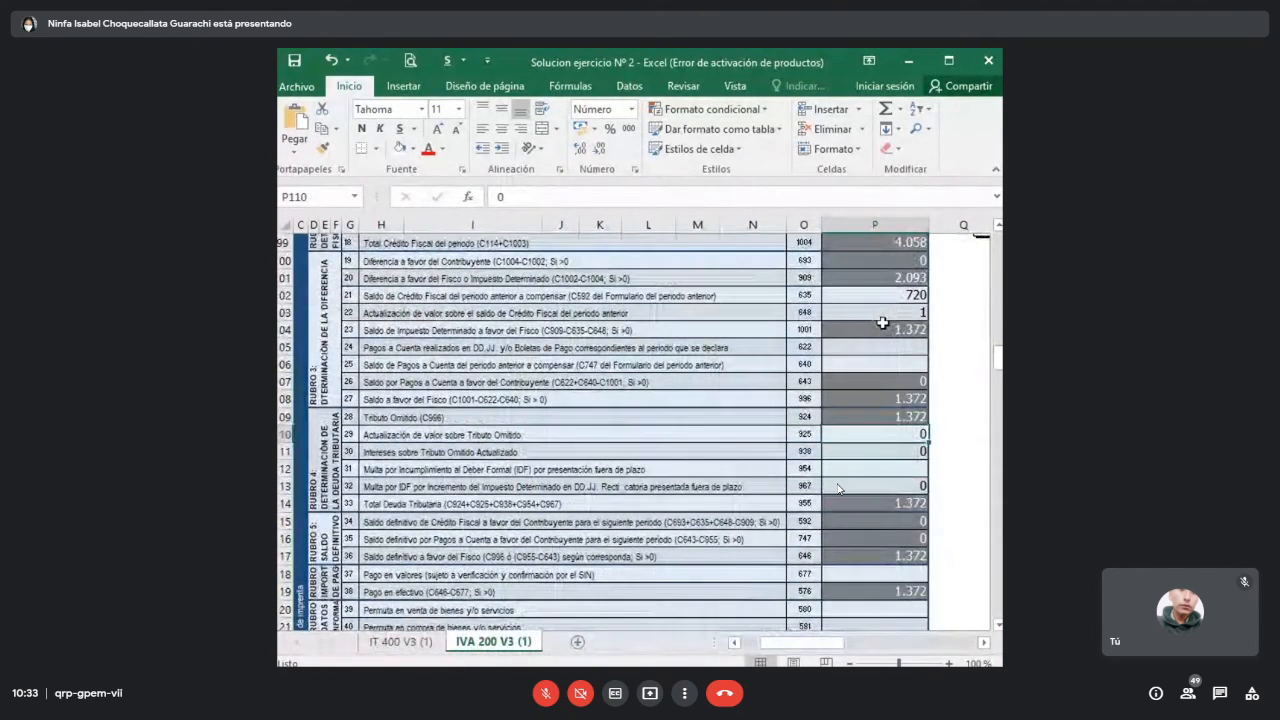
click(902, 316)
scroll(908, 362, down, 2)
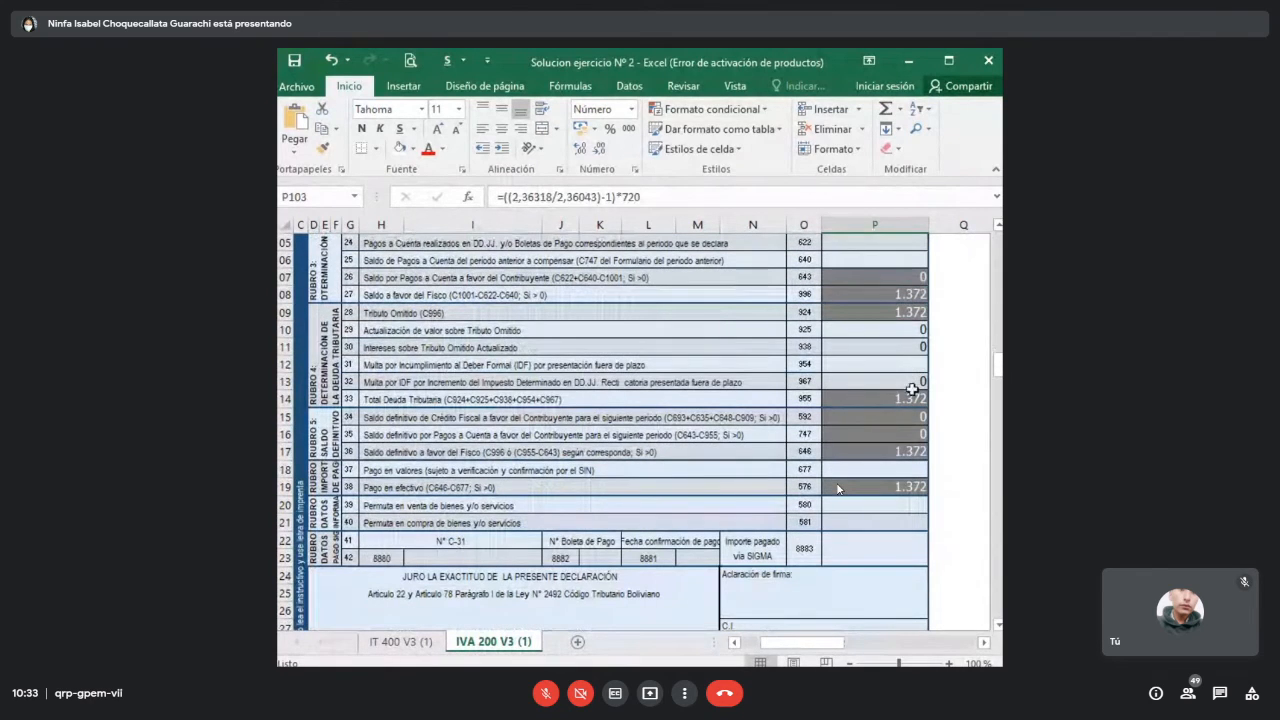
click(894, 485)
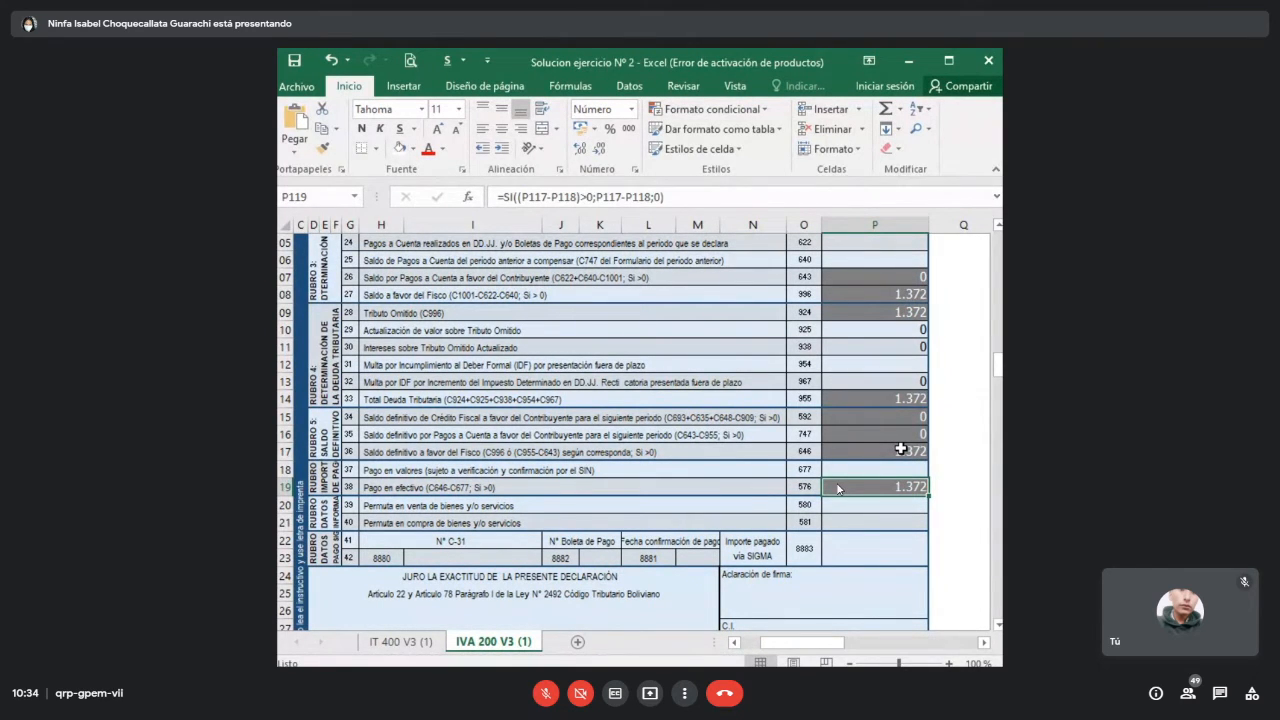
- Recheck the 720 prior credit balance, P103's update formula and the interest cell P111
scroll(895, 435, up, 2)
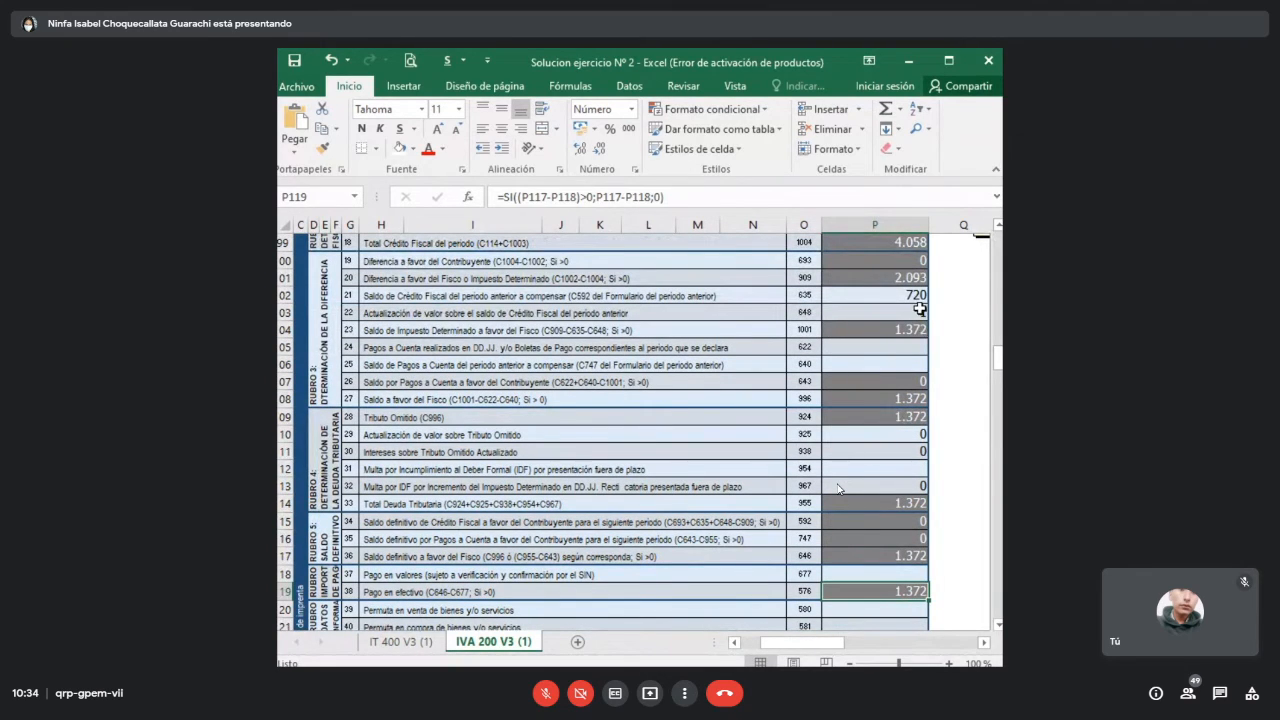
click(912, 296)
click(910, 312)
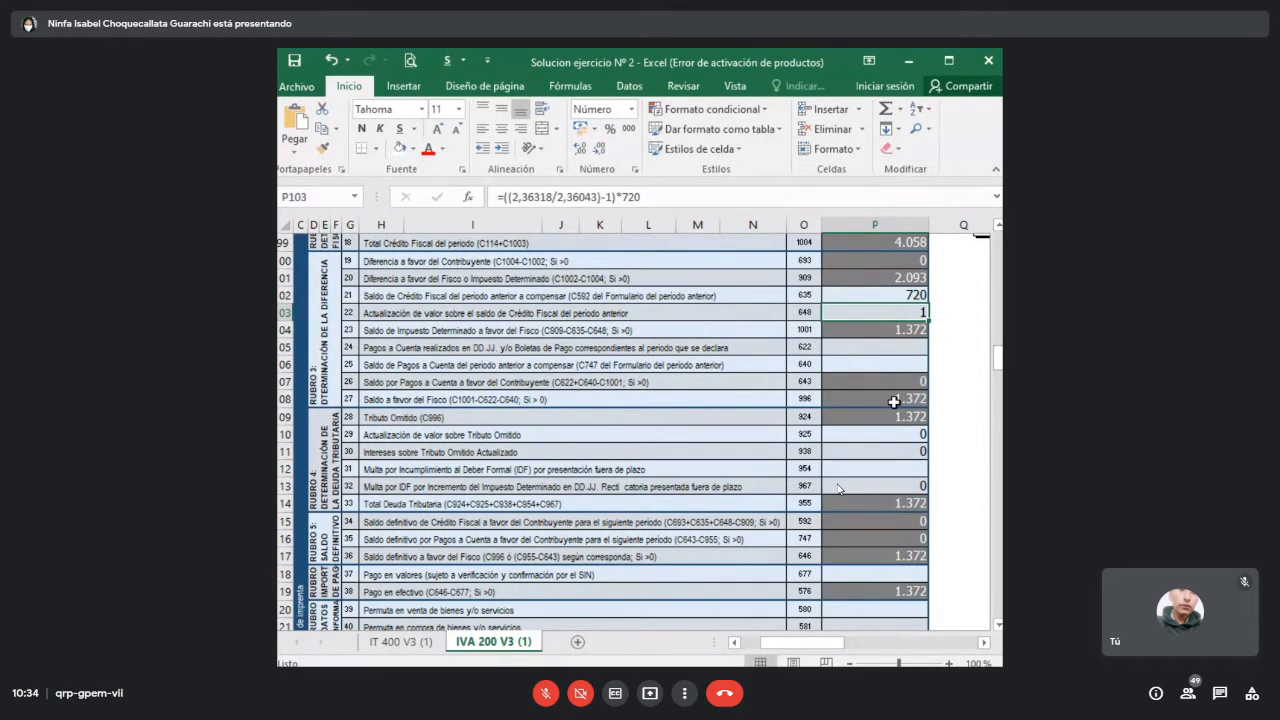
scroll(893, 401, down, 3)
scroll(880, 360, up, 1)
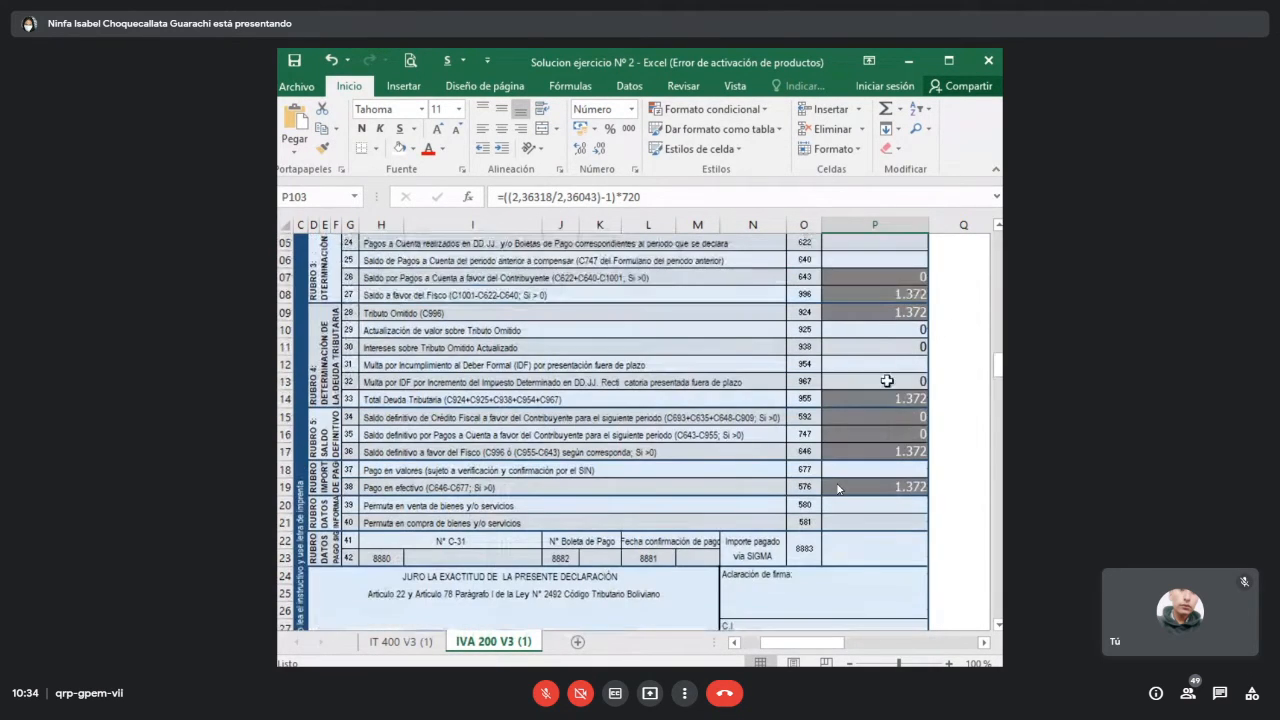
click(888, 330)
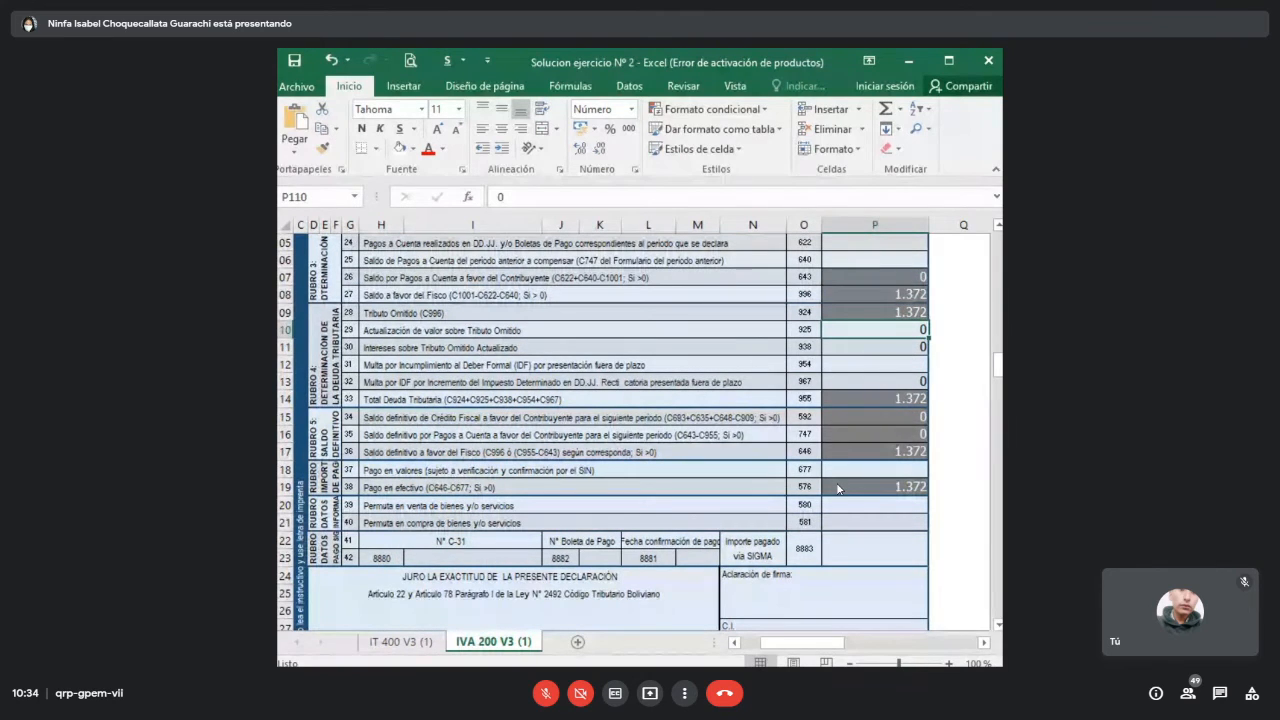
click(838, 489)
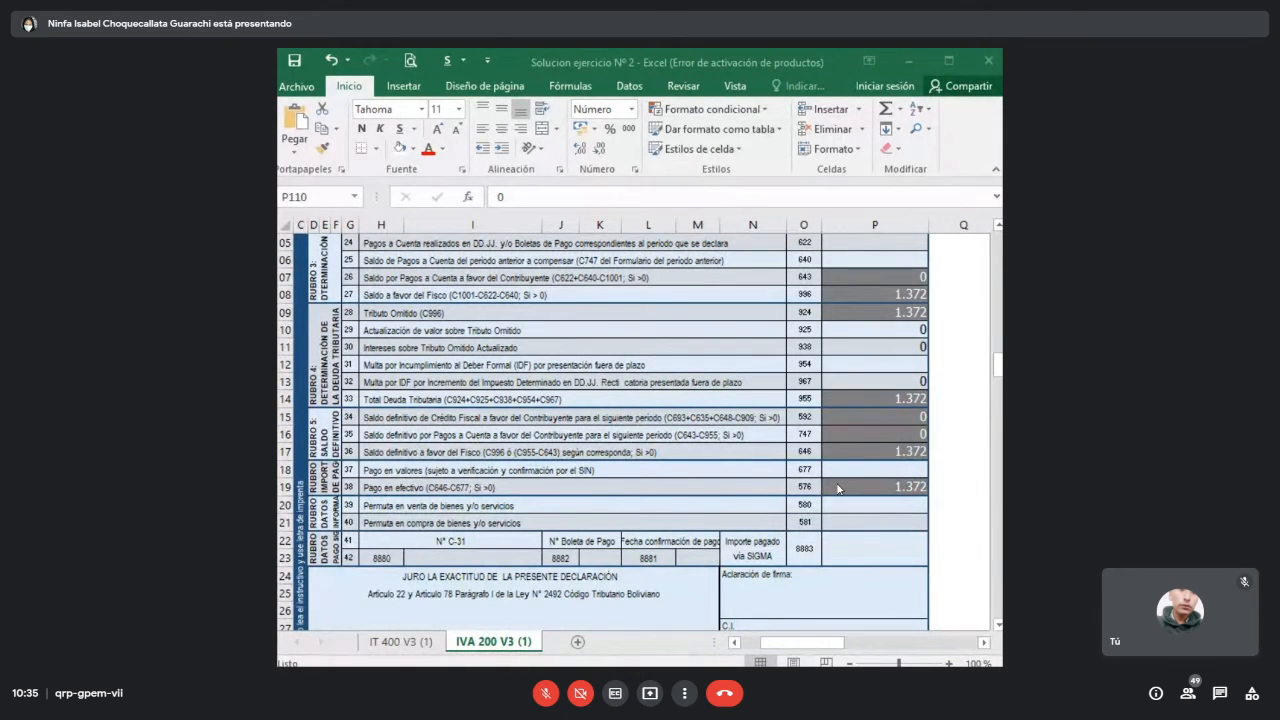
click(936, 421)
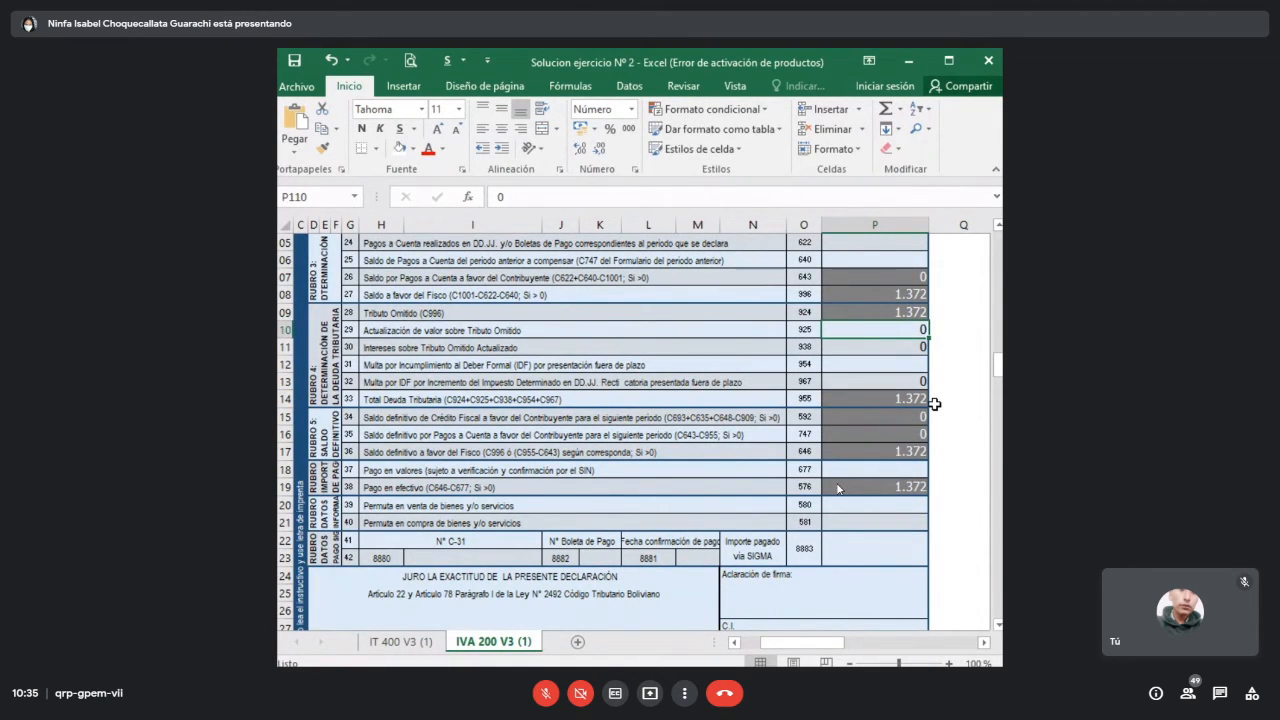
click(894, 354)
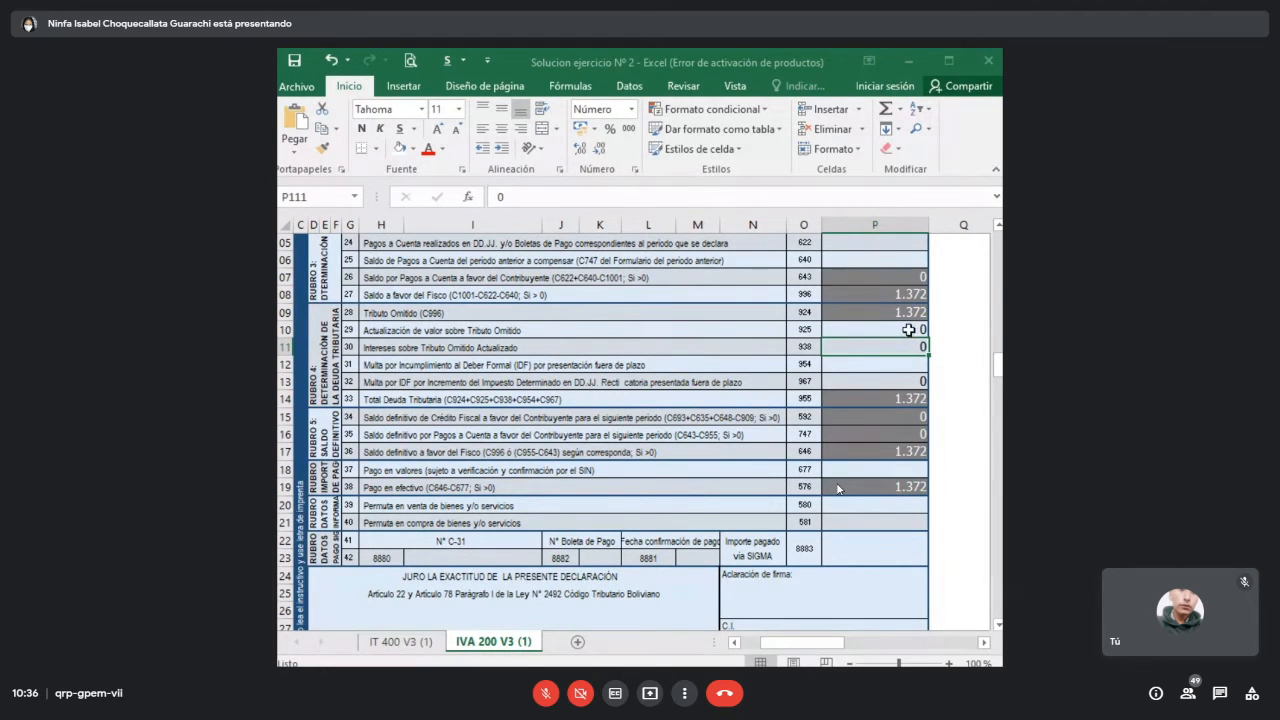
click(908, 330)
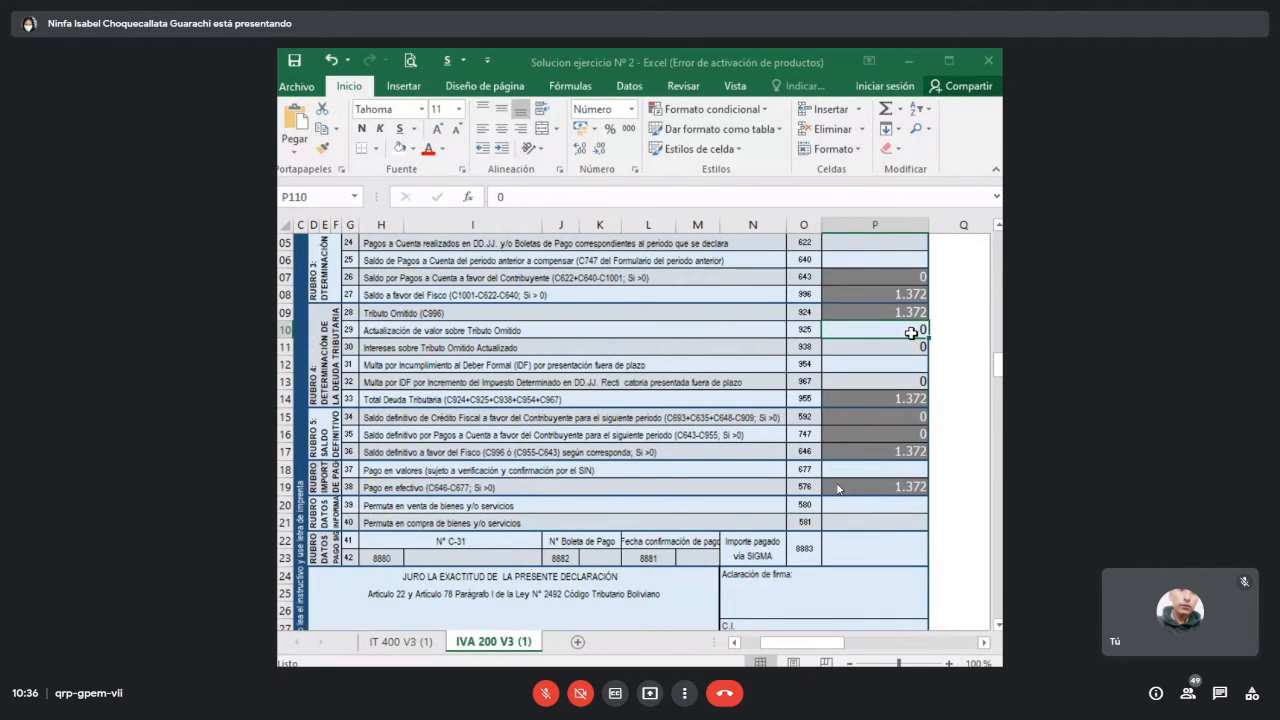
- Replace the 0 in P110 with 1 and confirm the totals now read 1.373
double_click(911, 331)
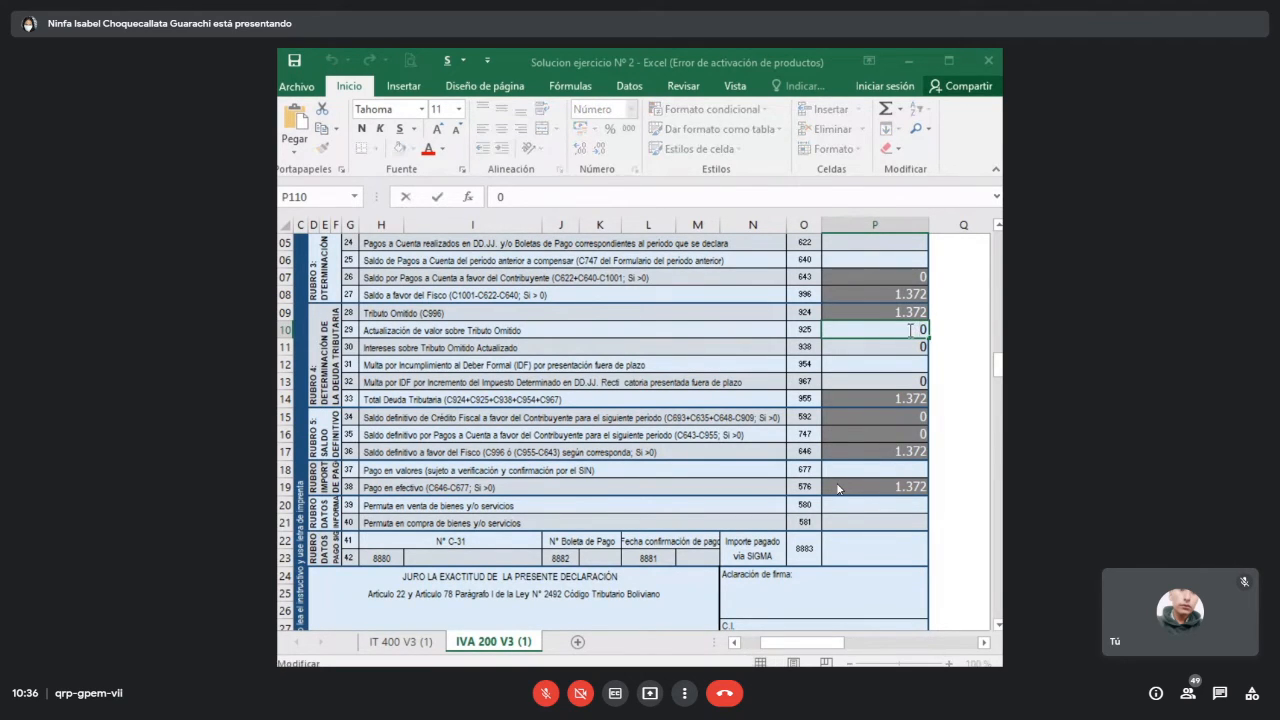
drag(914, 330, 938, 330)
key(BackSpace)
text(1)
key(Return)
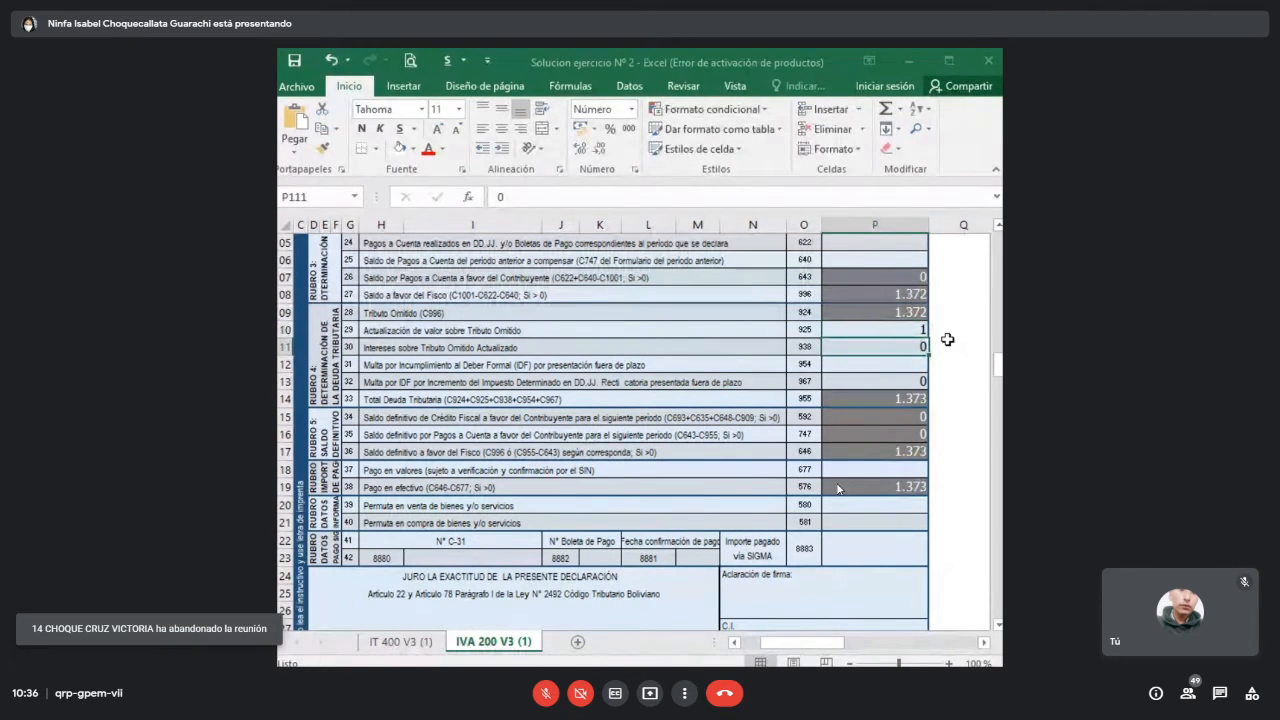
key(Up)
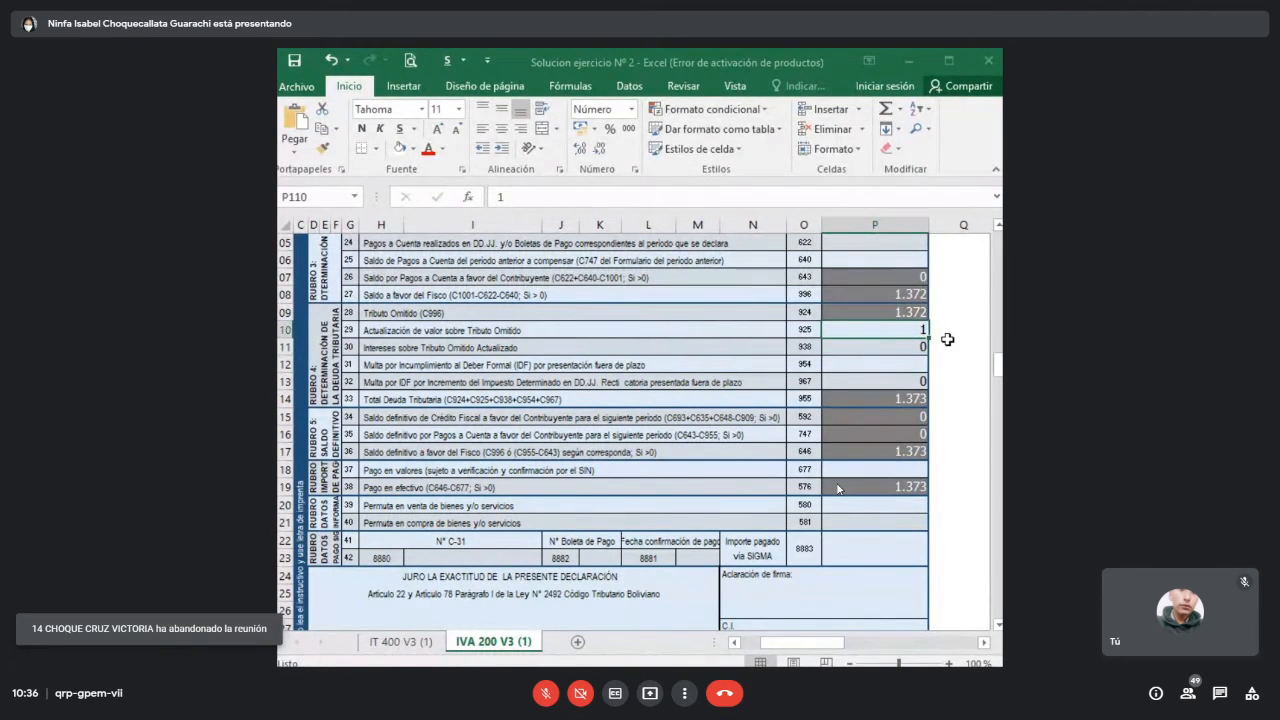
key(Down)
key(Up)
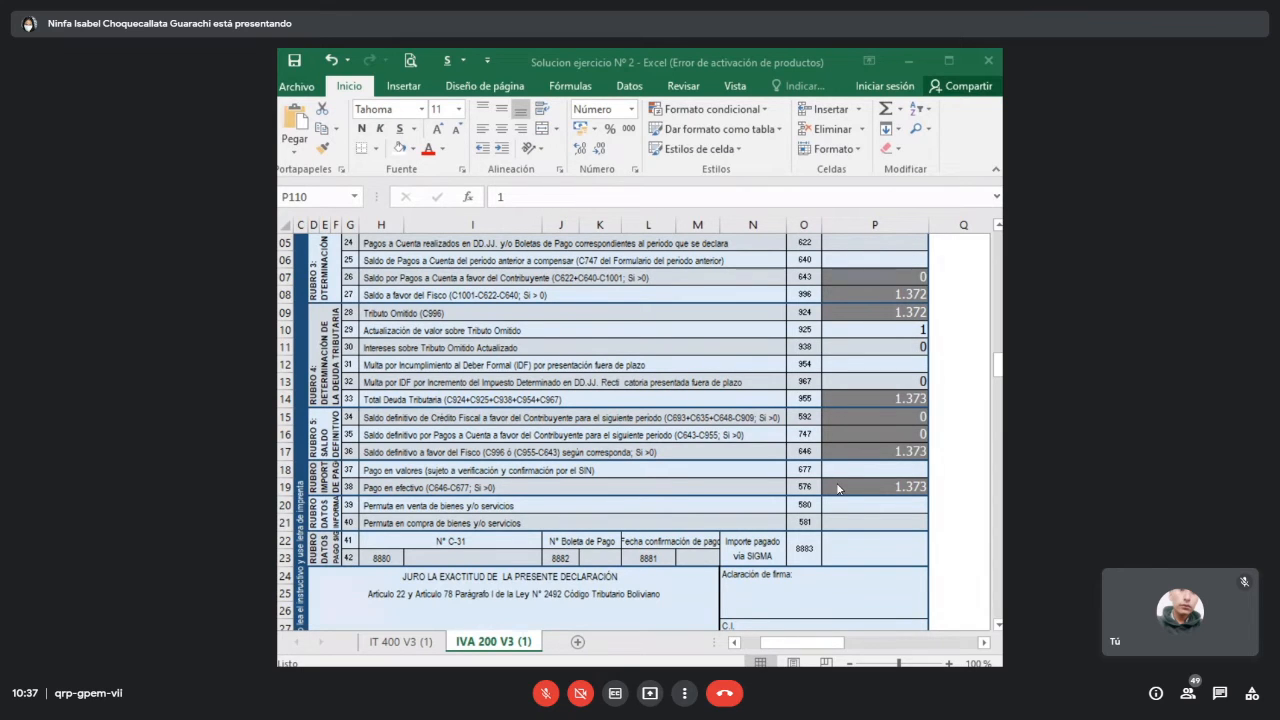
- Enter =((2,36568/2,36480)-1)*1372 in P110 so the value update shows 1
click(912, 331)
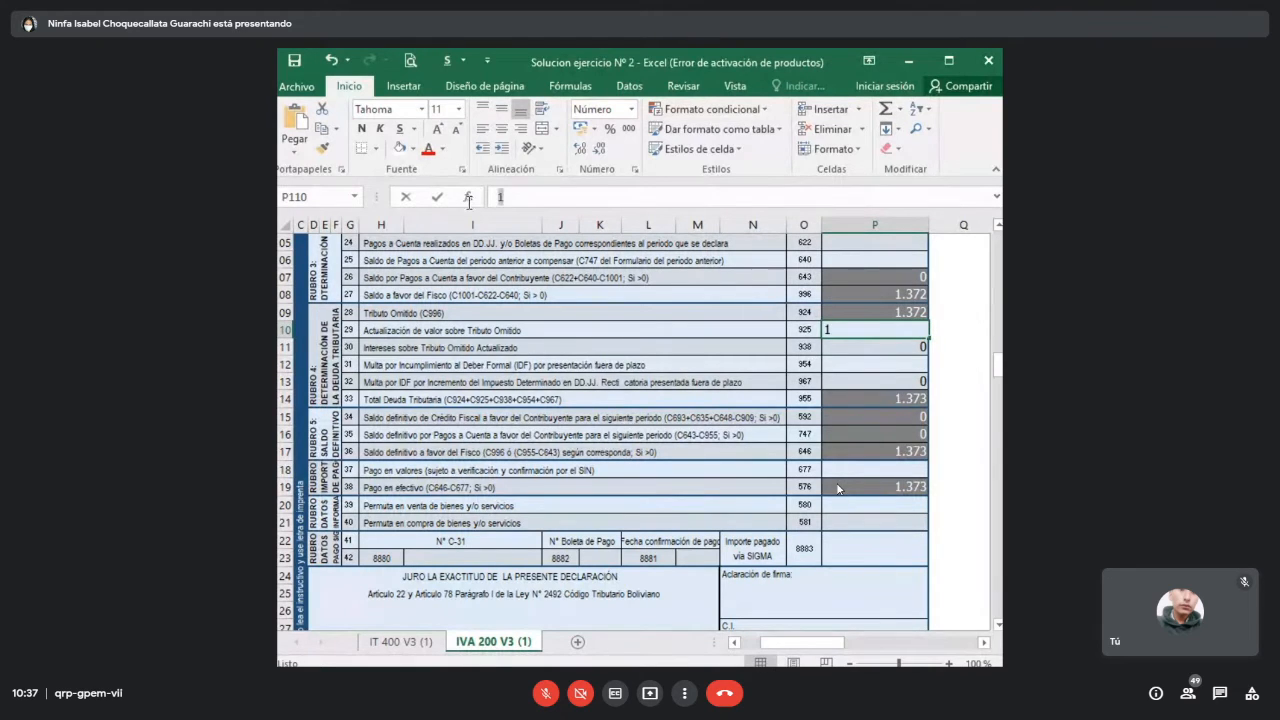
text(=(()
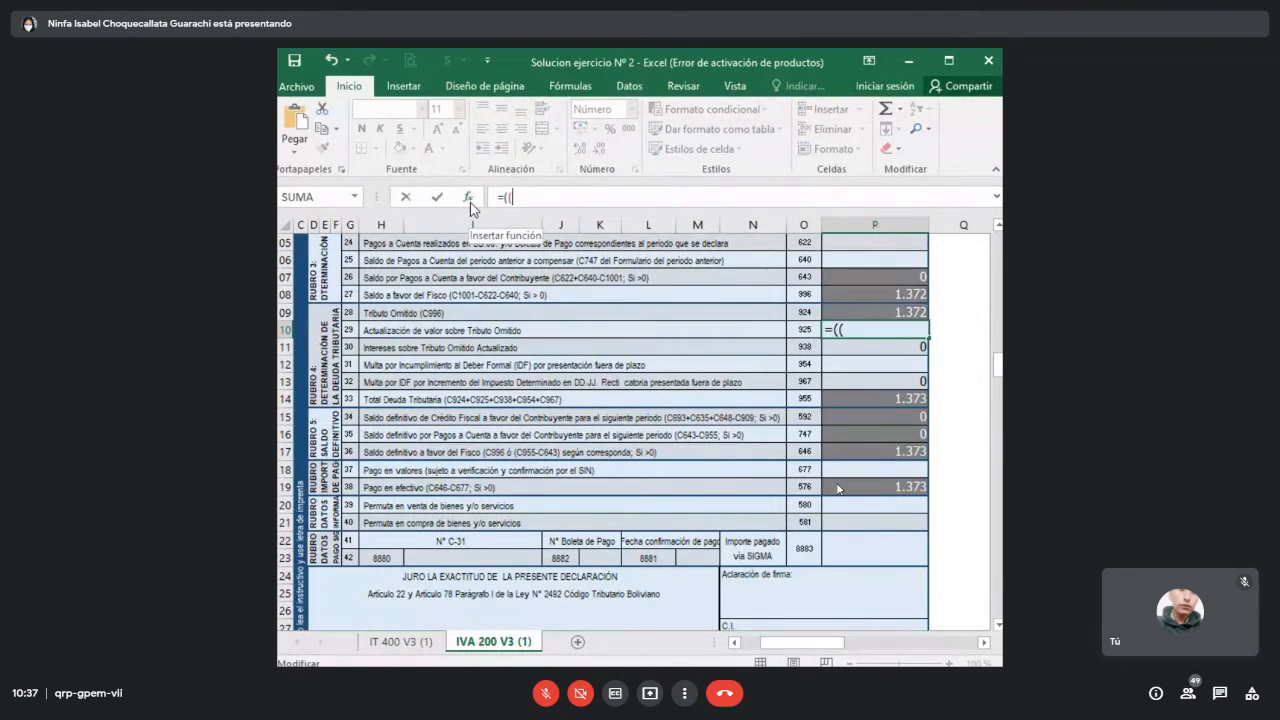
text(2,36568/)
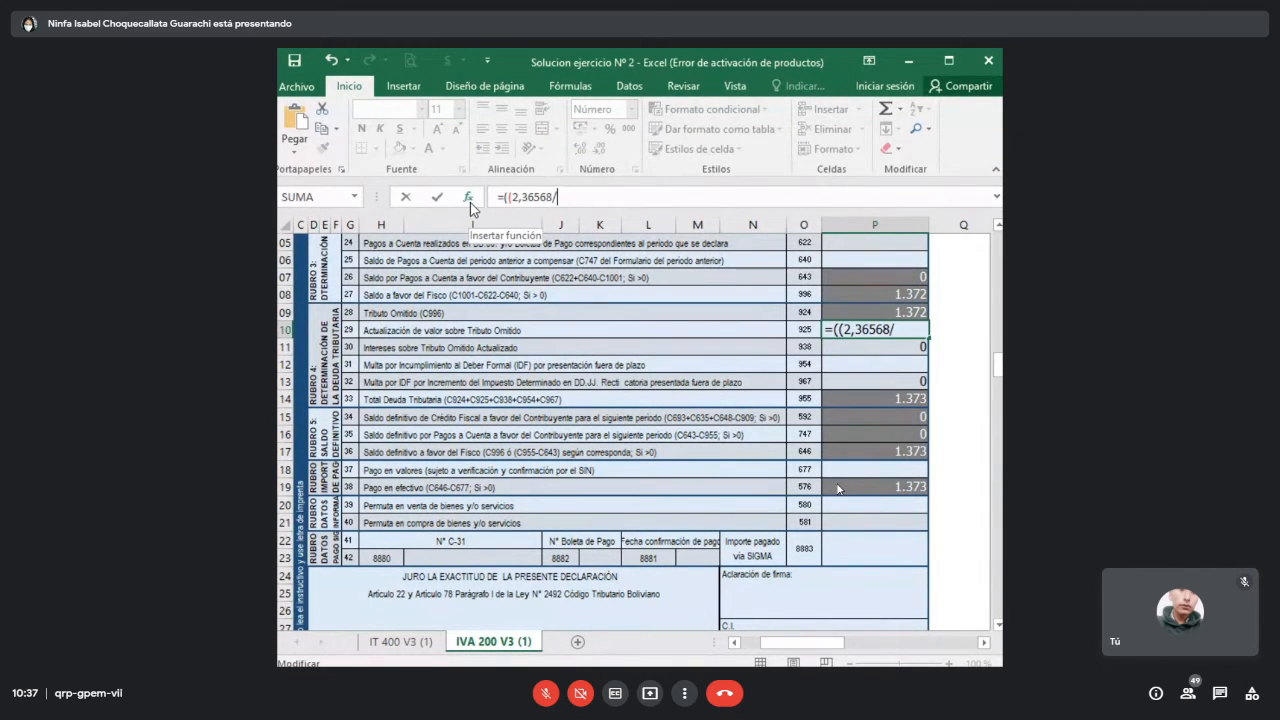
text(2,)
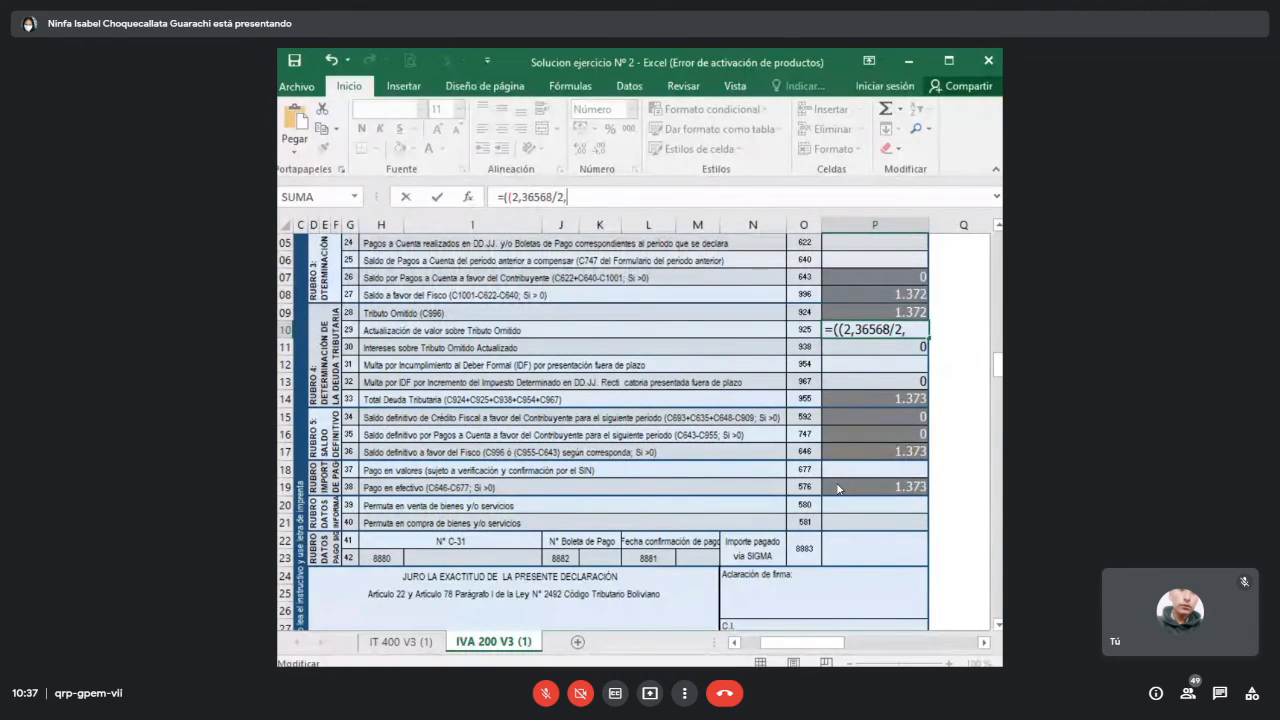
key(alt+Tab)
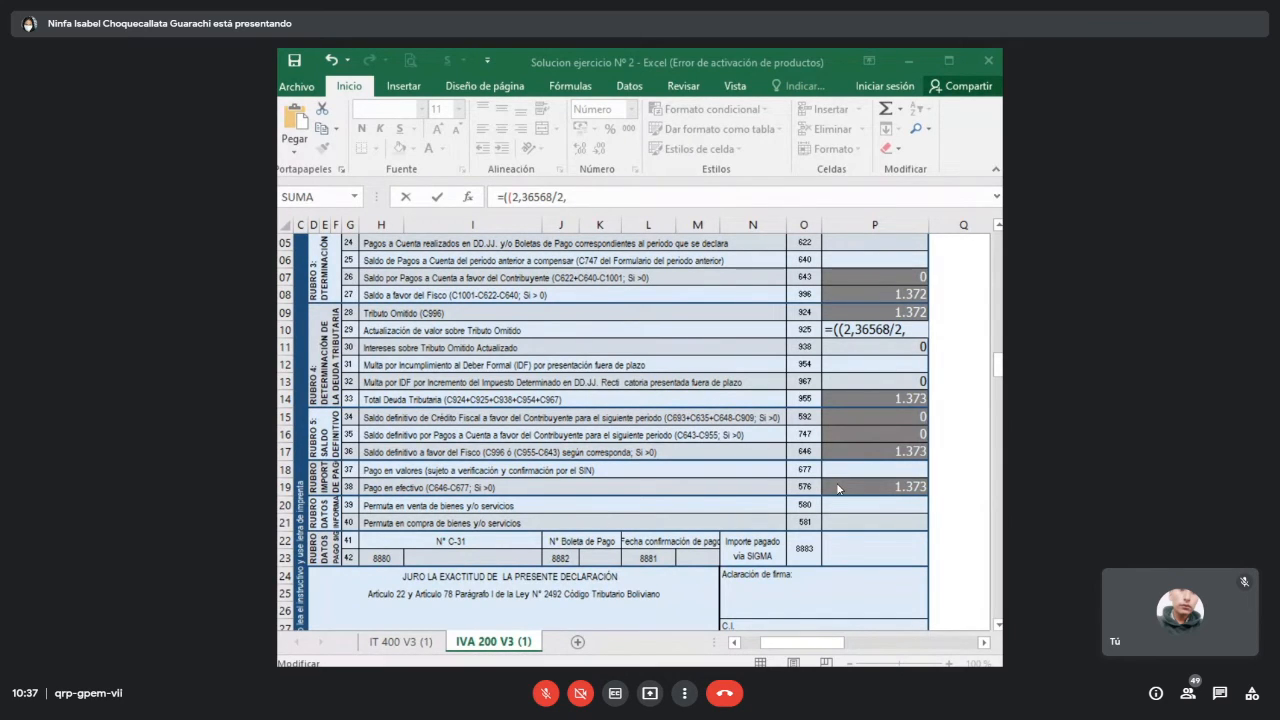
click(591, 196)
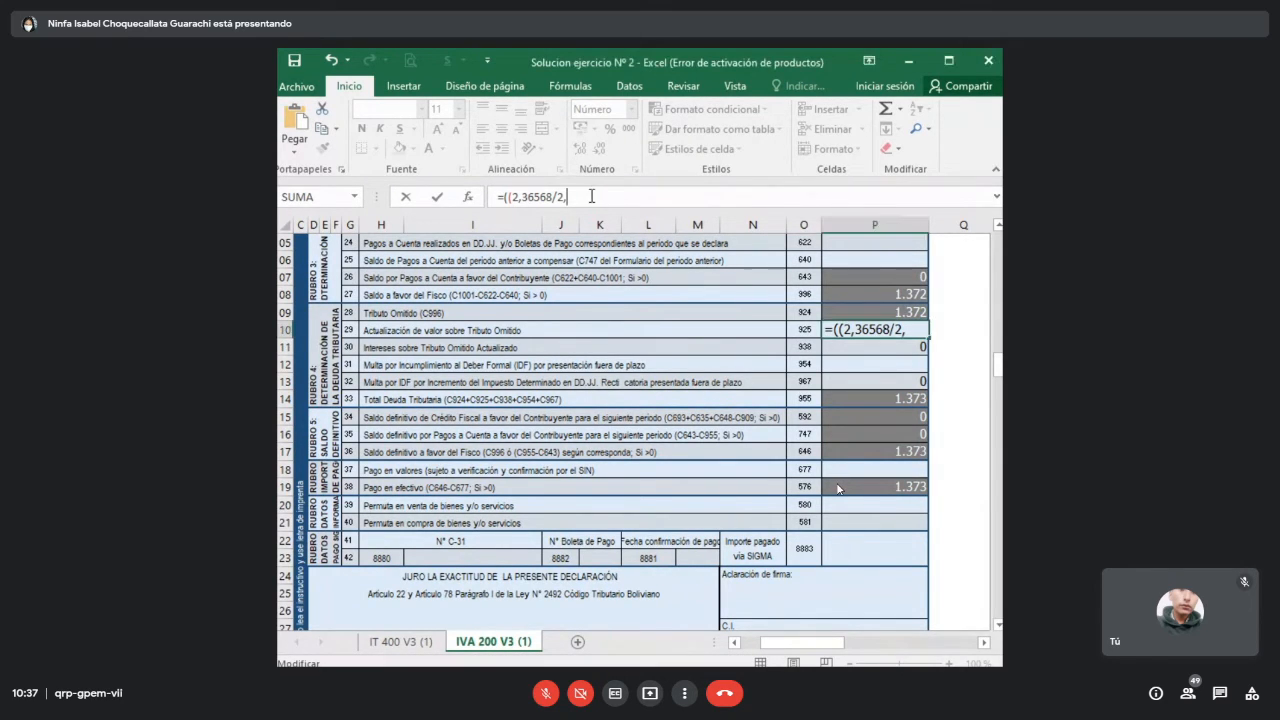
text(36480)
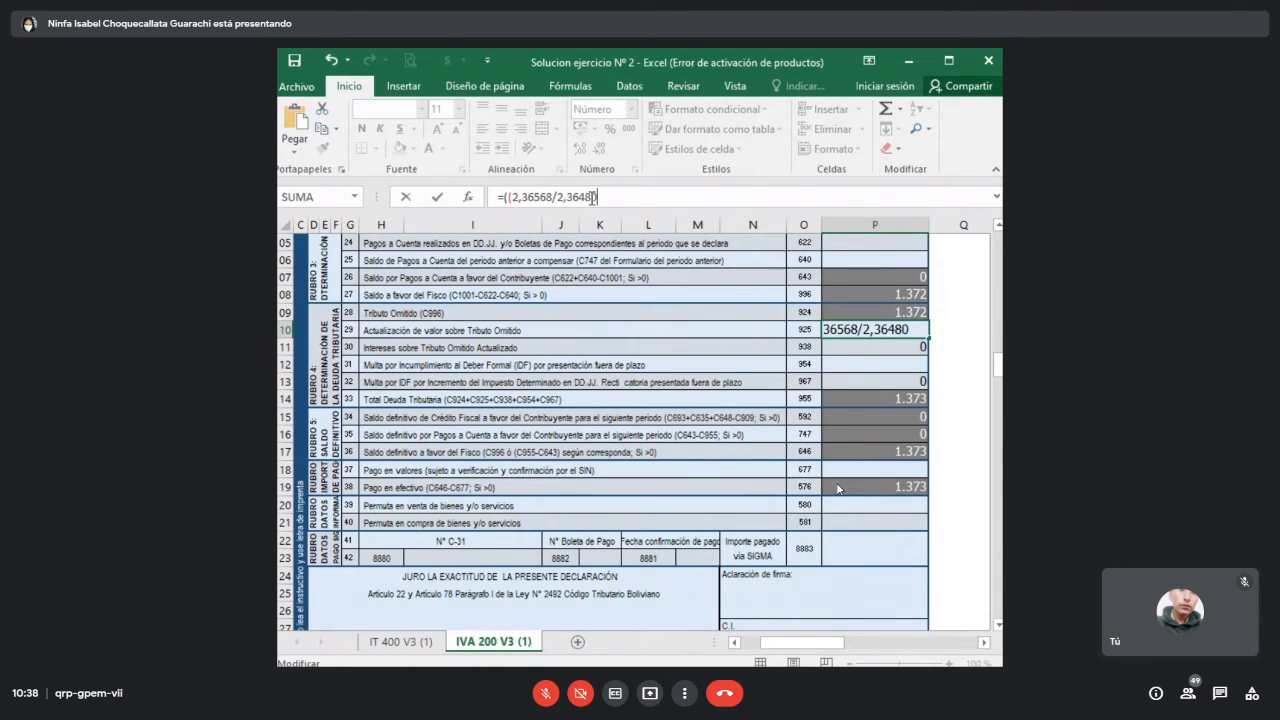
text()-1)*)
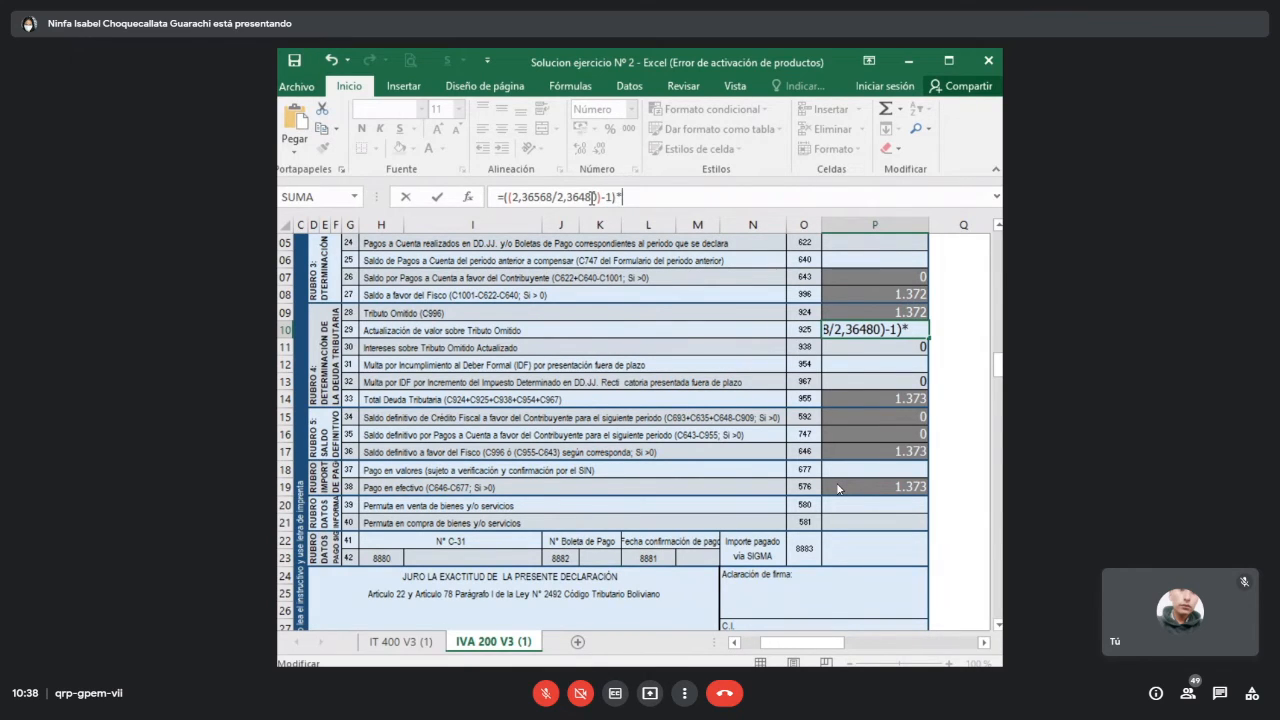
text(1372)
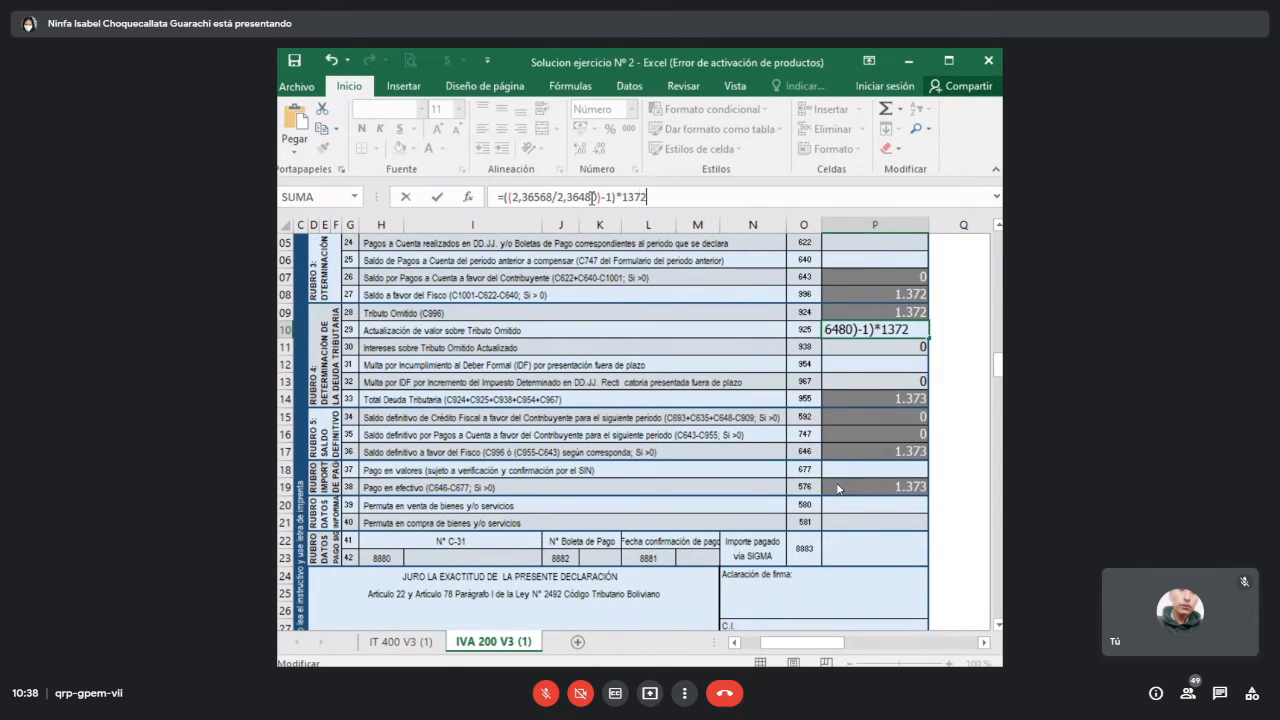
key(Return)
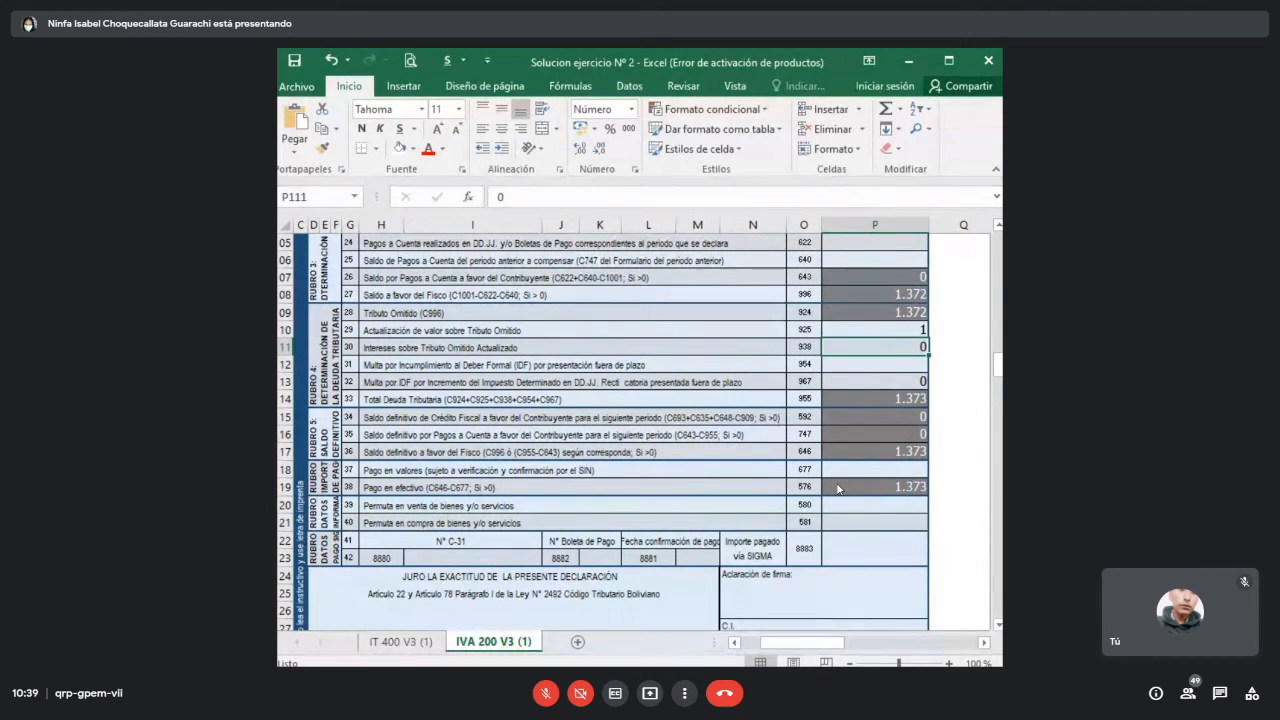
- Enter 2 as the code 938 interest on omitted tax, making the cash payment 1.375
key(alt+Tab)
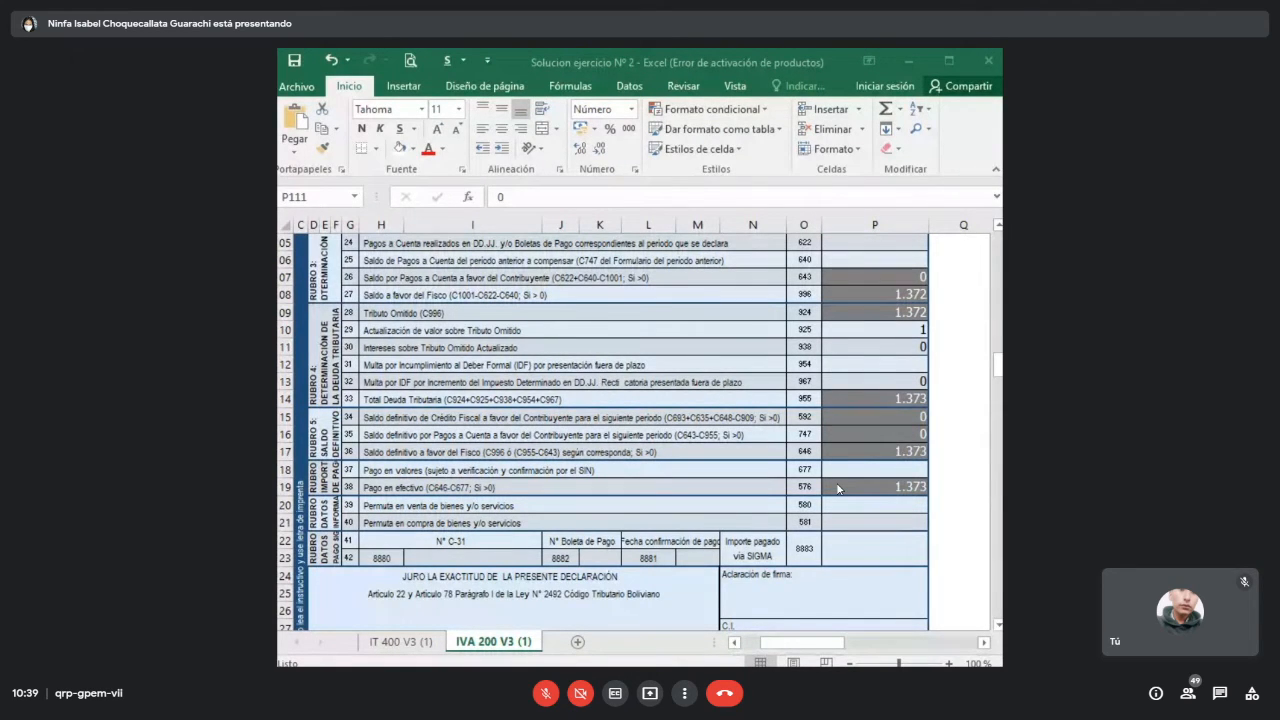
click(918, 350)
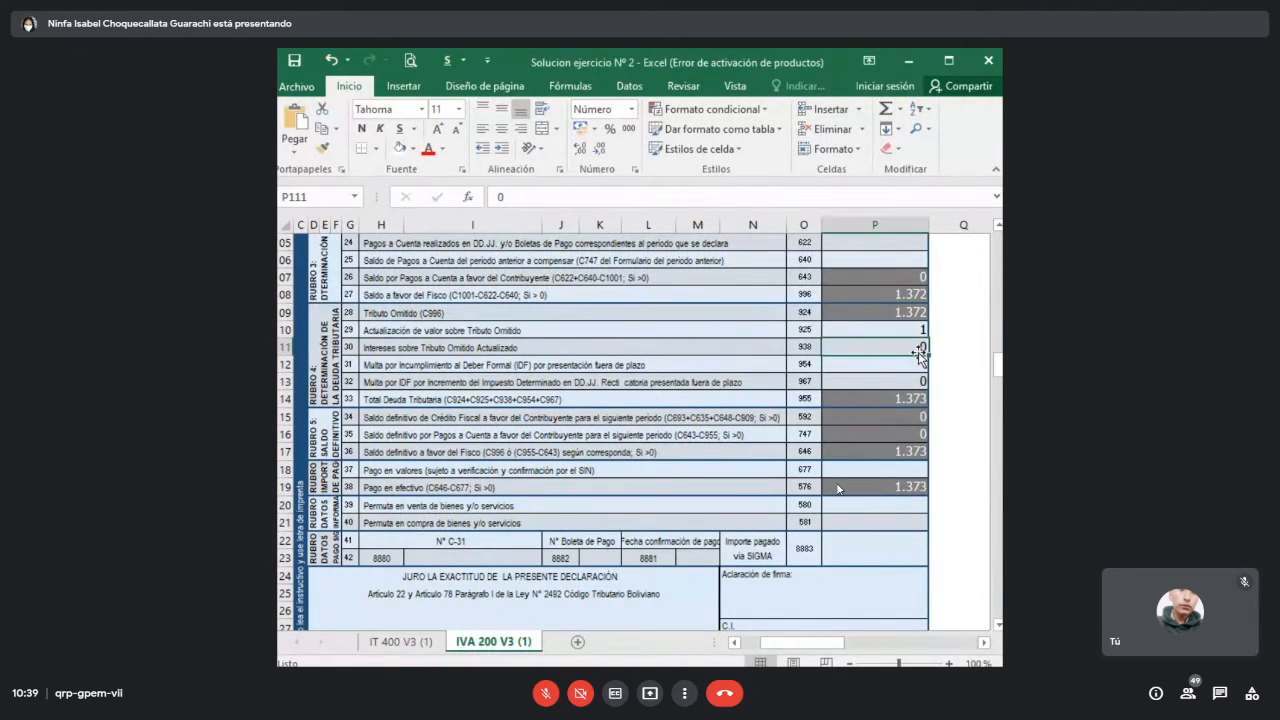
text(2)
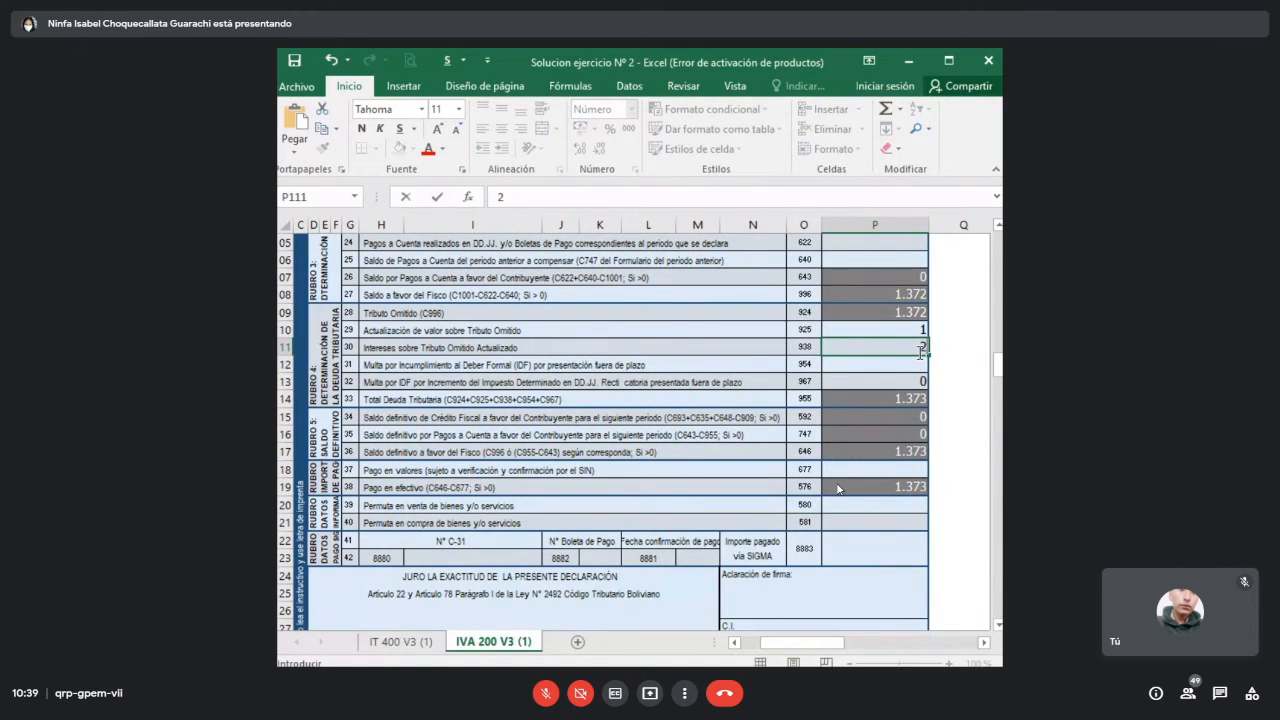
key(Return)
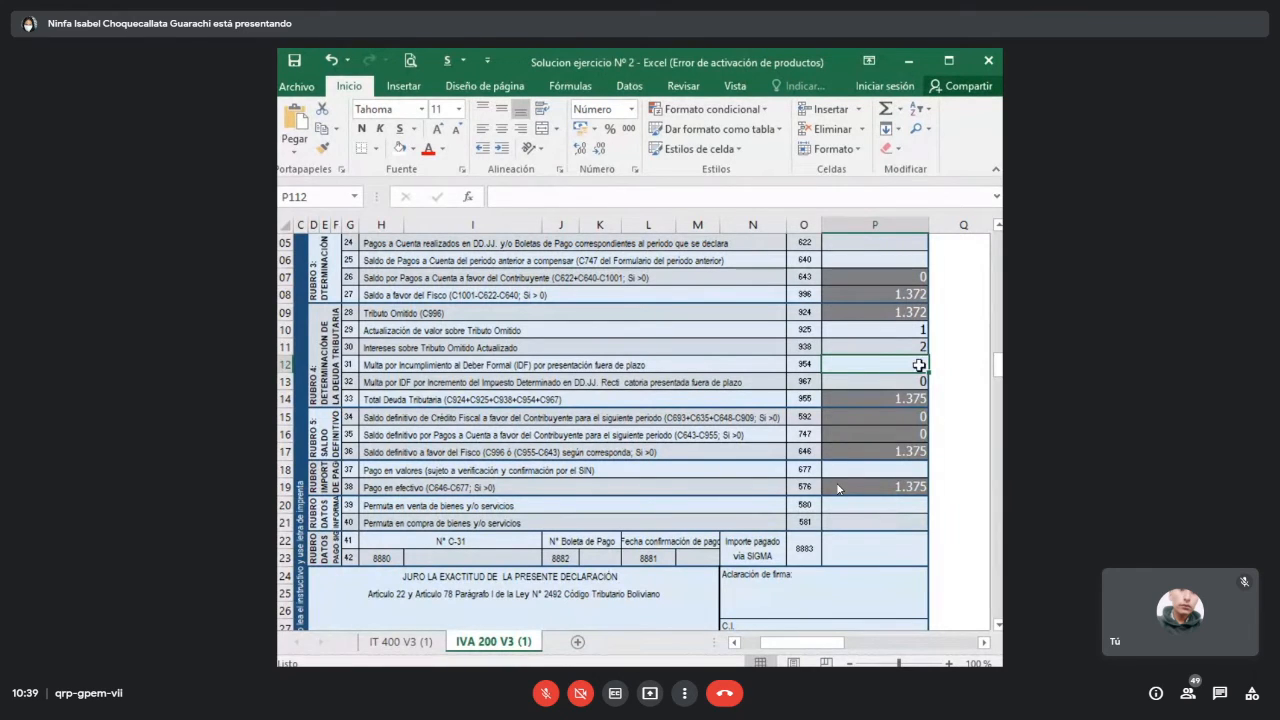
- Enter =100*2,36568 as the code 954 late-filing fine, giving 237 and a 1.611 total
text(=100)
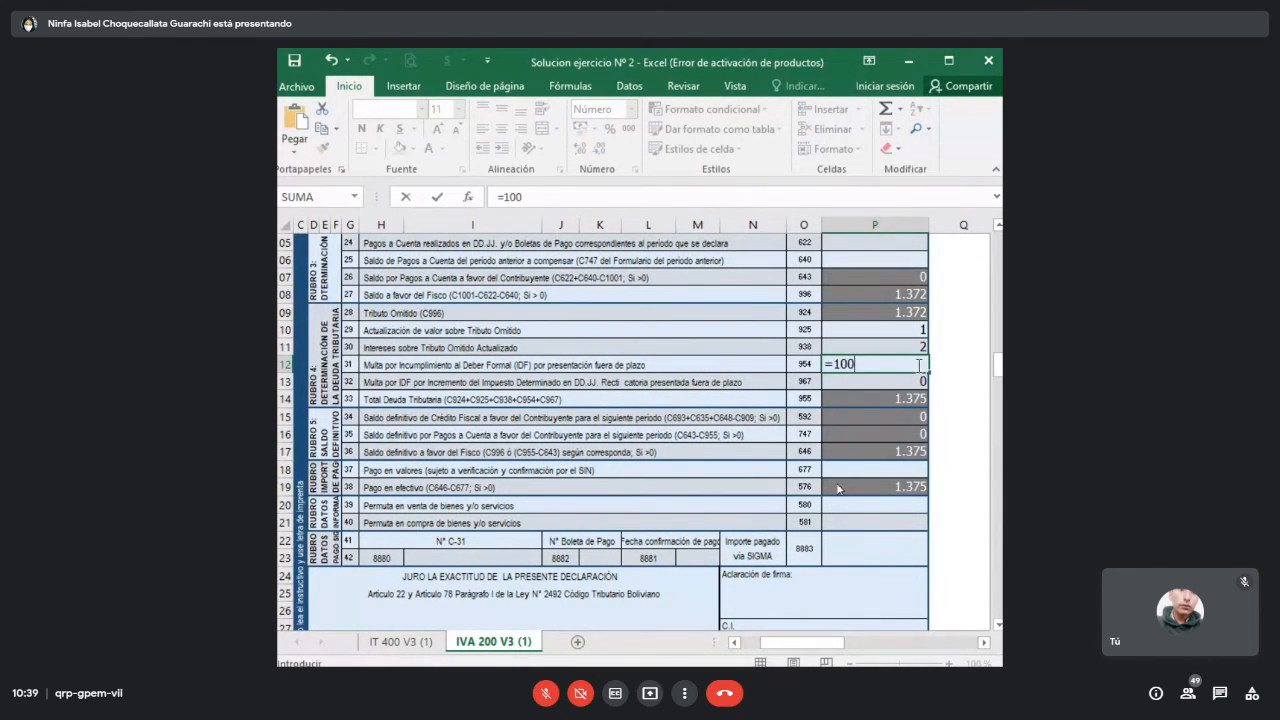
text(*)
key(alt+Tab)
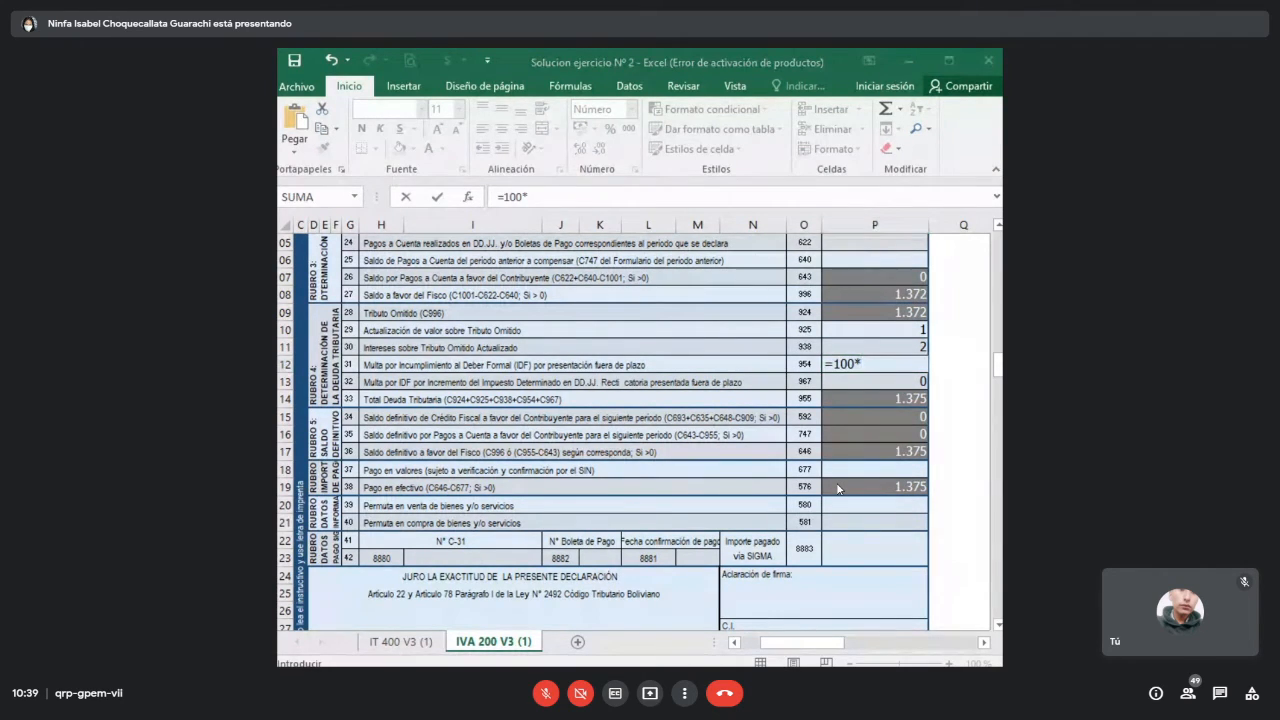
click(879, 364)
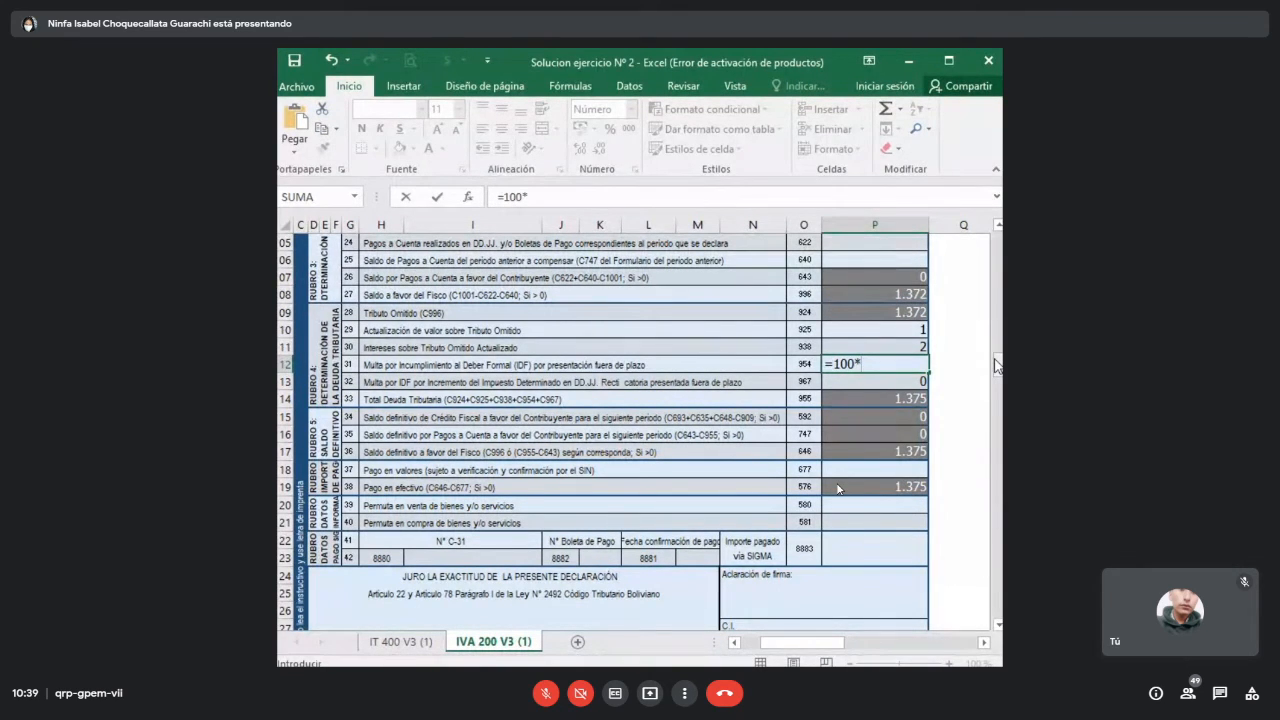
text(2,36568)
key(Return)
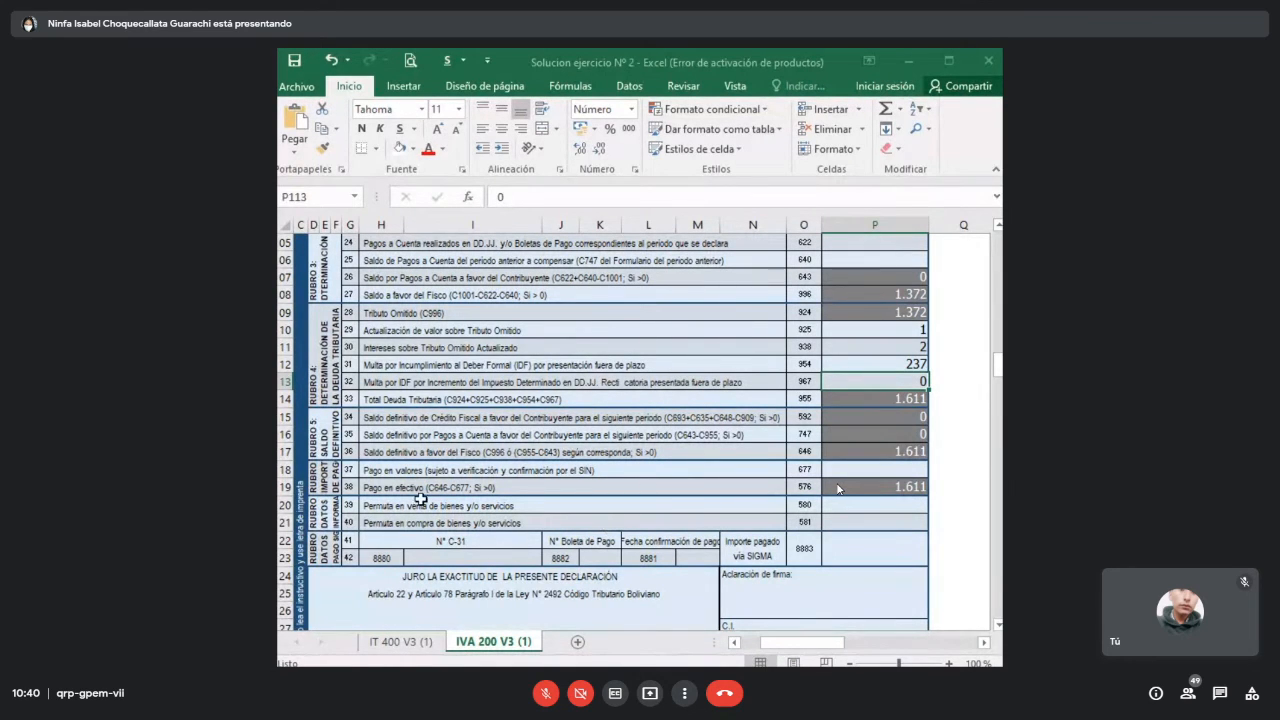
- Review the 1.611 cash payment line and its formula, then go to the IT 400 V3 (1) sheet
drag(406, 486, 858, 486)
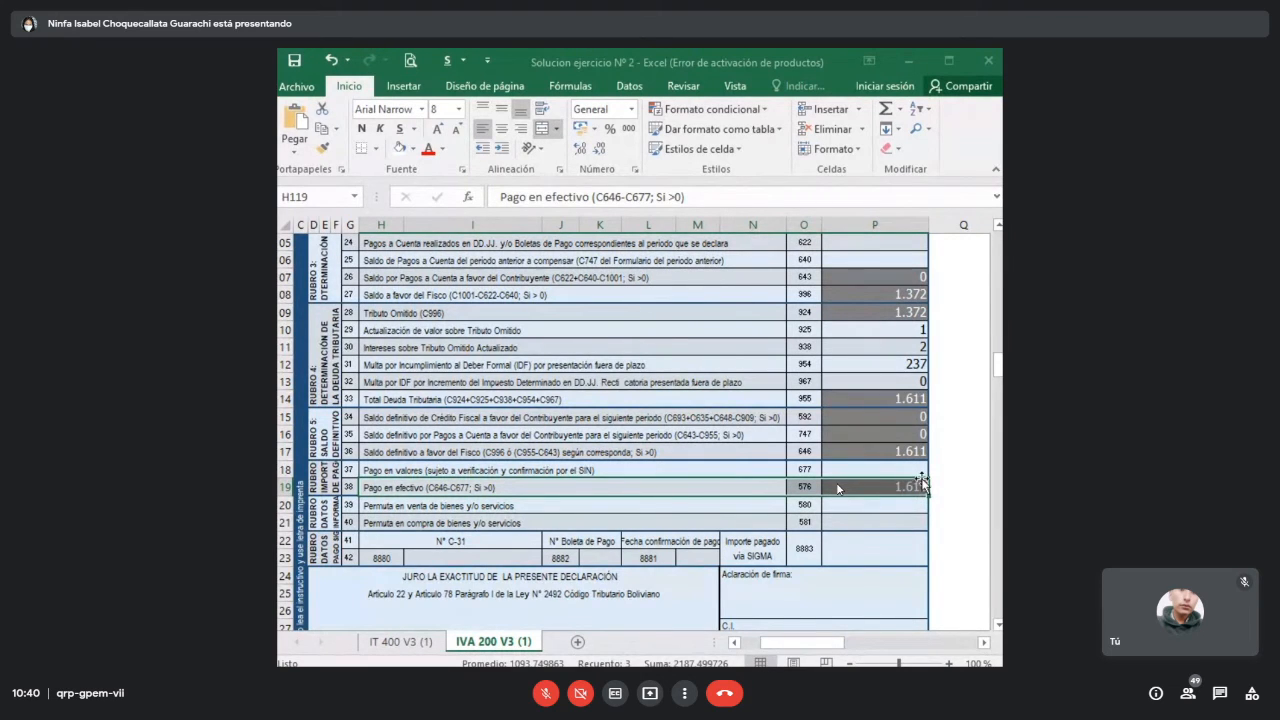
scroll(922, 483, up, 1)
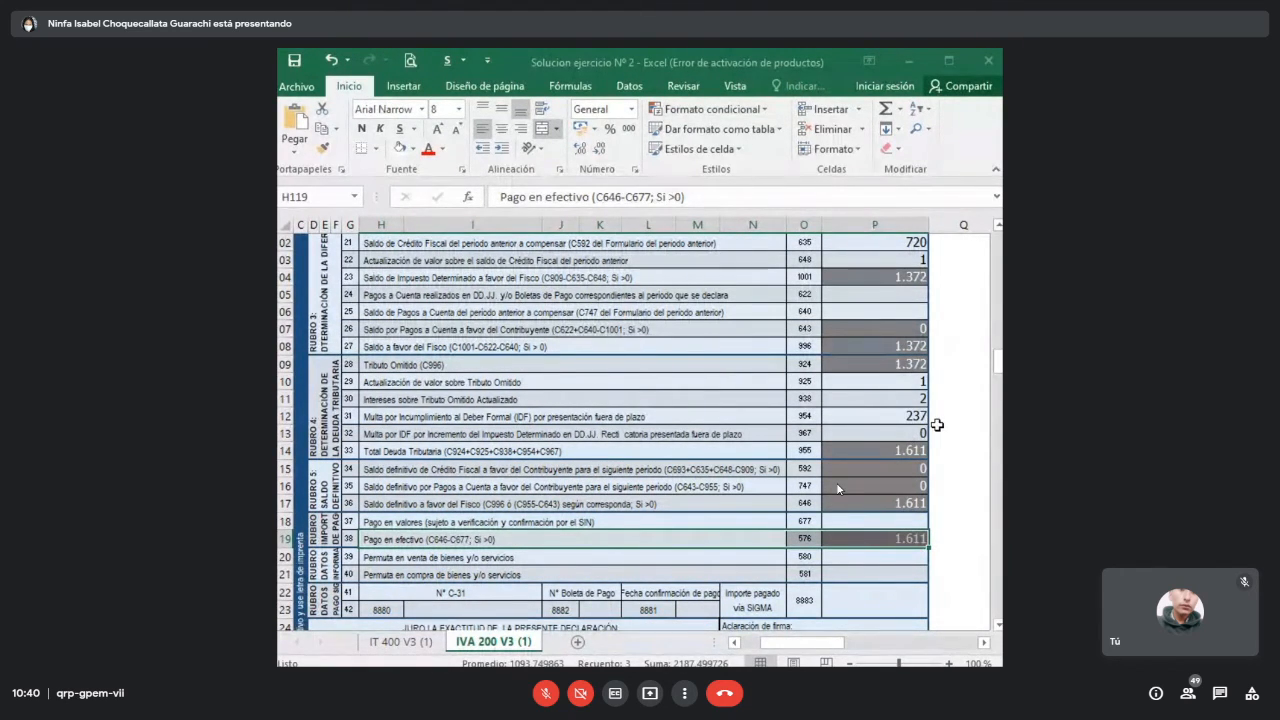
scroll(930, 430, down, 2)
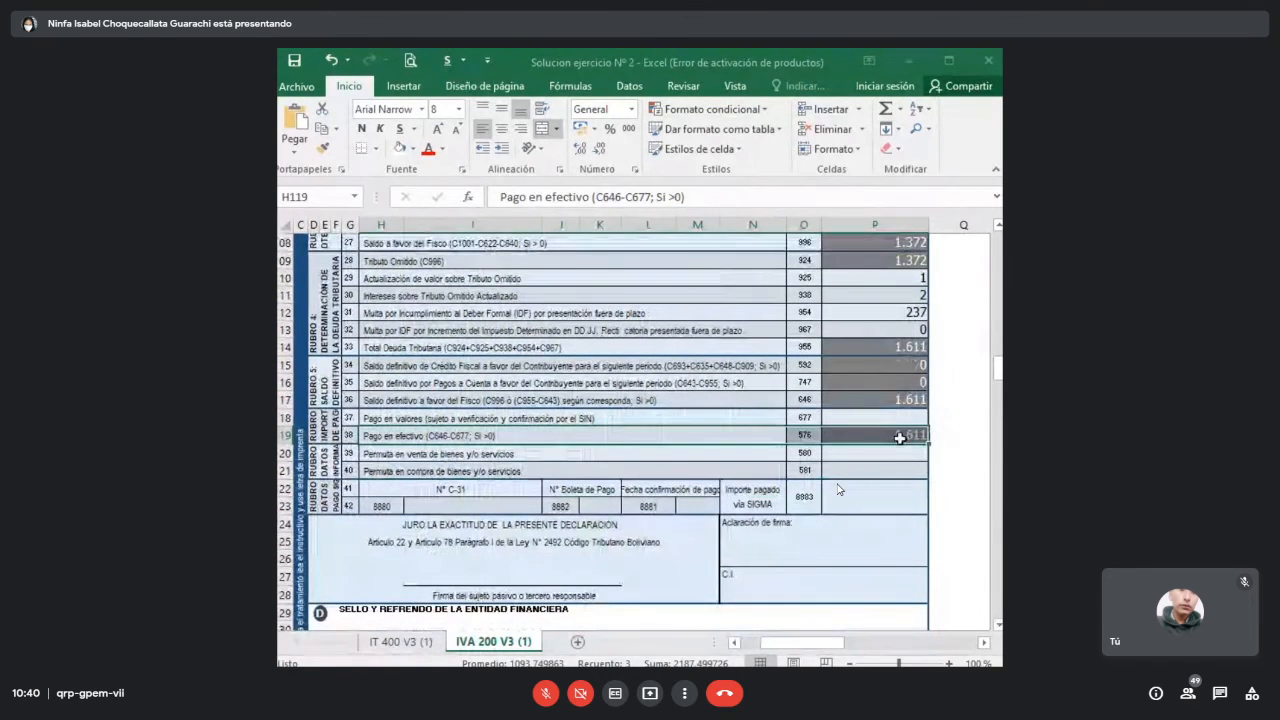
click(900, 437)
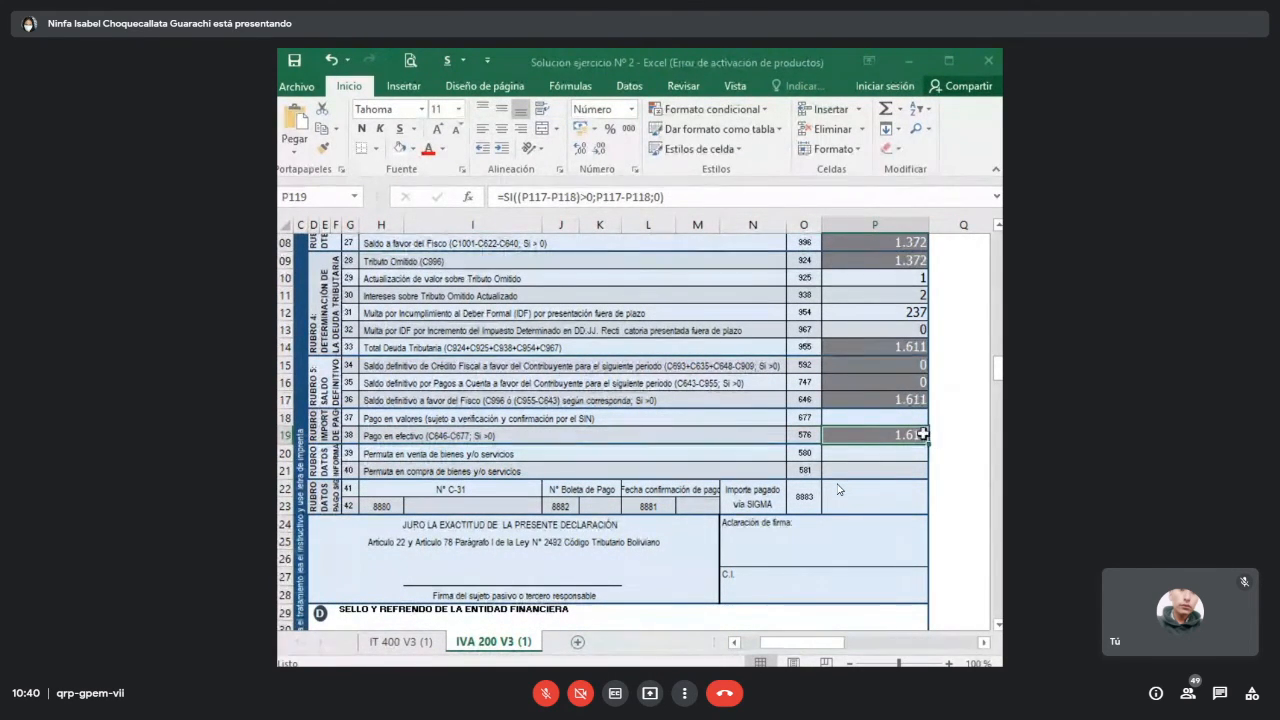
scroll(908, 432, up, 1)
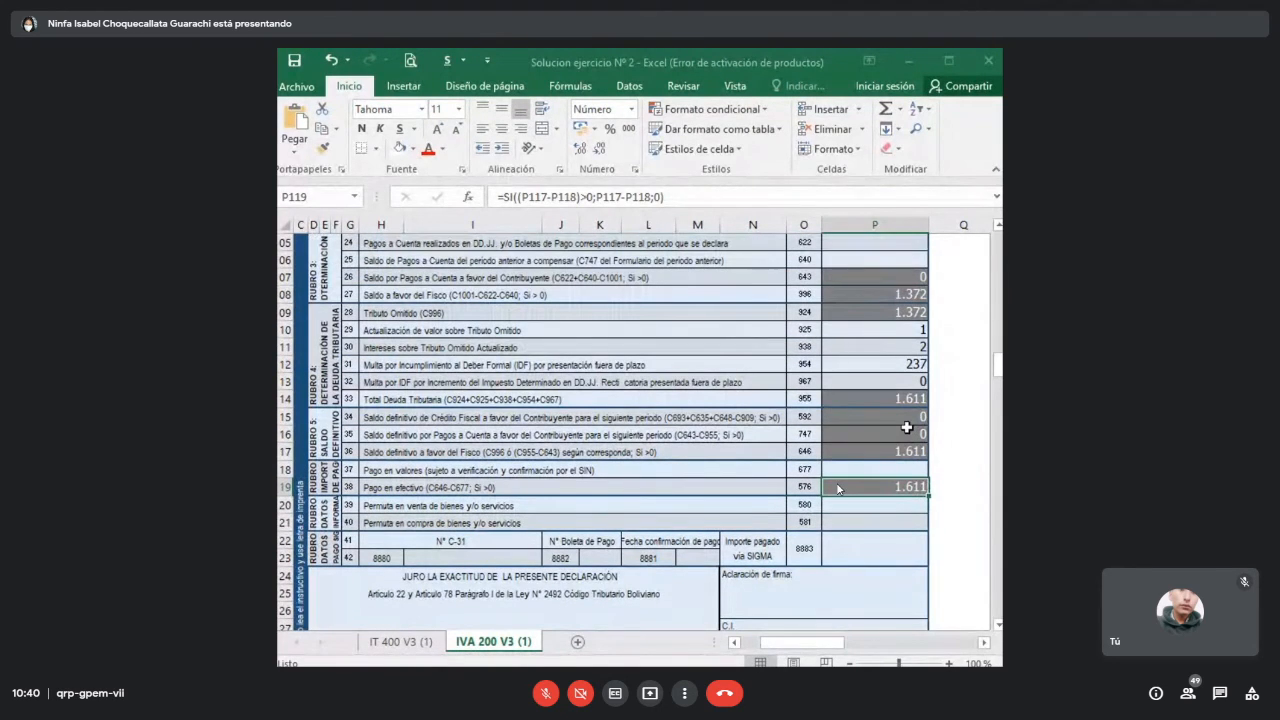
scroll(906, 427, up, 8)
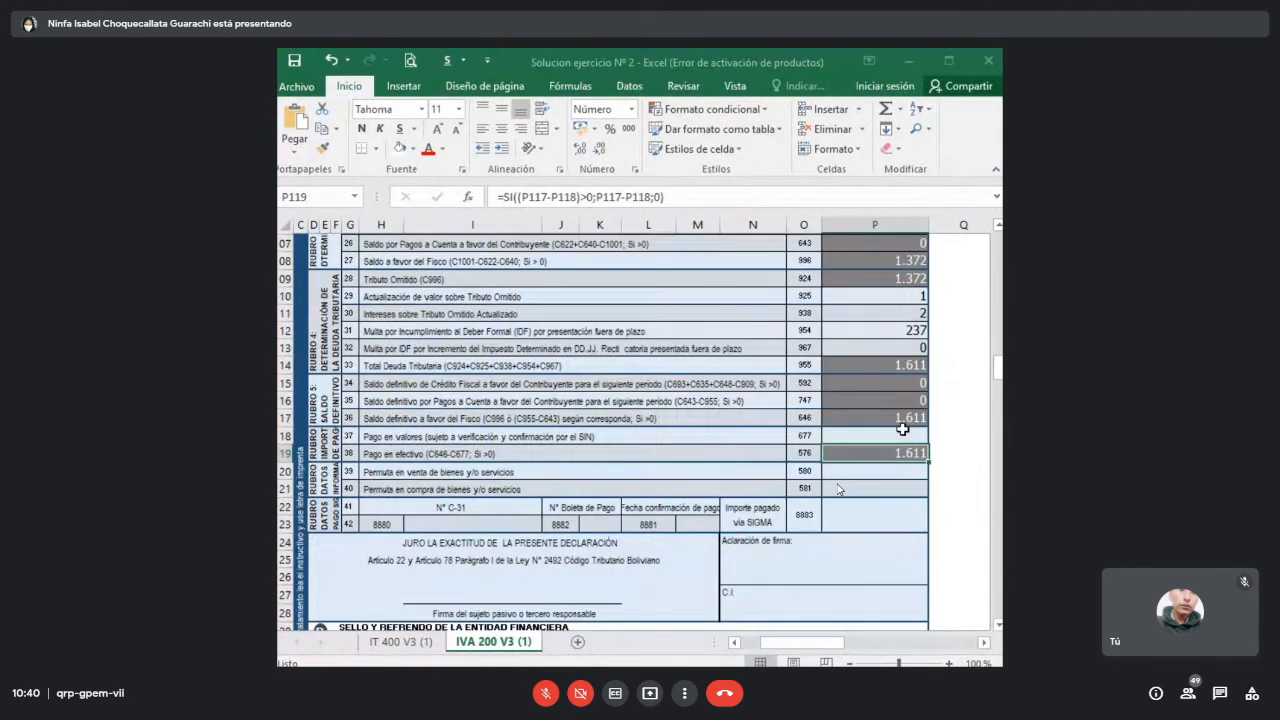
scroll(902, 428, up, 1)
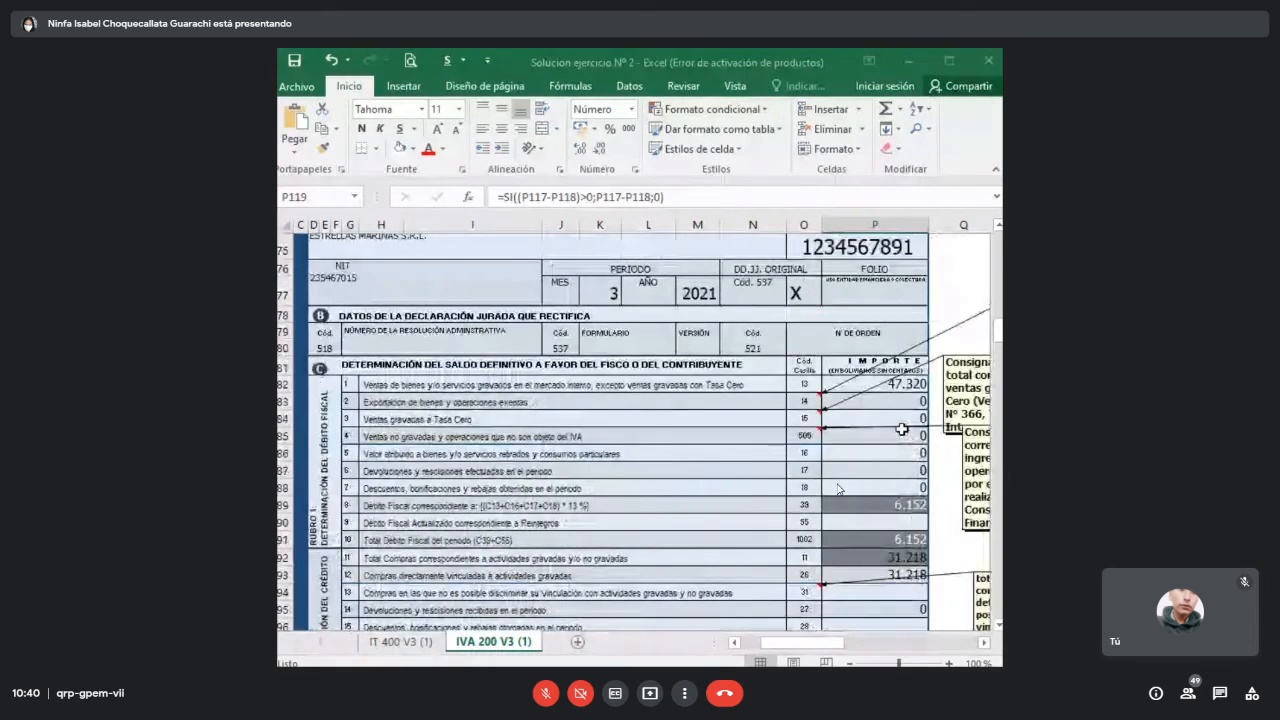
scroll(902, 428, down, 3)
scroll(901, 428, down, 5)
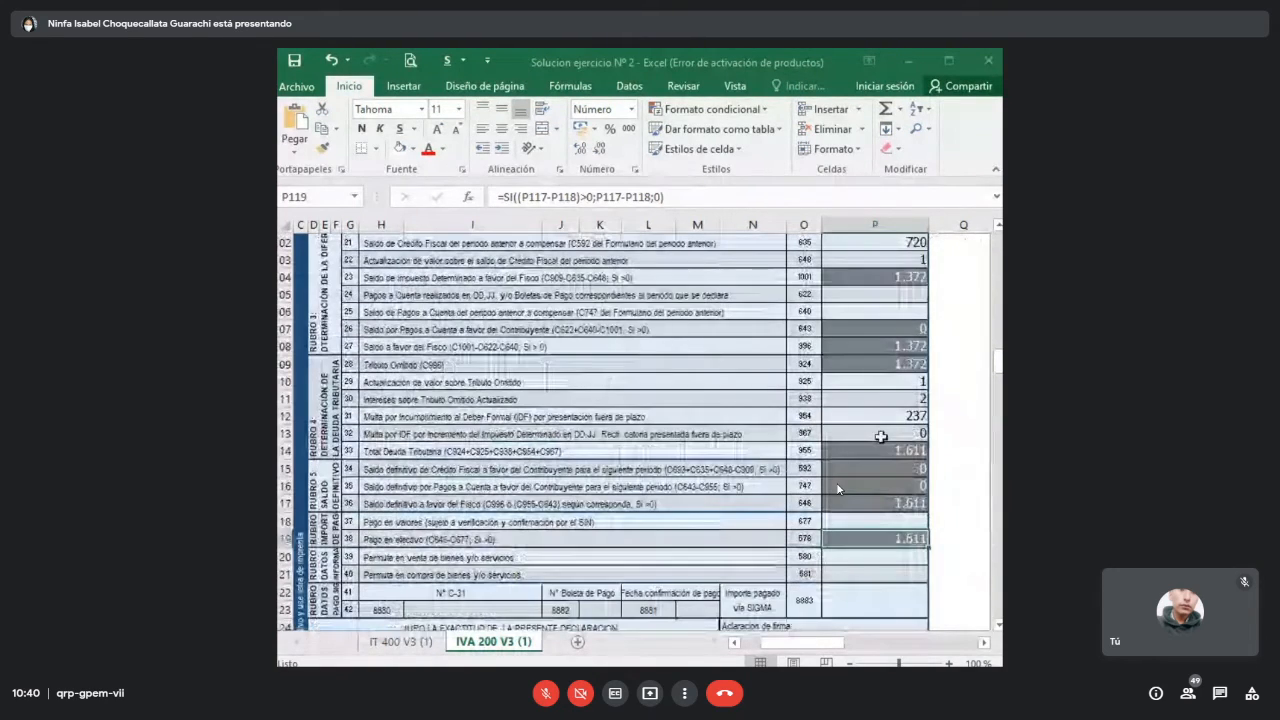
click(400, 641)
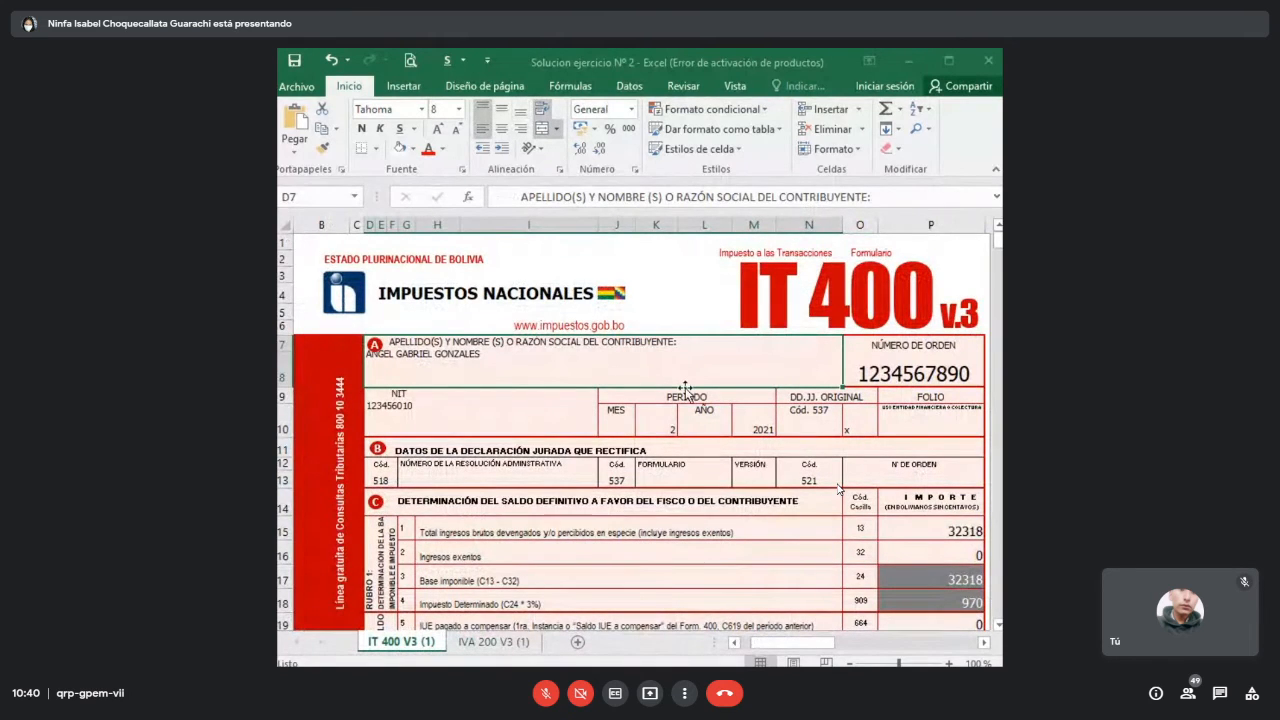
- Enter ESTRELLAS MARINAS S.R.L as the taxpayer name on the IT 400 form
scroll(686, 390, down, 15)
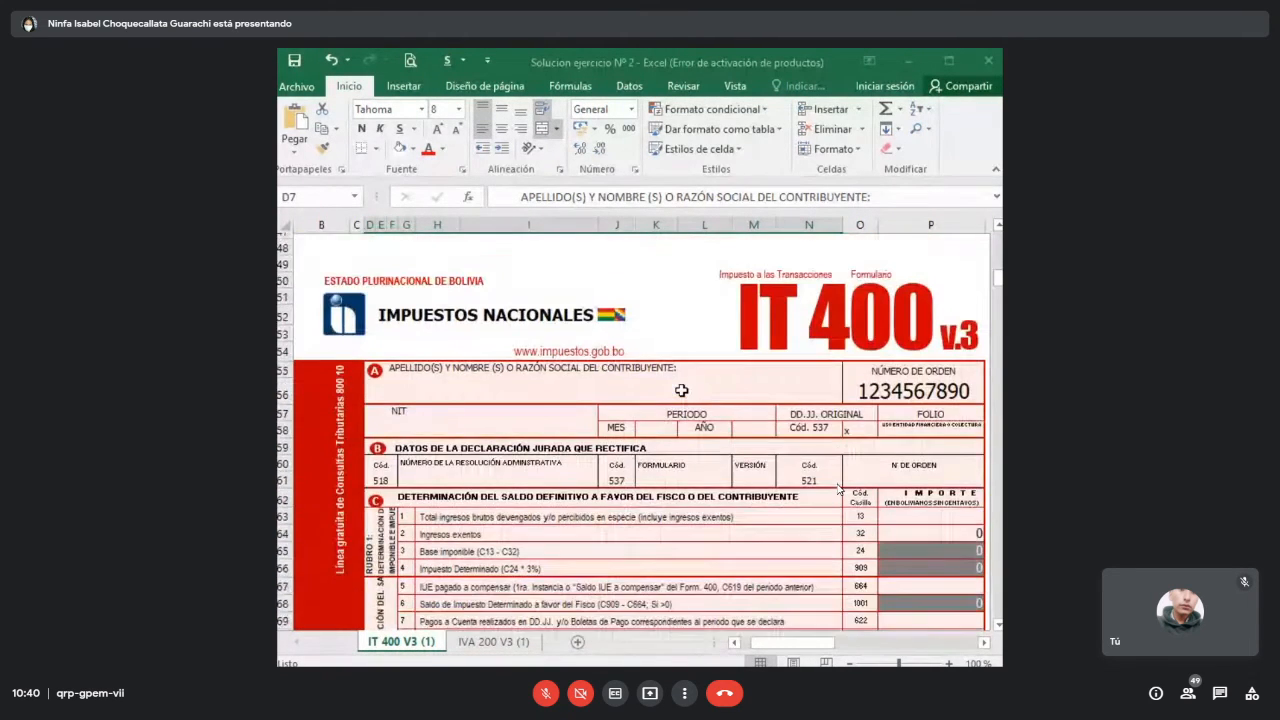
click(708, 320)
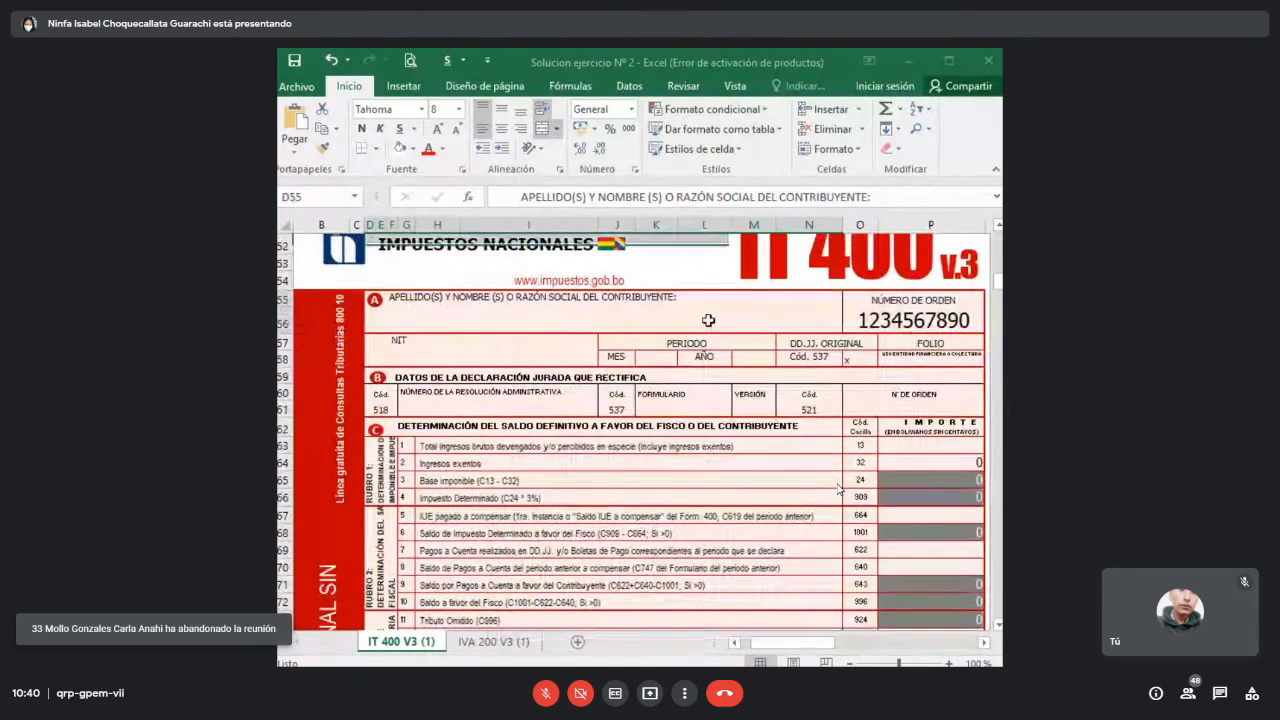
double_click(832, 302)
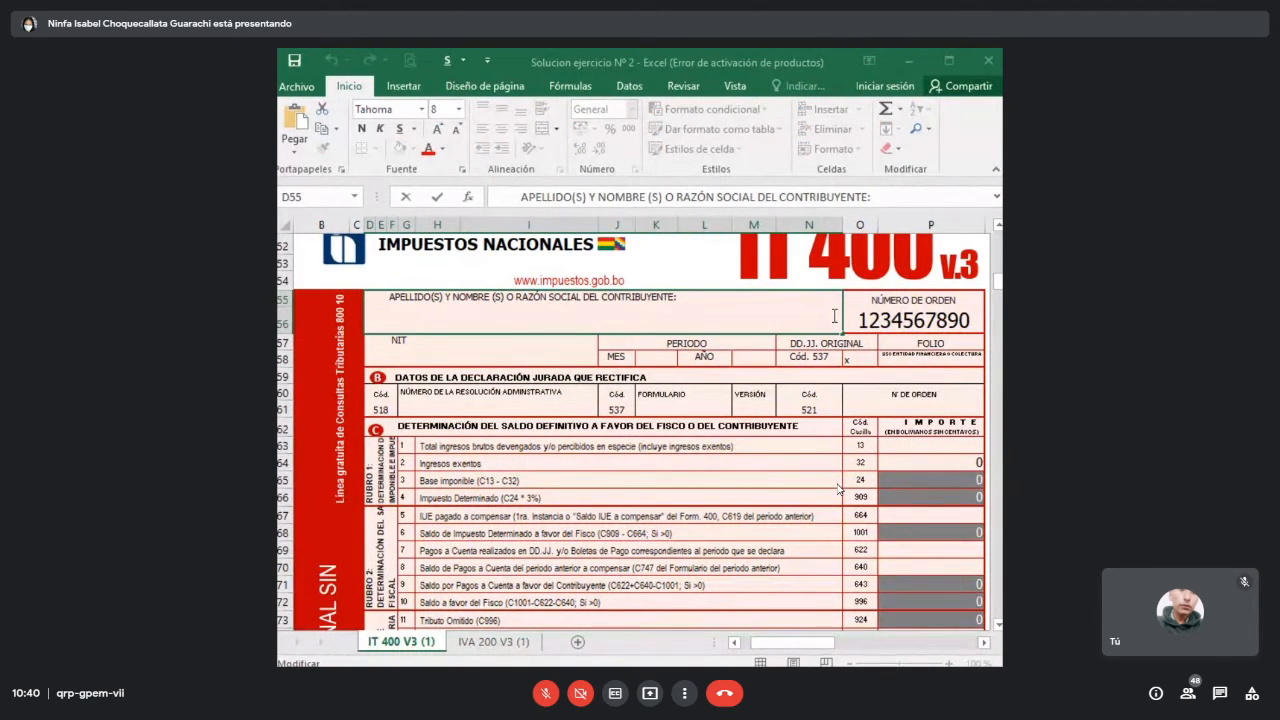
click(838, 489)
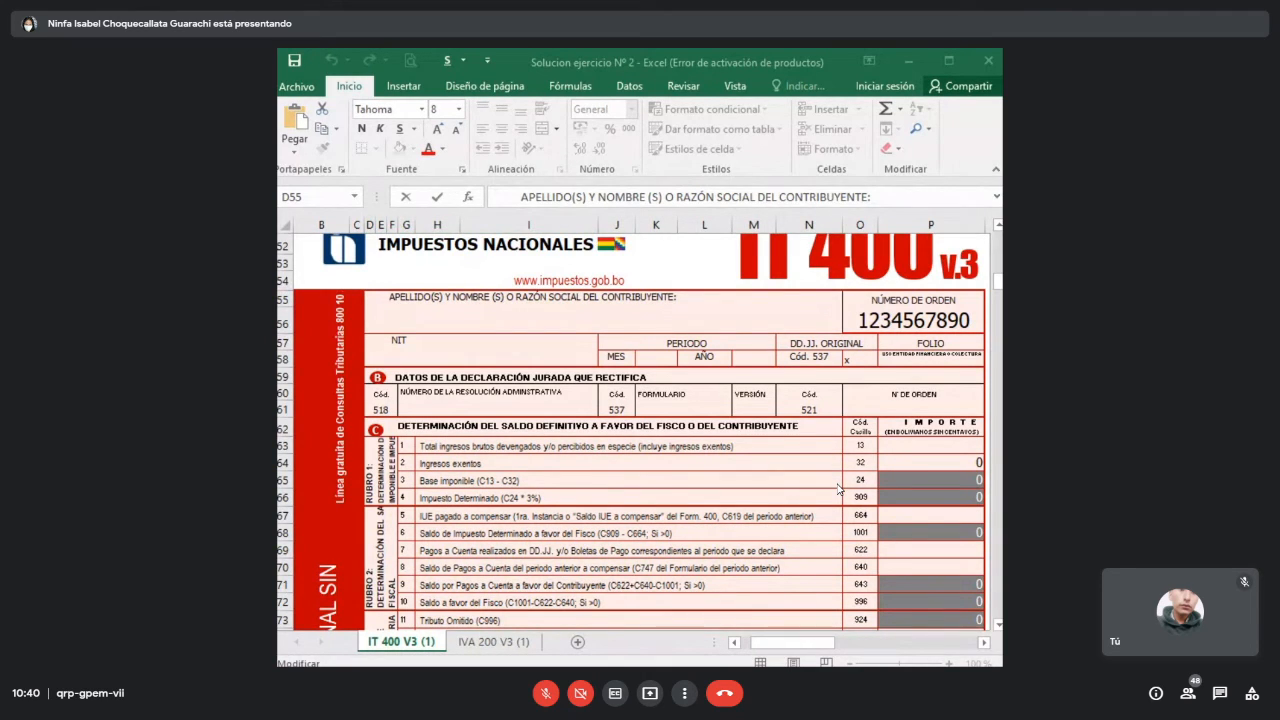
click(748, 310)
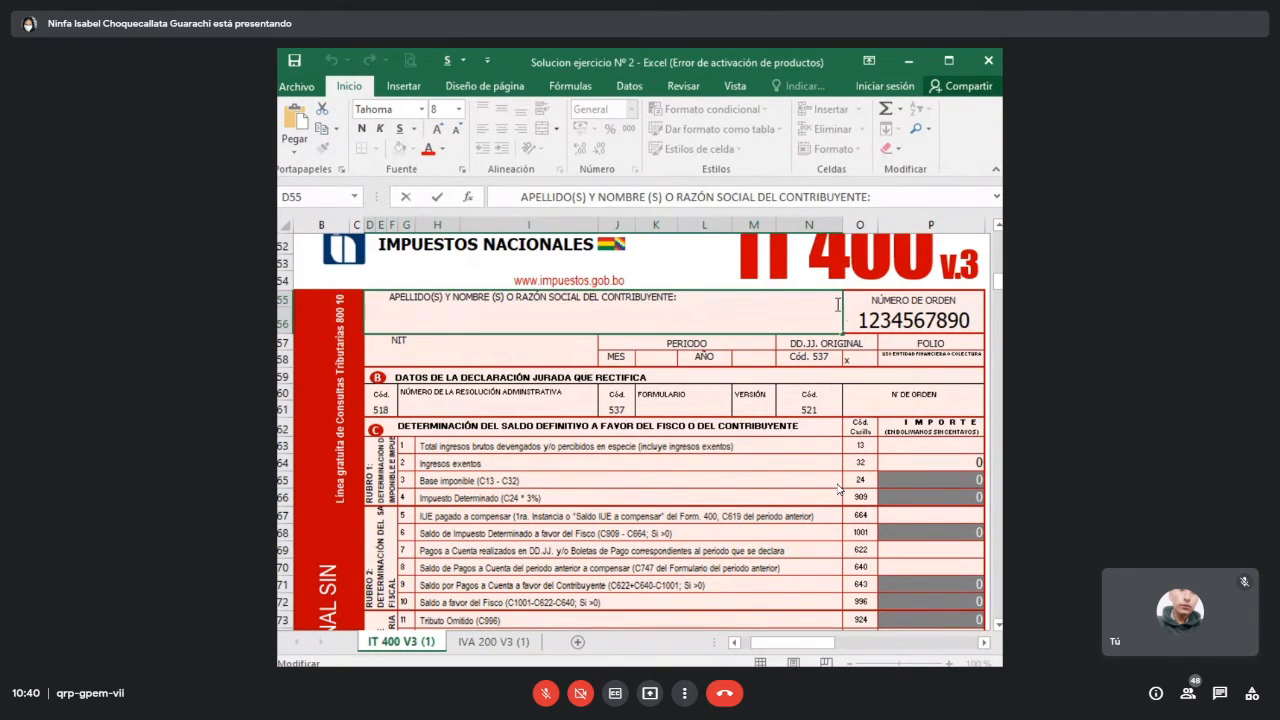
text(E)
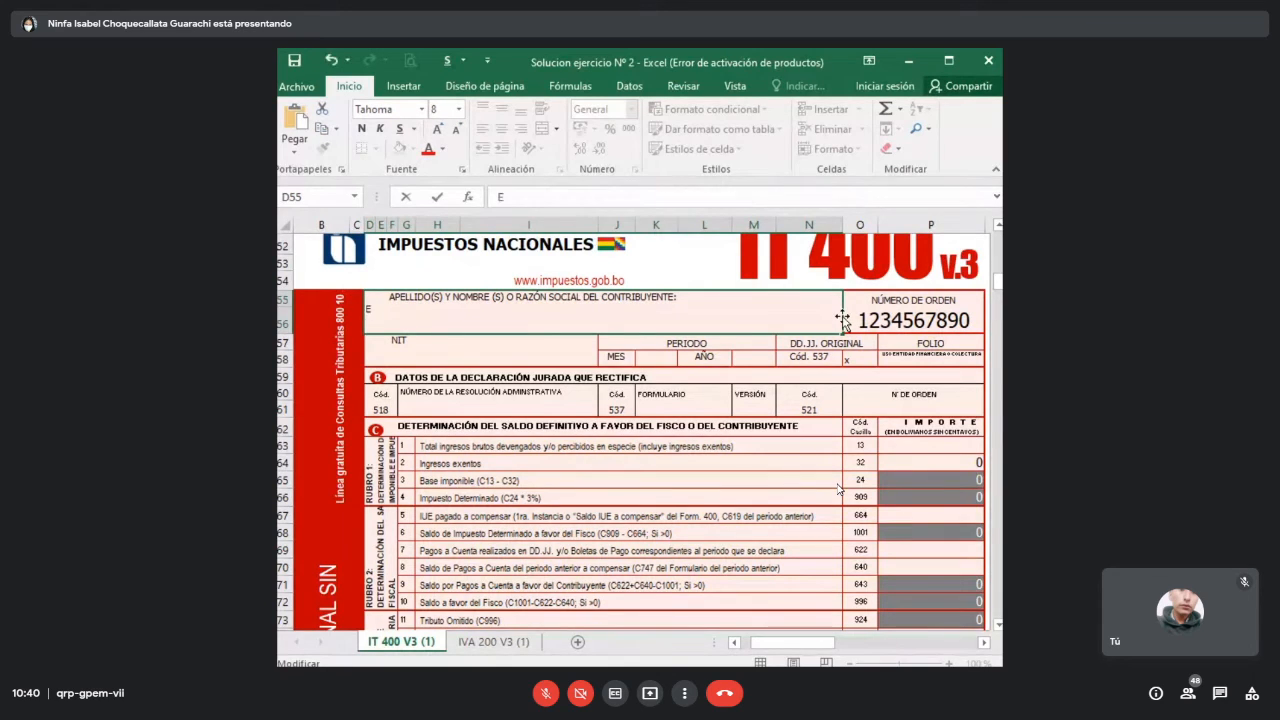
text(STRELLAS MARI)
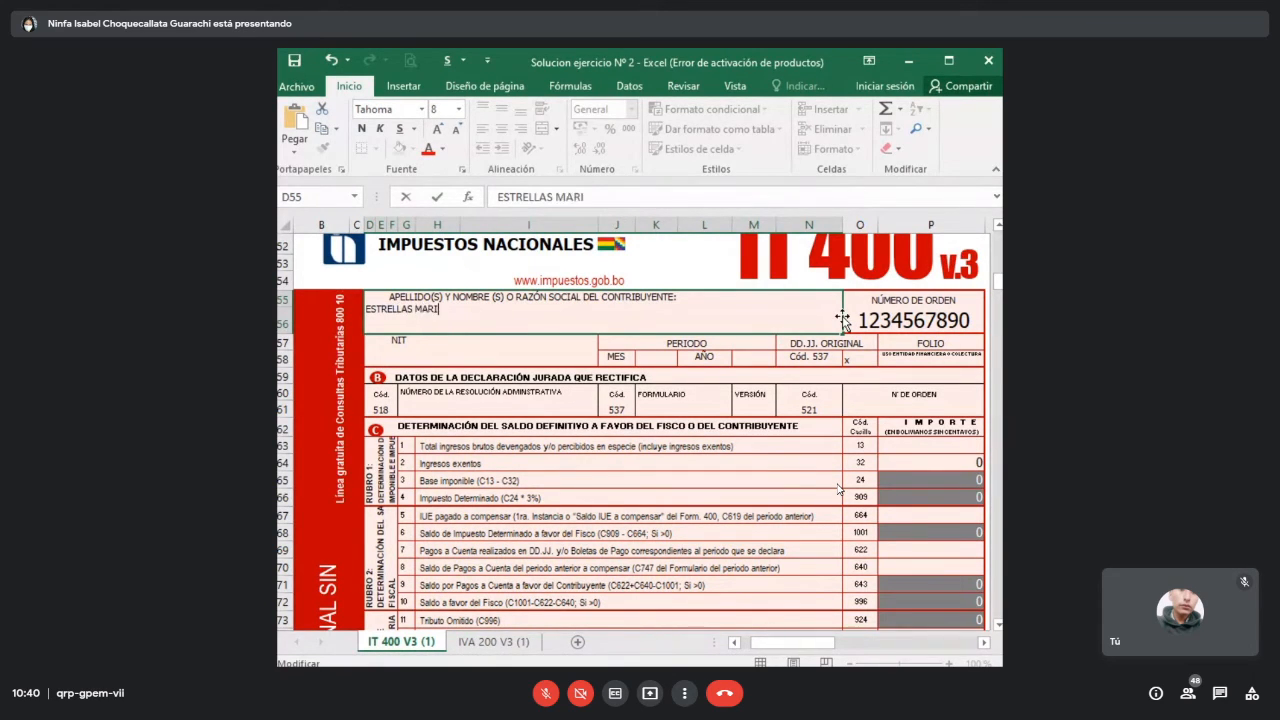
text(NAS S.R.L.)
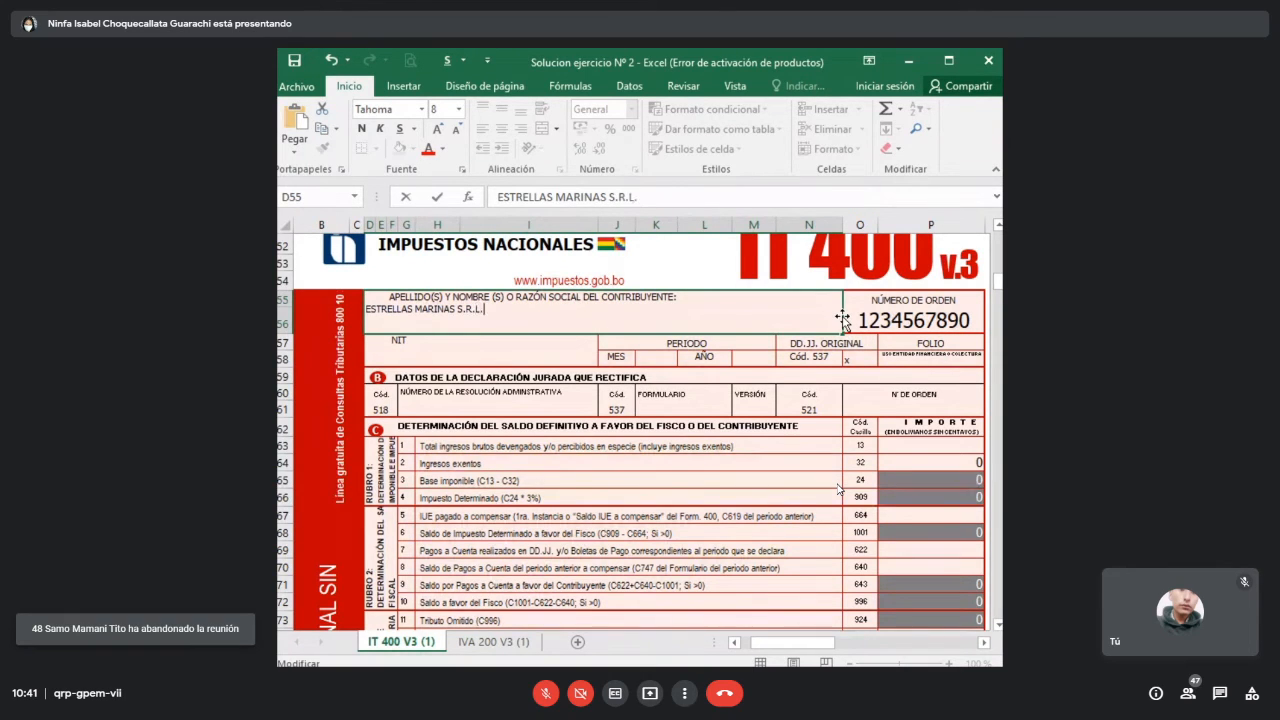
key(Return)
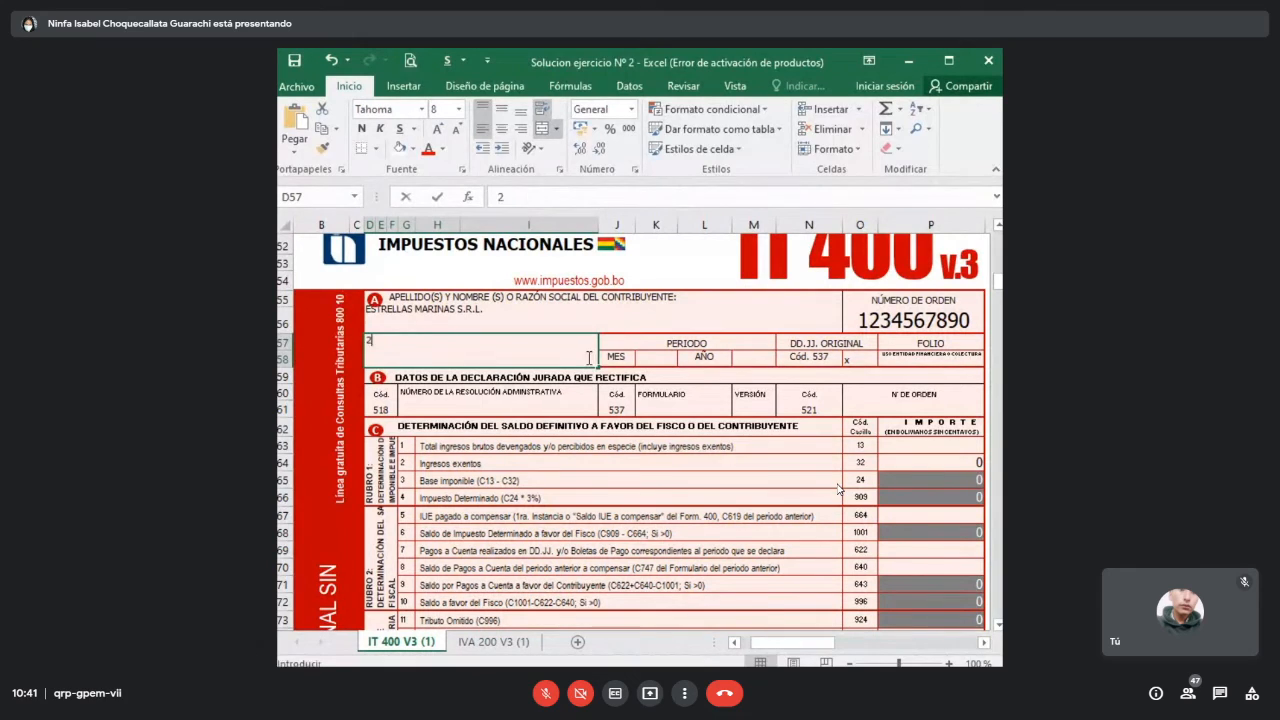
- Fill in the taxpayer's NIT number while keeping the field's label
key(BackSpace)
key(Return)
key(ctrl+z)
double_click(569, 350)
text(2)
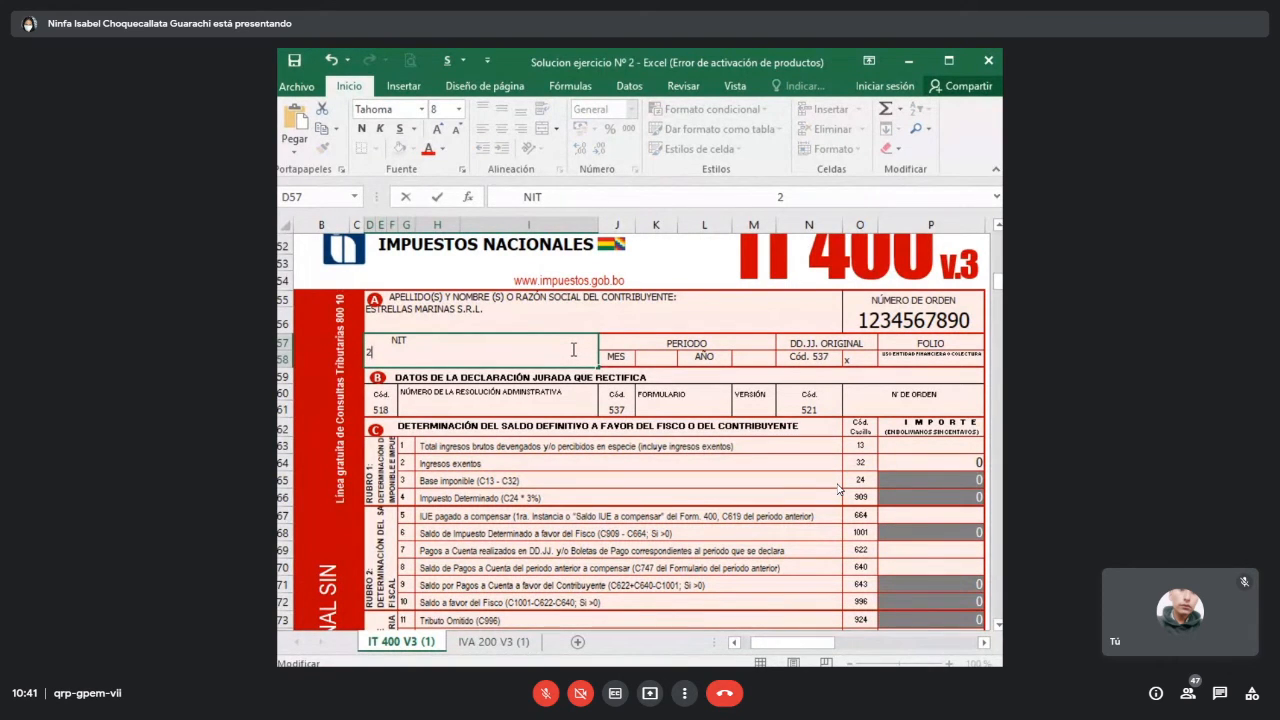
text(35467)
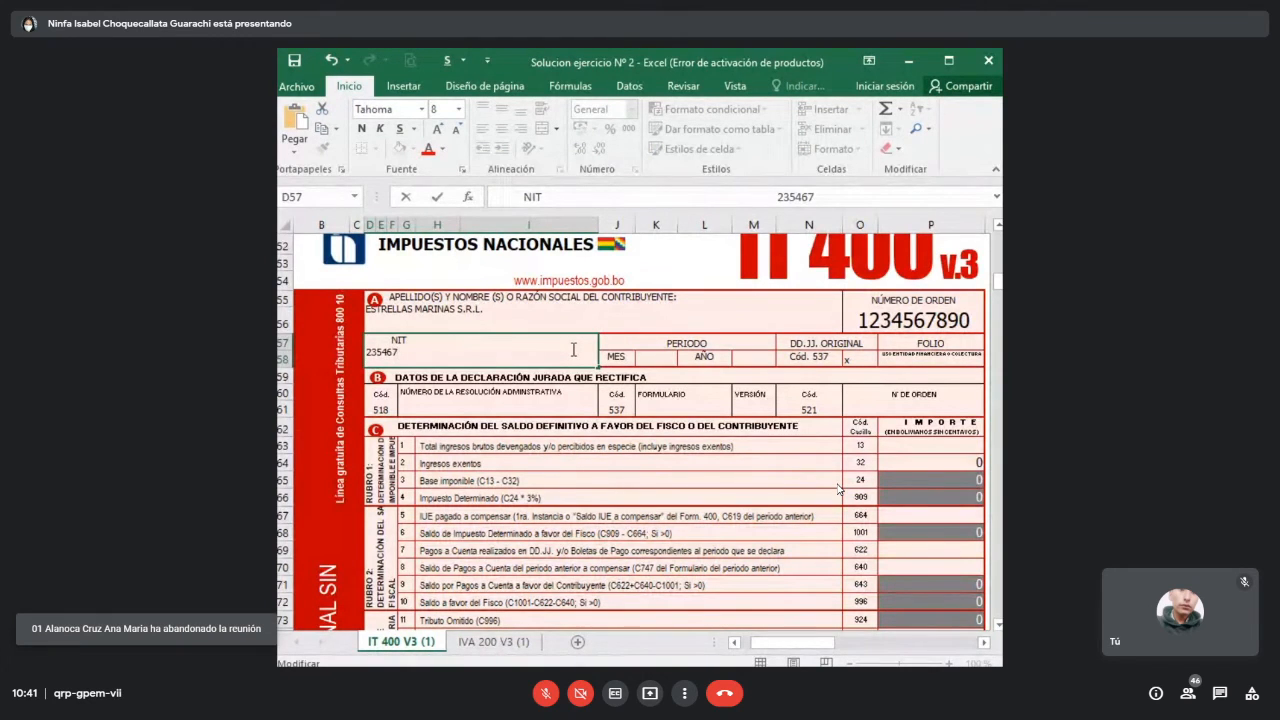
text(016)
key(Return)
- Set the tax period to month 3, year 2021
key(Up)
key(Right)
key(Right)
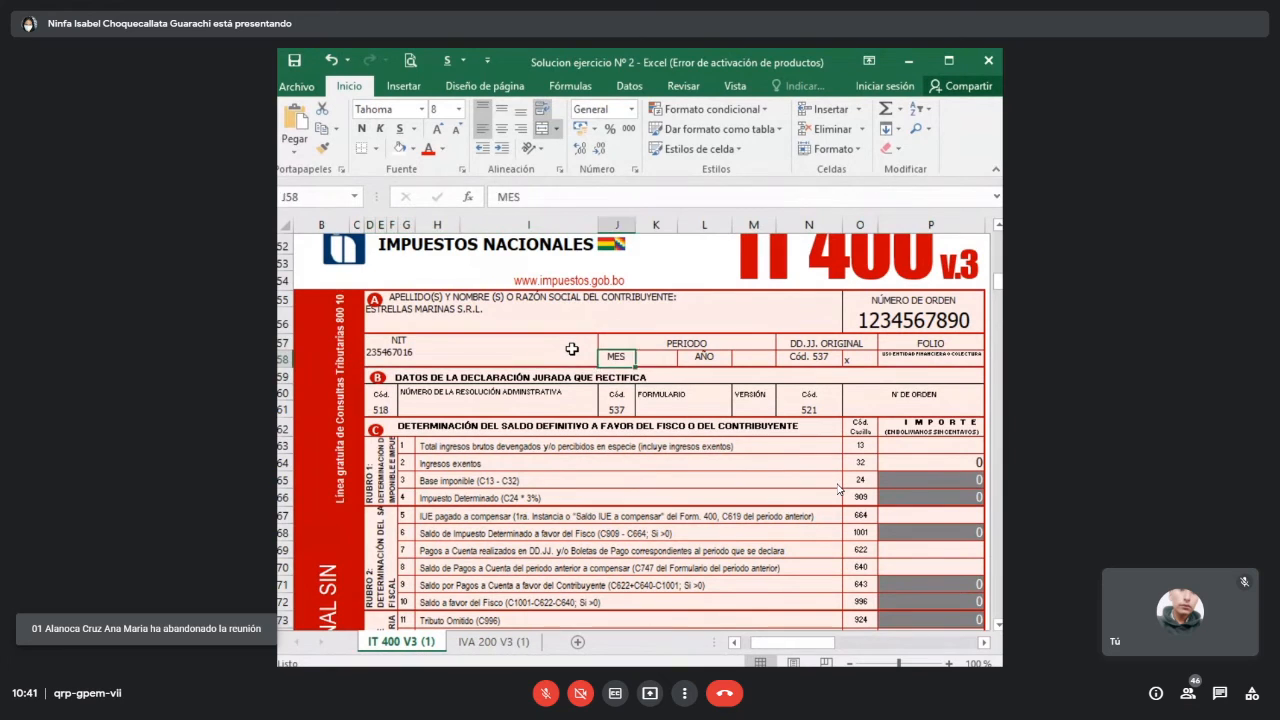
text(3)
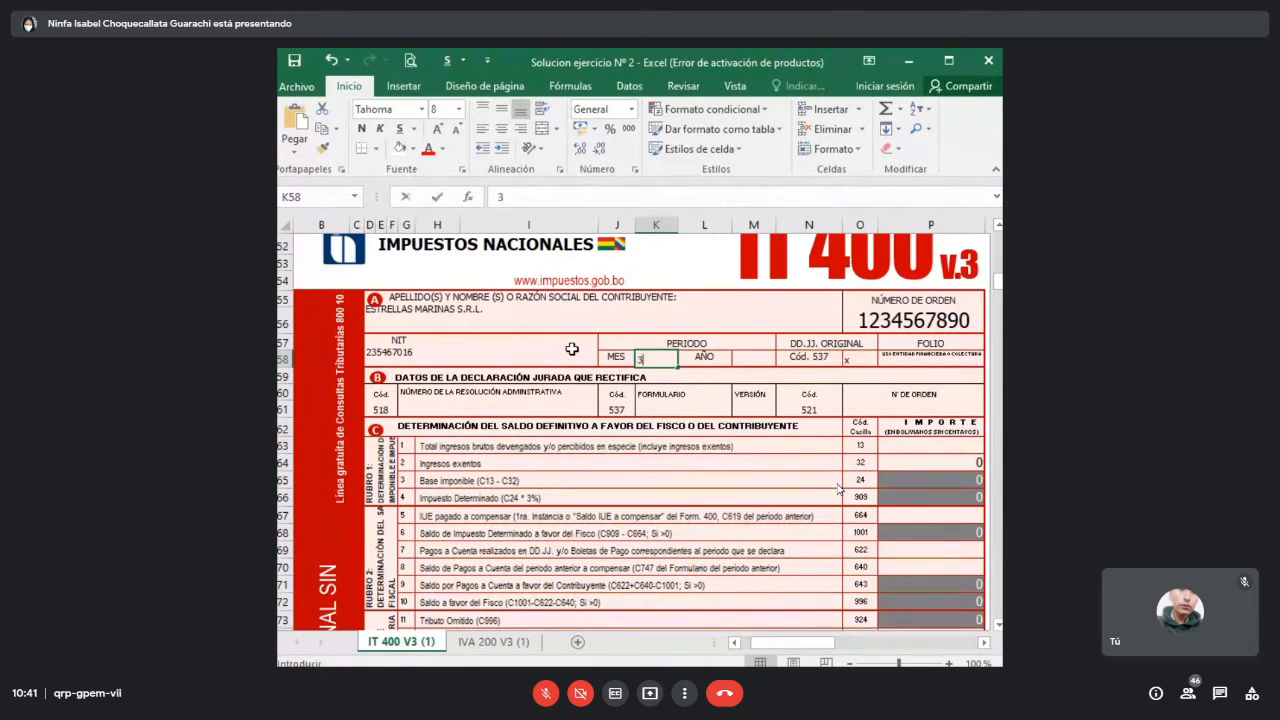
key(Right)
key(Right)
text(2021)
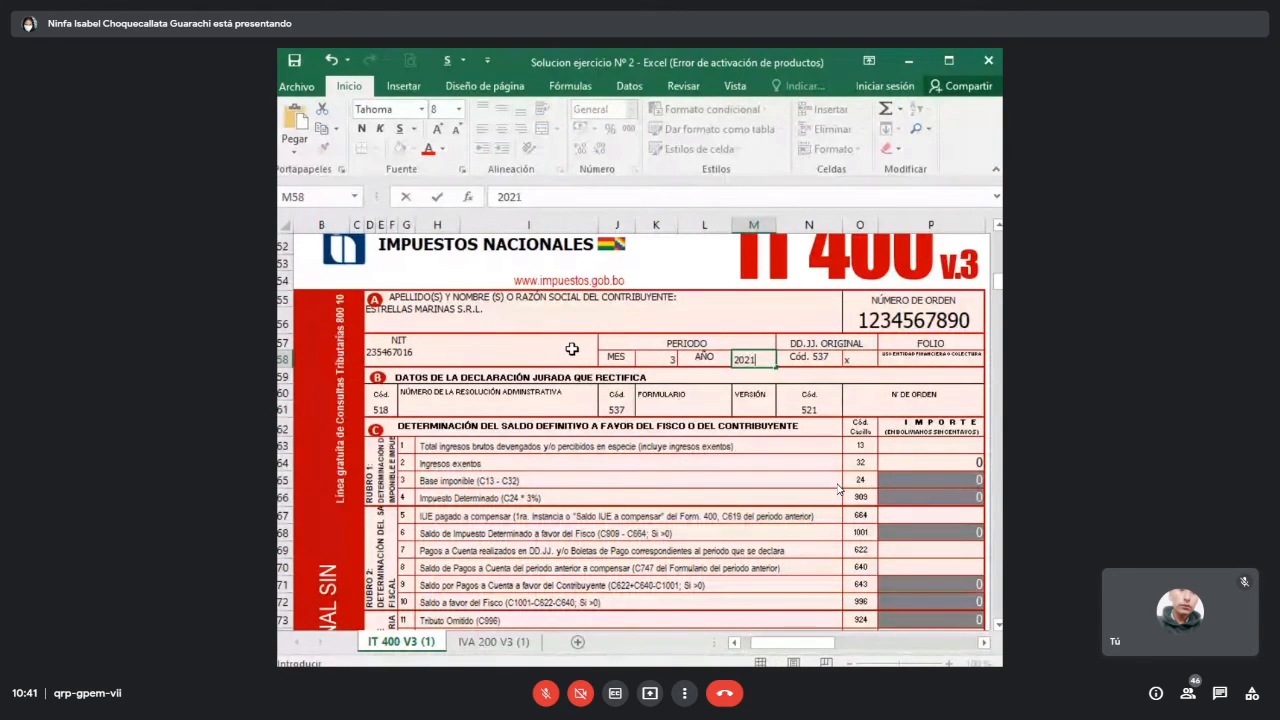
key(Return)
key(Down)
key(Down)
key(Down)
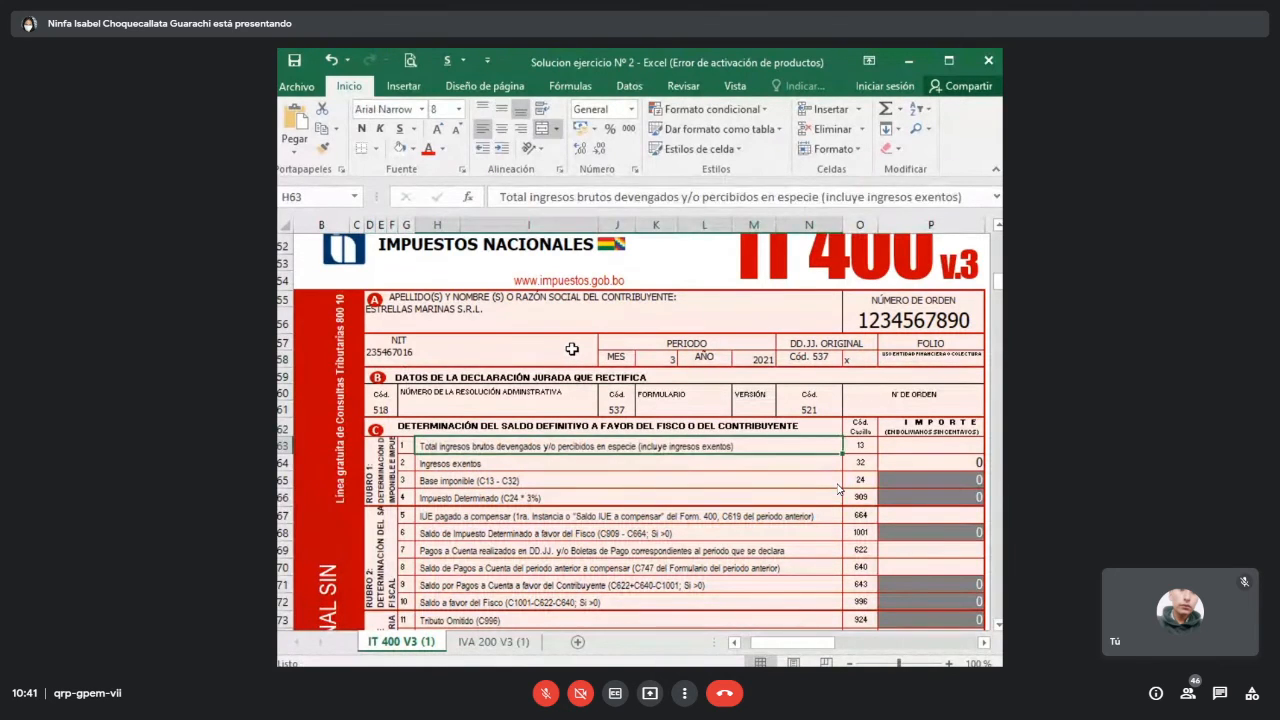
- Enter 47320 as code 13 gross income and review the linked payment lines, showing determined tax 1420
key(Right)
key(Right)
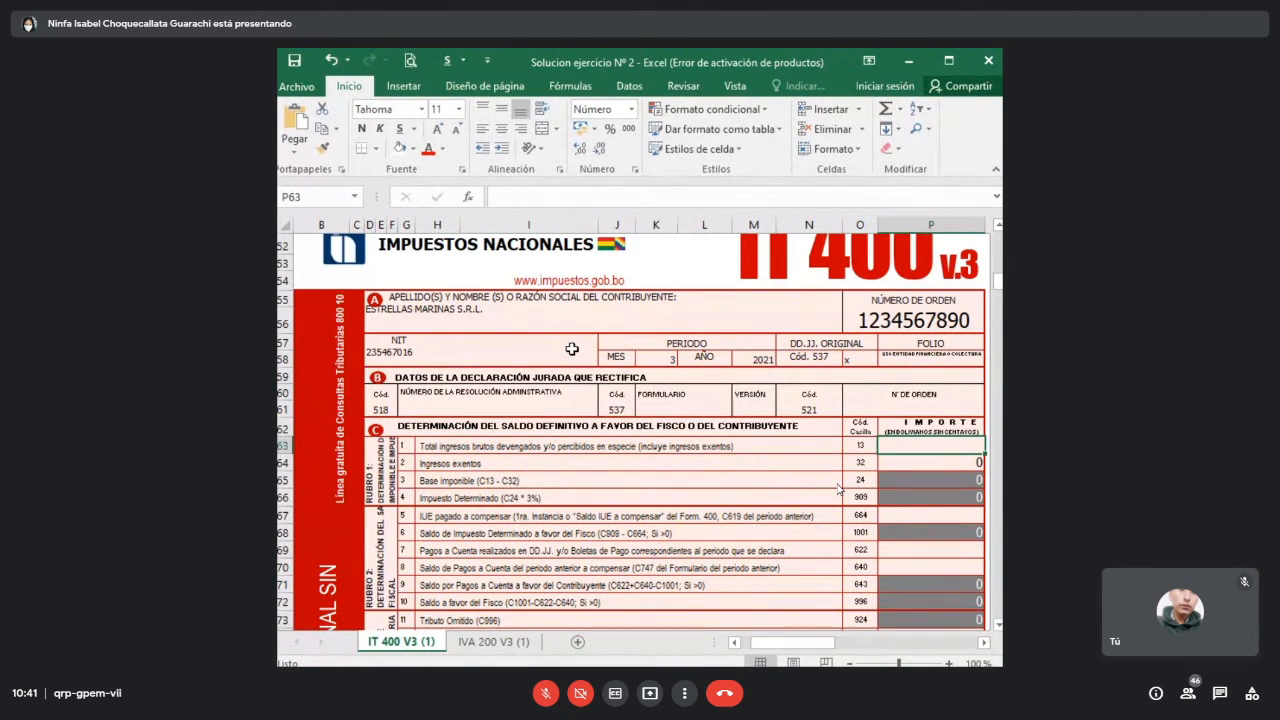
text(473)
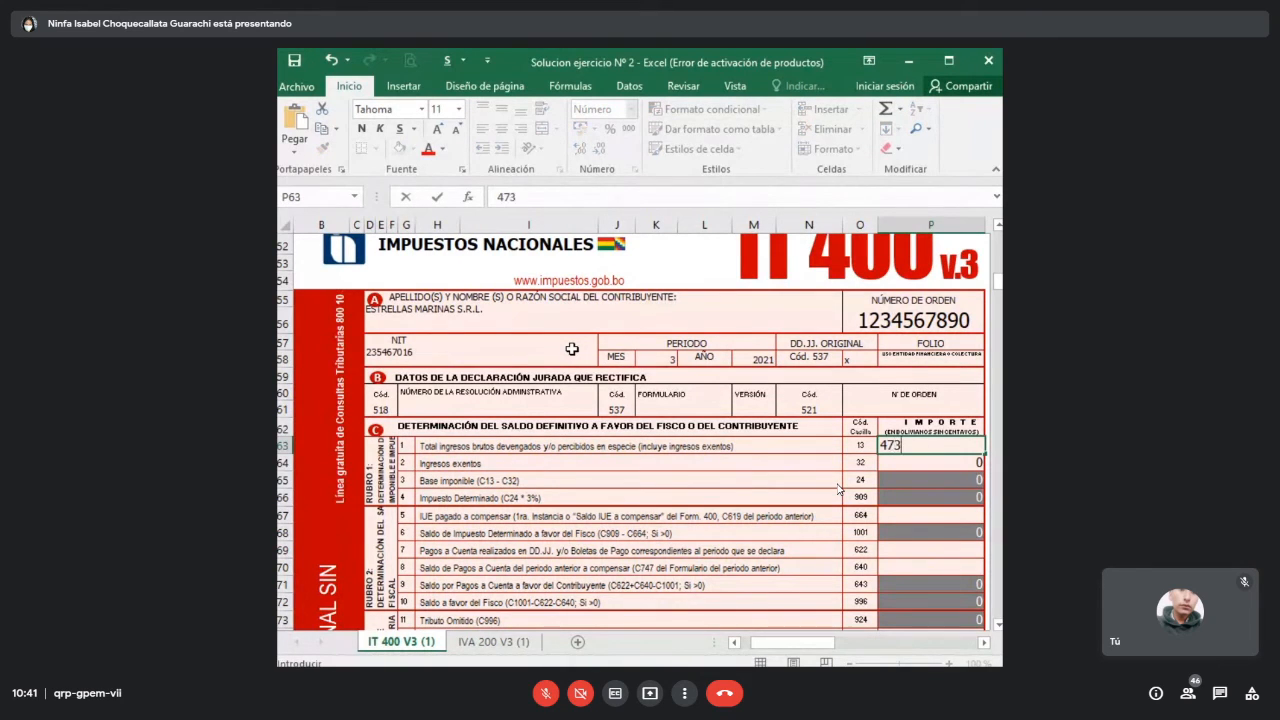
text(20)
key(Return)
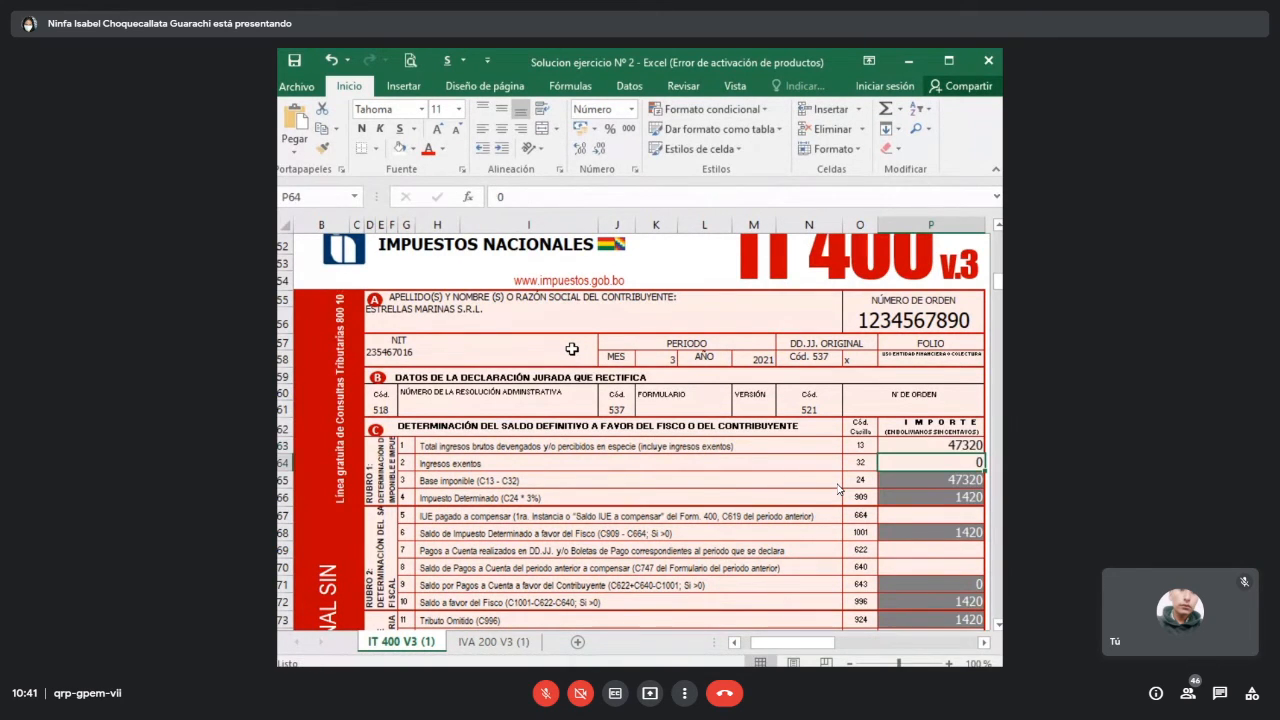
scroll(636, 385, down, 2)
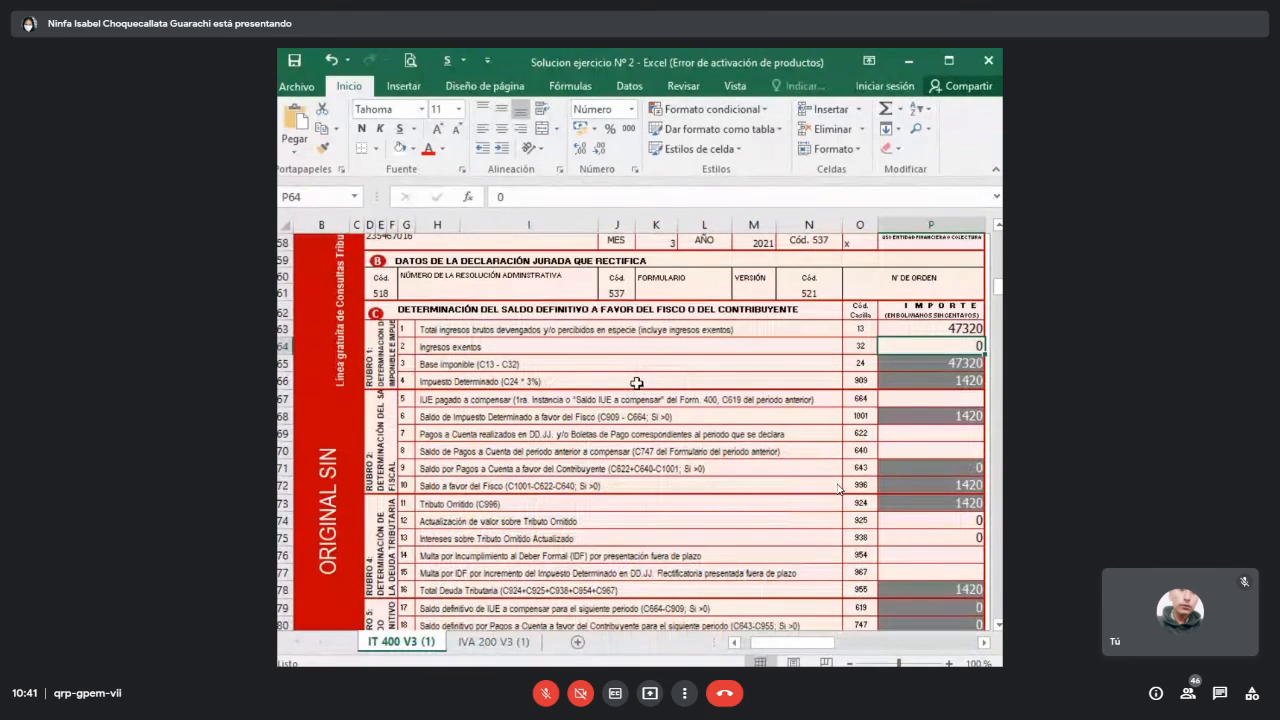
drag(820, 399, 928, 396)
scroll(818, 387, down, 1)
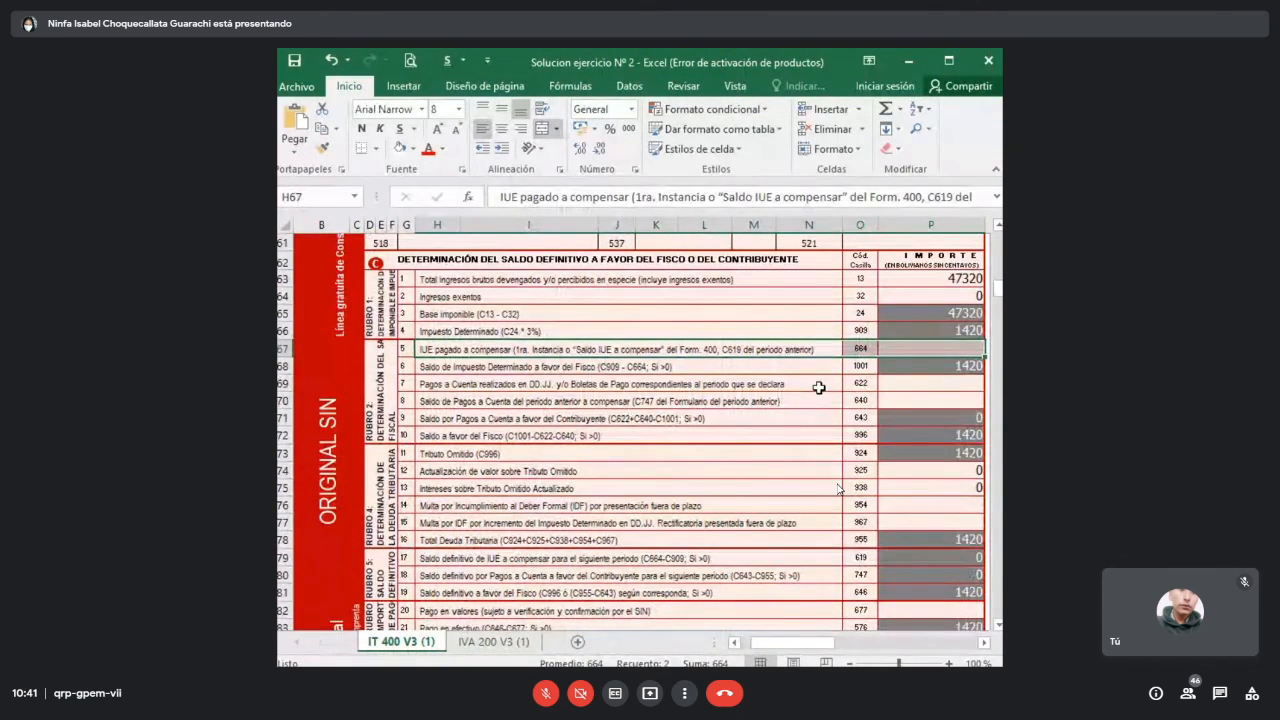
click(818, 387)
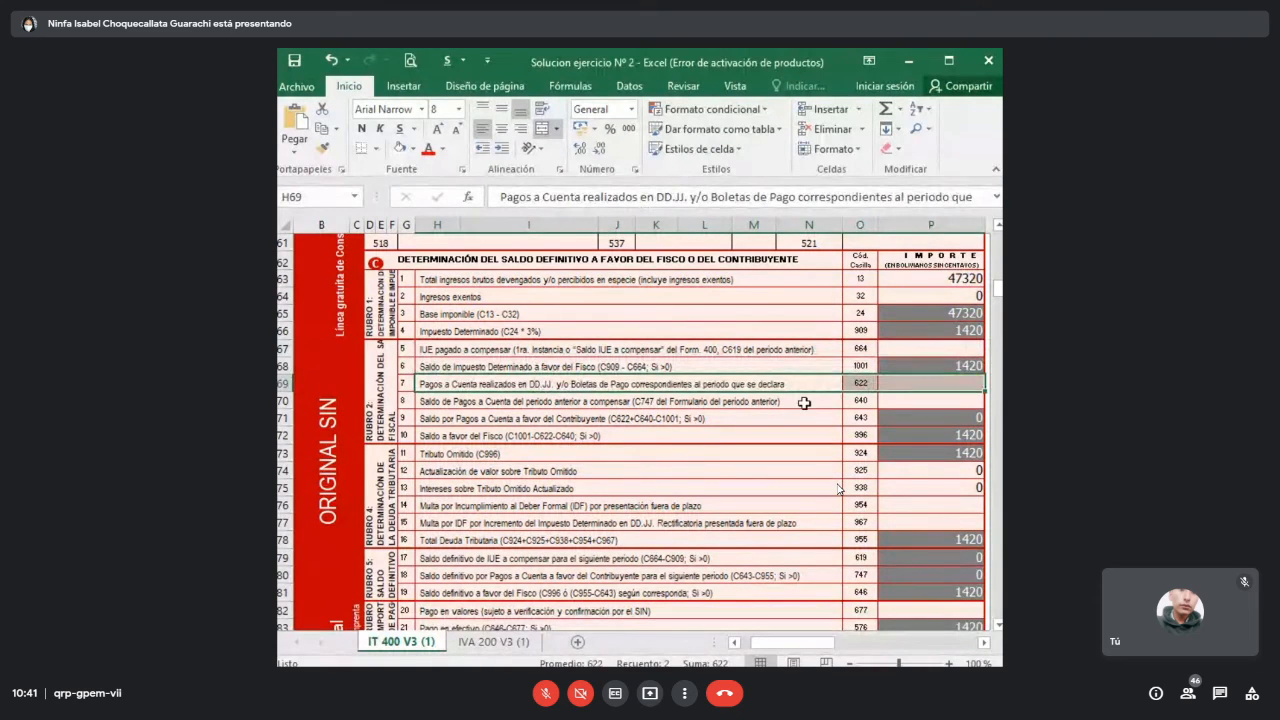
drag(810, 402, 897, 401)
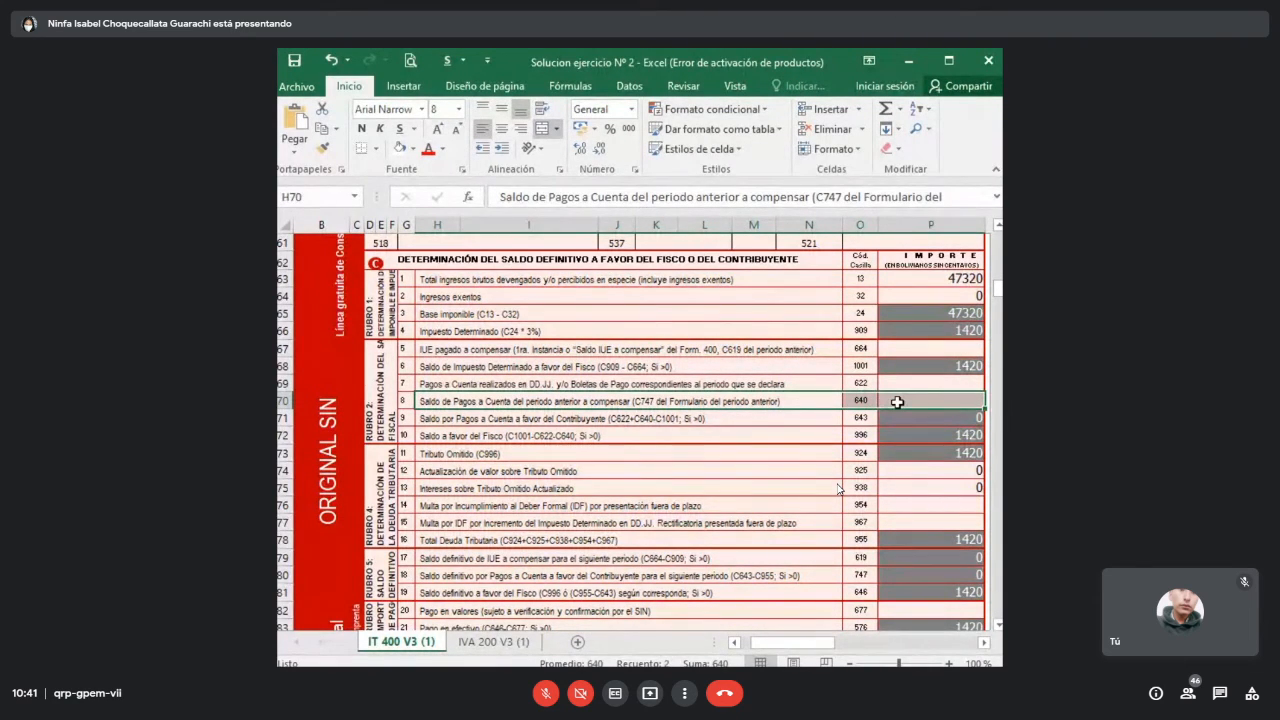
scroll(816, 398, down, 2)
scroll(831, 383, down, 1)
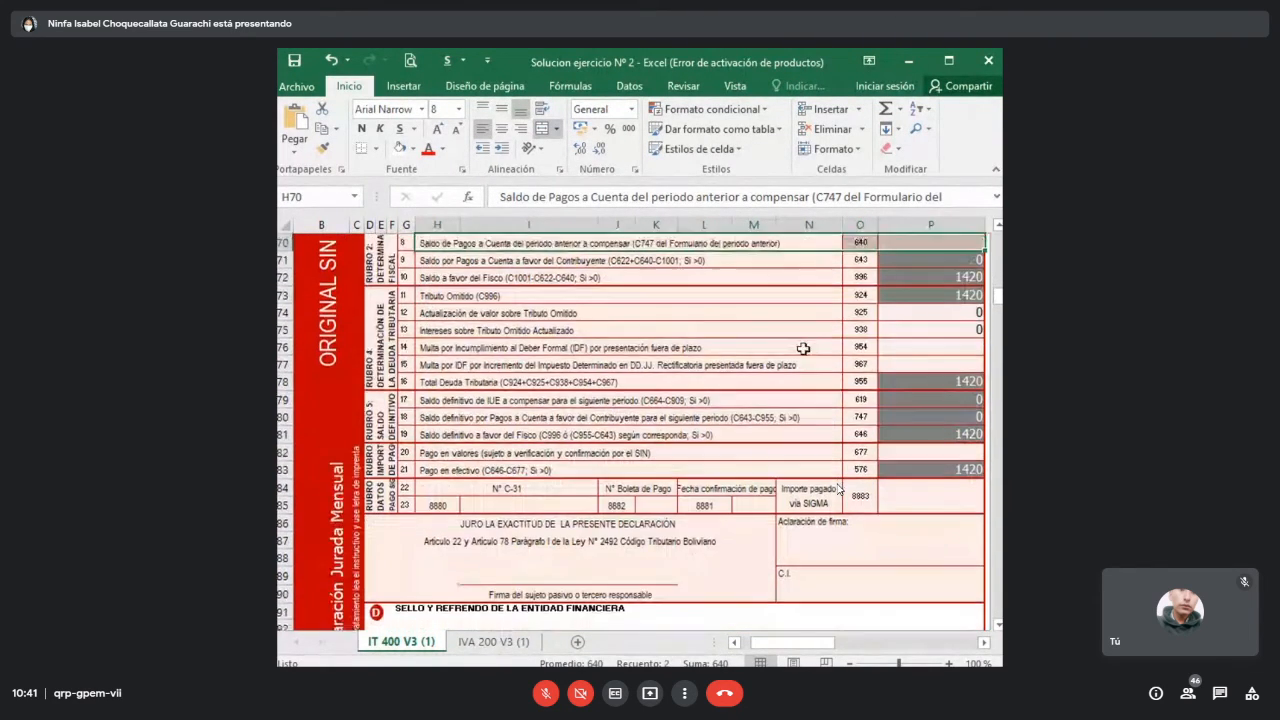
click(678, 312)
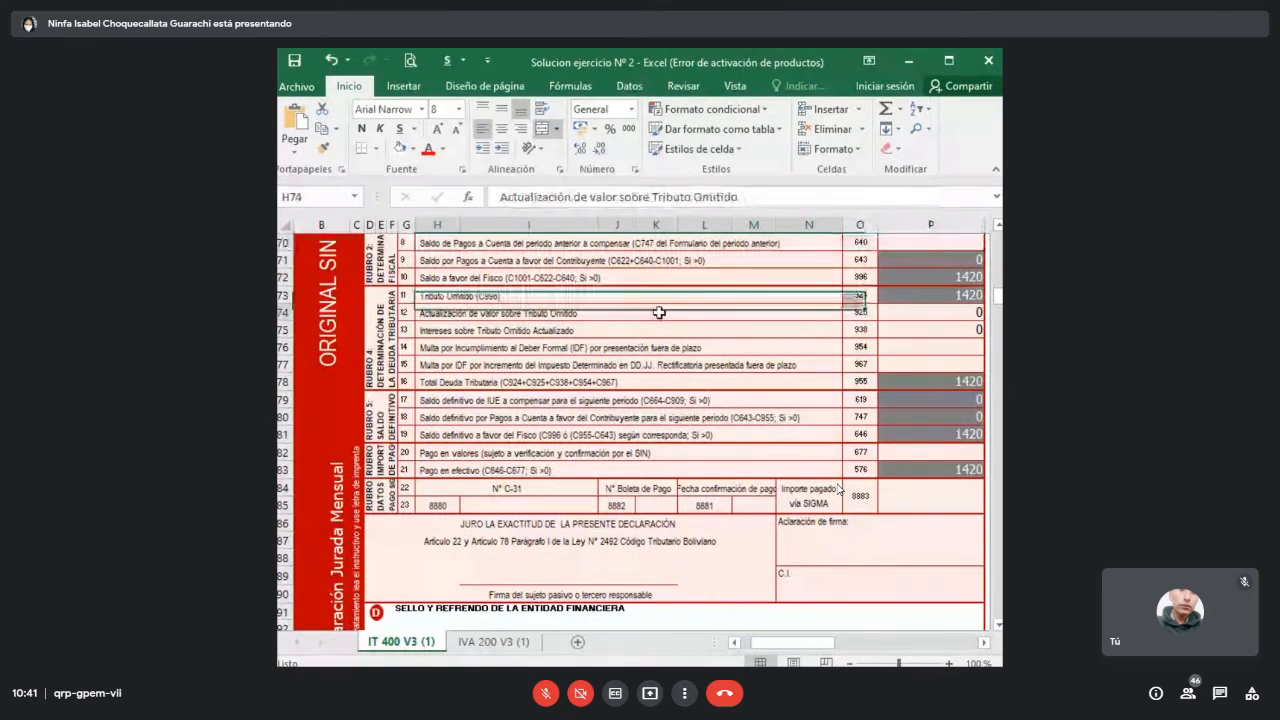
click(916, 295)
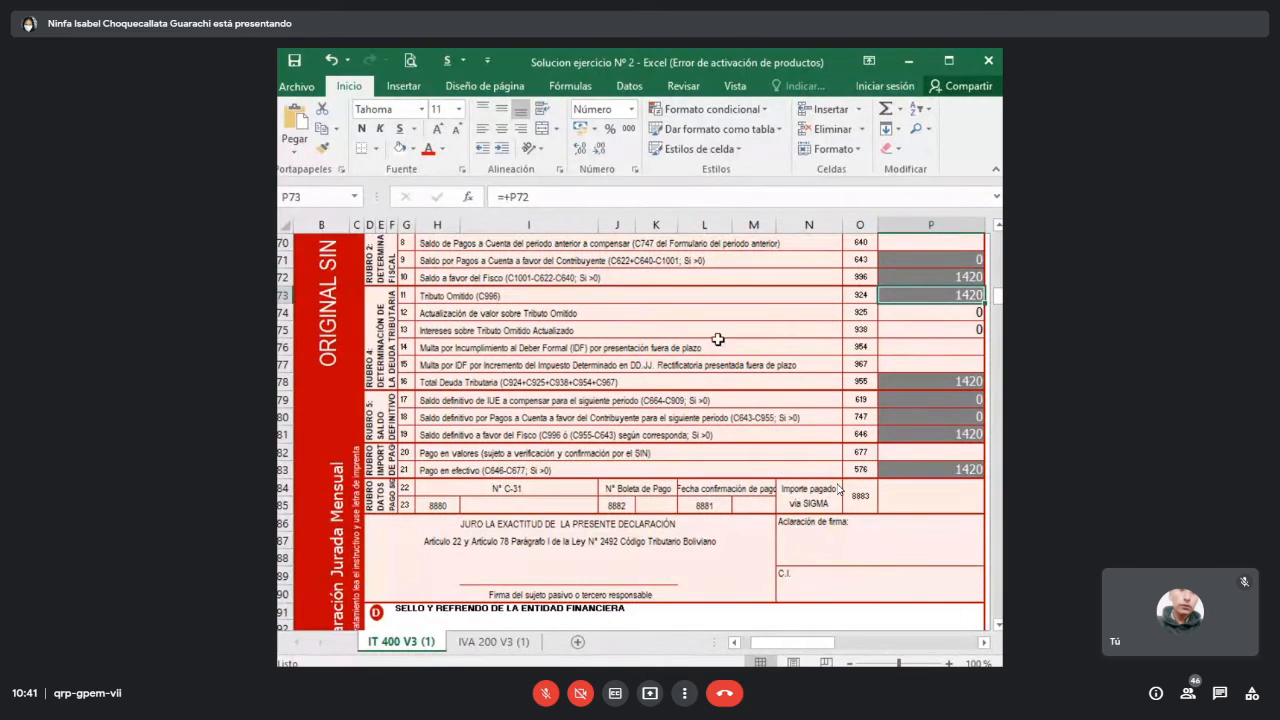
click(924, 312)
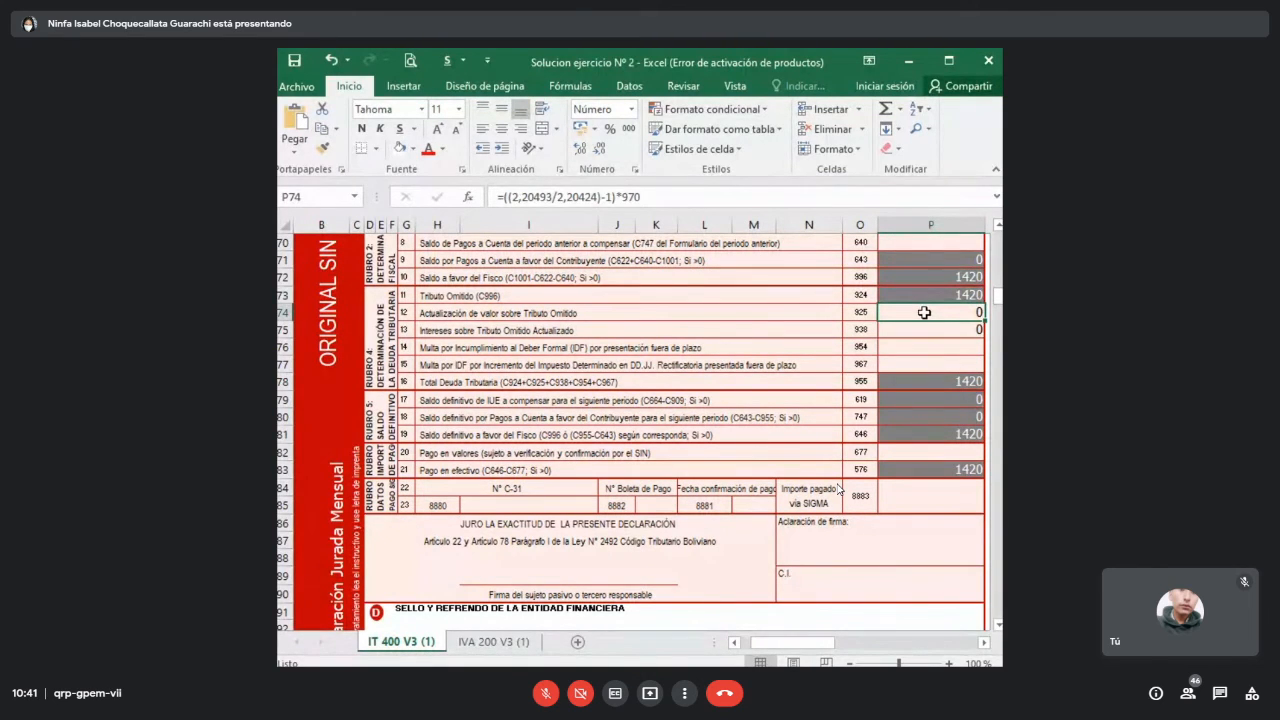
click(492, 314)
drag(492, 314, 908, 314)
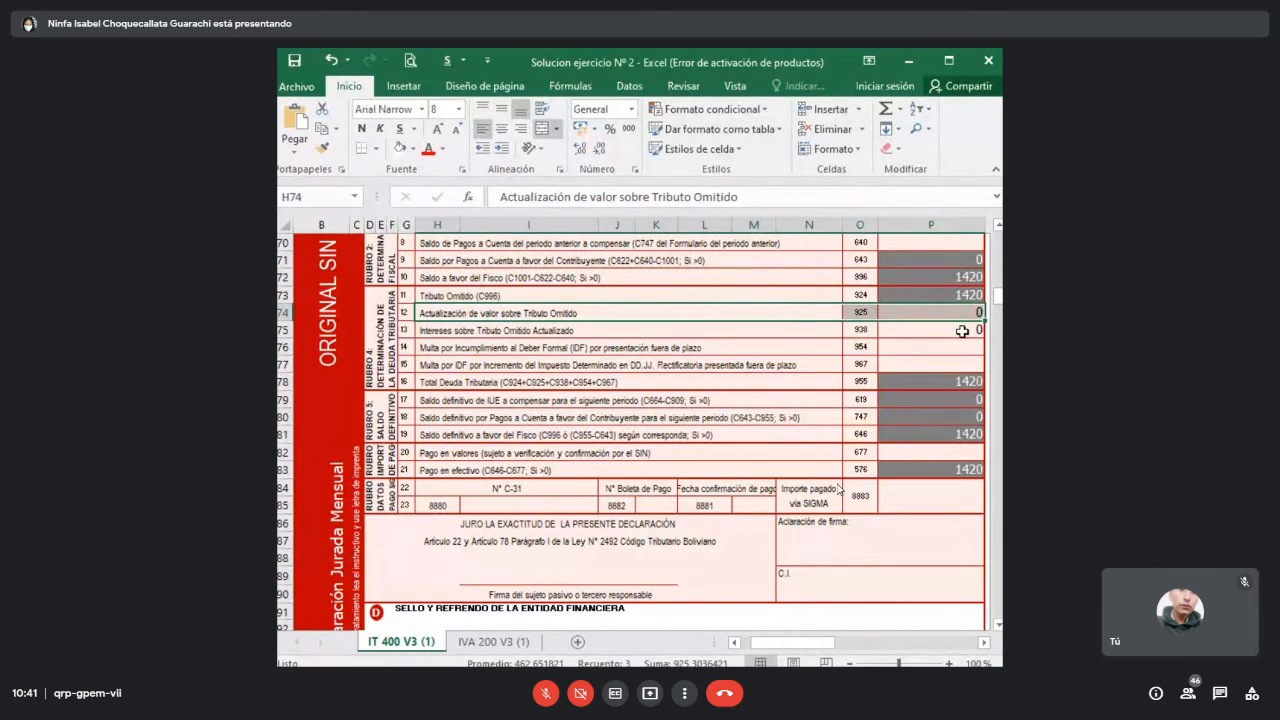
click(946, 311)
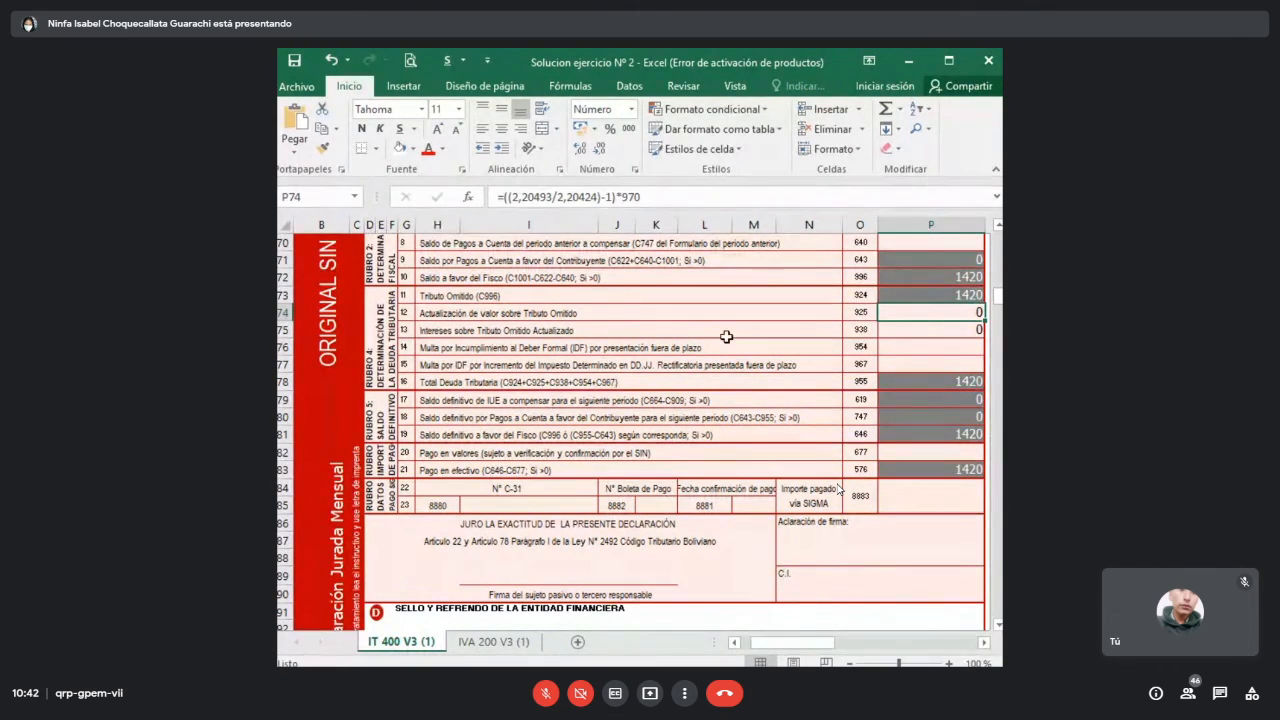
drag(727, 333, 931, 329)
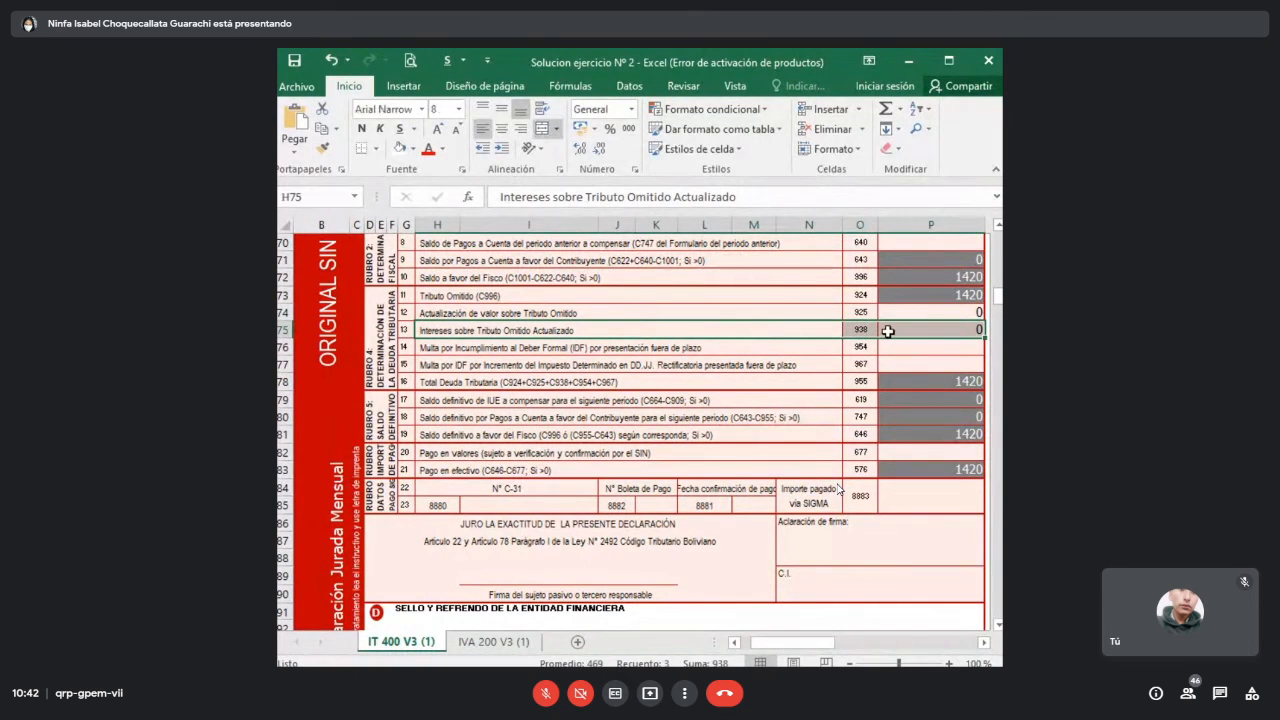
click(932, 329)
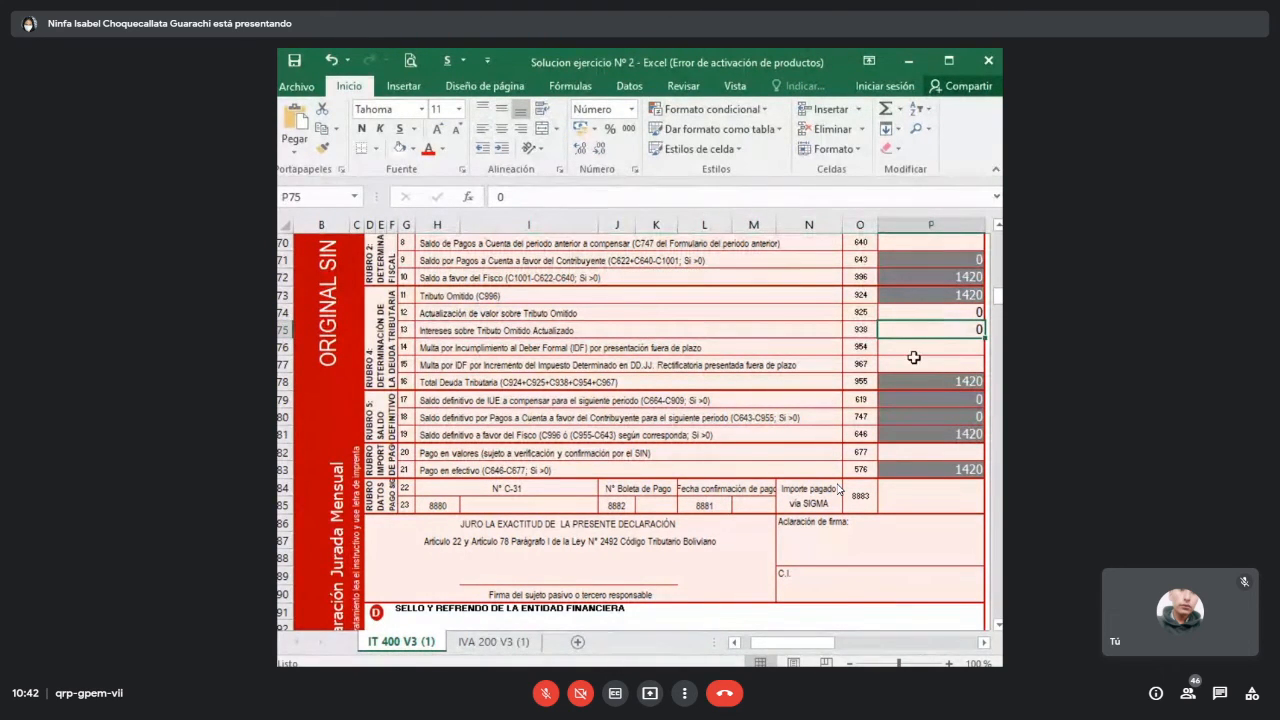
click(948, 346)
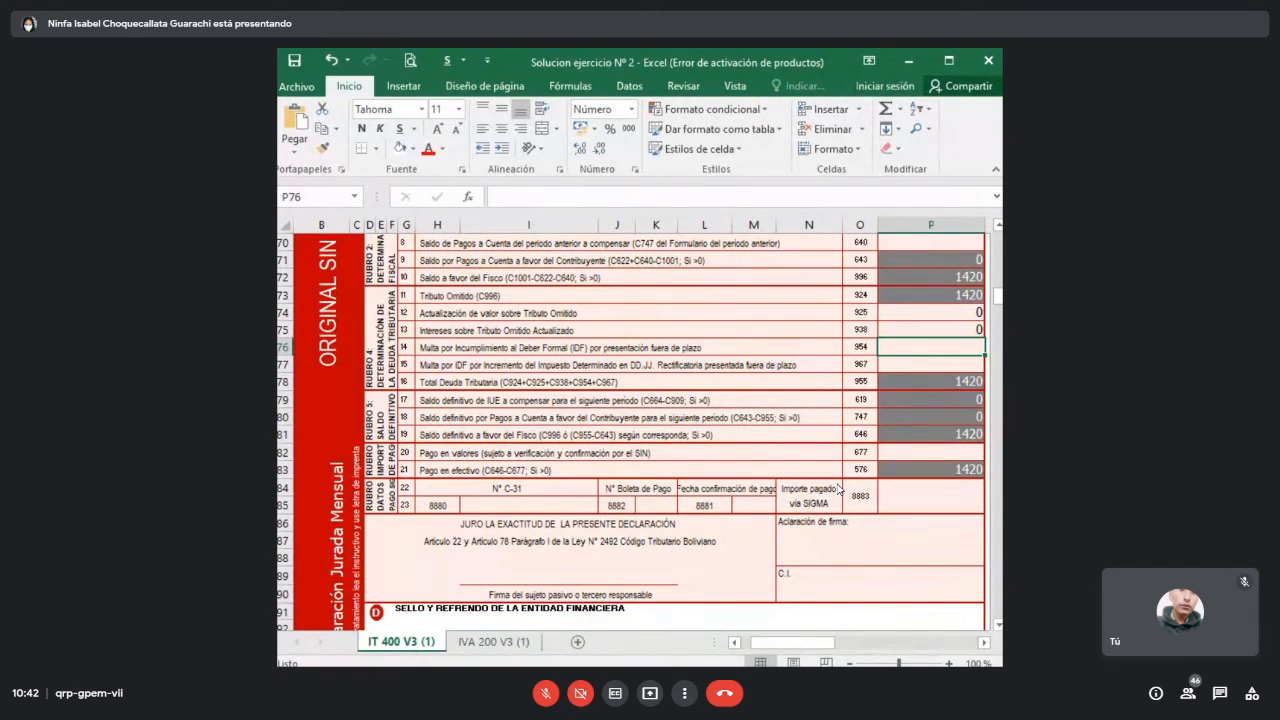
click(948, 314)
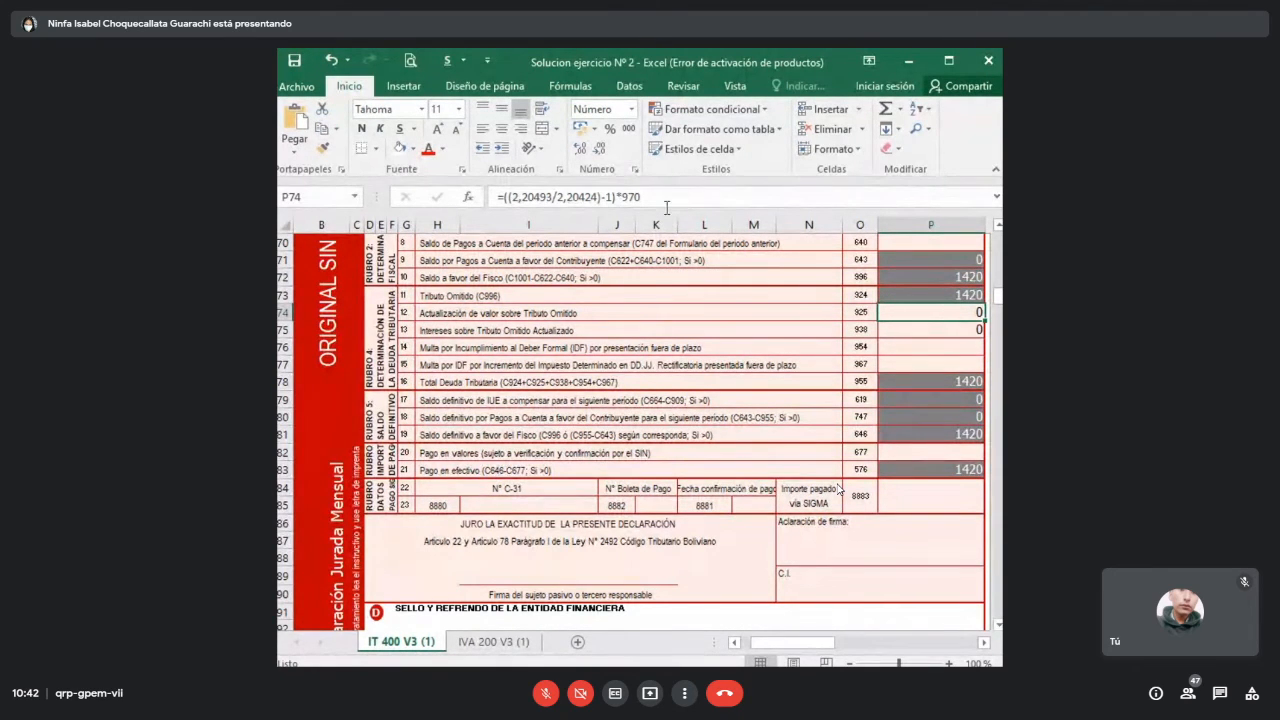
- Change P74's value-update multiplier from 970 to 1420 and delete the old UFV ratio
double_click(630, 197)
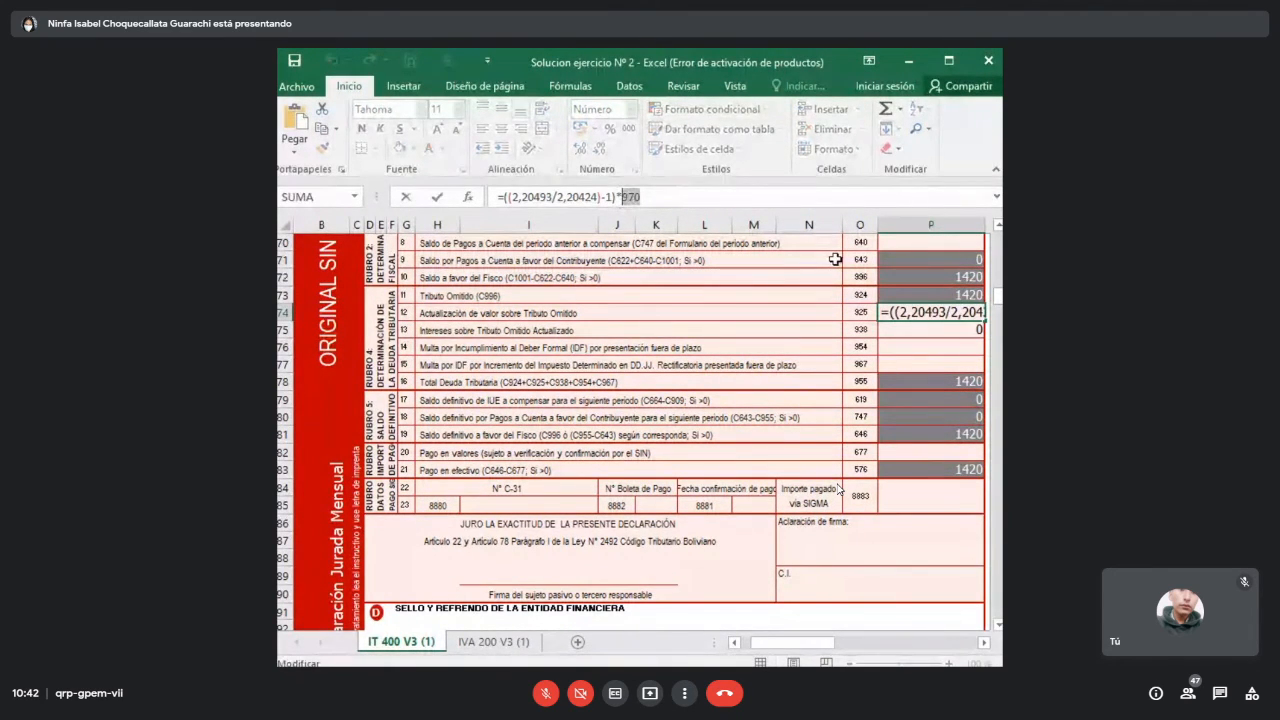
text(1420)
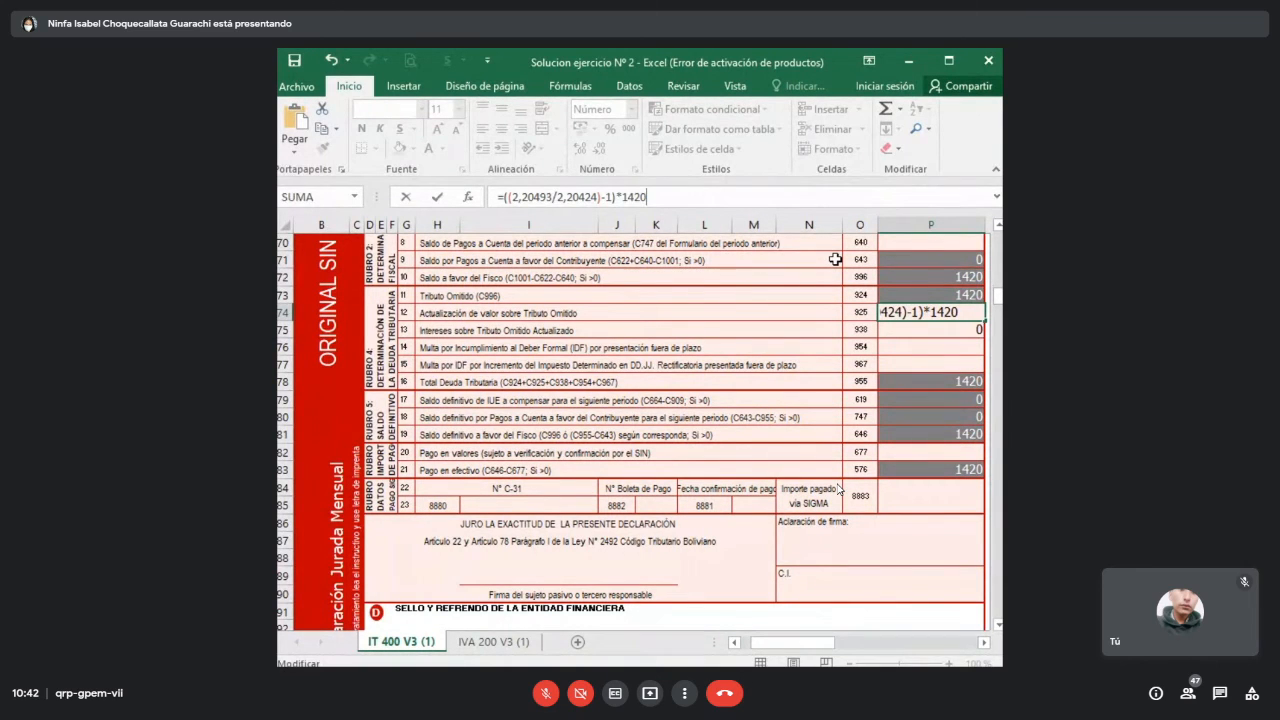
key(ctrl+Return)
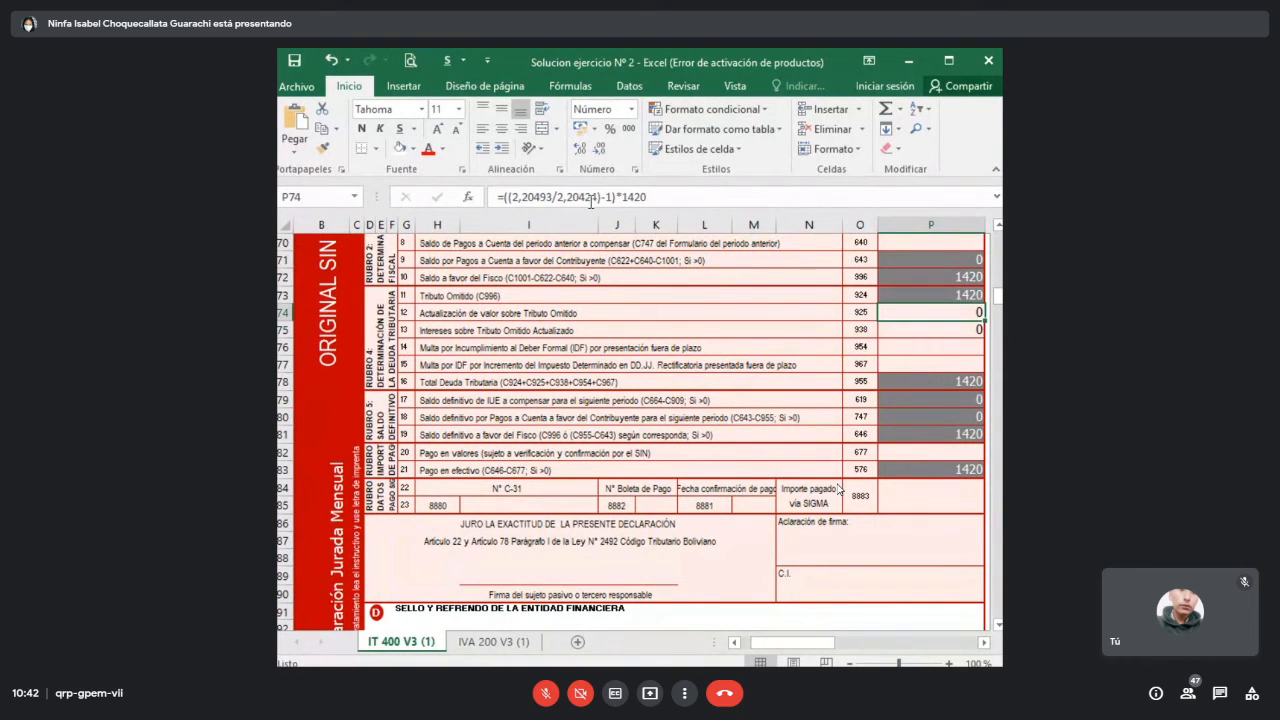
drag(596, 197, 511, 197)
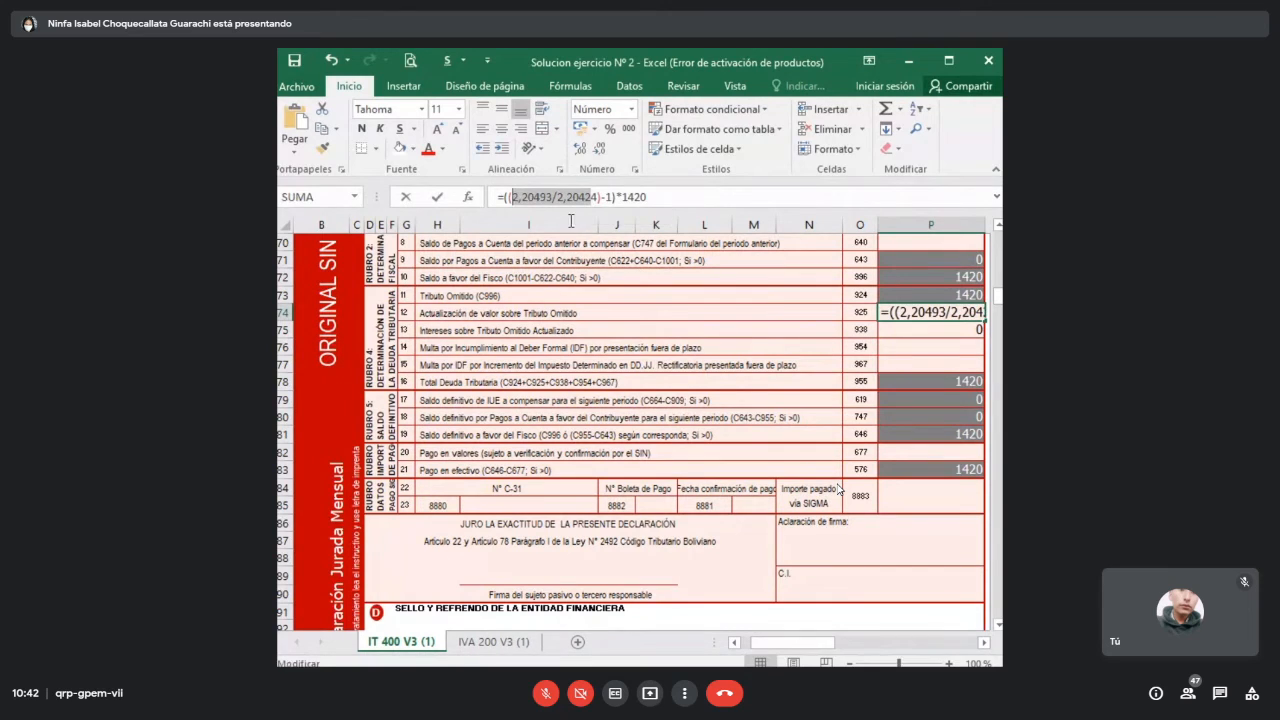
key(BackSpace)
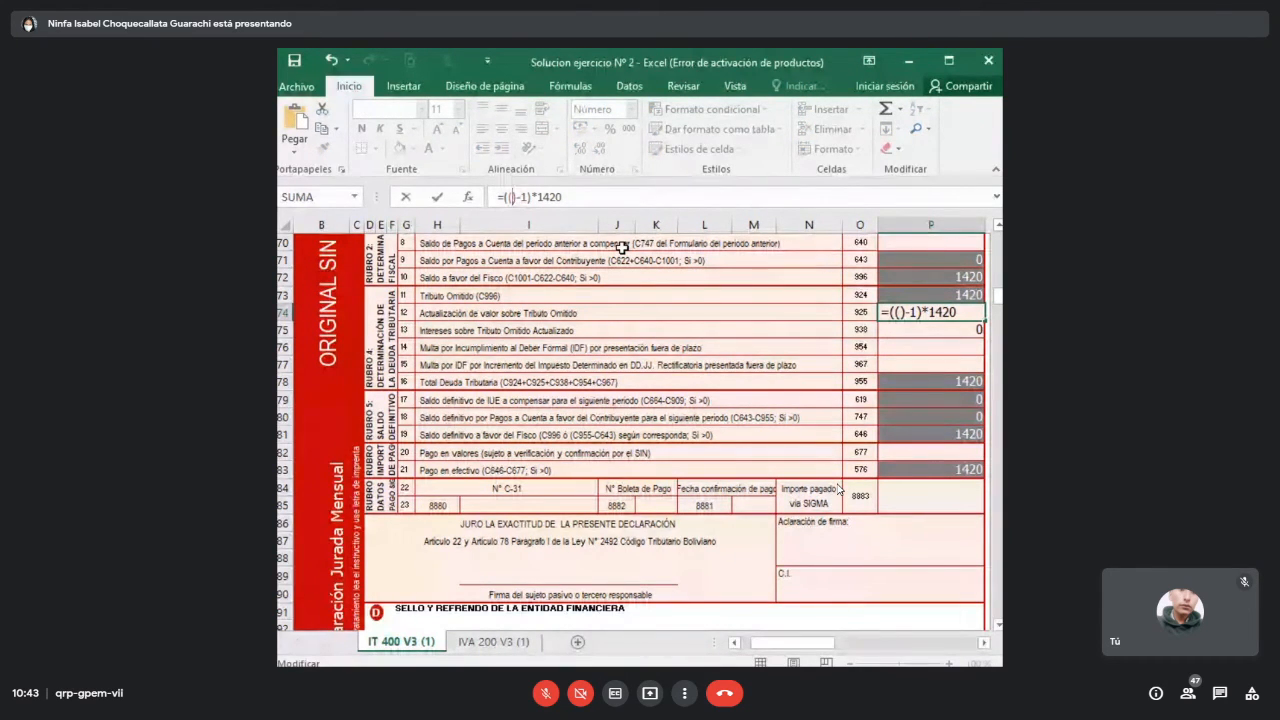
key(alt+Tab)
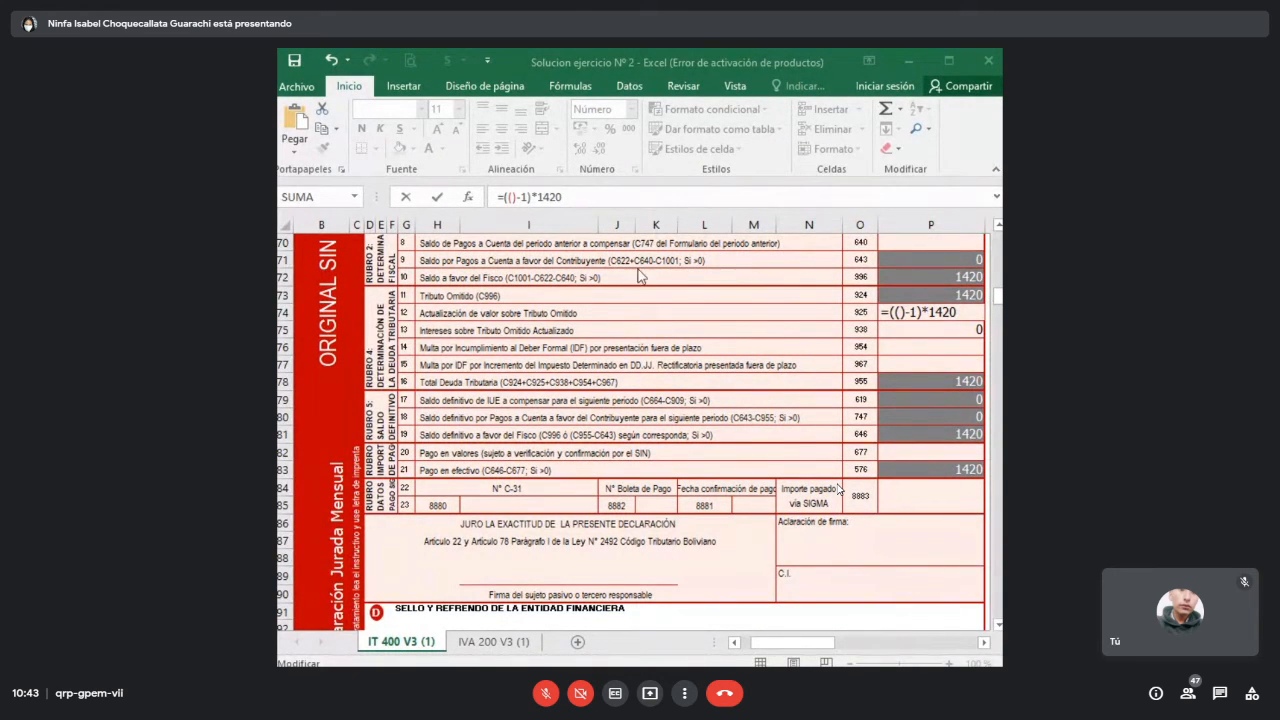
click(543, 697)
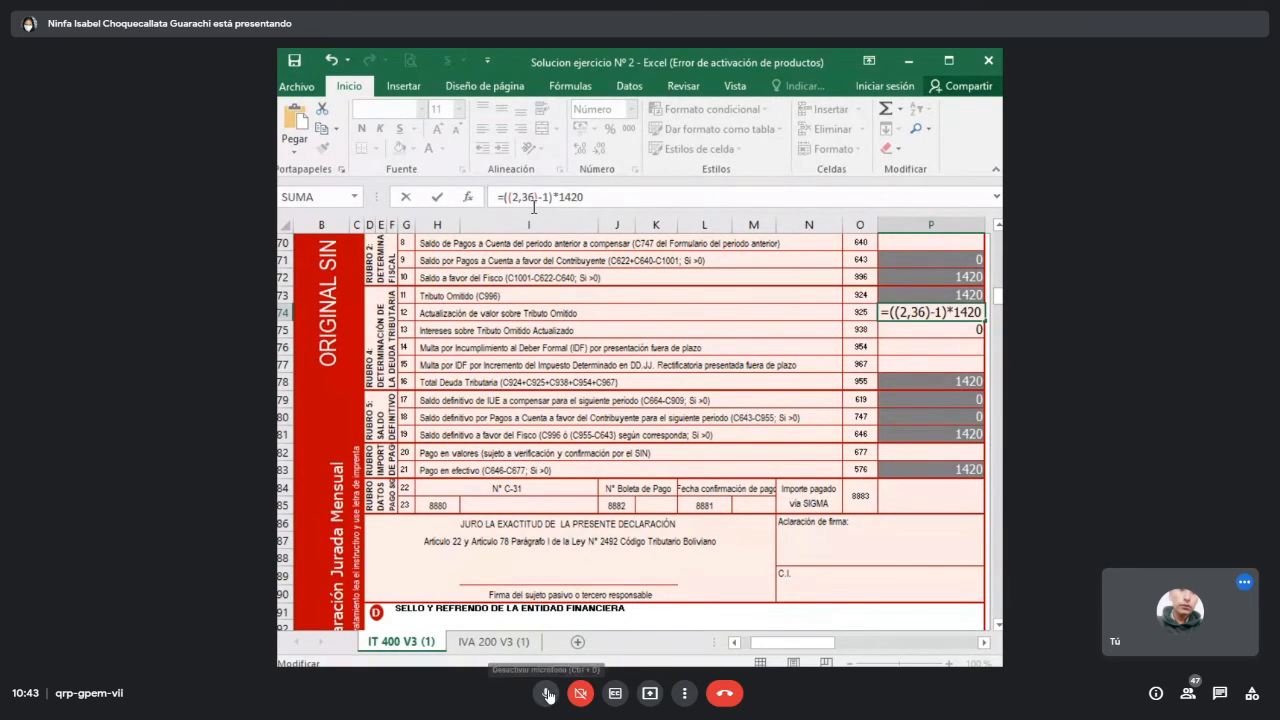
- Mute and later unmute the microphone in the call
click(546, 693)
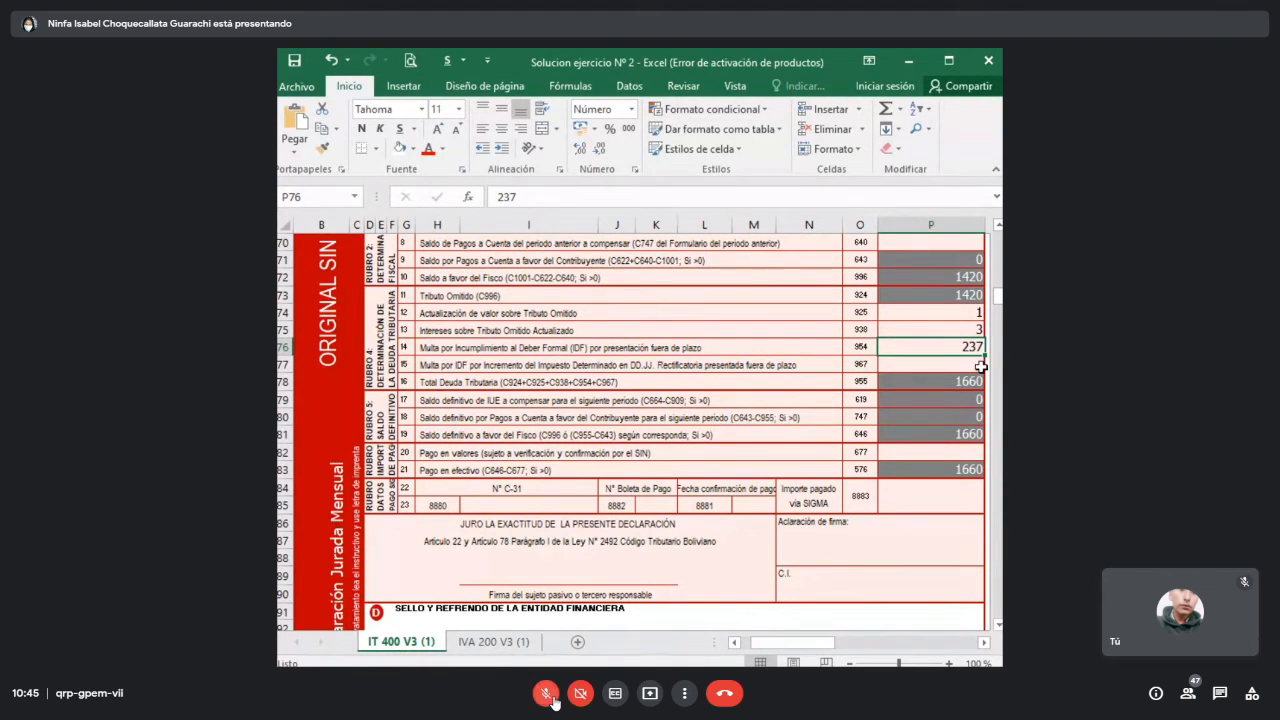
click(549, 699)
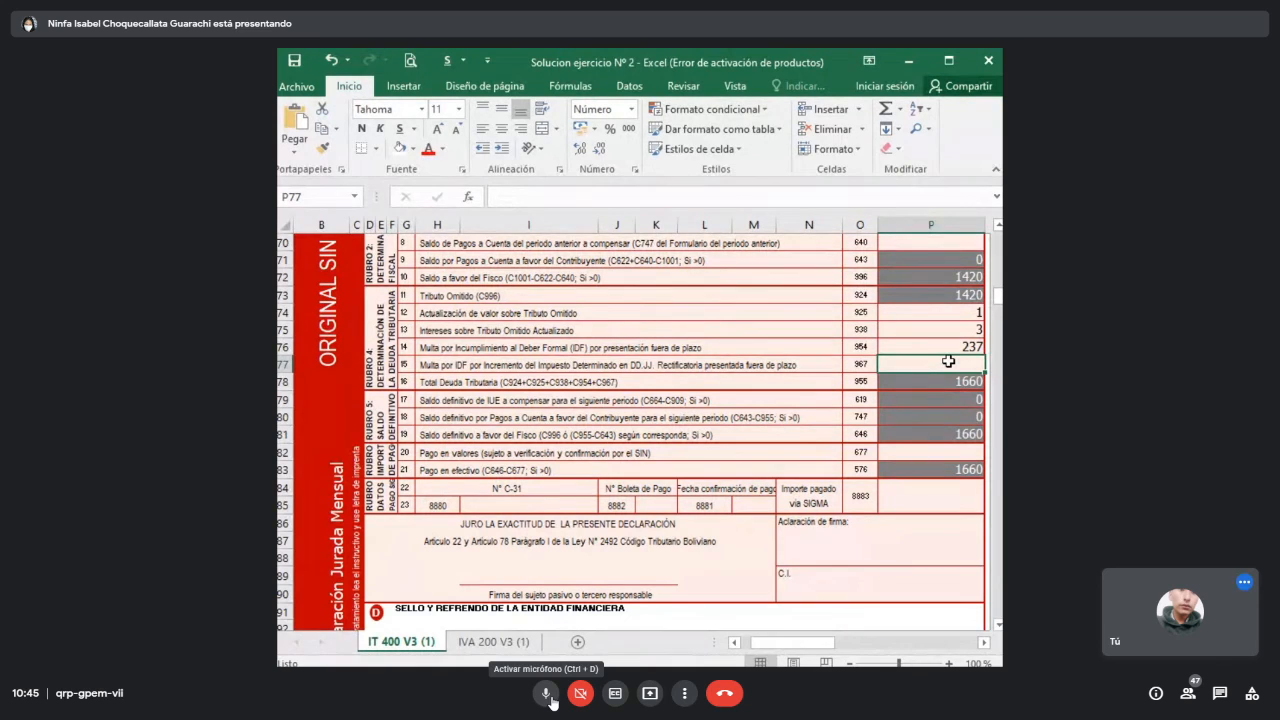
click(551, 699)
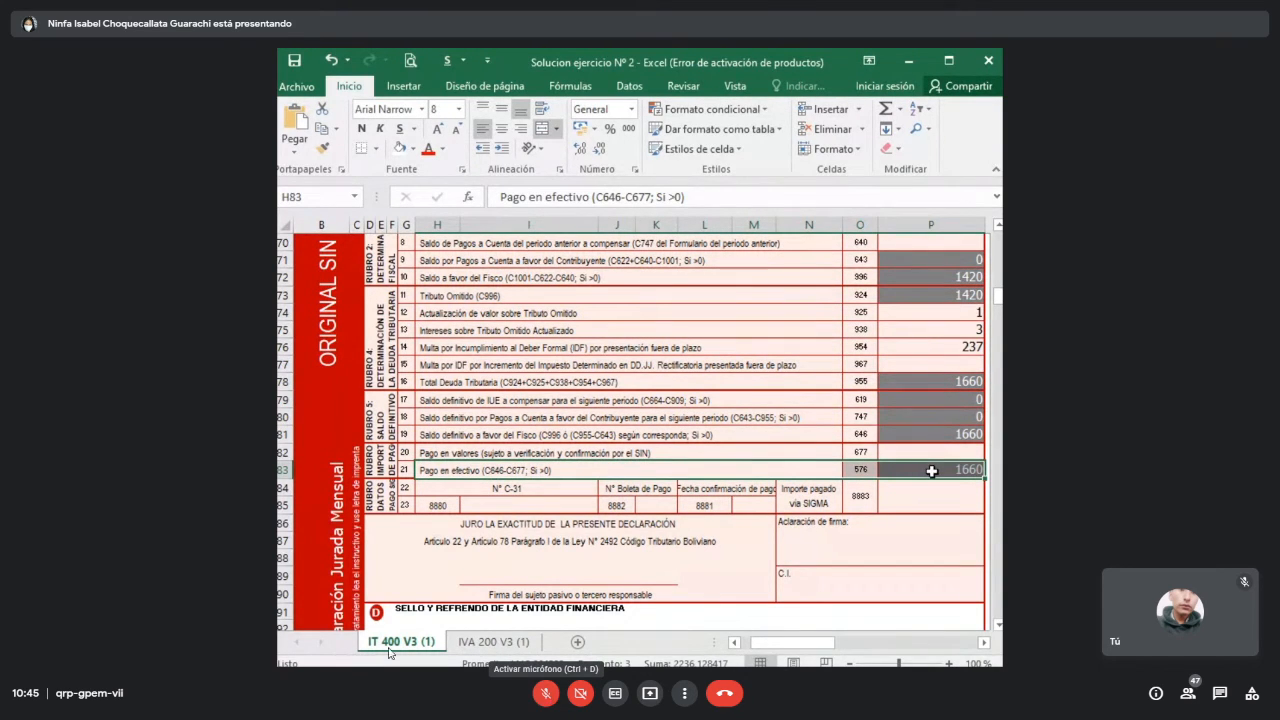
click(546, 695)
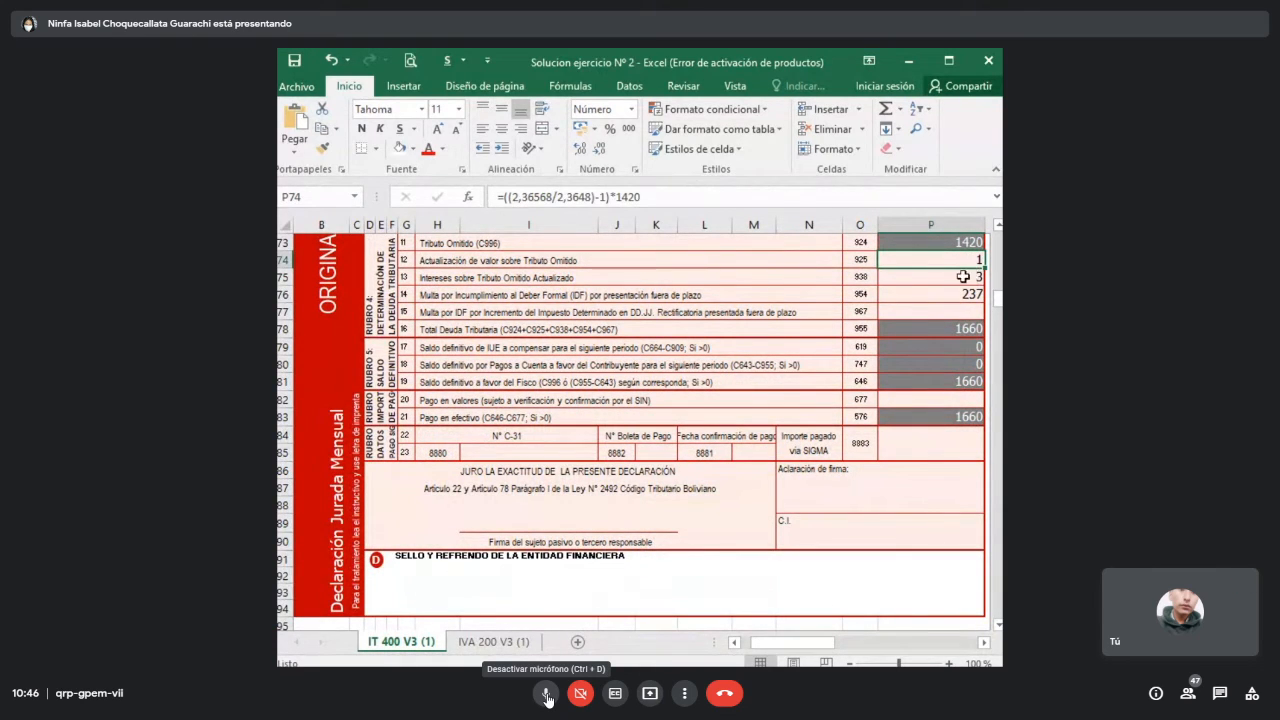
click(960, 278)
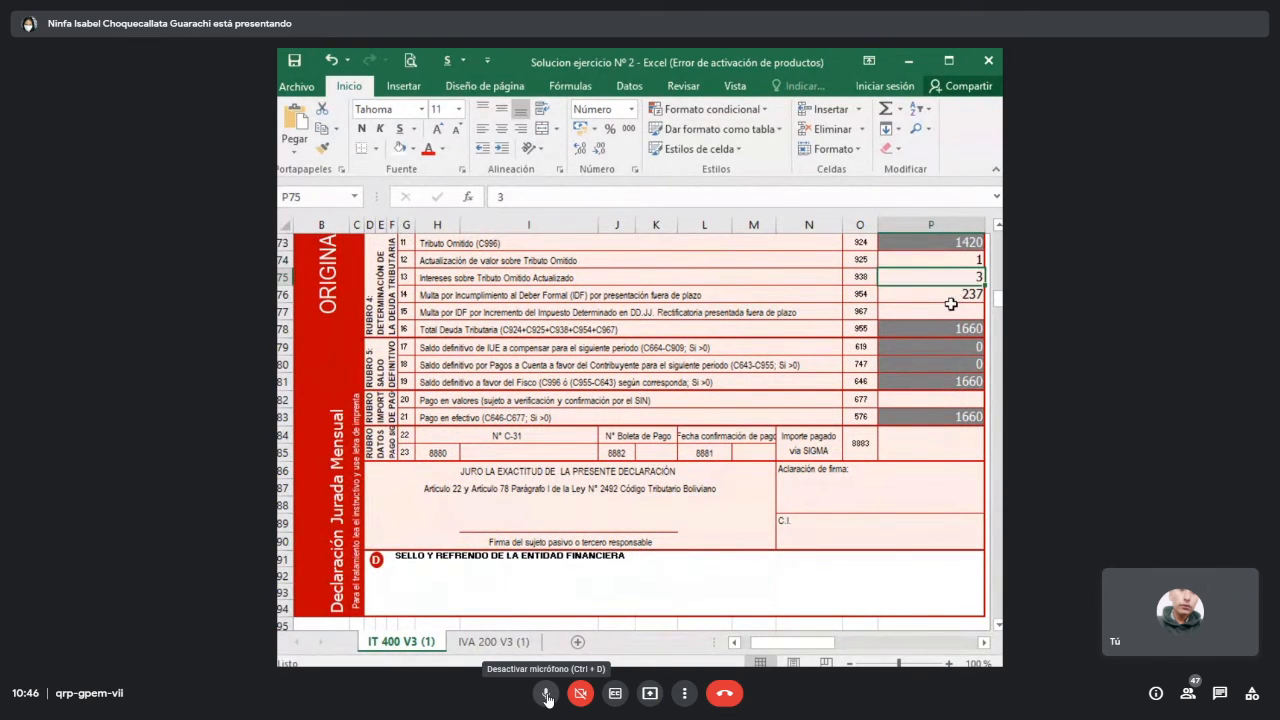
click(945, 295)
click(547, 694)
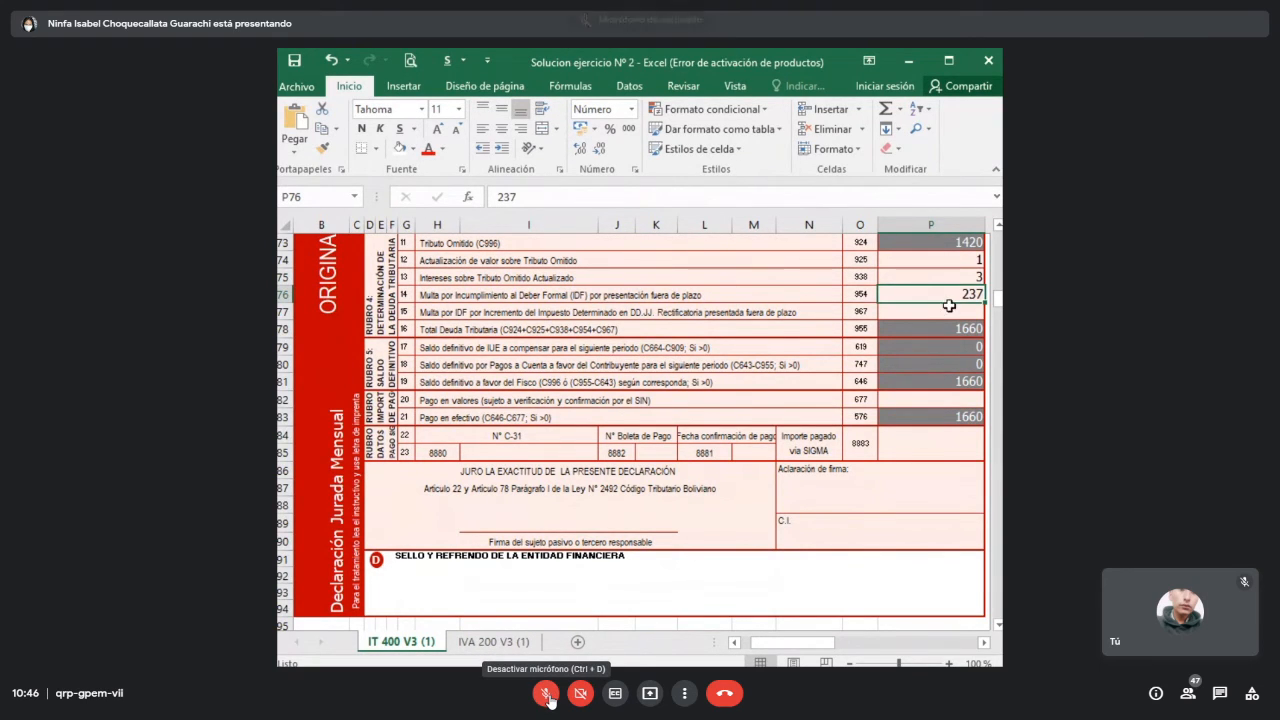
click(946, 416)
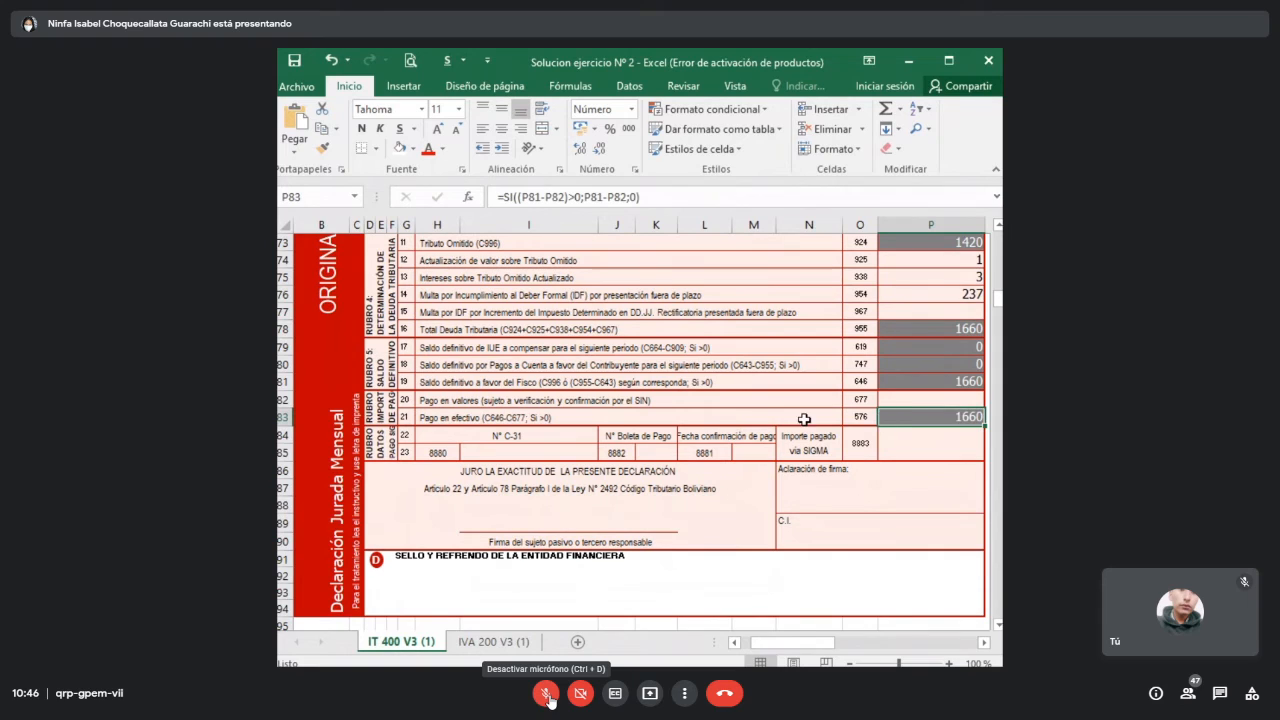
drag(596, 421, 896, 411)
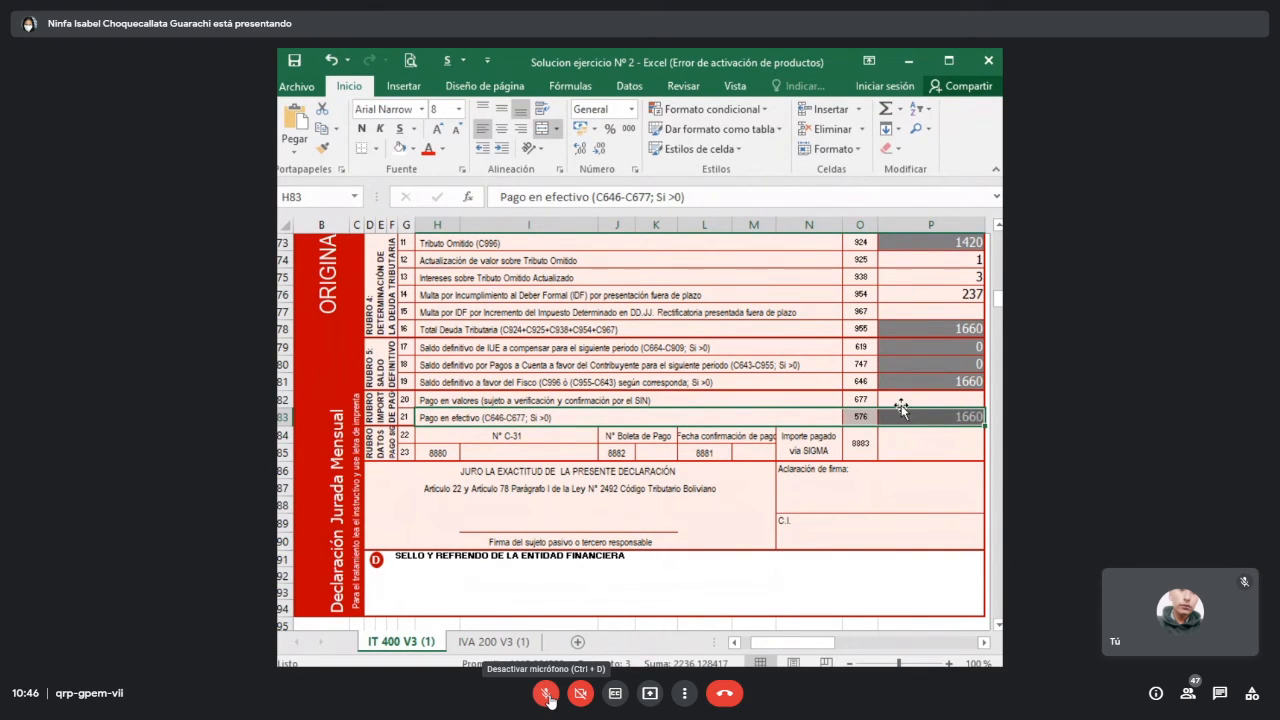
scroll(884, 384, up, 1)
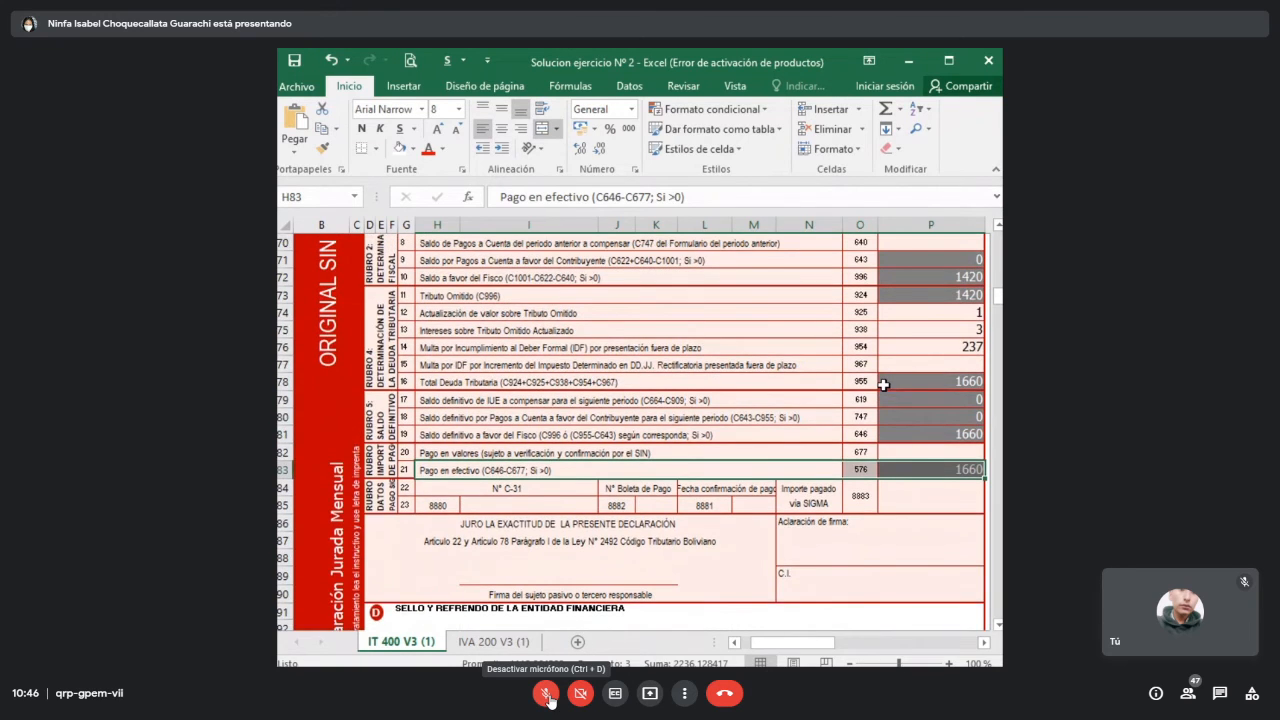
click(547, 694)
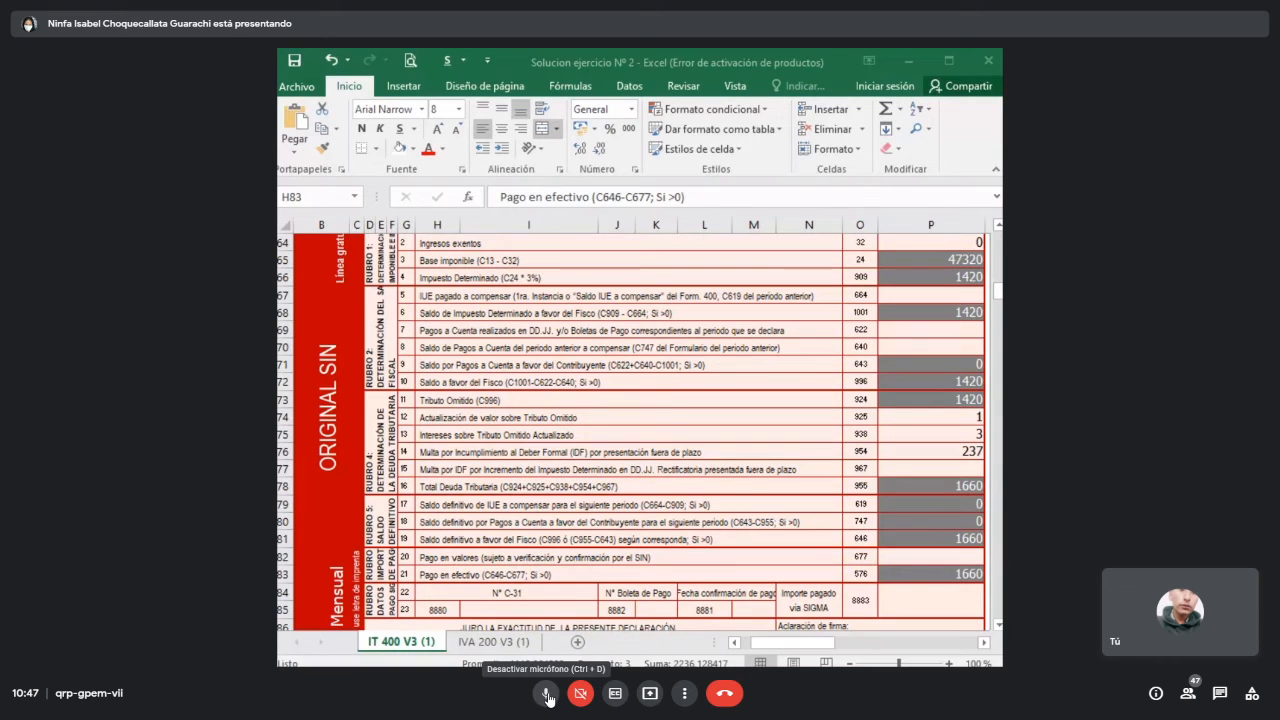
click(546, 693)
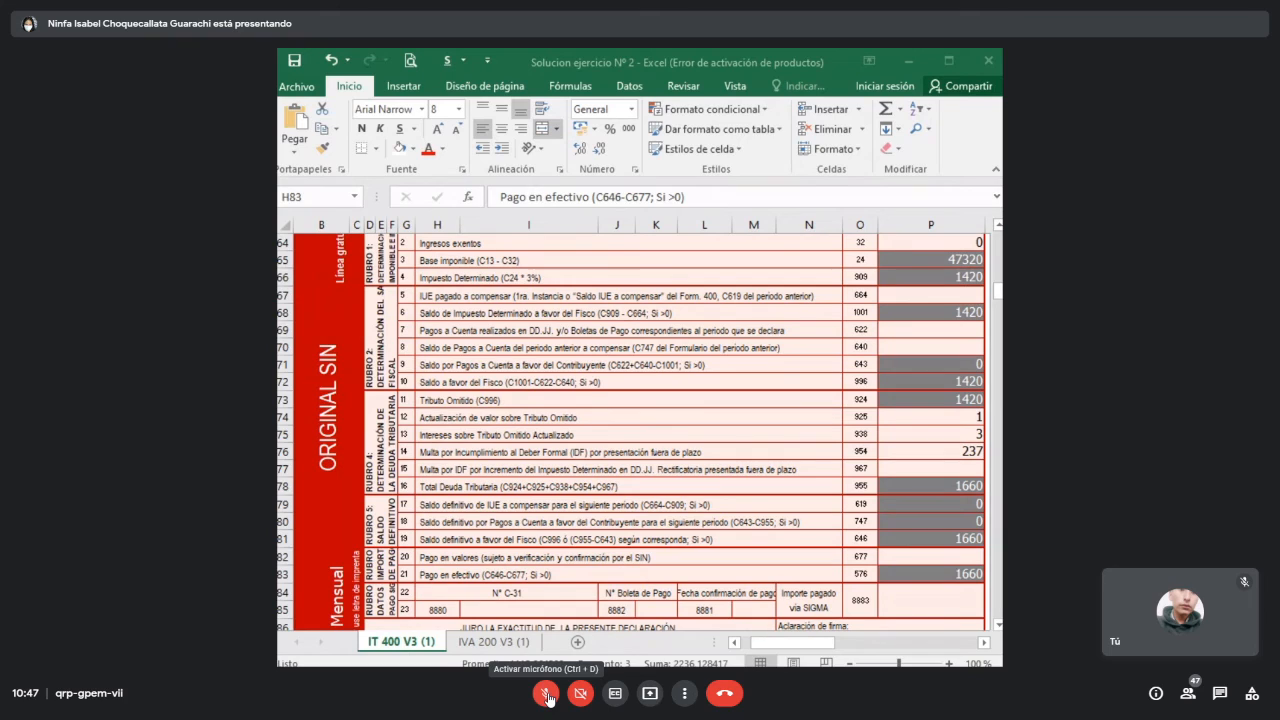
click(539, 703)
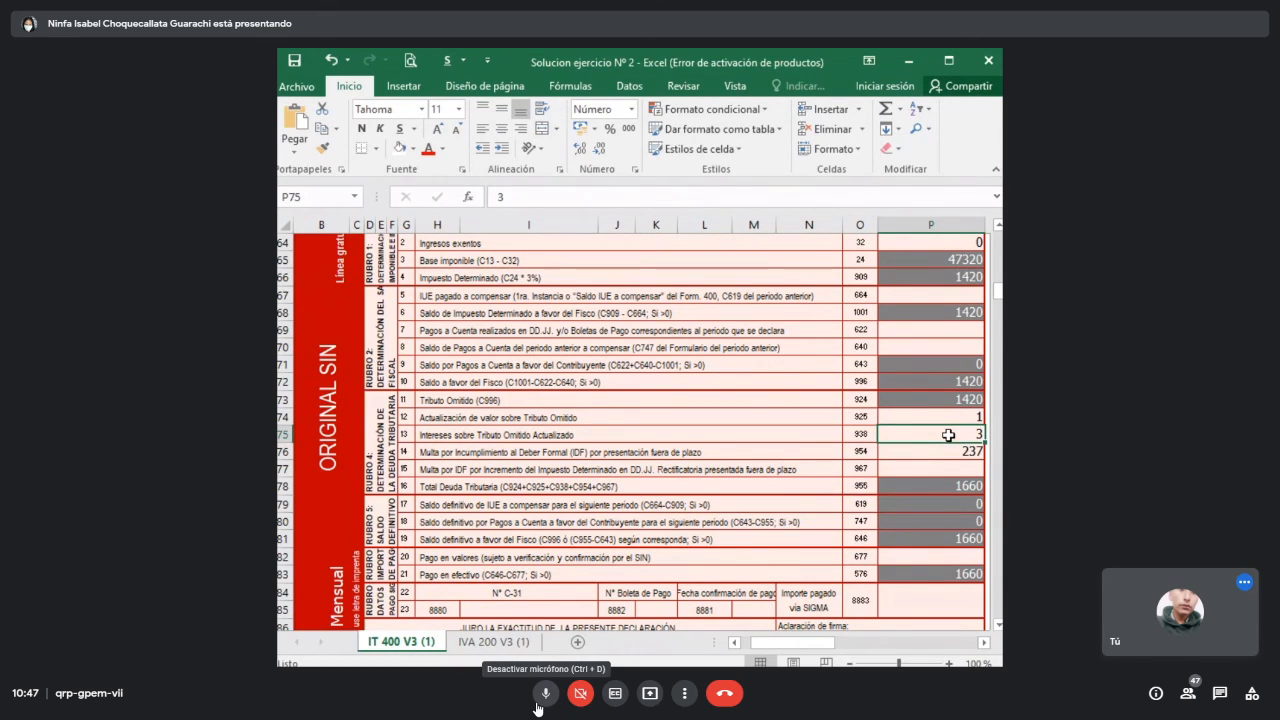
click(540, 700)
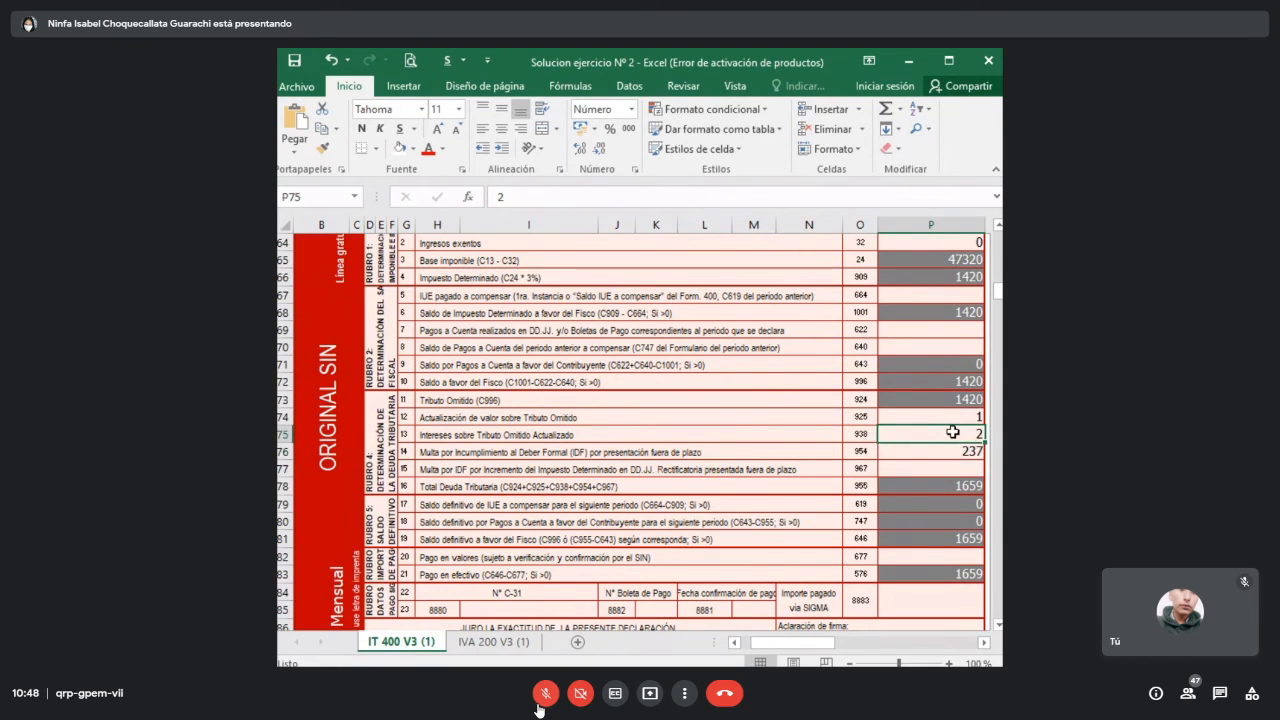
click(540, 698)
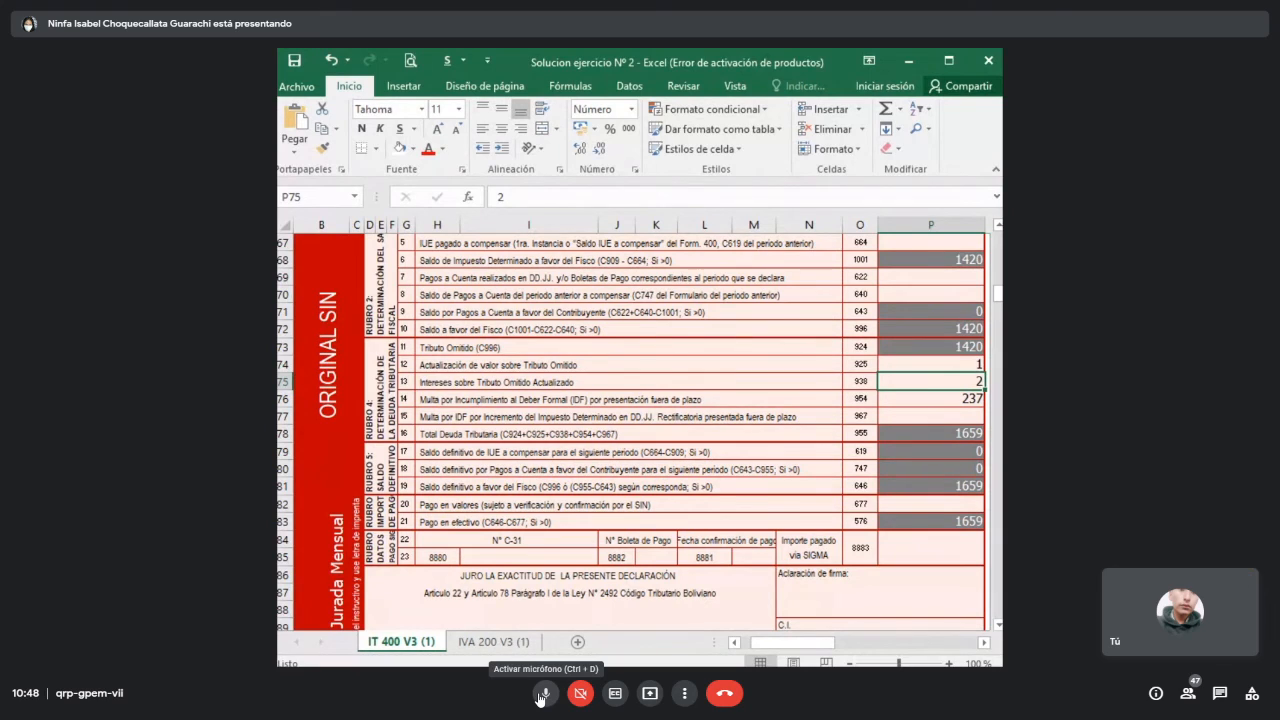
click(543, 693)
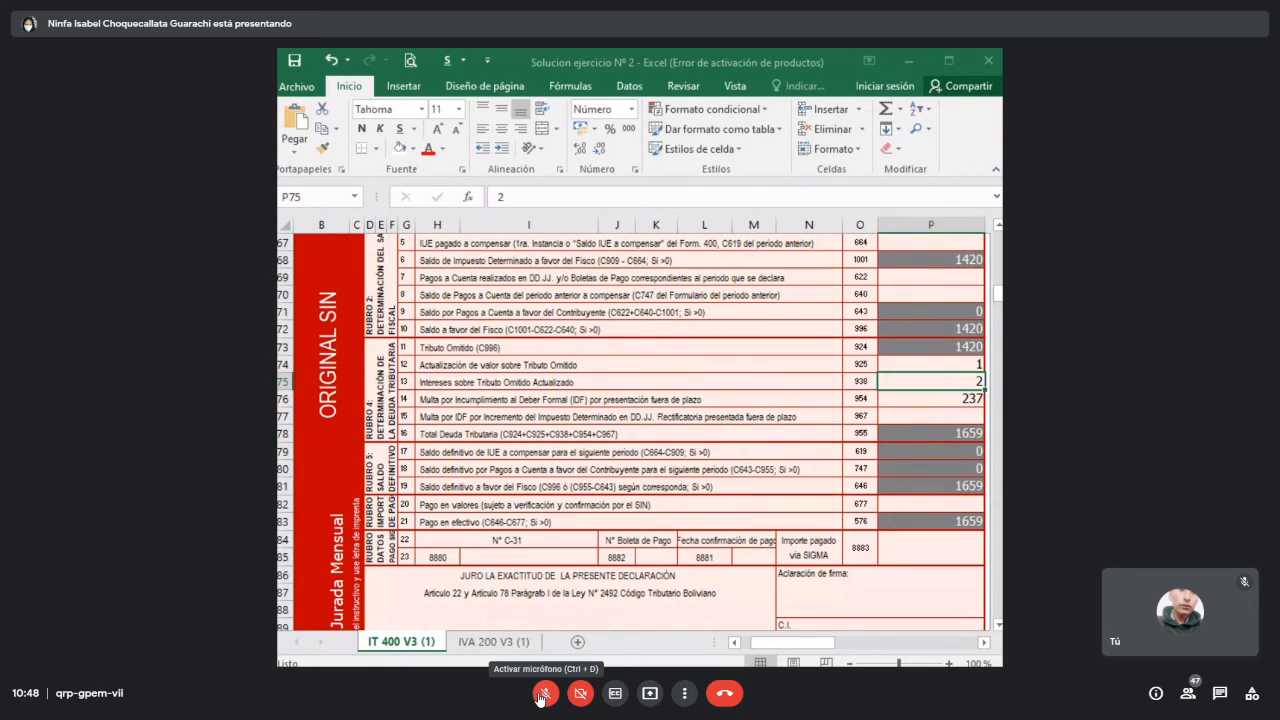
click(545, 693)
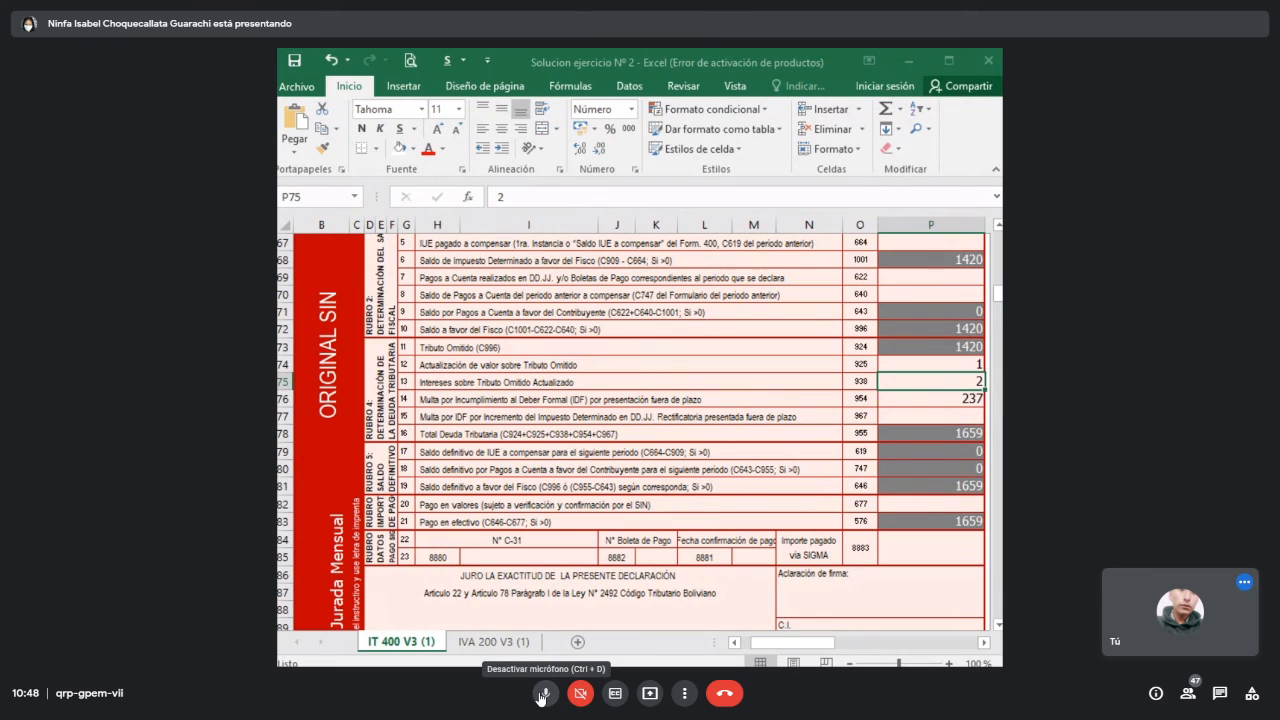
click(541, 695)
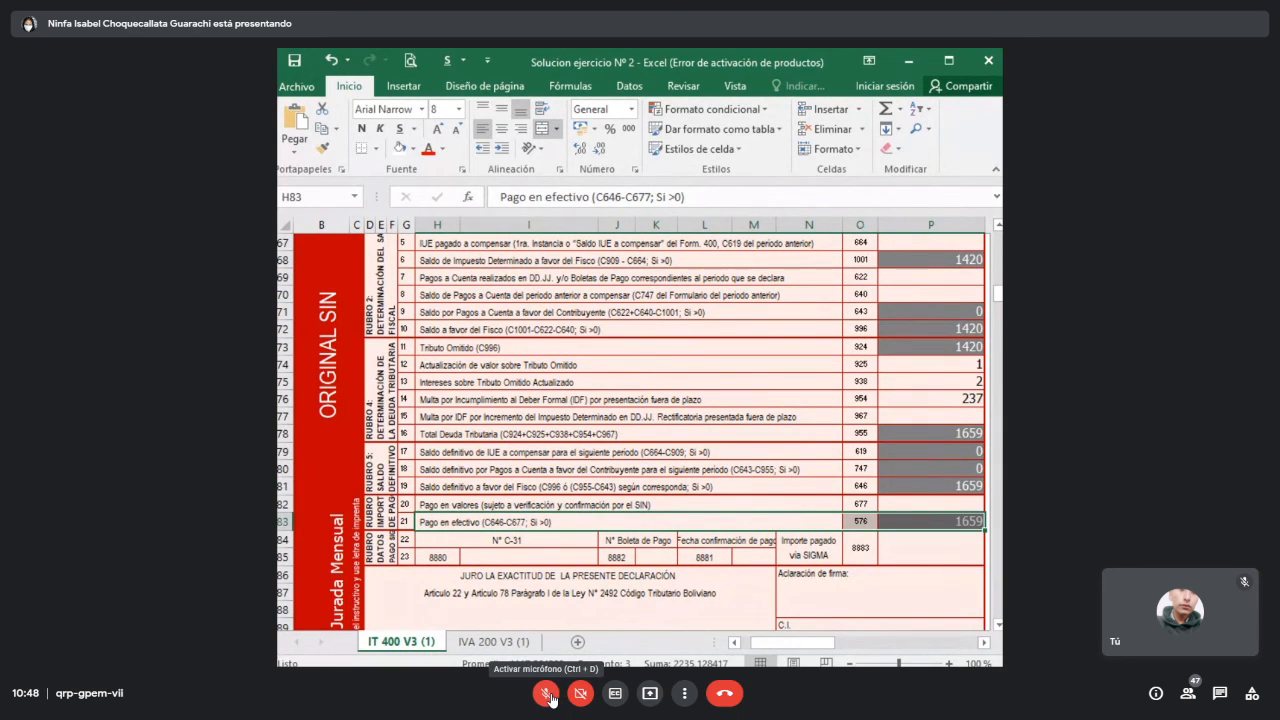
click(547, 693)
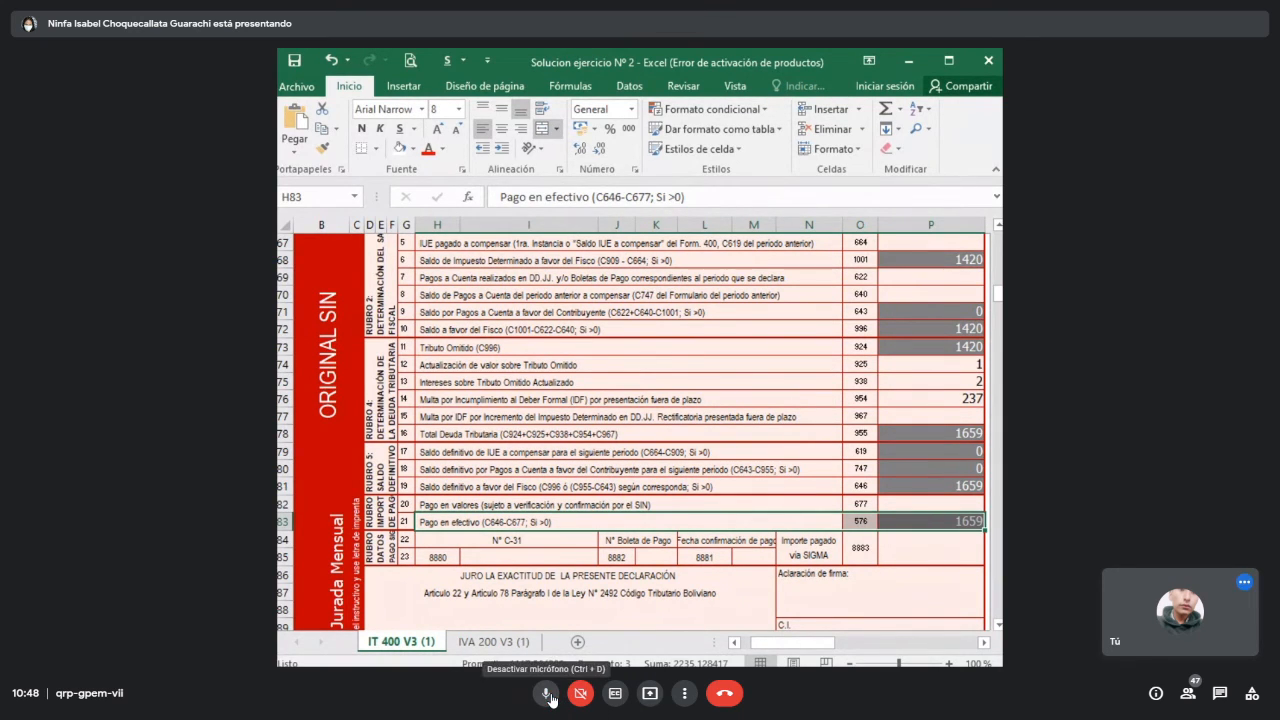
click(548, 694)
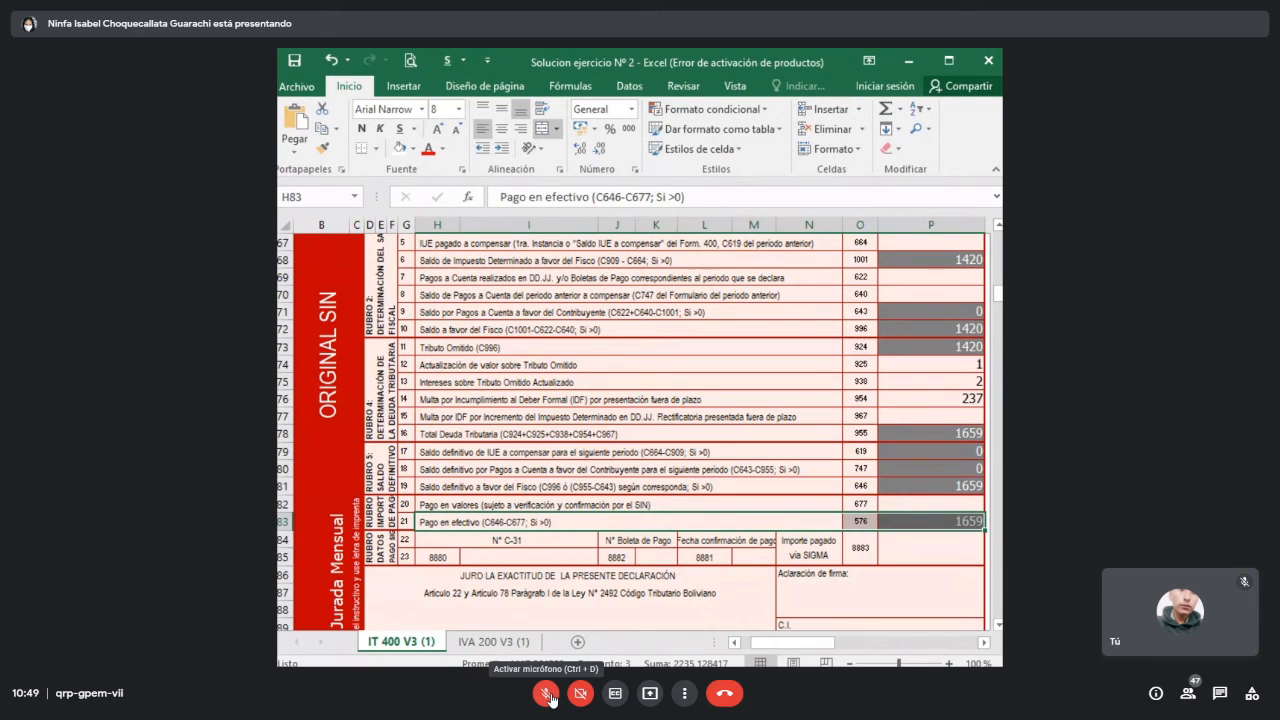
click(925, 398)
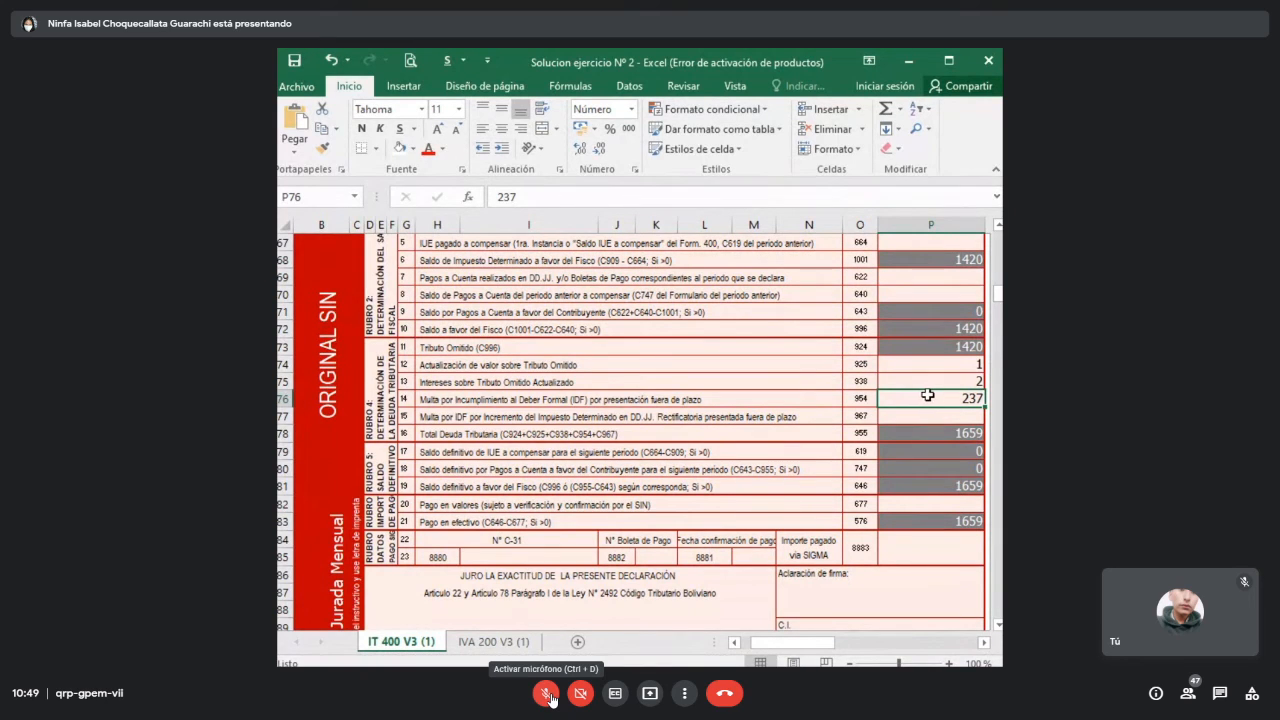
click(432, 398)
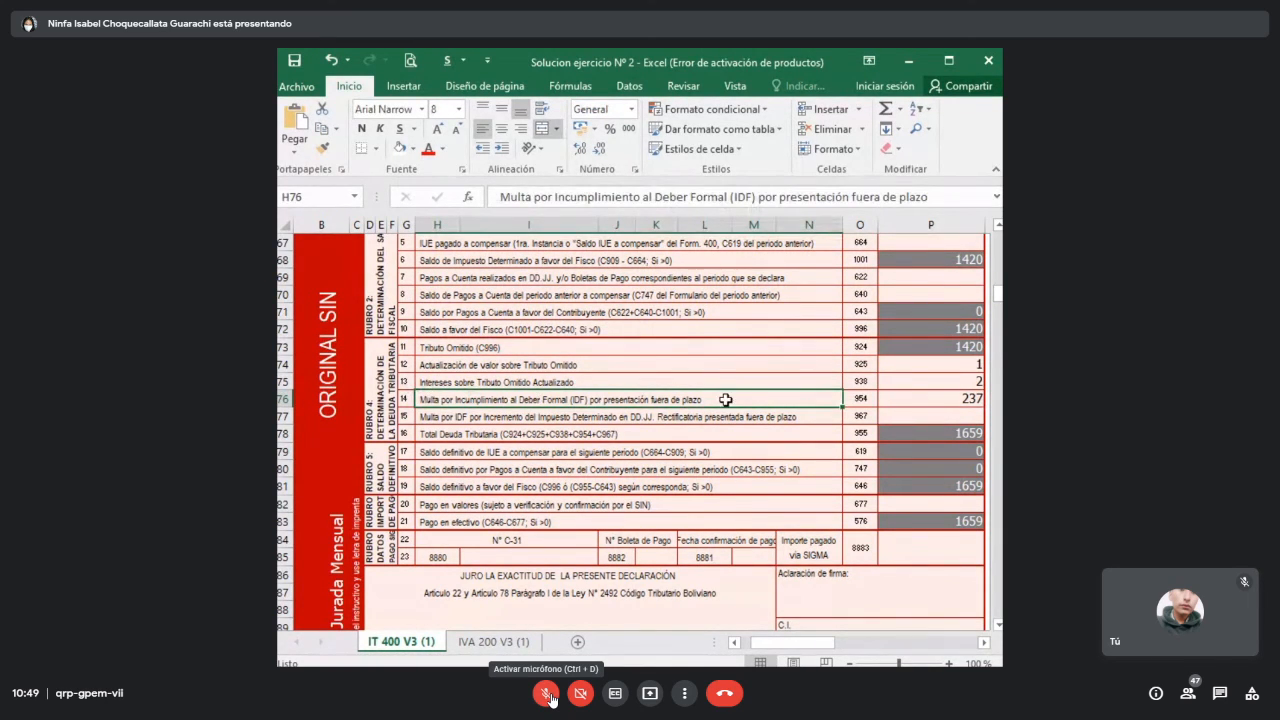
drag(777, 399, 910, 400)
drag(405, 399, 903, 408)
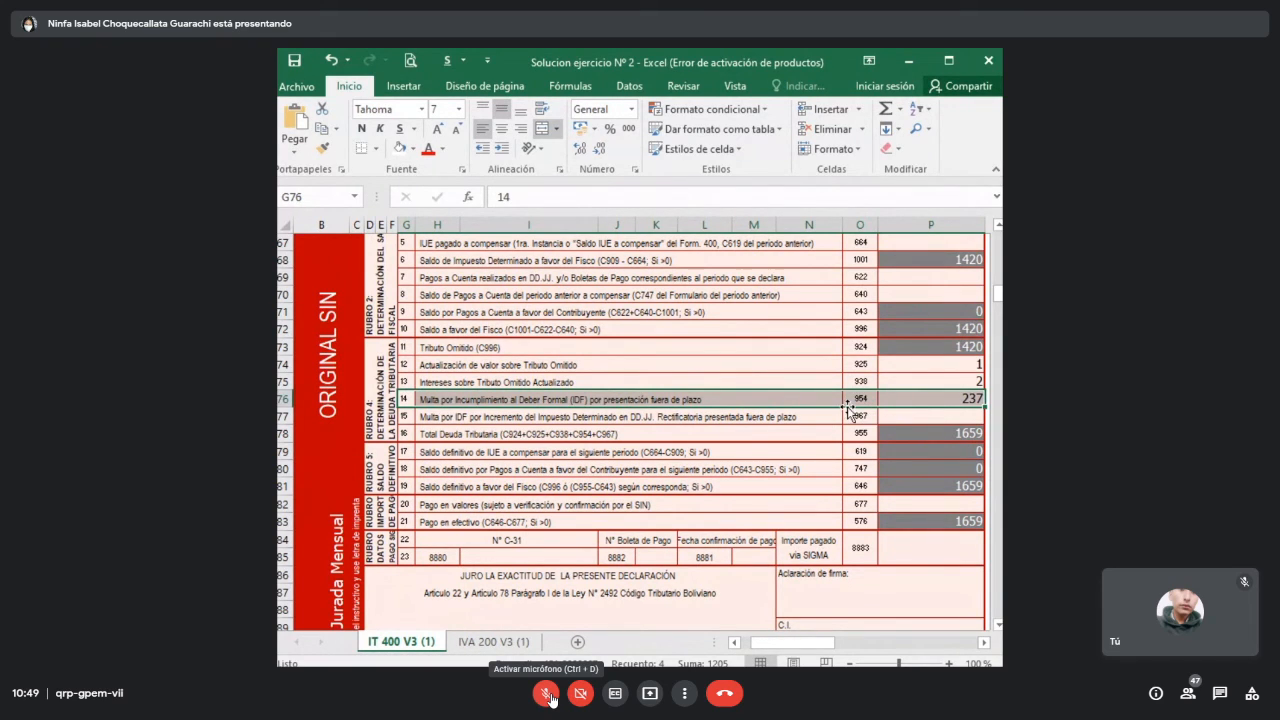
click(906, 396)
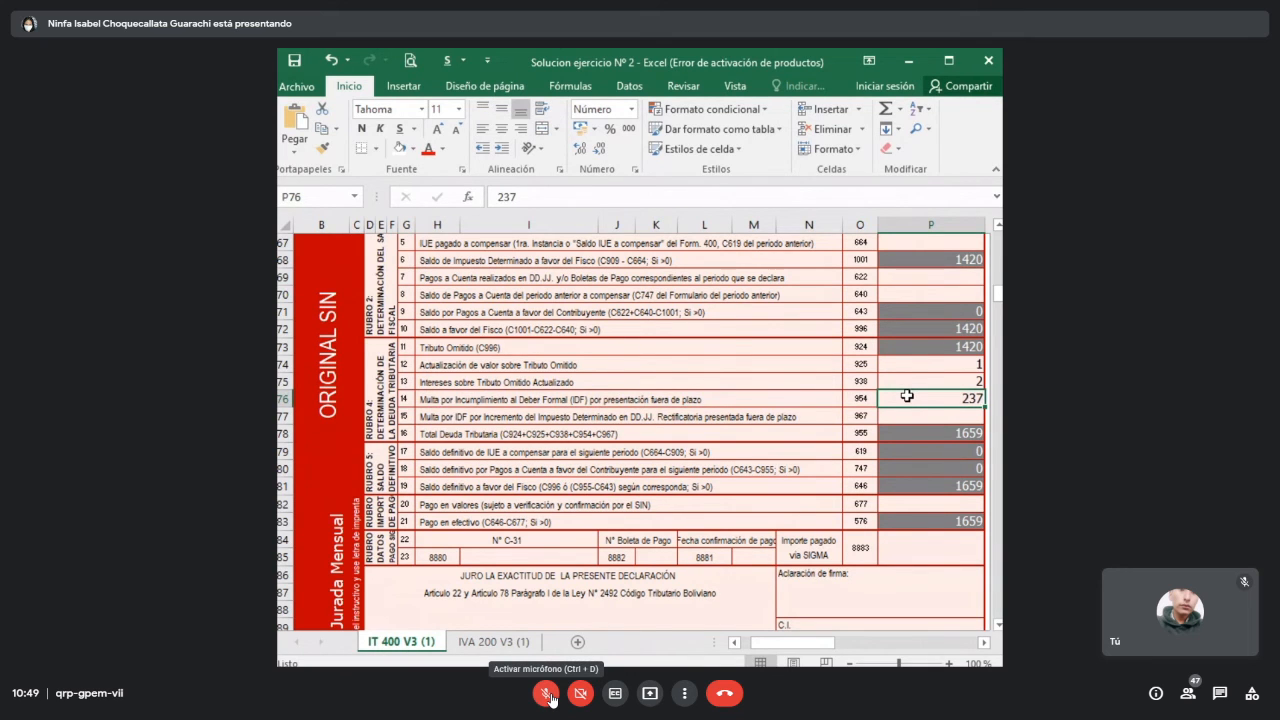
scroll(906, 396, up, 1)
scroll(906, 396, up, 3)
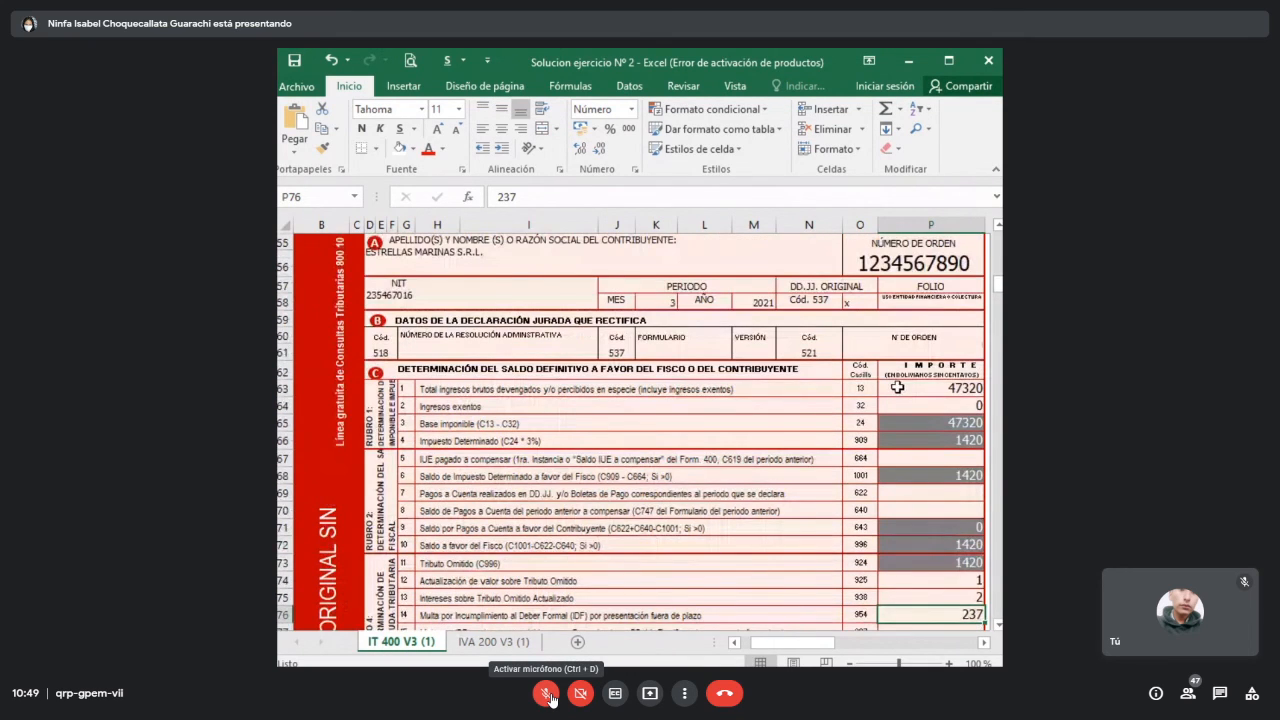
click(490, 246)
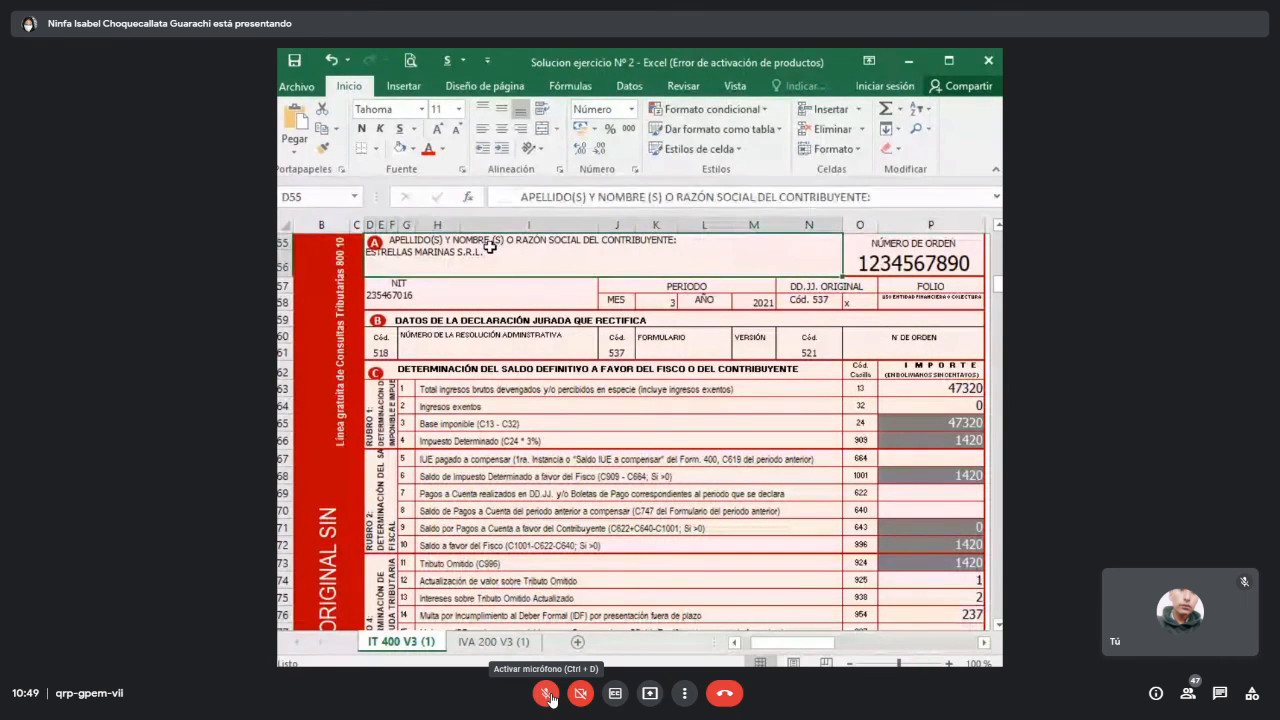
scroll(771, 354, down, 4)
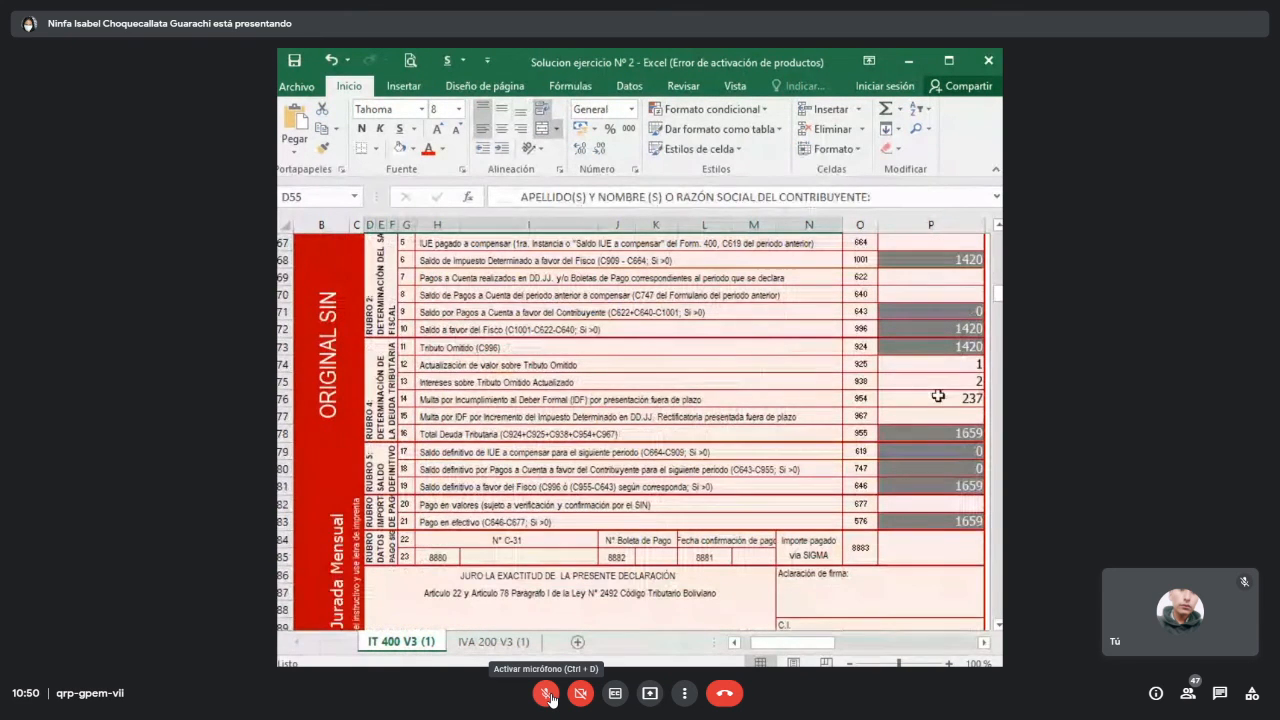
click(945, 399)
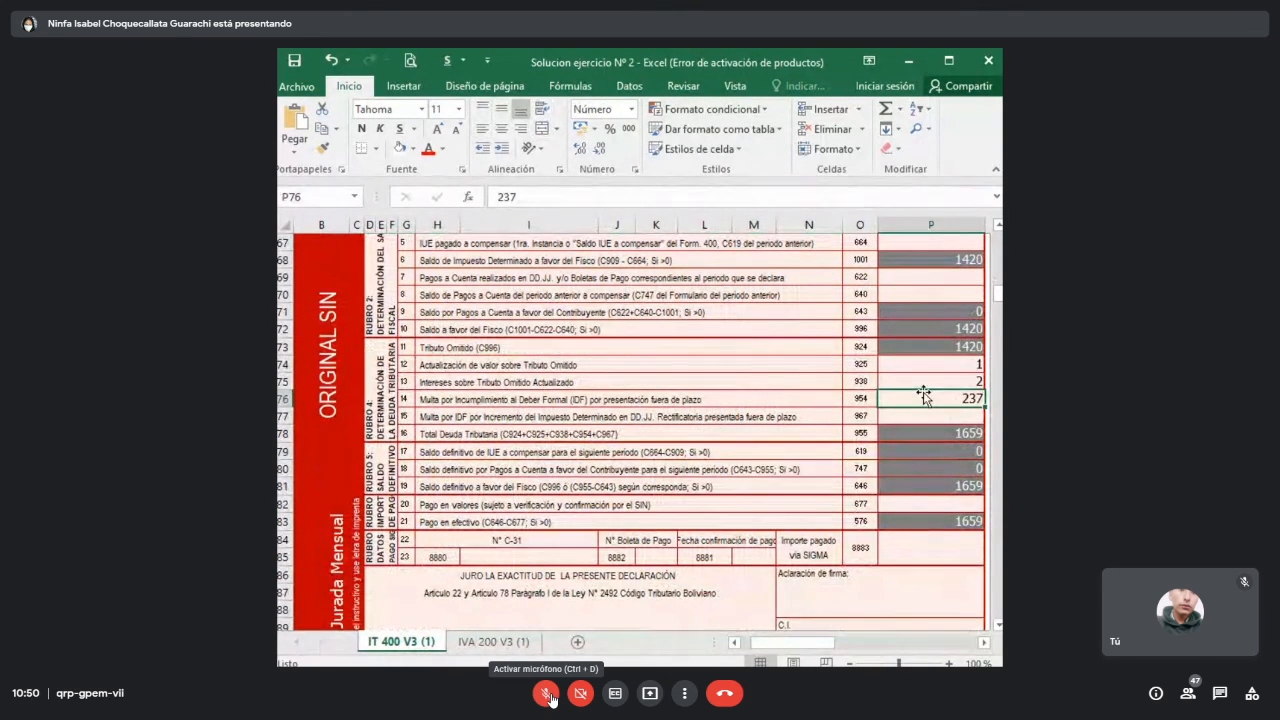
- Begin the late-filing fine formula =100* in P76, correcting an extra zero
text(=1000)
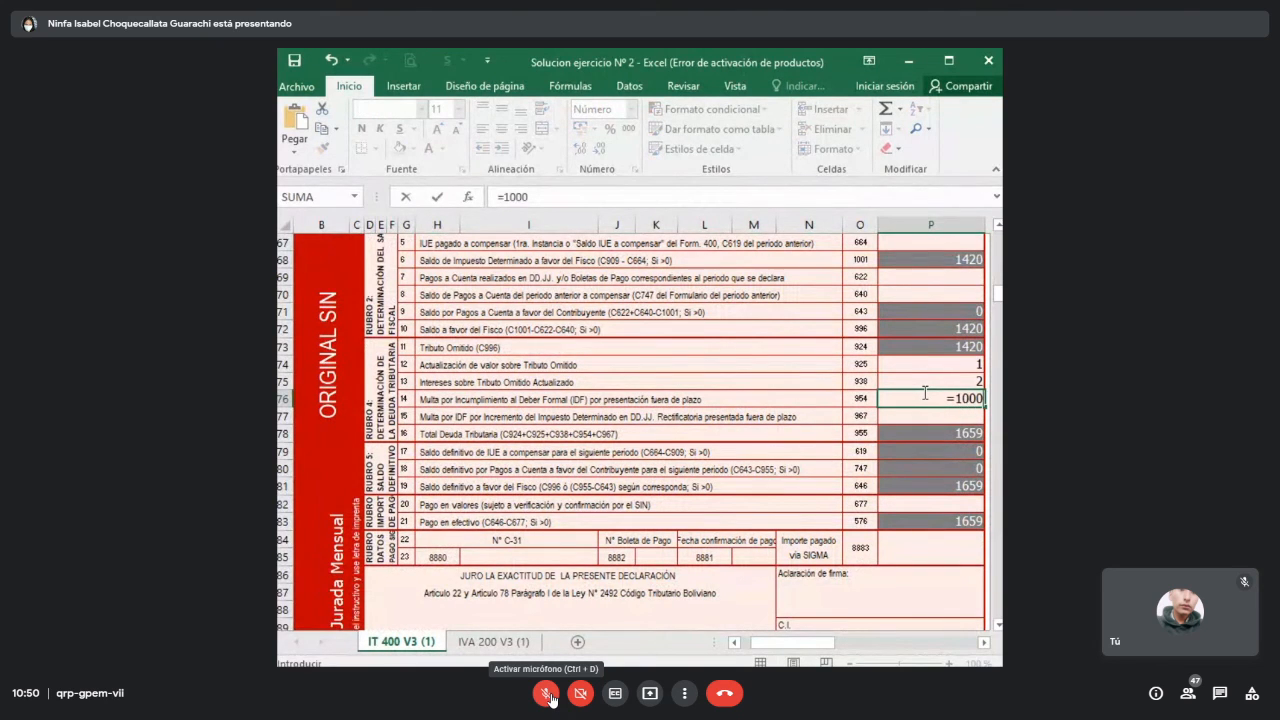
key(BackSpace)
text(*)
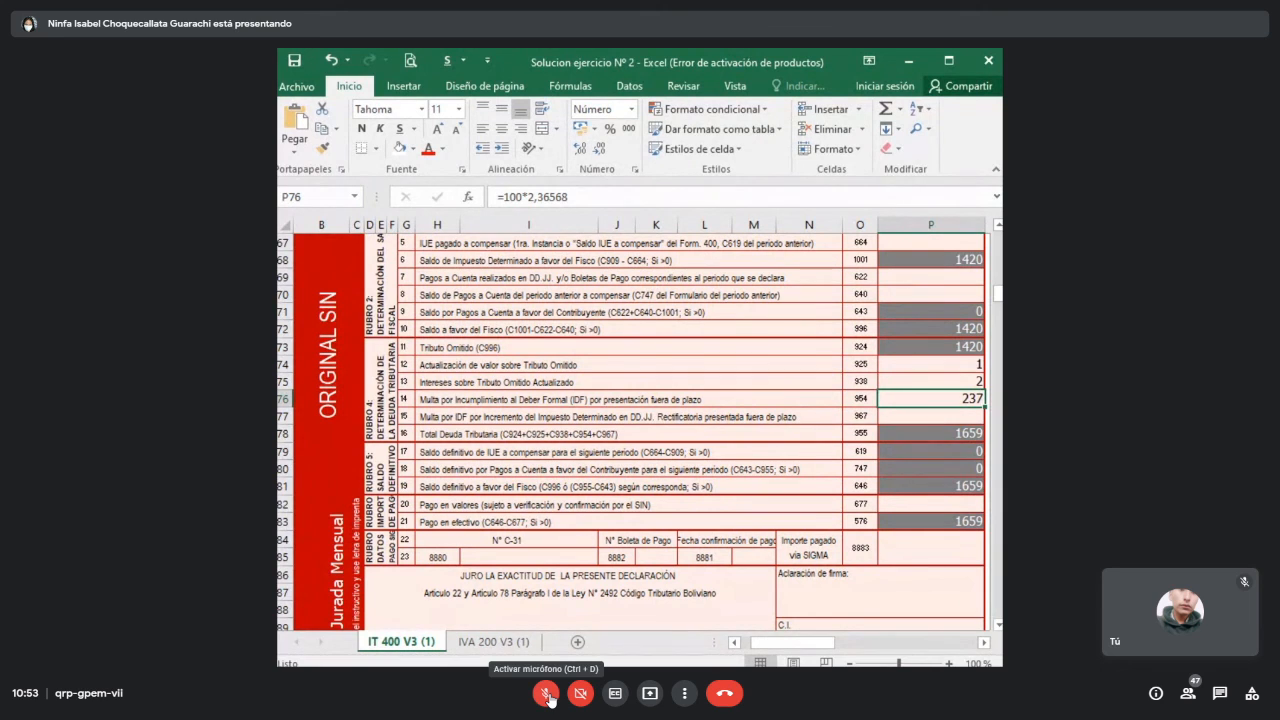
click(548, 697)
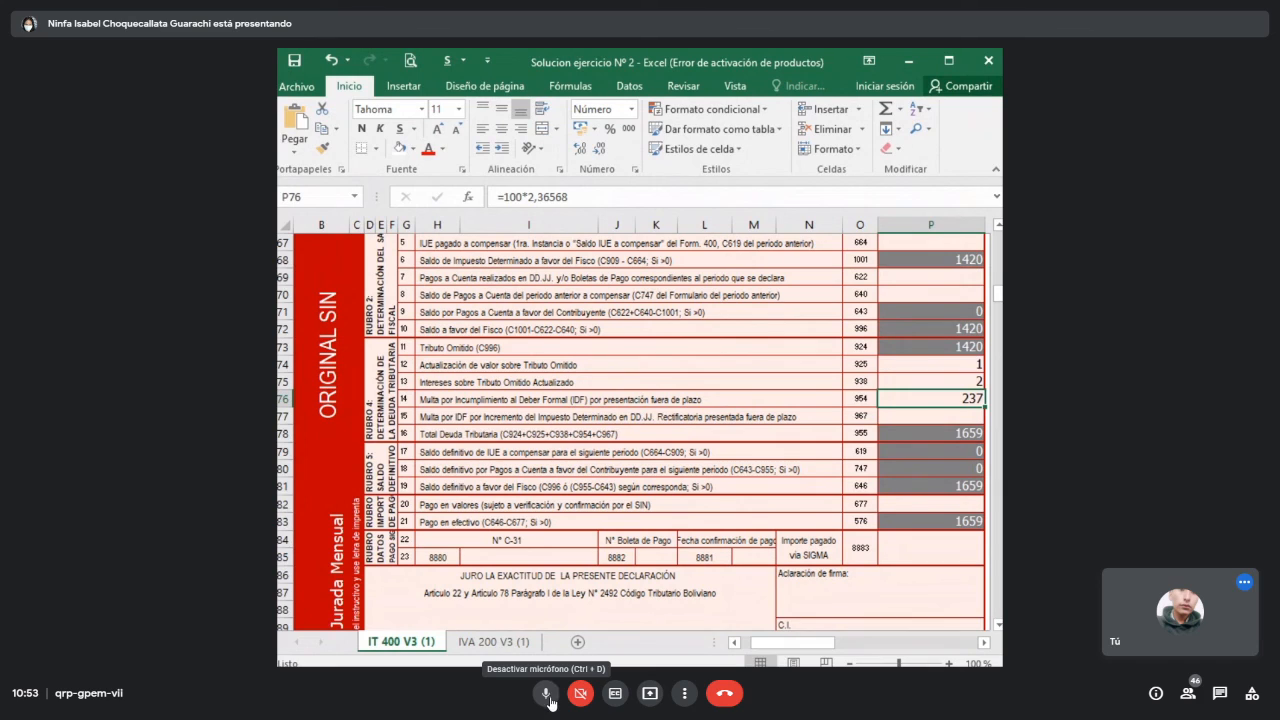
click(547, 692)
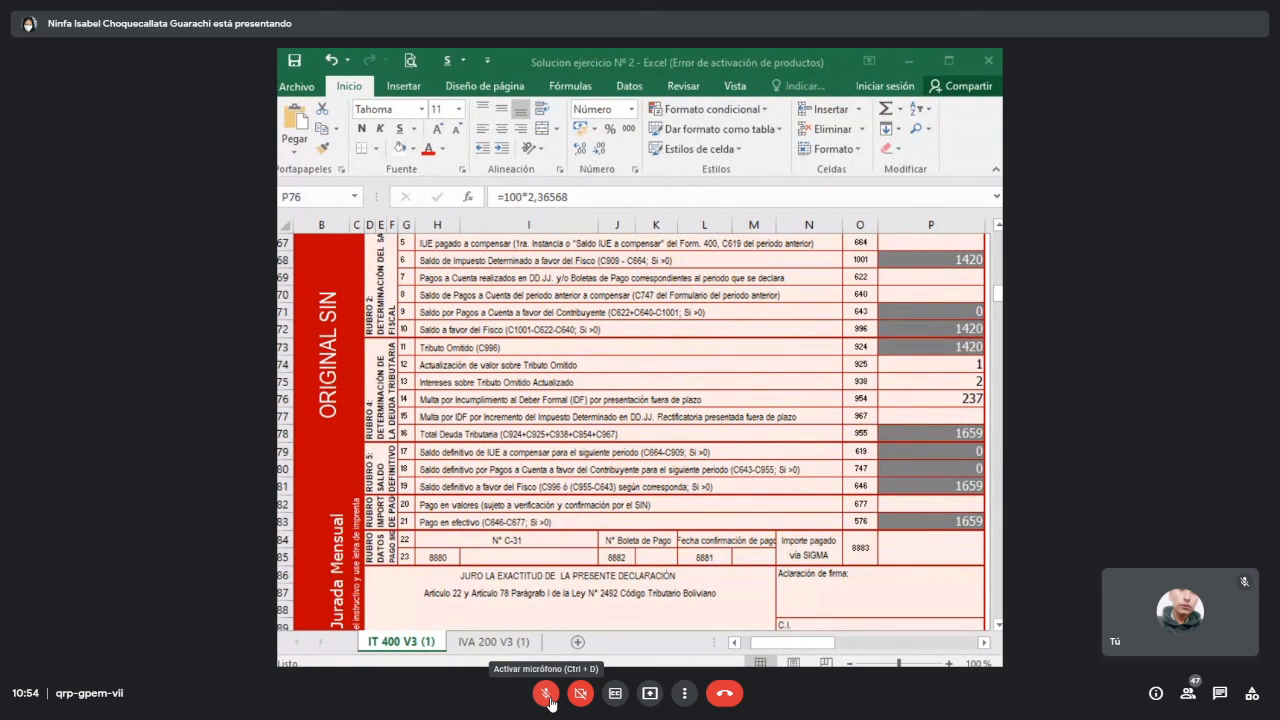
click(893, 400)
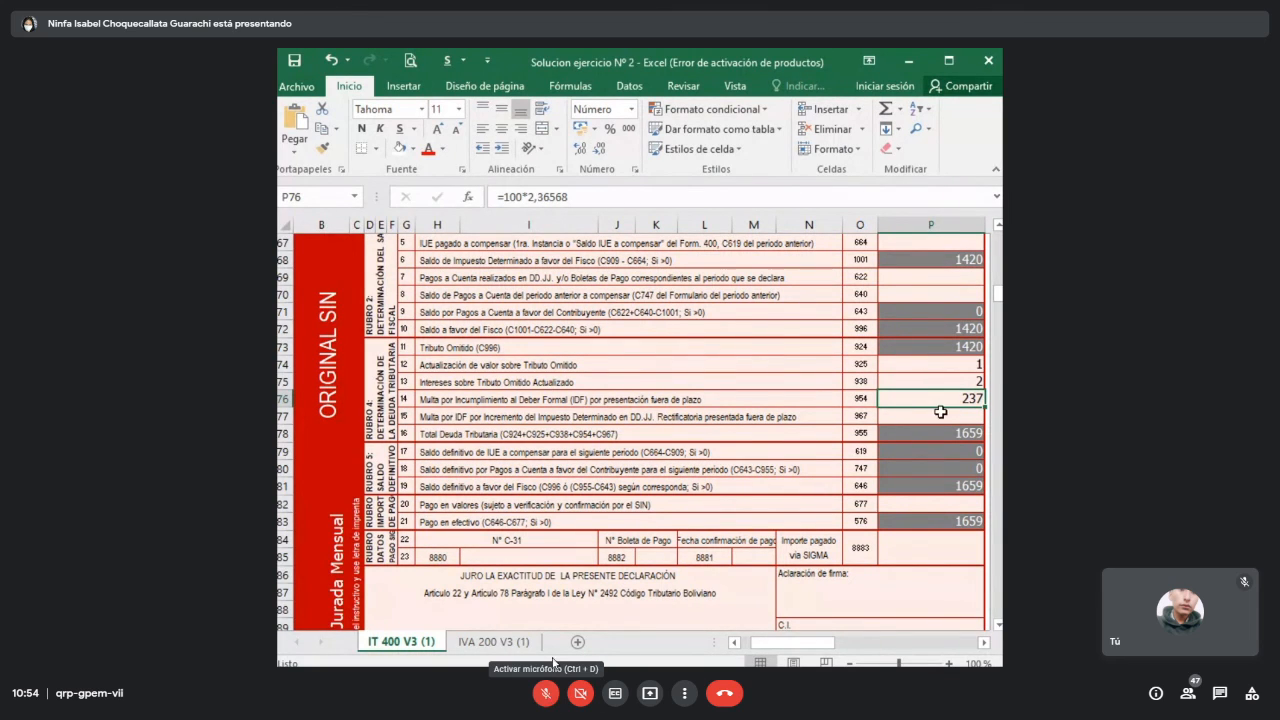
- Select the interest value in cell P75, then briefly unmute and re-mute the Meet microphone
click(936, 379)
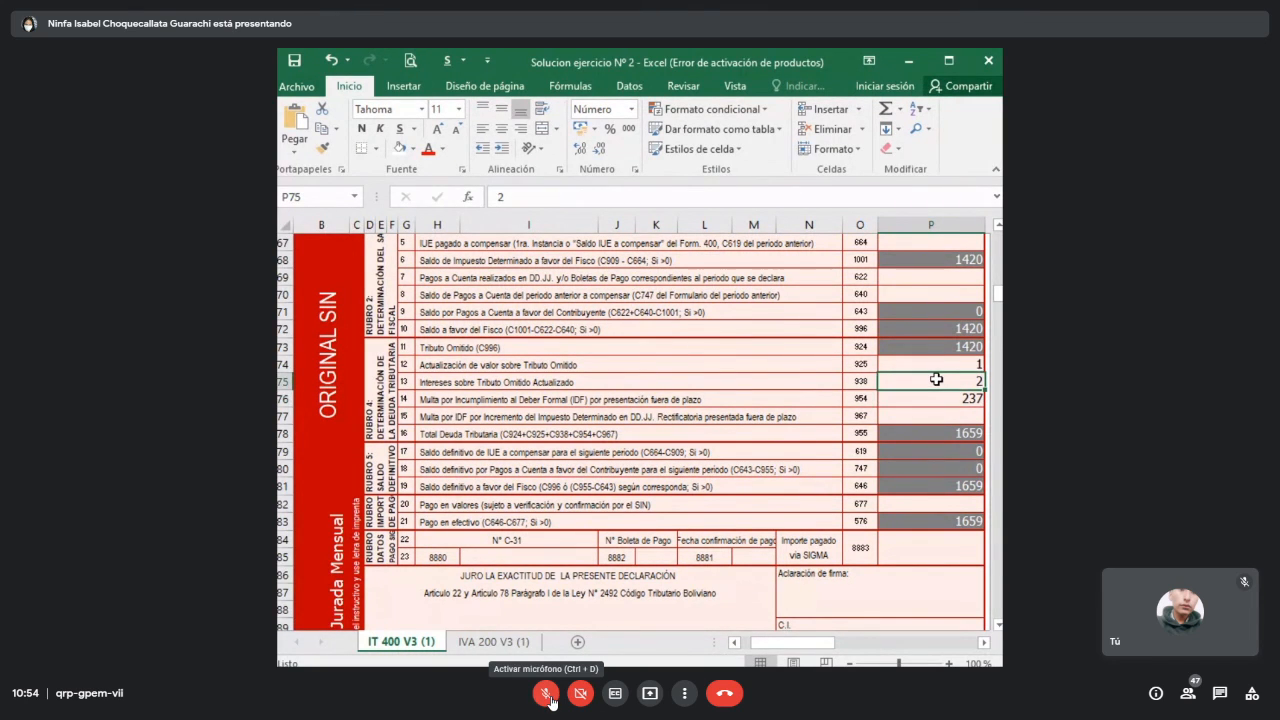
click(549, 695)
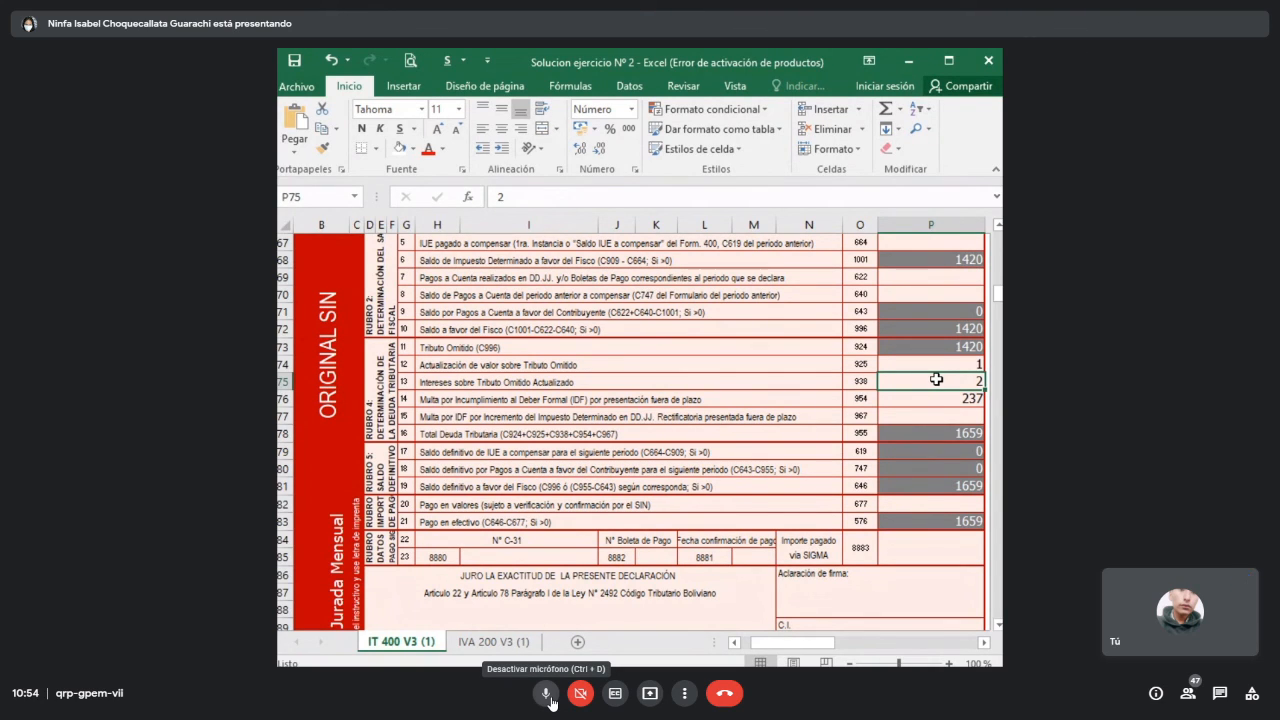
click(548, 695)
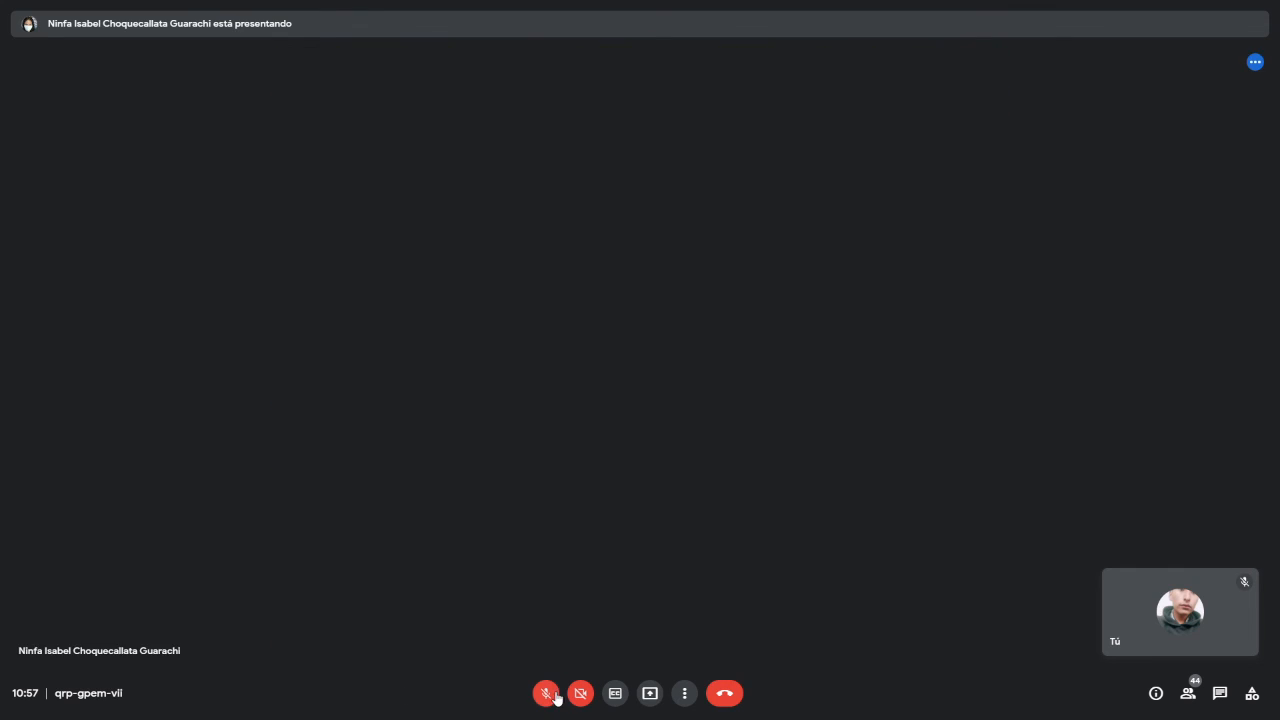
- Exit the browser's full-screen view so the Meet call shows, leaving the microphone muted
click(556, 696)
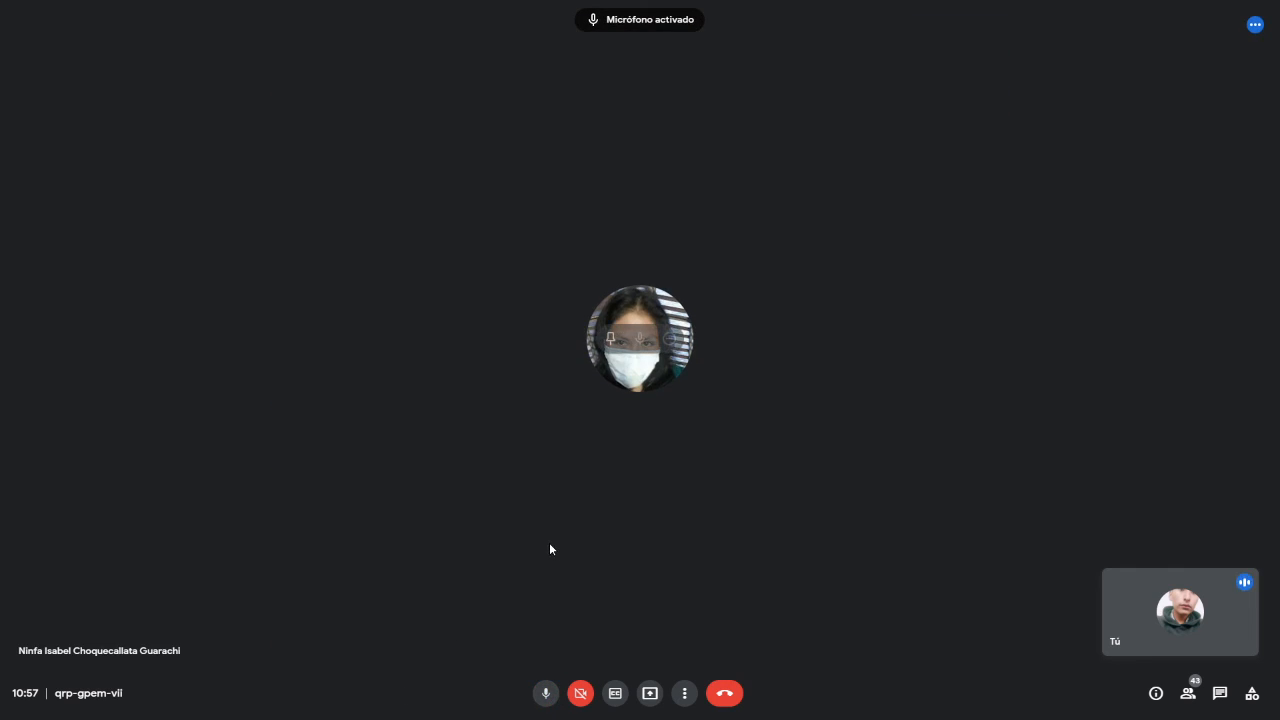
key(F11)
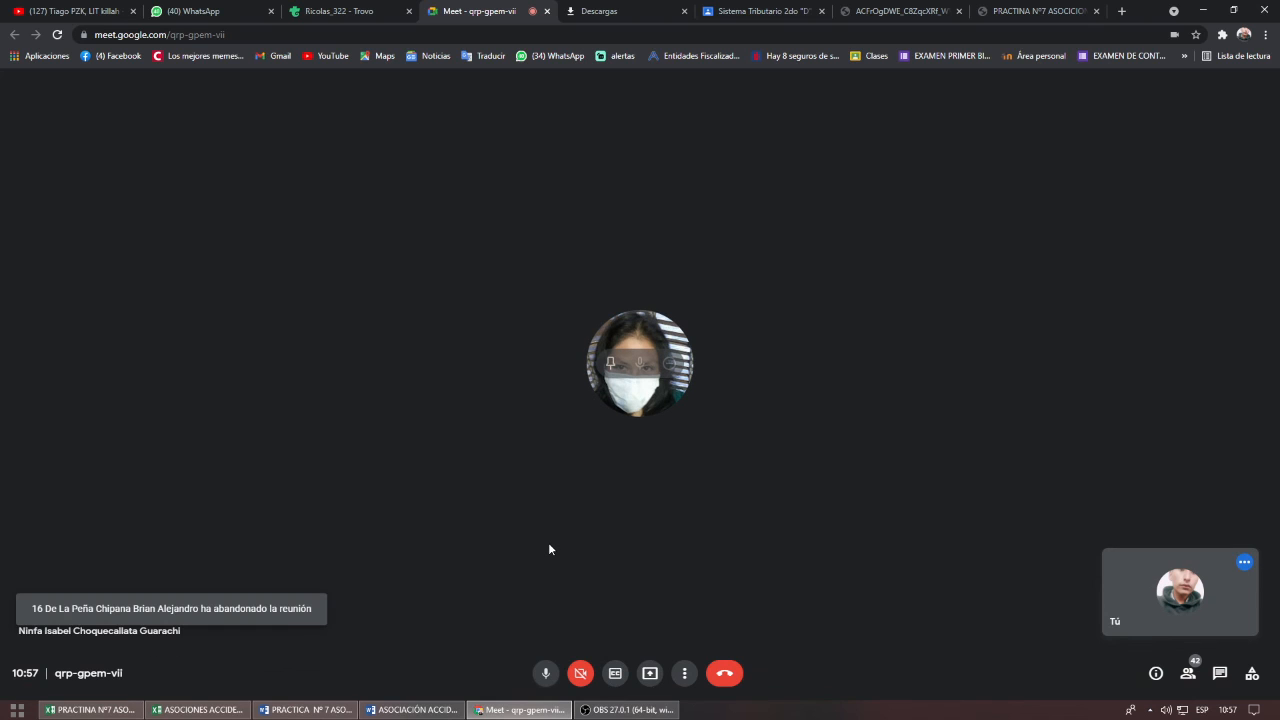
click(545, 673)
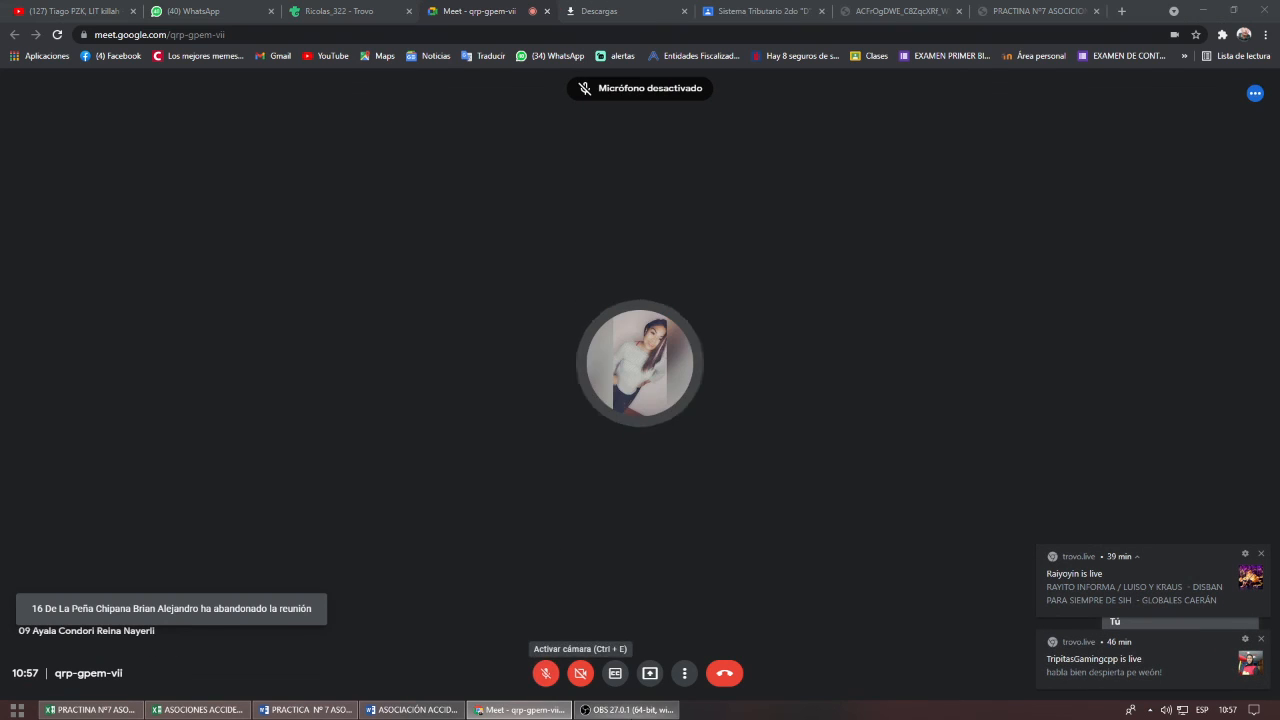